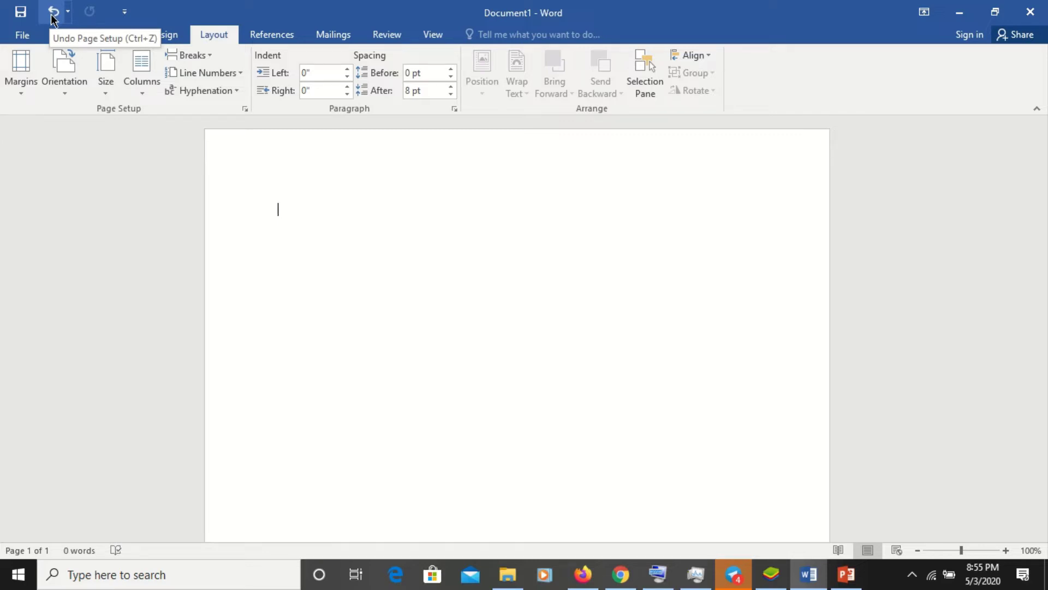
- Open the File backstage Info page for the blank, unsaved Document1
left_click(21, 35)
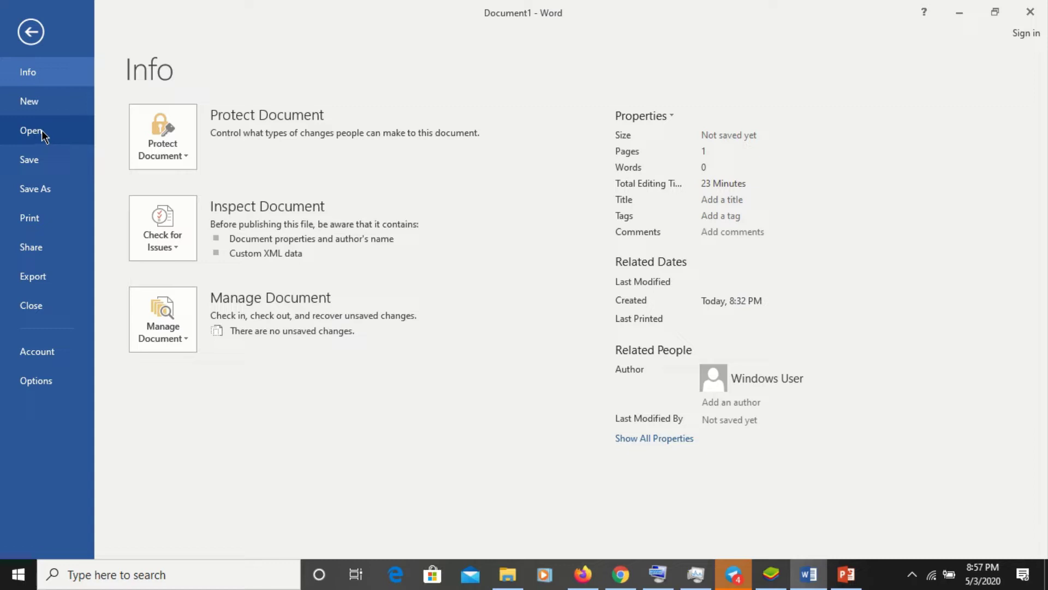
- Switch the backstage view to Open to list the recent documents
left_click(42, 133)
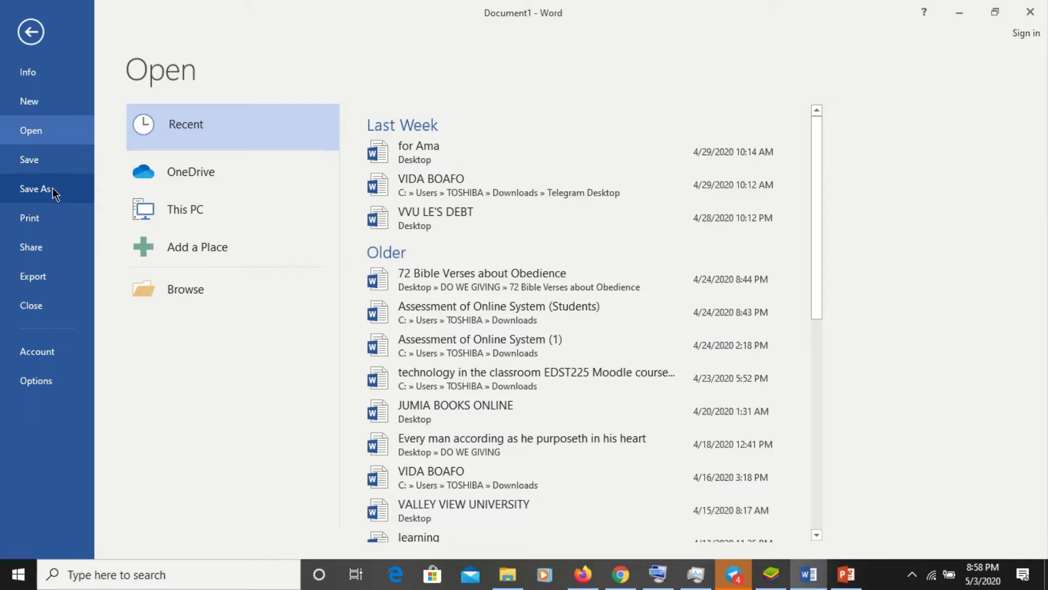
- Go to the Save As page showing This PC's recent folders like Desktop and Downloads
left_click(52, 191)
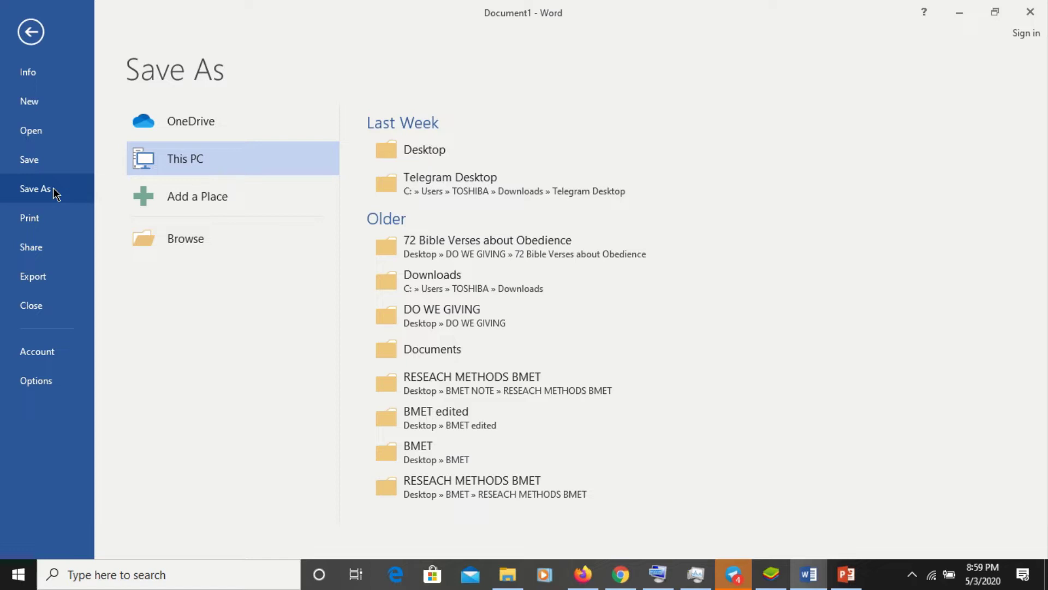
mouse_move(513, 7)
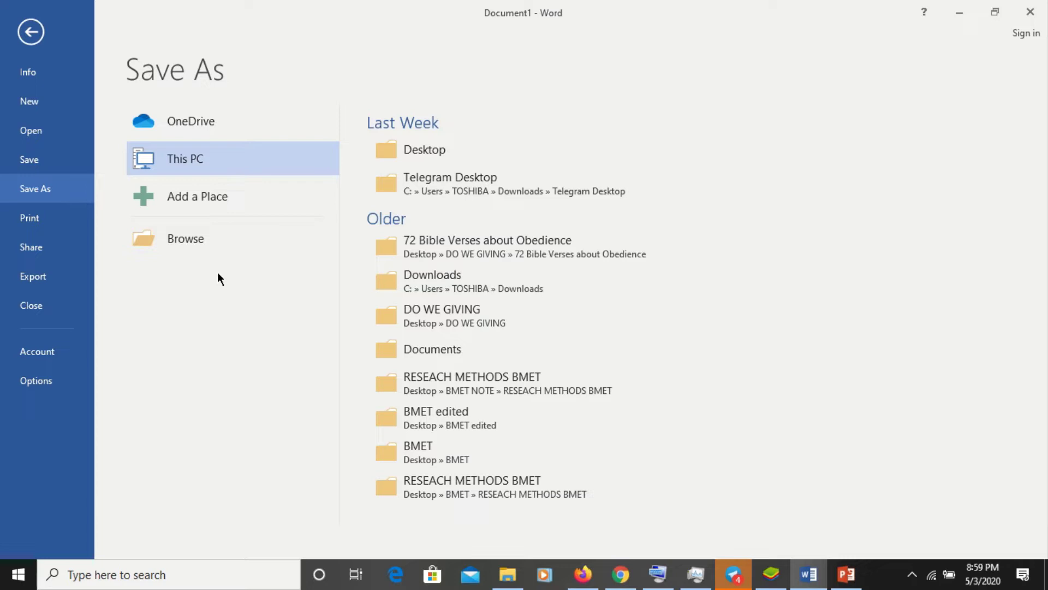
- In the Save As dialog, name the file 'ICT ASSIGNMENT' and pick the Desktop folder
left_click(207, 244)
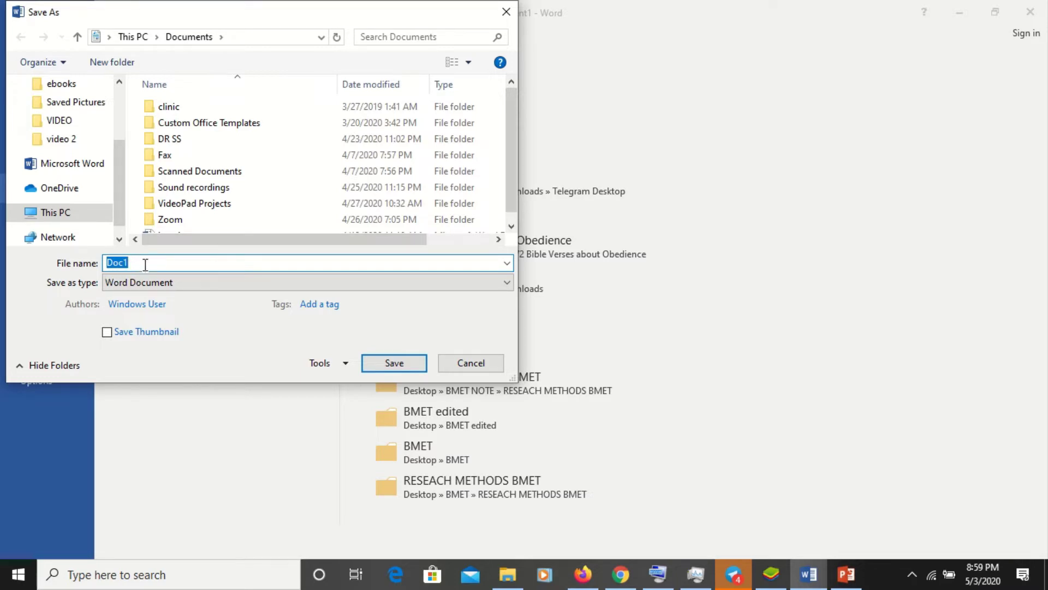
key("BackSpace")
type("ICT ASSIGMN")
key("BackSpace")
type("ENT")
left_click(146, 263)
type("N")
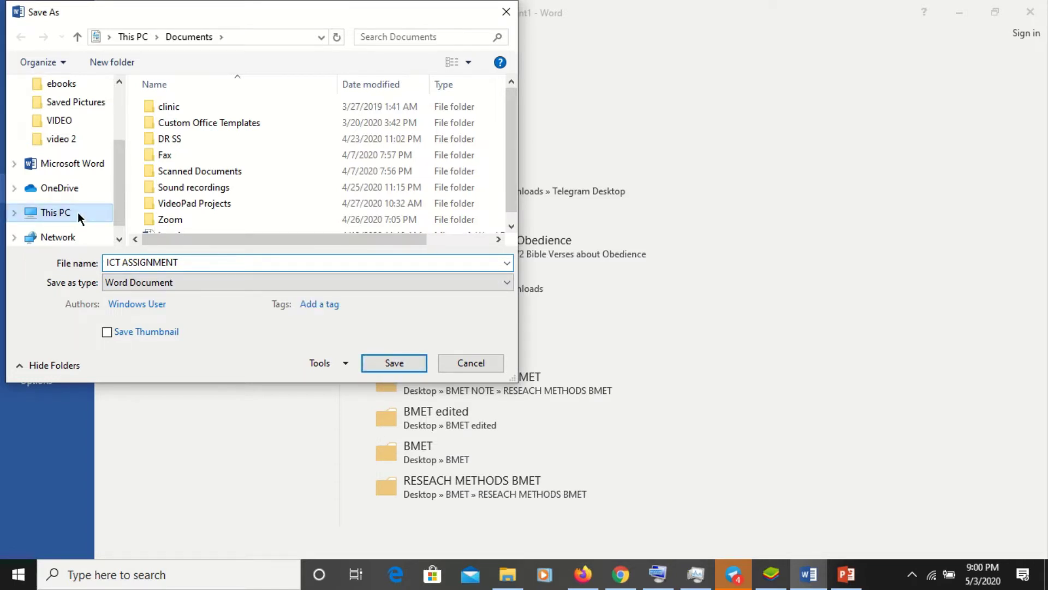
left_click(116, 110)
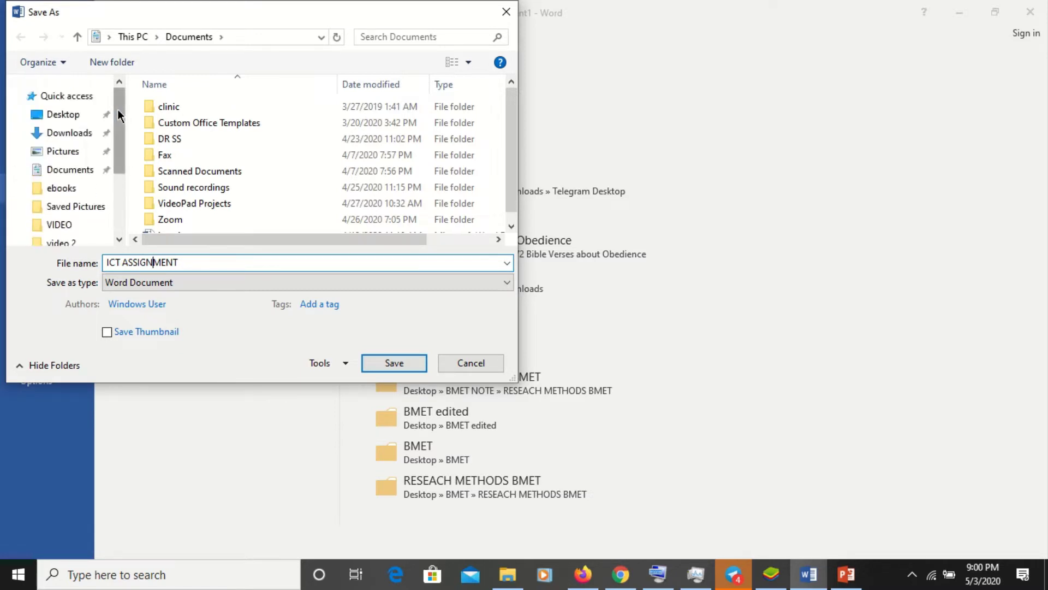
left_click(75, 121)
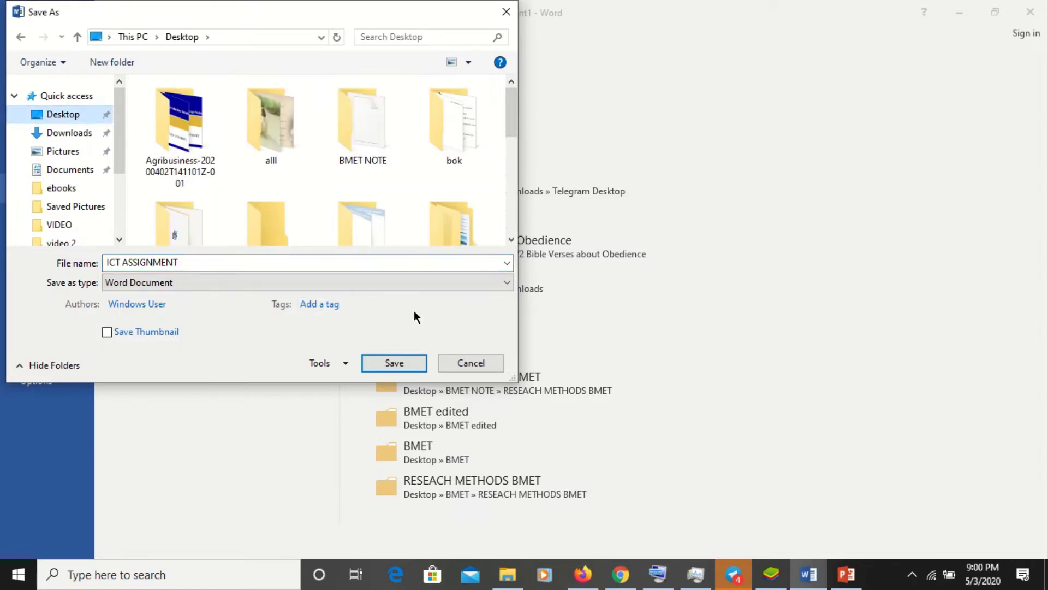
- Save as ICT ASSIGNMENT on the Desktop, check the Info page, then return to the document
left_click(397, 370)
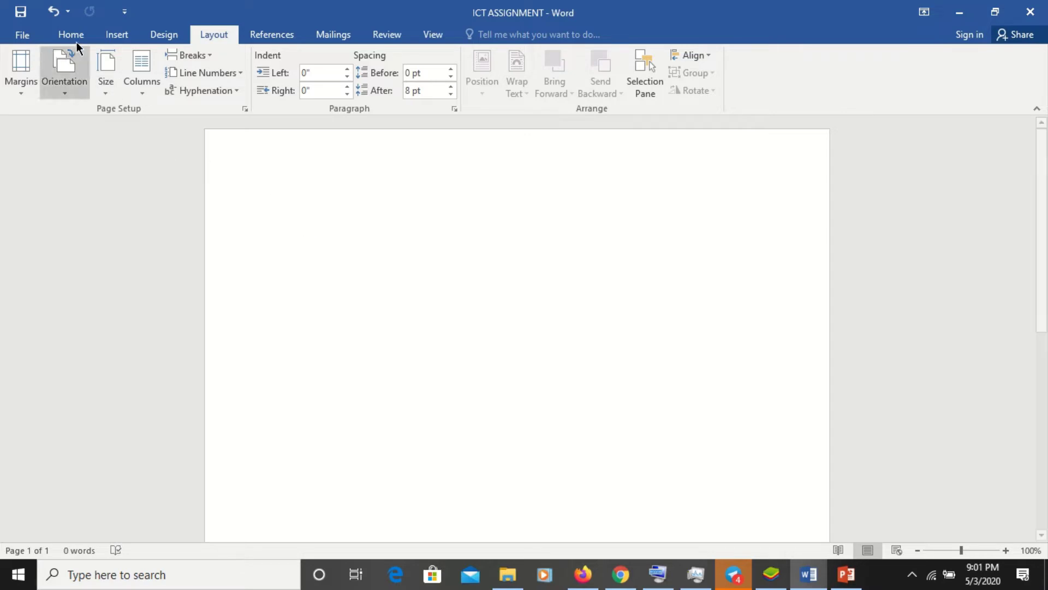
left_click(26, 35)
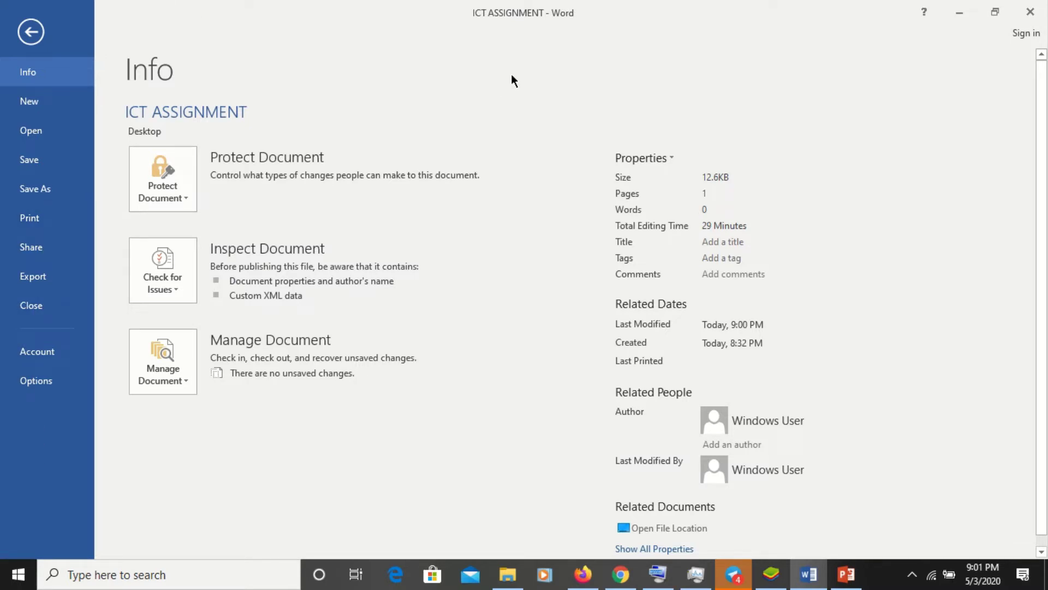
mouse_move(893, 7)
left_click(36, 34)
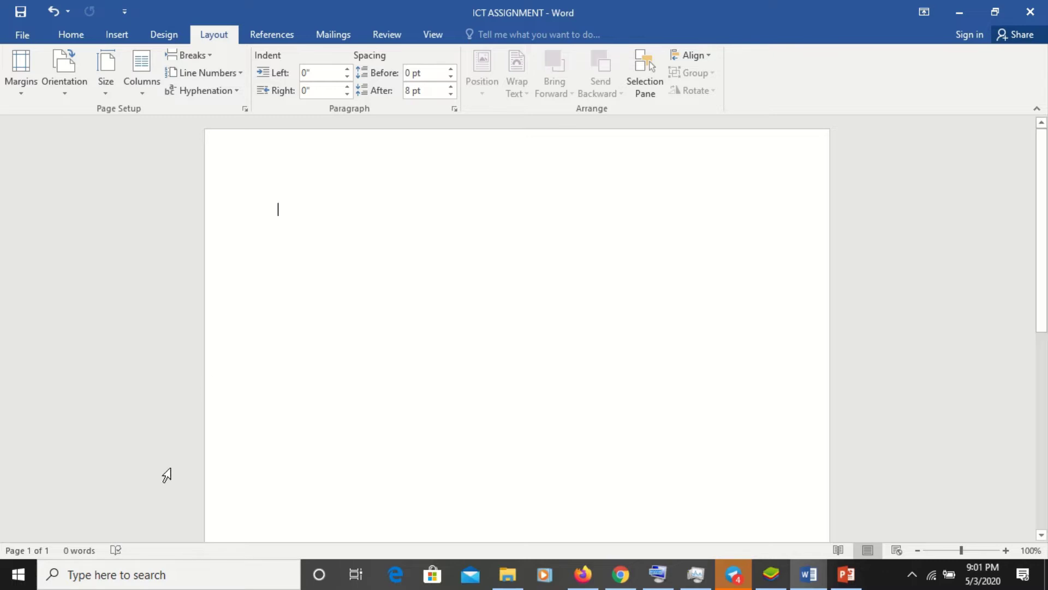
- Search Windows for MICRO, then WORD, then POWE, and finally switch to the Start menu
left_click(101, 574)
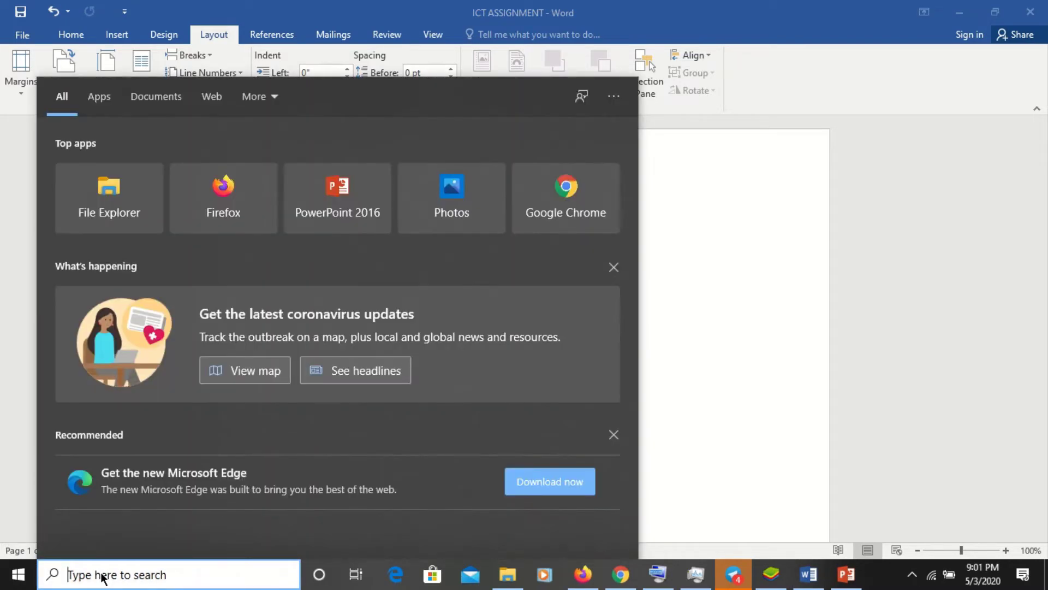
type("MO")
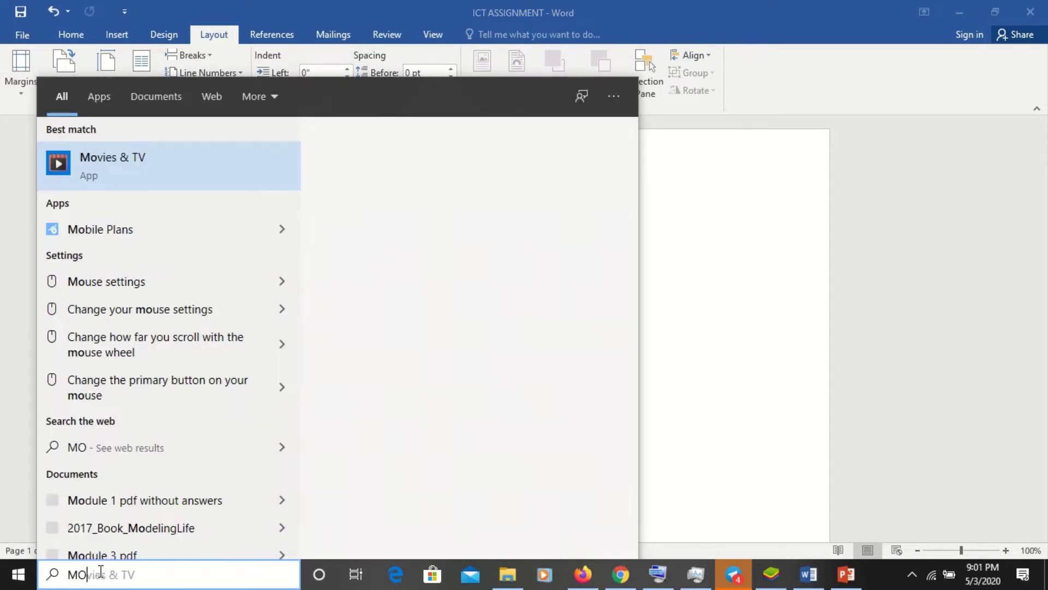
key("BackSpace")
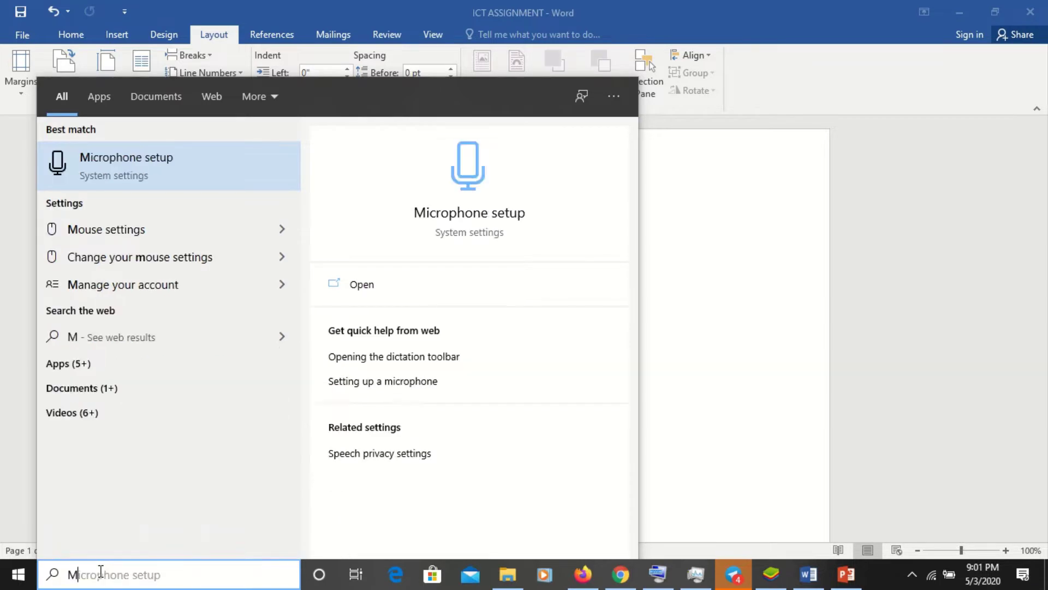
type("IC")
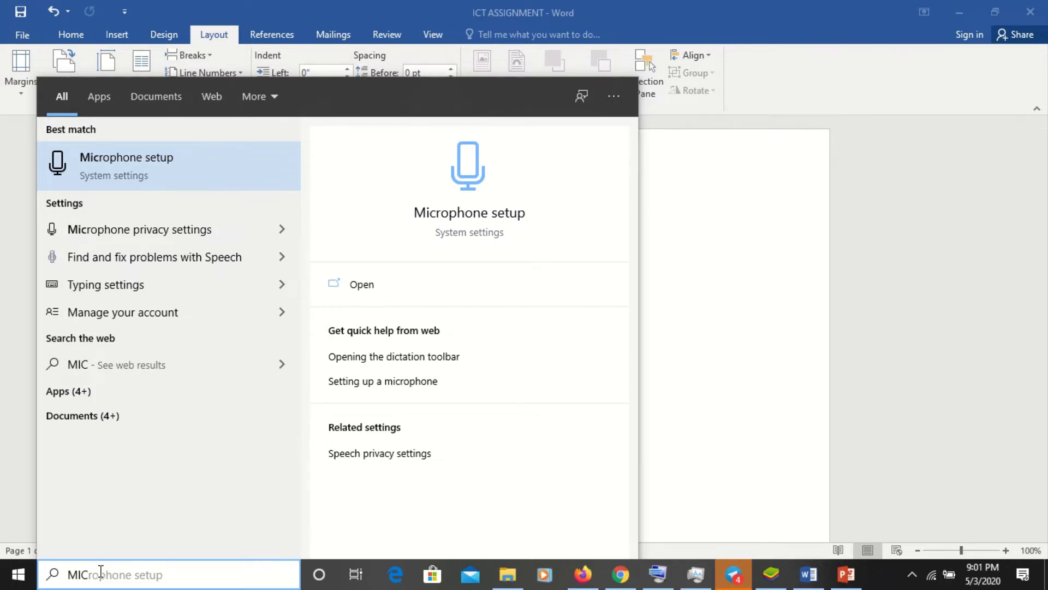
type("R")
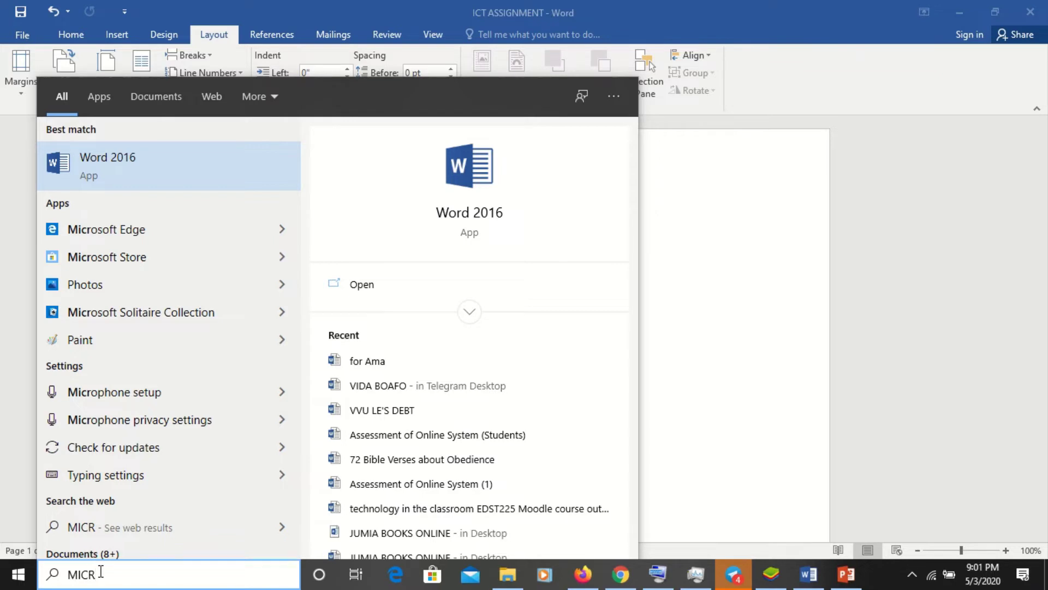
type("O")
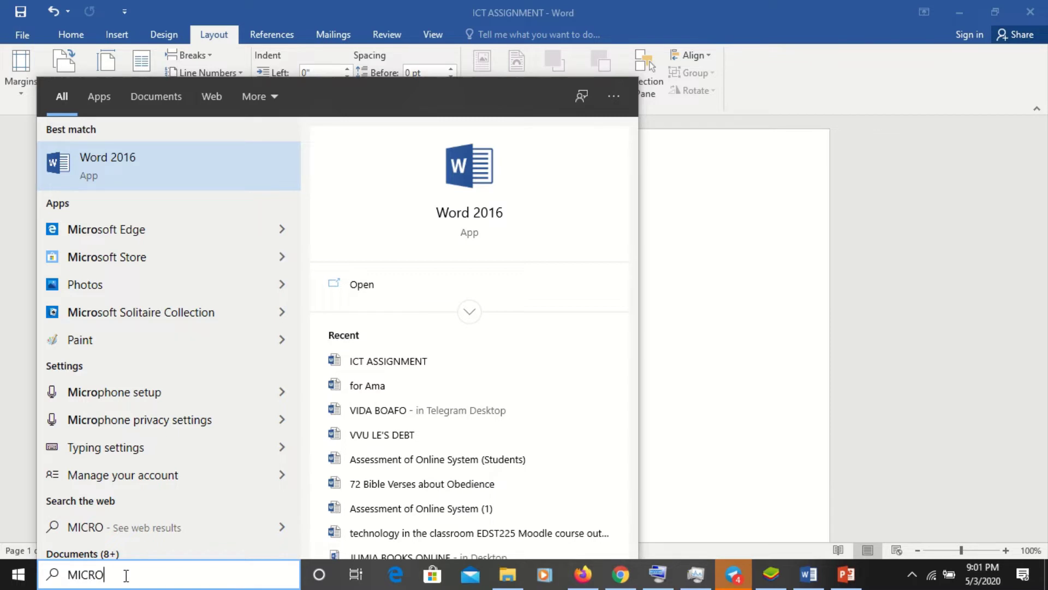
key("BackSpace")
key("BackSpace")
key("BackSpace")
key("BackSpace")
key("BackSpace")
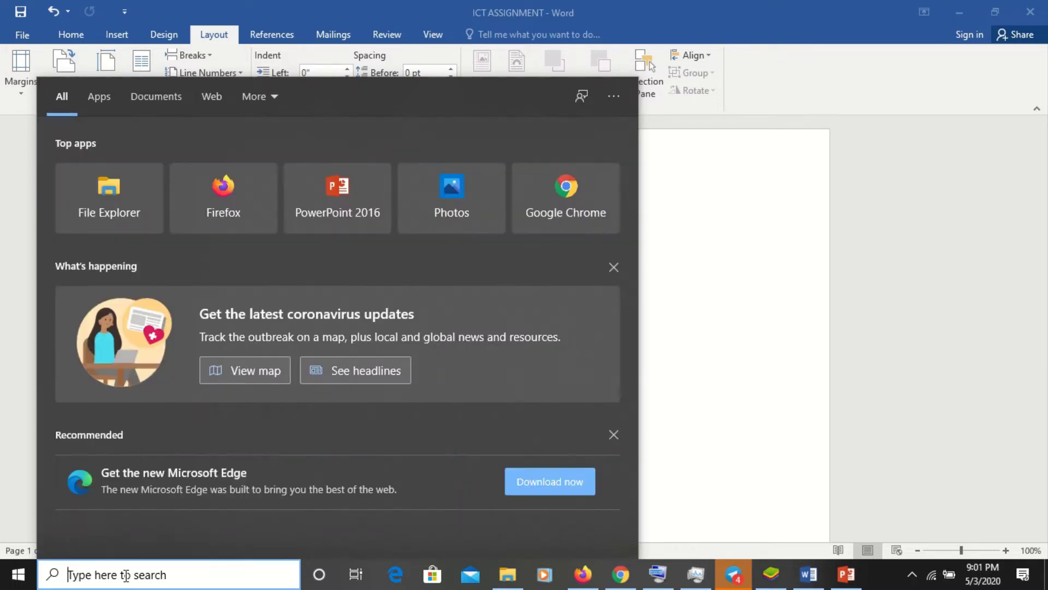
type("WO")
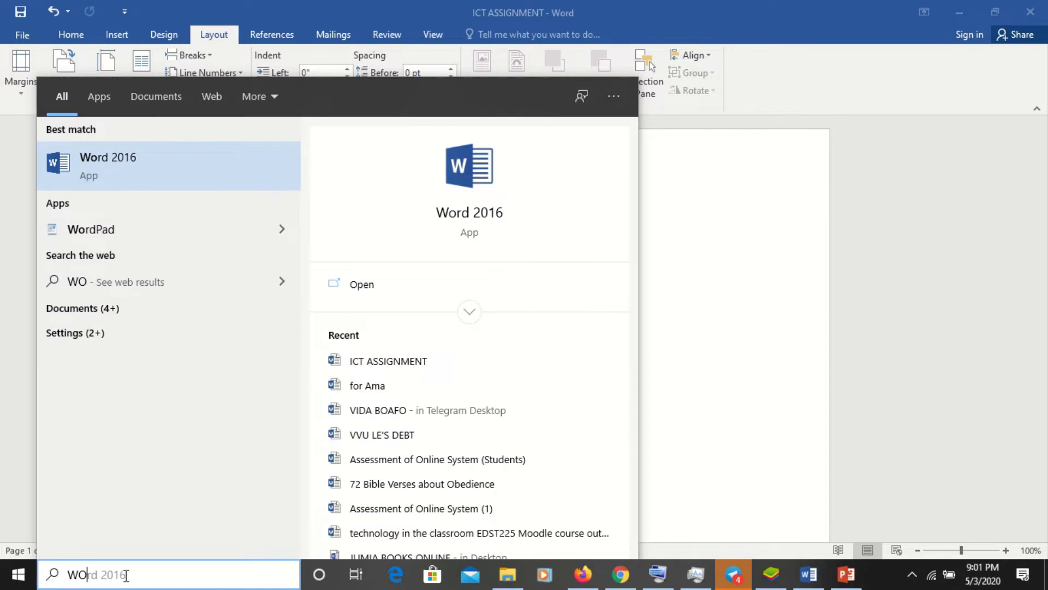
type("RD")
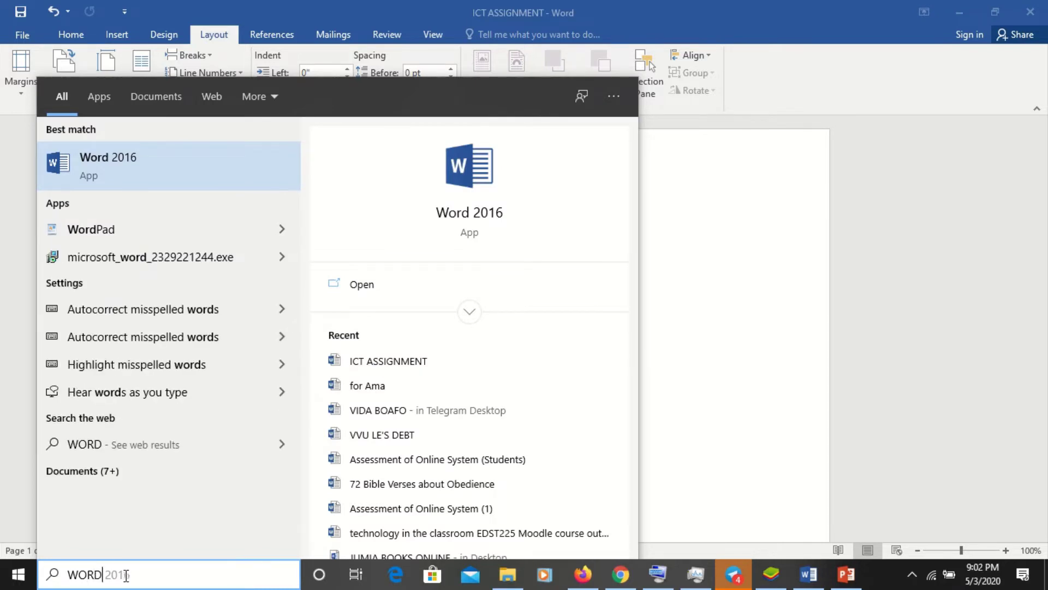
key("BackSpace")
key("BackSpace")
key("BackSpace")
key("BackSpace")
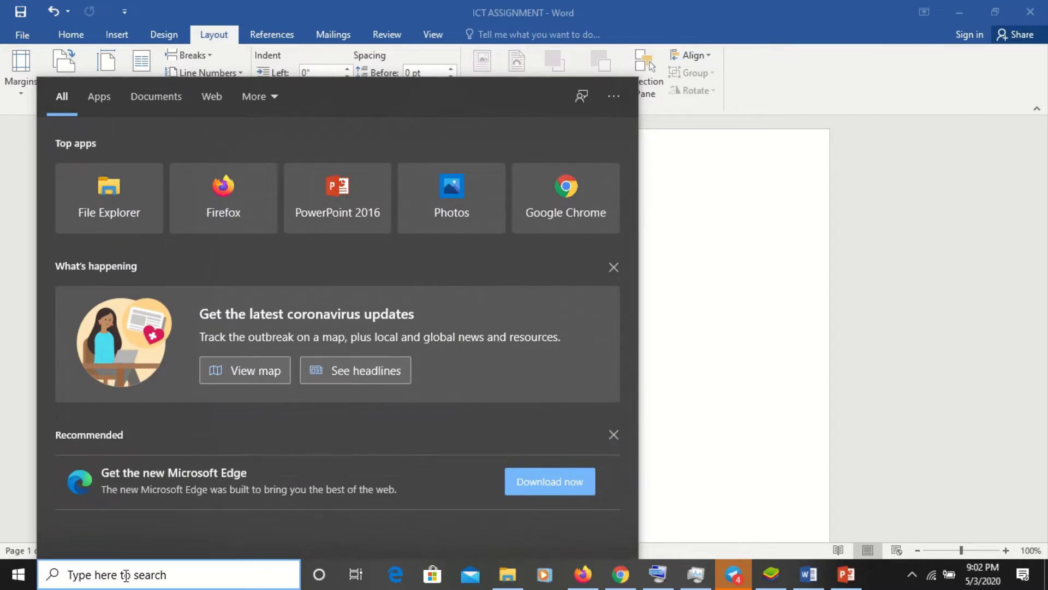
type("POWE")
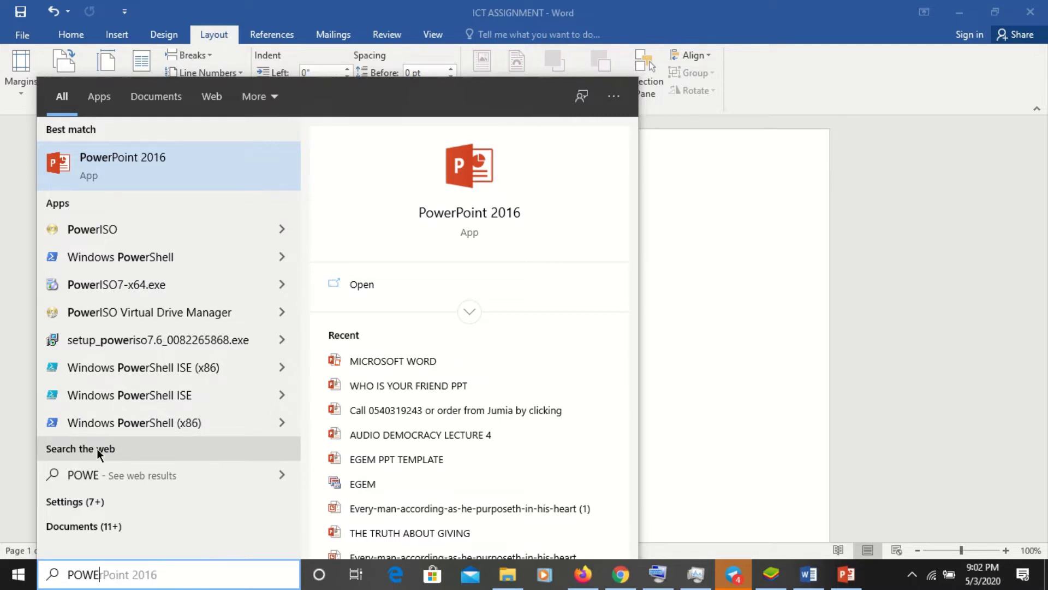
key("super")
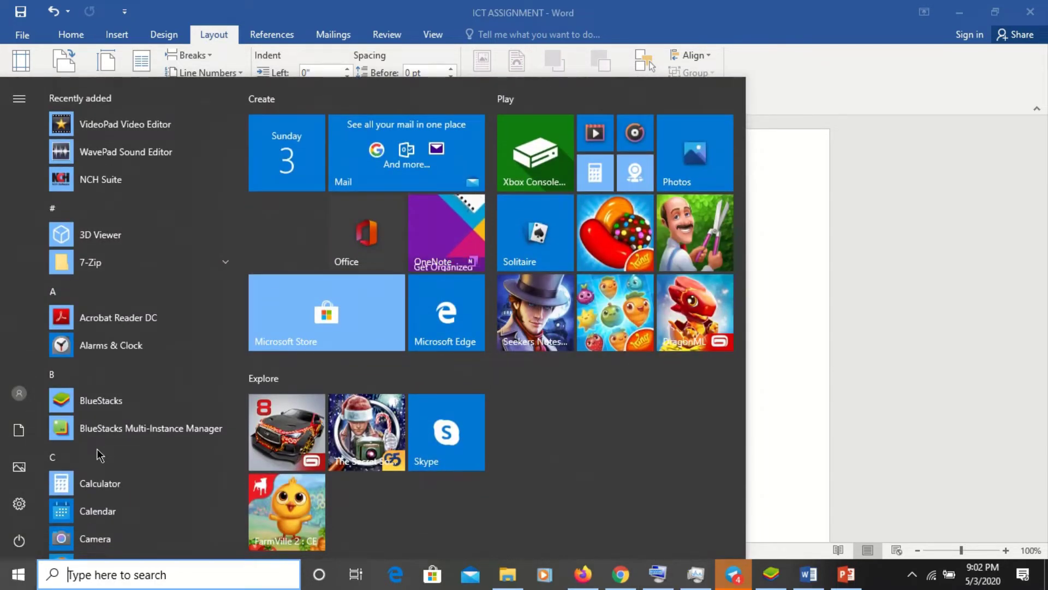
- Scroll the Start menu app list down to W and launch Word 2016
left_click(20, 575)
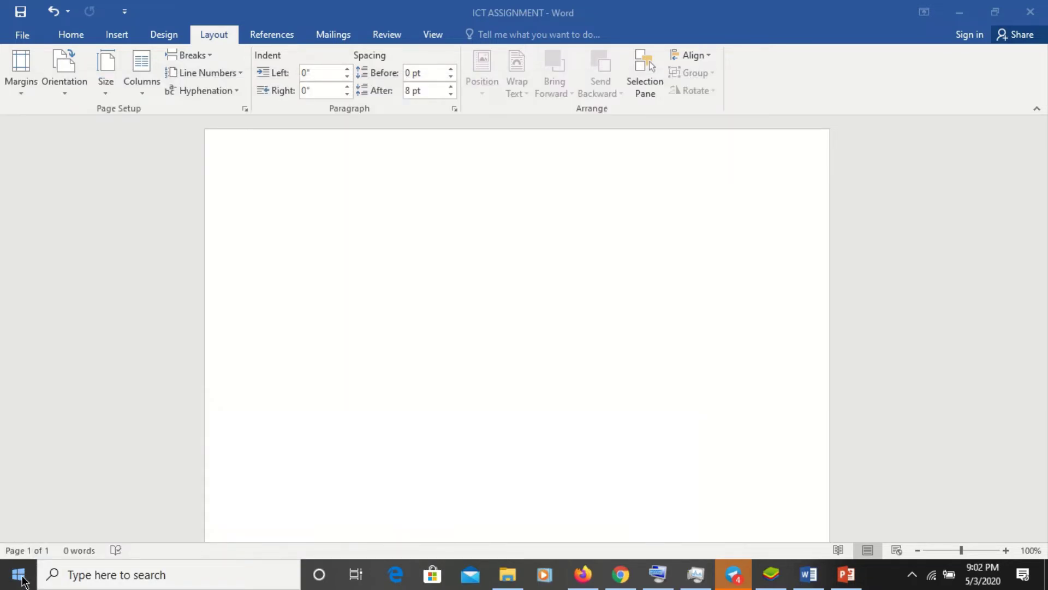
left_click(20, 574)
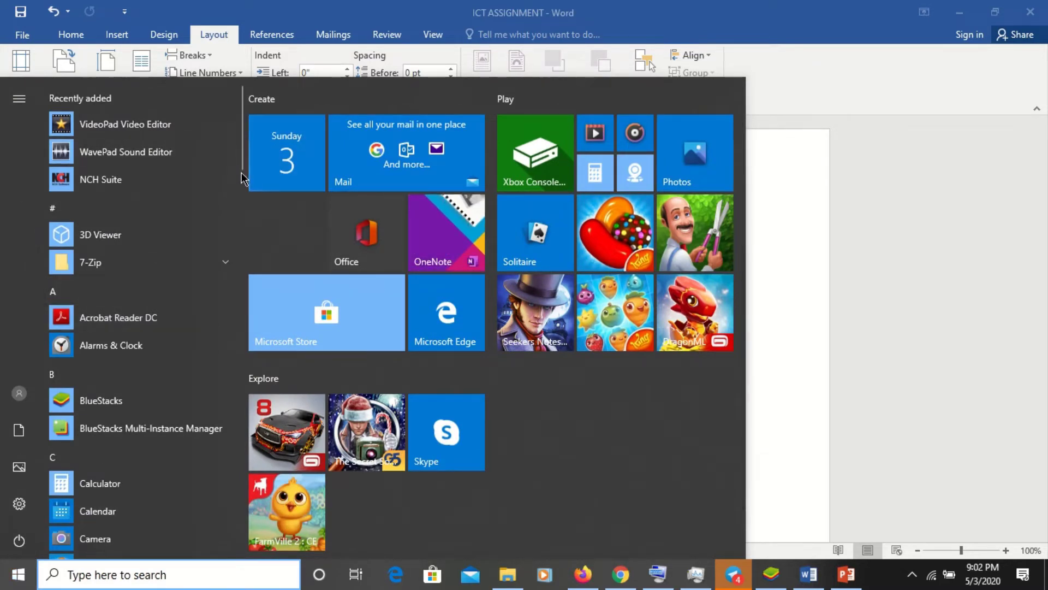
left_click(241, 198)
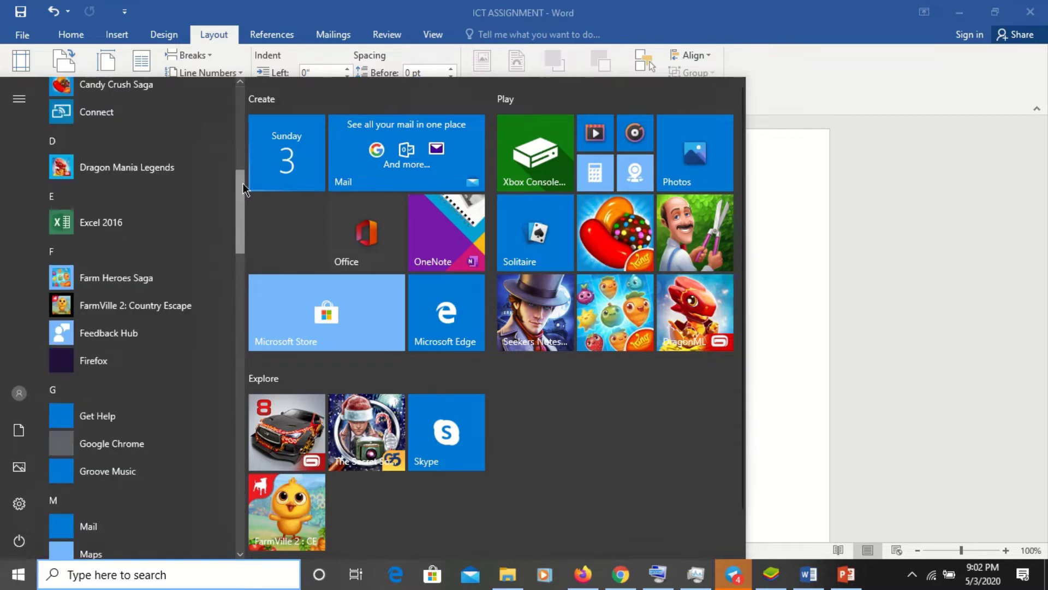
left_click_drag(241, 204, 241, 506)
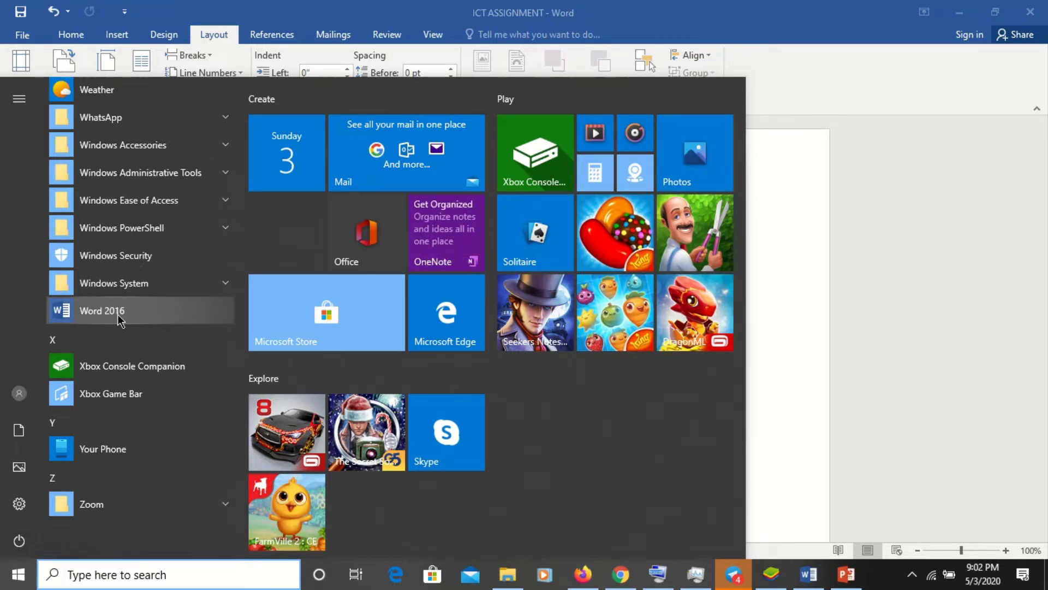
left_click(118, 315)
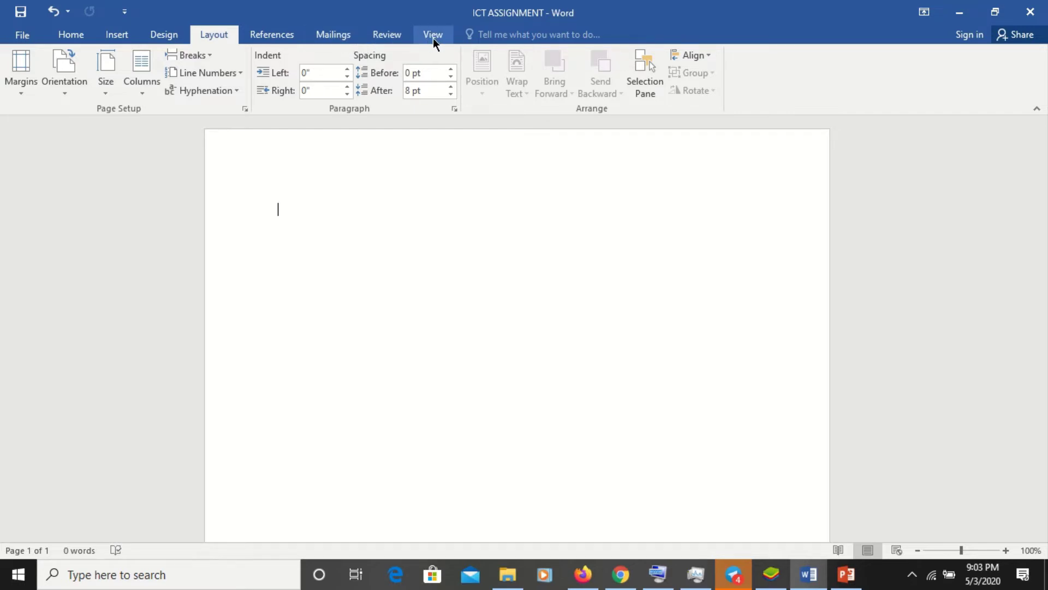
- Browse the Home, Insert, Design, Mailings, References and Layout tabs, ending back on Home
left_click(73, 31)
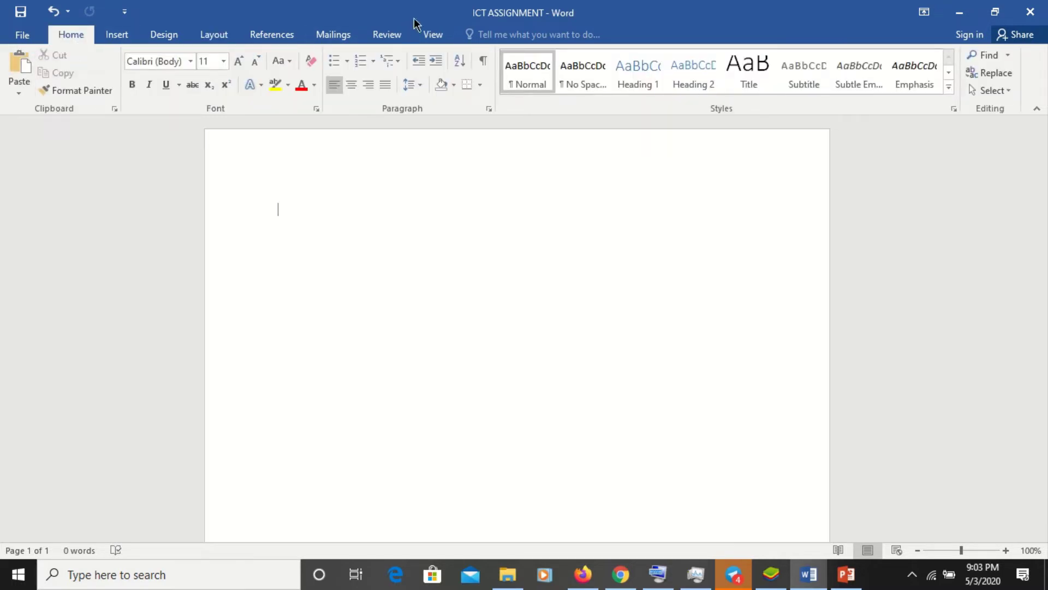
left_click(122, 37)
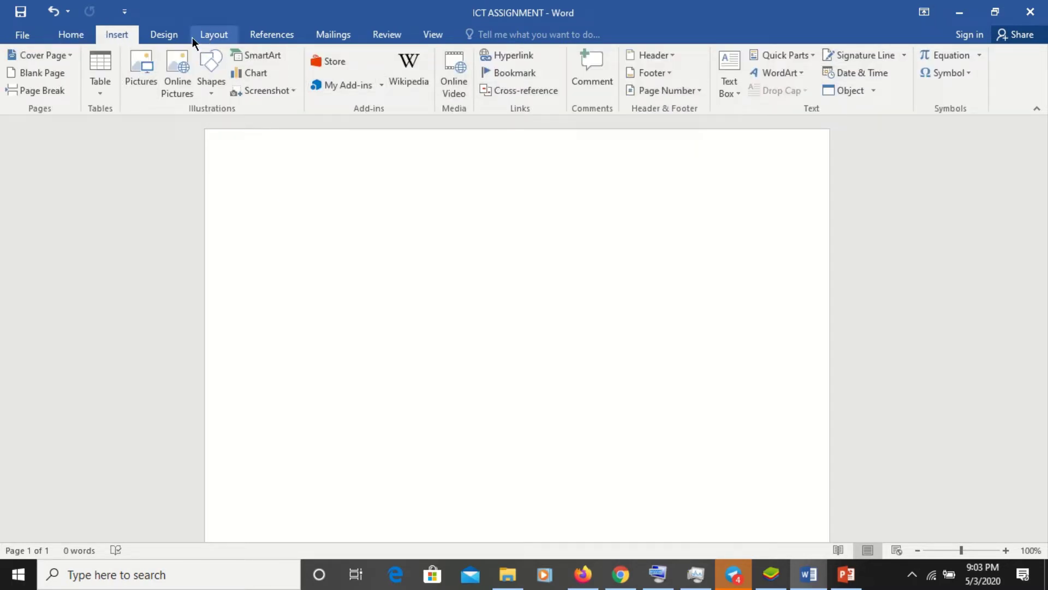
left_click(169, 37)
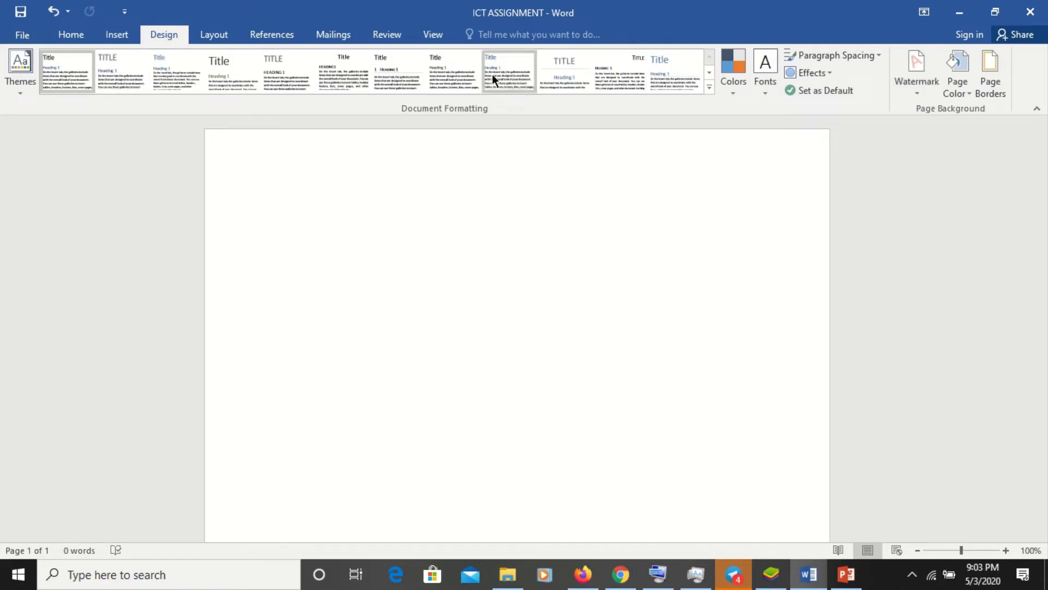
left_click(335, 38)
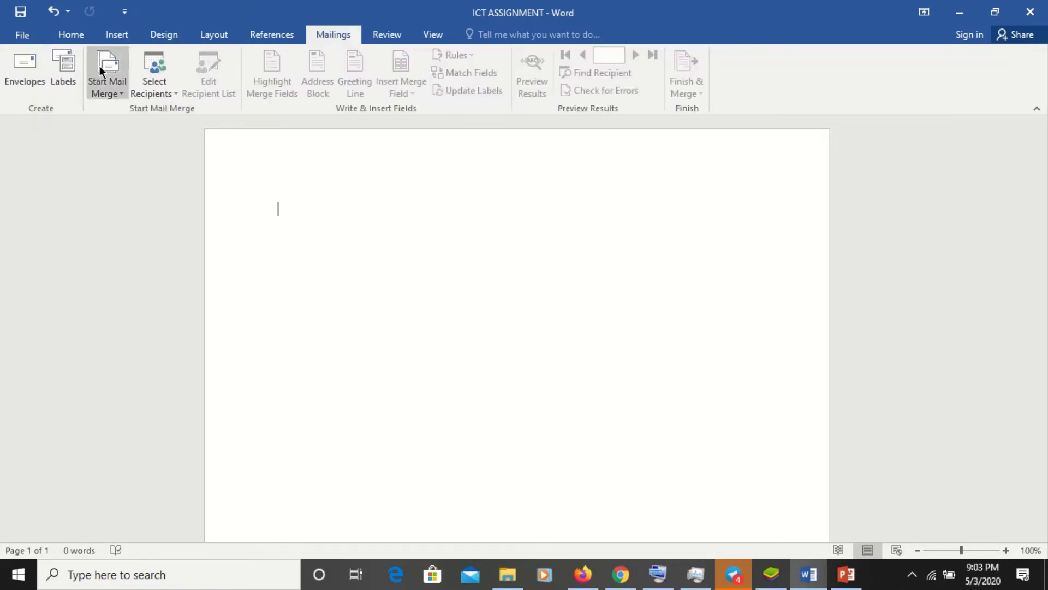
left_click(262, 35)
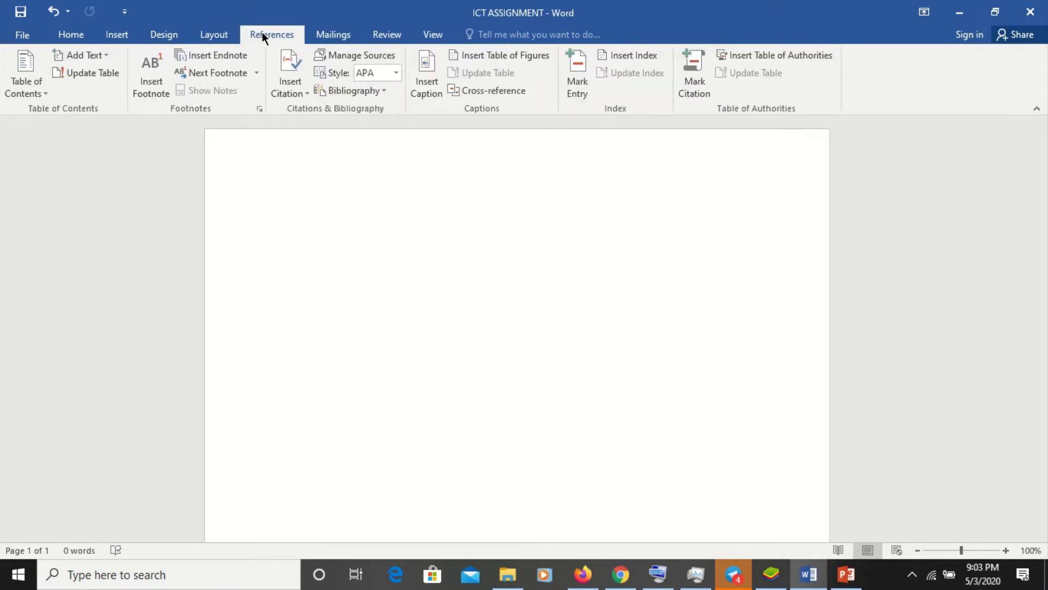
left_click(222, 42)
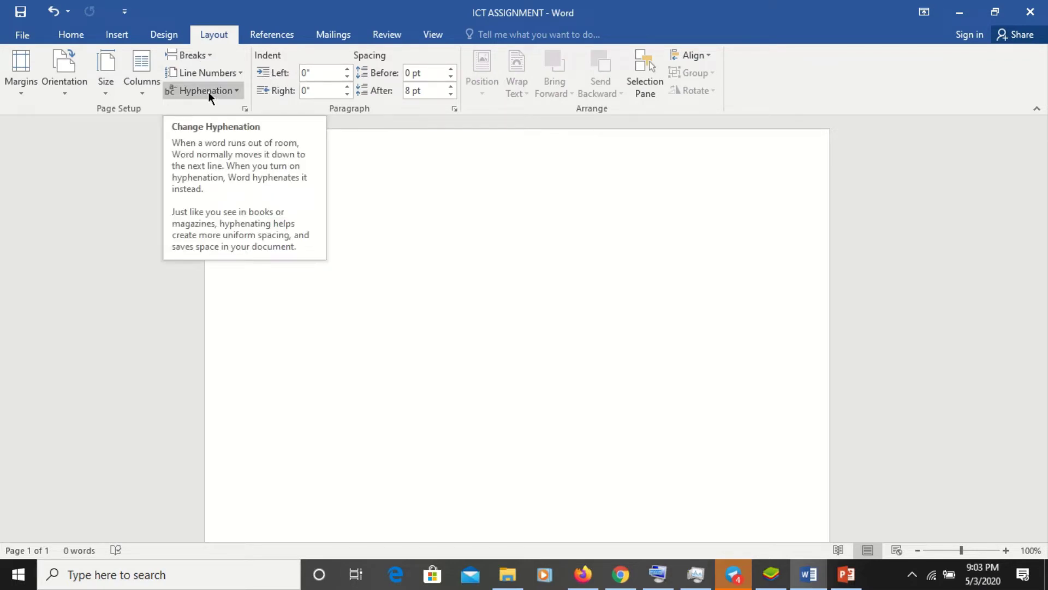
left_click(133, 41)
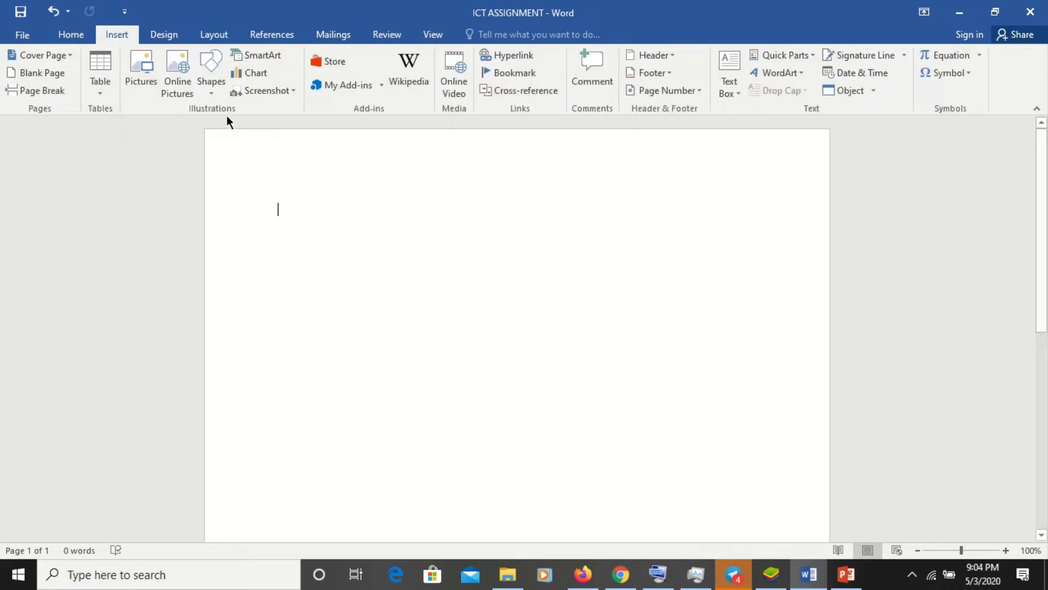
left_click(71, 36)
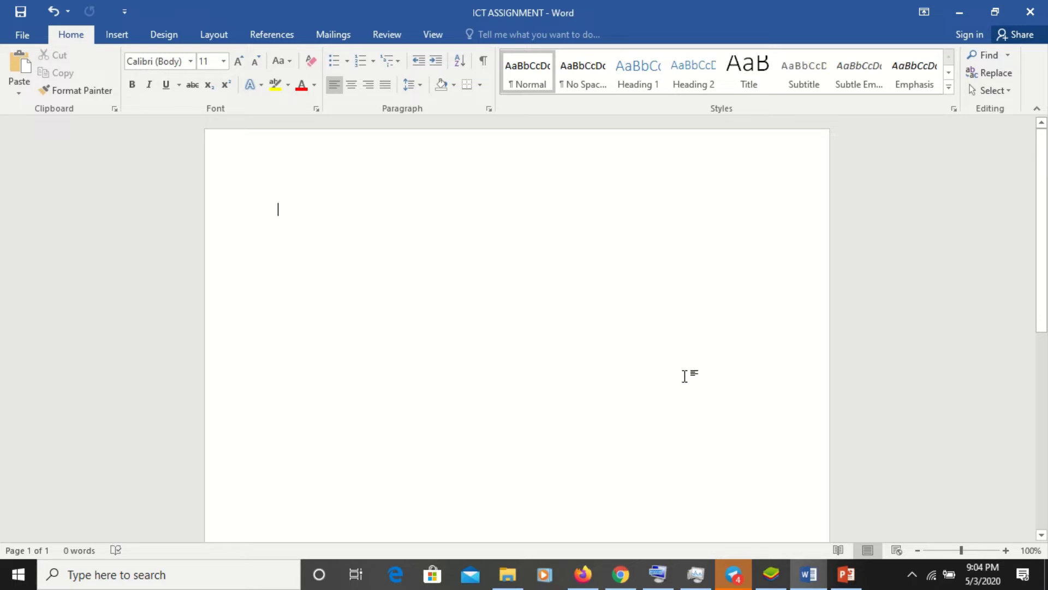
- Zoom in five steps, then back out three steps to settle at 150%
left_click(1005, 551)
left_click(1005, 550)
left_click(1005, 550)
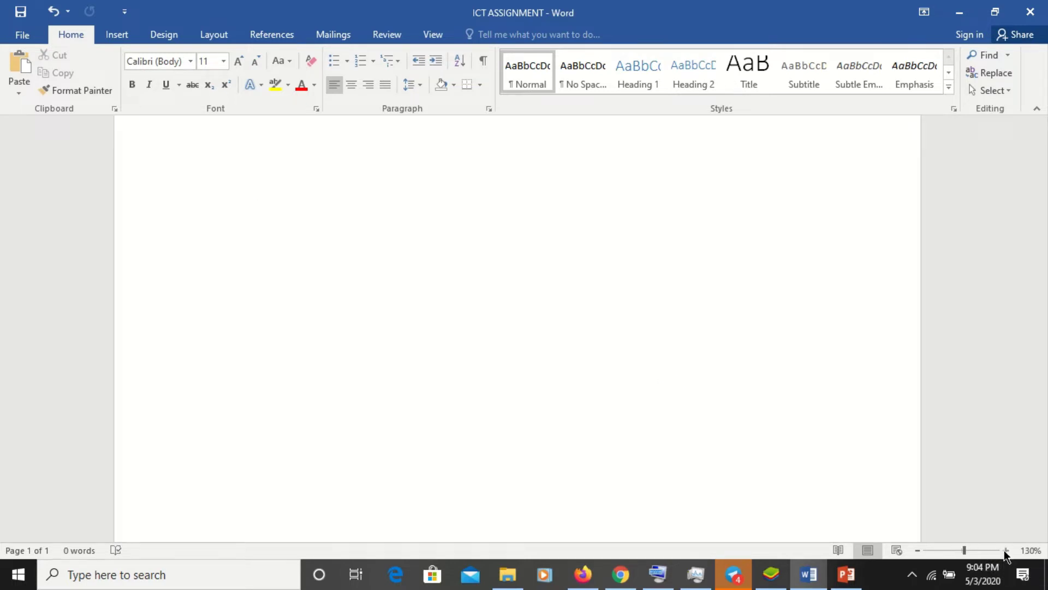
left_click(1005, 550)
left_click(1005, 550)
left_click(1005, 550)
left_click(1005, 550)
left_click(1005, 550)
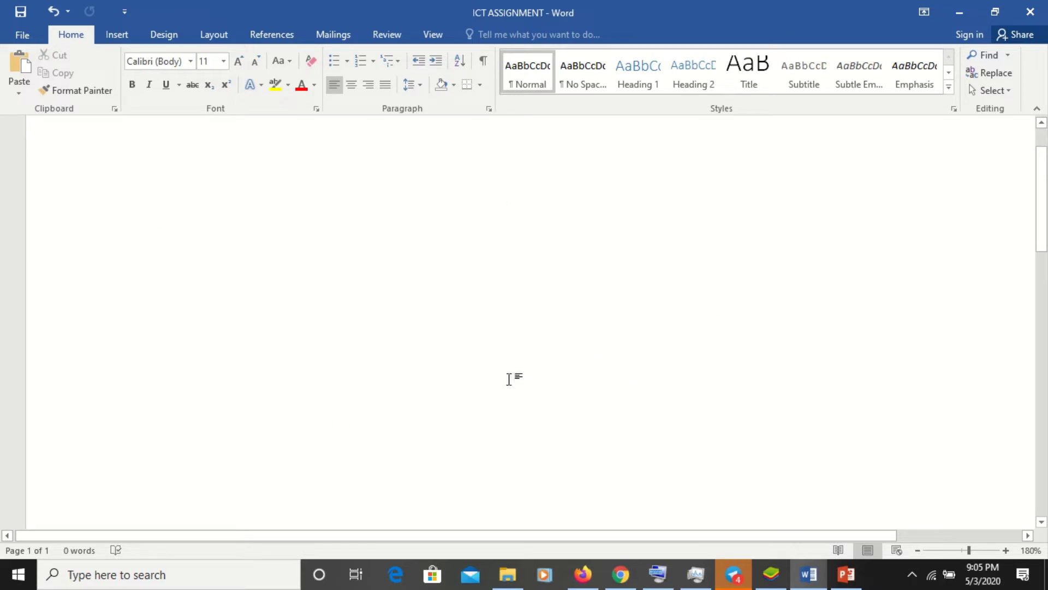
left_click(917, 549)
left_click(917, 549)
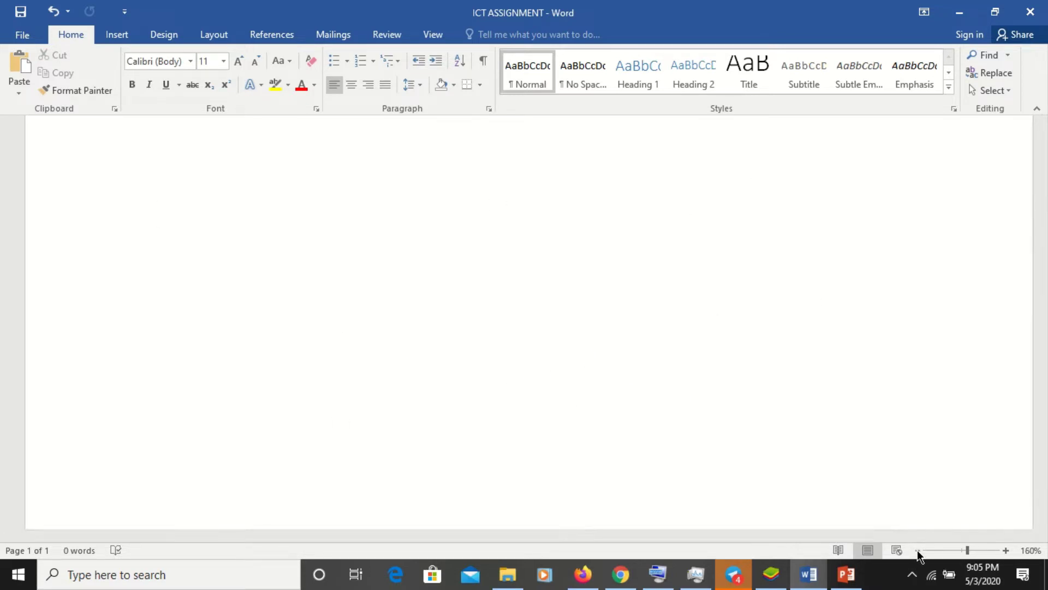
left_click(917, 549)
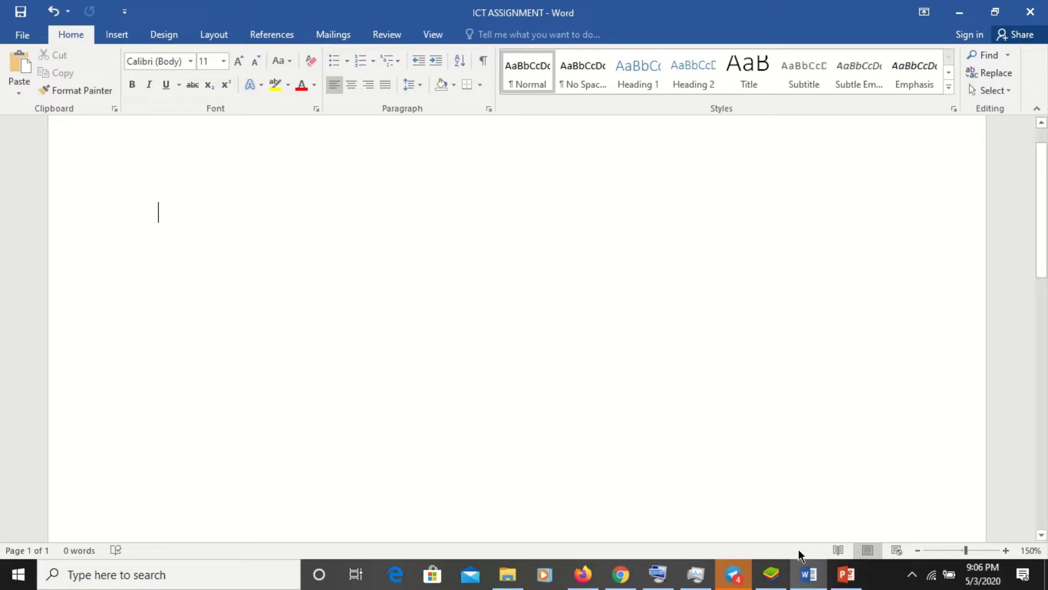
left_click(845, 583)
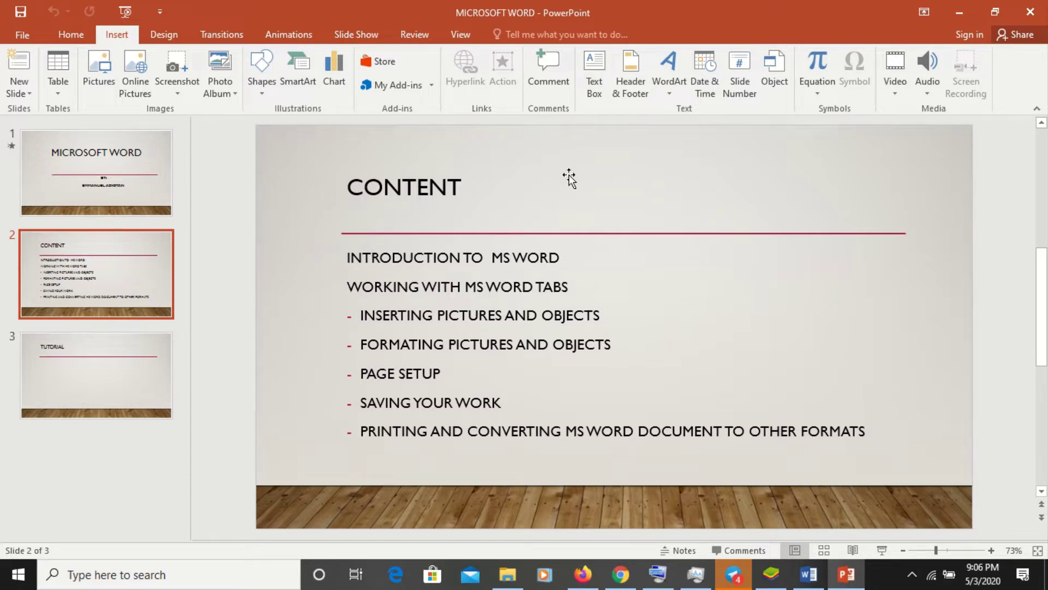
left_click(960, 13)
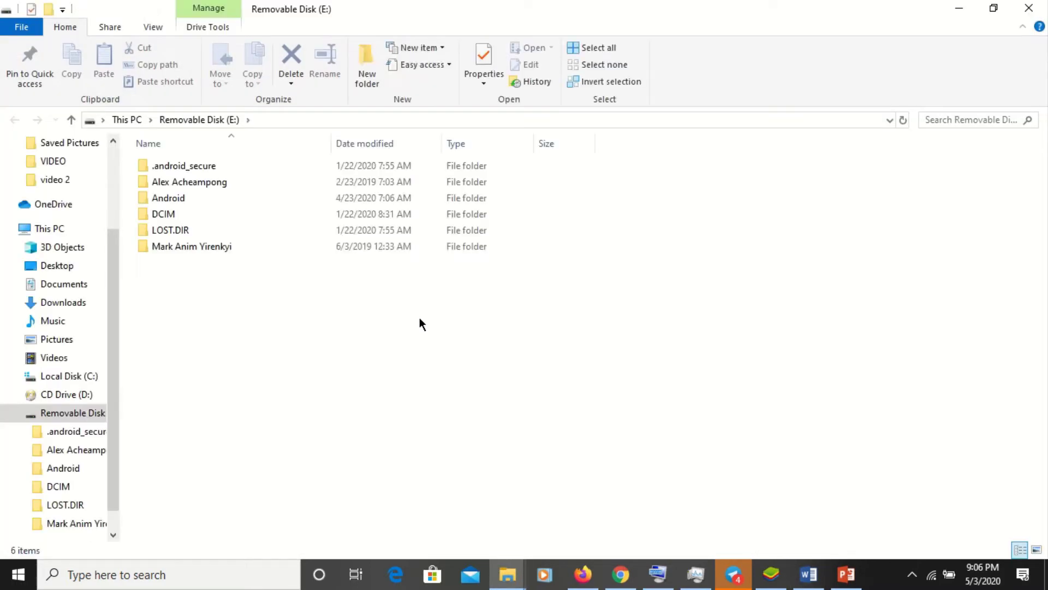
key("alt+Tab")
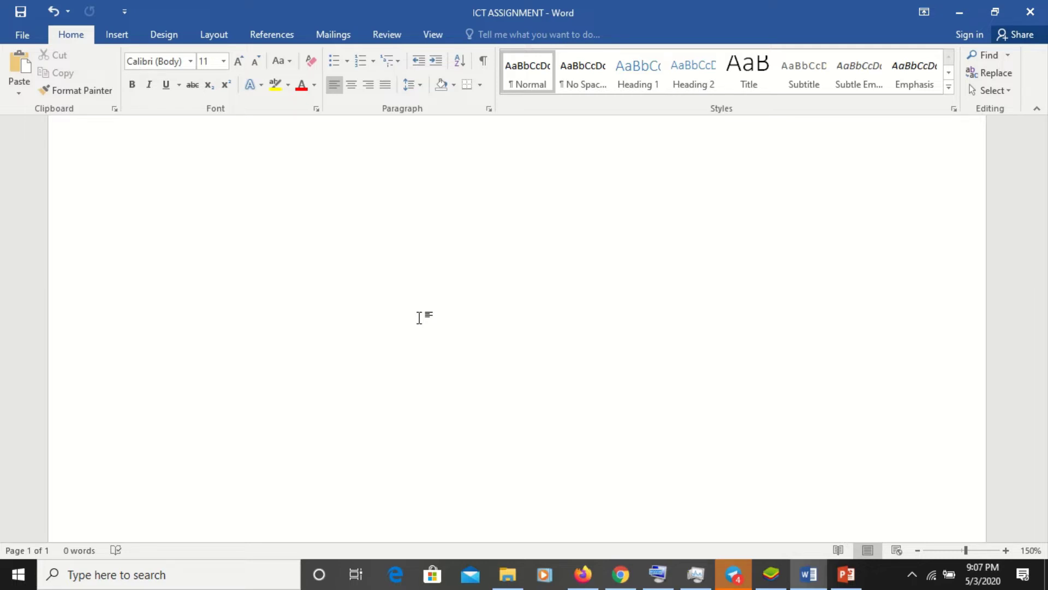
- Type two lines of random letters, save with Ctrl+S, then append ASSSSDDD
type("AS")
key("BackSpace")
type("ASDDFFGGGHGFFHDFDFH")
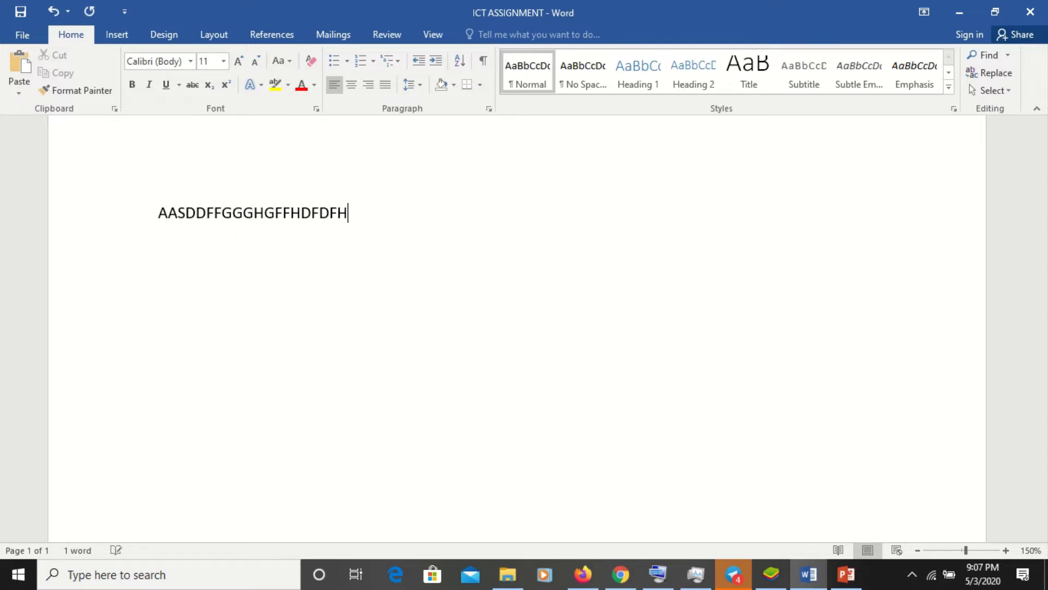
key("Return")
type("DGHDHFDHBVFHDHBDHBHDBH")
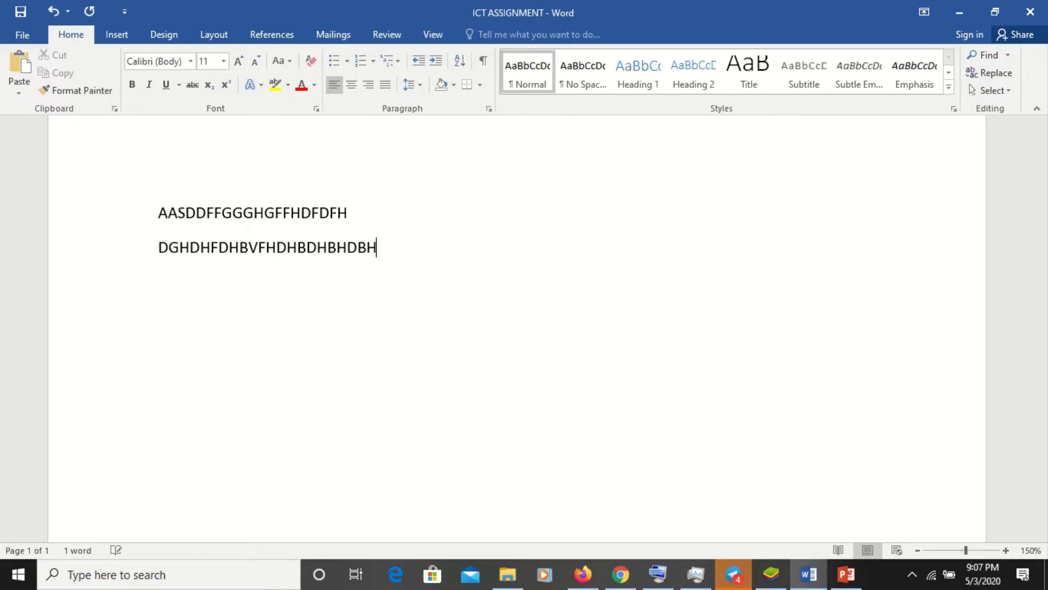
type("D")
key("ctrl+s")
type("ASSSSDDD")
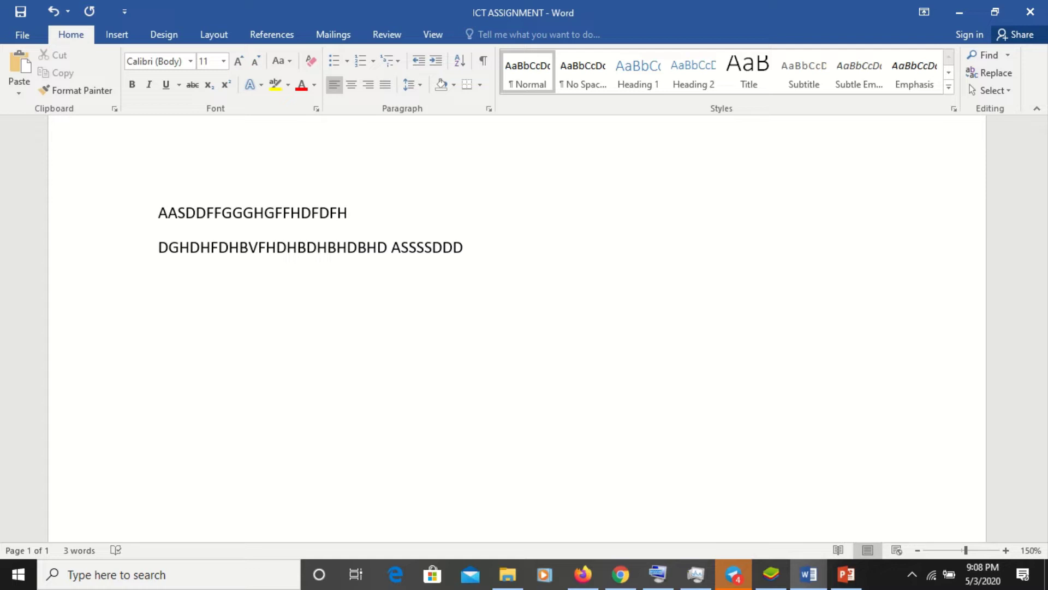
left_click(1032, 13)
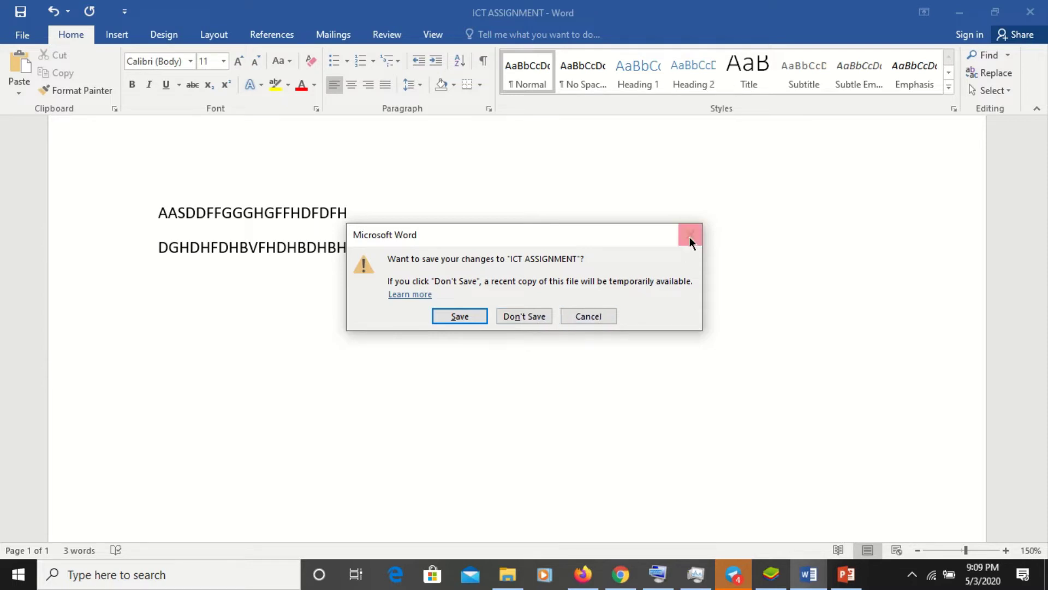
left_click(588, 316)
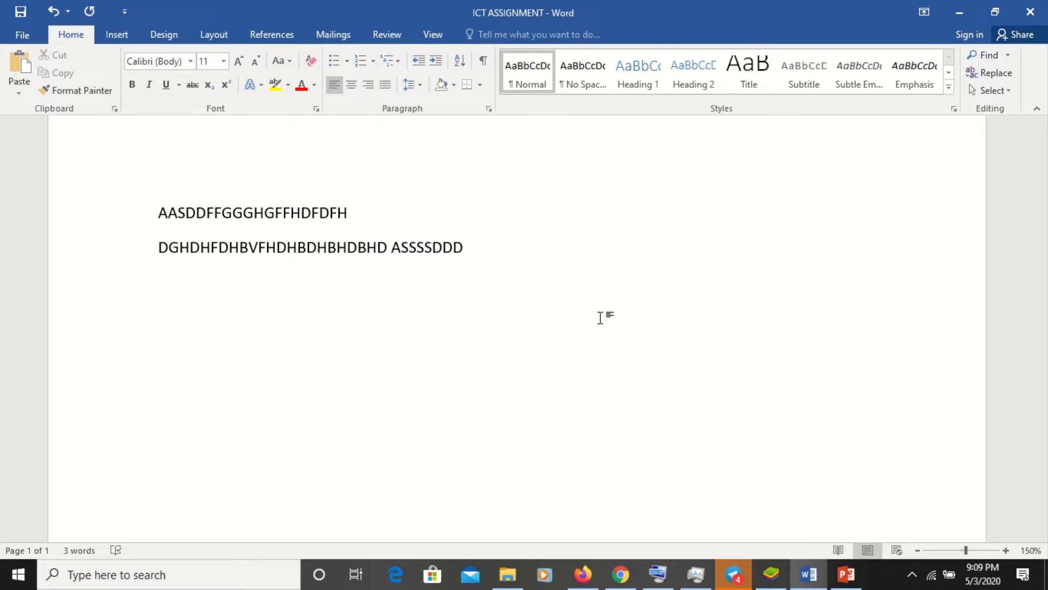
- Save the ICT ASSIGNMENT document from the Quick Access Toolbar
left_click(22, 18)
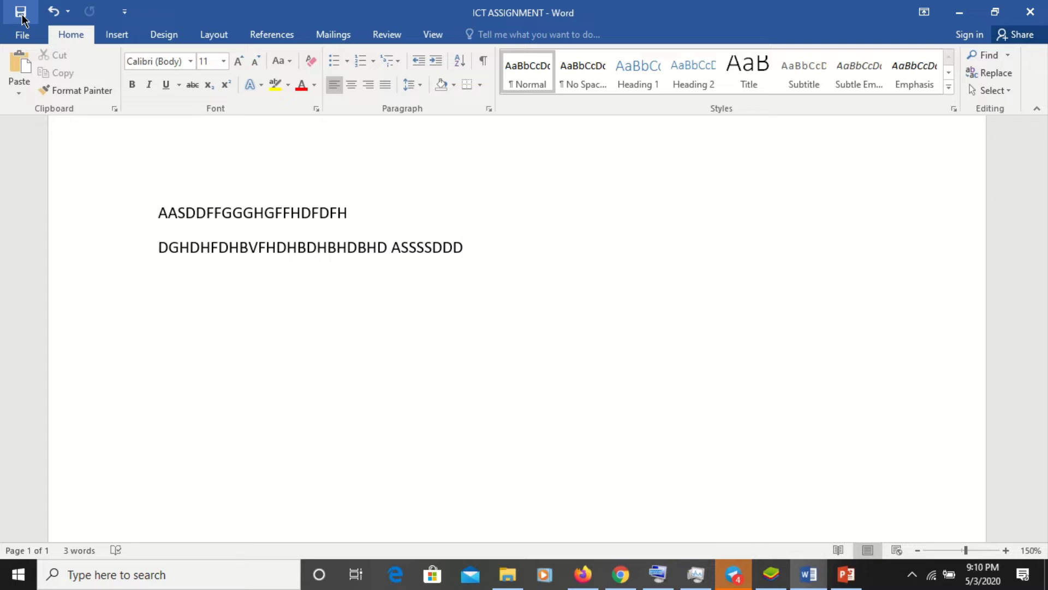
- Add a new line, then select the first placeholder line AASDDFFGGGHGFFHDFDFH
key("Return")
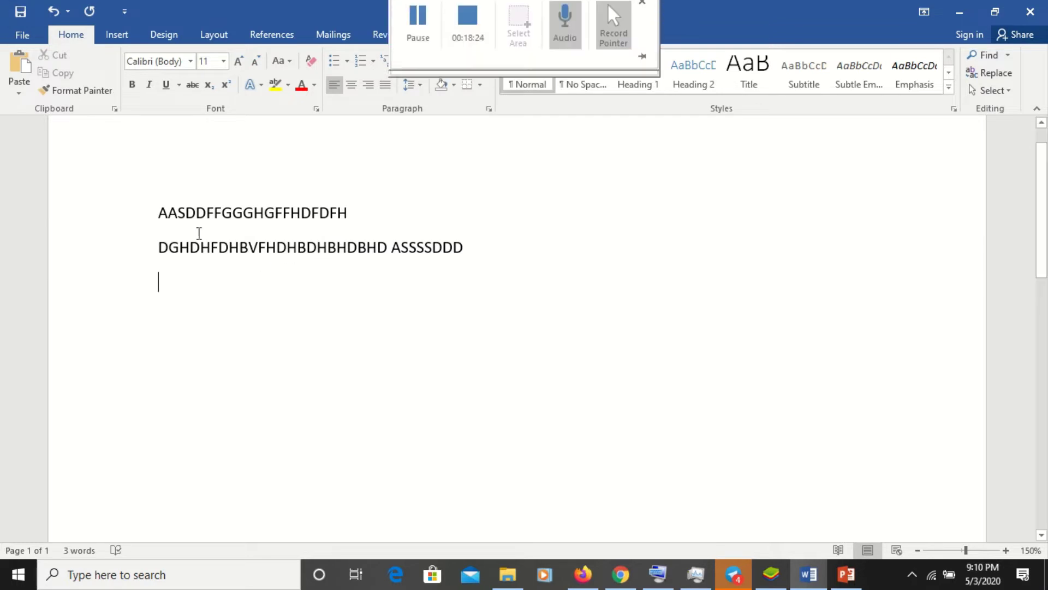
left_click_drag(159, 214, 368, 179)
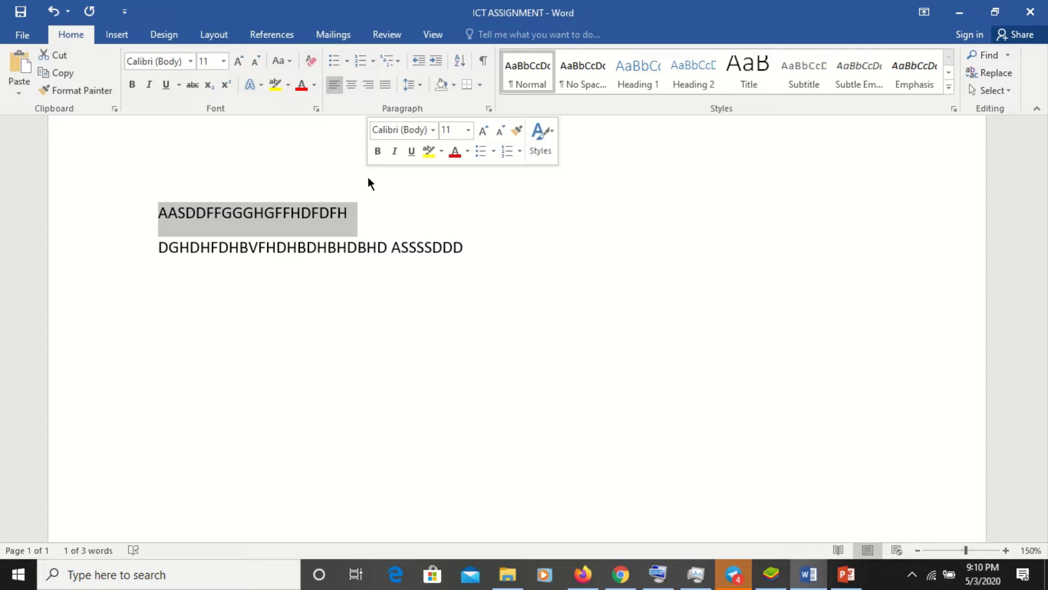
- Type VALLEY VIEW UNIVERSITY over the selected line, deleting the stray trailing F
type("VA")
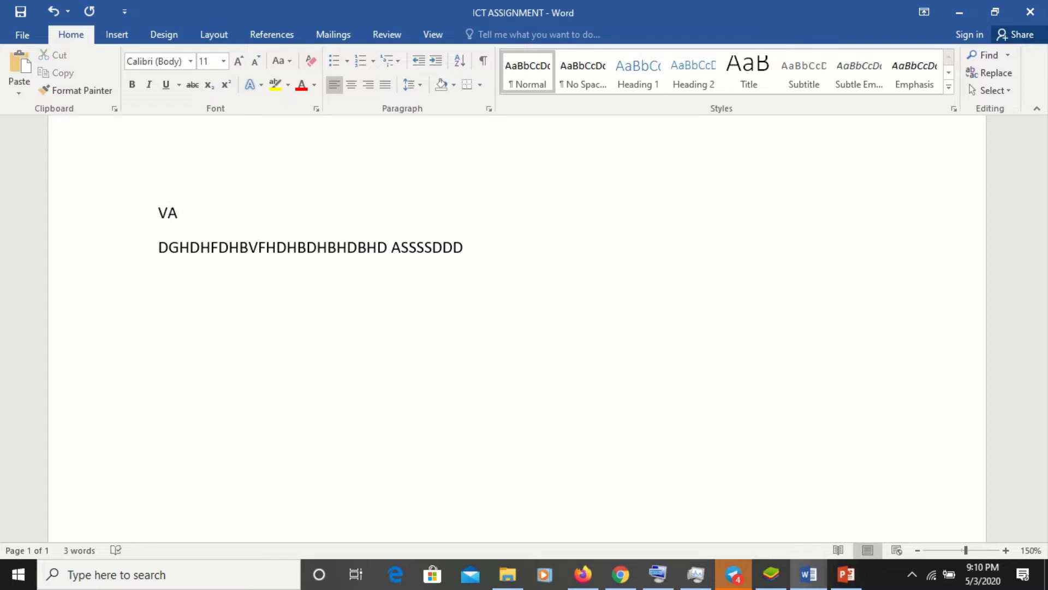
type("LLEY VIEW UNIV")
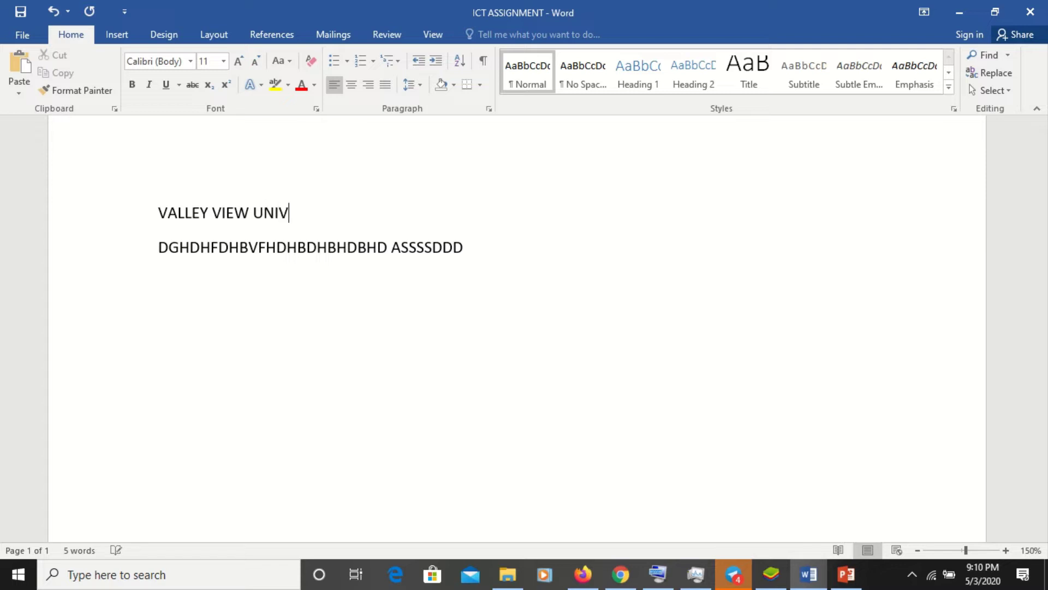
type("ERSITYF")
key("BackSpace")
key("BackSpace")
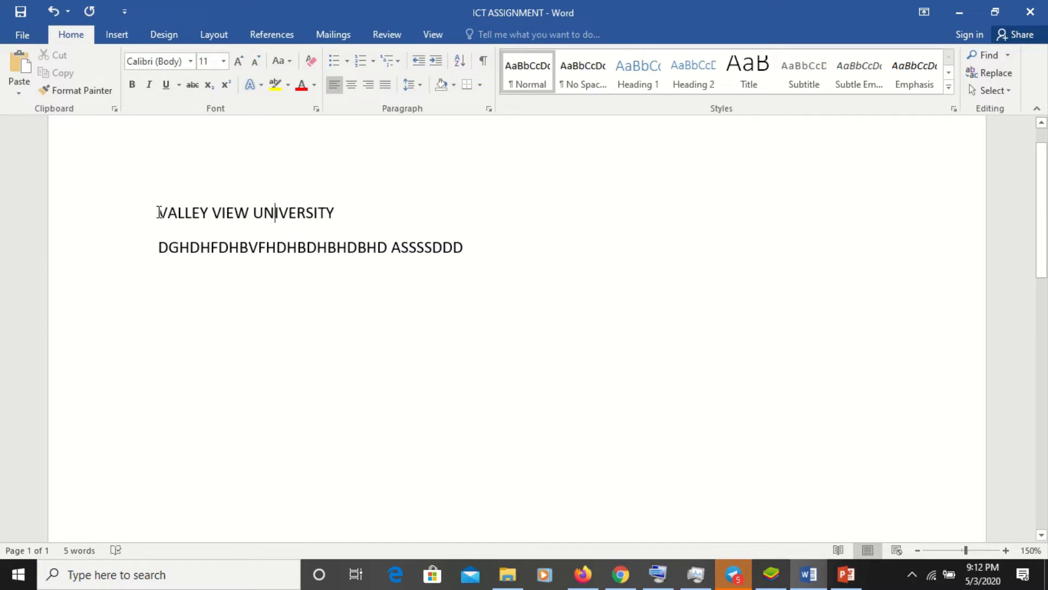
left_click_drag(158, 213, 309, 186)
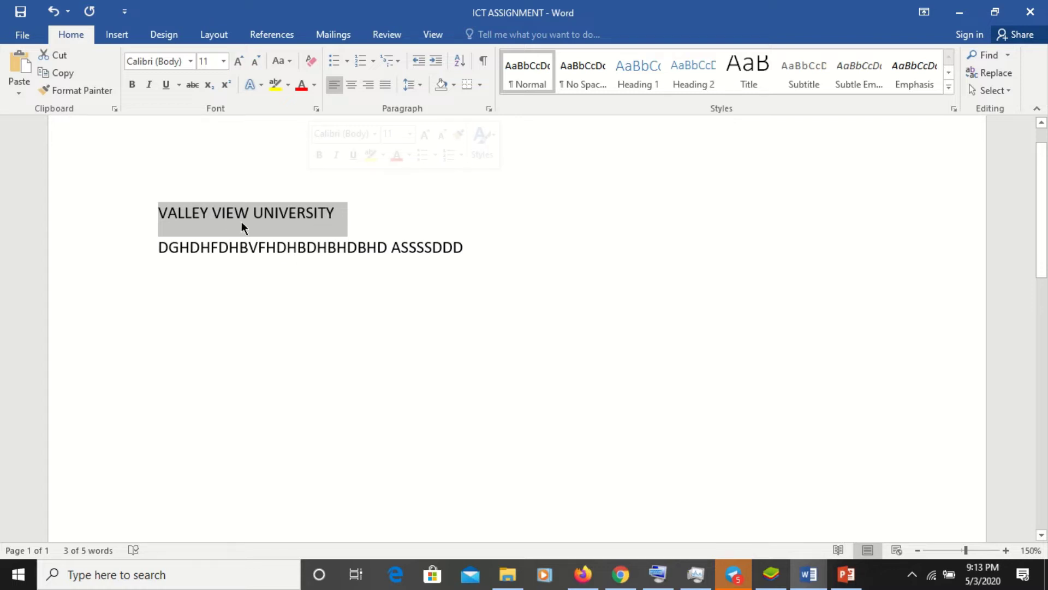
left_click(158, 212)
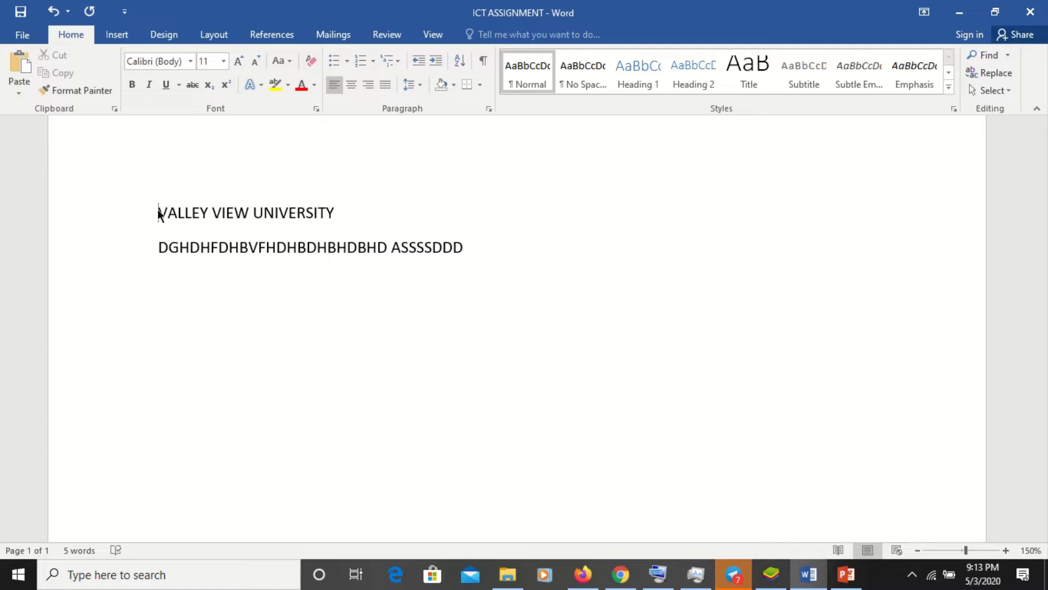
left_click_drag(159, 213, 322, 213)
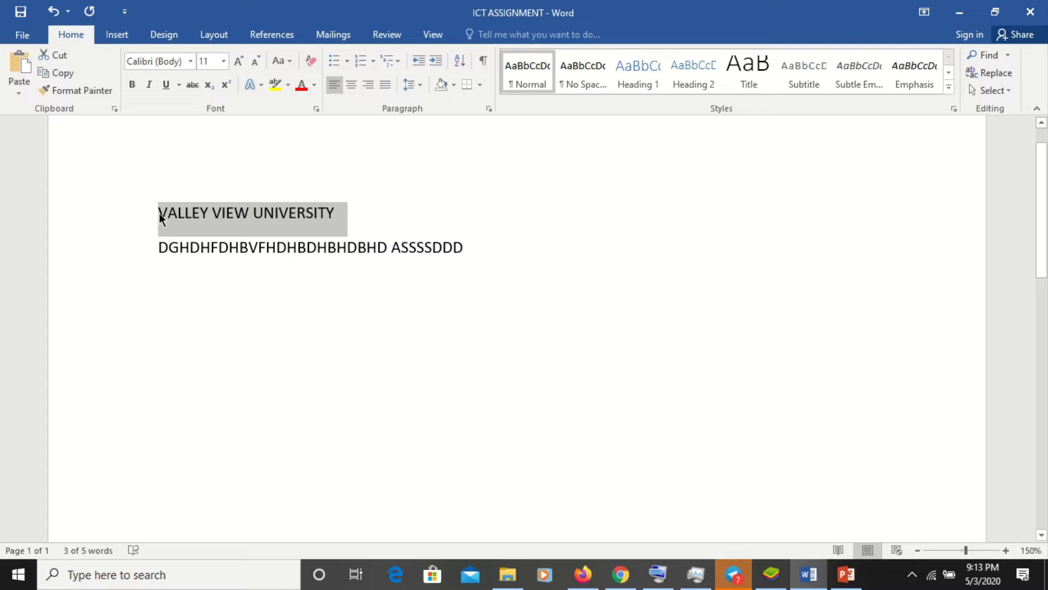
left_click(253, 213)
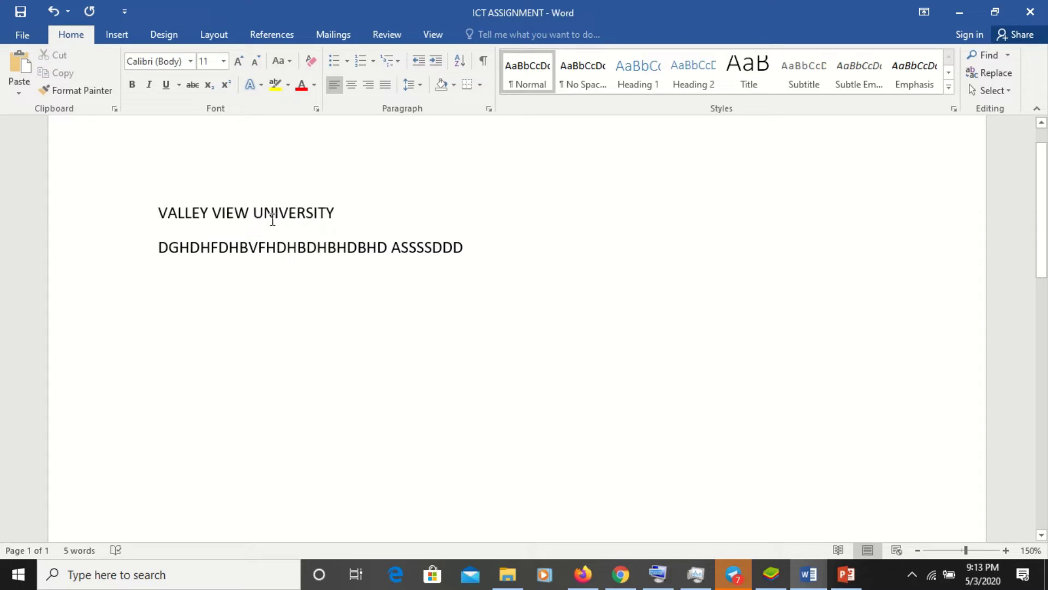
left_click(159, 213)
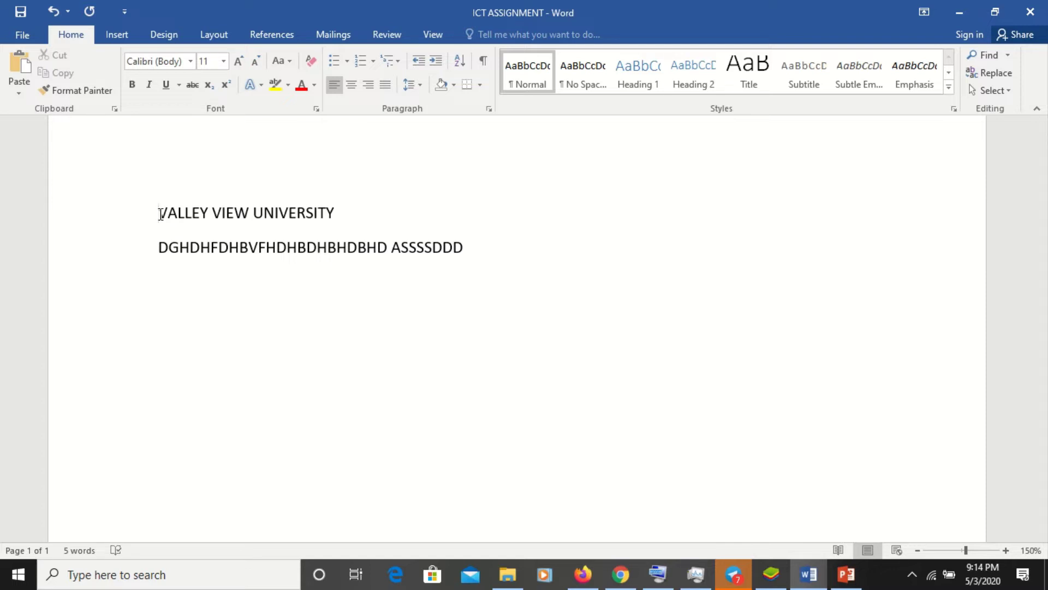
- Select the VALLEY VIEW UNIVERSITY line, apply Bold, then deselect it
left_click_drag(160, 213, 347, 213)
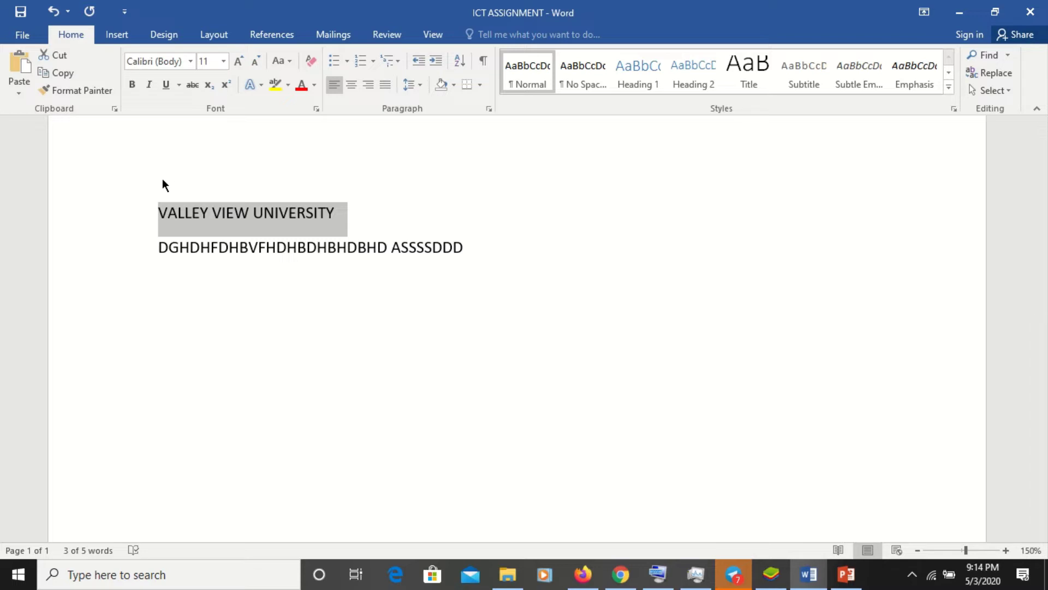
left_click(132, 86)
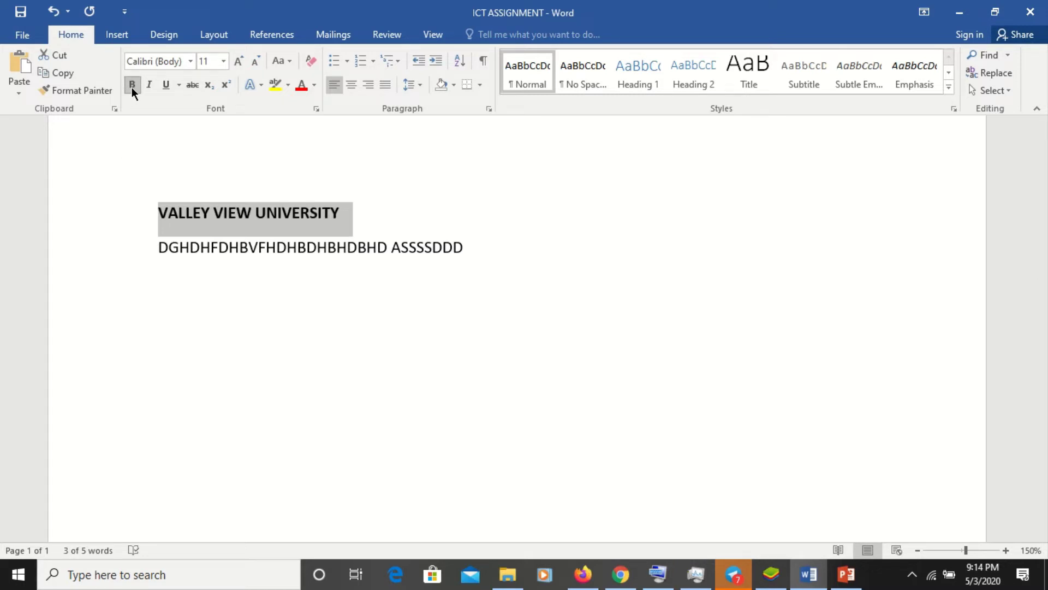
left_click(220, 214)
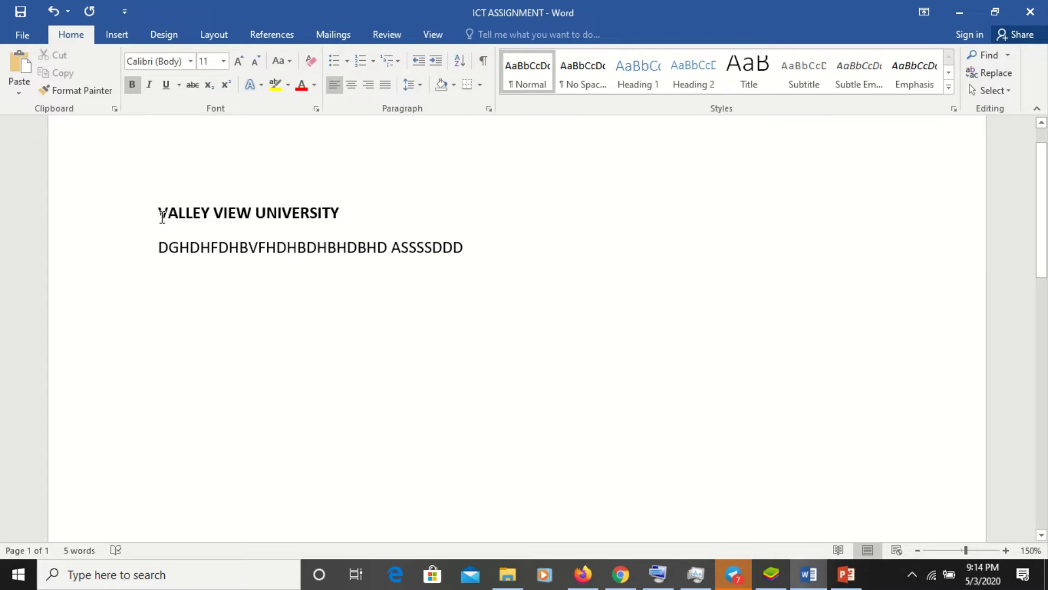
- Apply a single underline to the selected heading and display the underline style list
left_click_drag(162, 215, 321, 187)
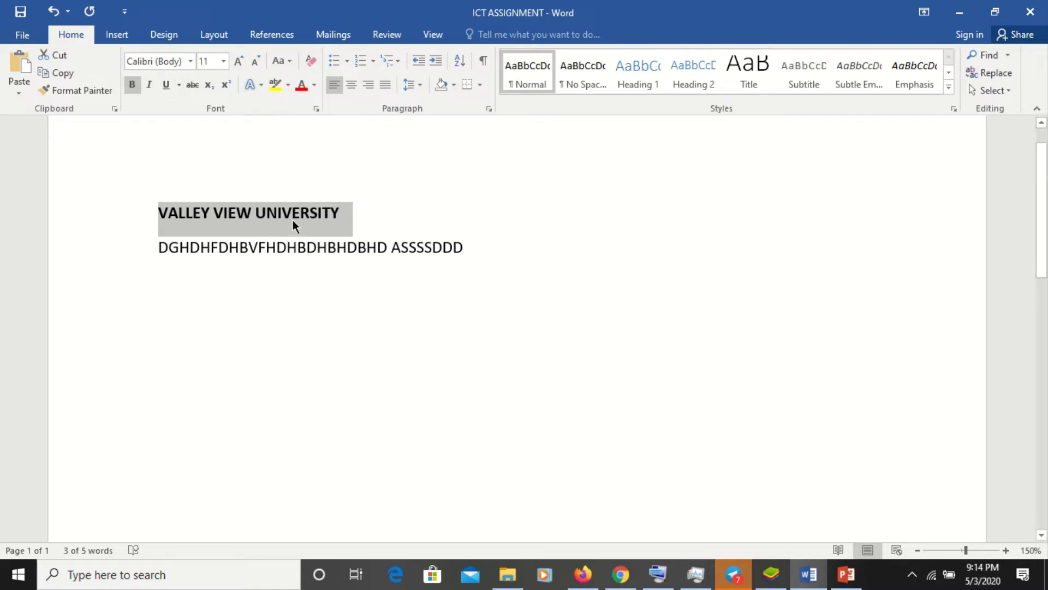
left_click(167, 89)
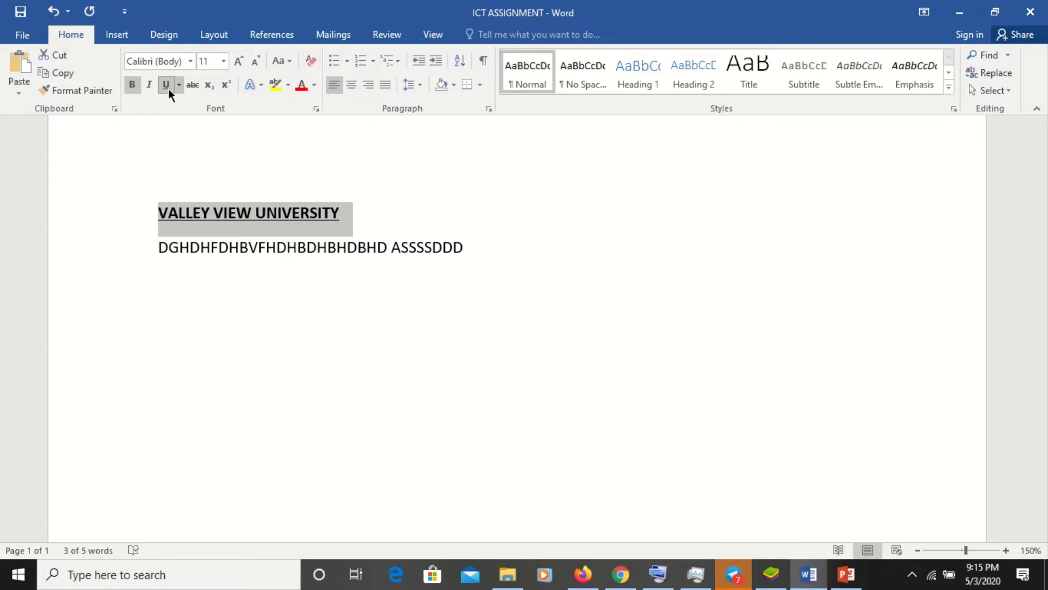
left_click(179, 85)
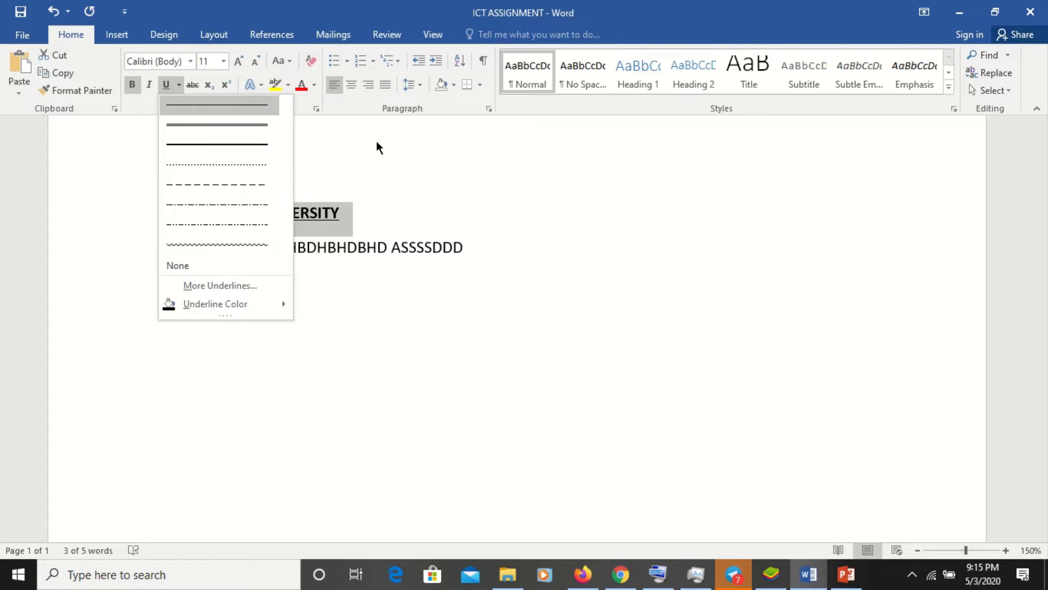
- Reopen the underline styles and preview a double underline on the heading
left_click(348, 234)
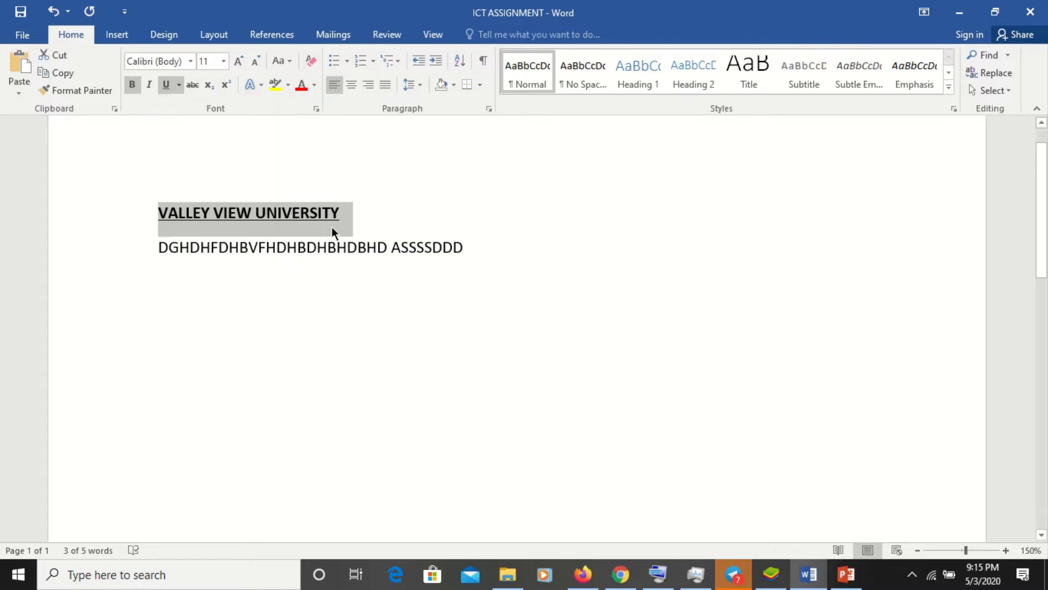
left_click(179, 85)
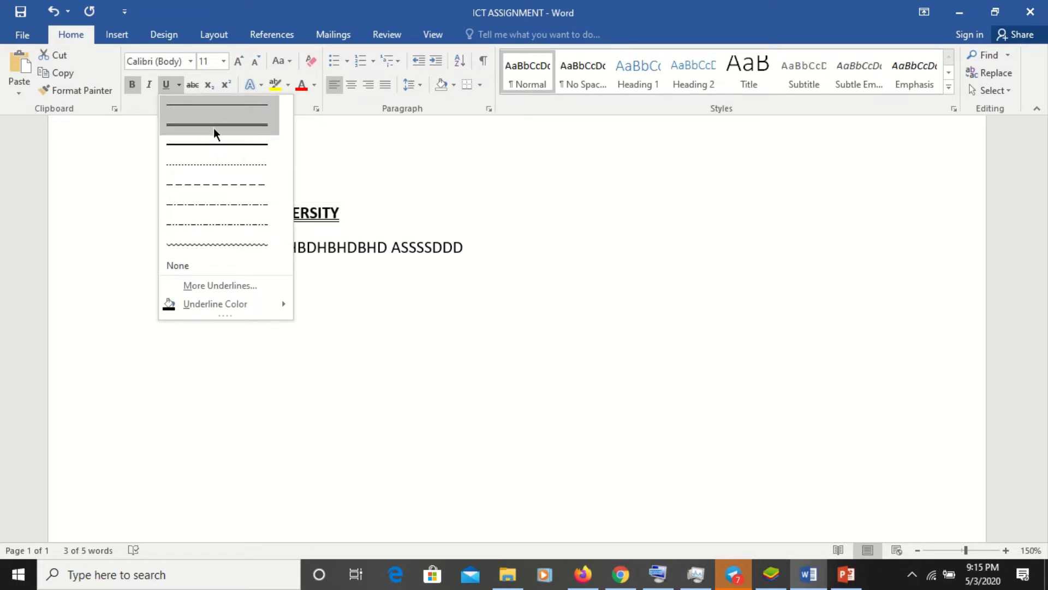
left_click(179, 85)
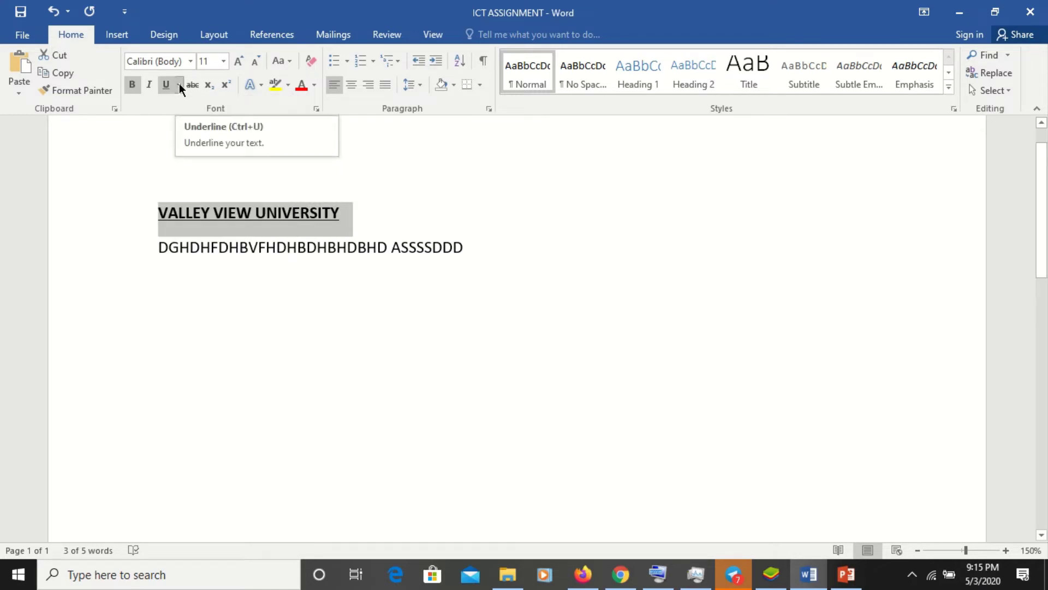
left_click(179, 84)
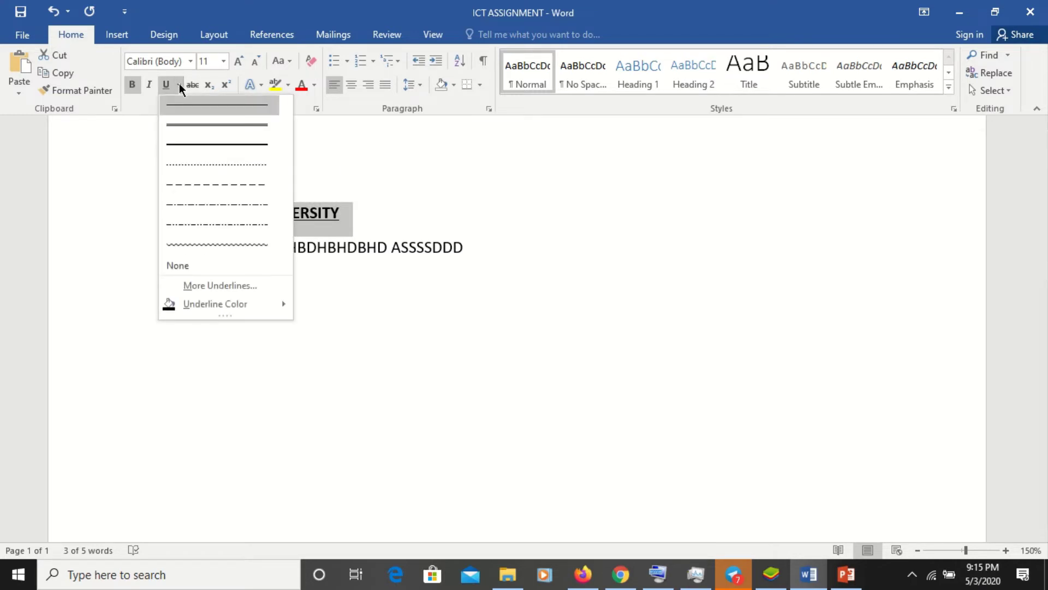
left_click(223, 123)
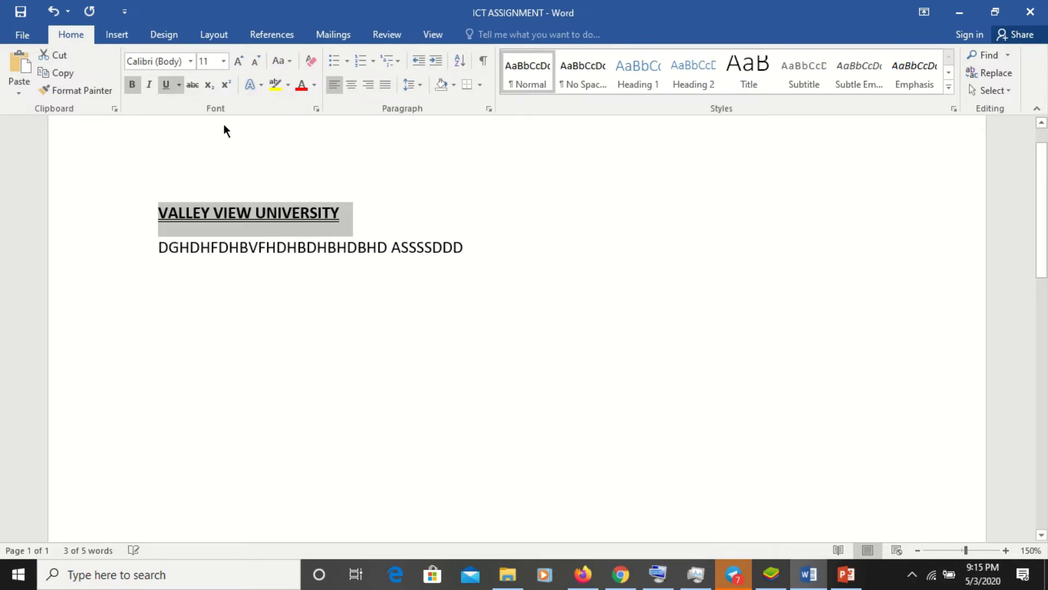
left_click(176, 88)
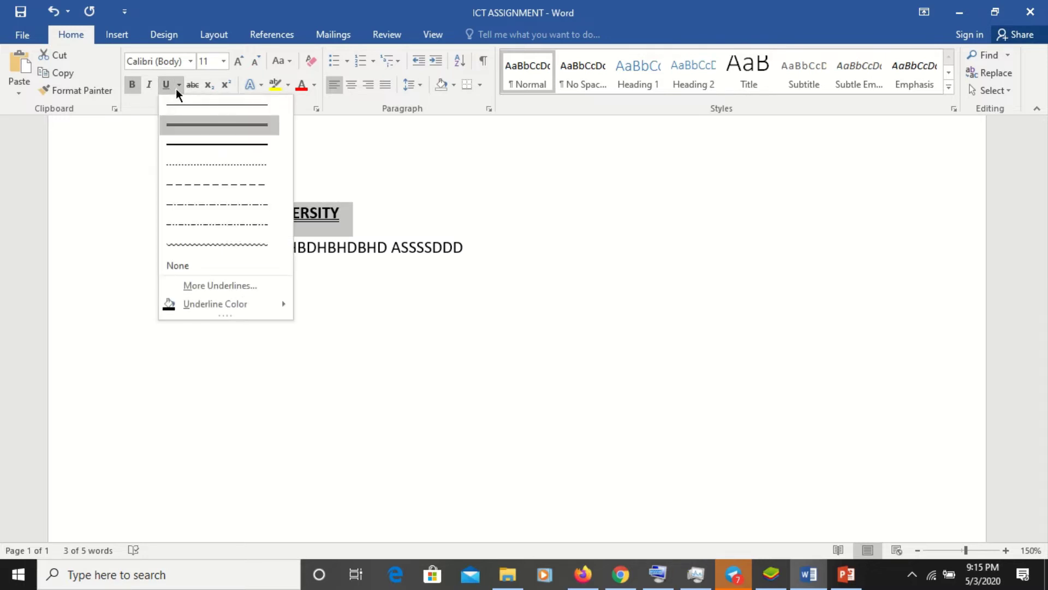
left_click(191, 148)
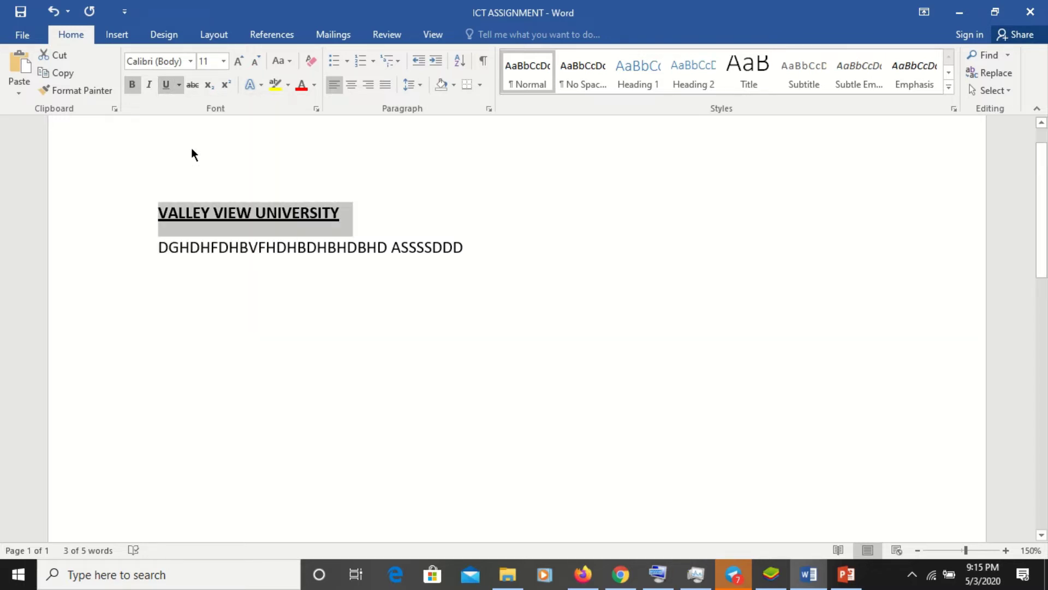
- Try dotted, dashed, dash-dot and wavy underlines, then settle on a thick underline
left_click(179, 90)
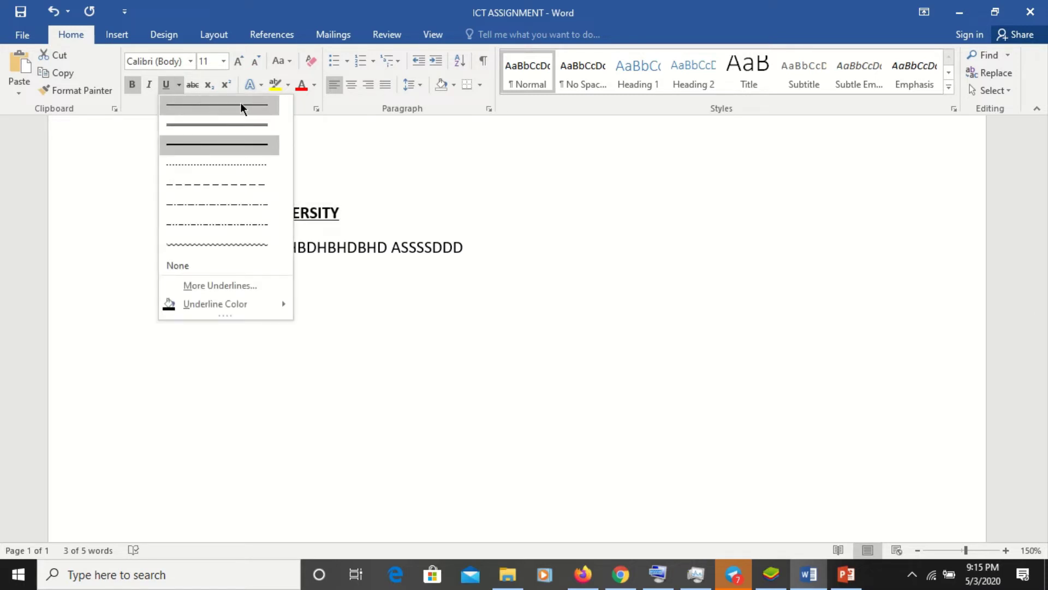
left_click(225, 169)
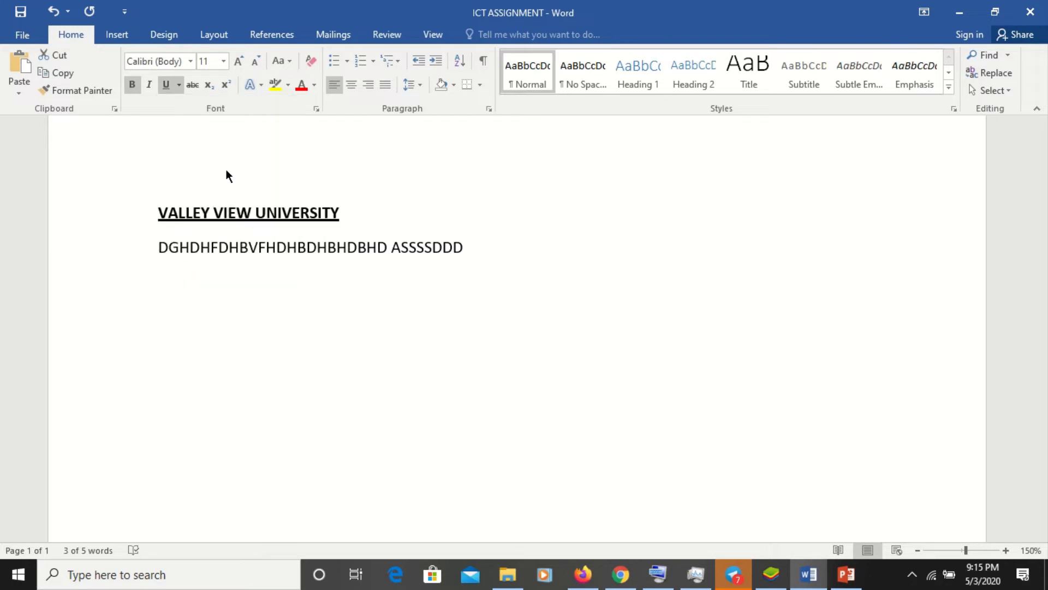
left_click(179, 87)
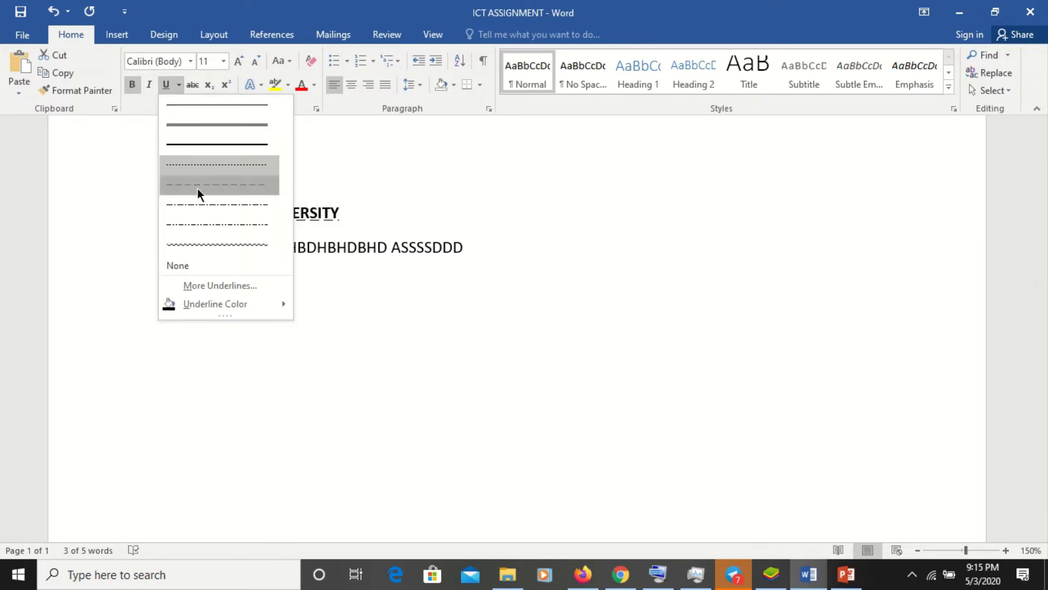
left_click(198, 189)
left_click(178, 87)
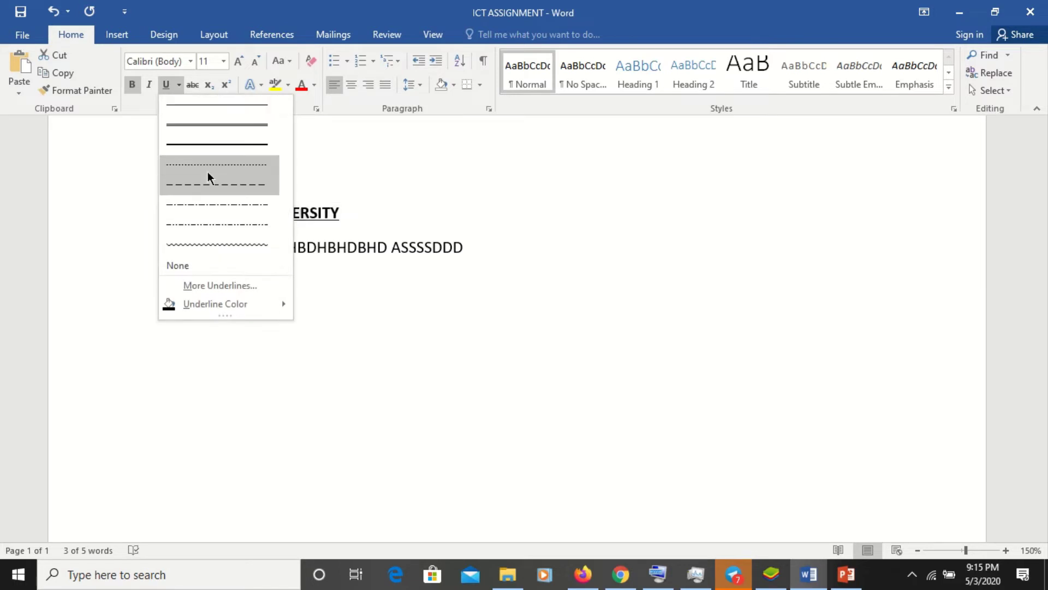
left_click(210, 204)
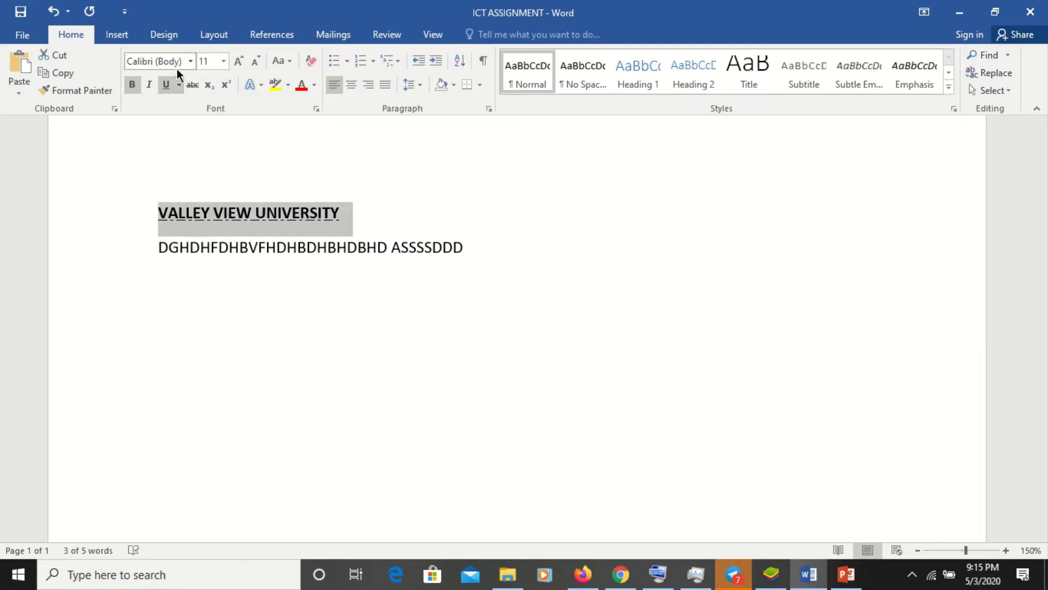
left_click(179, 84)
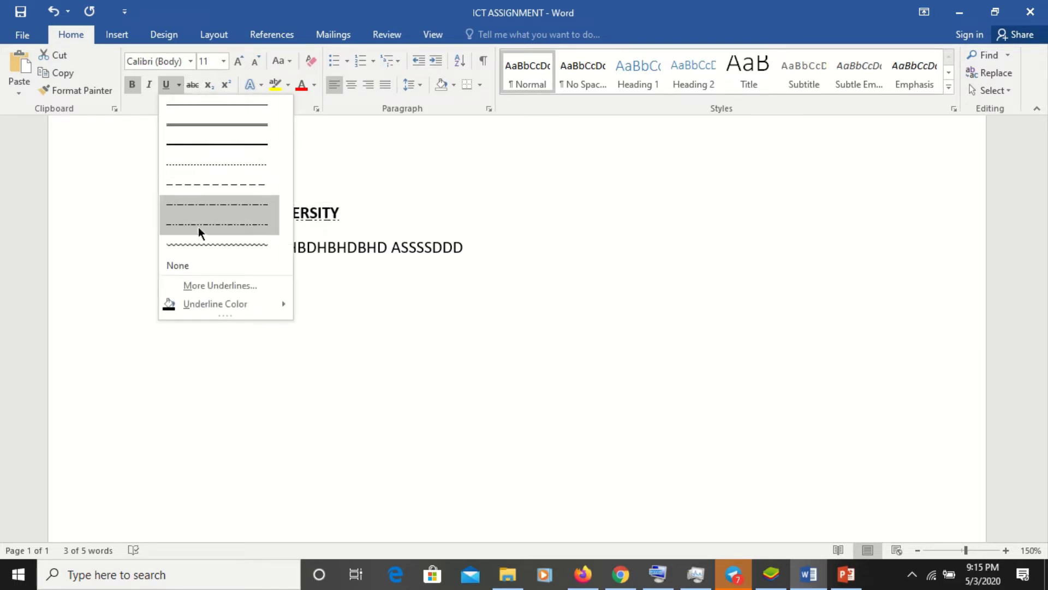
left_click(206, 239)
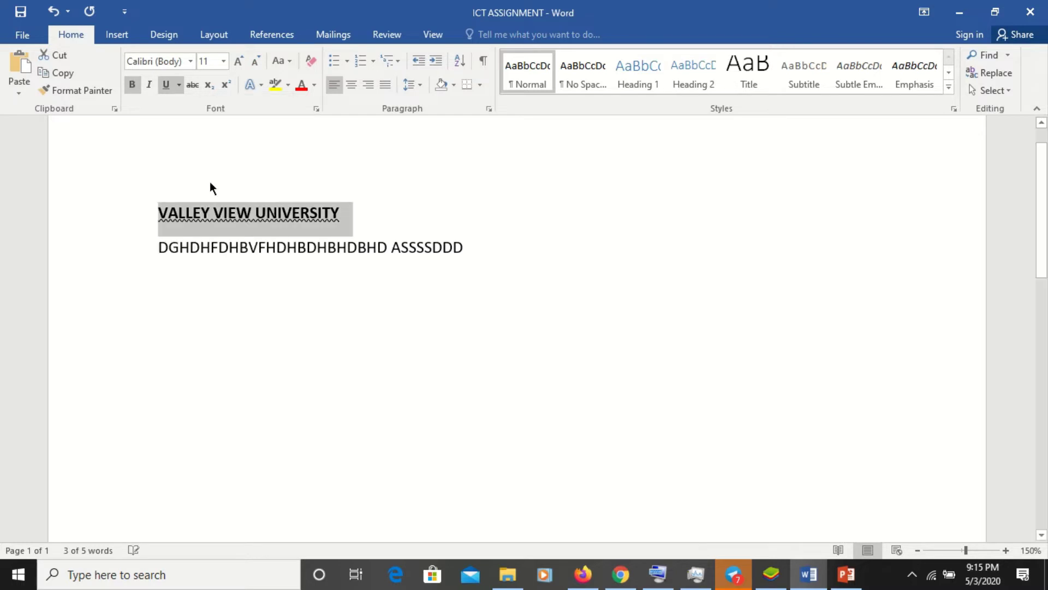
left_click(179, 86)
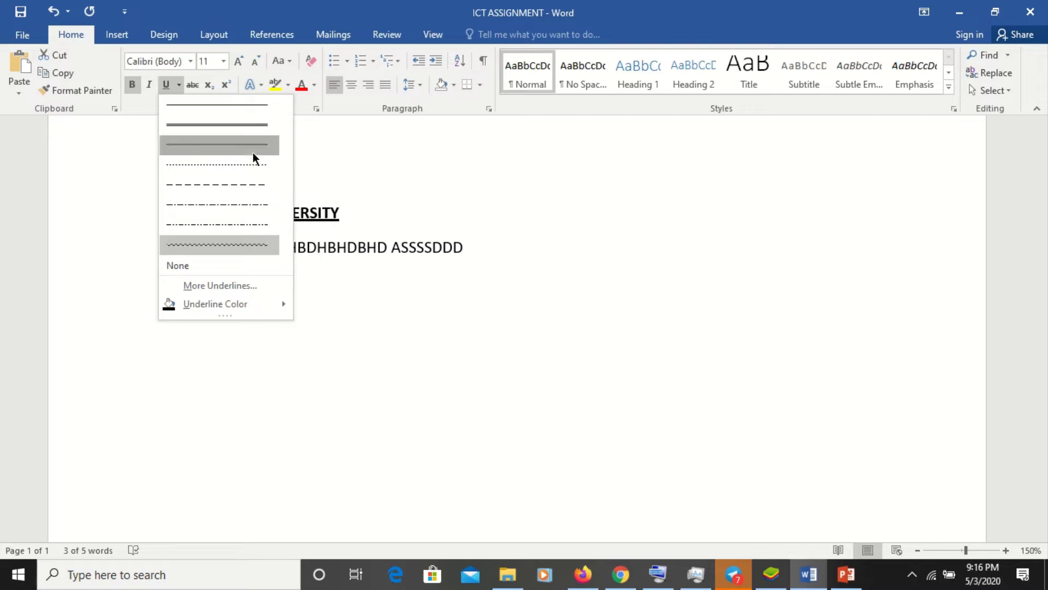
left_click(253, 152)
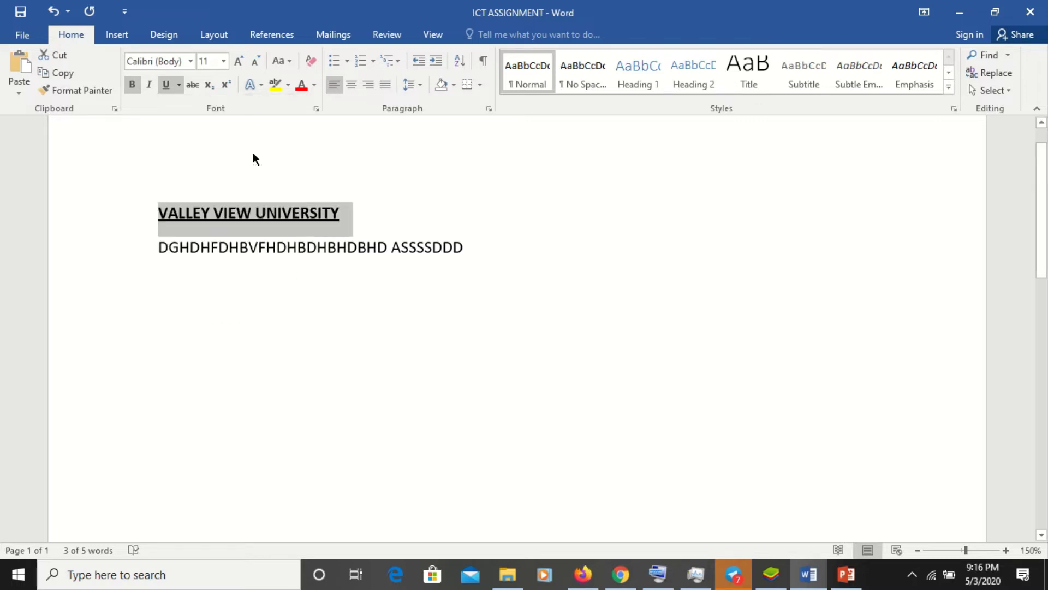
- Set the heading's underline colour to orange via Underline Color in the Underline dropdown
left_click(179, 86)
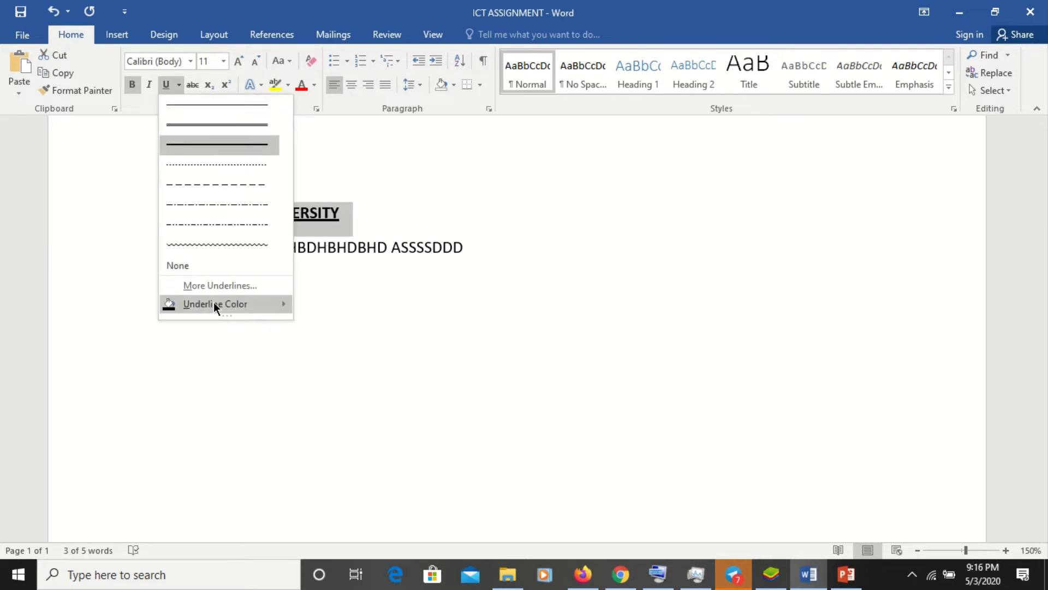
mouse_move(236, 303)
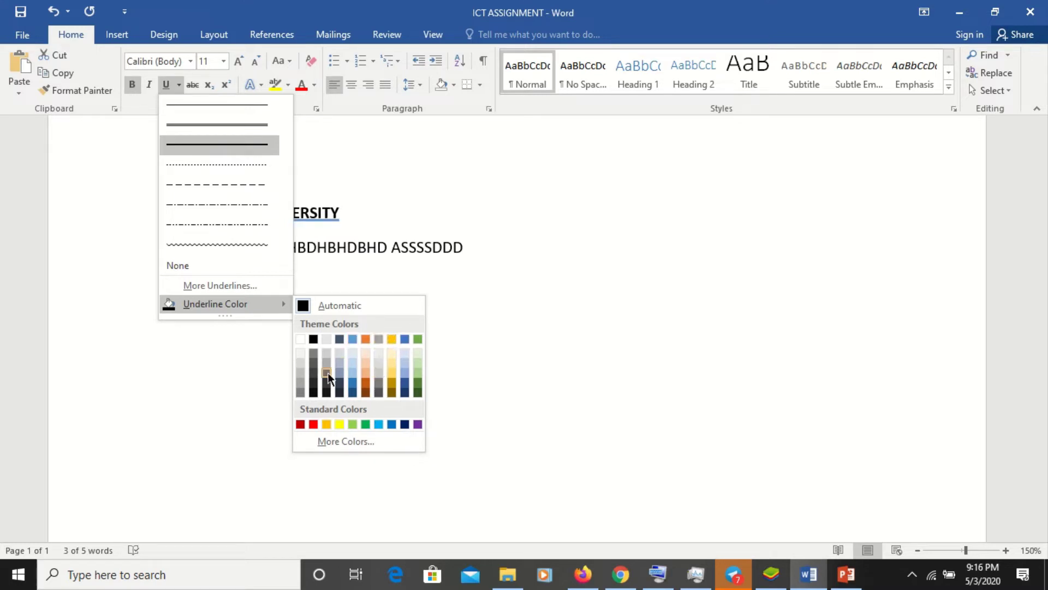
left_click(326, 423)
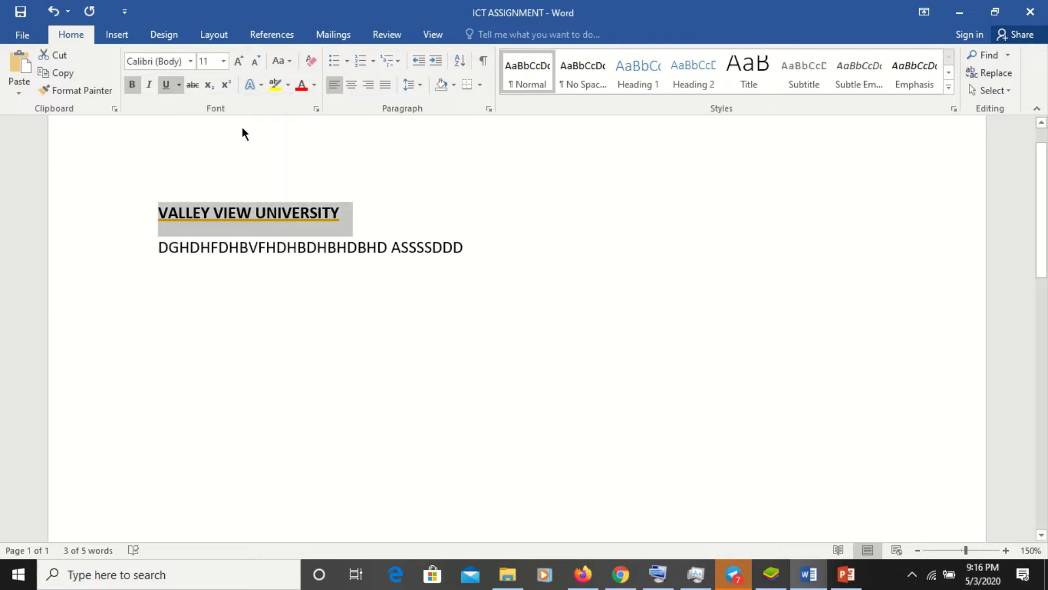
left_click(181, 86)
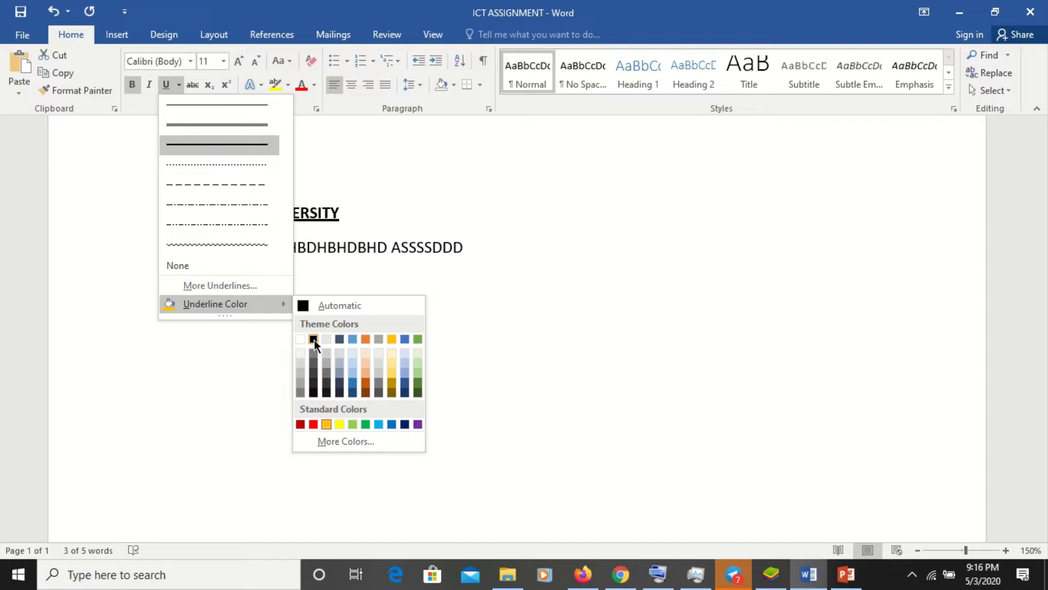
left_click(402, 211)
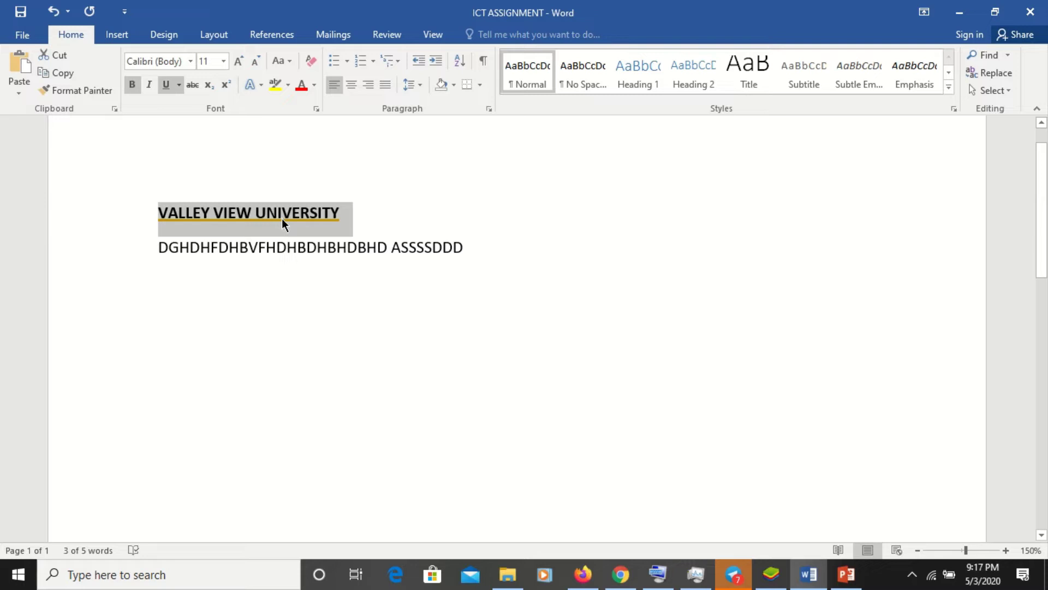
- Centre the VALLEY VIEW UNIVERSITY heading and insert an empty line above it
left_click(352, 87)
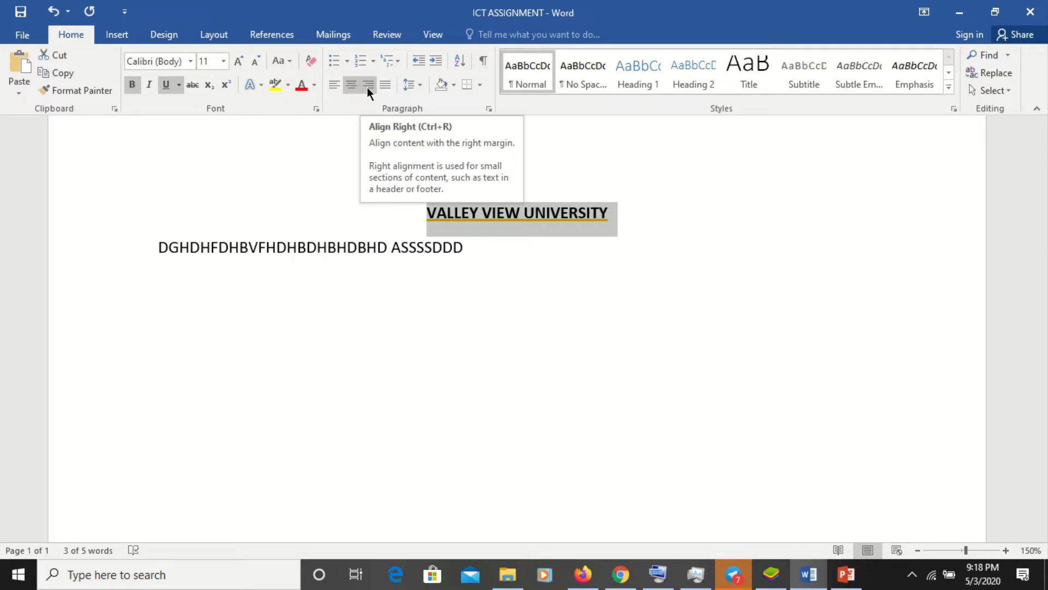
left_click(425, 216)
key("Return")
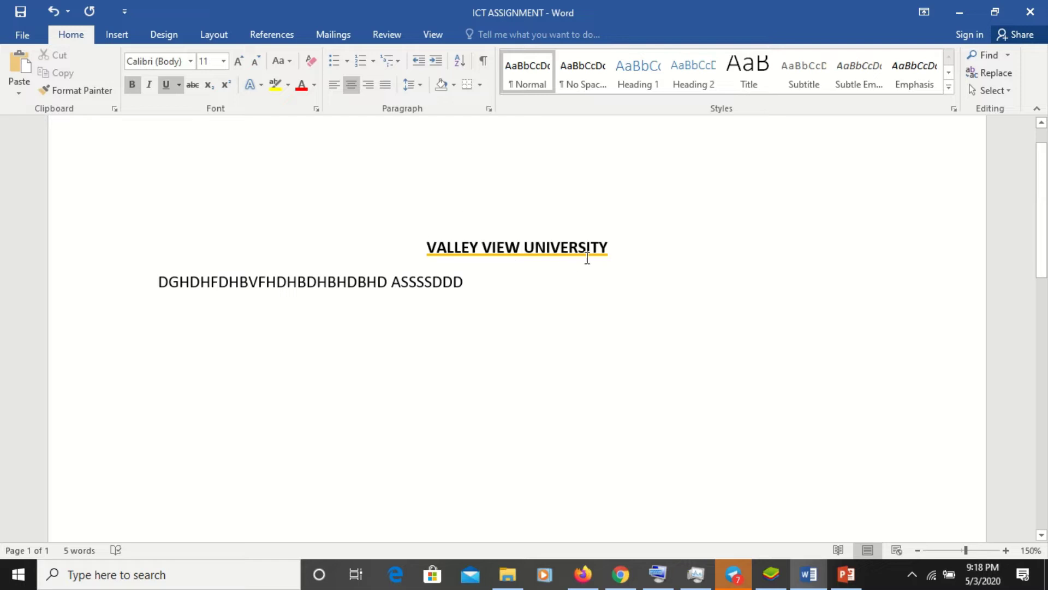
- Start a new left-aligned line below the heading
left_click(627, 252)
key("Return")
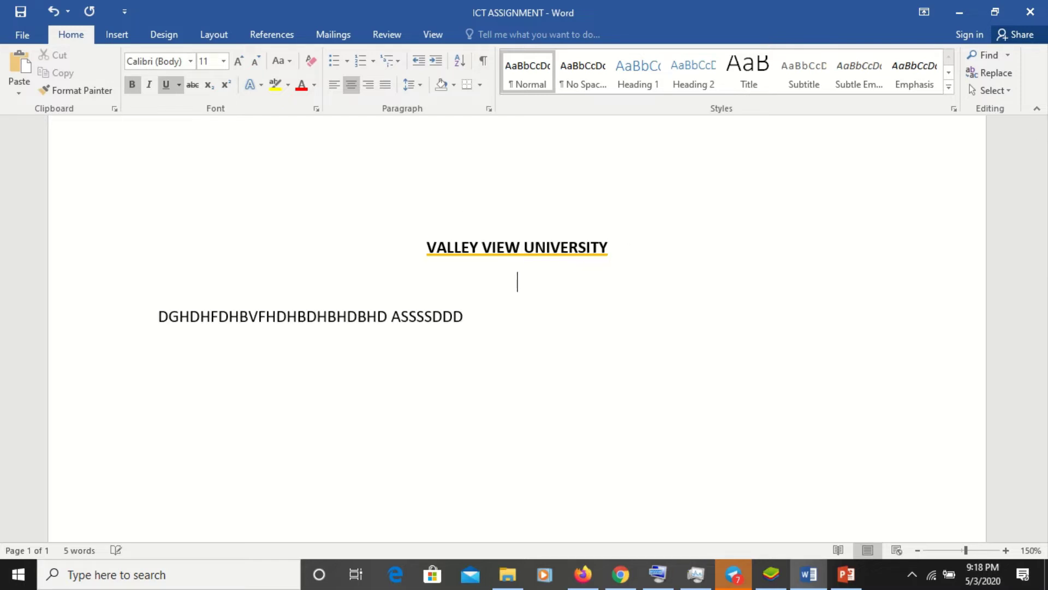
type("I")
key("BackSpace")
key("ctrl+l")
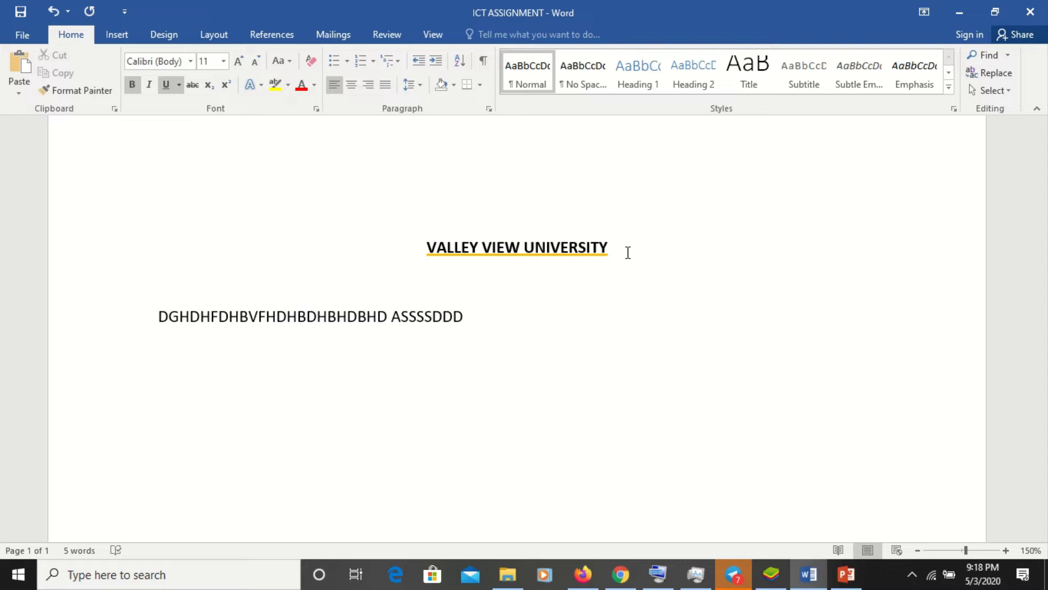
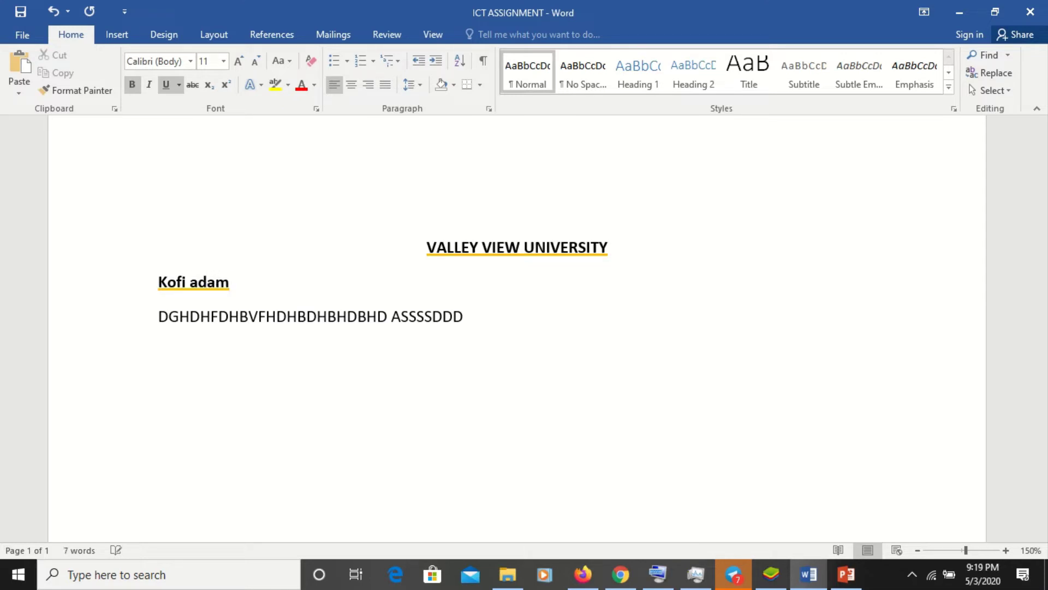
- Type the sender's name, post box line and city on consecutive lines
key("Return")
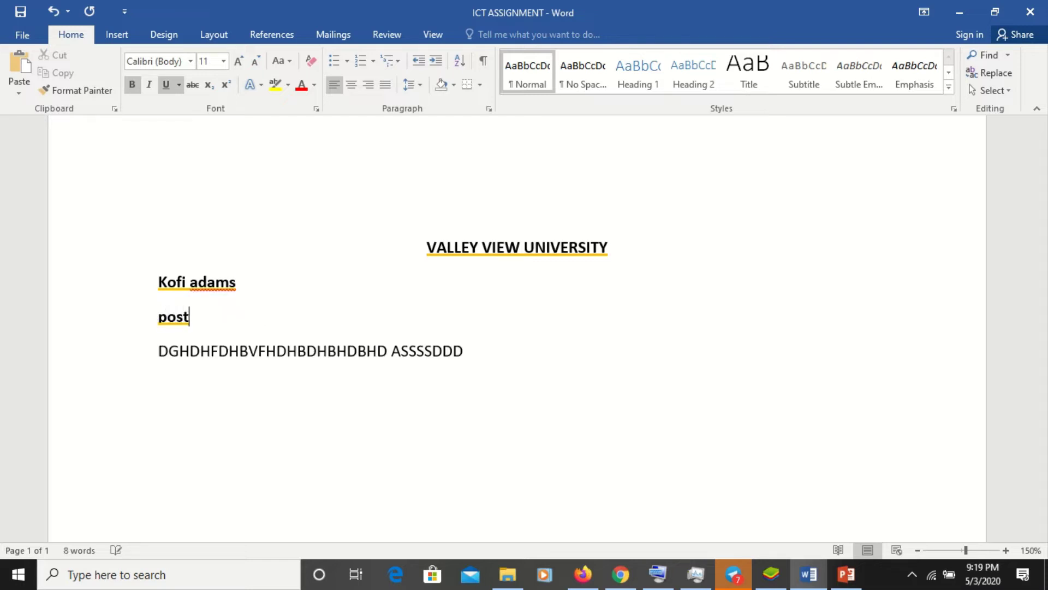
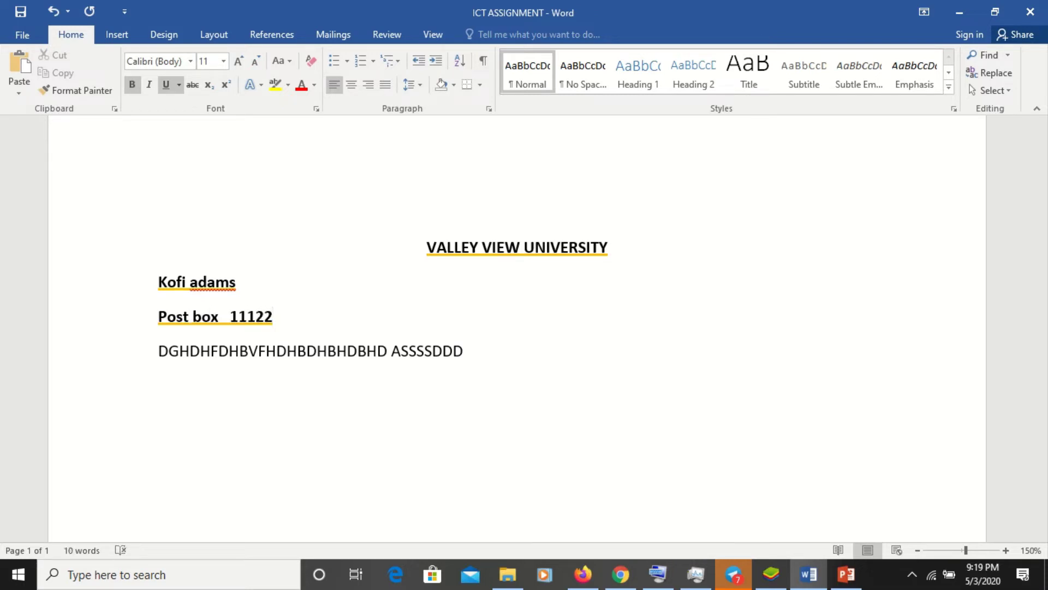
key("Return")
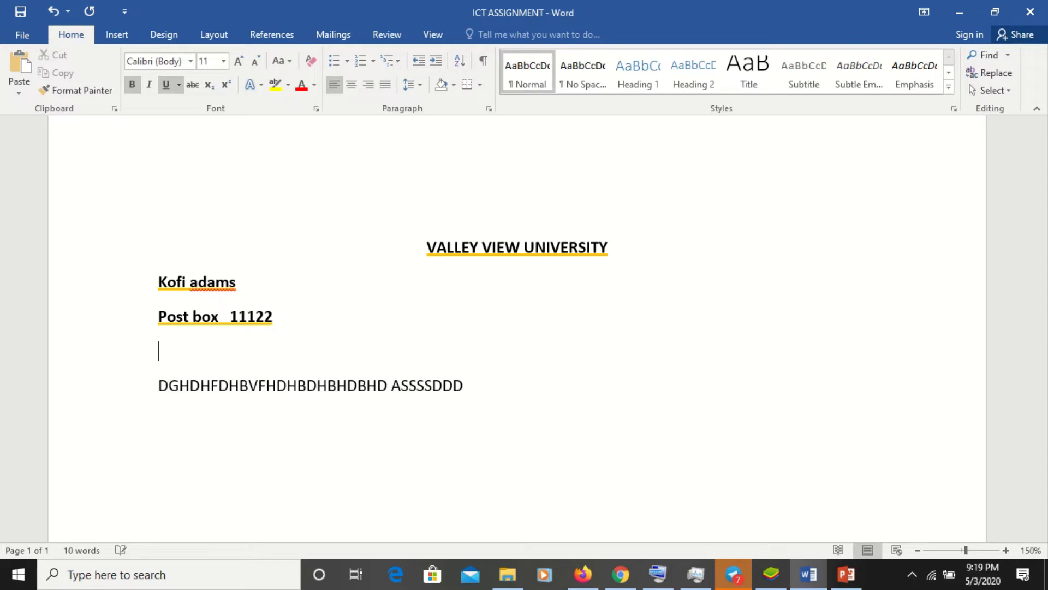
type("accra")
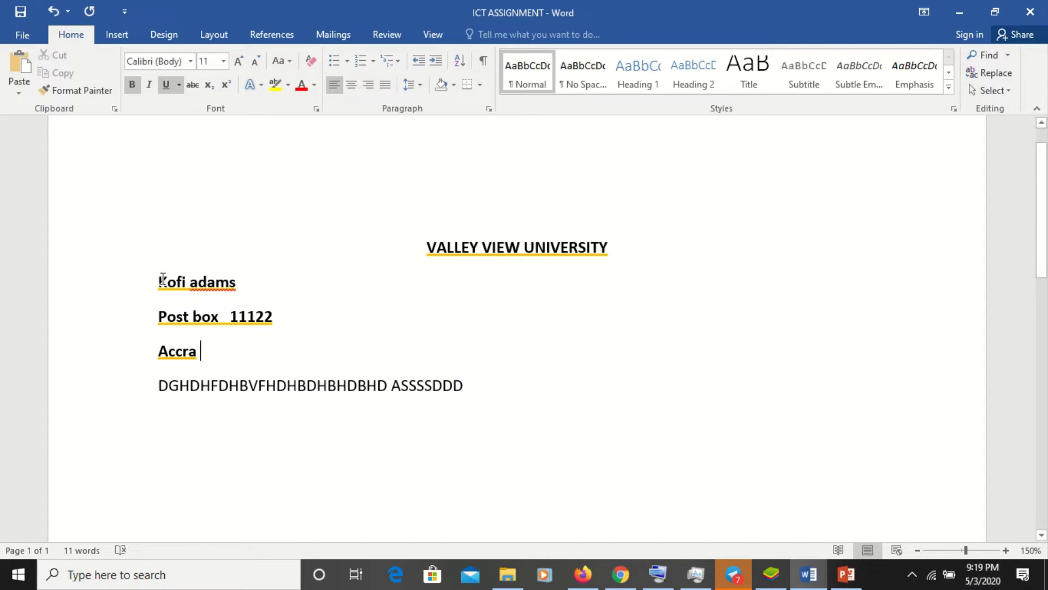
- Try right-aligning the three address lines, revert to left alignment, and add a blank line after the city
left_click_drag(157, 282, 215, 347)
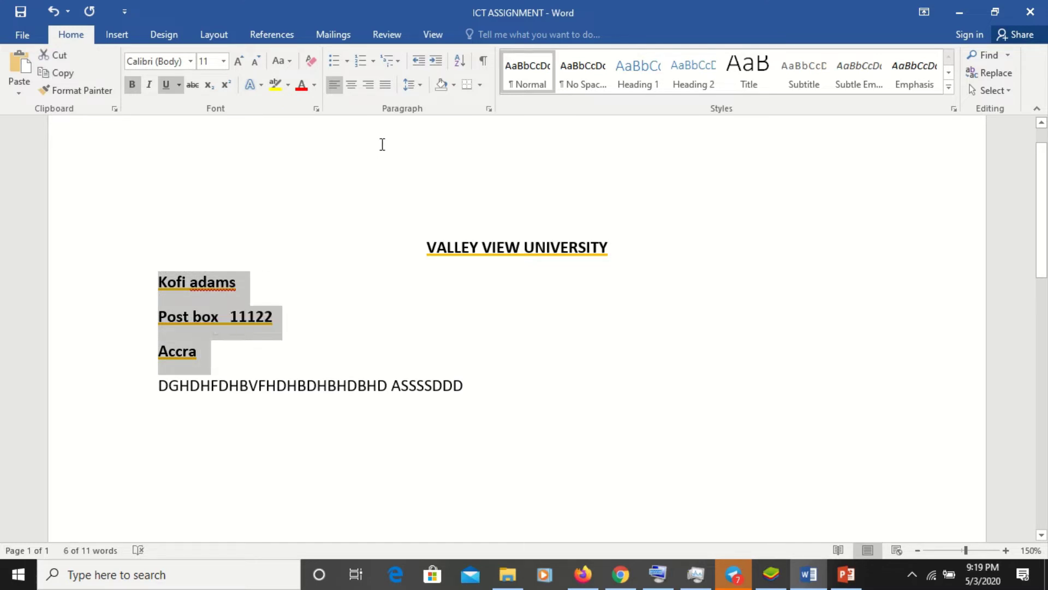
left_click(368, 85)
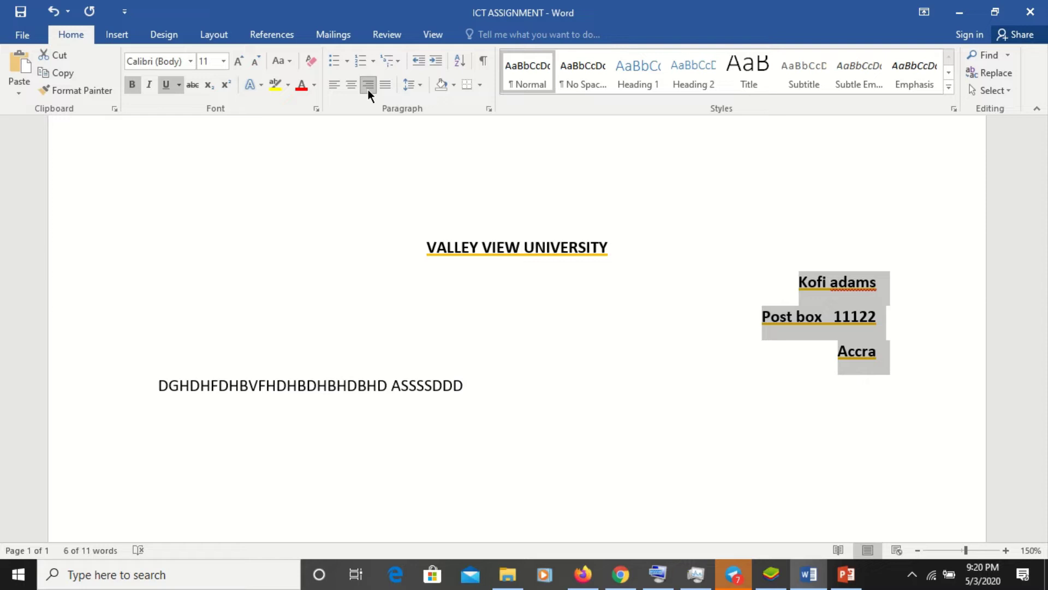
key("ctrl+l")
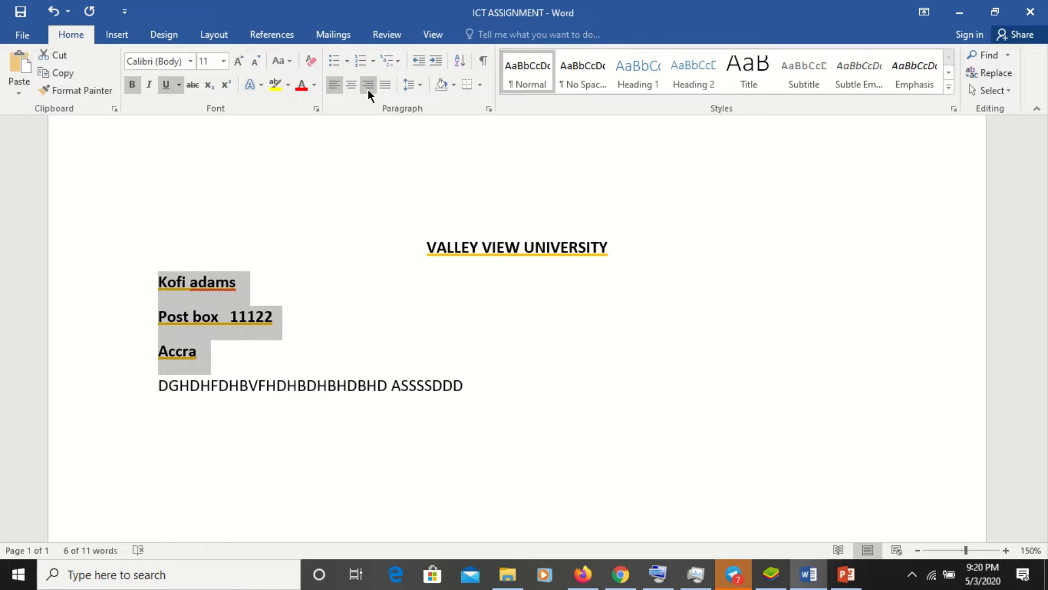
left_click(236, 349)
key("Return")
key("Return")
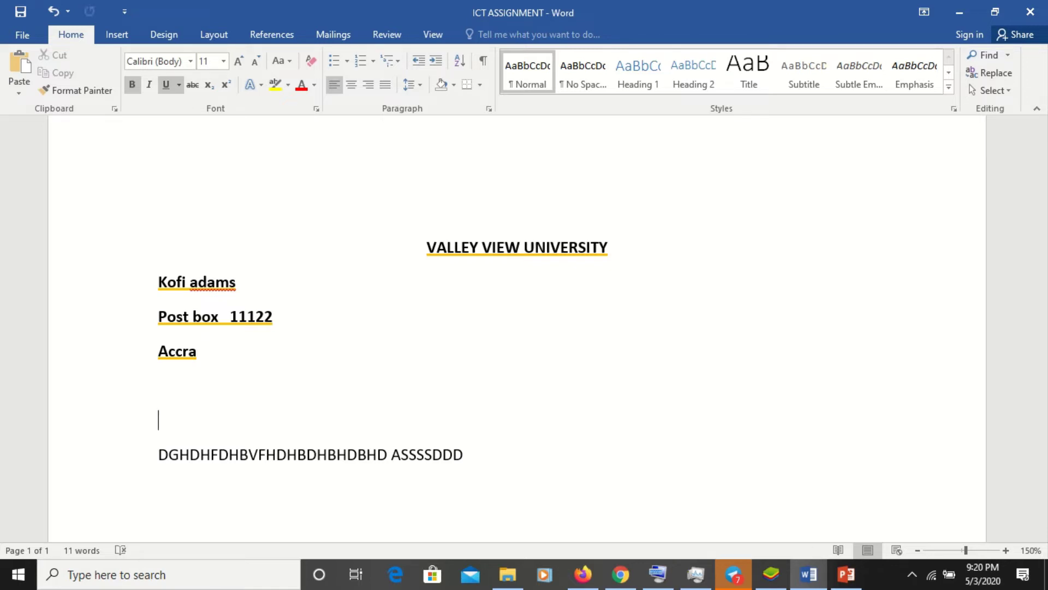
- Type the recipient's three-line address, starting with 'The manager' and ending with Accra
type("the mana")
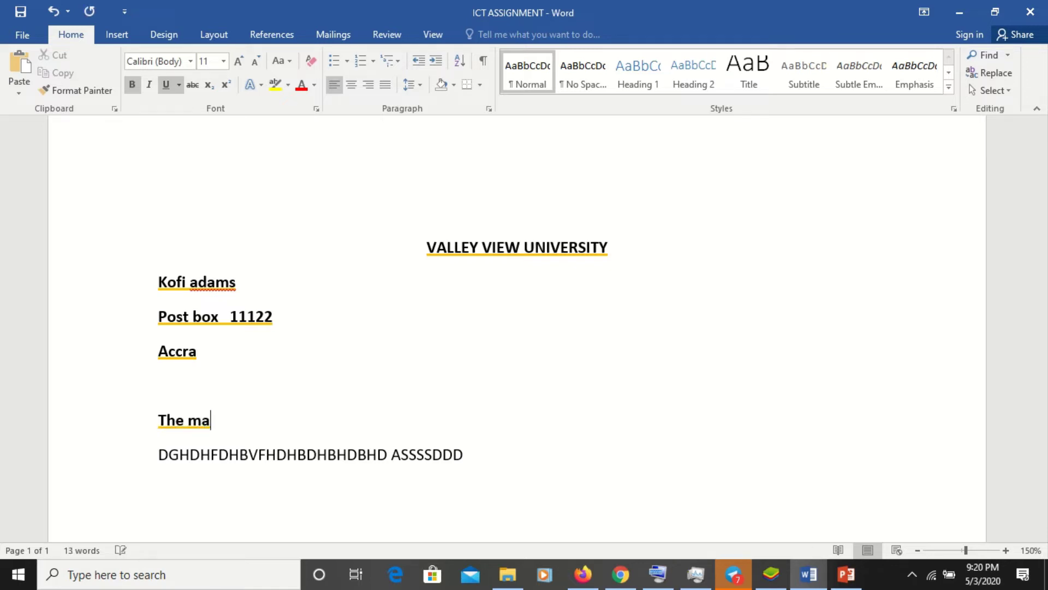
type("ger")
key("Return")
type("poshh")
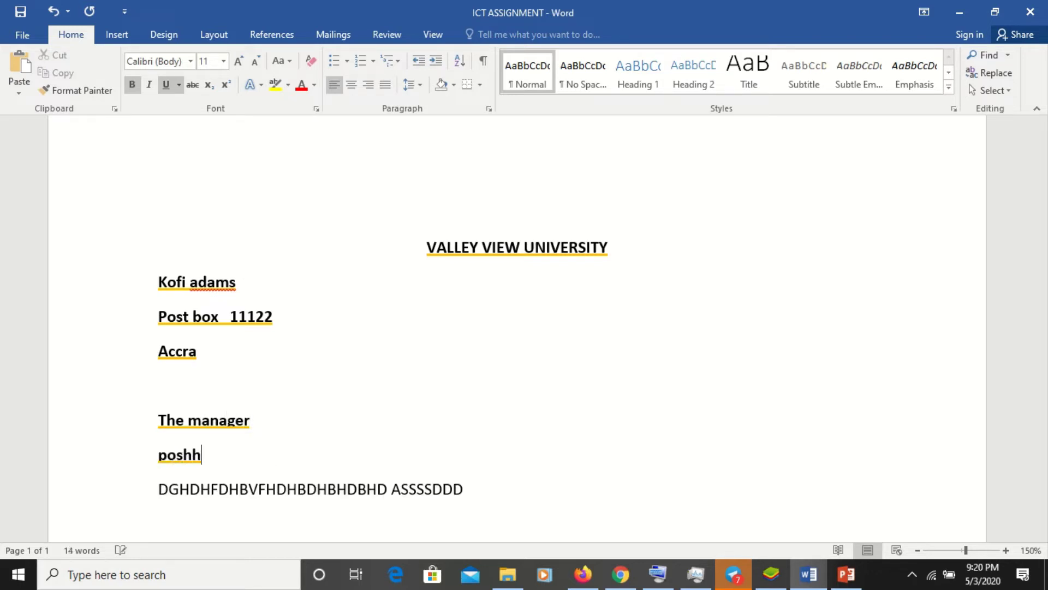
key("Return")
type("acct")
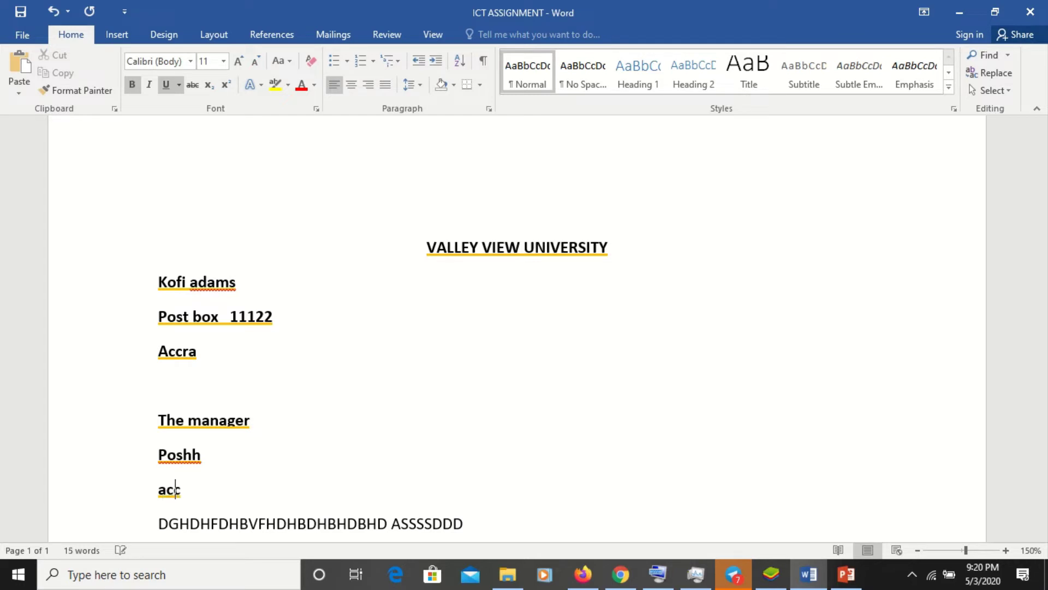
key("BackSpace")
type("era")
key("BackSpace")
key("BackSpace")
key("BackSpace")
type("ra")
key("Return")
key("Return")
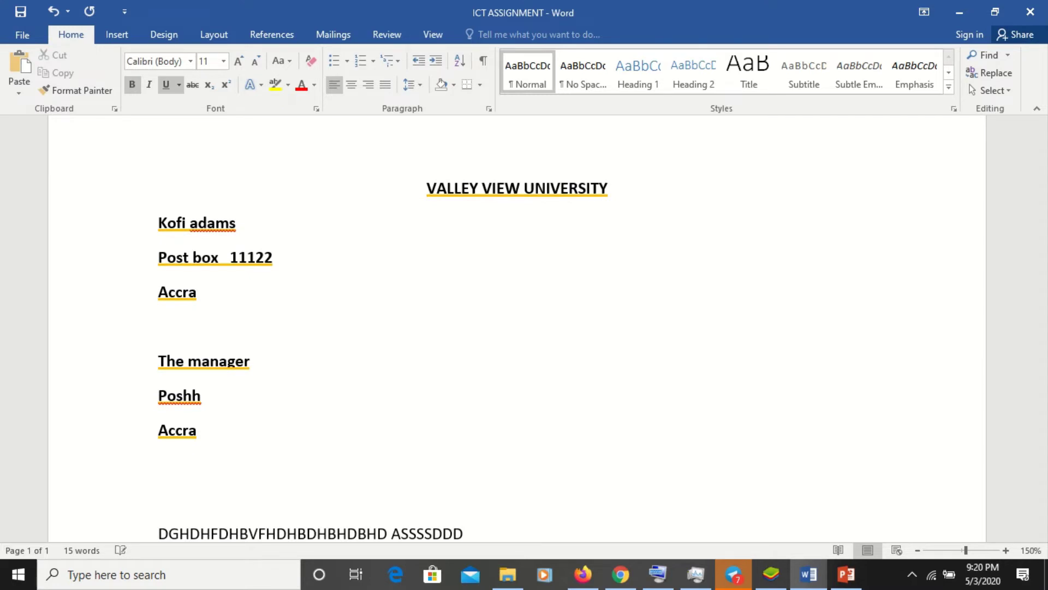
- Add the salutation 'Dear sir,' and remove the extra blank line above it
type("dear sir")
key("BackSpace")
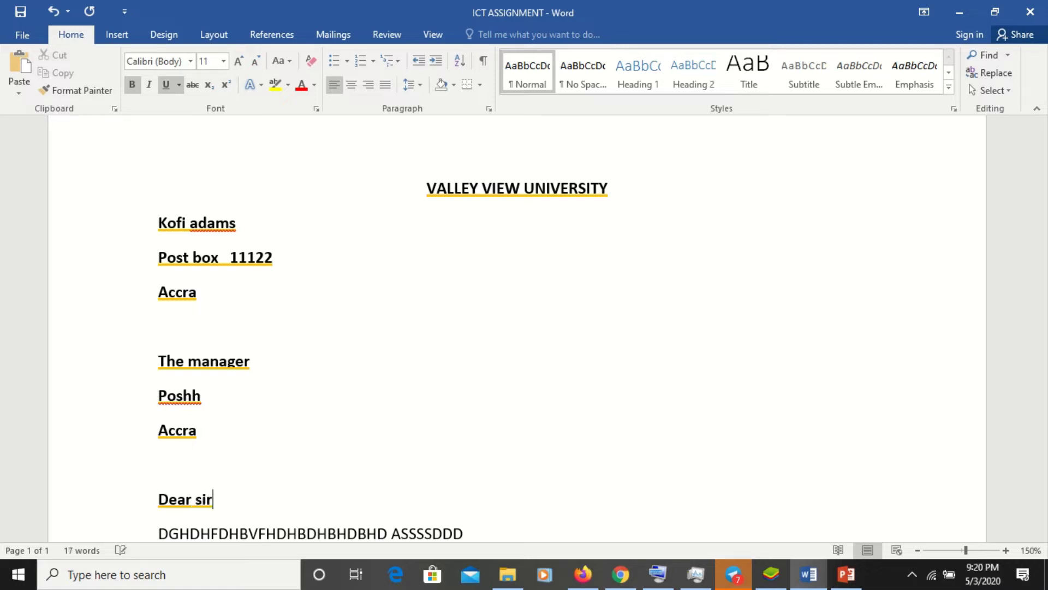
type(",")
key("BackSpace")
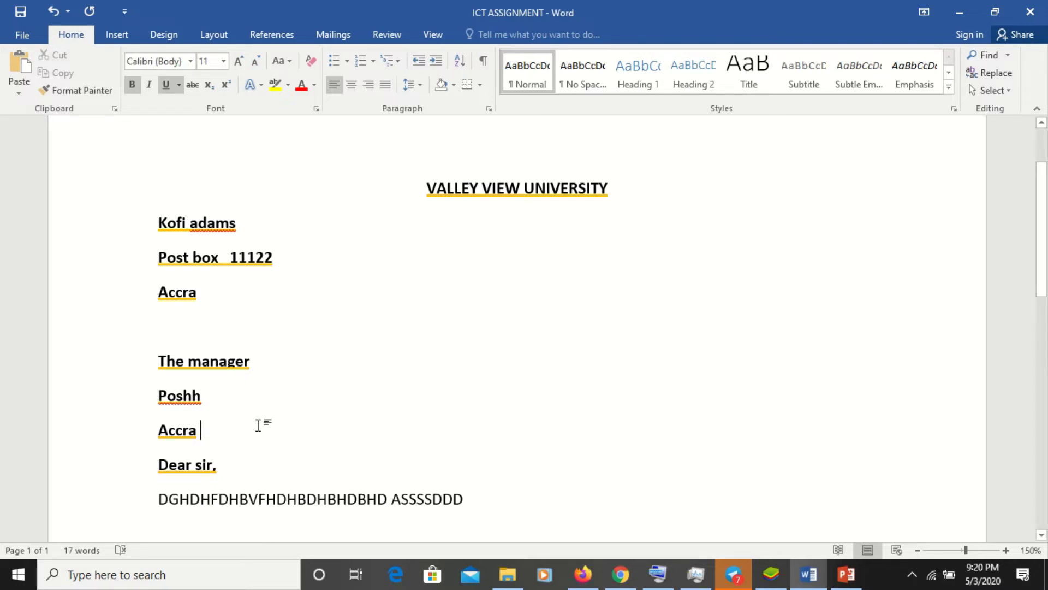
- Paste the VALLEY VIEW UNIVERSITY heading on a new line under Dear sir, and add an empty line below the top heading
left_click(233, 474)
key("Return")
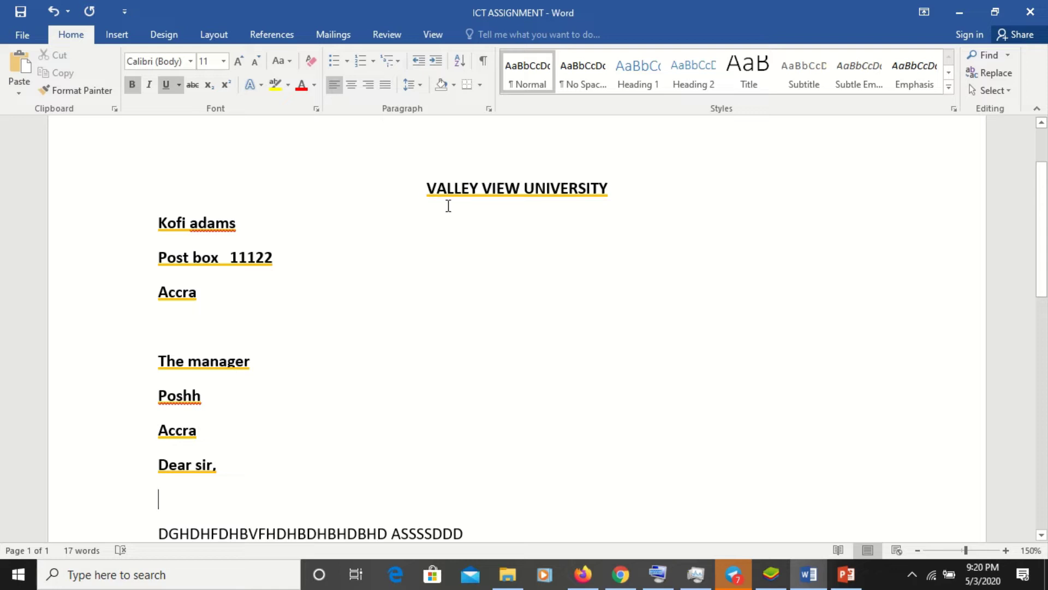
left_click_drag(429, 194, 637, 201)
key("ctrl+c")
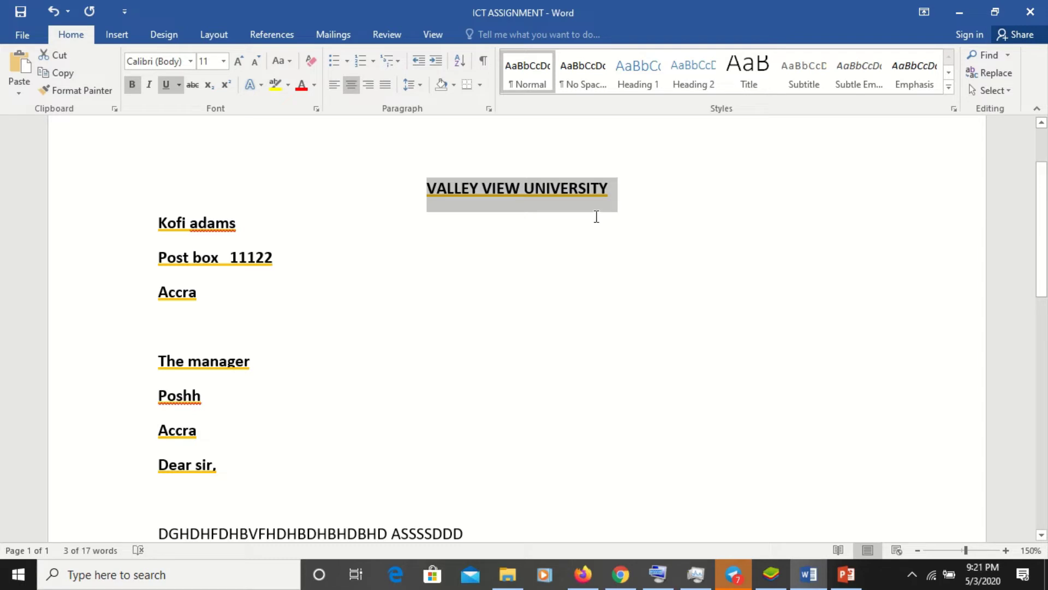
left_click(208, 500)
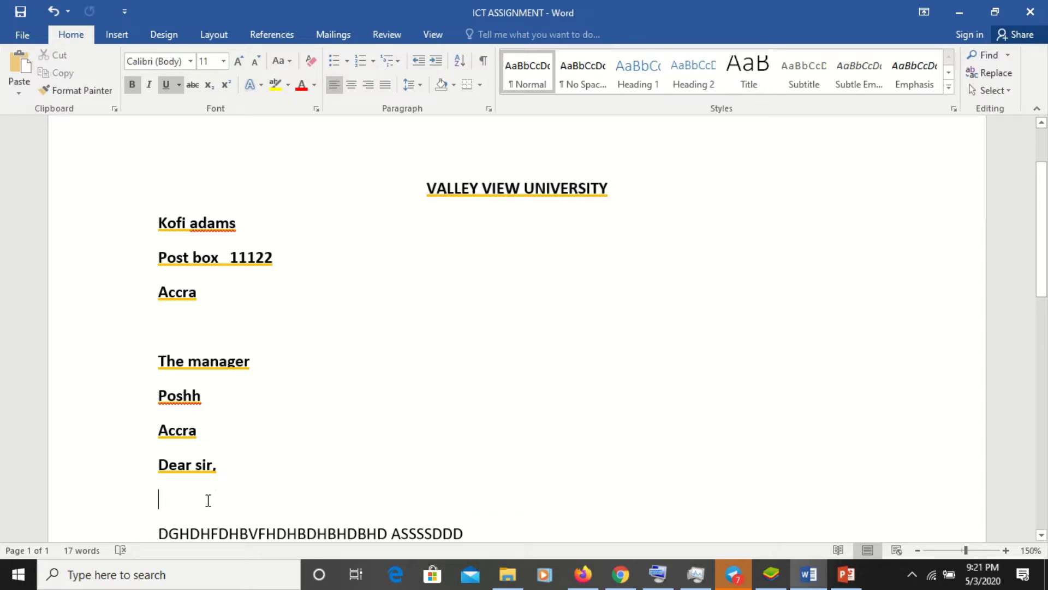
key("ctrl+v")
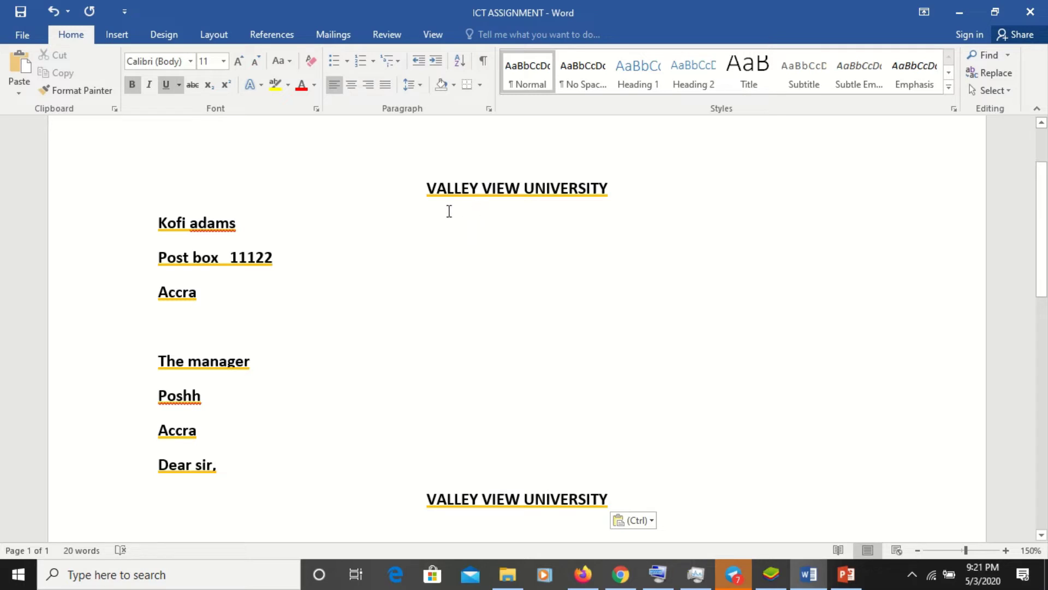
left_click(622, 197)
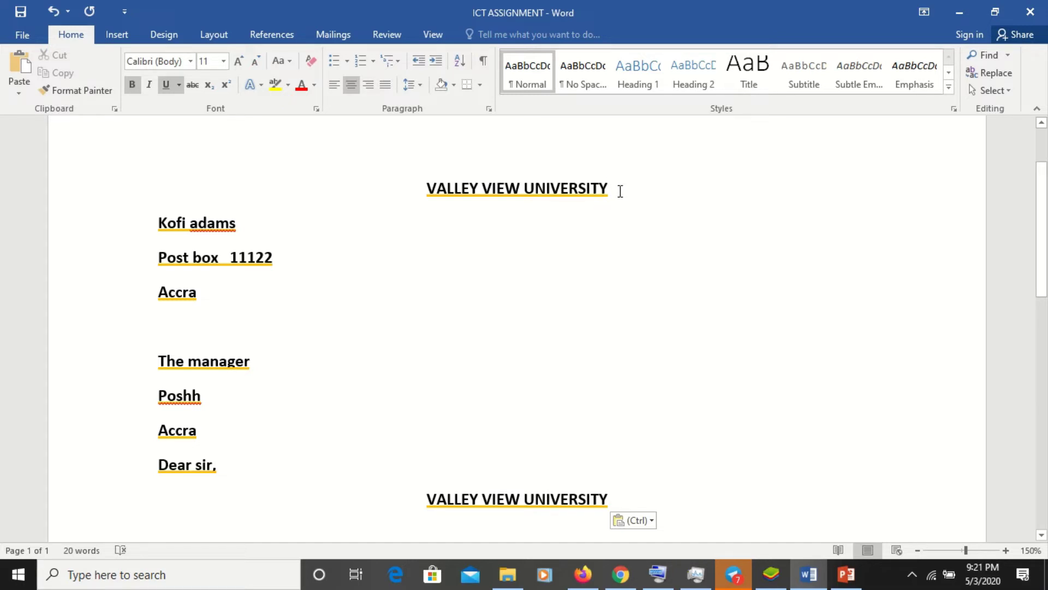
key("Return")
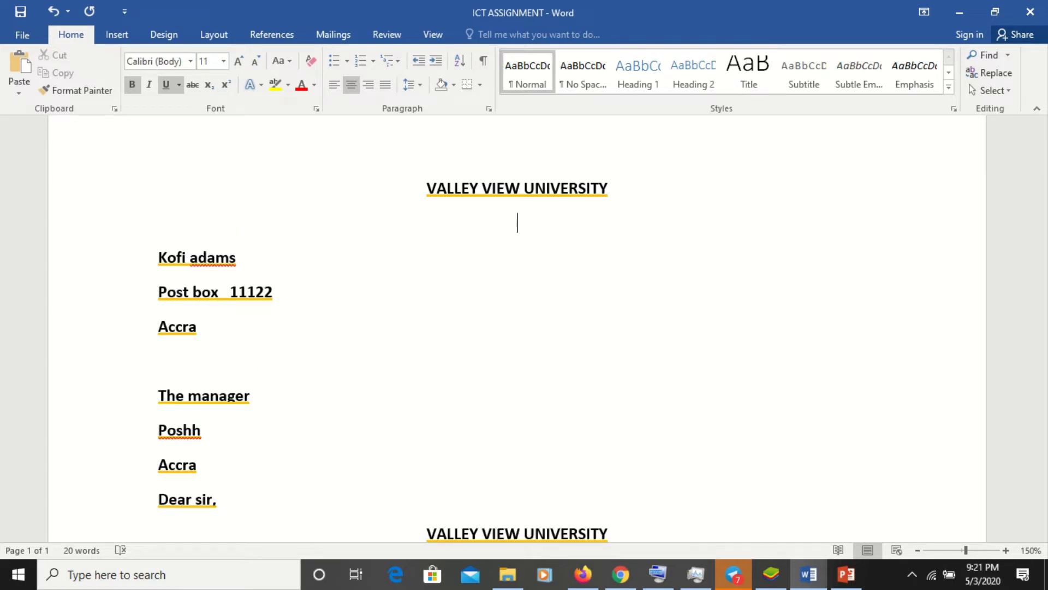
- Left-align the empty line under the top heading, clearing the test letters typed there
key("ctrl+l")
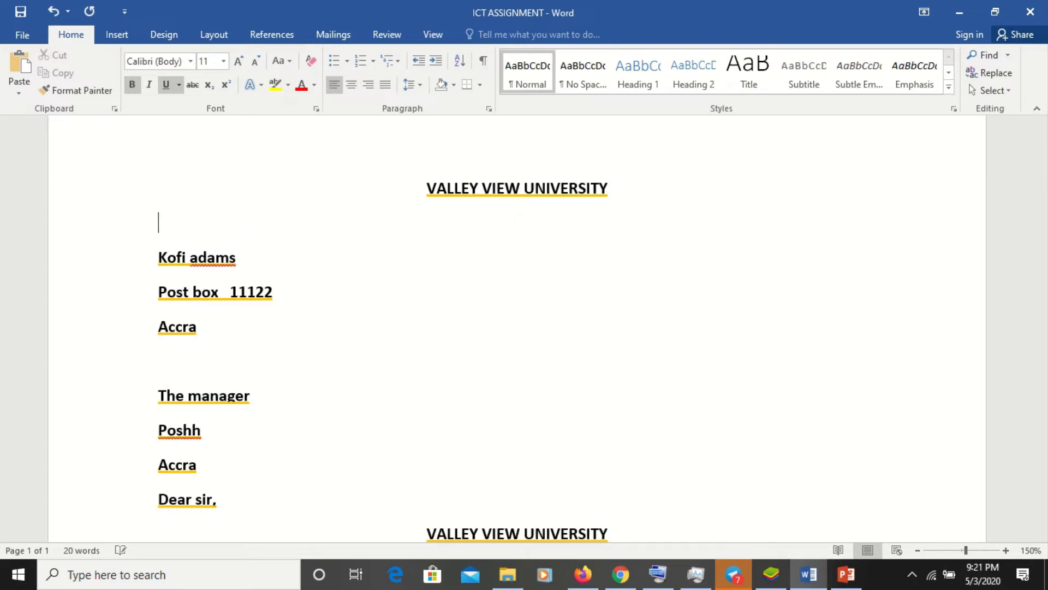
type("dhdhhdhdhd")
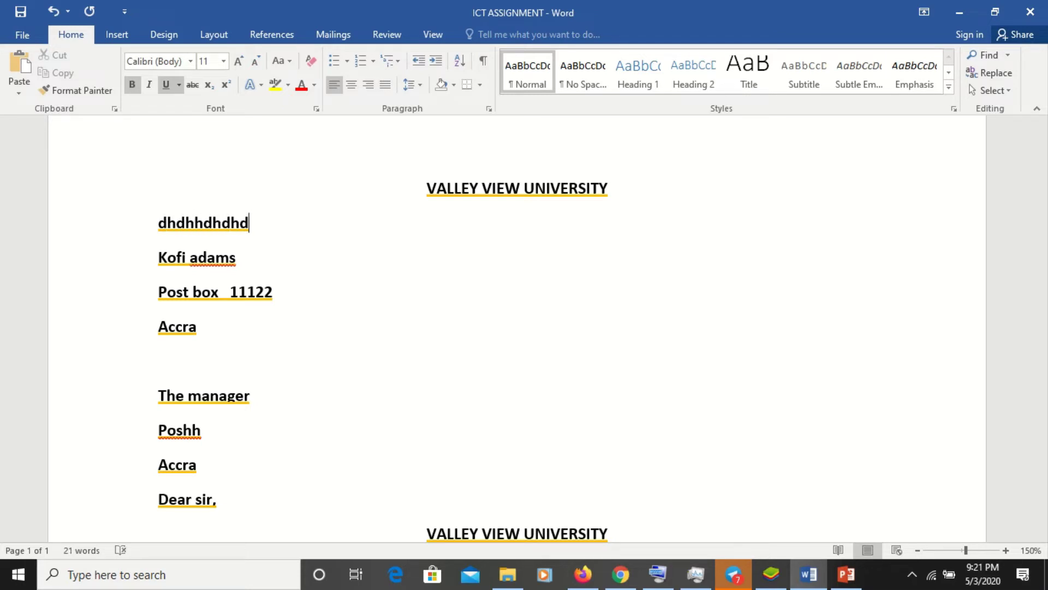
key("BackSpace")
key("BackSpace")
key("BackSpace")
key("BackSpace")
key("BackSpace")
key("BackSpace")
key("BackSpace")
key("BackSpace")
key("BackSpace")
key("BackSpace")
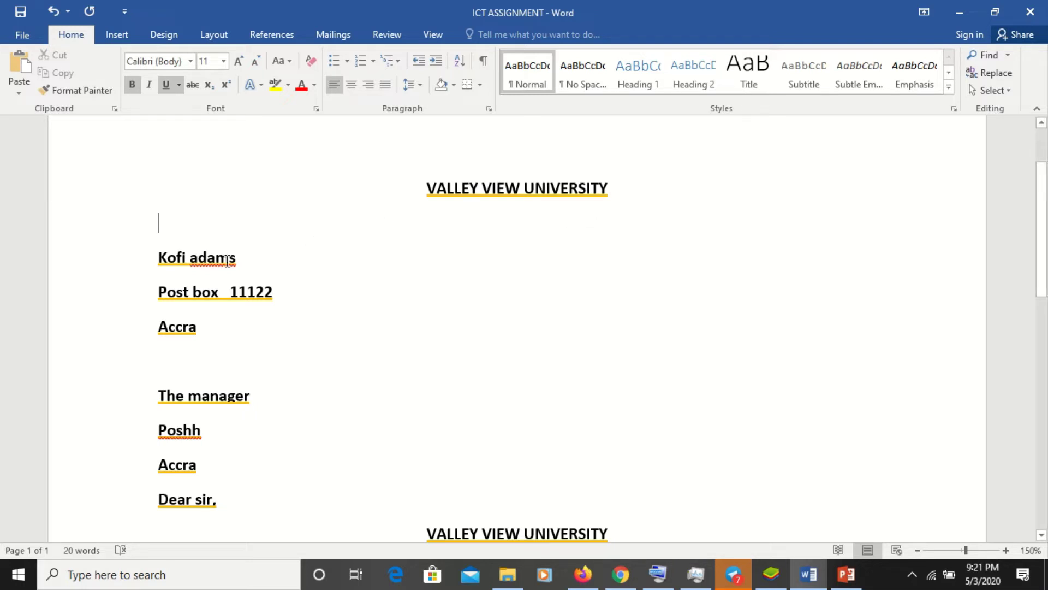
- Remove the underline from the sender's address lines and from the recipient lines through Dear sir,
left_click_drag(158, 257, 208, 329)
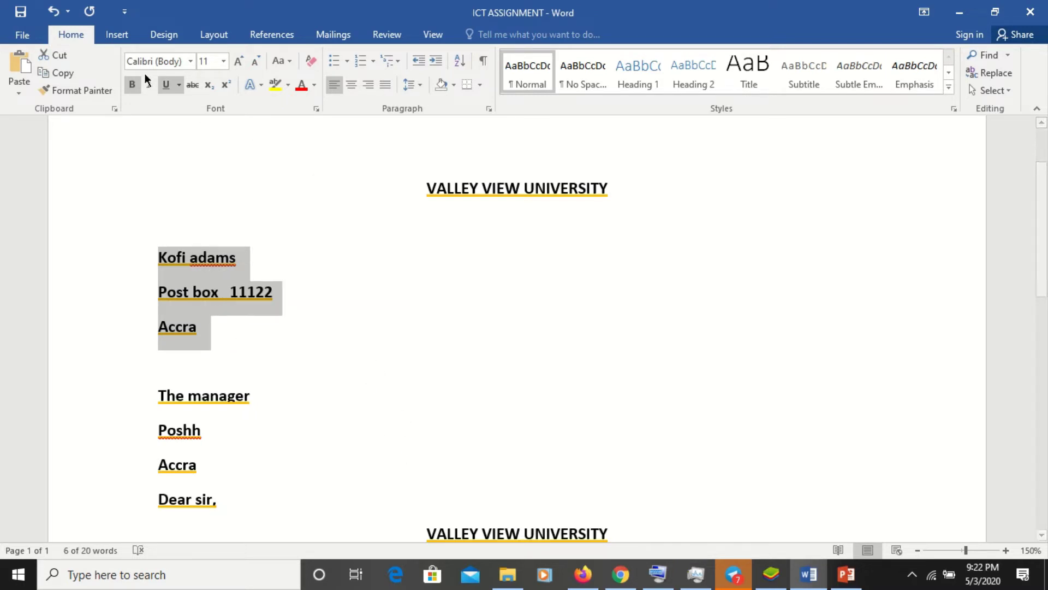
left_click(165, 84)
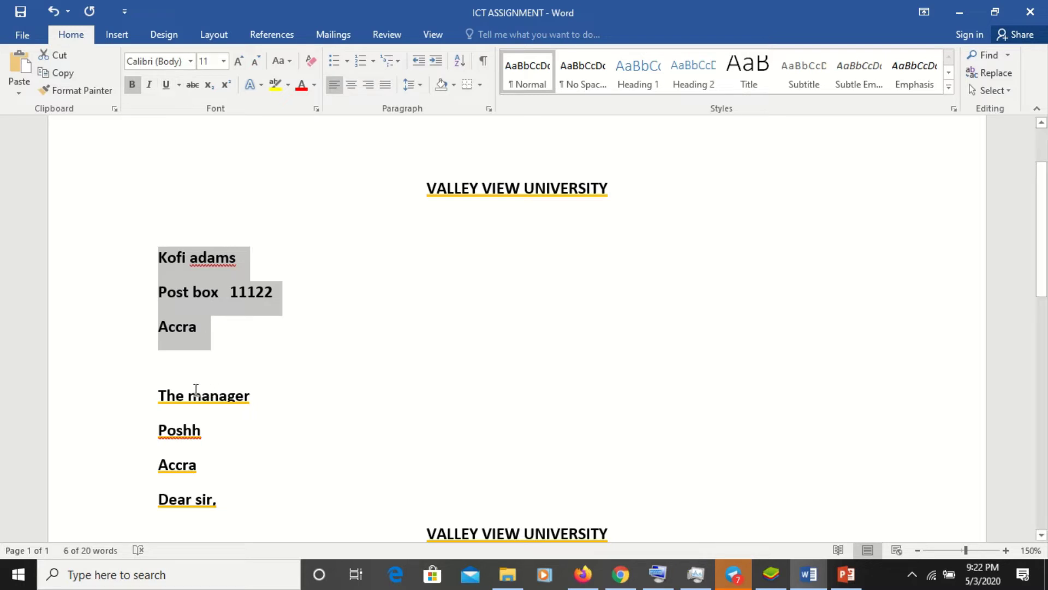
left_click_drag(159, 391, 212, 503)
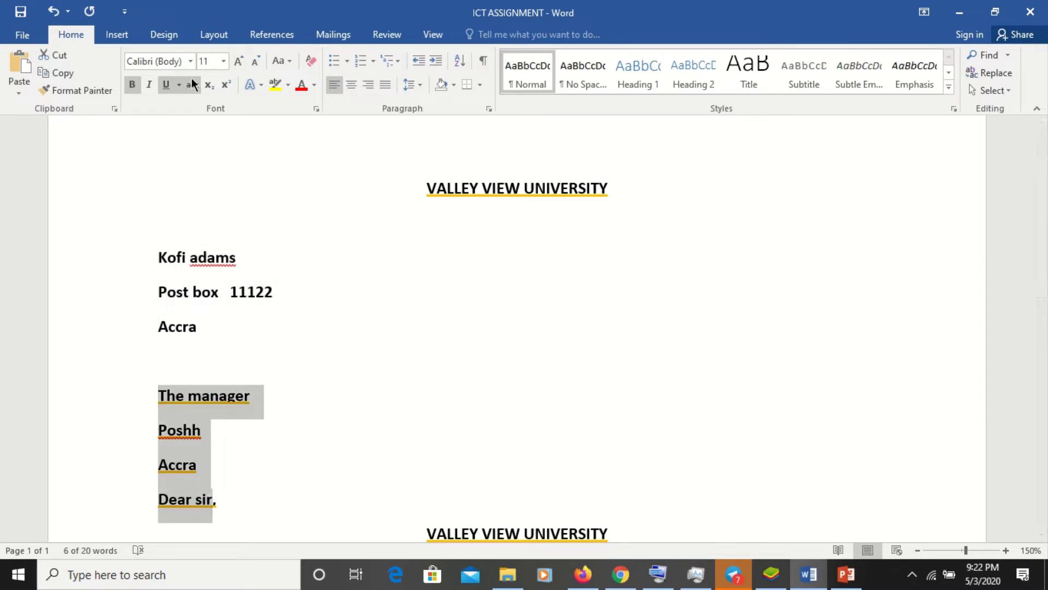
left_click(179, 86)
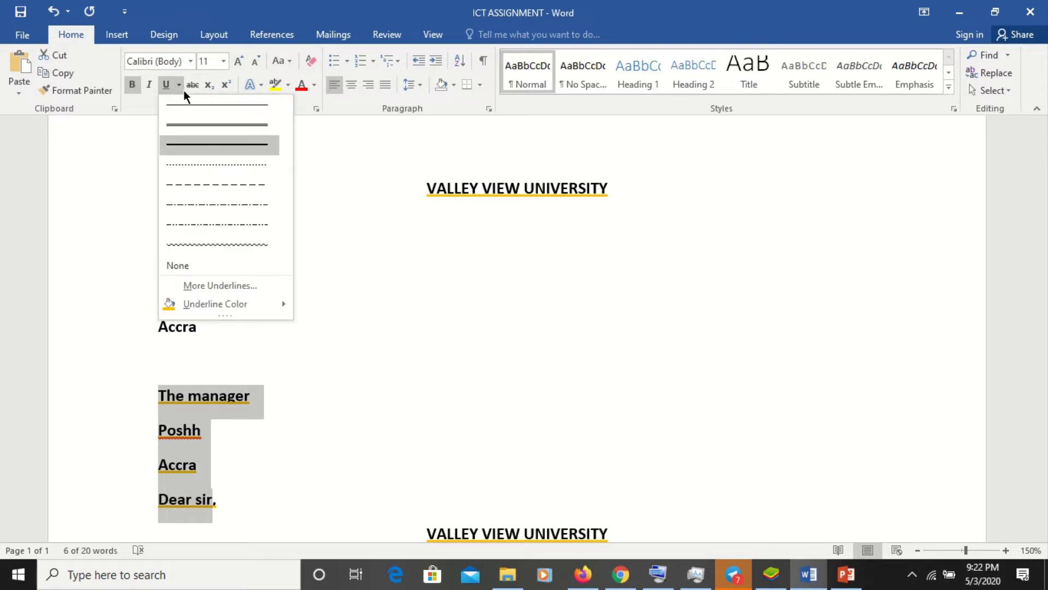
left_click(202, 265)
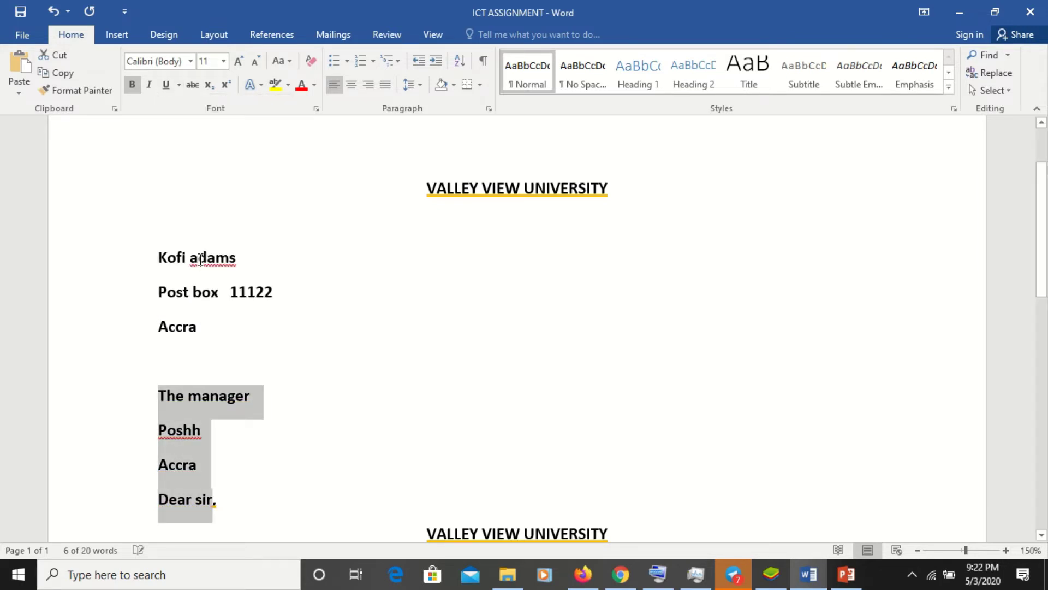
- Clear the leftover selection around the greeting and return to the top of the letter
left_click(217, 502)
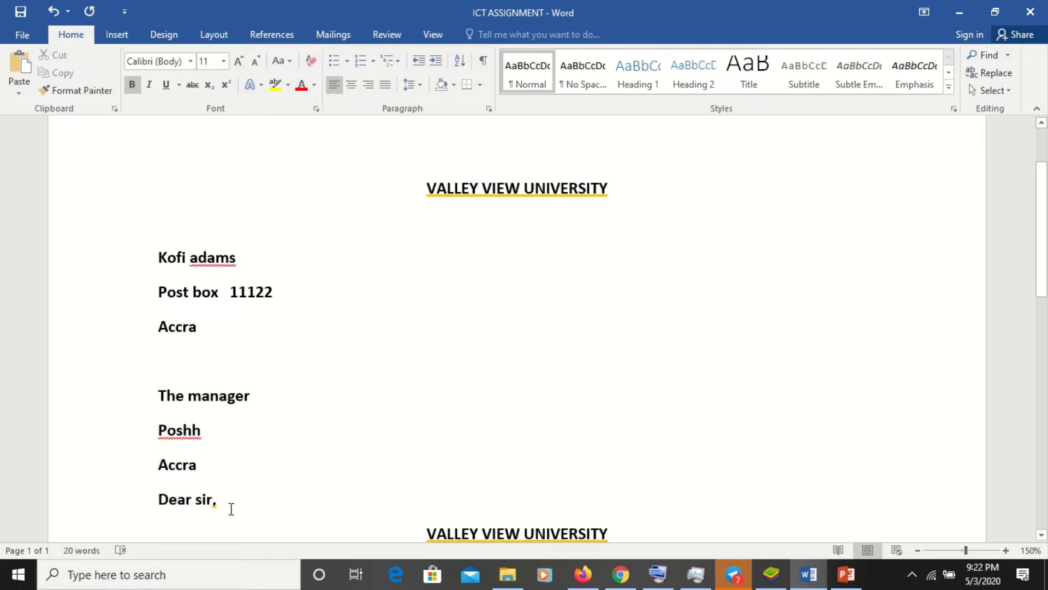
mouse_move(223, 500)
left_mouse_down()
mouse_move(250, 490)
mouse_move(197, 500)
mouse_move(226, 490)
mouse_move(210, 501)
left_mouse_up()
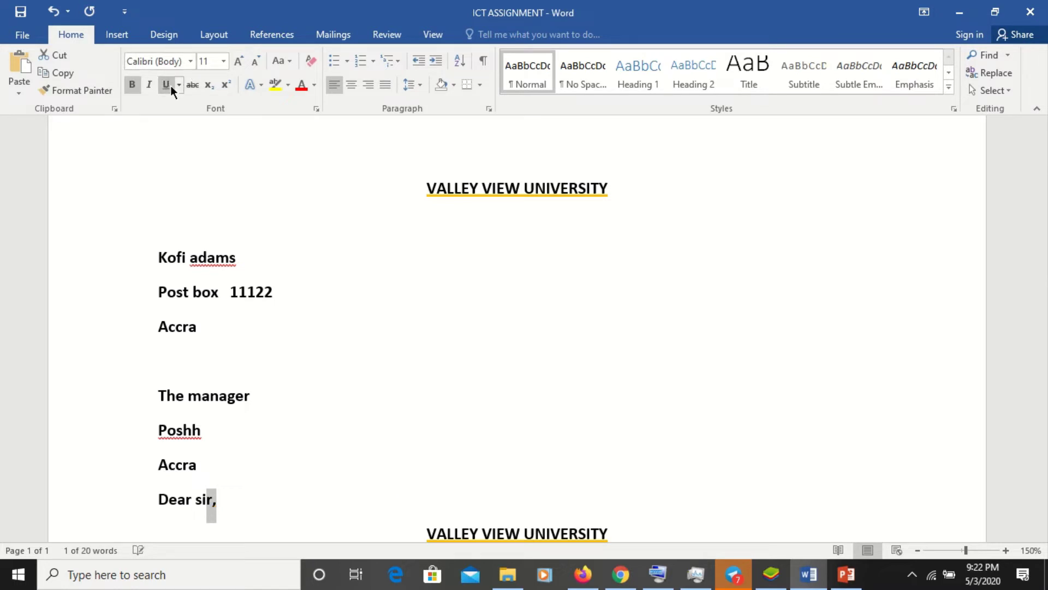
left_click(349, 395)
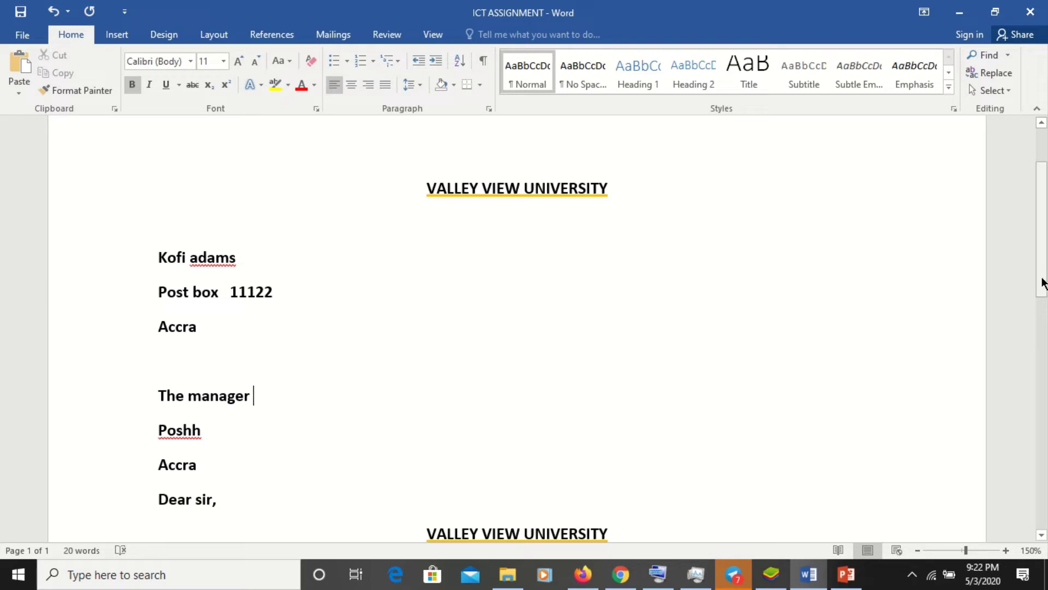
left_click_drag(1043, 282, 1041, 343)
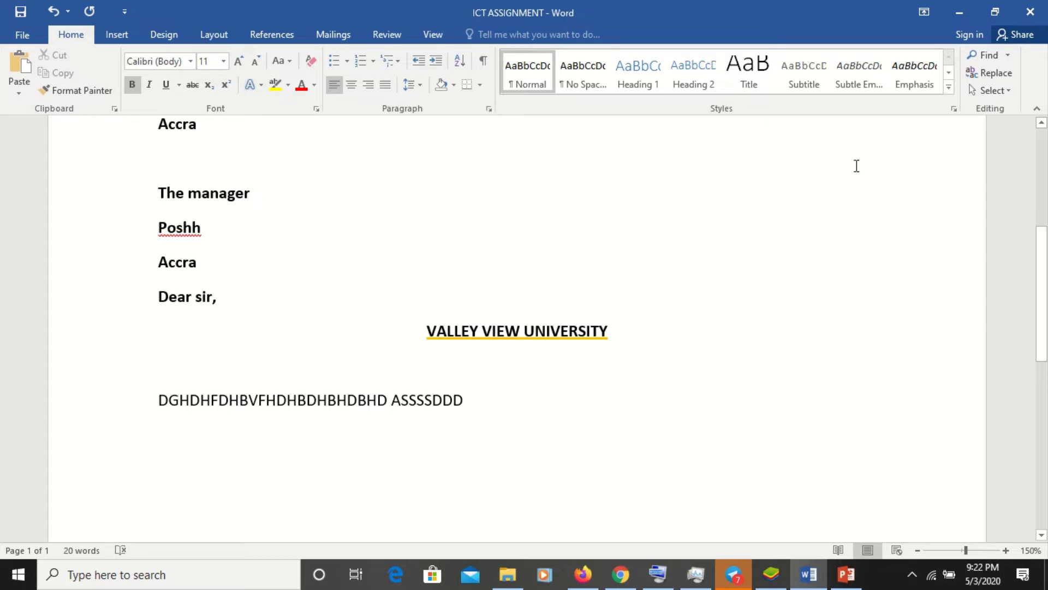
scroll(1017, 159, "up", 5)
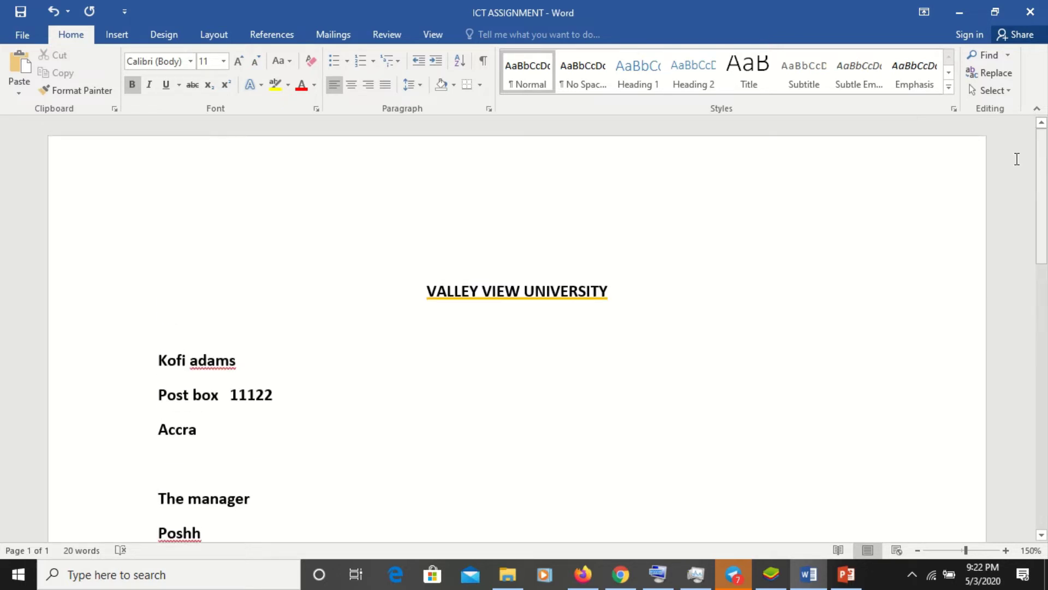
- Colour the sender's name line green
left_click(162, 355)
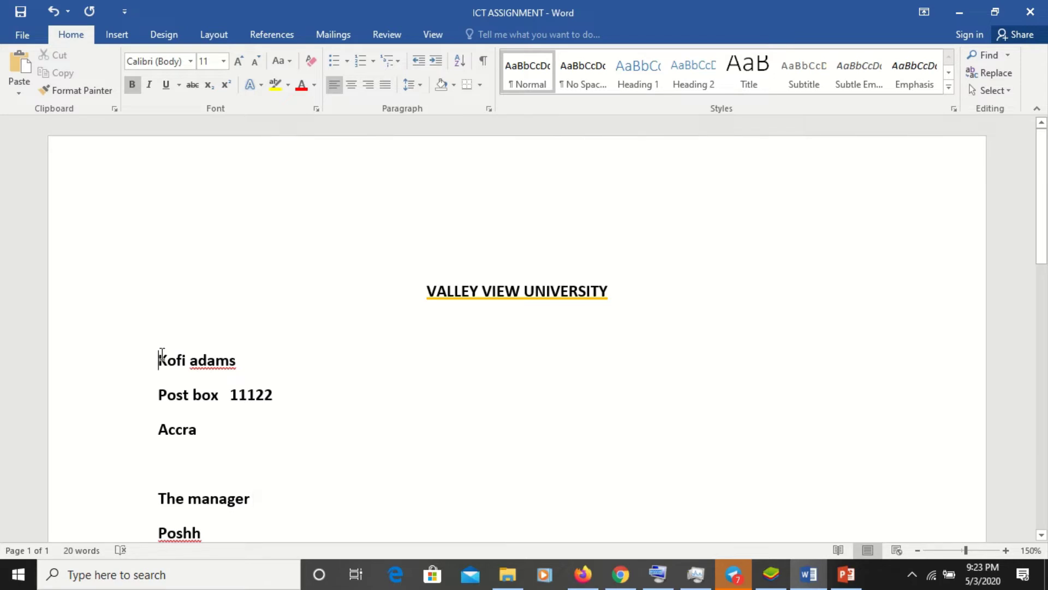
left_click_drag(162, 355, 254, 361)
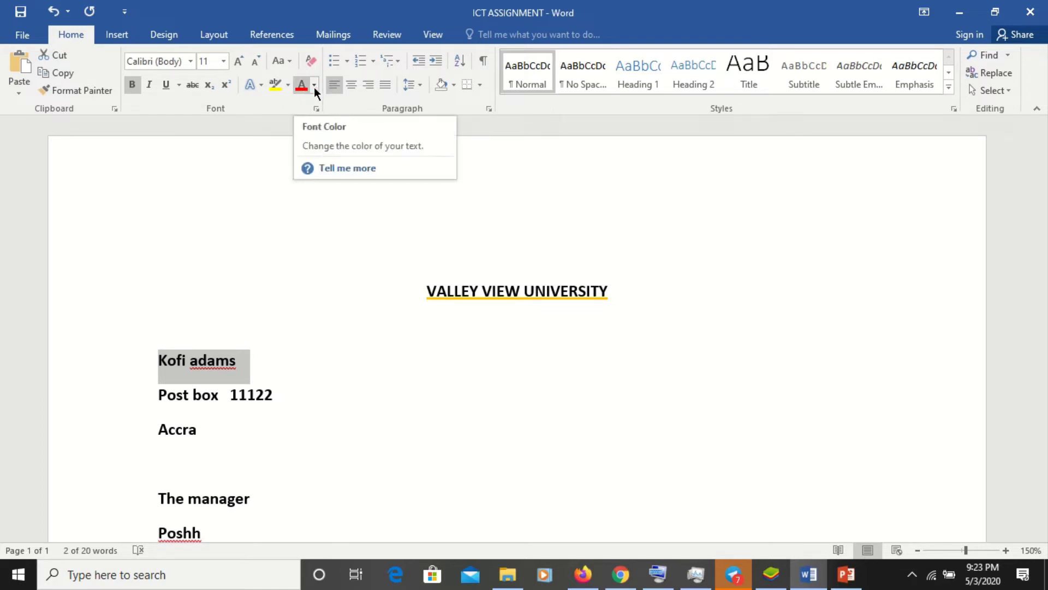
left_click(314, 86)
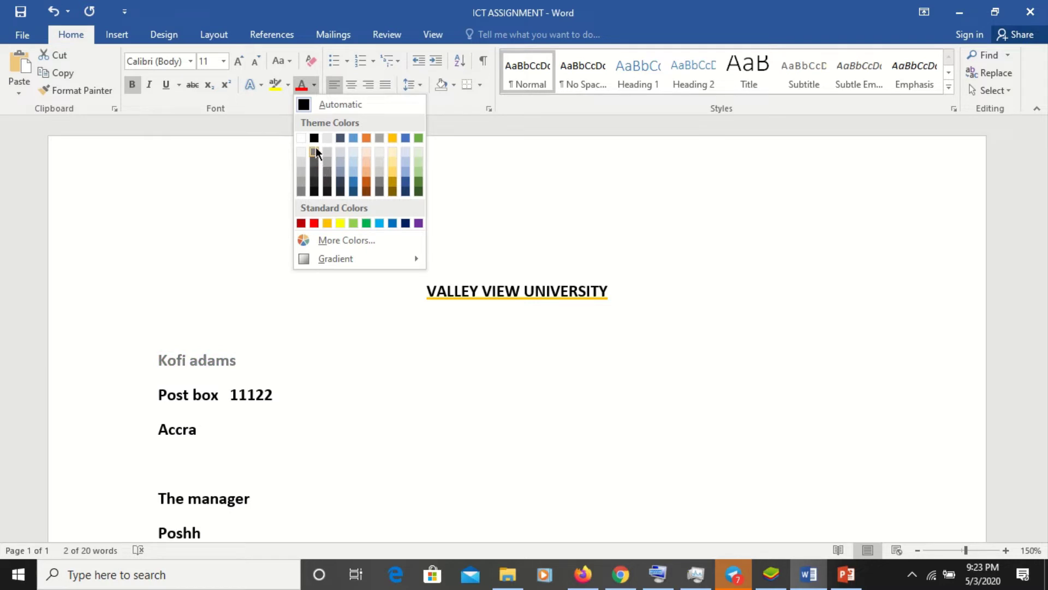
left_click(366, 223)
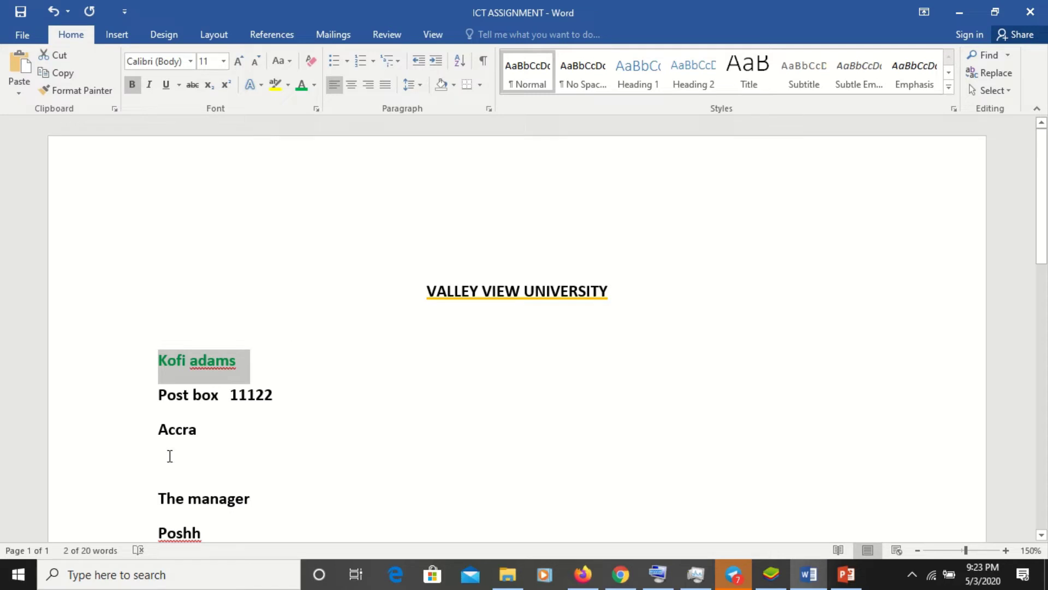
- Colour the sender's post box line yellow
left_click(217, 418)
left_click_drag(154, 388, 248, 382)
key("Left")
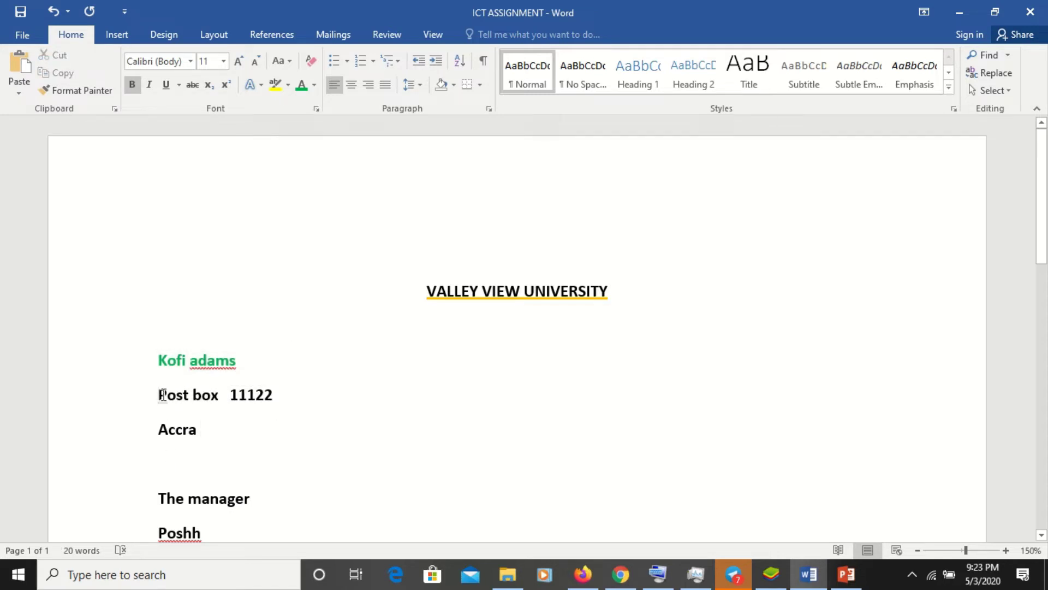
left_click_drag(159, 392, 279, 384)
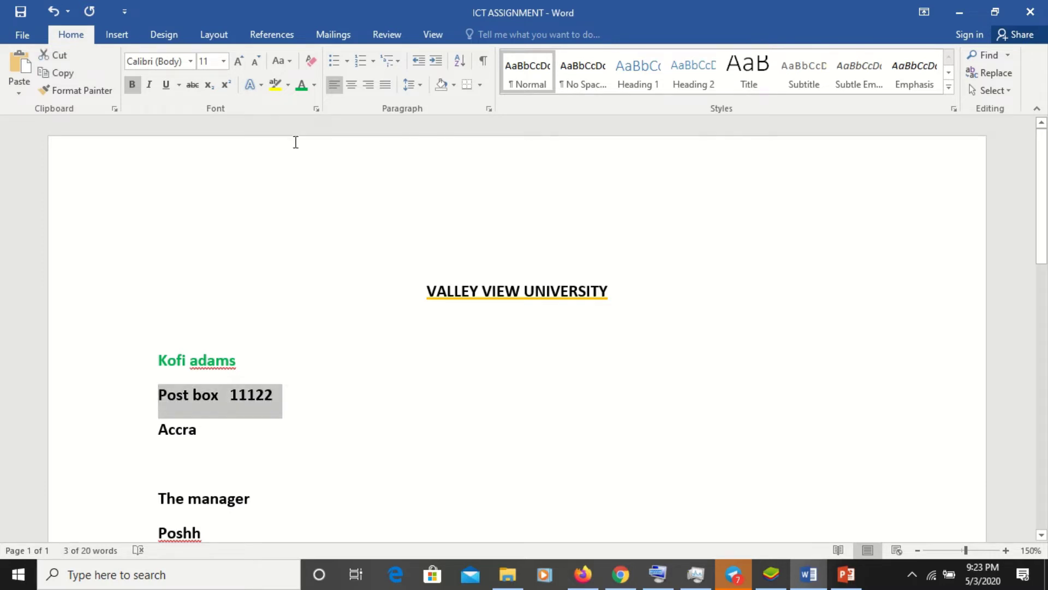
left_click(315, 85)
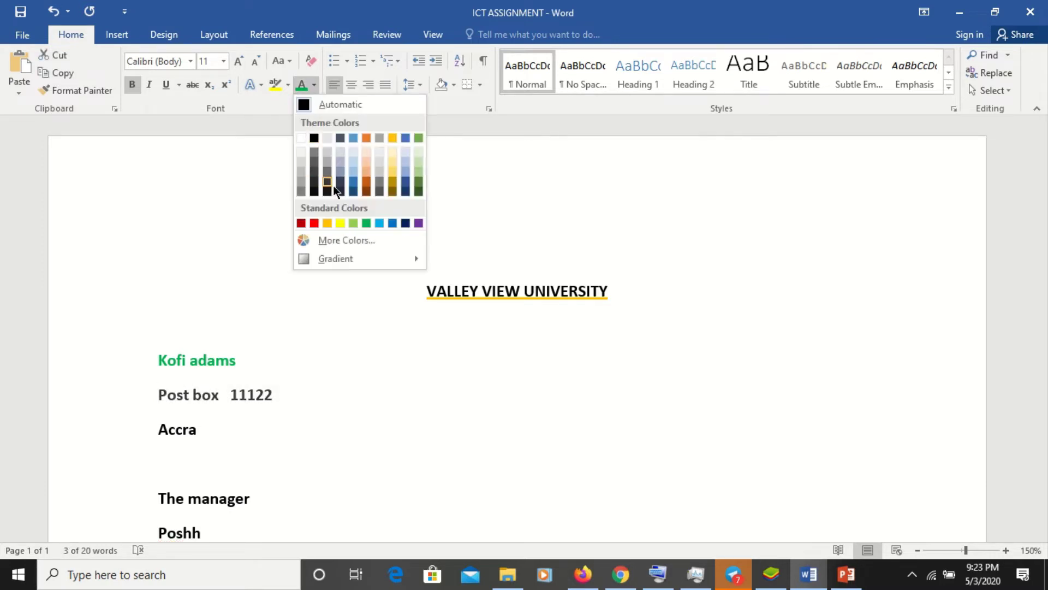
left_click(328, 223)
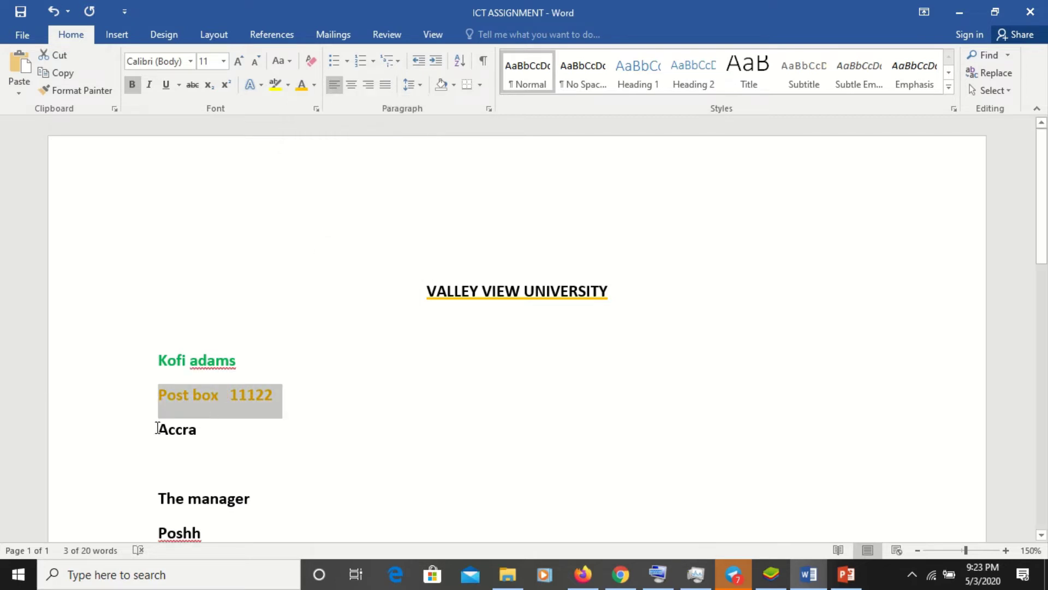
- Colour the Accra line of the sender's address red
left_click_drag(157, 428, 203, 433)
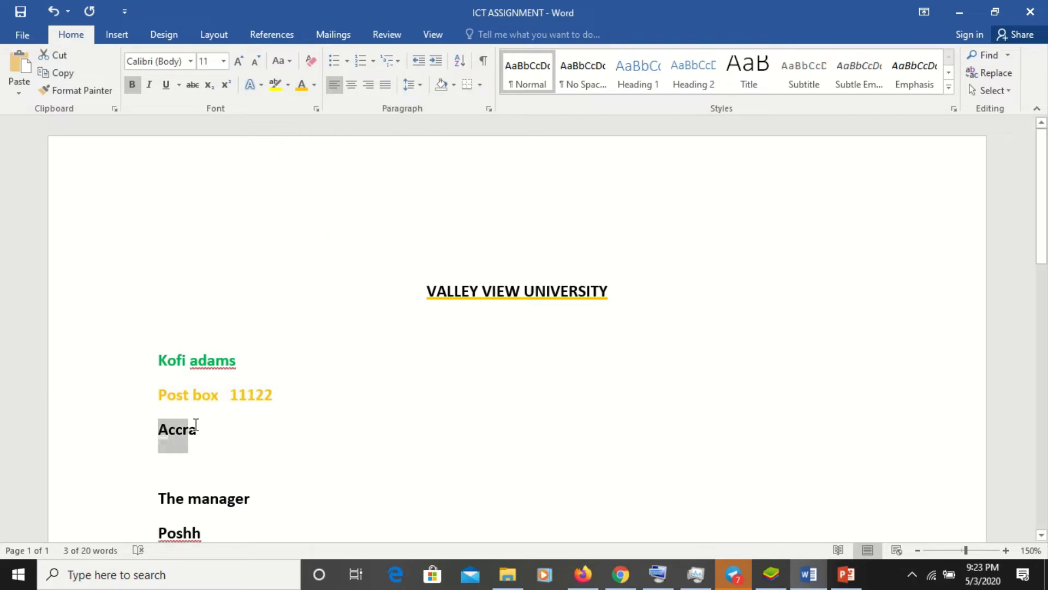
left_click(314, 94)
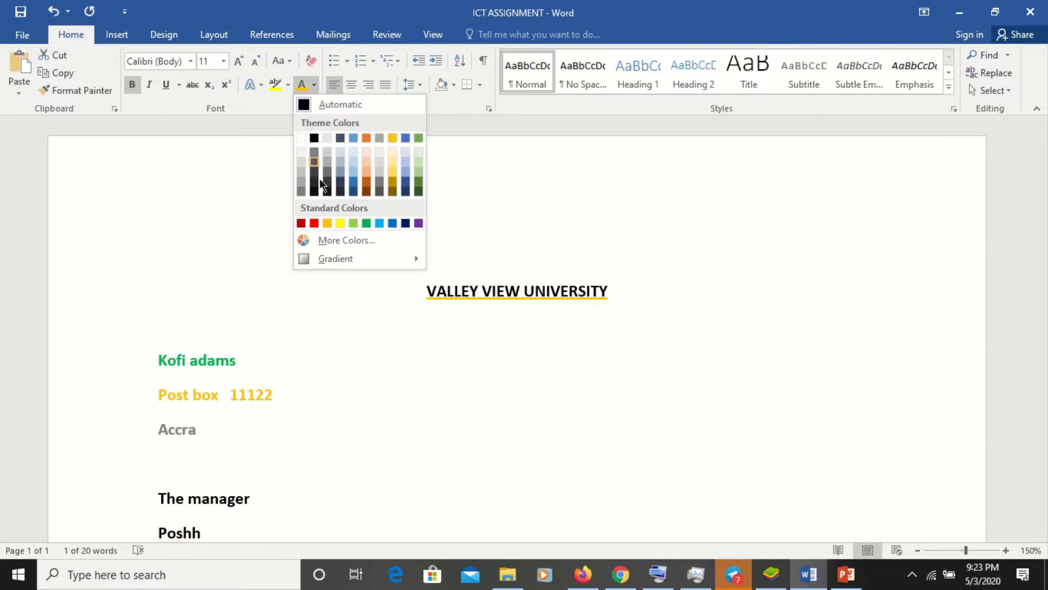
left_click(315, 221)
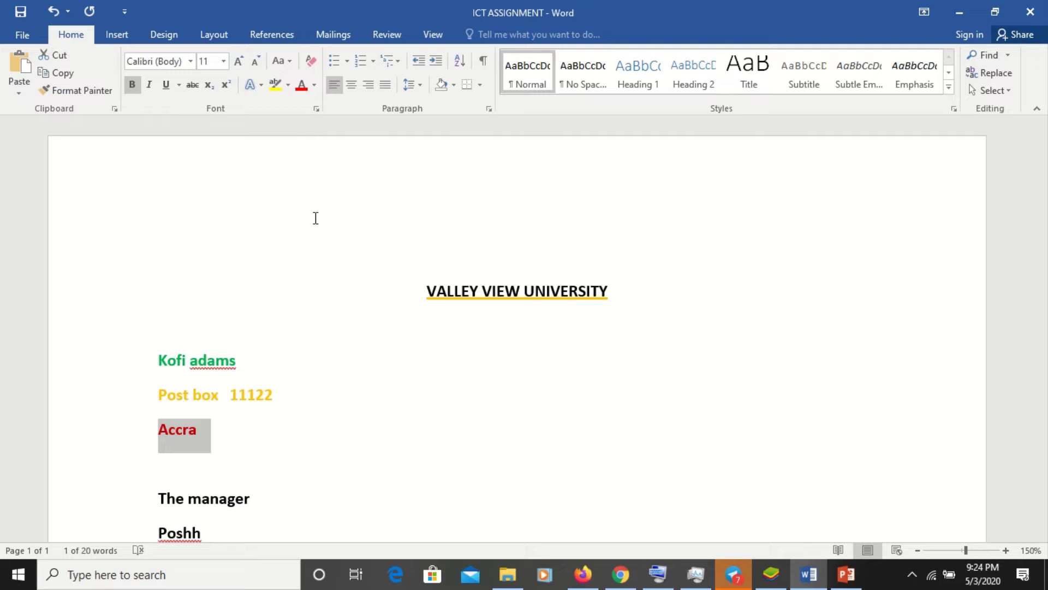
key("Down")
key("Down")
key("Down")
key("Down")
key("Down")
key("Down")
key("Down")
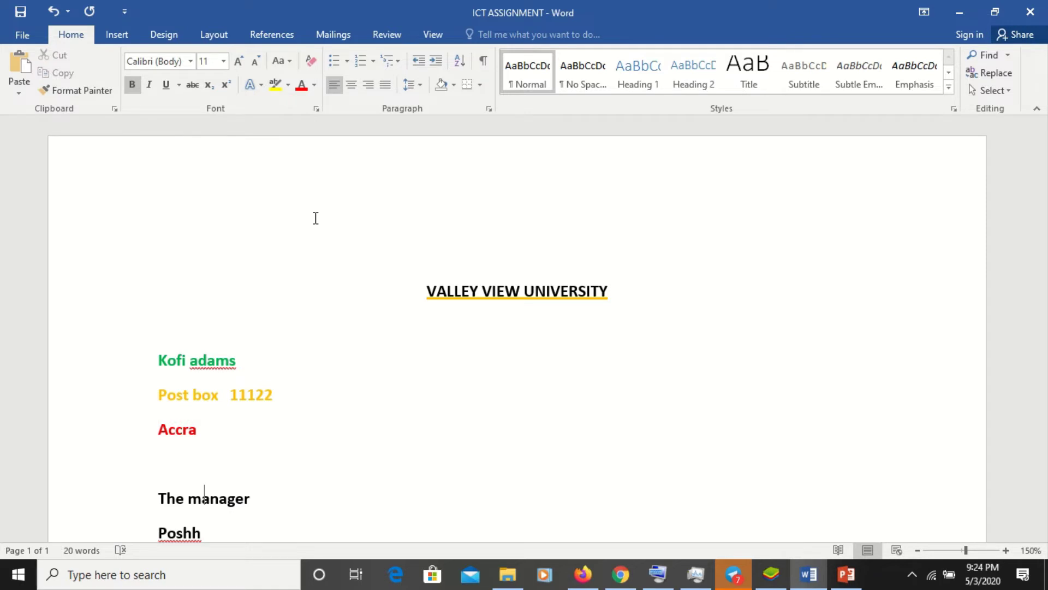
key("Down")
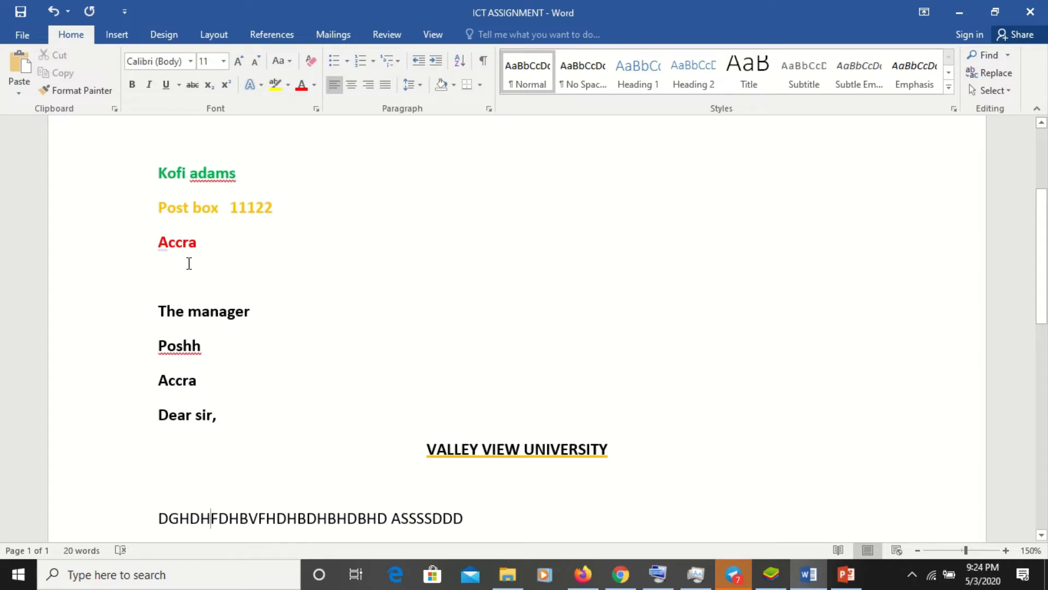
key("Up")
key("Up")
key("Up")
key("Up")
key("Up")
key("Up")
key("Up")
key("Up")
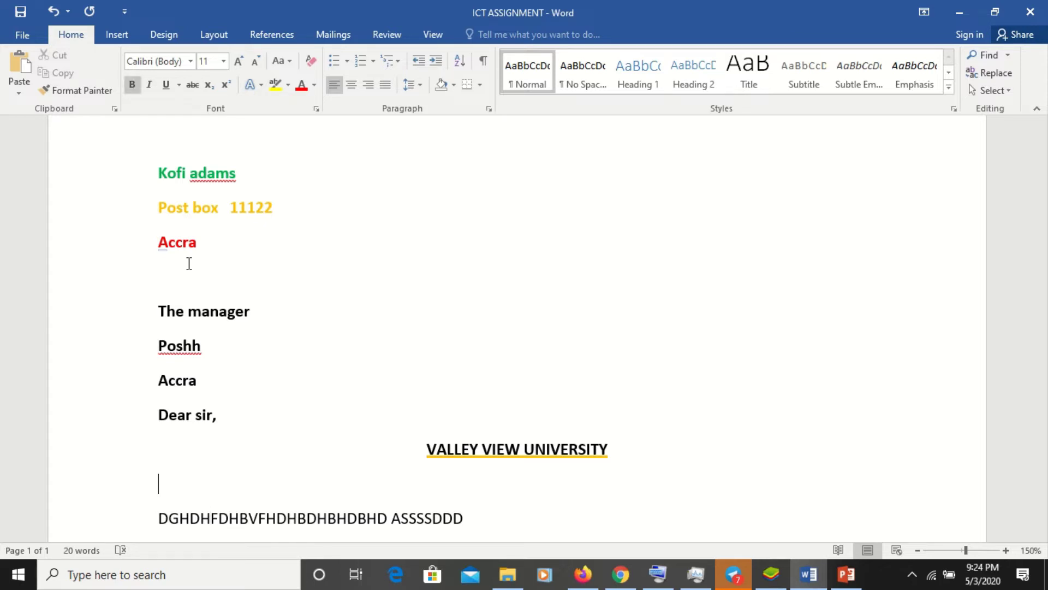
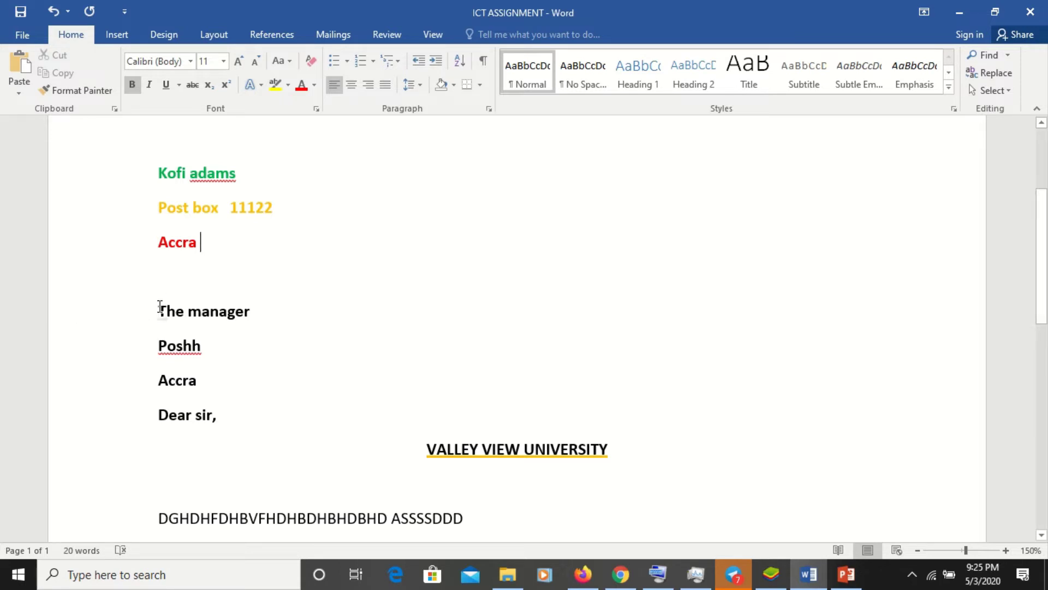
- Remove bold from the recipient lines, the lower VALLEY VIEW UNIVERSITY heading and the DGHD line
left_click_drag(159, 307, 455, 523)
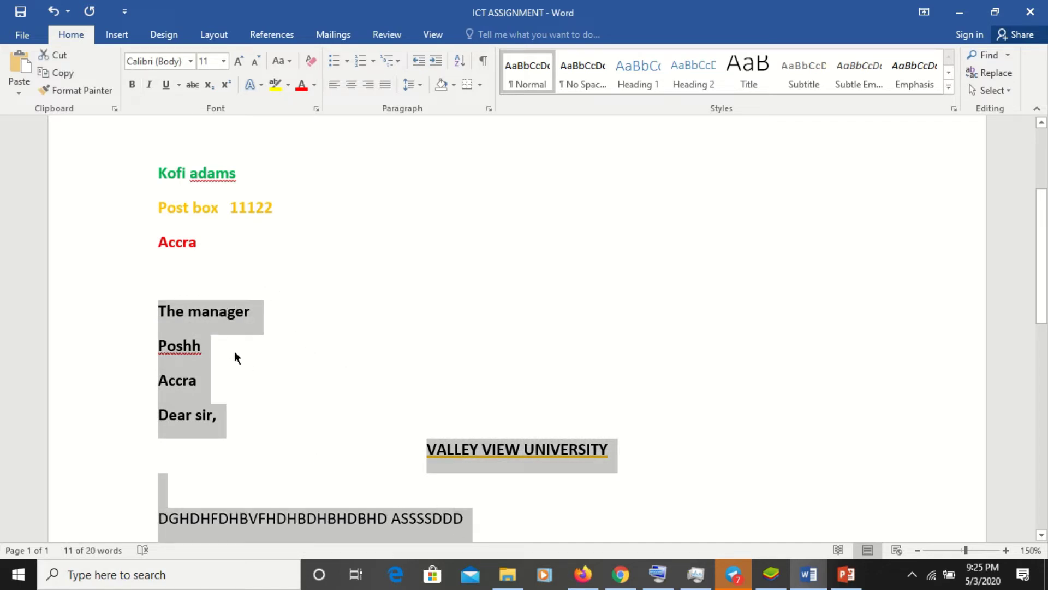
left_click(133, 87)
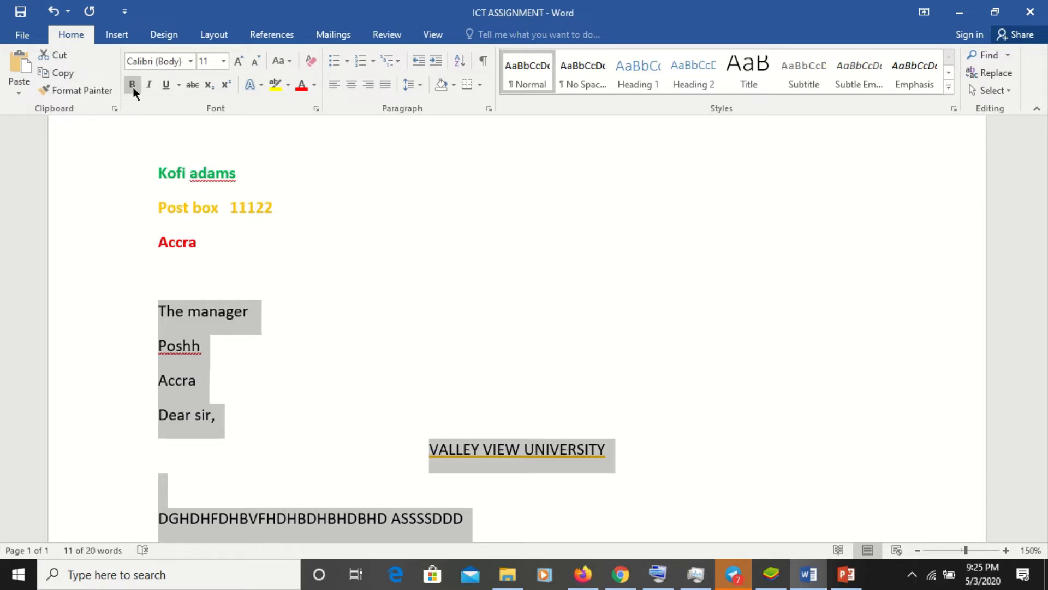
left_click(133, 87)
left_click(133, 87)
left_click(322, 329)
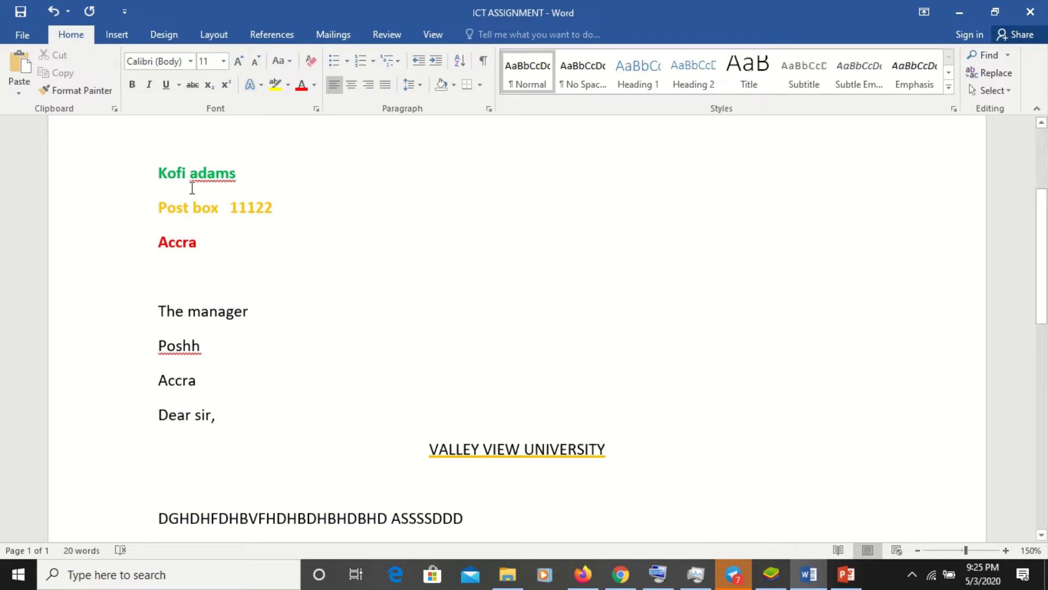
- Try Algerian, Bahnschrift Light Condensed and Arial Black fonts on the three sender lines
left_click_drag(159, 172, 215, 244)
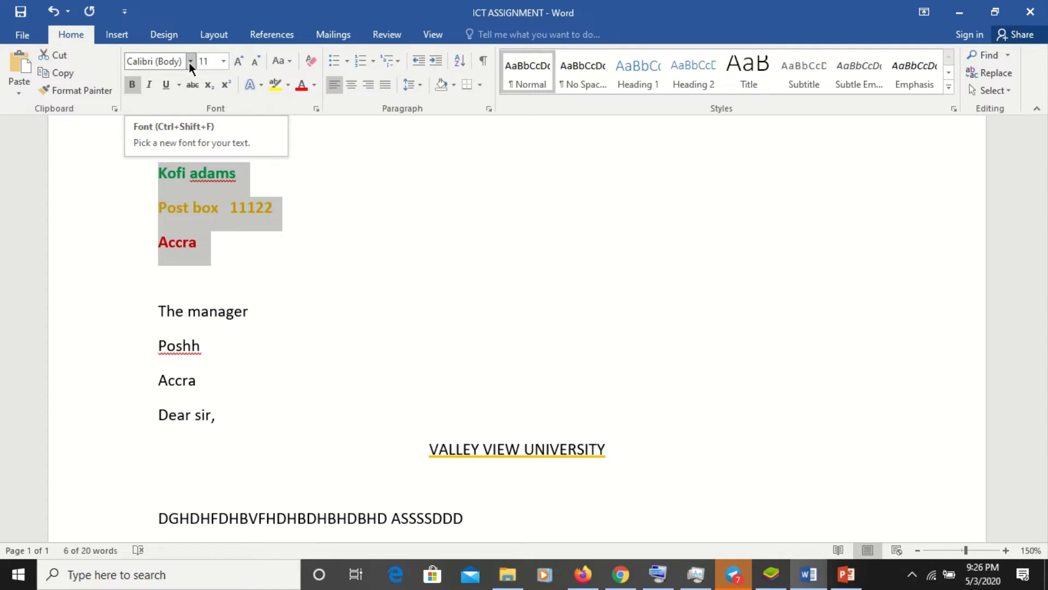
left_click(189, 63)
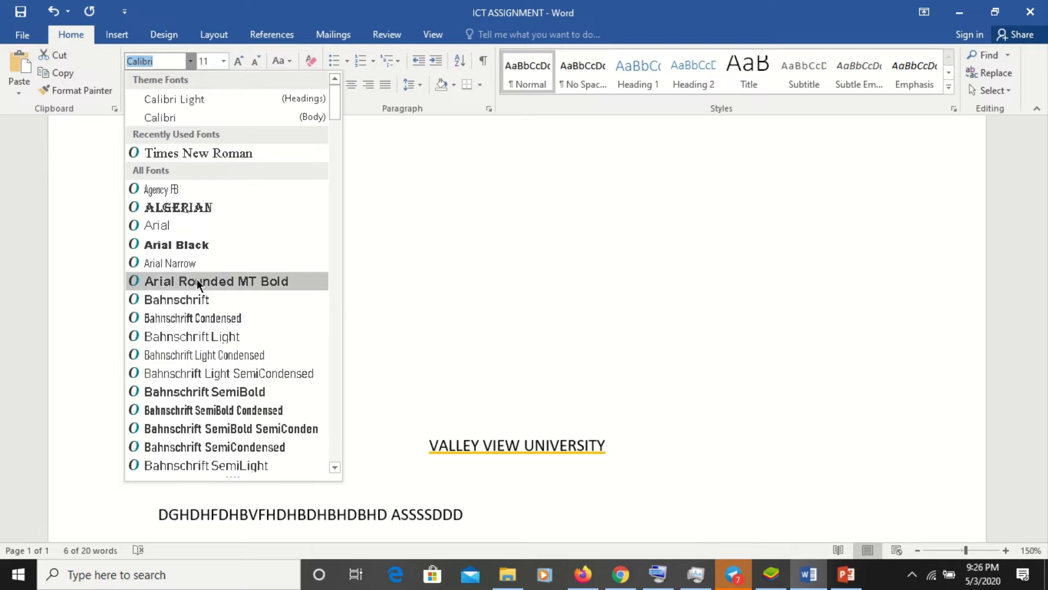
left_click(215, 205)
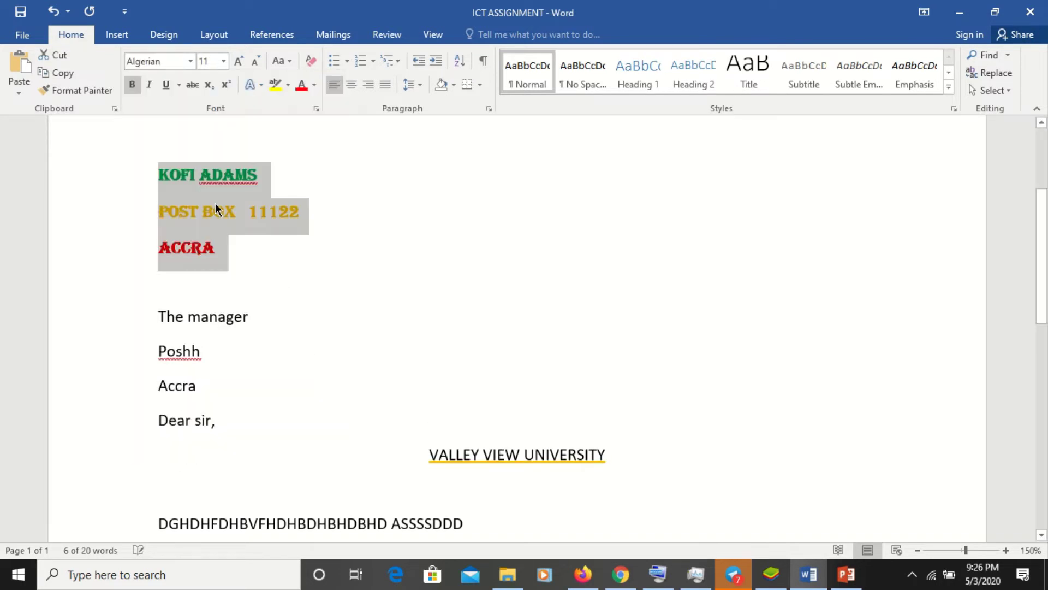
left_click(189, 61)
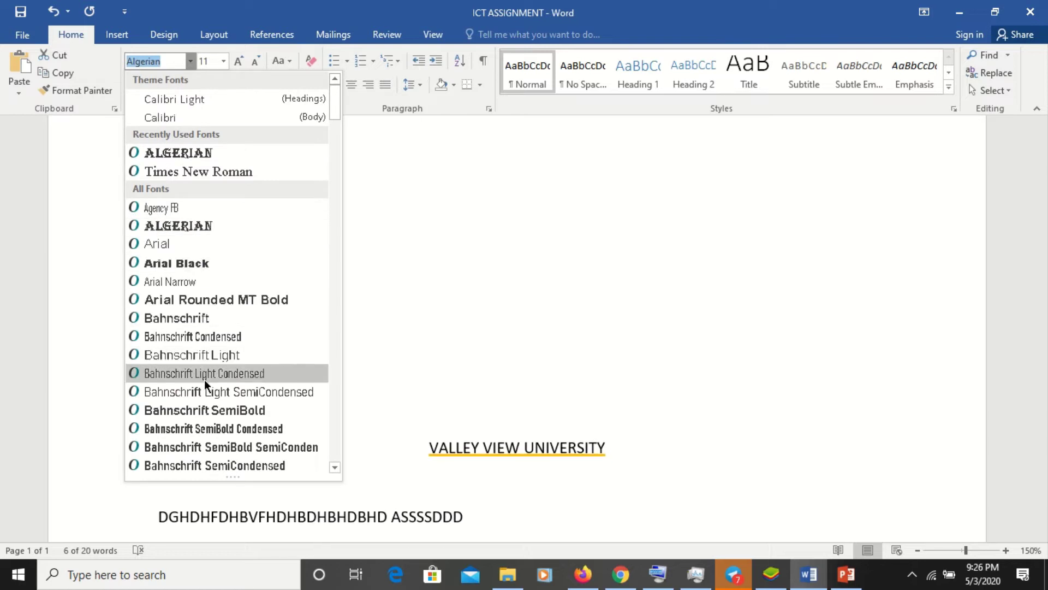
left_click(205, 375)
left_click(190, 61)
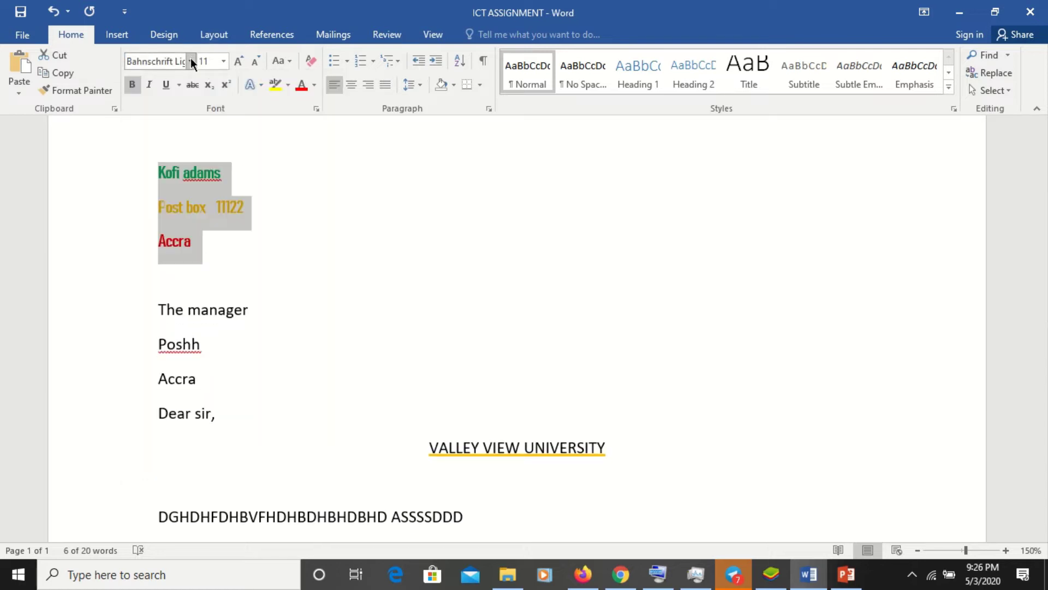
left_click(208, 279)
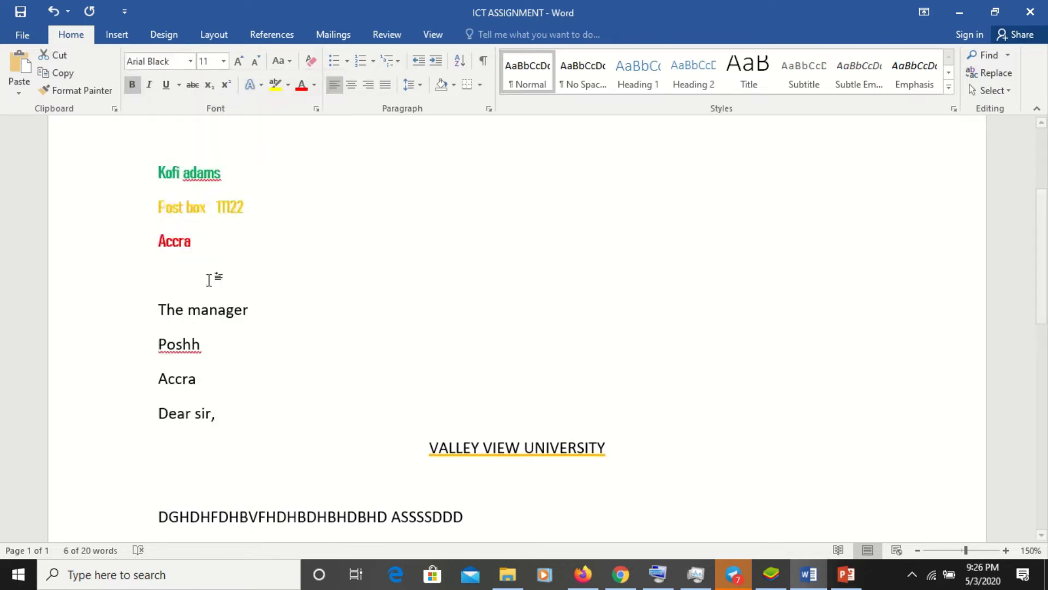
- After trying Bahnschrift Light SemiCondensed and Calibri Light, set the sender lines in Times New Roman
left_click(186, 61)
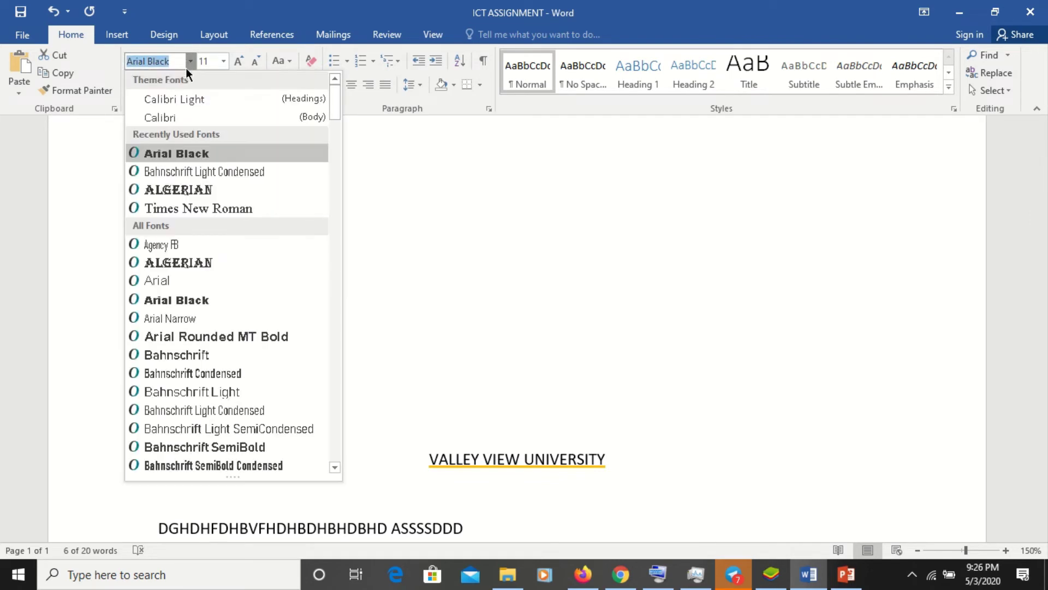
left_click(254, 429)
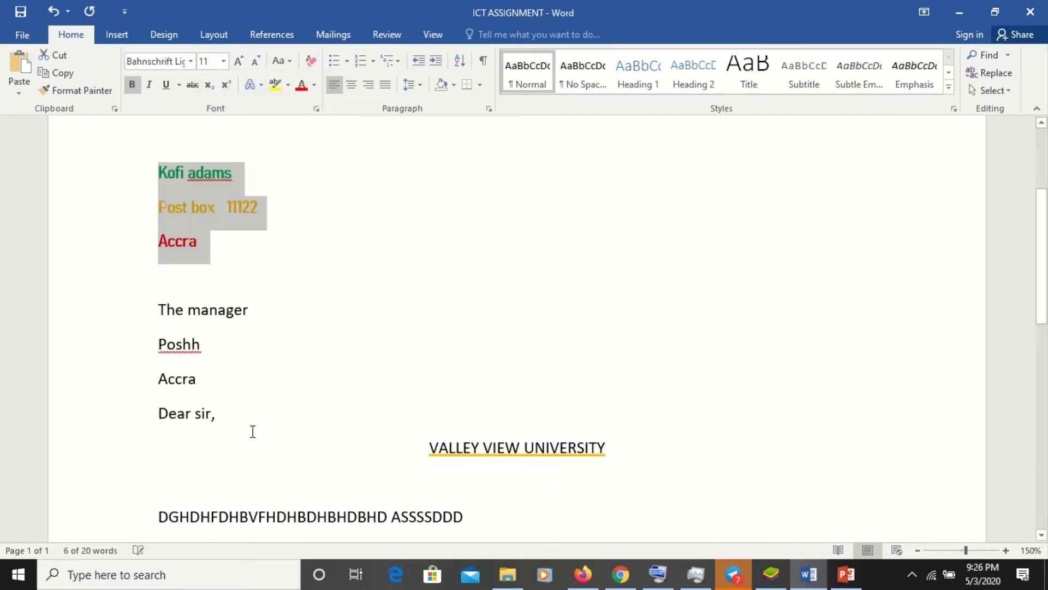
left_click(189, 63)
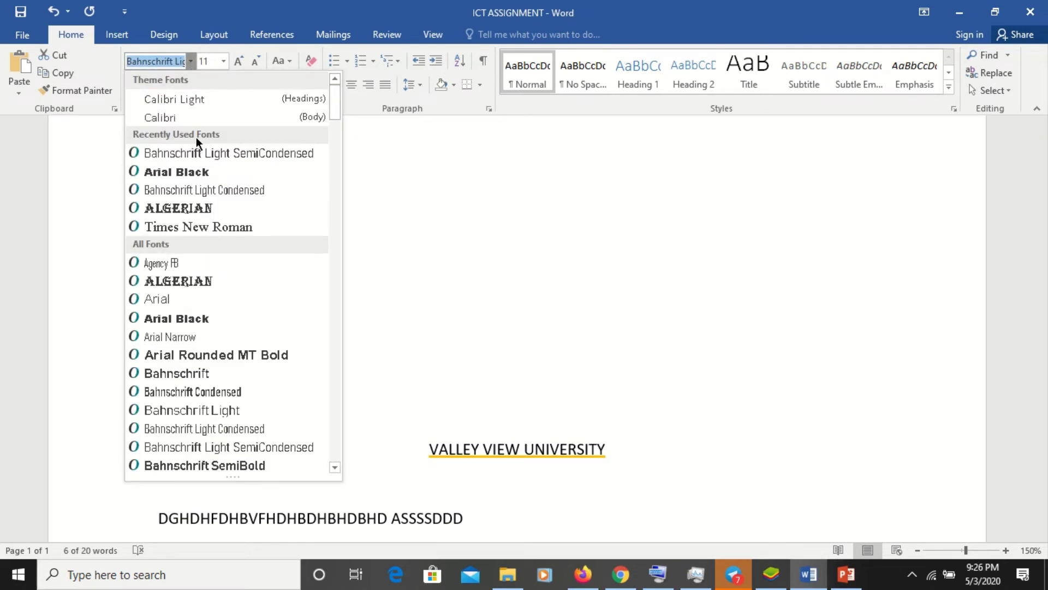
left_click(221, 105)
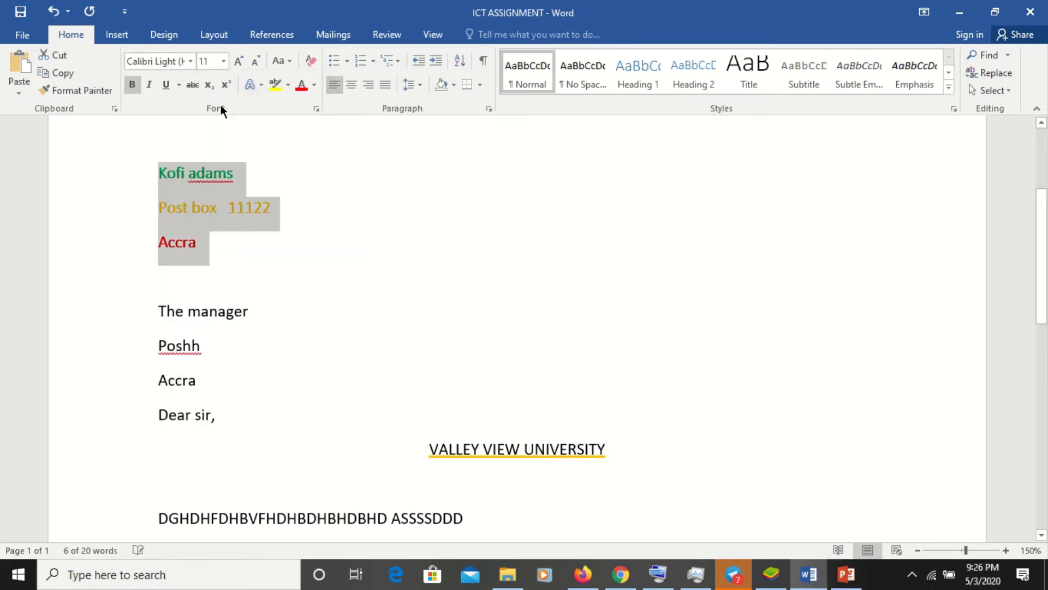
left_click(191, 62)
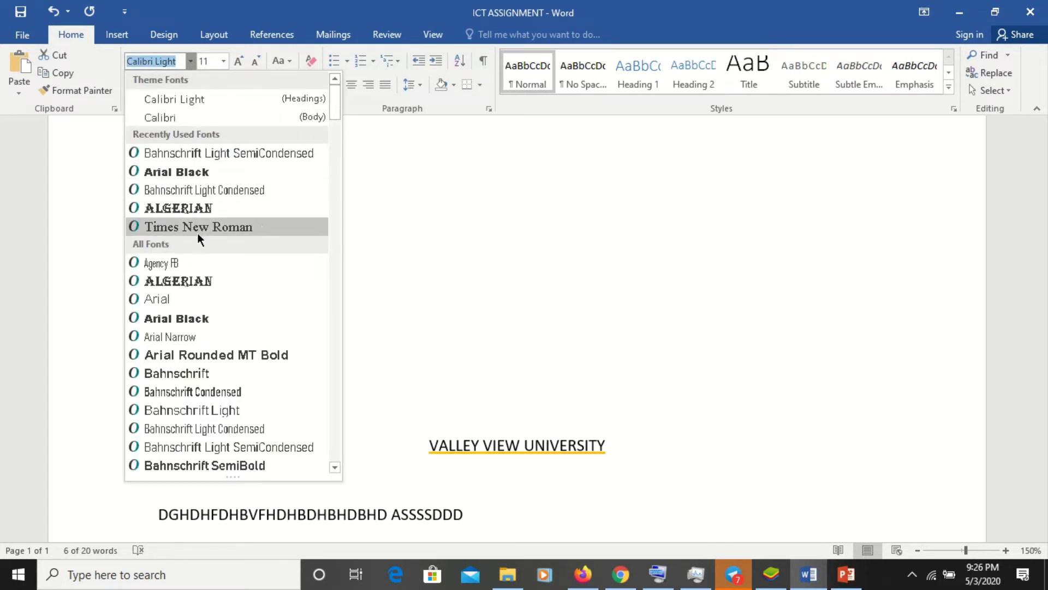
left_click(247, 230)
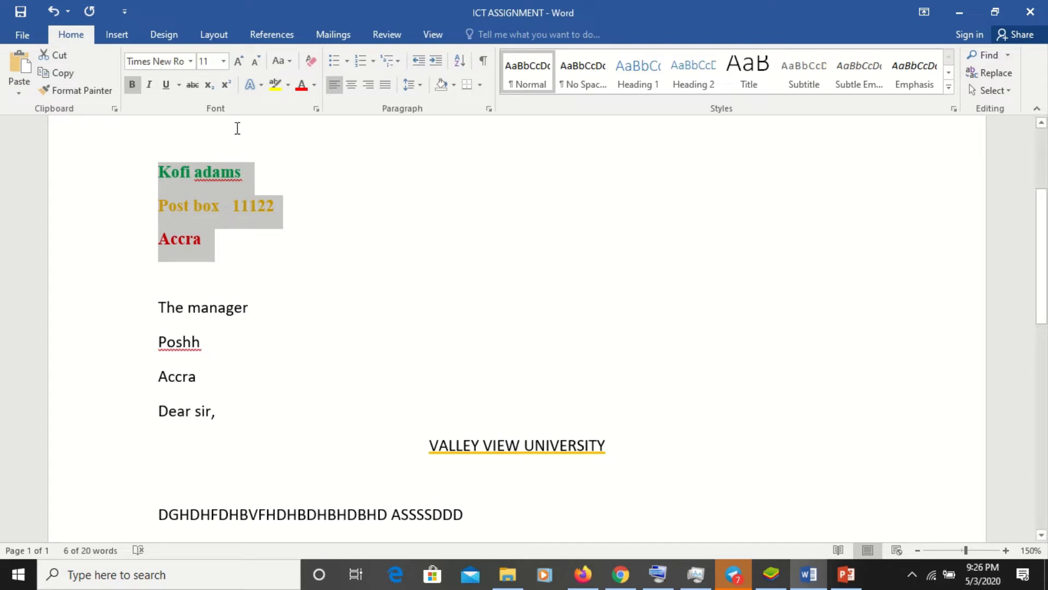
- Set the selected green, gold and red sender lines to font size 12
left_click(224, 61)
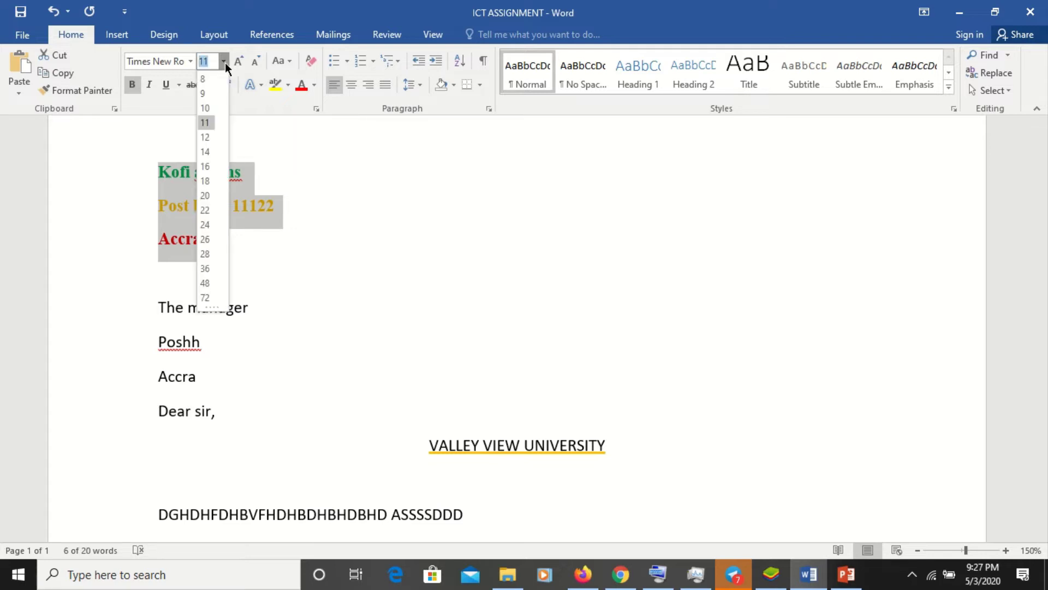
left_click(205, 137)
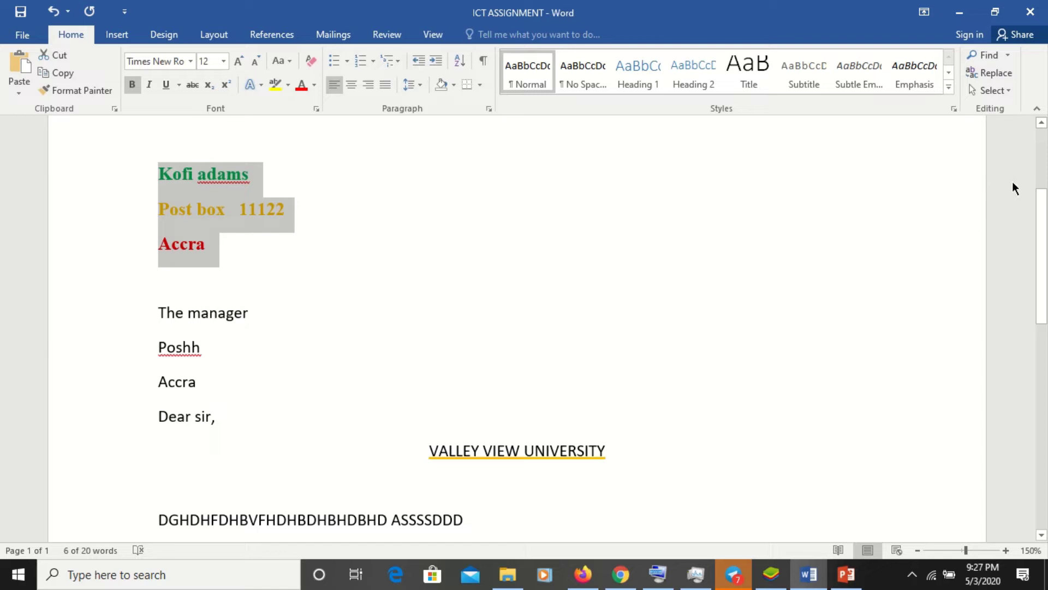
- Change the top VALLEY VIEW UNIVERSITY heading's underline colour from orange to Automatic black
left_click(1039, 180)
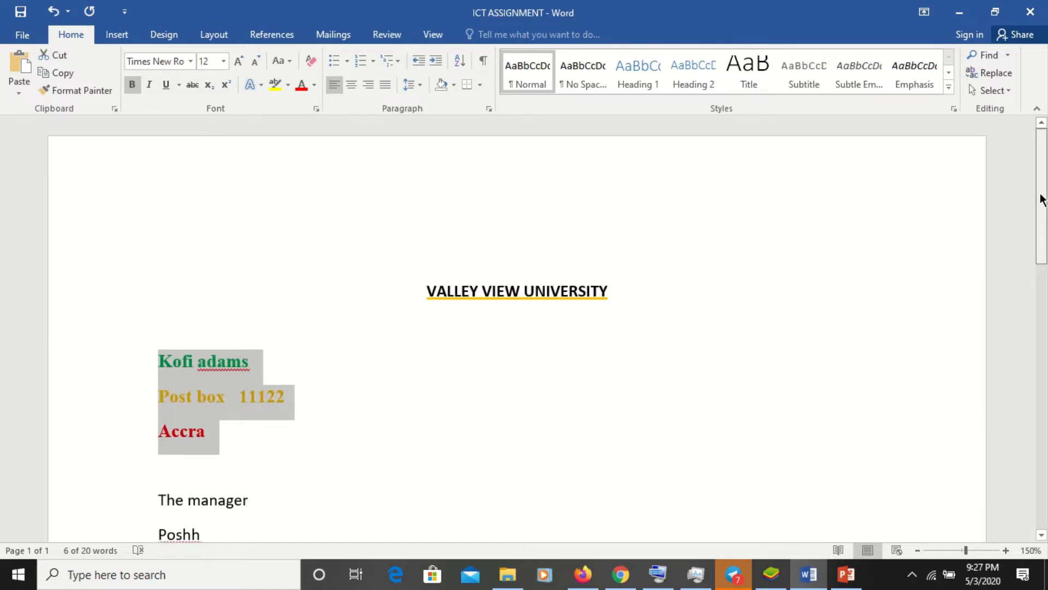
left_click_drag(1041, 199, 1045, 242)
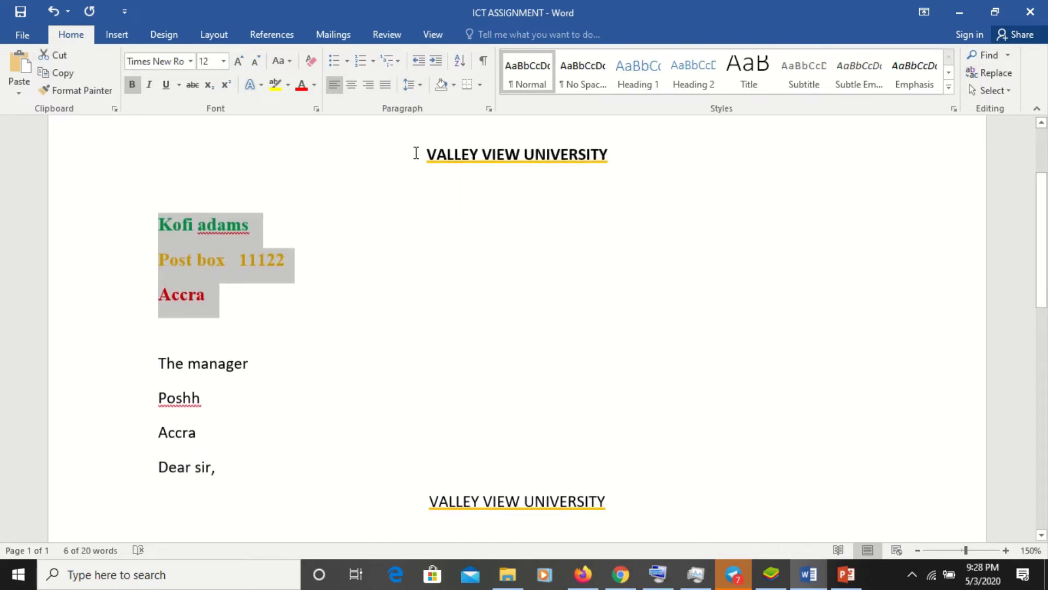
left_click_drag(424, 154, 608, 155)
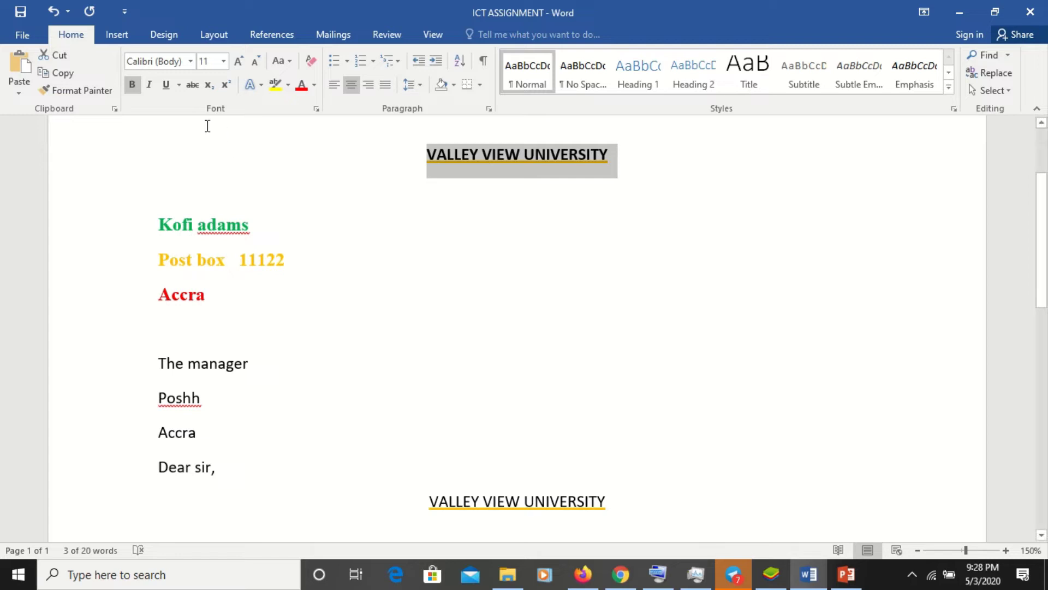
left_click(179, 86)
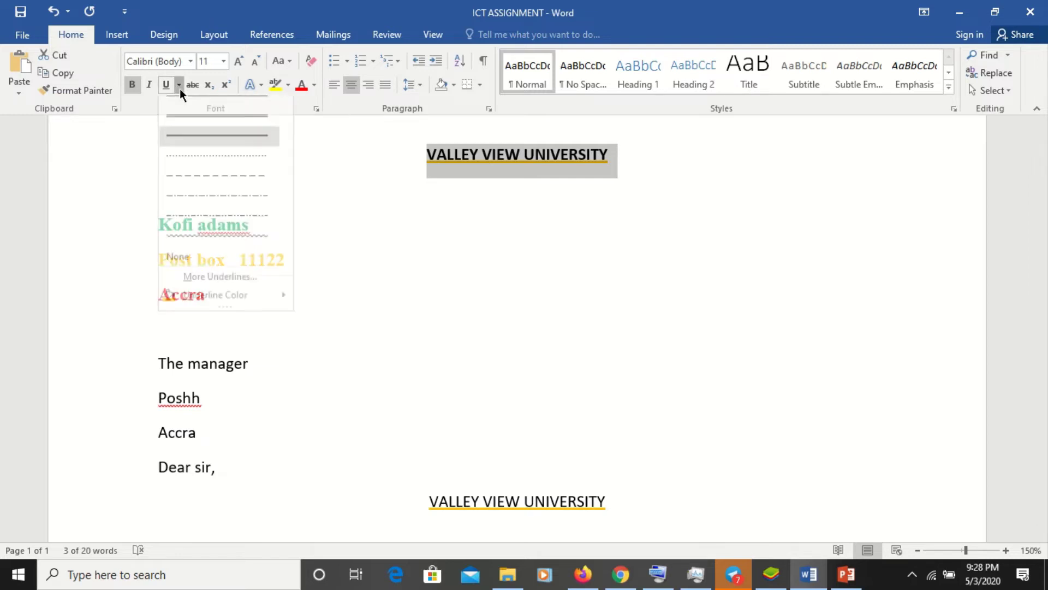
mouse_move(221, 306)
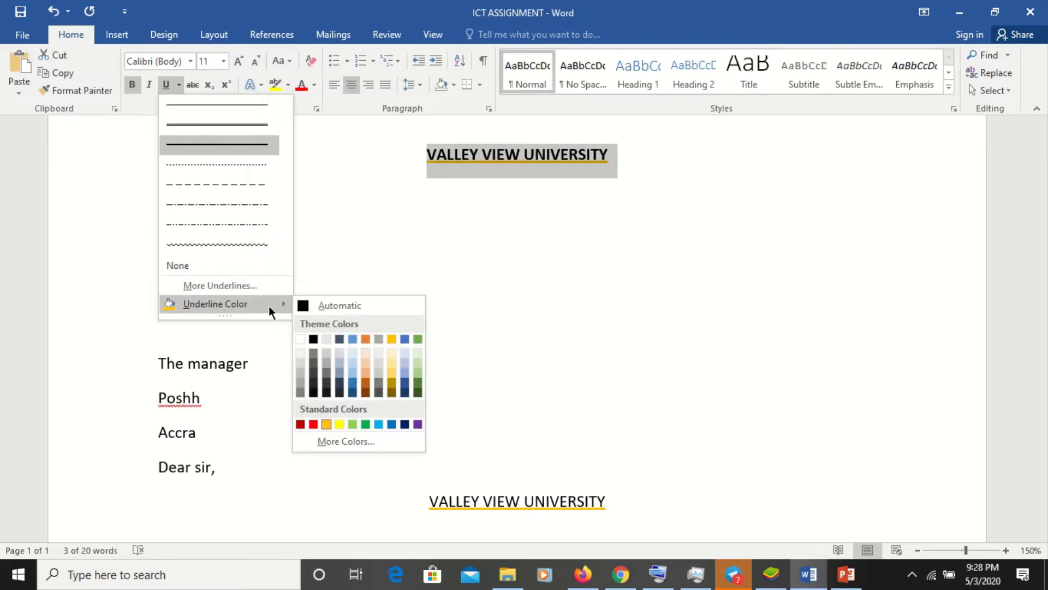
left_click(316, 303)
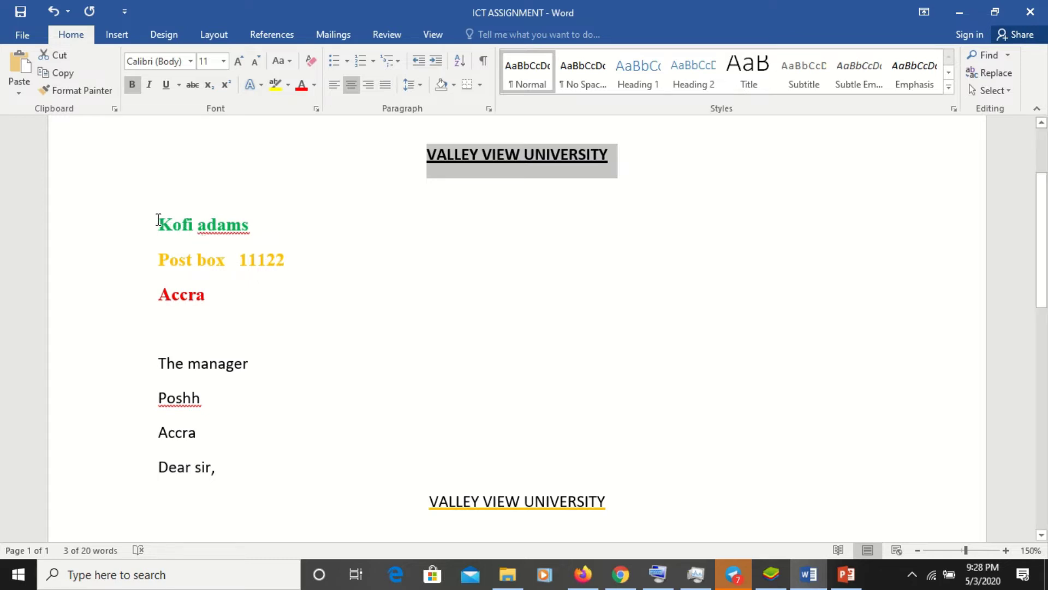
left_click_drag(158, 220, 218, 295)
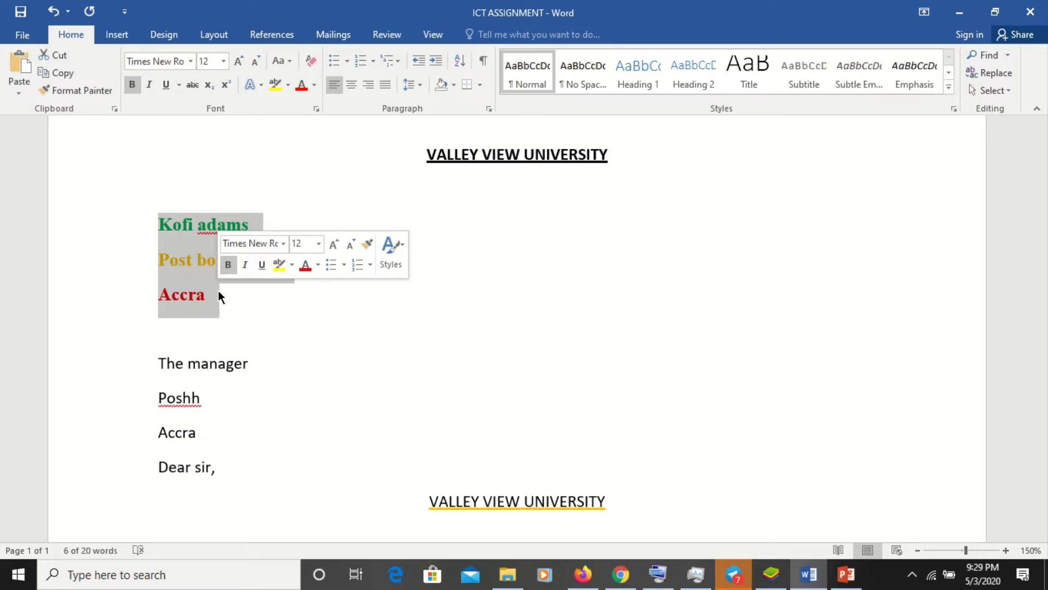
left_click(351, 371)
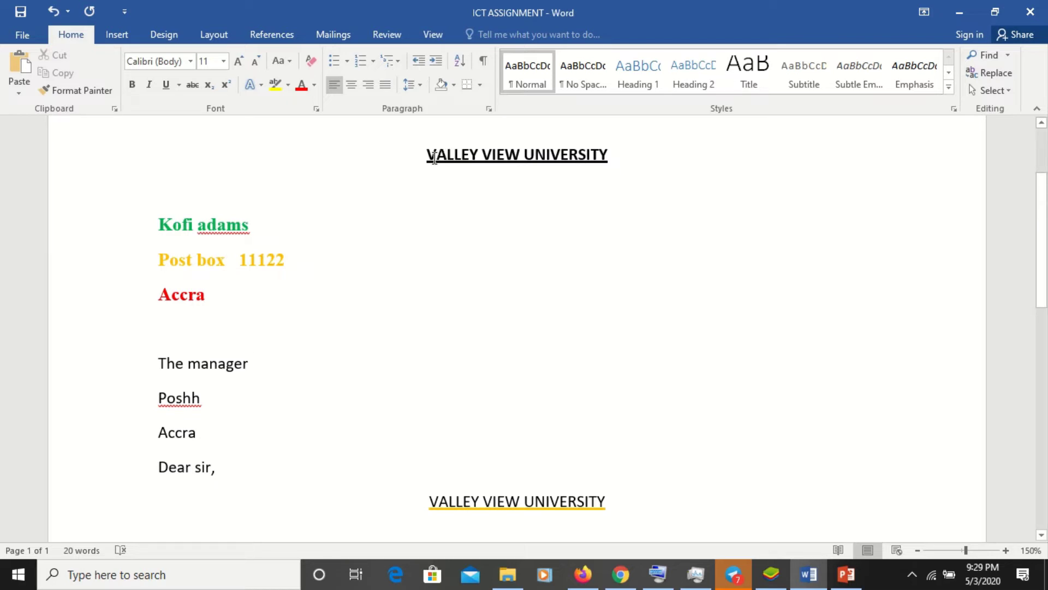
- Format the top VALLEY VIEW UNIVERSITY heading as 12-point Times New Roman
left_click_drag(434, 157, 601, 155)
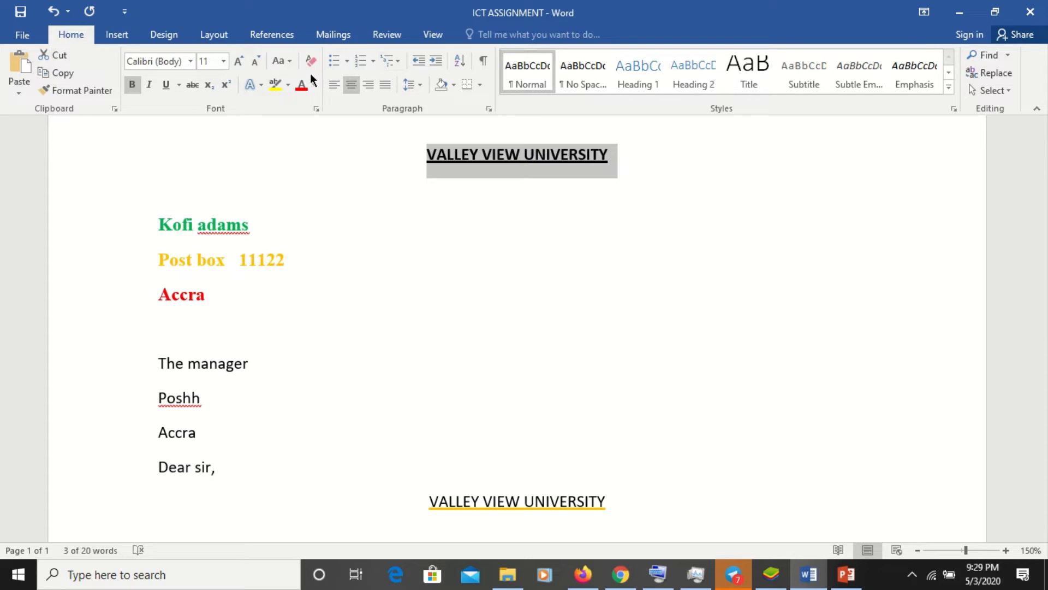
left_click(189, 63)
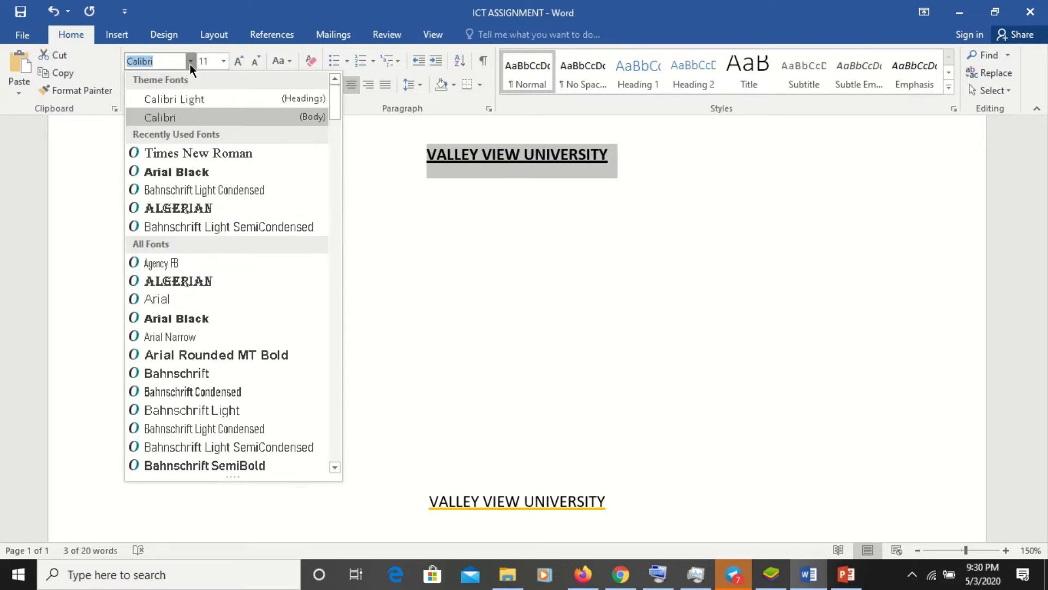
left_click(212, 153)
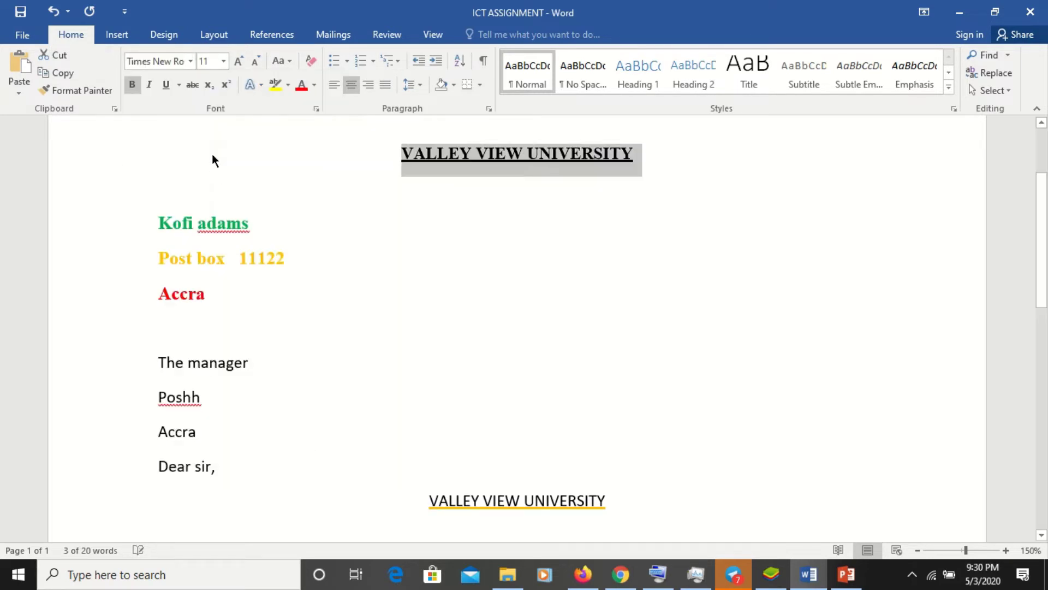
left_click(223, 60)
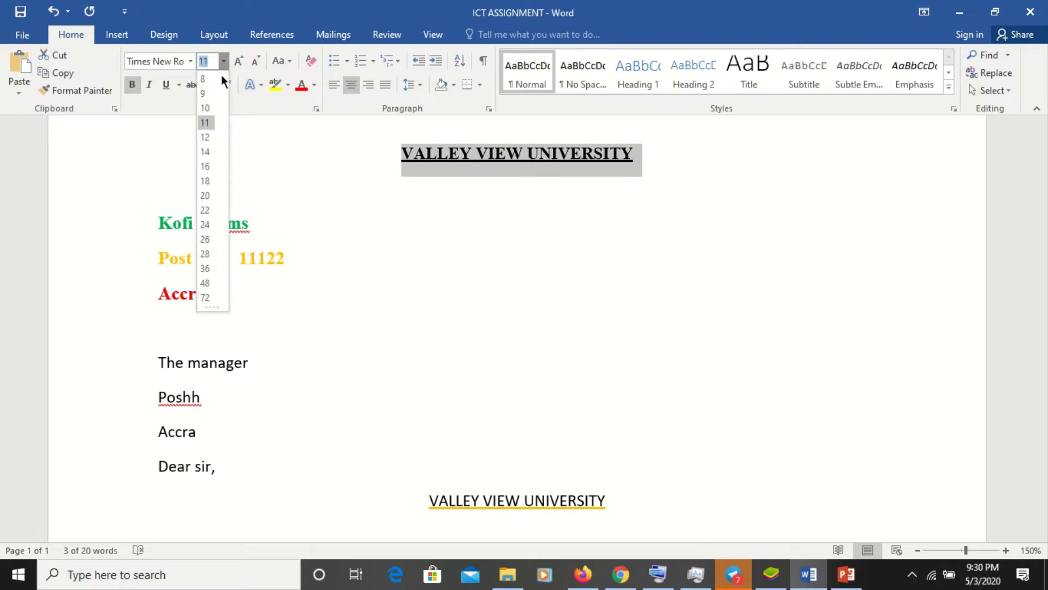
left_click(213, 135)
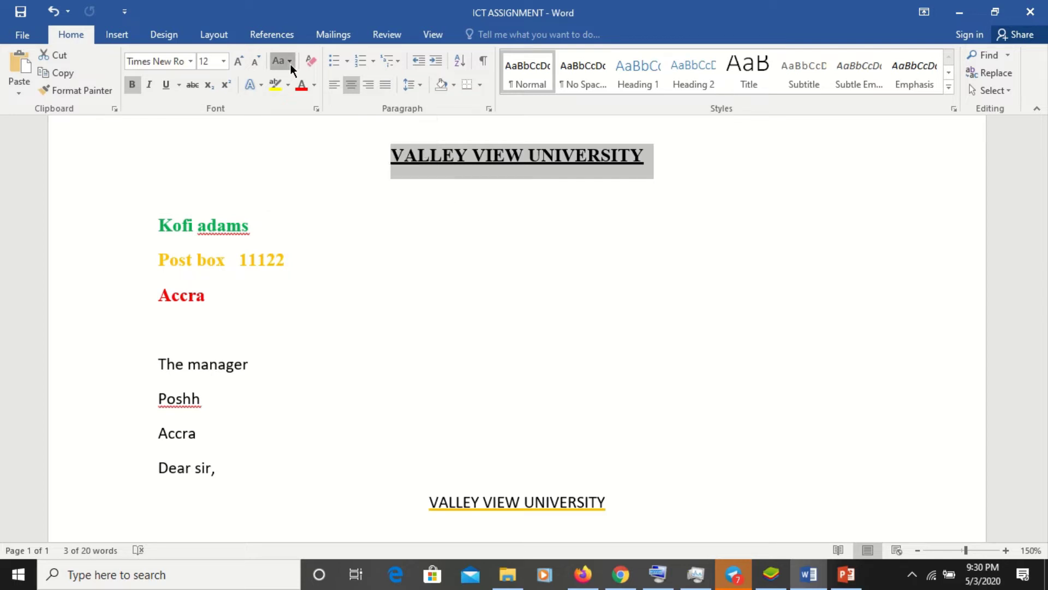
left_click(290, 61)
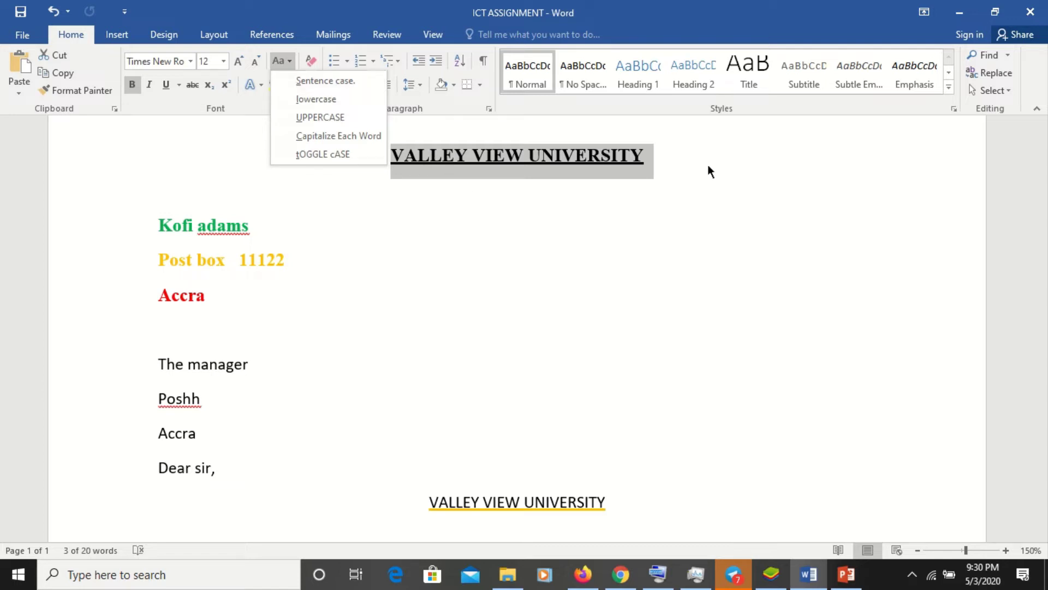
- Type the word 'computer' after the period at the end of the top heading
left_click(671, 155)
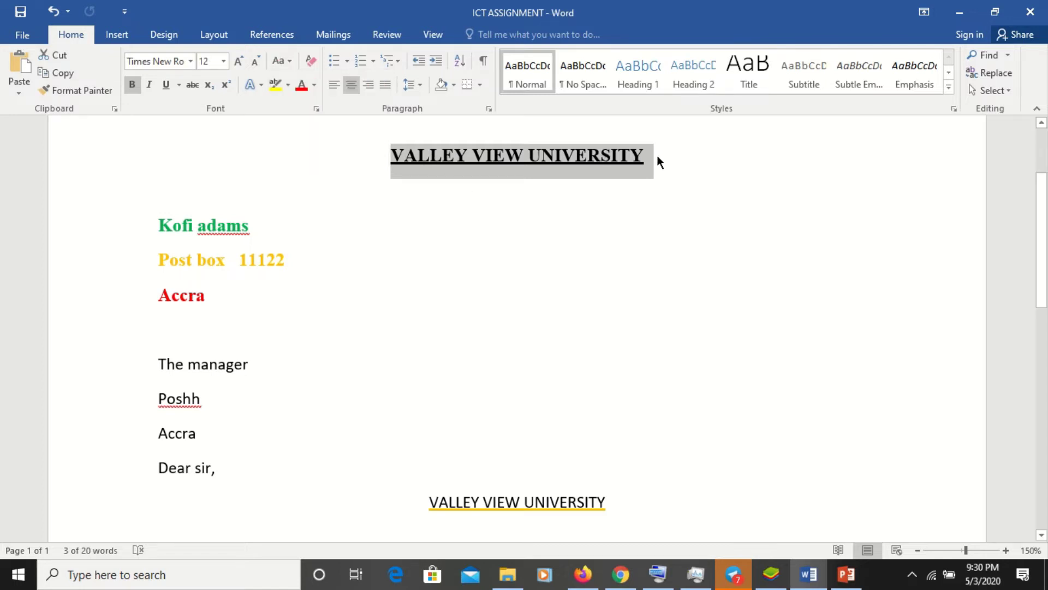
left_click(658, 158)
type(". ")
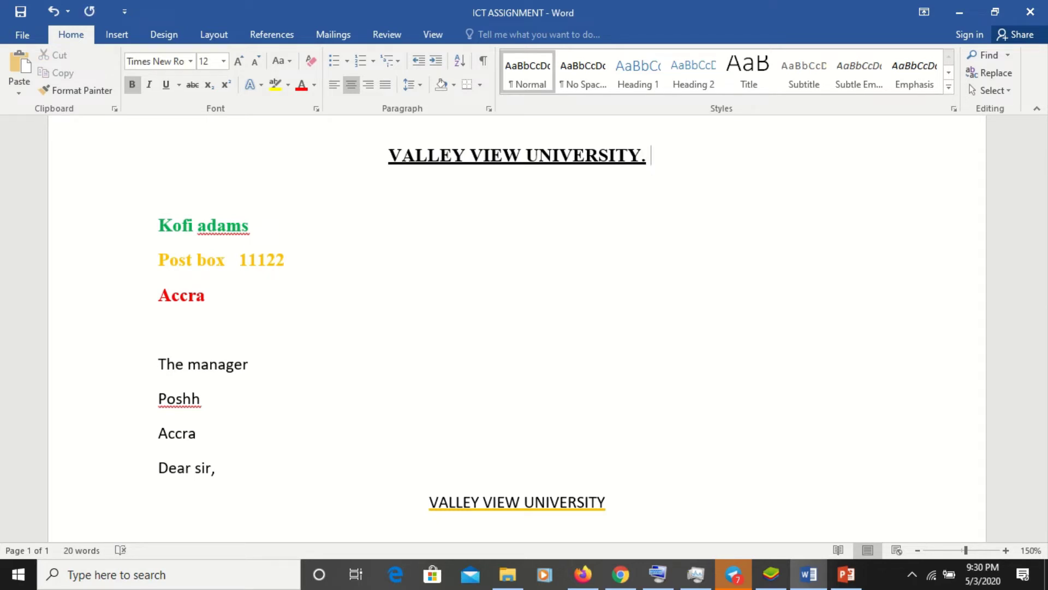
type("dh")
key("BackSpace")
key("BackSpace")
key("BackSpace")
type("com")
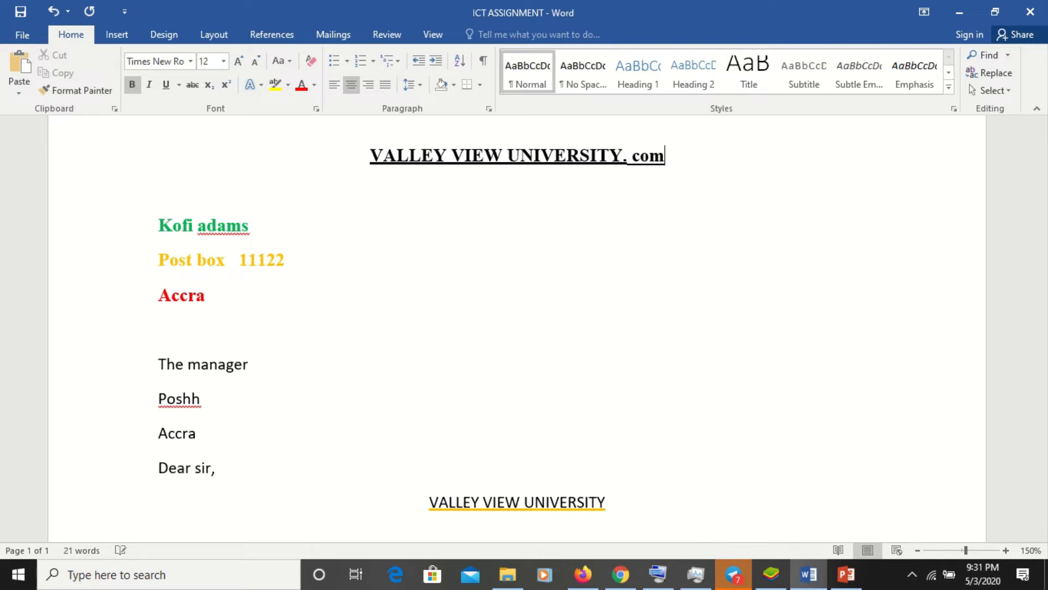
type("ut")
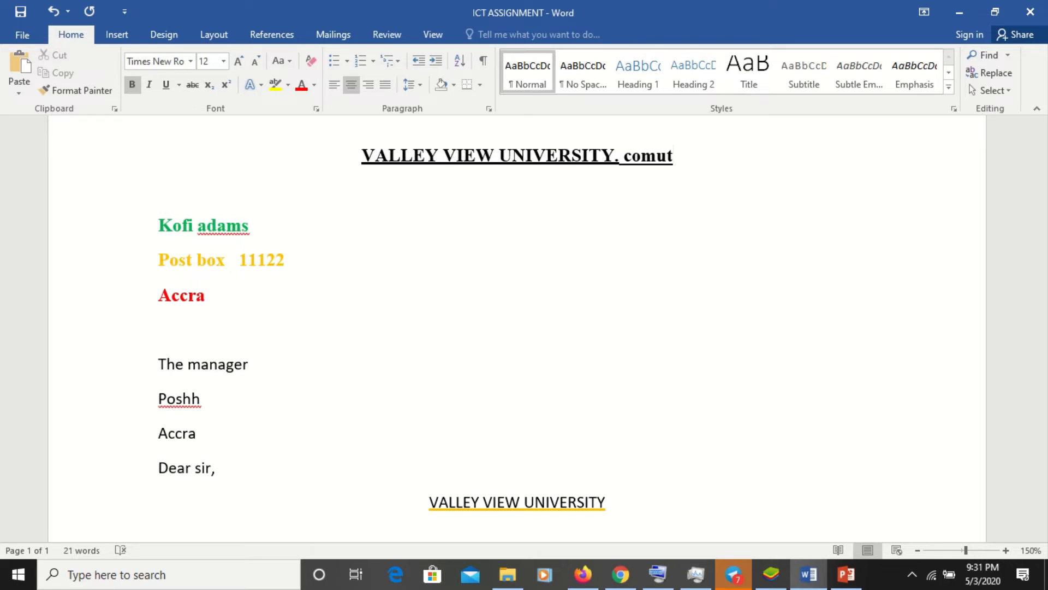
key("BackSpace")
key("BackSpace")
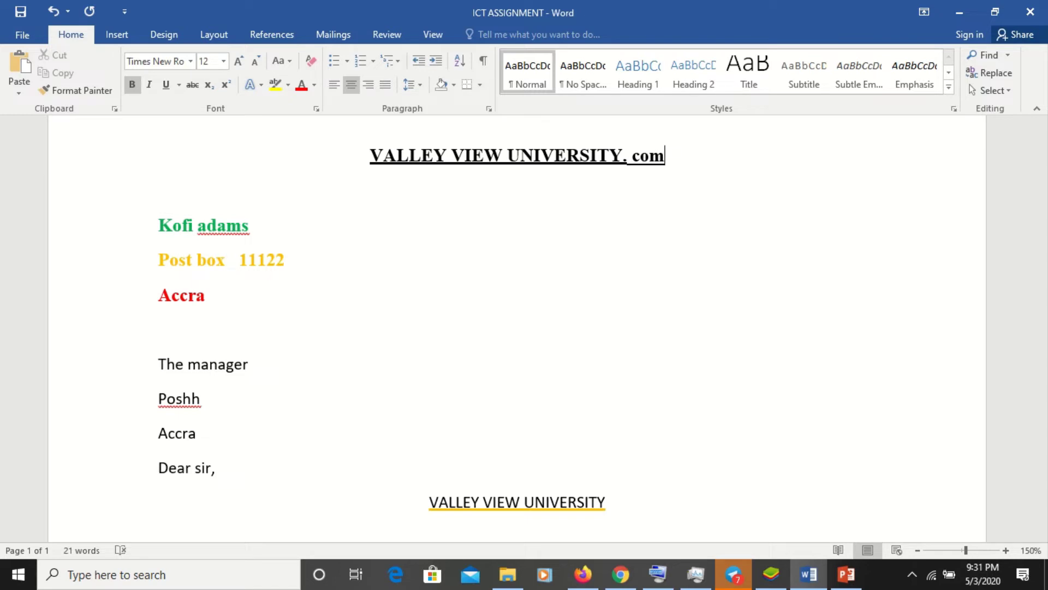
type("p")
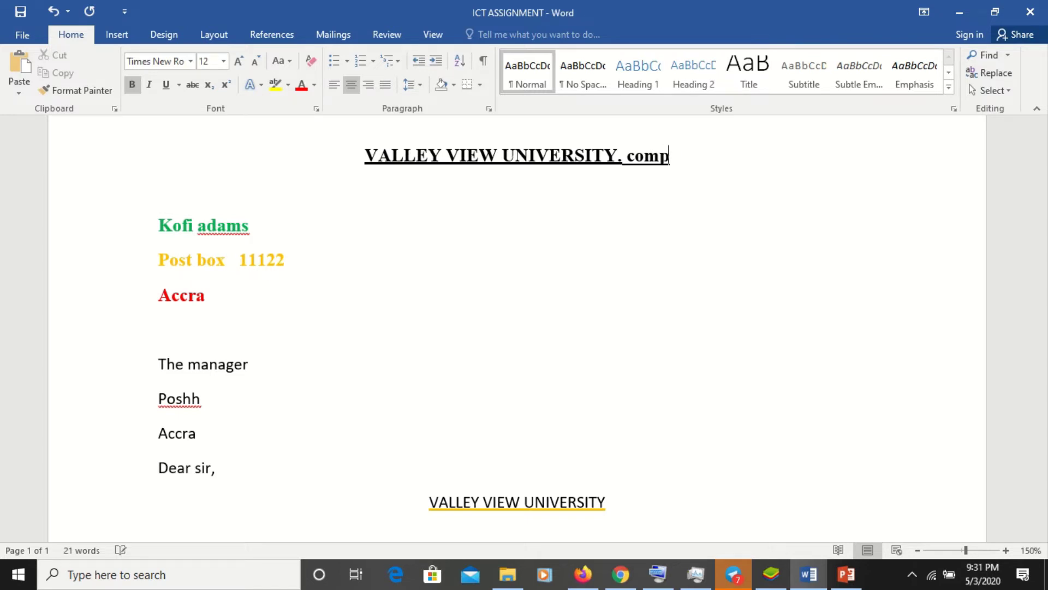
type("ute")
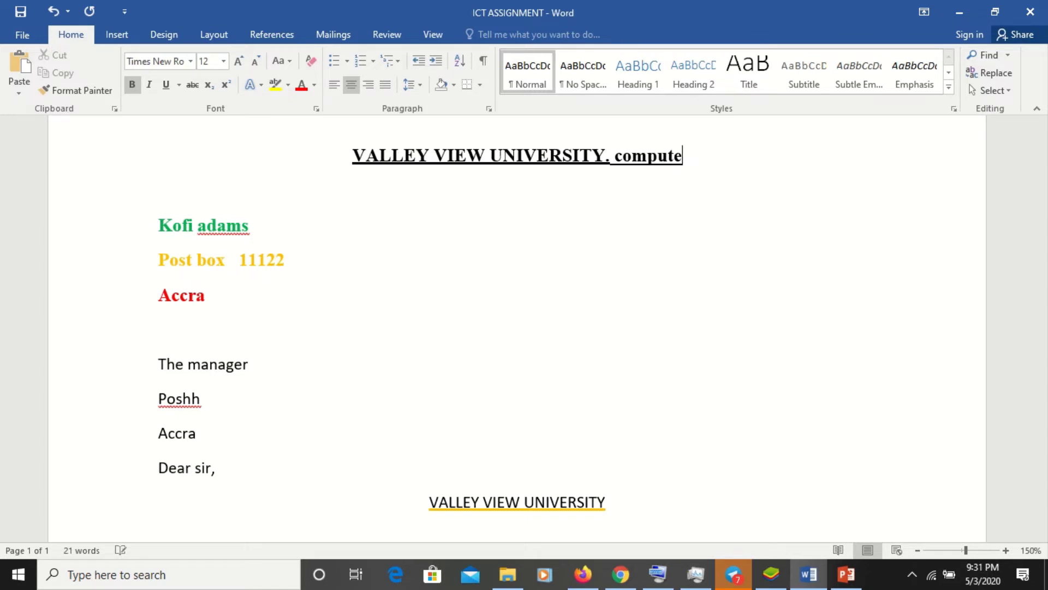
type("r")
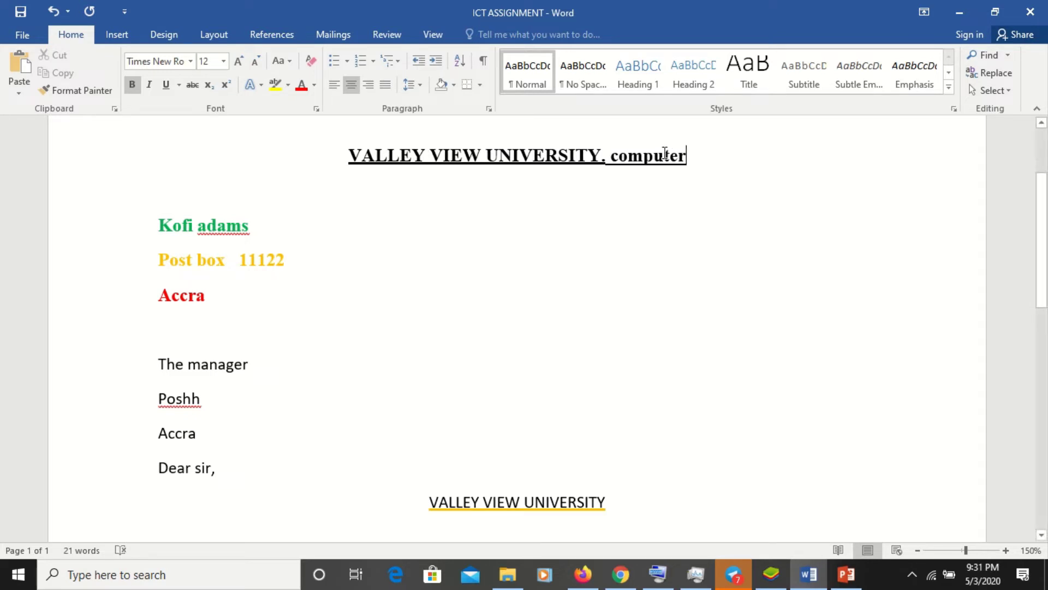
left_click(606, 156)
key("BackSpace")
- Remove the underline from the newly added word 'computer'
left_click_drag(610, 156, 700, 165)
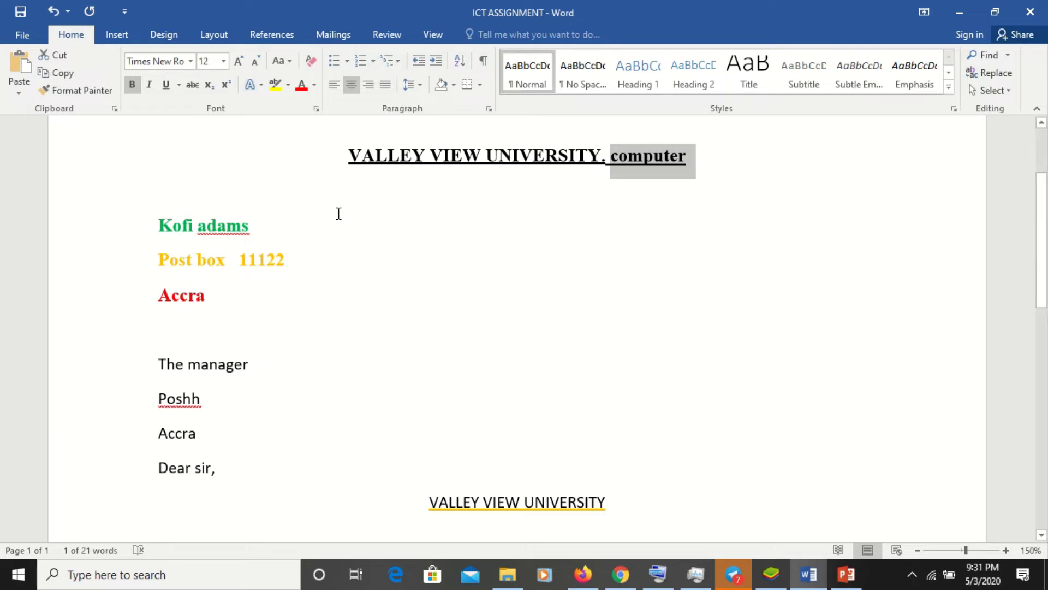
key("ctrl+u")
left_click(323, 250)
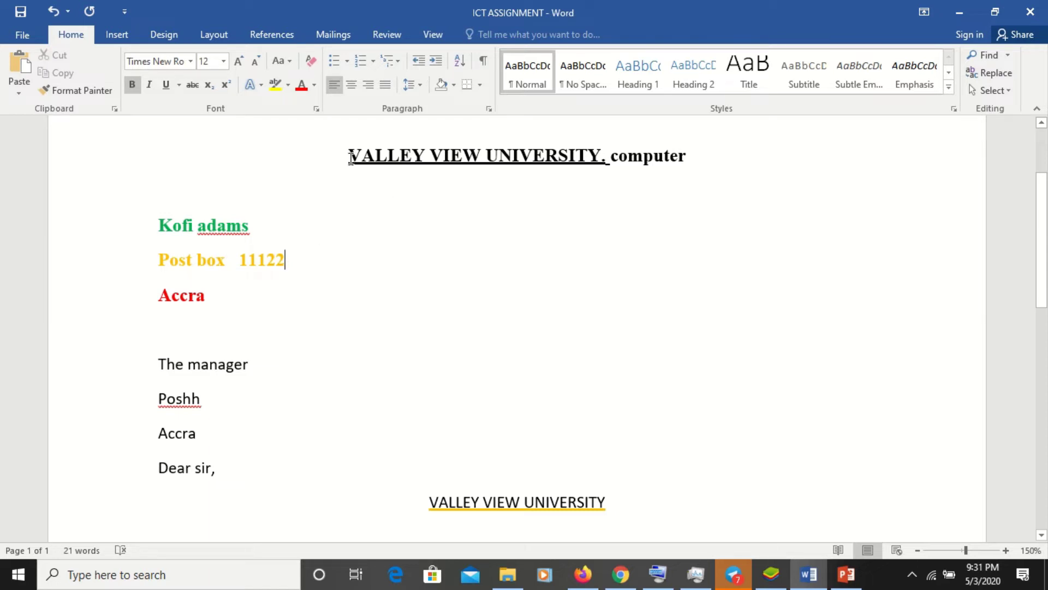
- Apply Sentence case to the whole heading line, giving 'Valley view university. Computer'
left_click_drag(350, 158, 658, 152)
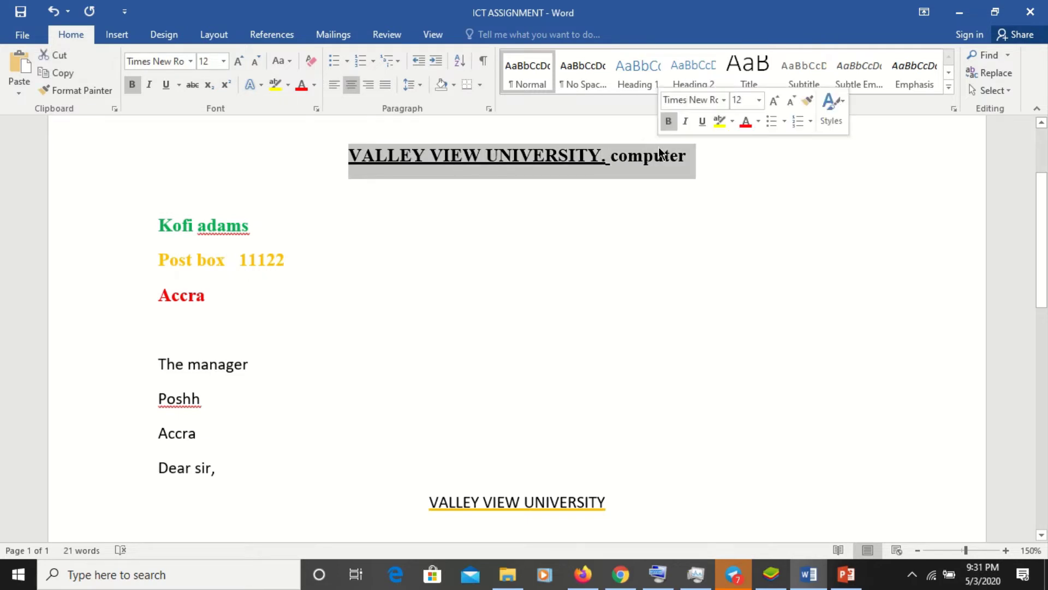
left_click(294, 61)
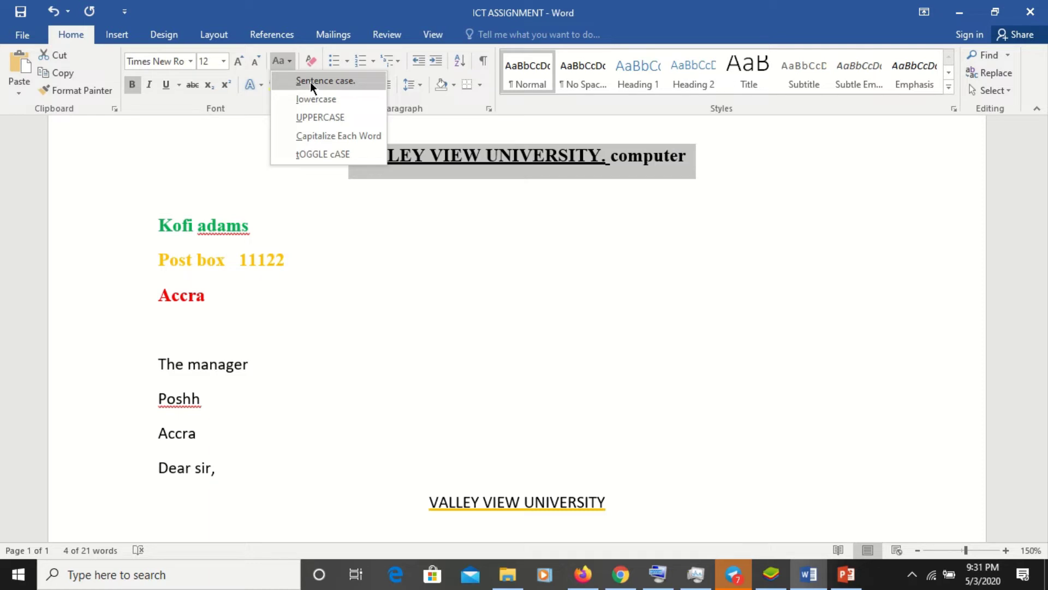
left_click(310, 81)
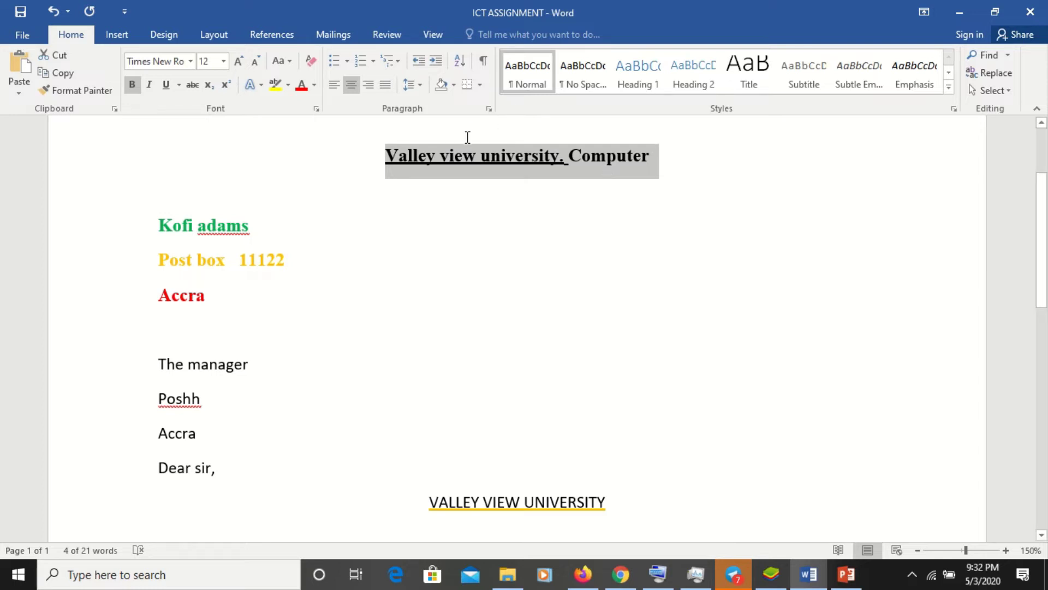
left_click(293, 61)
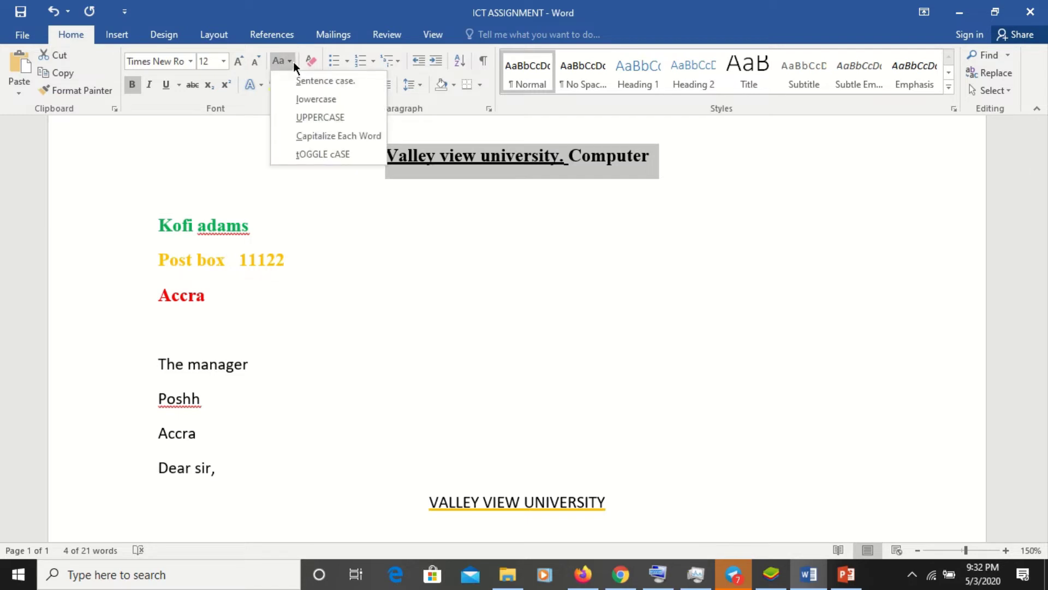
- Switch the heading to lowercase, then to UPPERCASE: 'VALLEY VIEW UNIVERSITY. COMPUTER'
left_click(319, 101)
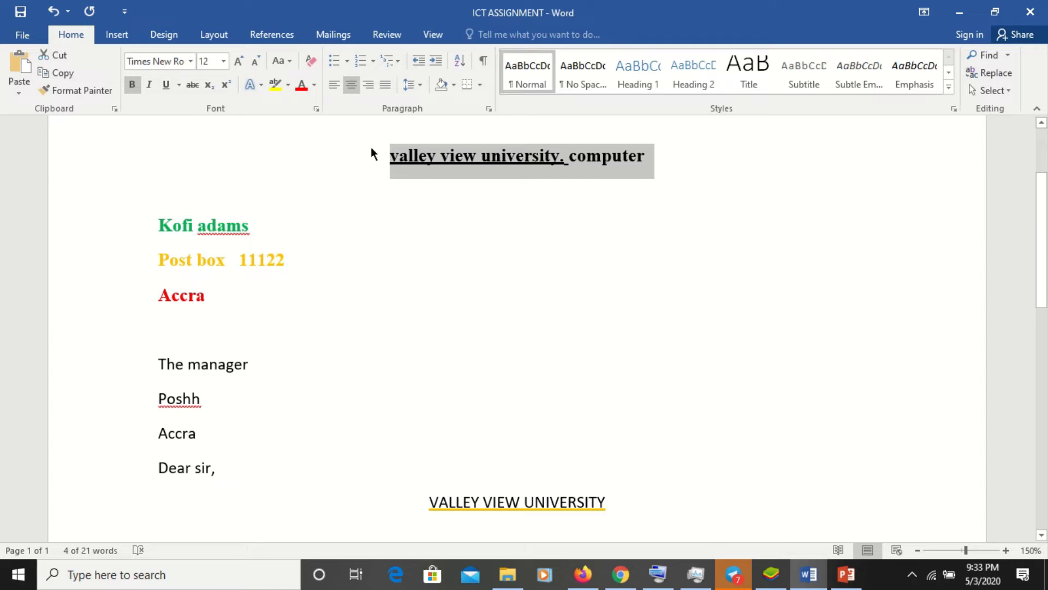
left_click(292, 62)
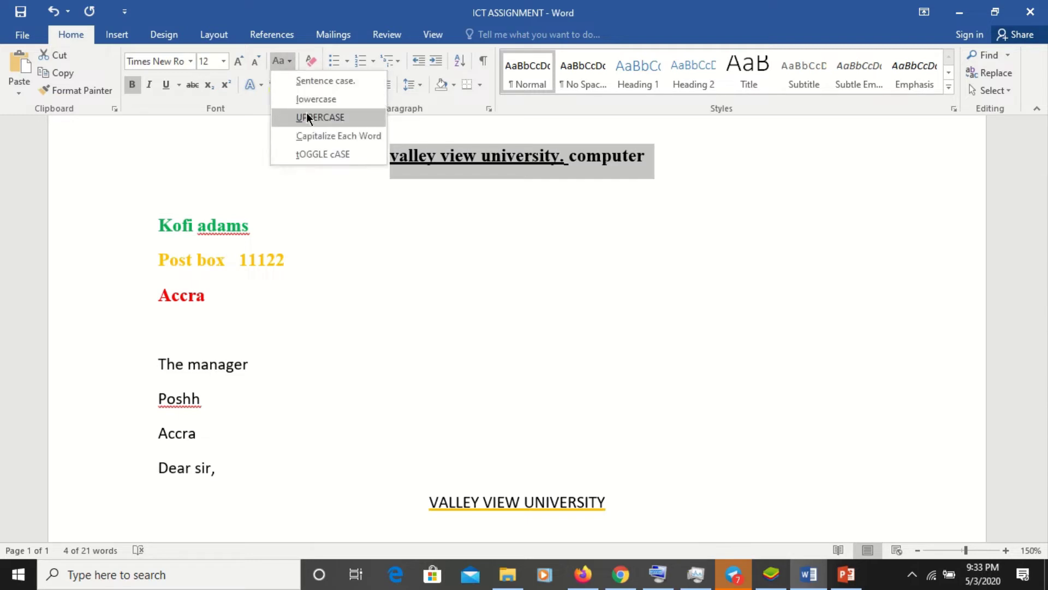
left_click(345, 123)
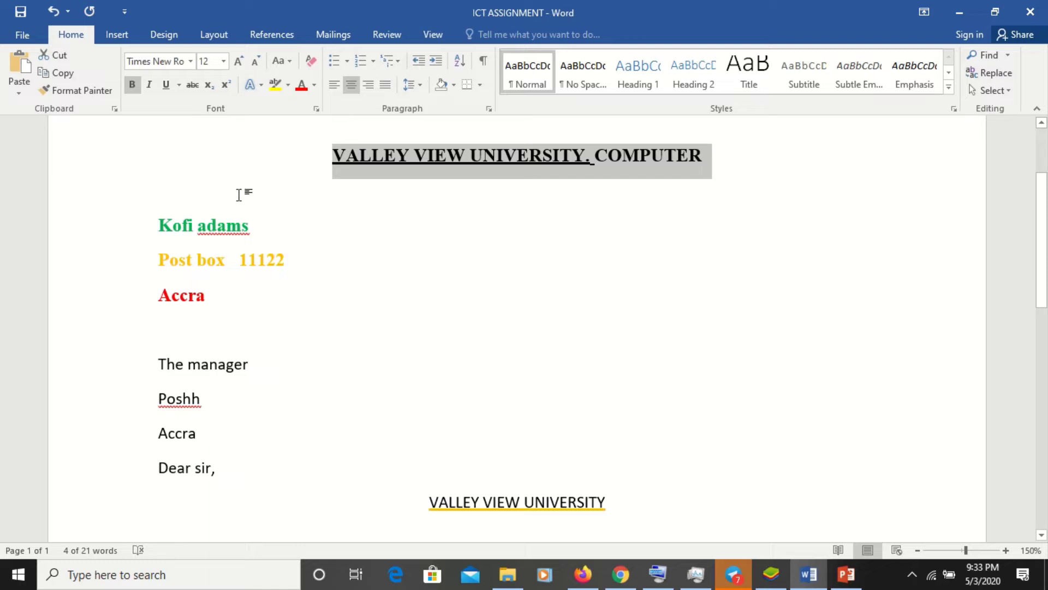
- Select the three sender lines and try lowercase, then UPPERCASE on them
left_click_drag(159, 218, 249, 277)
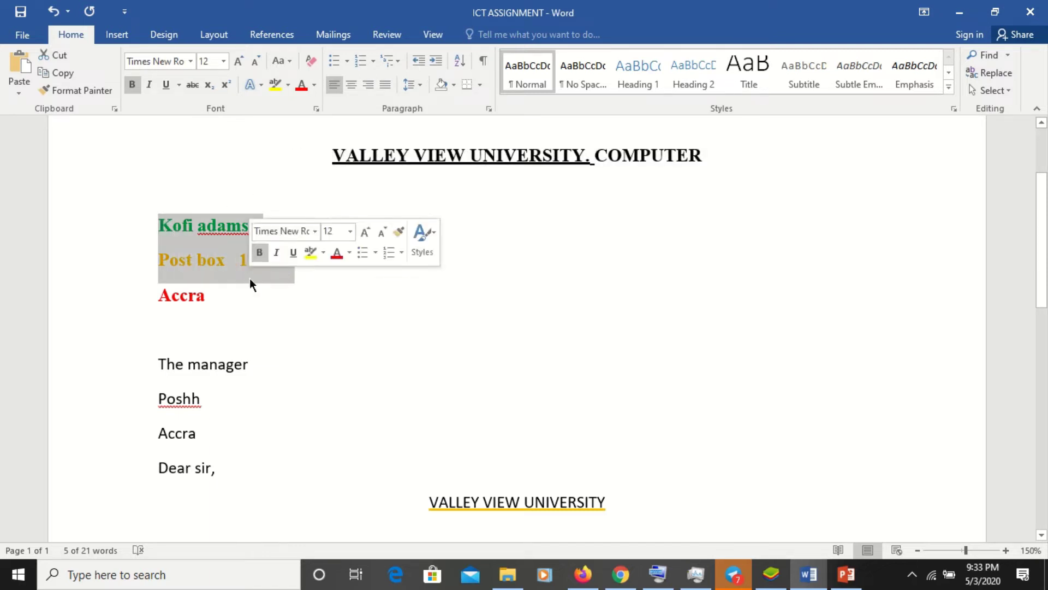
left_click(255, 295)
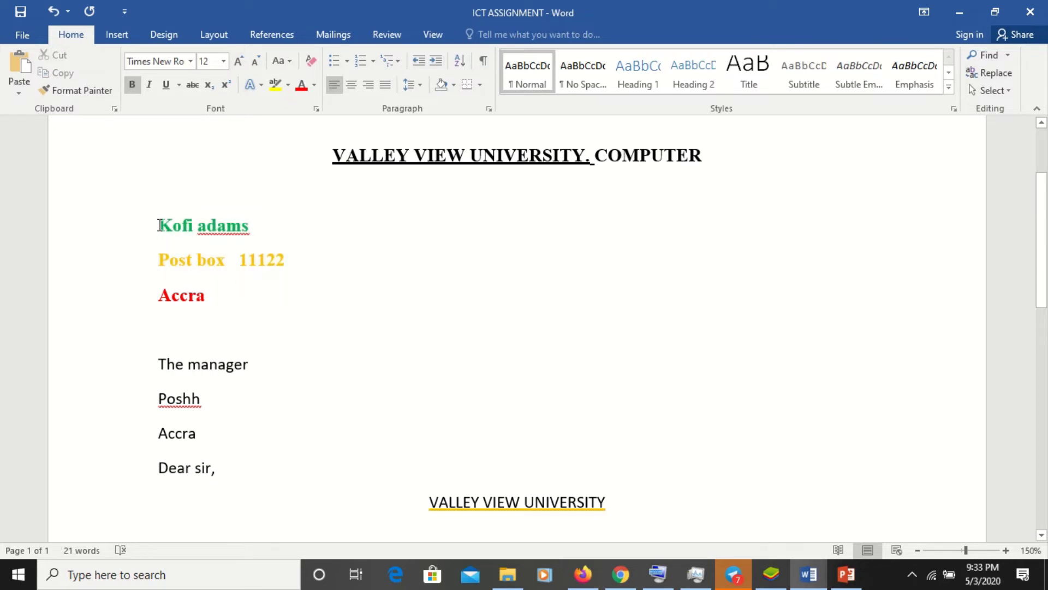
left_click_drag(160, 224, 218, 295)
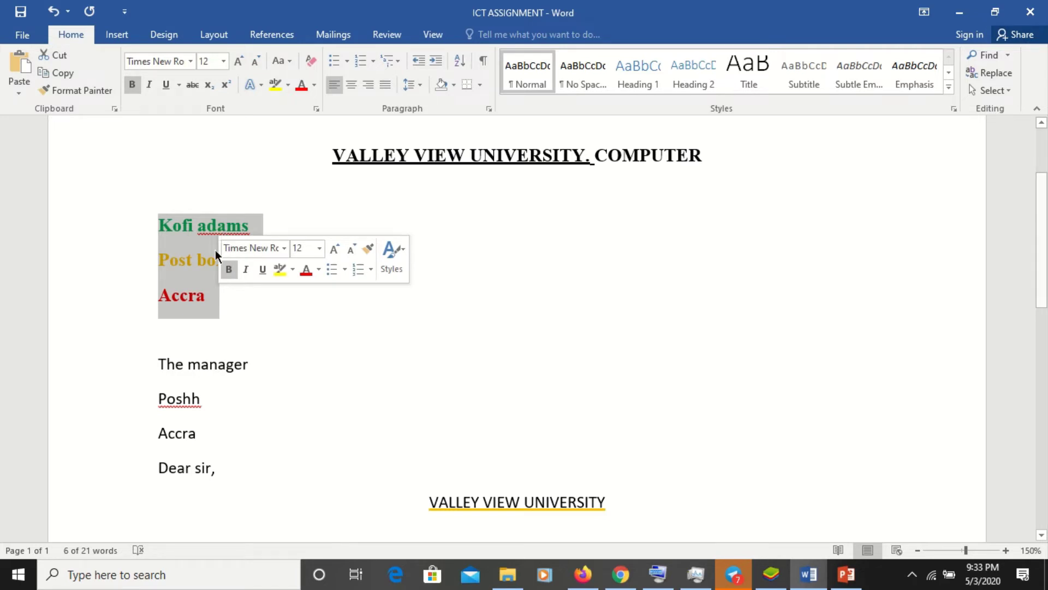
left_click(292, 324)
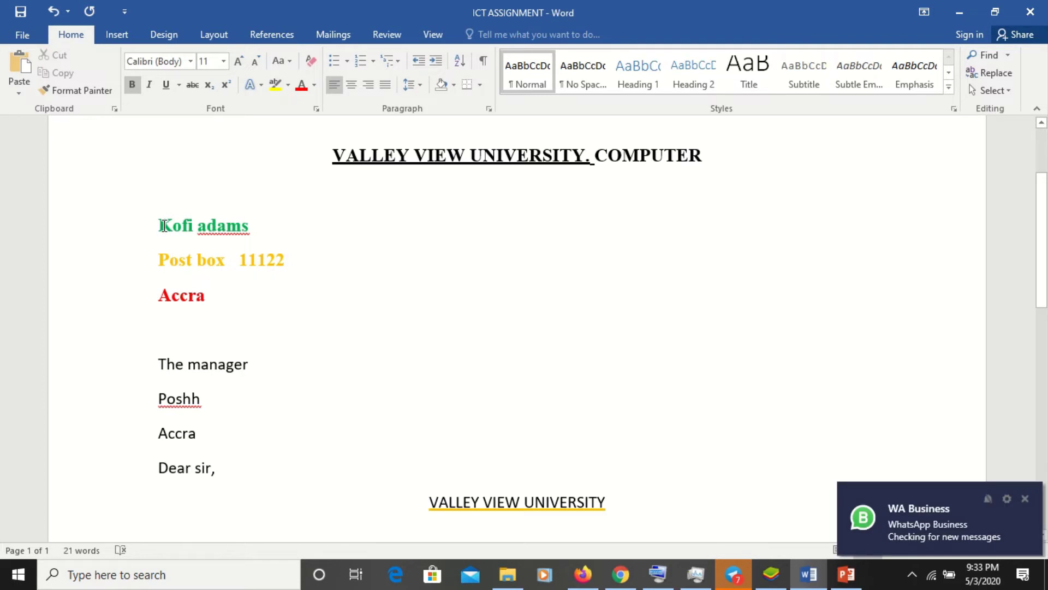
left_click_drag(164, 225, 218, 296)
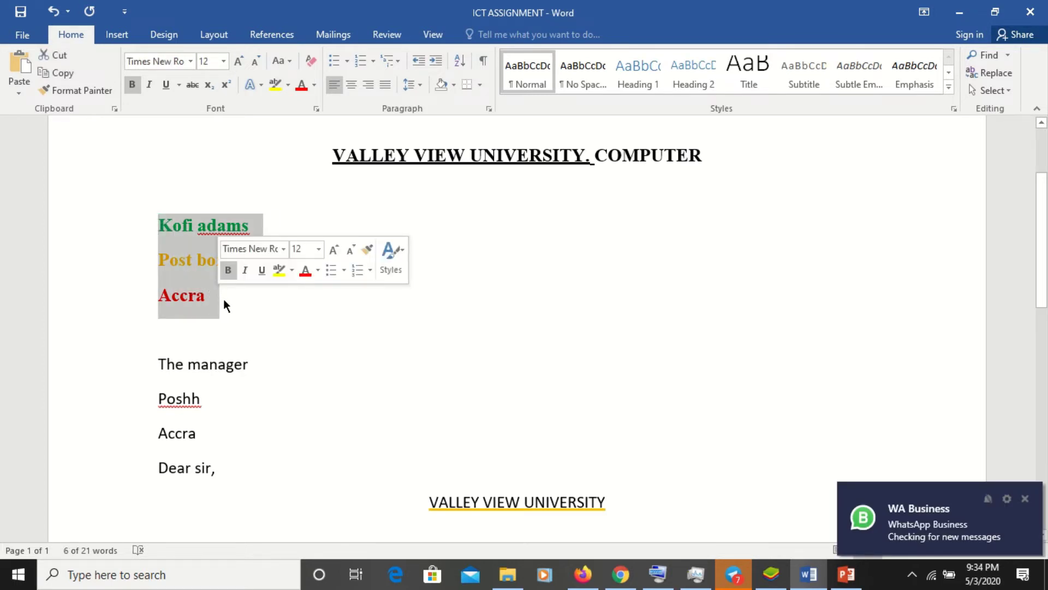
left_click(289, 62)
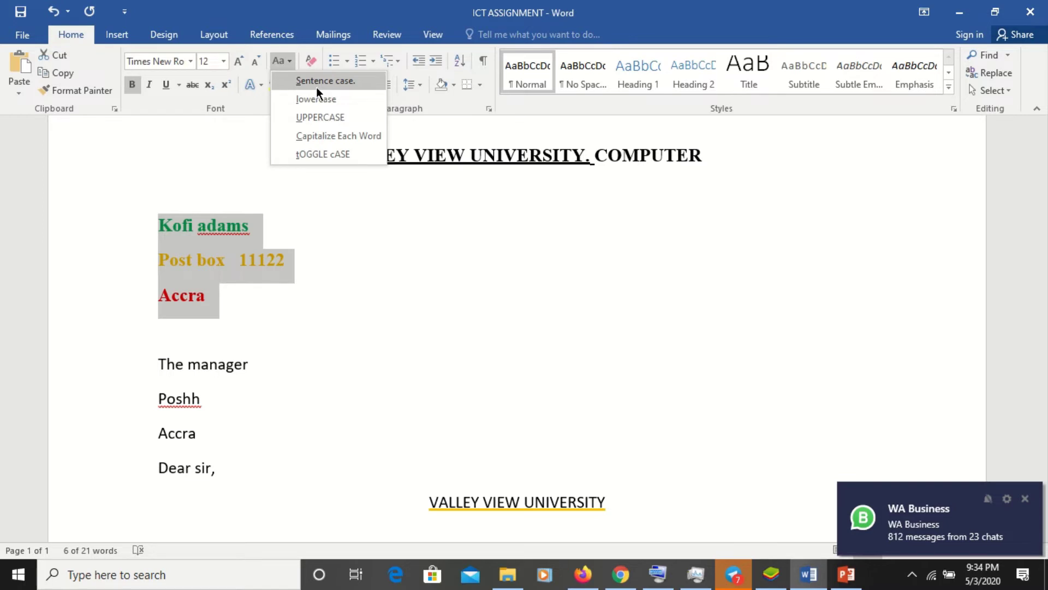
left_click(320, 100)
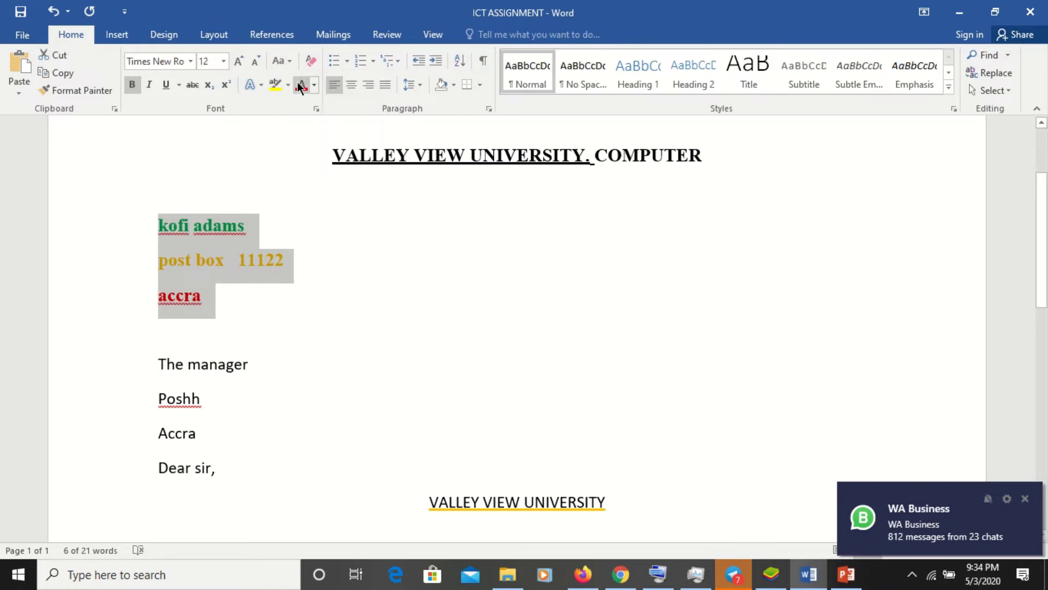
left_click(290, 62)
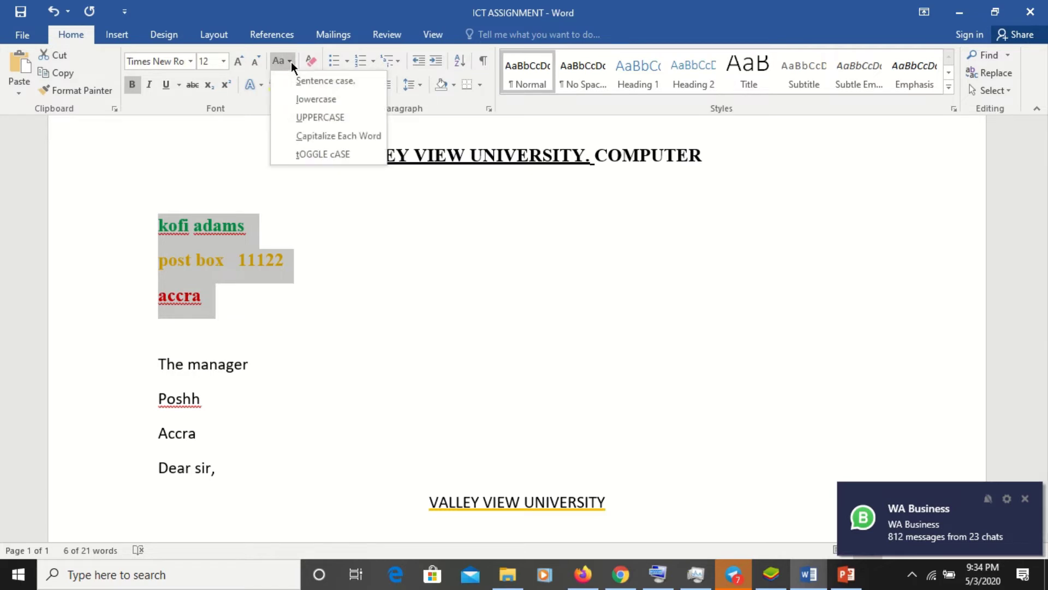
left_click(309, 112)
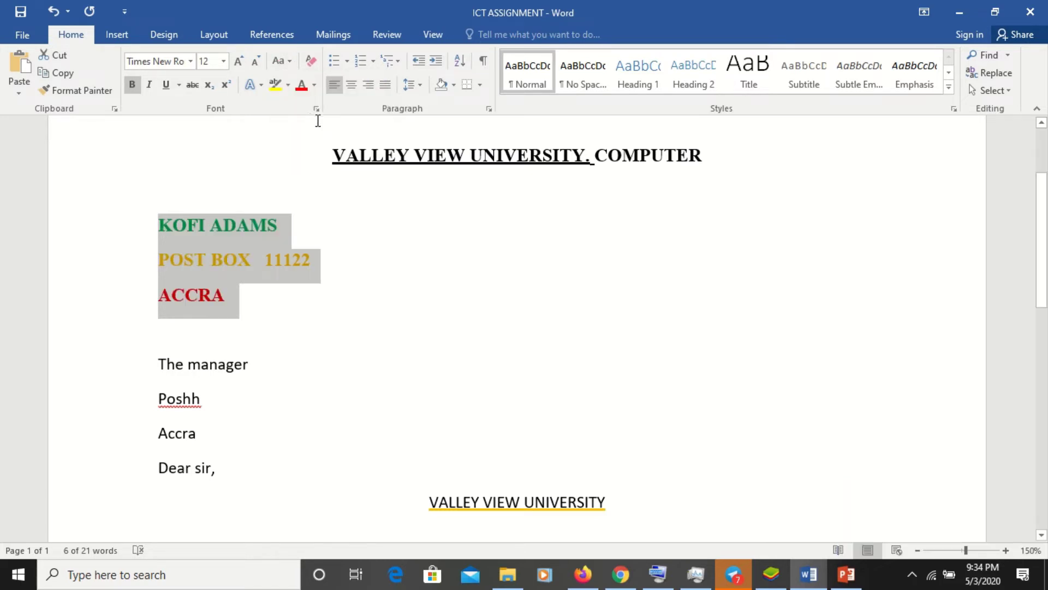
- Apply Capitalize Each Word to the three sender lines
left_click(291, 61)
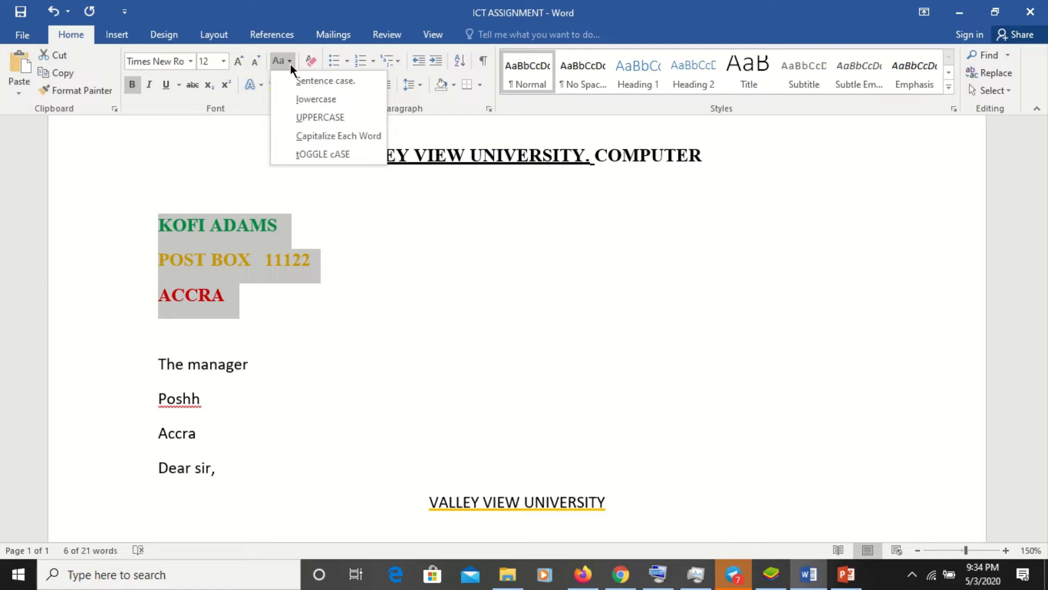
left_click(311, 141)
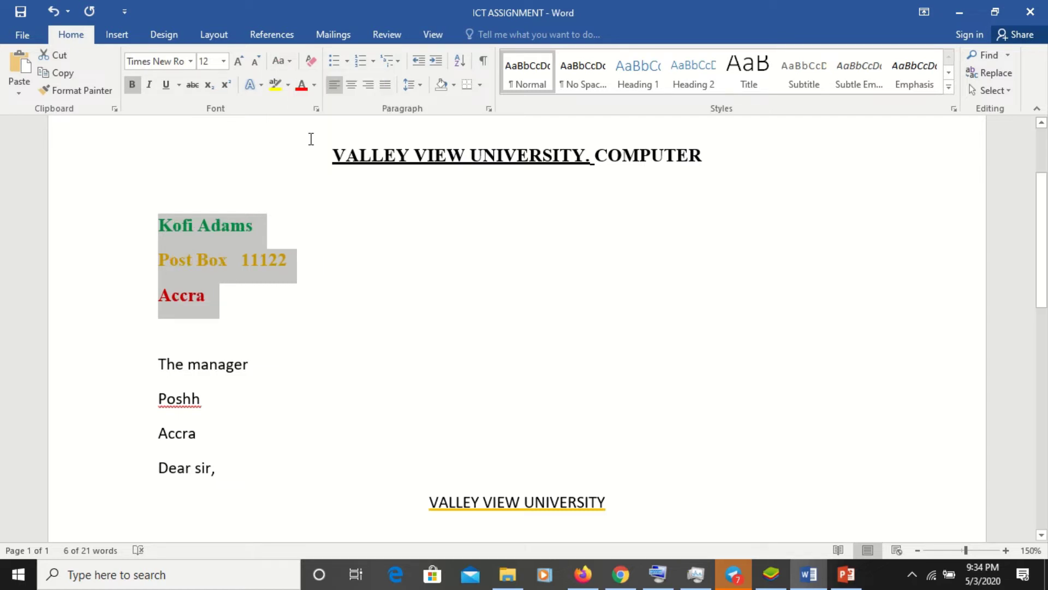
left_click(225, 237)
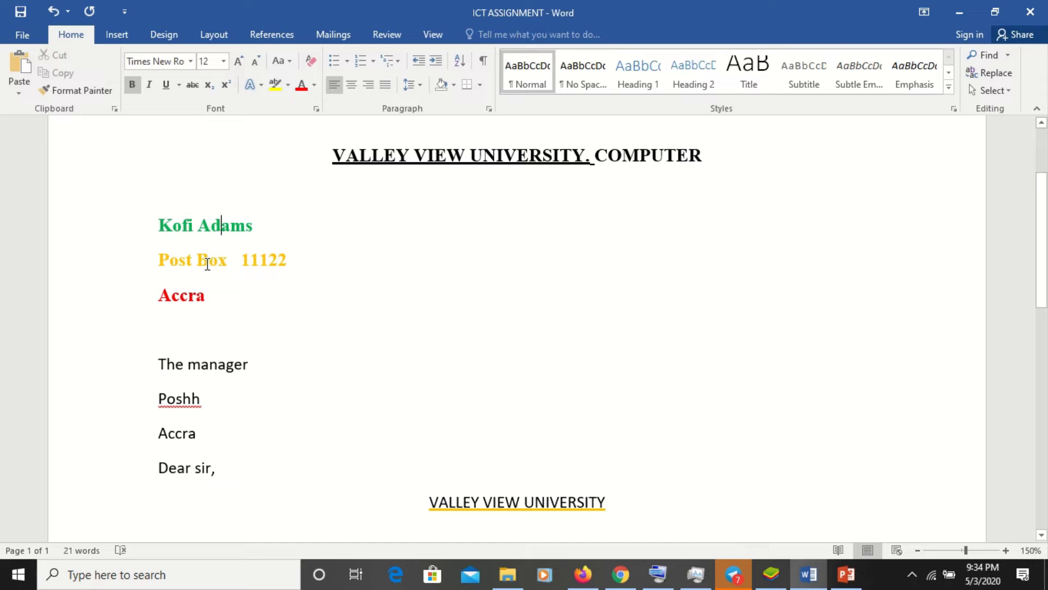
left_click_drag(157, 215, 218, 302)
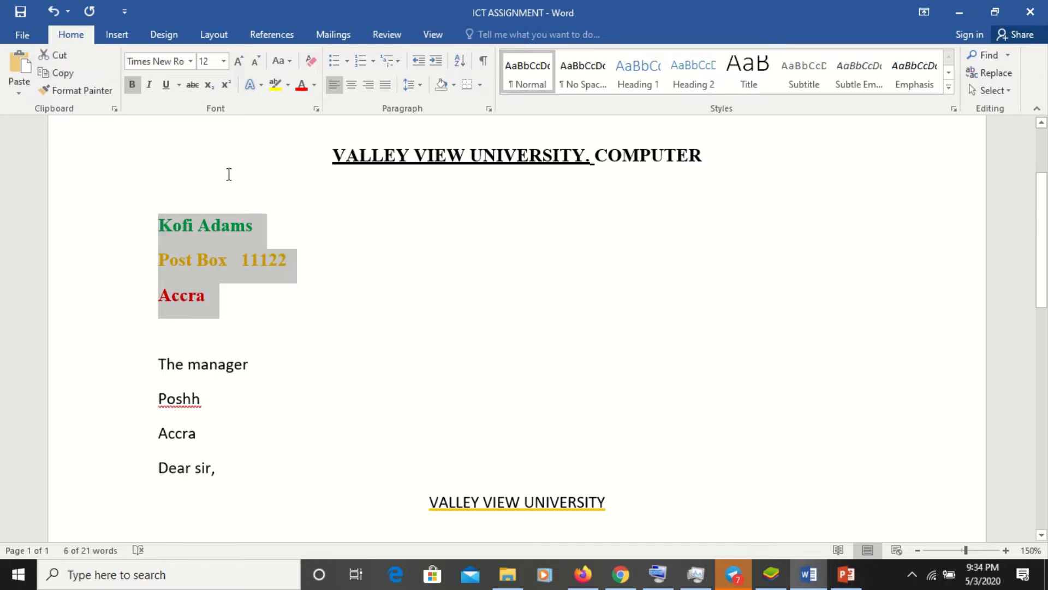
left_click(180, 197)
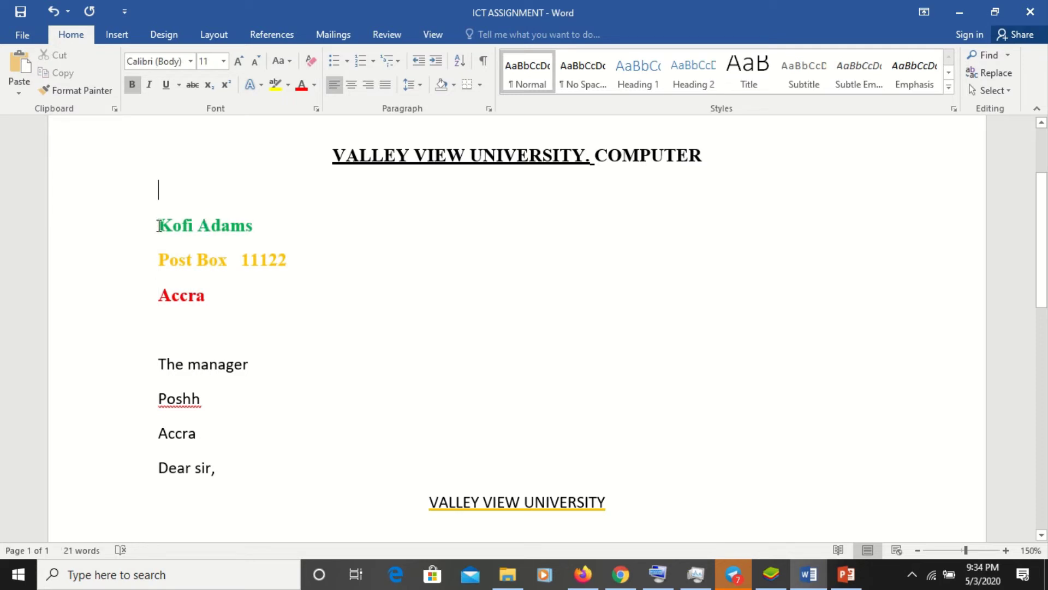
- Apply tOGGLE cASE to the sender's name line only
left_click_drag(158, 225, 267, 226)
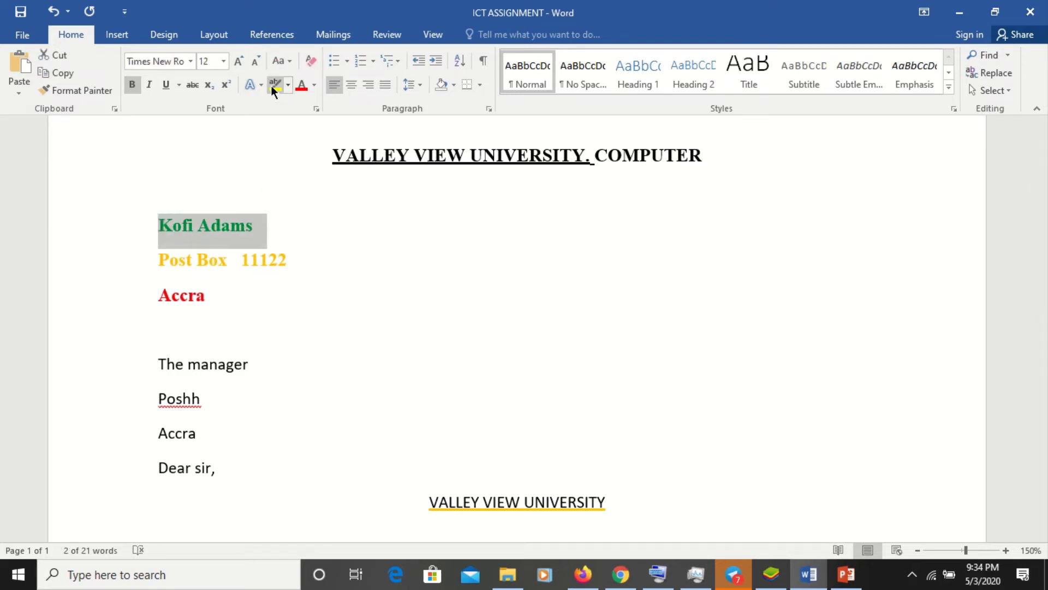
left_click(289, 61)
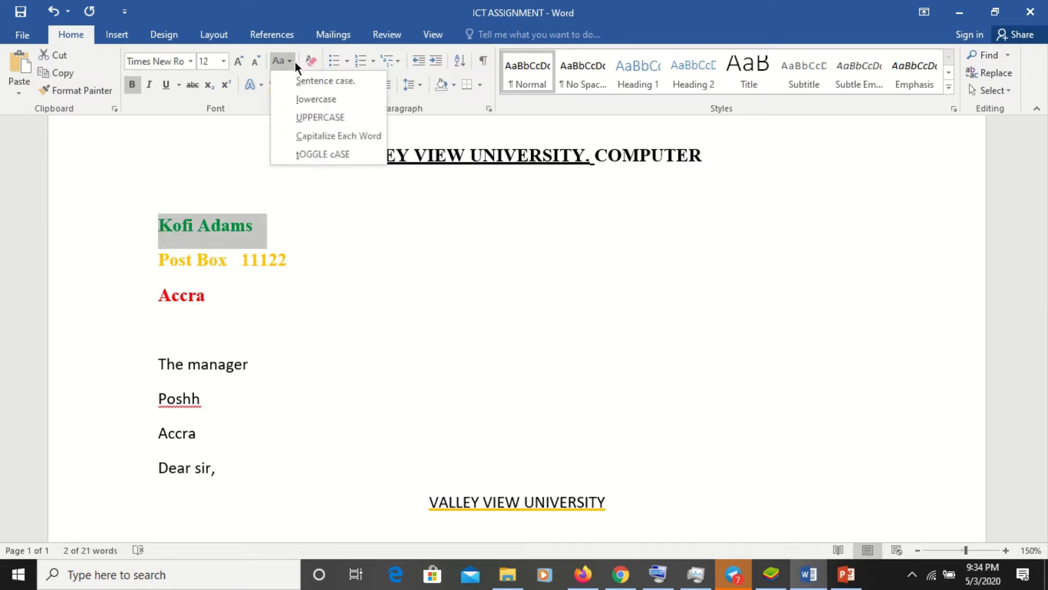
left_click(325, 155)
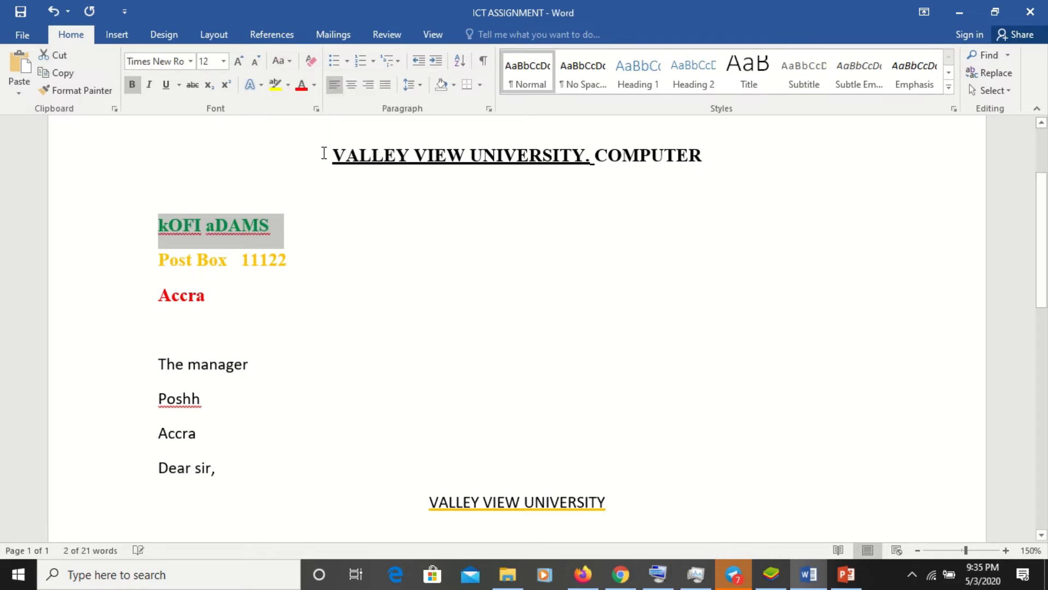
left_click(239, 266)
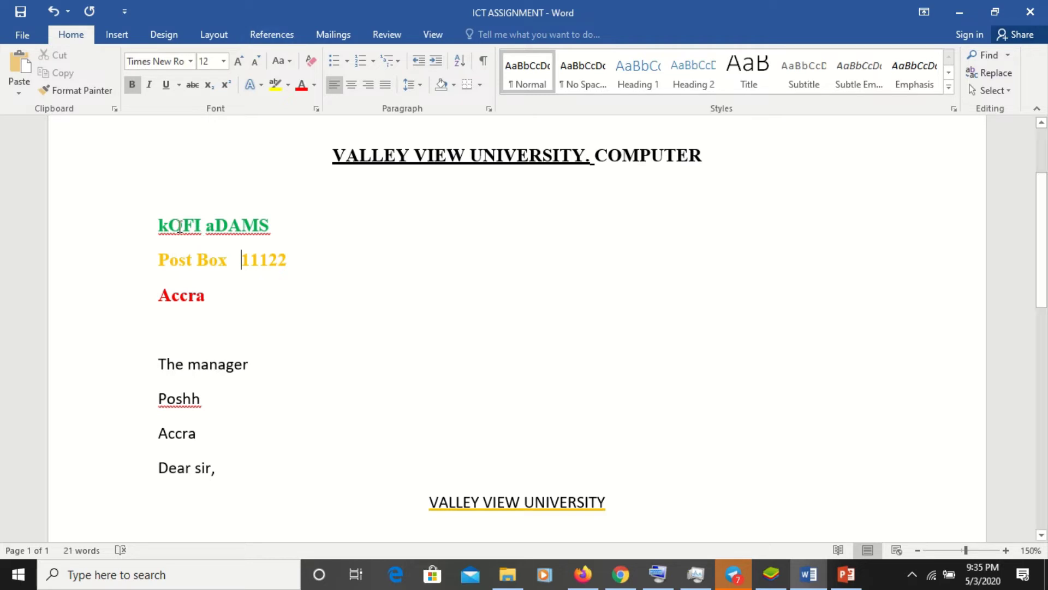
left_click_drag(159, 224, 240, 295)
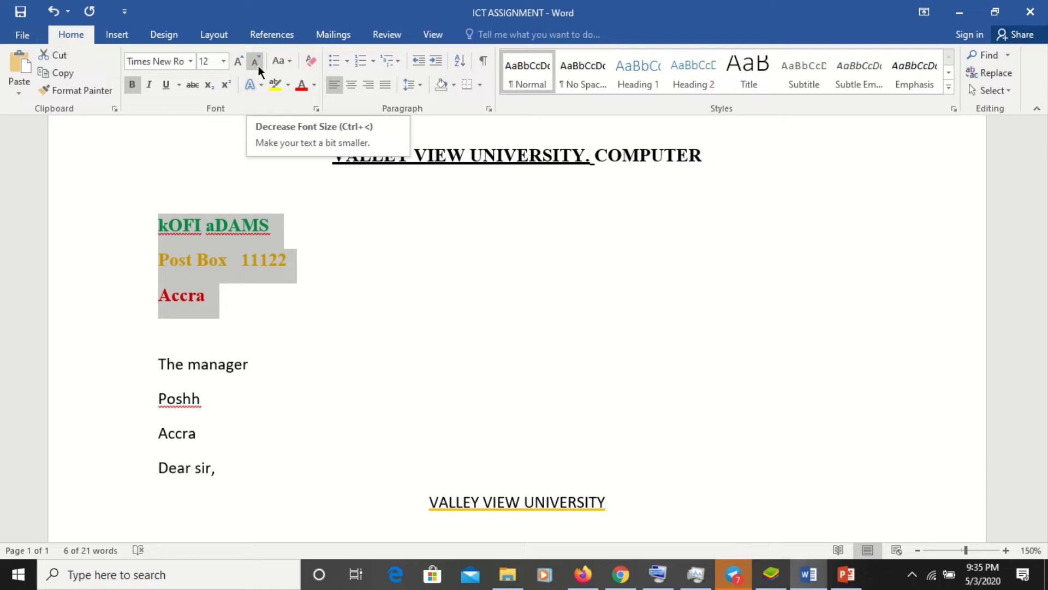
left_click(256, 64)
left_click(257, 64)
left_click(256, 64)
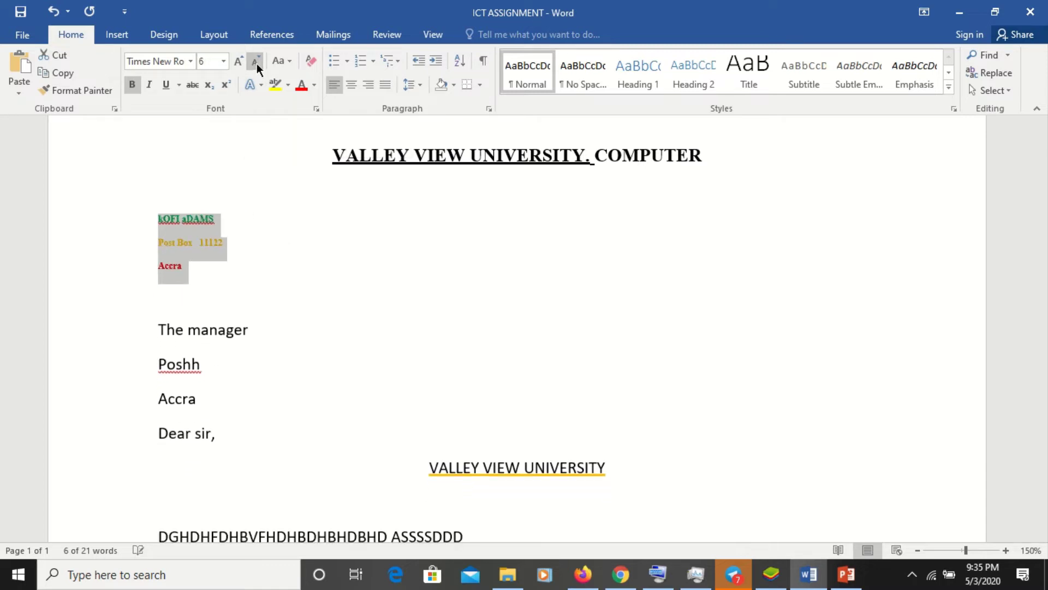
left_click(256, 63)
left_click(256, 64)
left_click(257, 64)
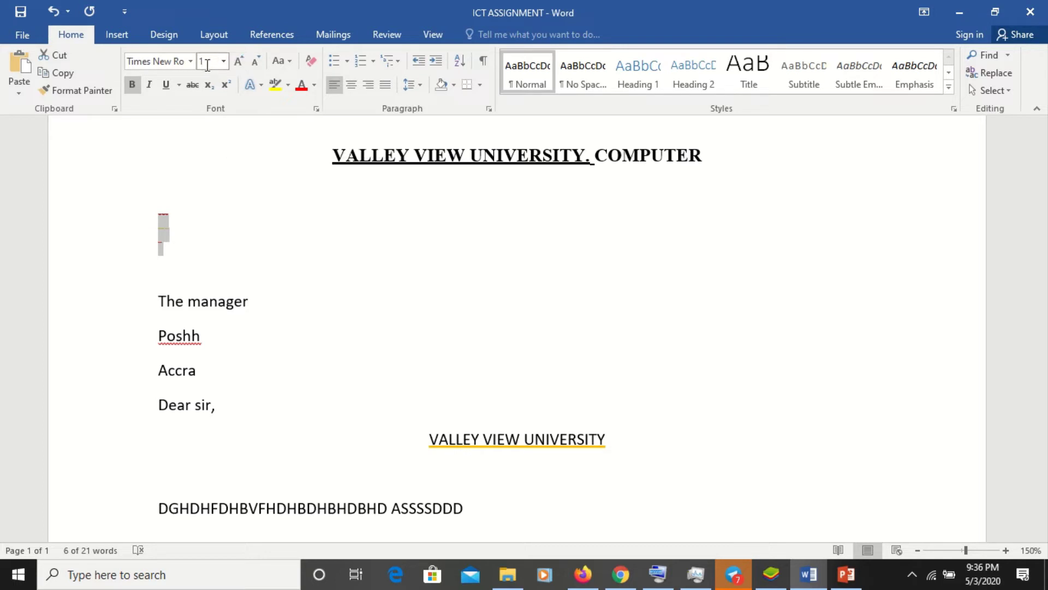
left_click(238, 61)
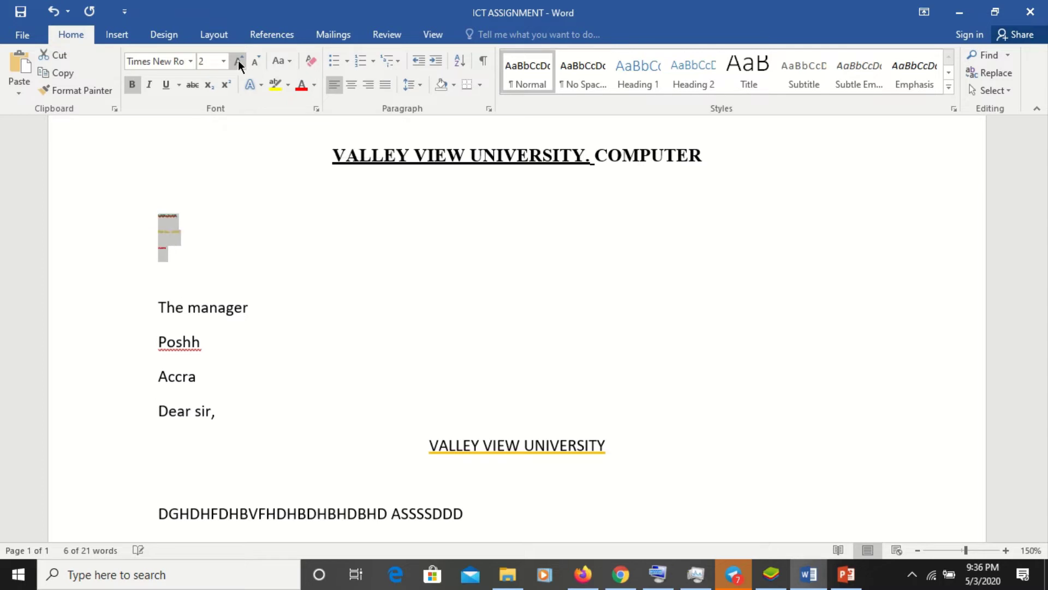
left_click(237, 61)
left_click(238, 61)
left_click(238, 61)
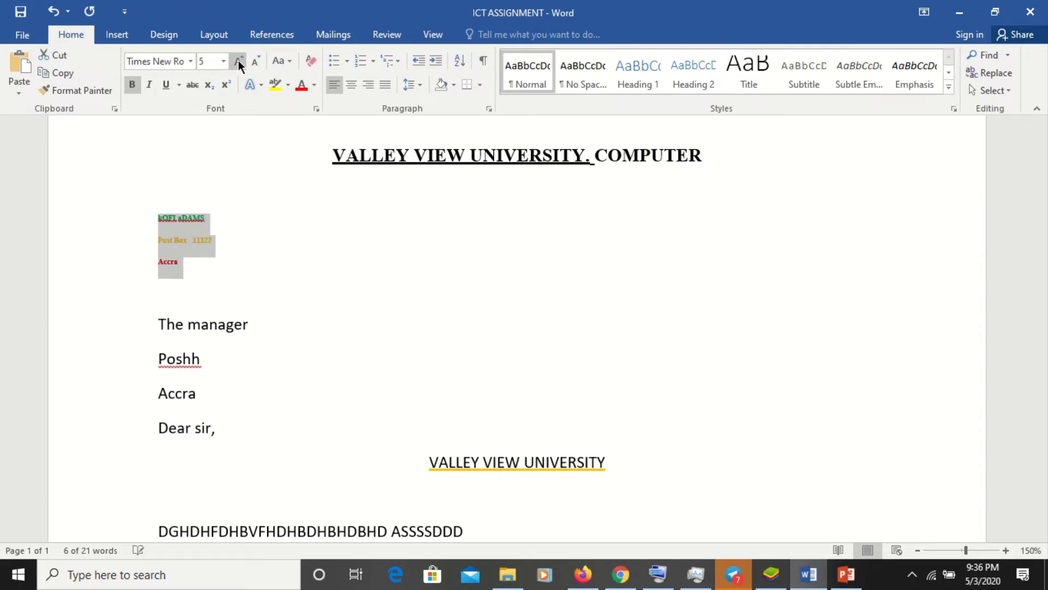
left_click(237, 61)
left_click(237, 62)
left_click(237, 61)
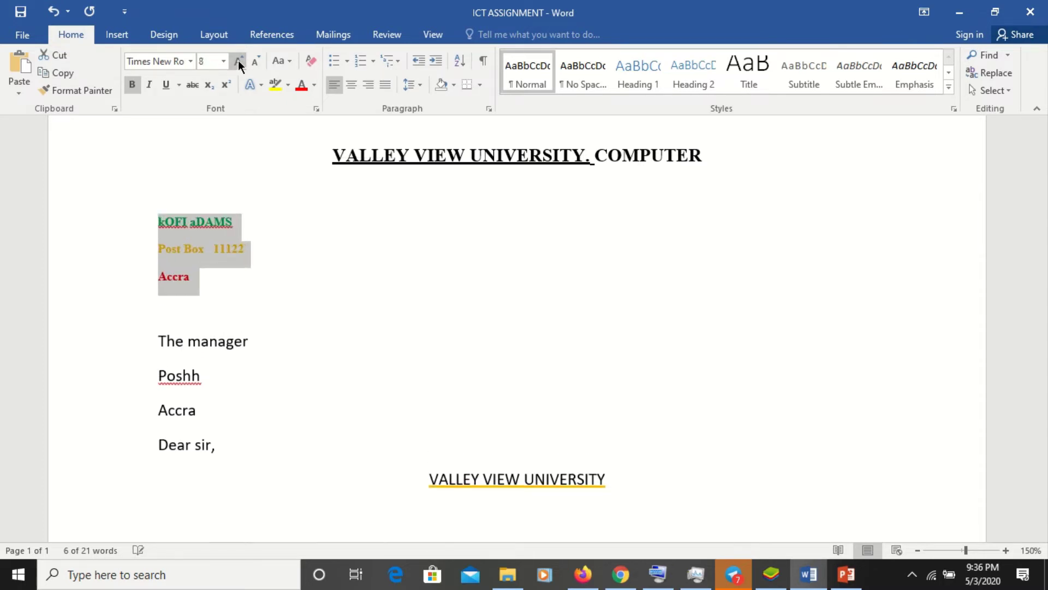
left_click(239, 63)
left_click(239, 63)
left_click(239, 62)
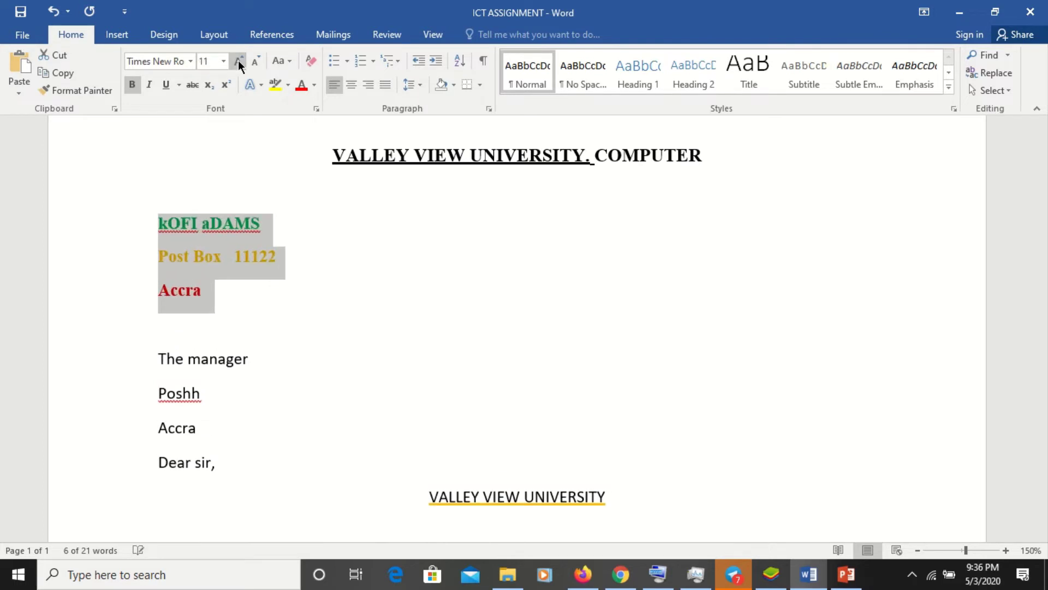
left_click(239, 62)
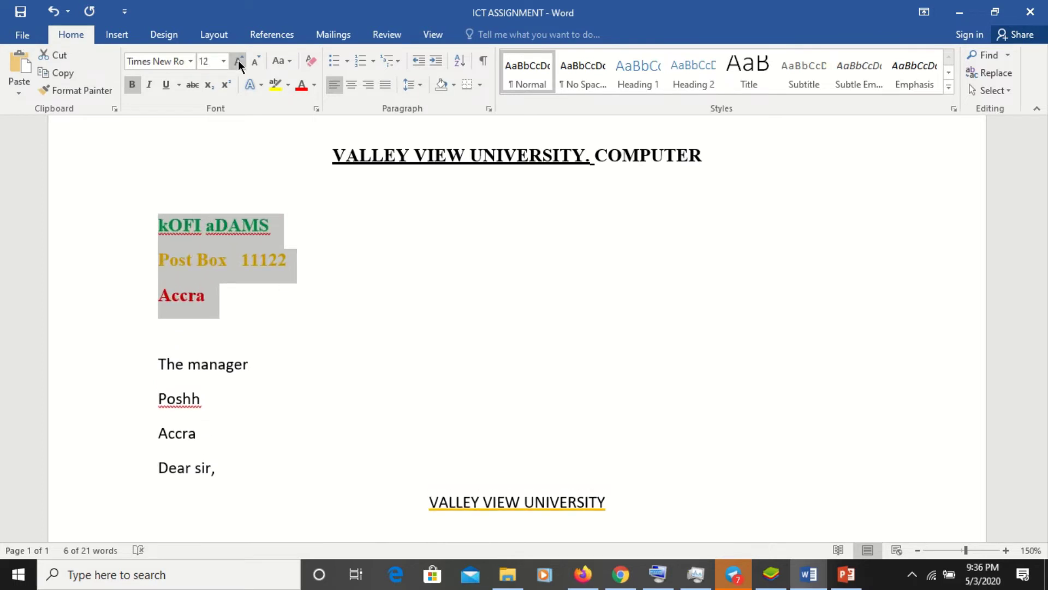
left_click(238, 63)
left_click(239, 62)
left_click(238, 63)
left_click(238, 63)
left_click(238, 62)
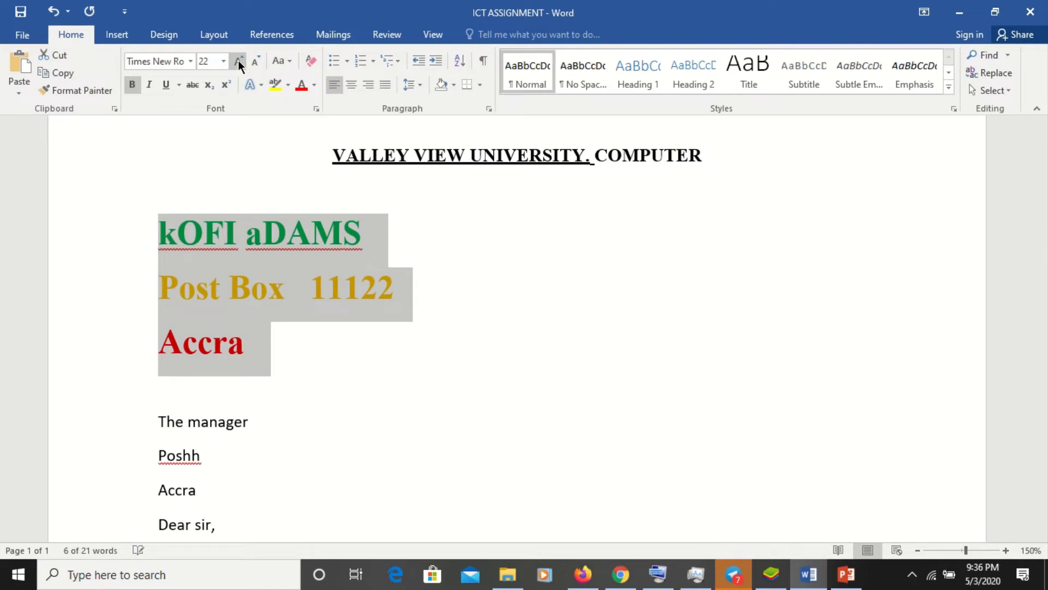
left_click(238, 61)
left_click(238, 61)
left_click(239, 61)
left_click(239, 61)
left_click(238, 61)
left_click(238, 61)
left_click(239, 61)
left_click(238, 62)
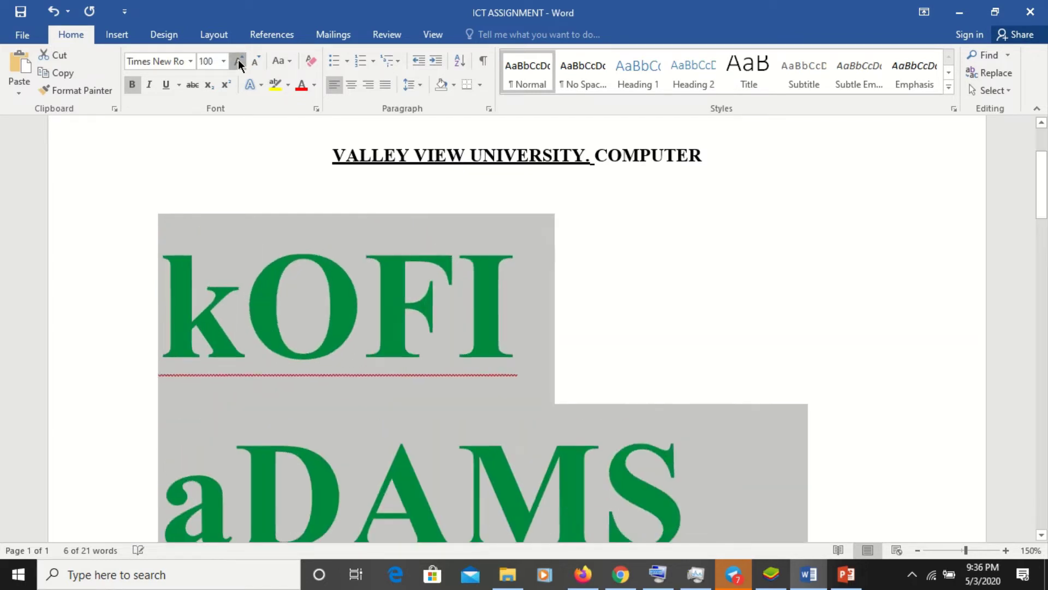
left_click(238, 62)
left_click(239, 62)
left_click(239, 62)
left_click(238, 62)
left_click(239, 62)
left_click(239, 62)
left_click(238, 62)
left_click(239, 62)
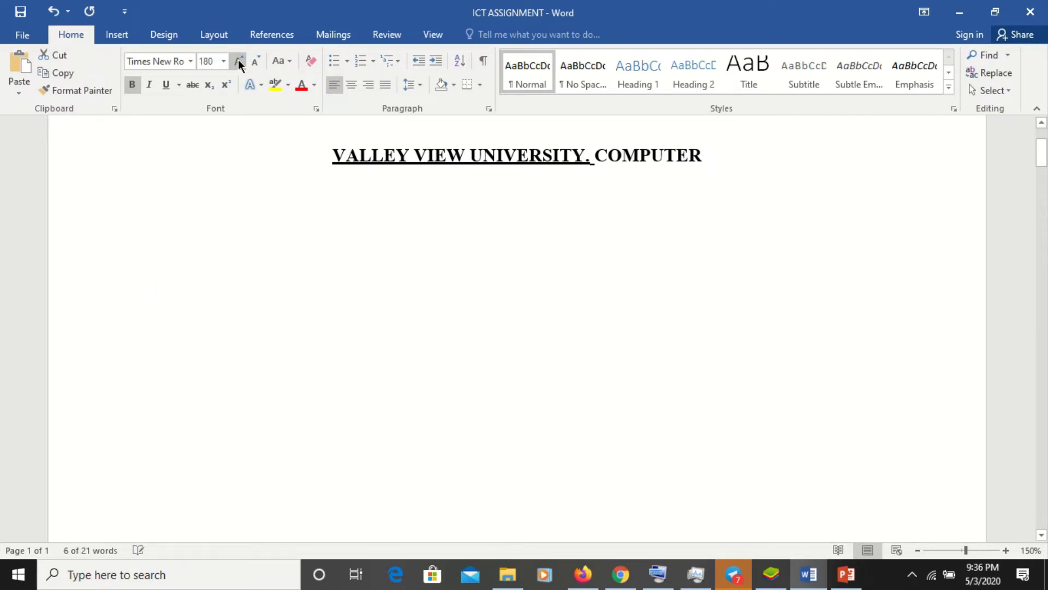
left_click(239, 63)
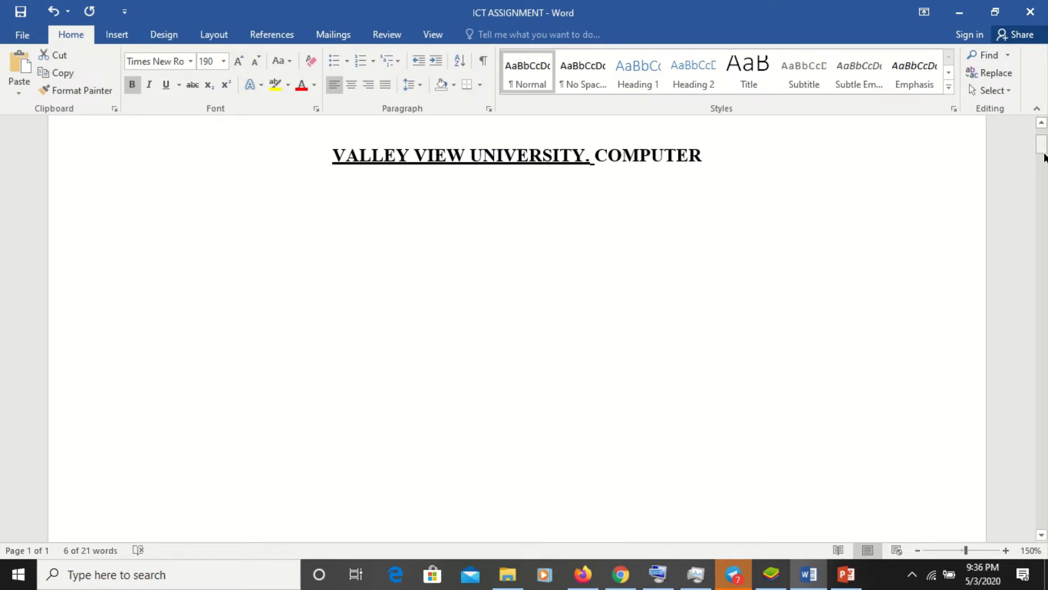
mouse_move(1043, 152)
left_mouse_down()
mouse_move(1043, 232)
mouse_move(1044, 198)
mouse_move(1044, 211)
left_mouse_up()
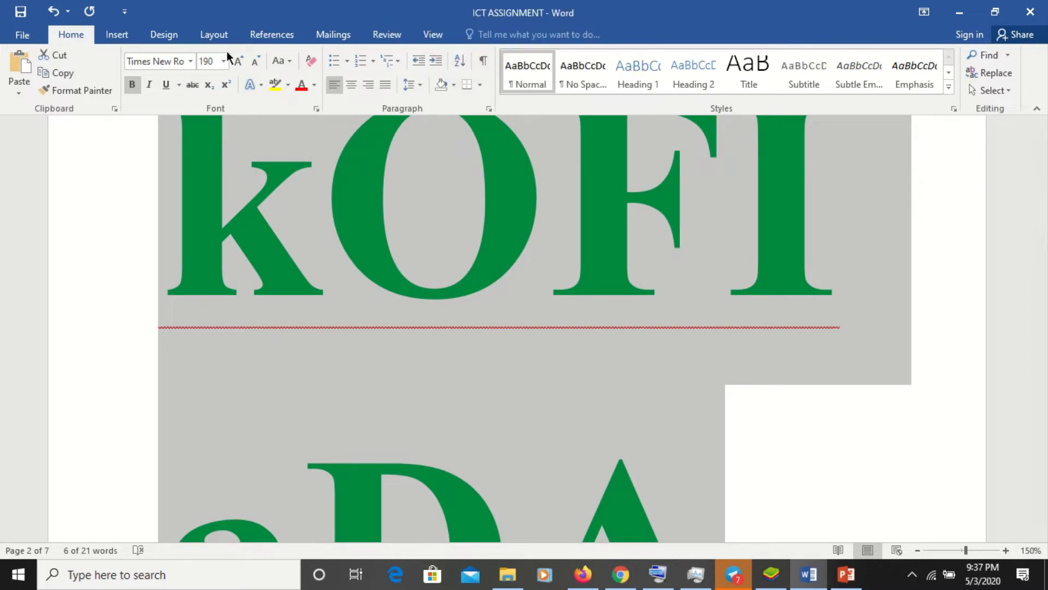
left_click(210, 61)
type("12")
key("Return")
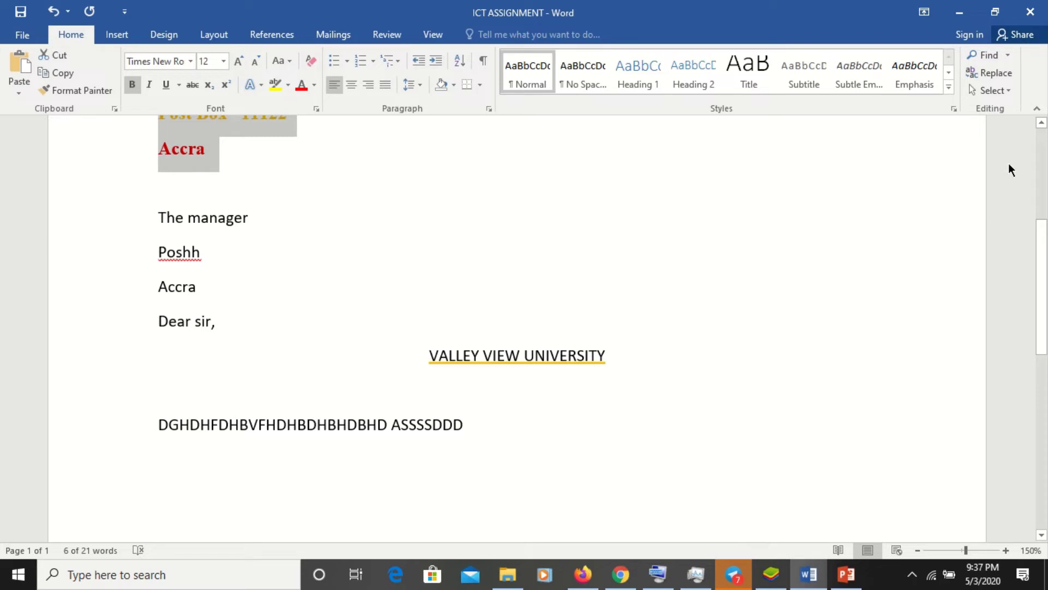
- Italicise the 'VALLEY VIEW UNIVERSITY' line beneath 'Dear sir,'
left_click(1041, 123)
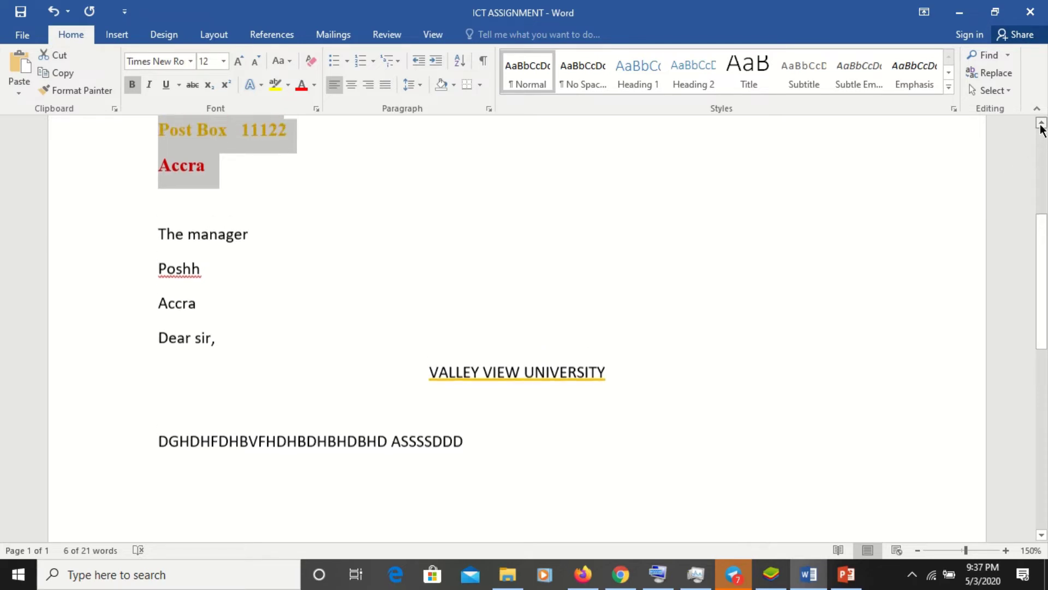
left_click(1041, 123)
left_click(1041, 123)
left_click(1042, 123)
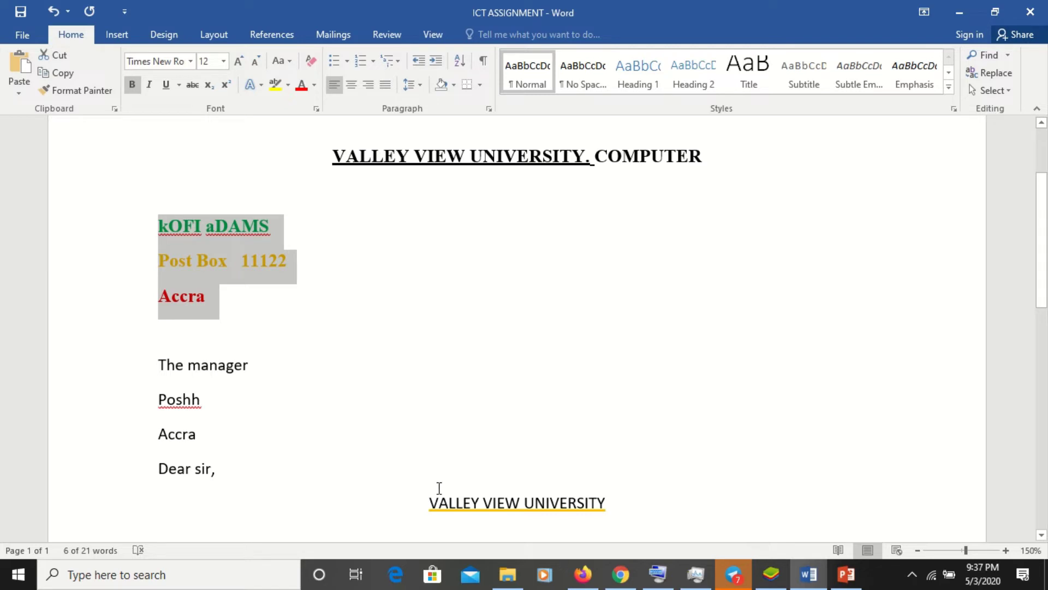
left_click_drag(430, 503, 593, 498)
key("Left")
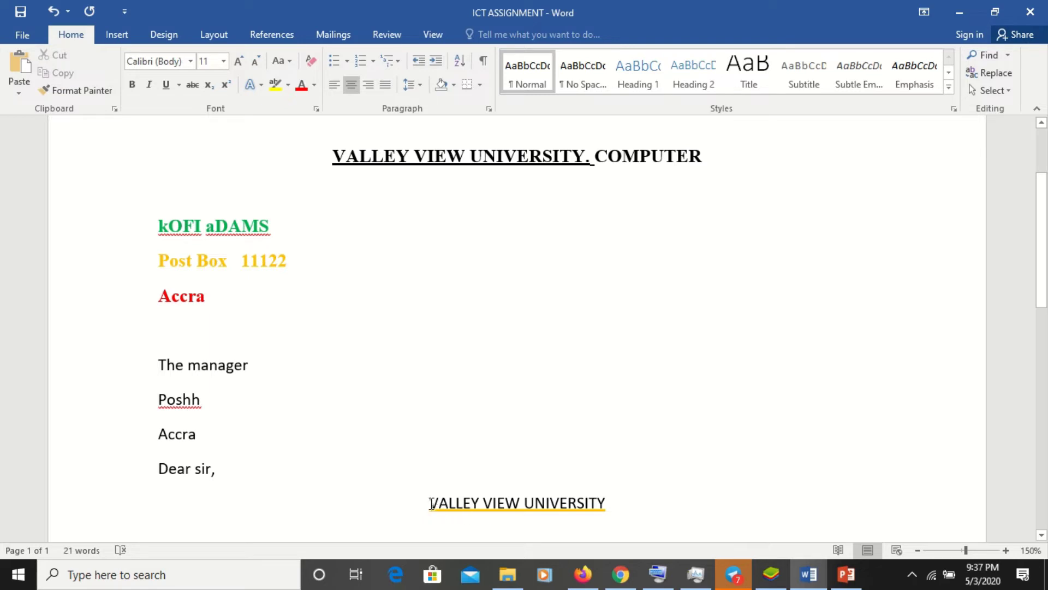
left_click_drag(429, 503, 592, 494)
key("Left")
left_click(616, 499, "shift")
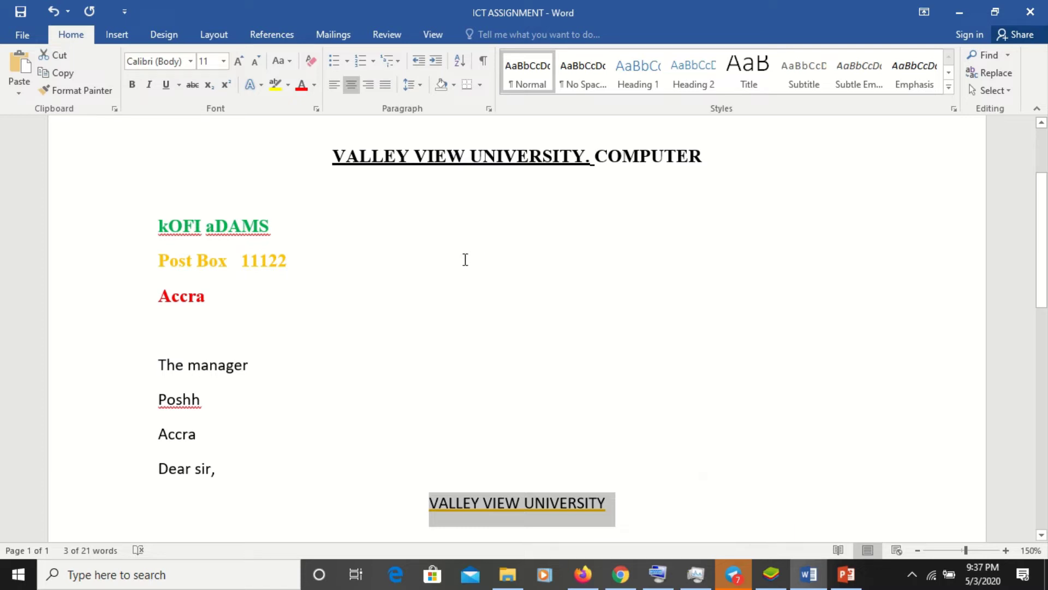
left_click(150, 86)
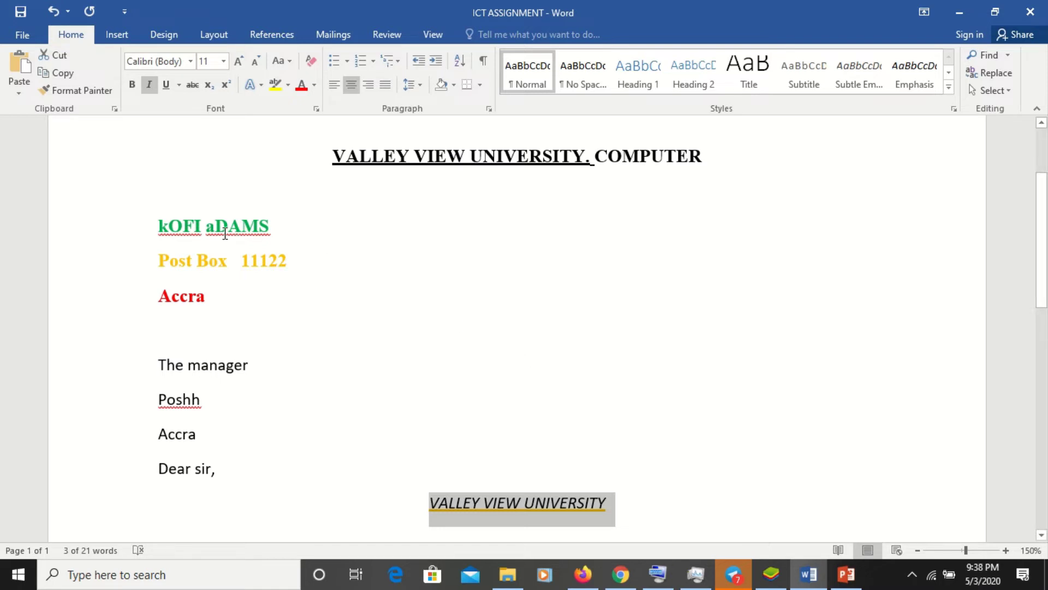
left_click(285, 295)
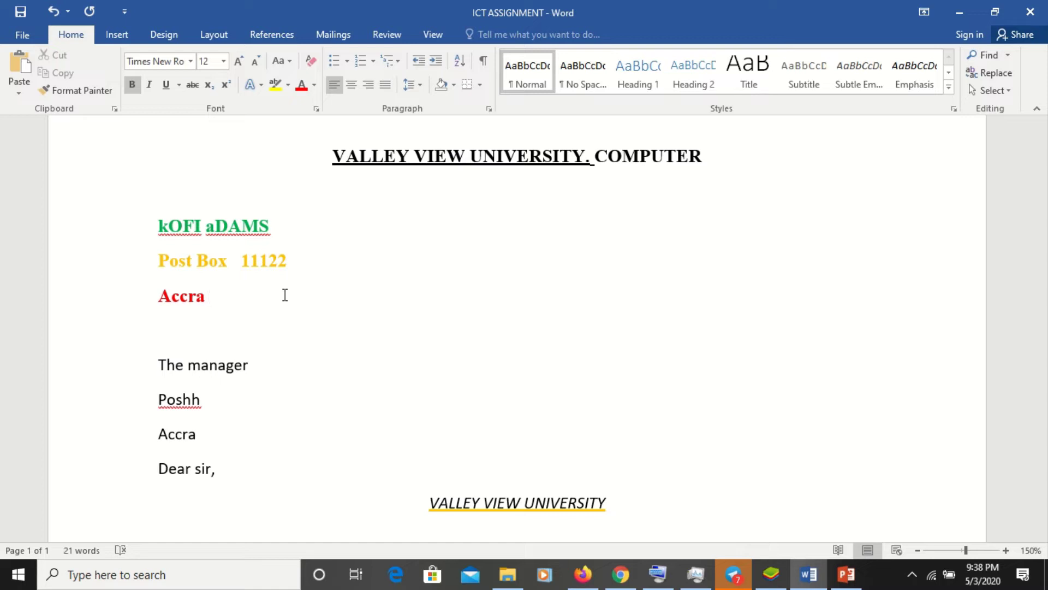
- Insert two blank lines above the sender's name
left_click(155, 228)
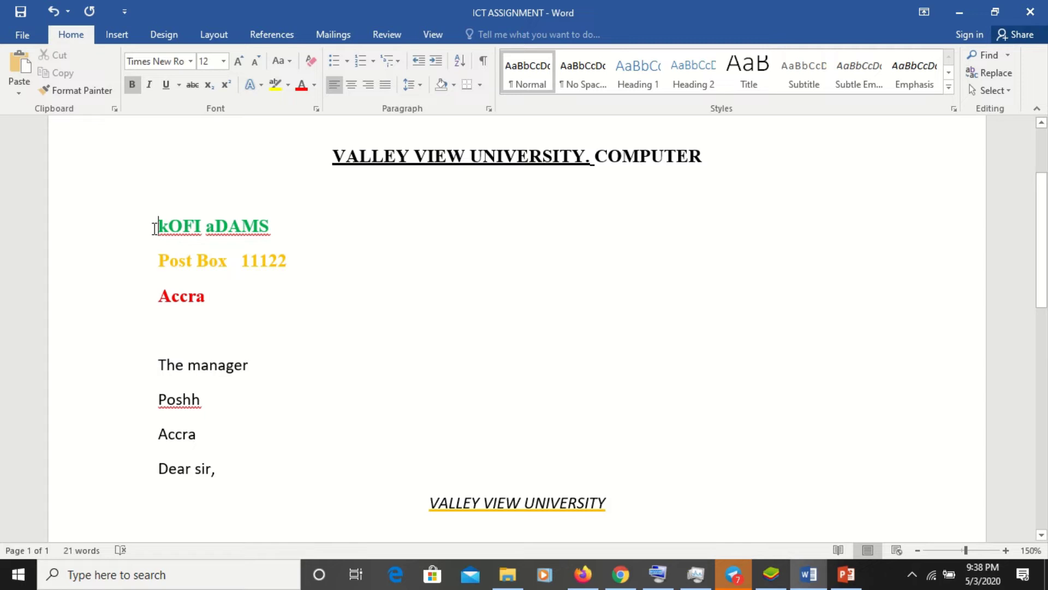
key("Return")
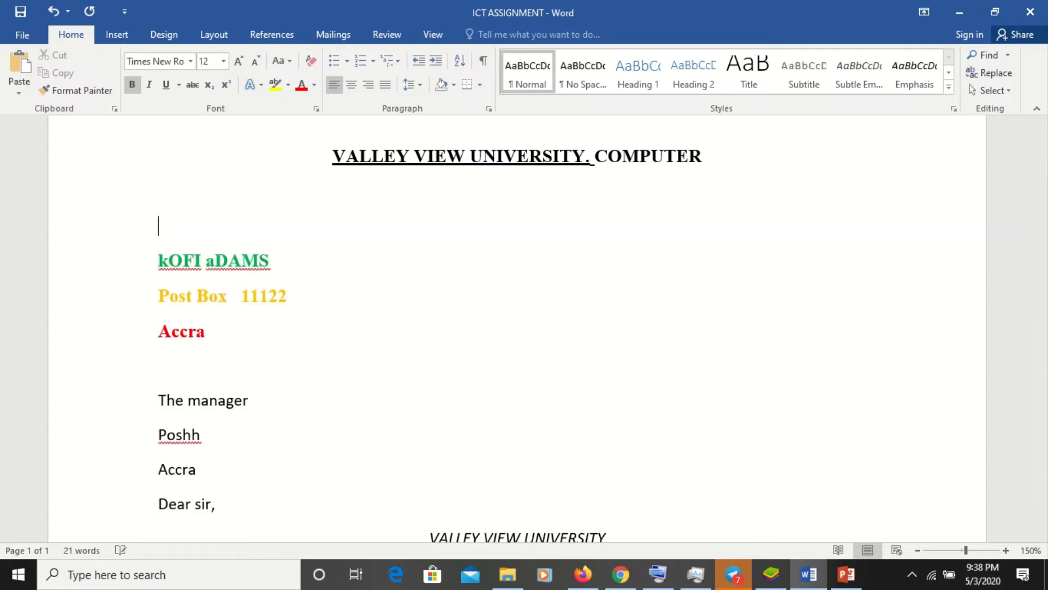
key("Return")
key("Up")
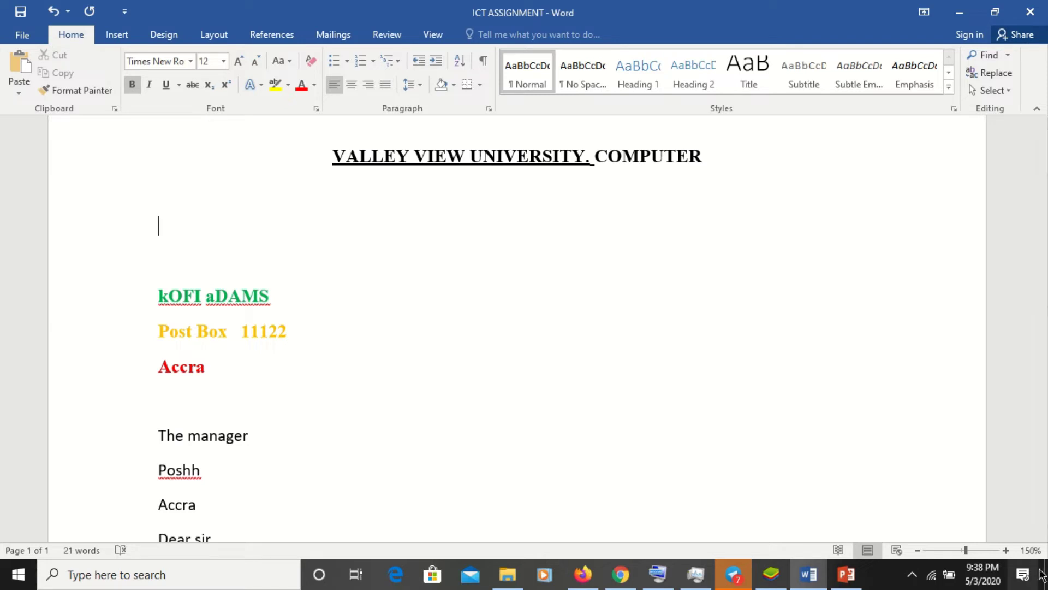
- Type 22 on the first new line above the sender's name
left_click(1006, 550)
left_click(1006, 551)
left_click(1007, 551)
left_click(1006, 550)
left_click(1006, 550)
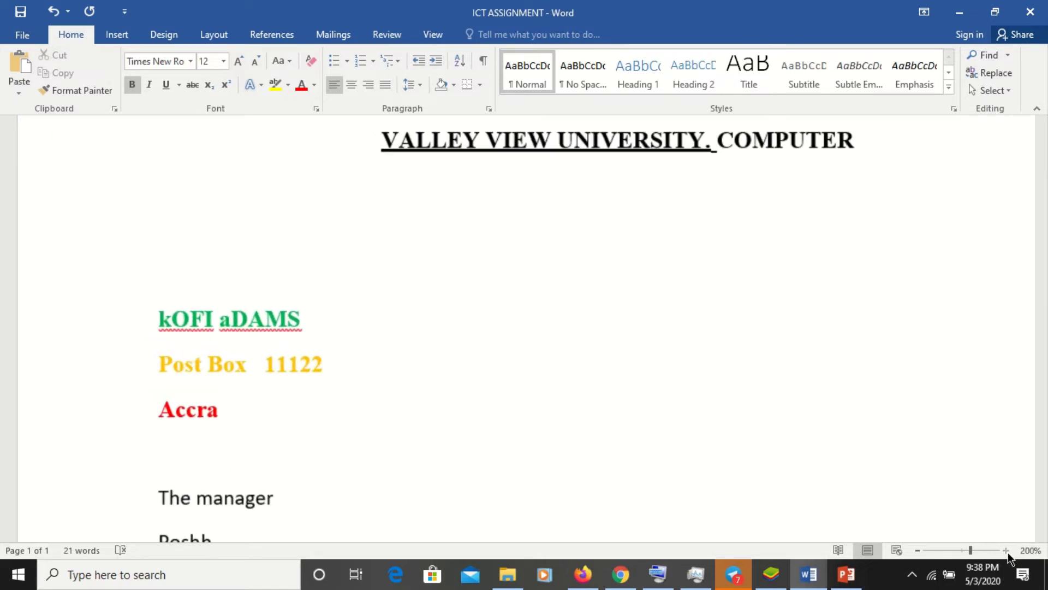
left_click(1006, 550)
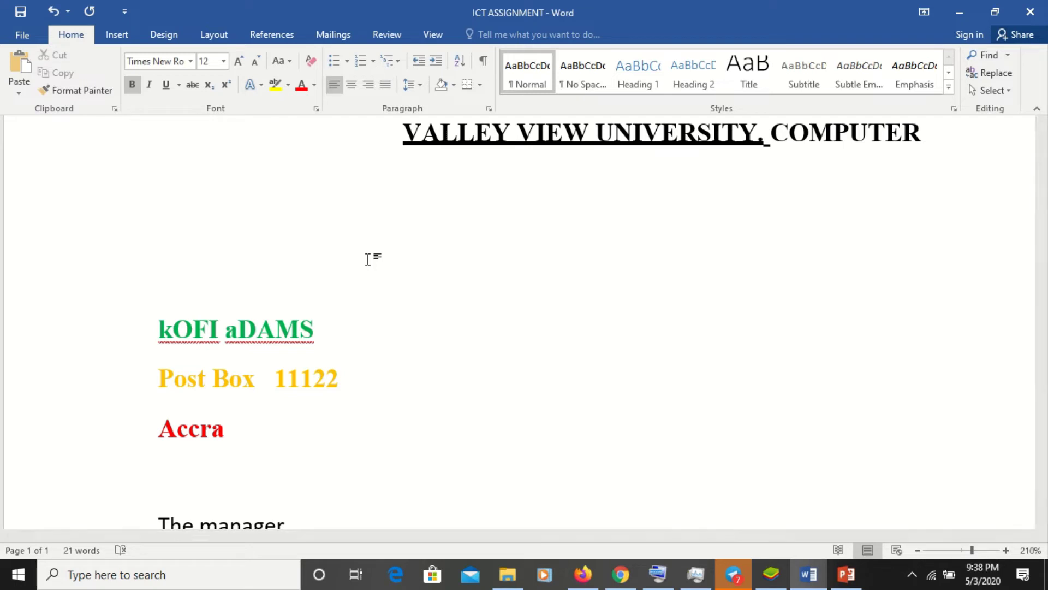
type("22")
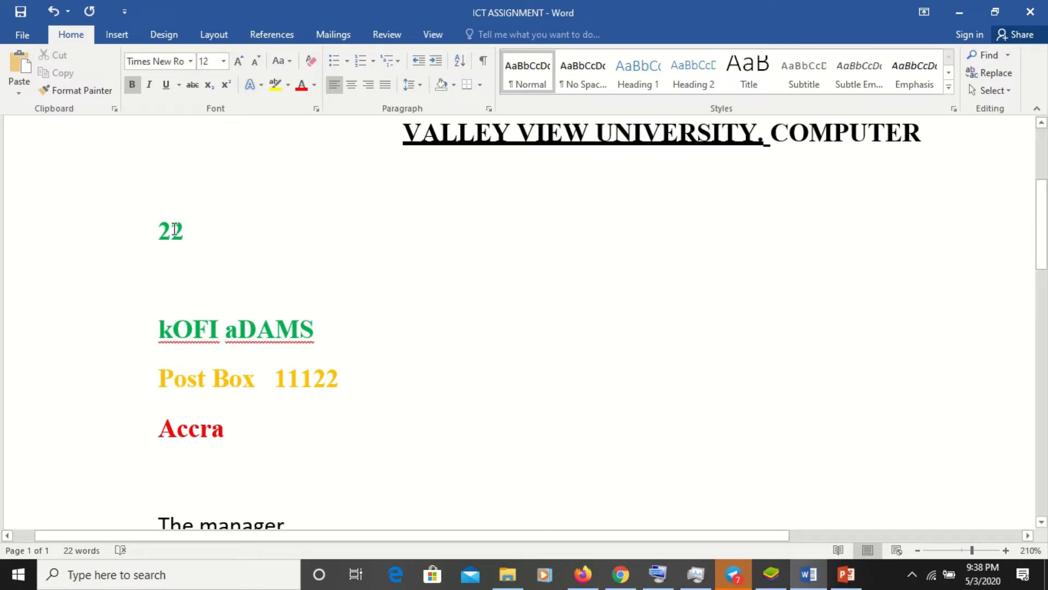
- Make the second 2 of 22 subscript, then change it to superscript
left_click_drag(174, 228, 187, 234)
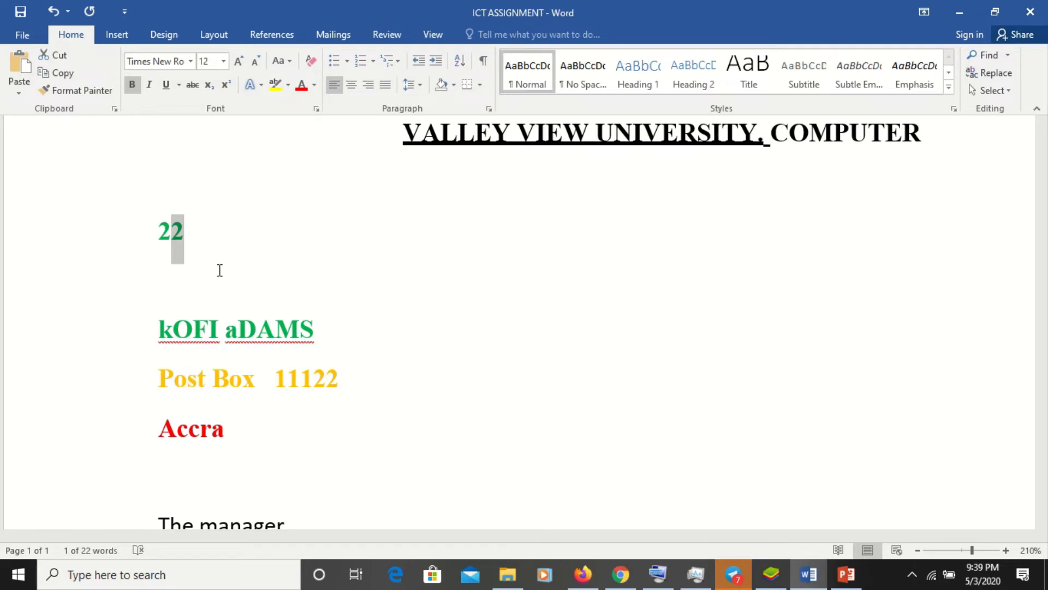
left_click(208, 85)
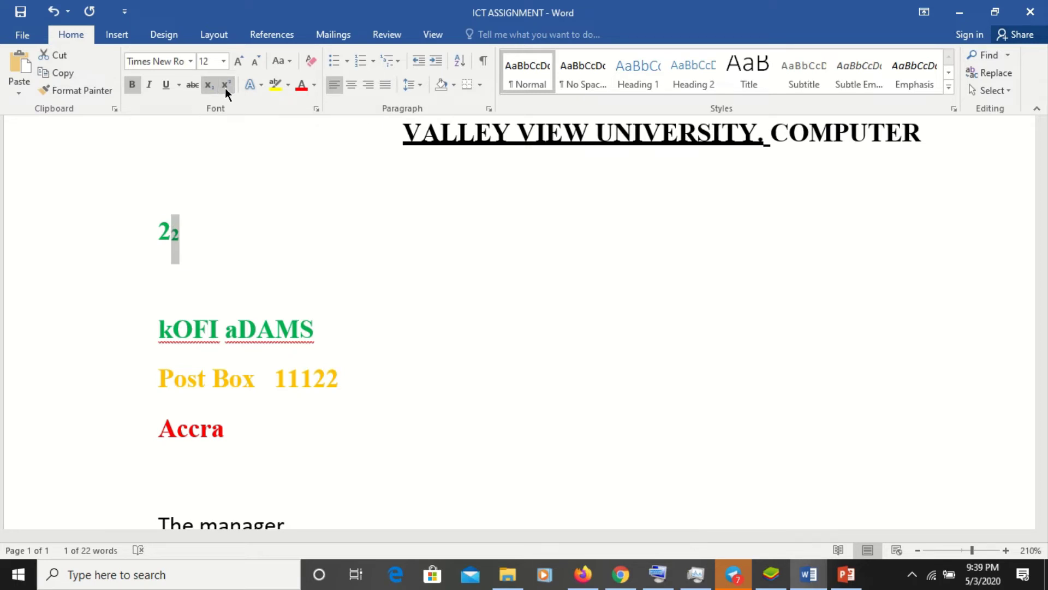
left_click(225, 85)
- Delete both digits of 22 and type a single 2
key("Delete")
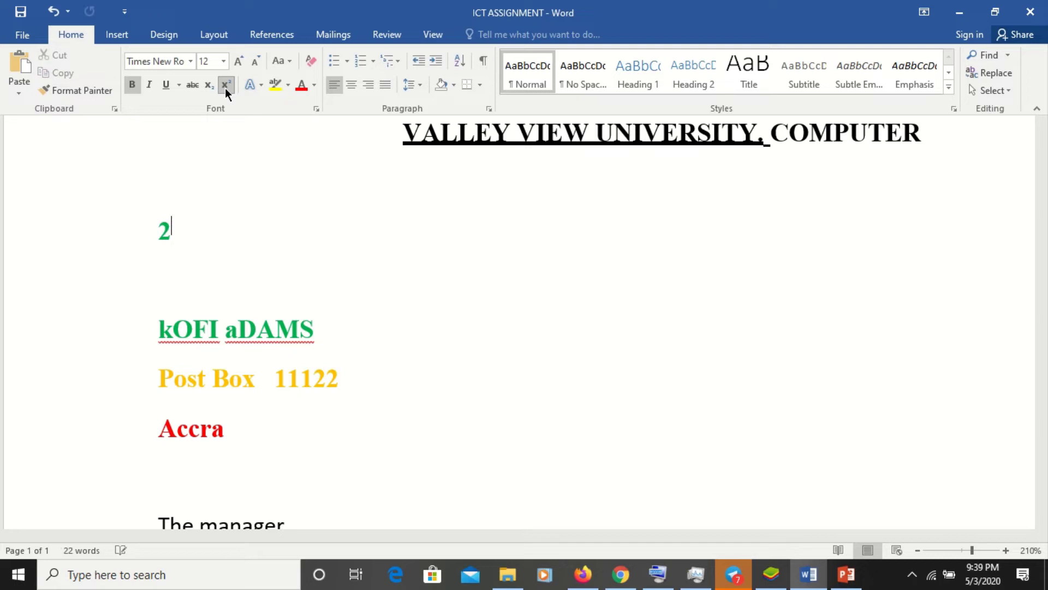
key("ctrl+z")
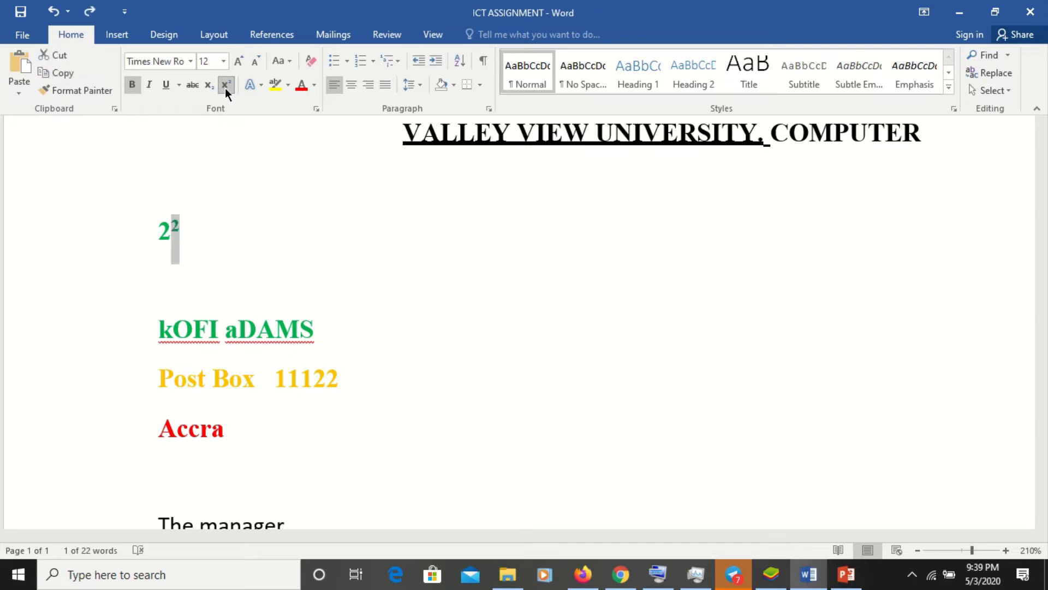
key("Delete")
key("BackSpace")
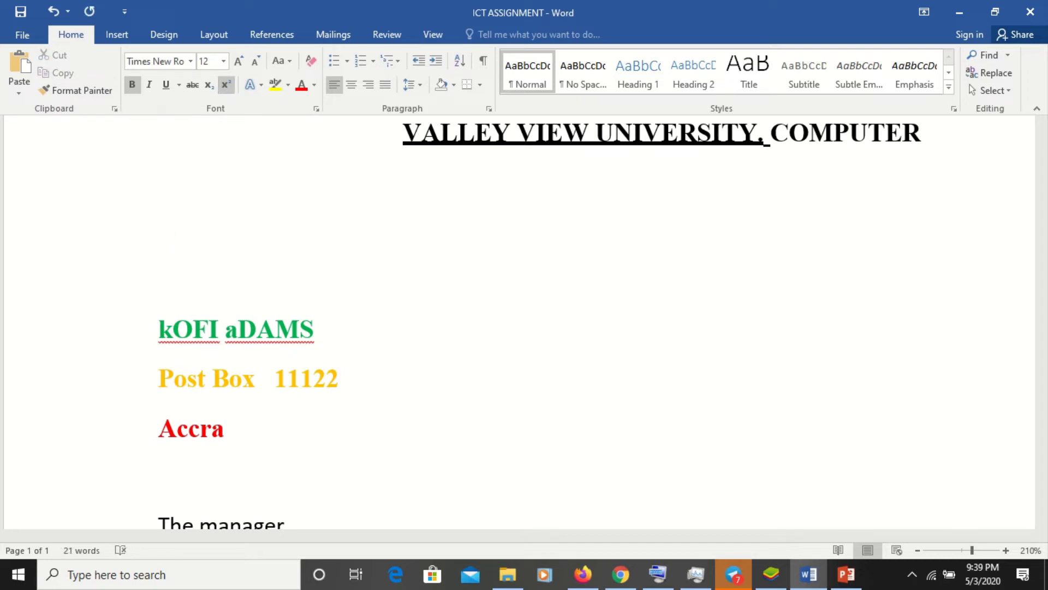
type("2")
- Add a superscript 4 after the 2
left_click(224, 85)
type("4")
left_click(225, 85)
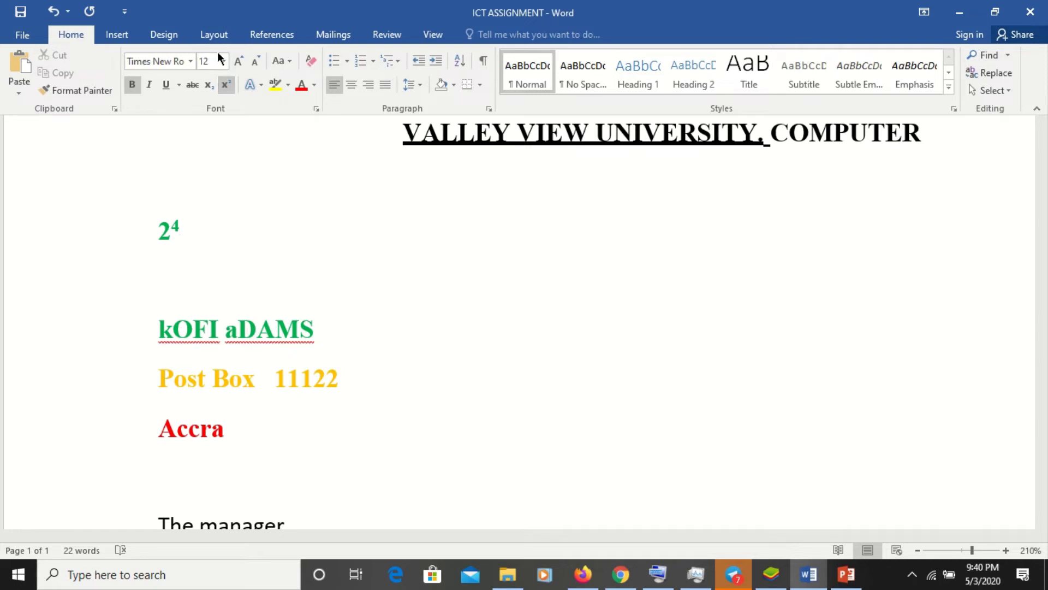
- Add a subscript 5 followed by a normal-size 8
left_click(209, 86)
type("5 ")
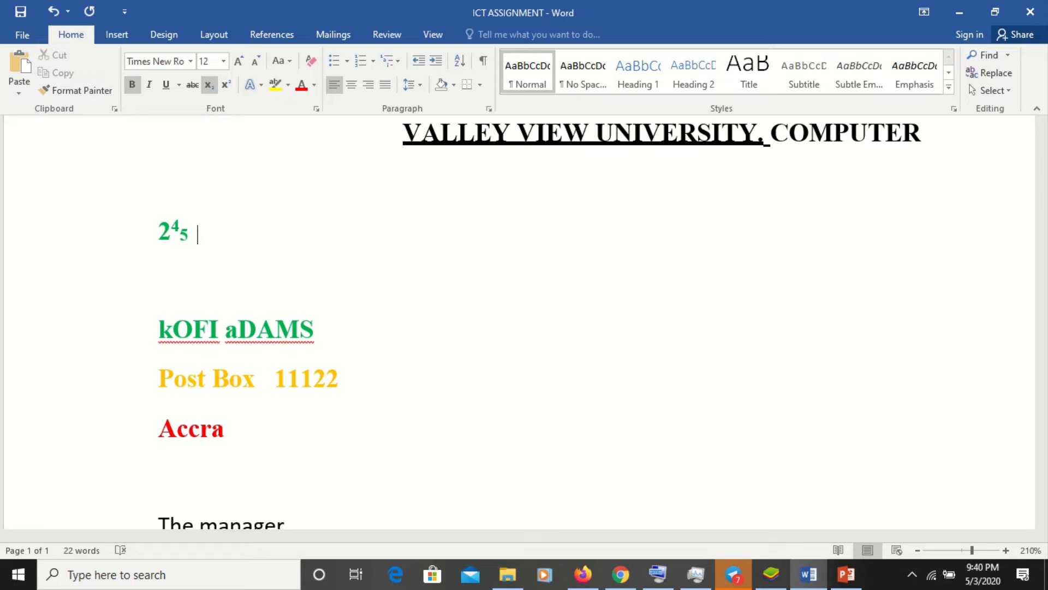
type(" 8")
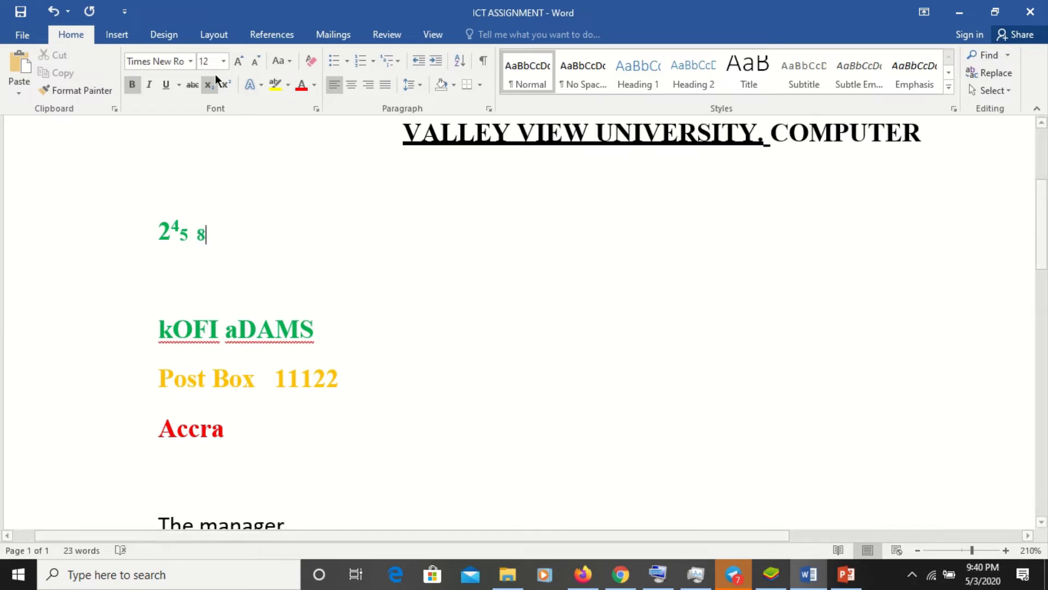
left_click(214, 89)
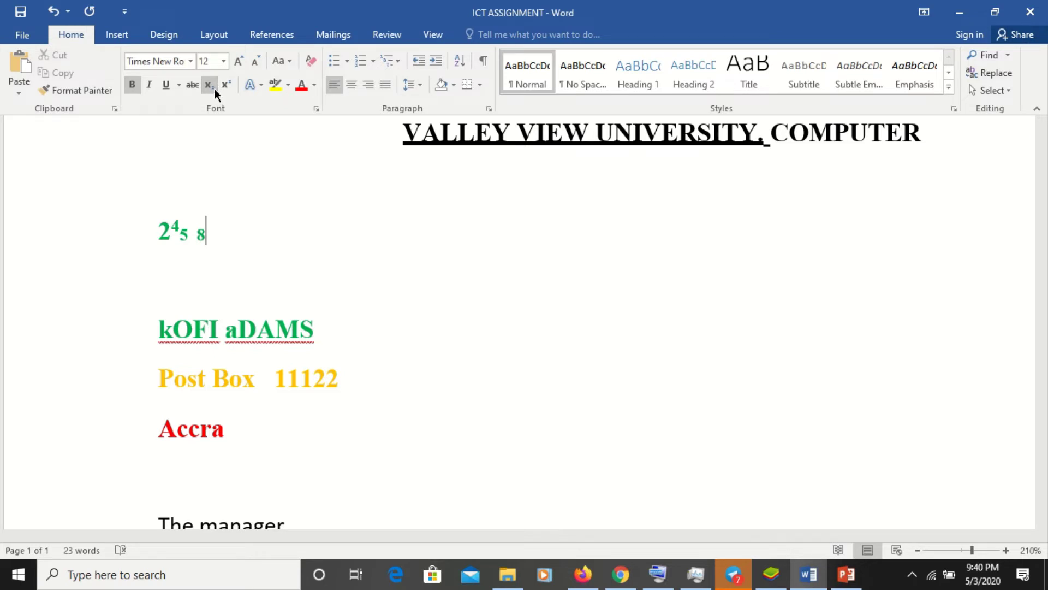
type("1")
key("BackSpace")
key("BackSpace")
left_click(207, 85)
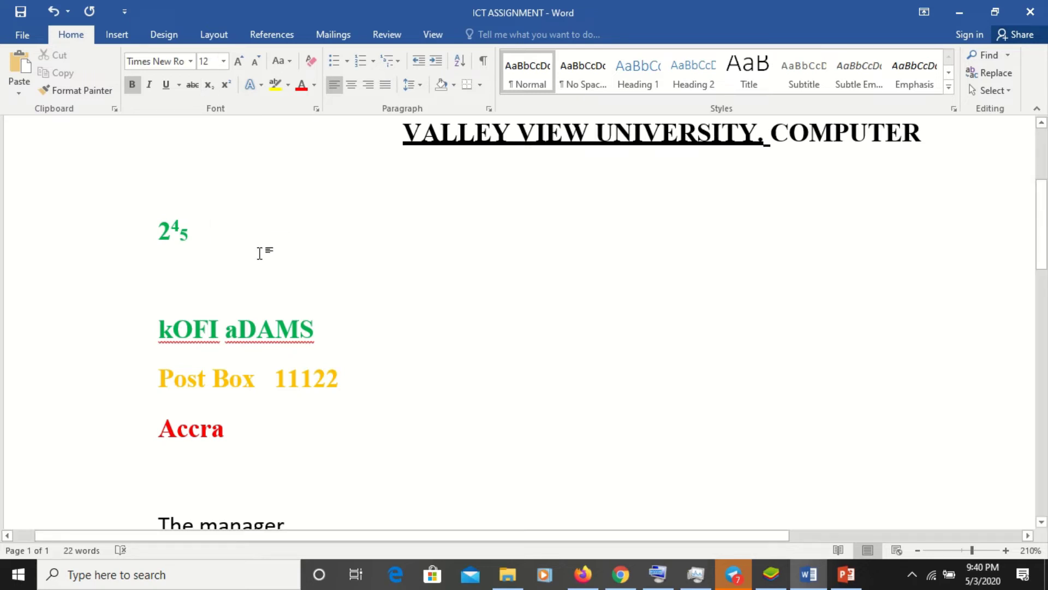
type("8")
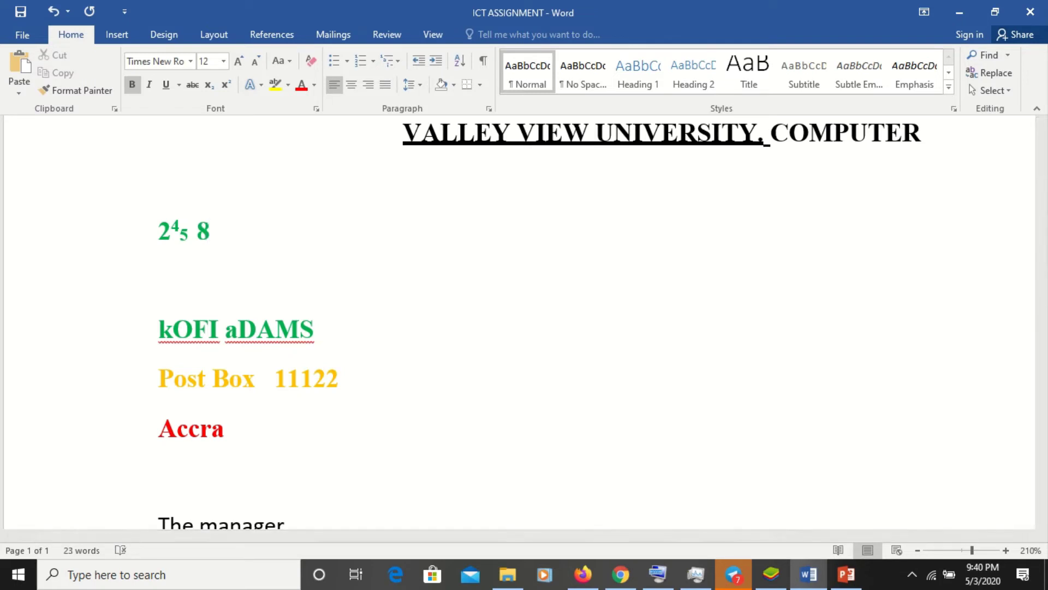
- Add a subscript 2 after the 8, then a normal-size 9
left_click(213, 92)
type("245 82 9")
key("BackSpace")
left_click(214, 80)
type("9")
- Add superscript 'th' after the 9 and type '1st' on the next line
left_click(225, 85)
type("5")
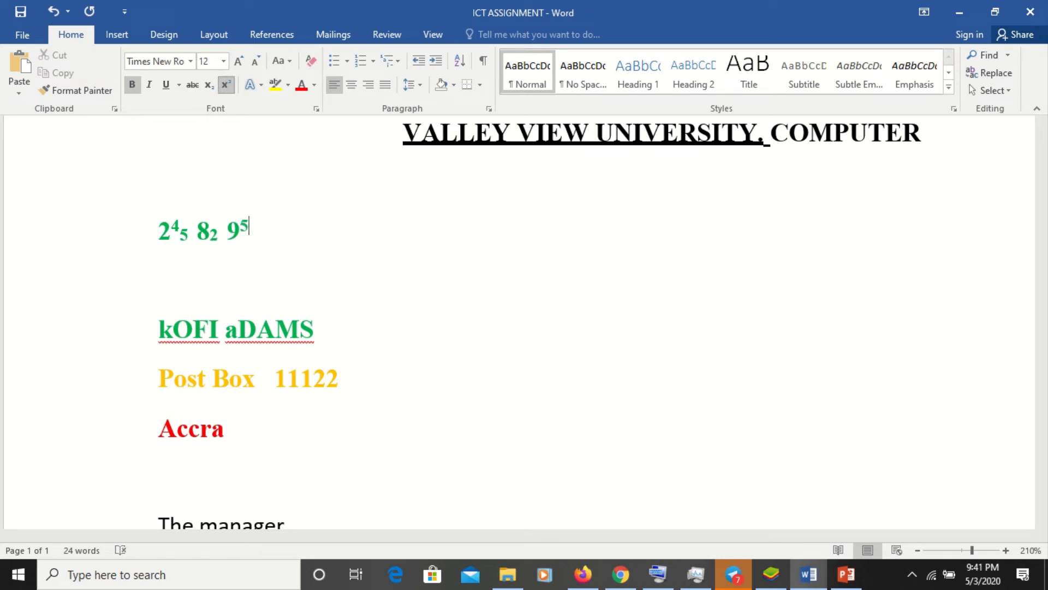
key("BackSpace")
type("th")
left_click(164, 269)
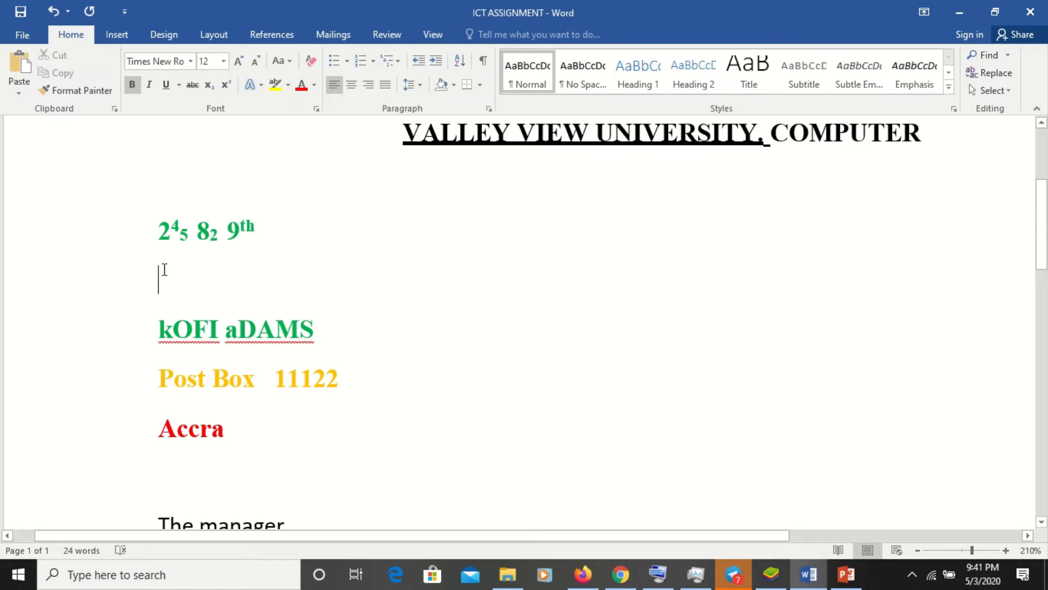
type("1")
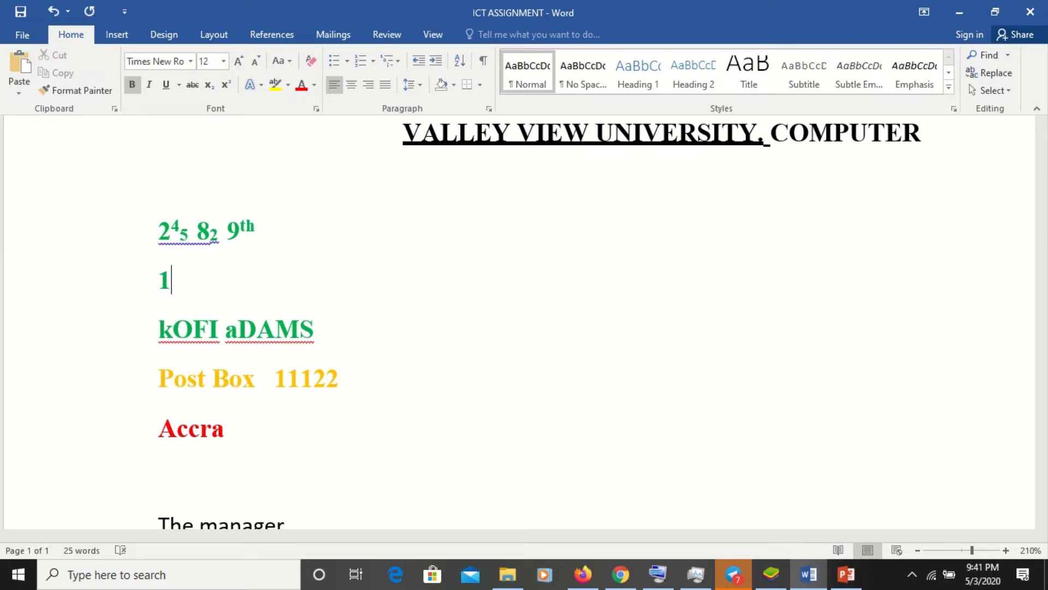
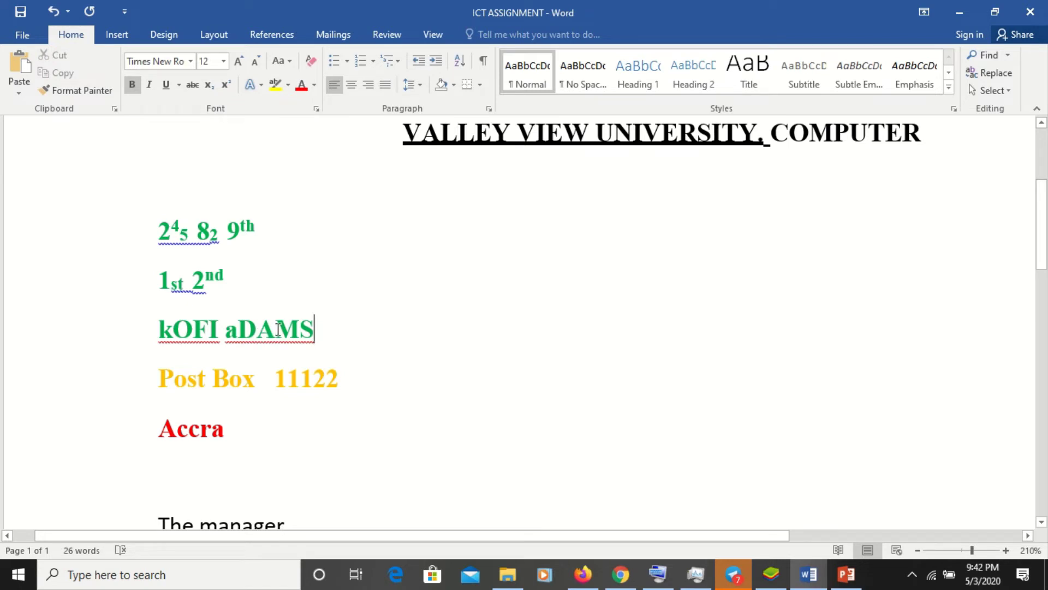
- In the green name line, superscript the surname's last two letters, subscript the two before, and capitalise its first letter as 'A'
left_click_drag(274, 329, 312, 338)
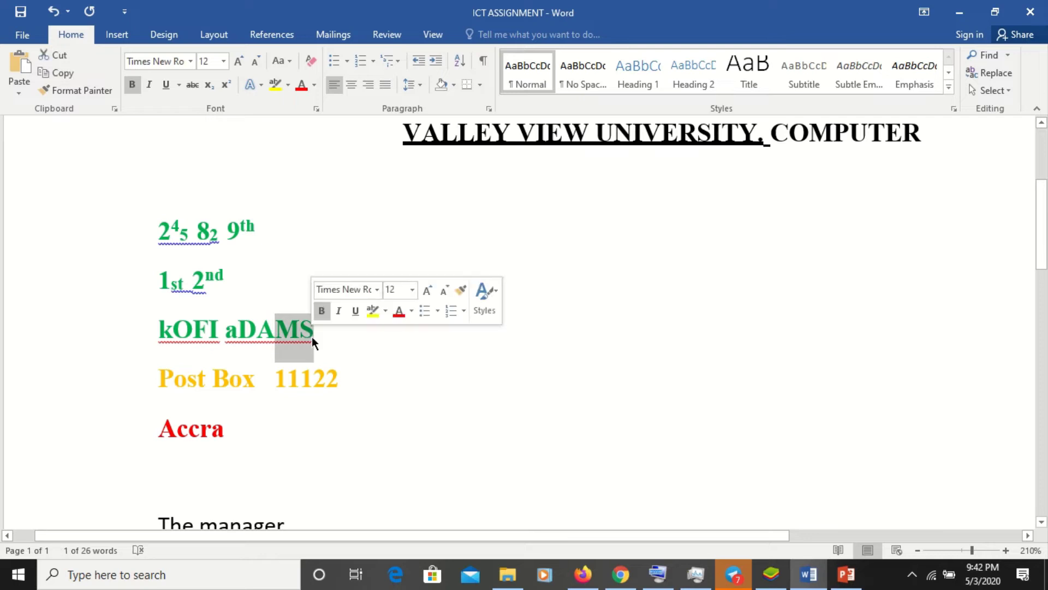
left_click(224, 85)
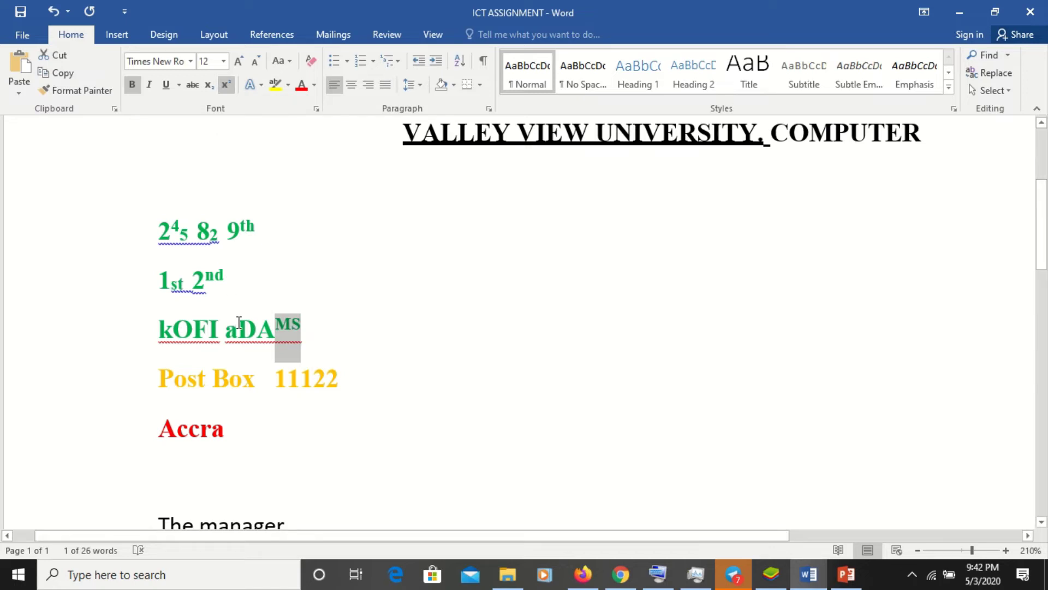
left_click_drag(239, 327, 268, 335)
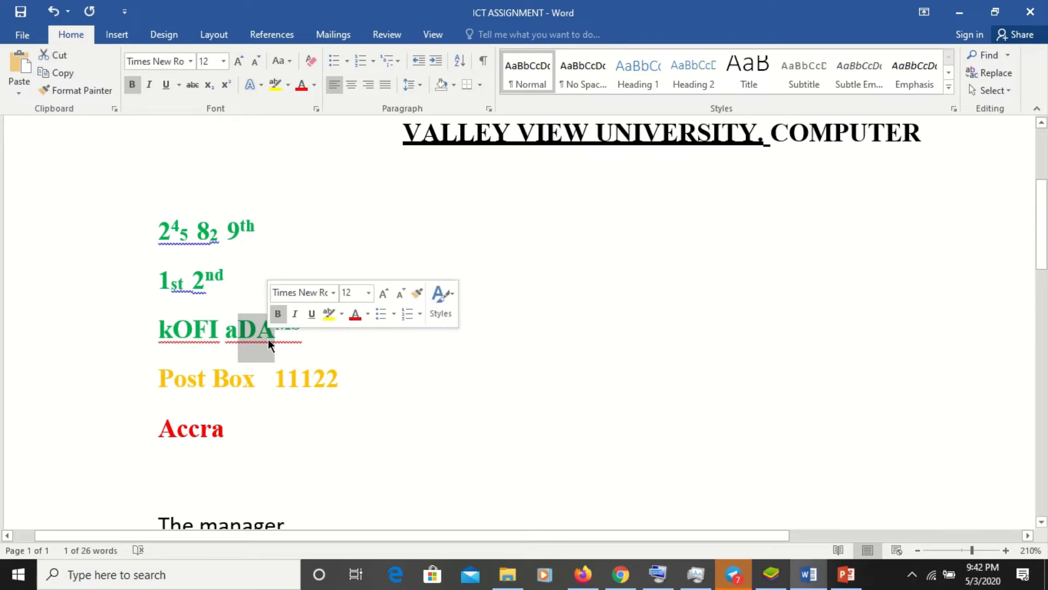
left_click(209, 85)
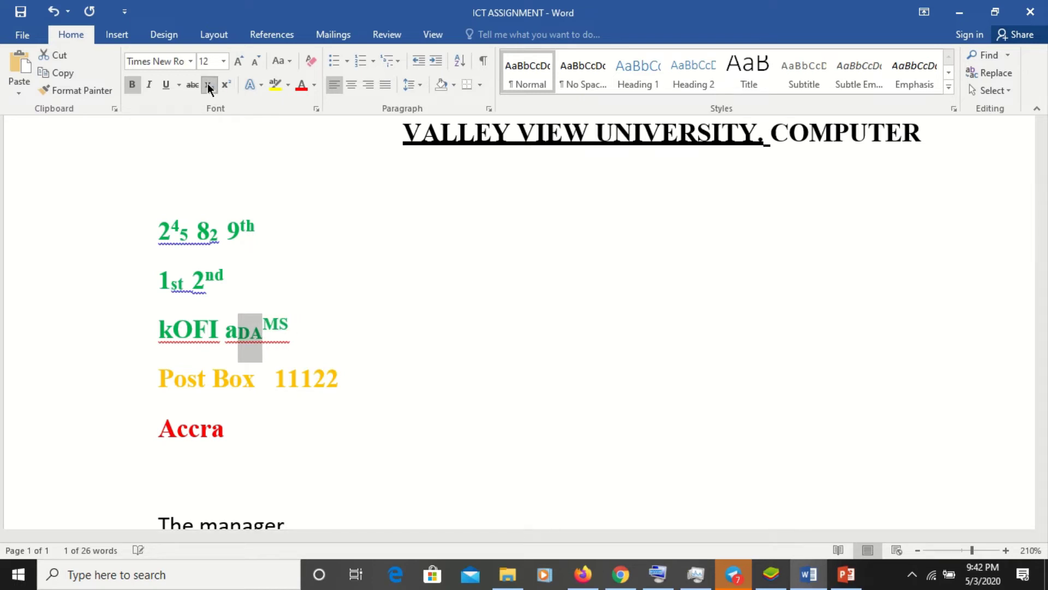
left_click(233, 331)
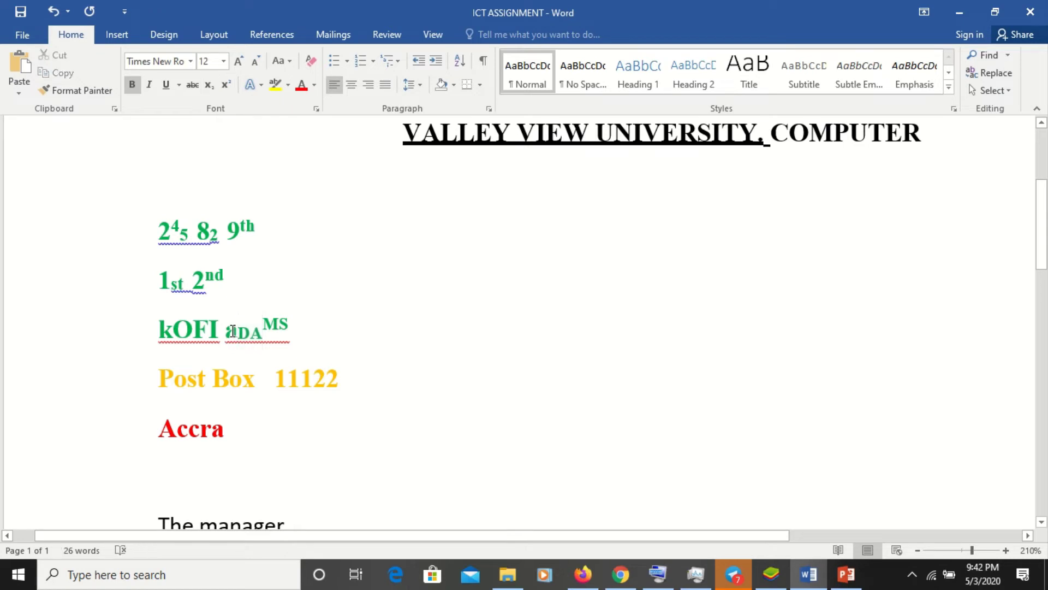
key("BackSpace")
type("A")
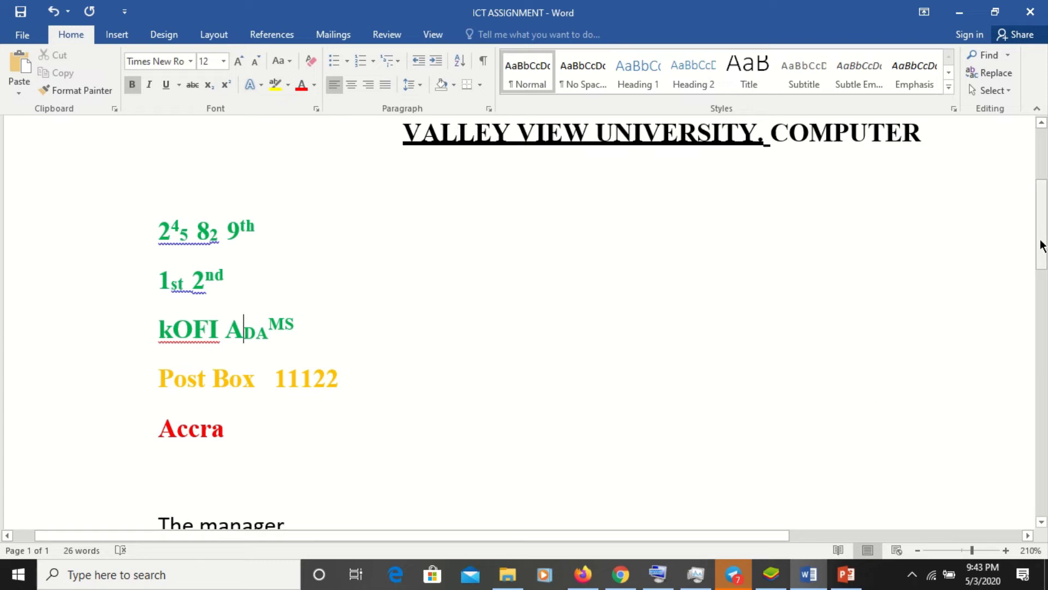
- Add an empty line after the 'DGHDHF… ASSSSDDD' body line
scroll(1040, 257, "down", 1)
scroll(1041, 257, "down", 12)
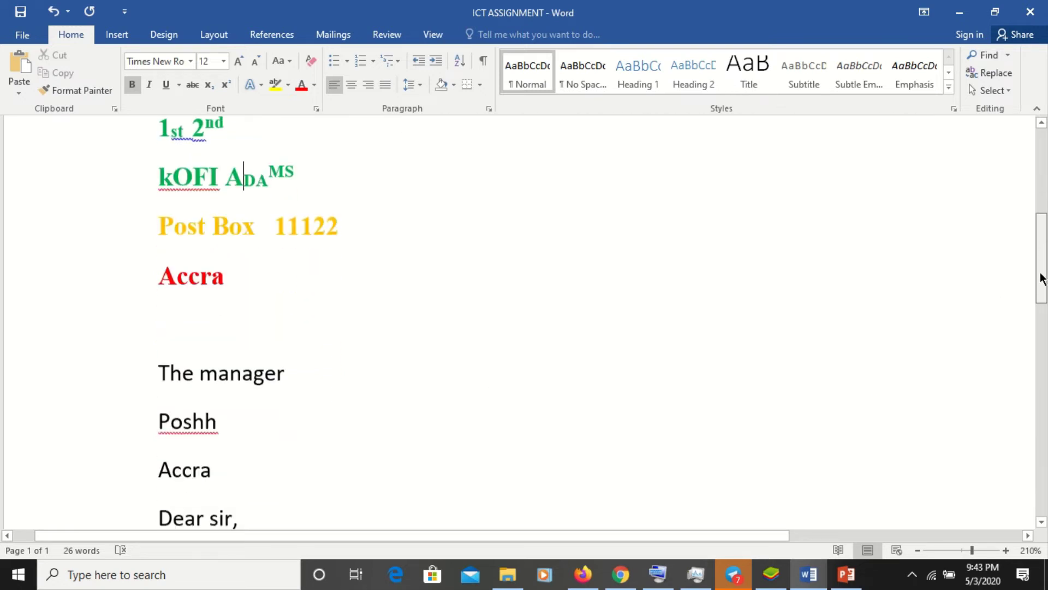
scroll(601, 245, "up", 4)
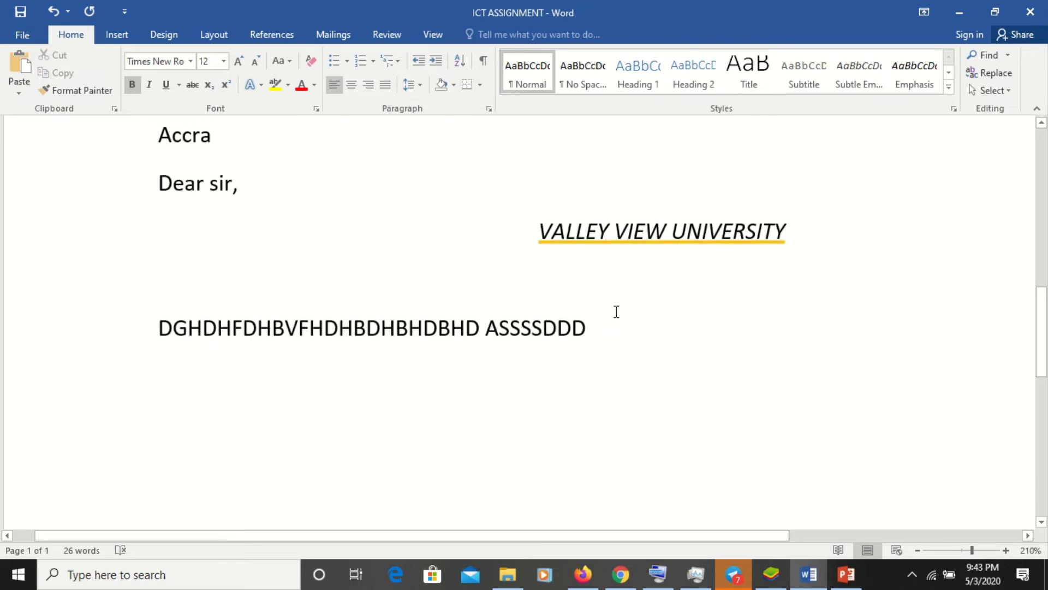
left_click(615, 312)
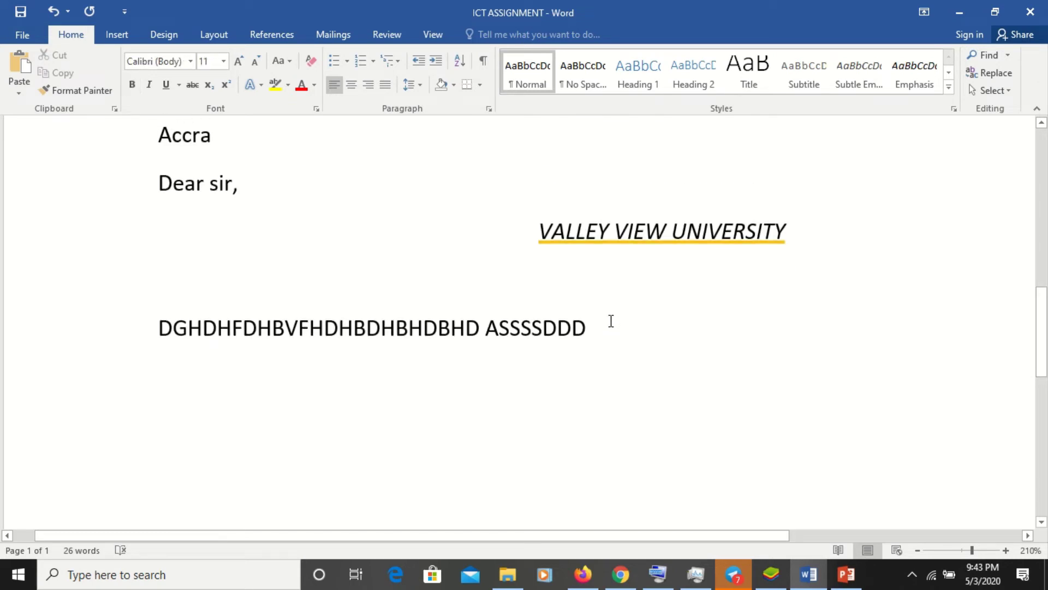
key("Return")
scroll(1041, 227, "up", 5)
left_click_drag(1041, 210, 1041, 139)
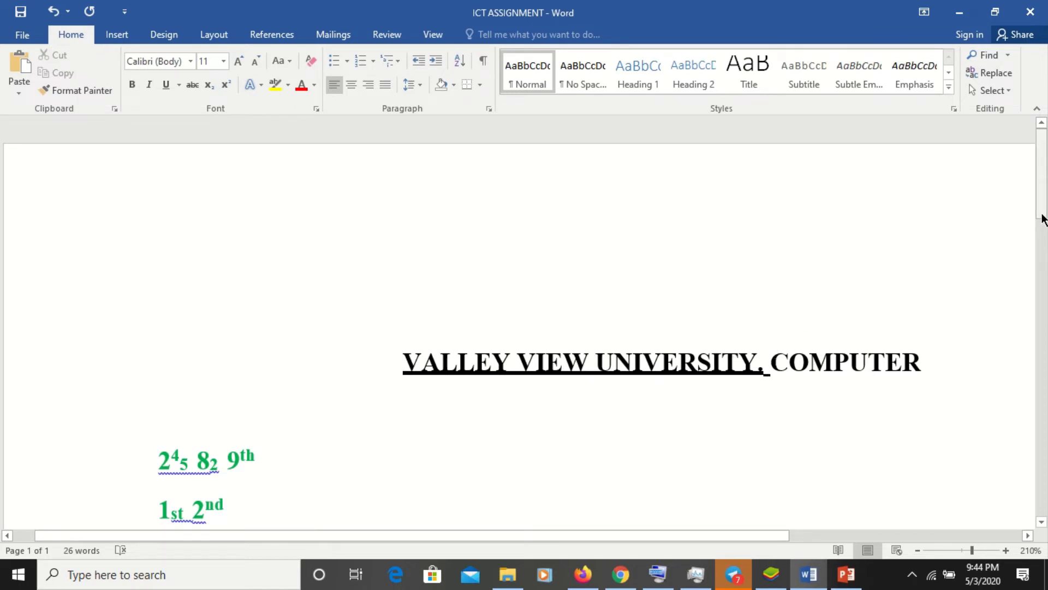
mouse_move(1042, 213)
left_mouse_down()
mouse_move(1043, 458)
mouse_move(1046, 446)
left_mouse_up()
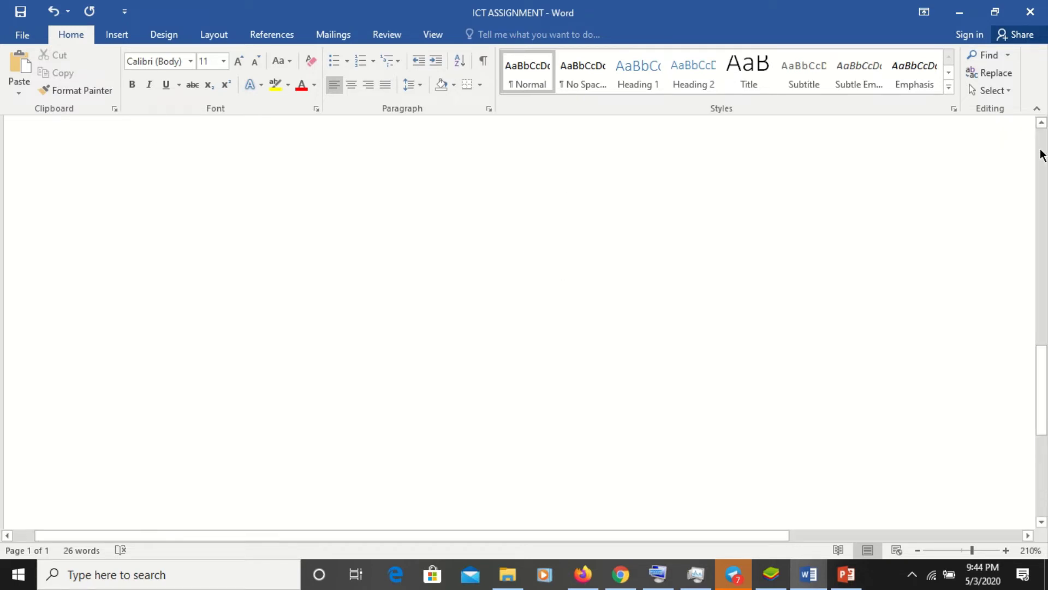
scroll(1040, 156, "up", 3)
scroll(1040, 156, "up", 4)
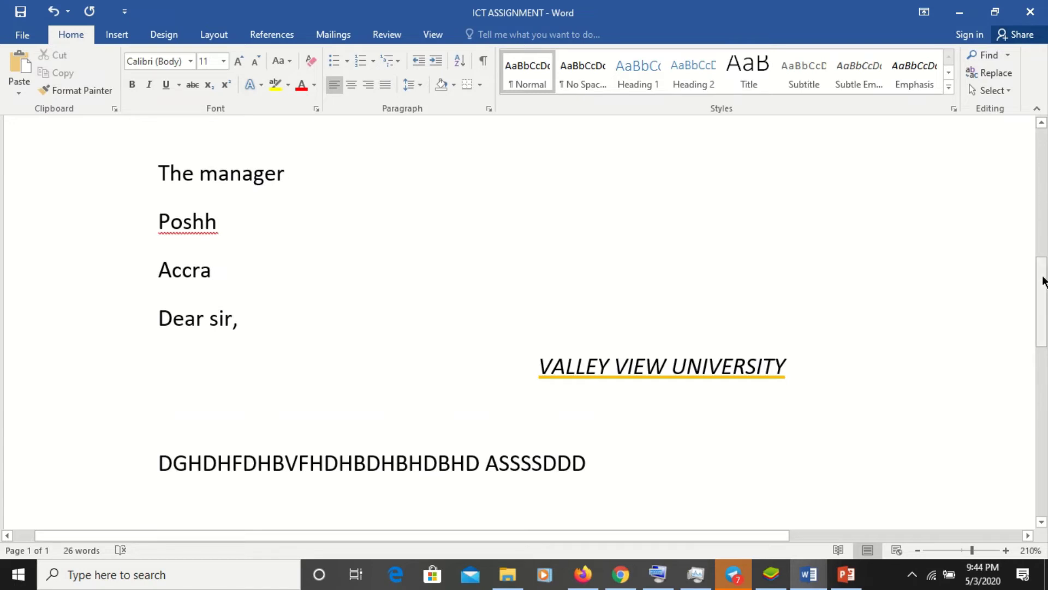
left_click_drag(1042, 283, 777, 320)
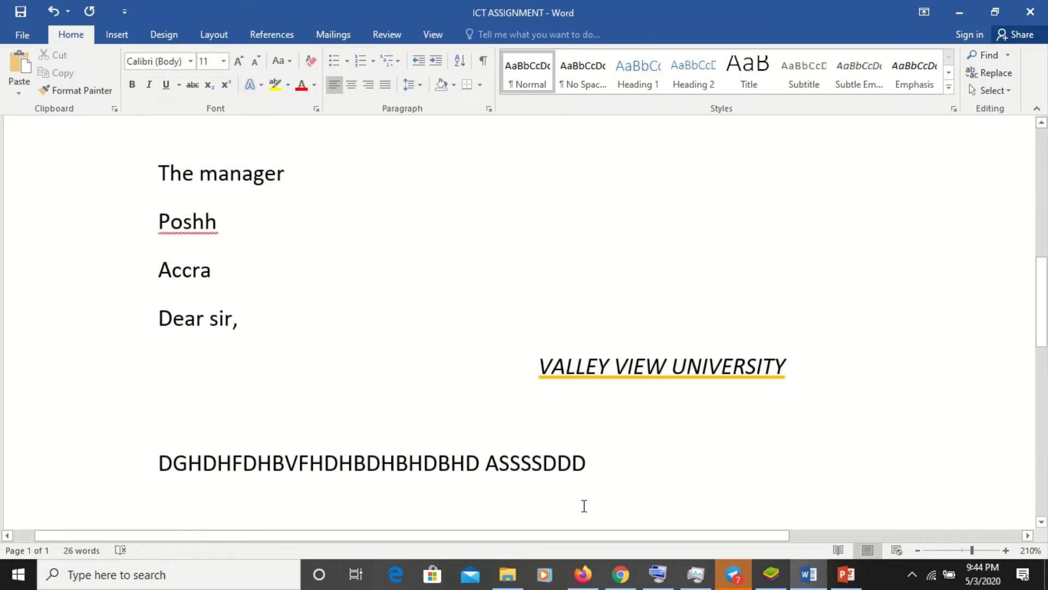
- Insert a page break on the empty line below the body text, then undo it
left_click(181, 500)
left_click(217, 37)
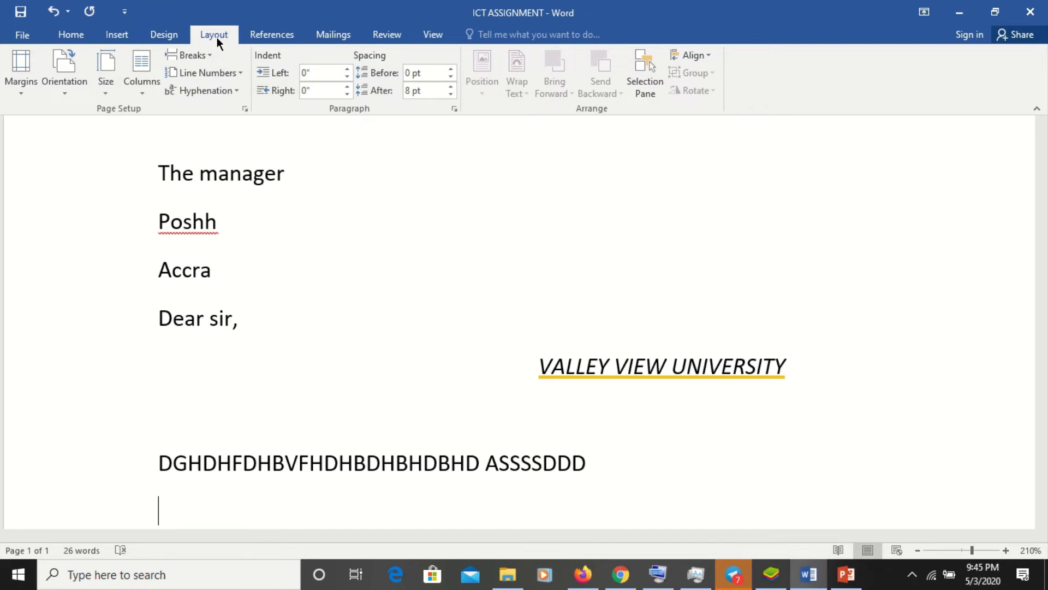
left_click(210, 56)
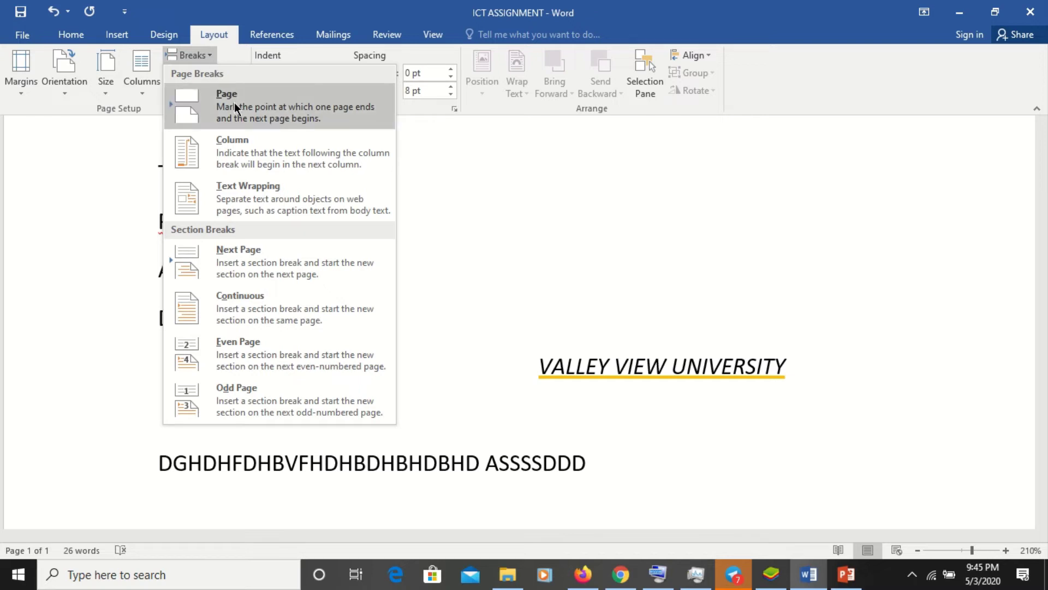
left_click(234, 103)
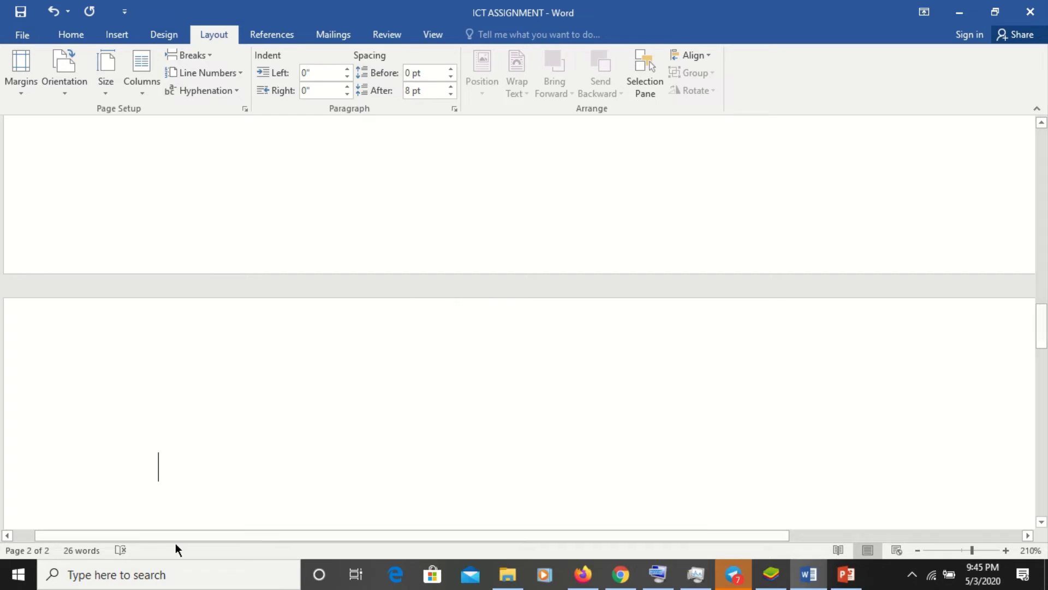
key("ctrl+z")
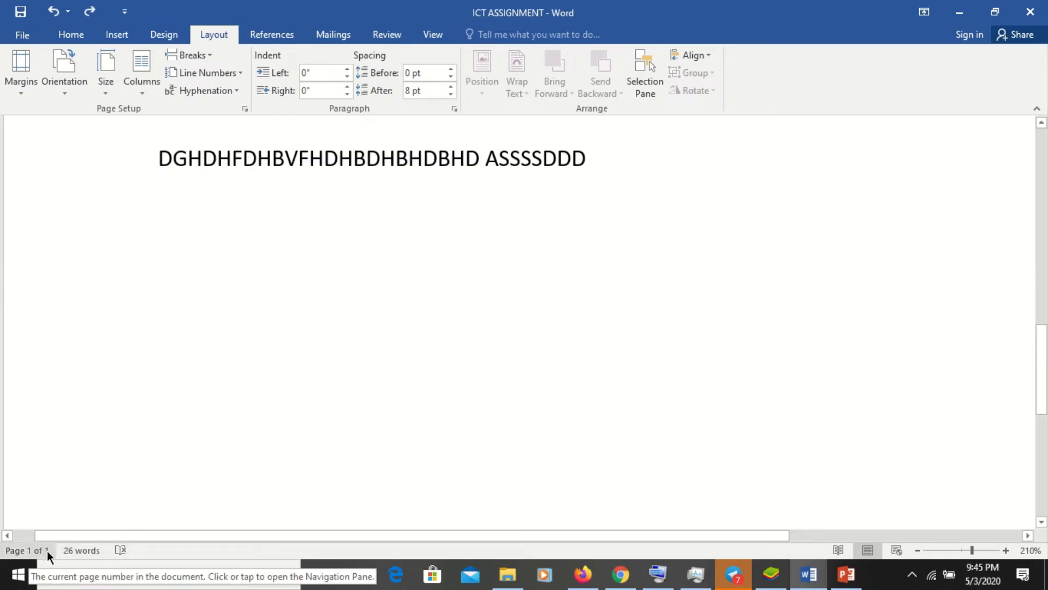
- Add an empty line and insert a page break so a blank second page follows
key("Return")
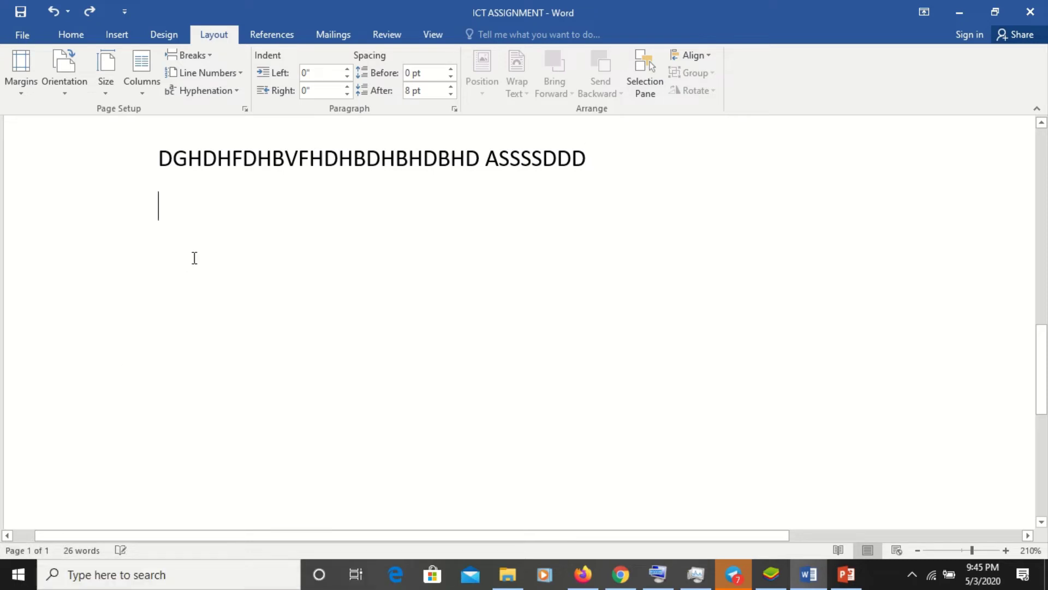
left_click(206, 60)
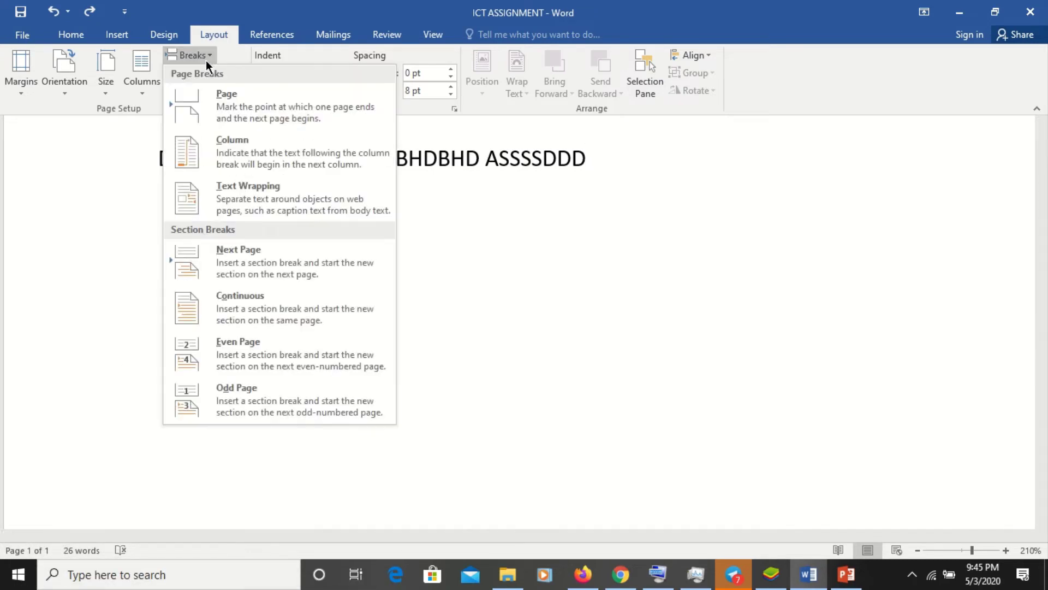
left_click(225, 94)
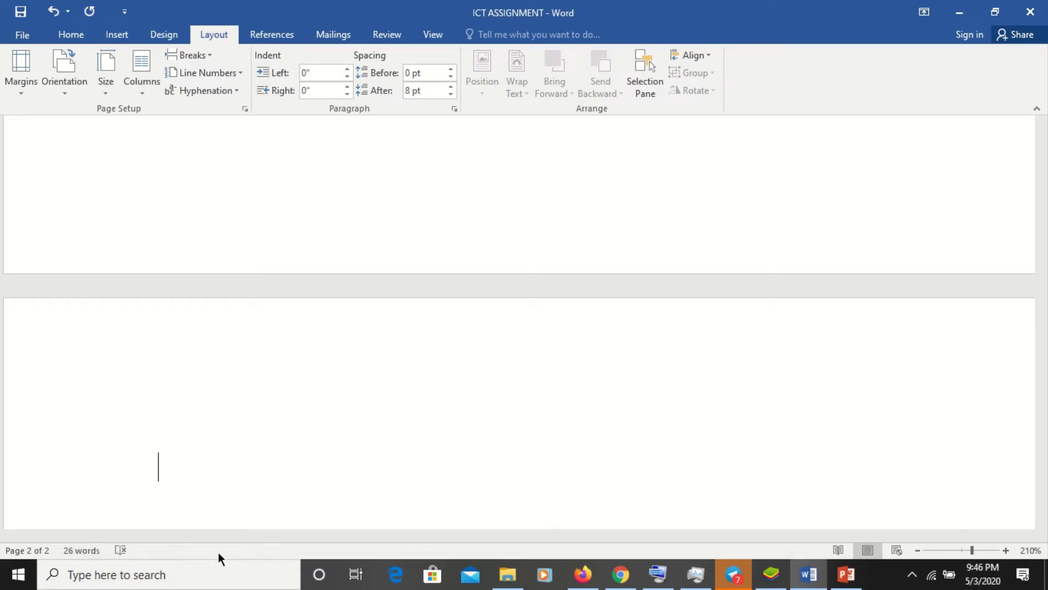
- Return to the top of the letter and show the page at 100% zoom
left_click(1042, 194)
left_click(1043, 195)
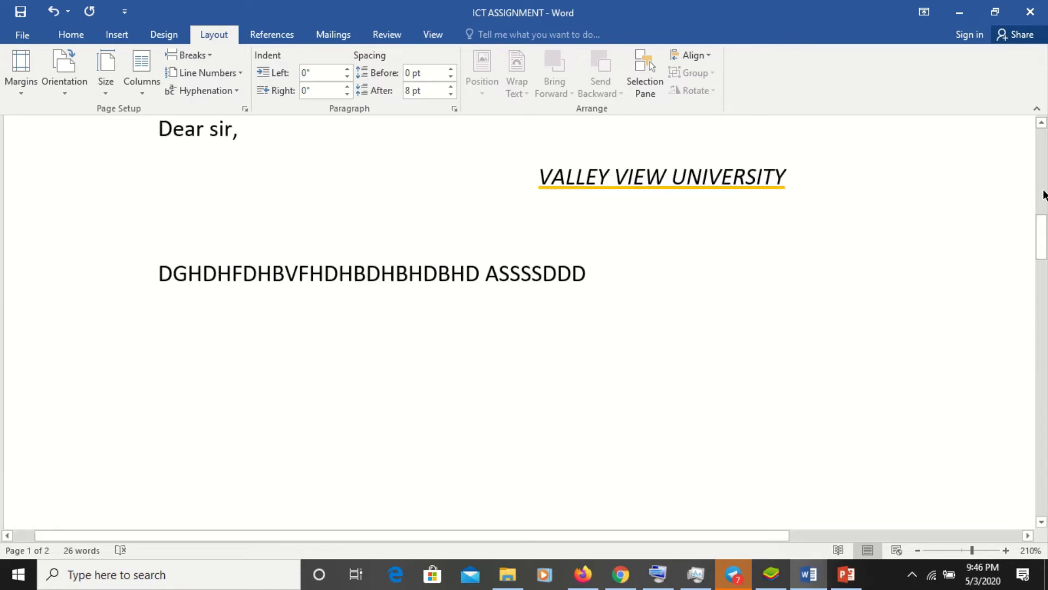
left_click(1043, 193)
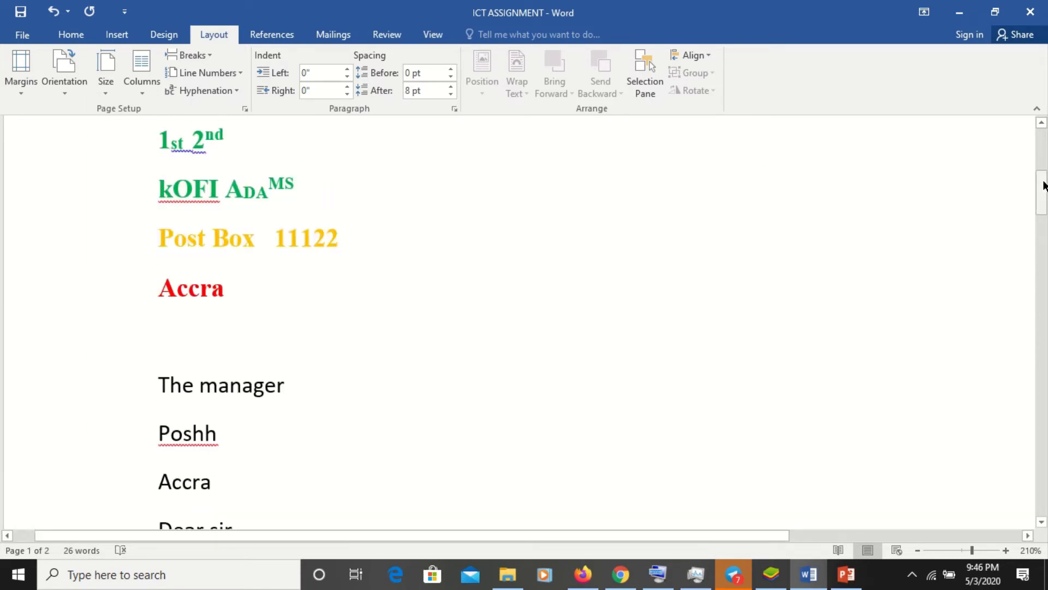
left_click(1042, 143)
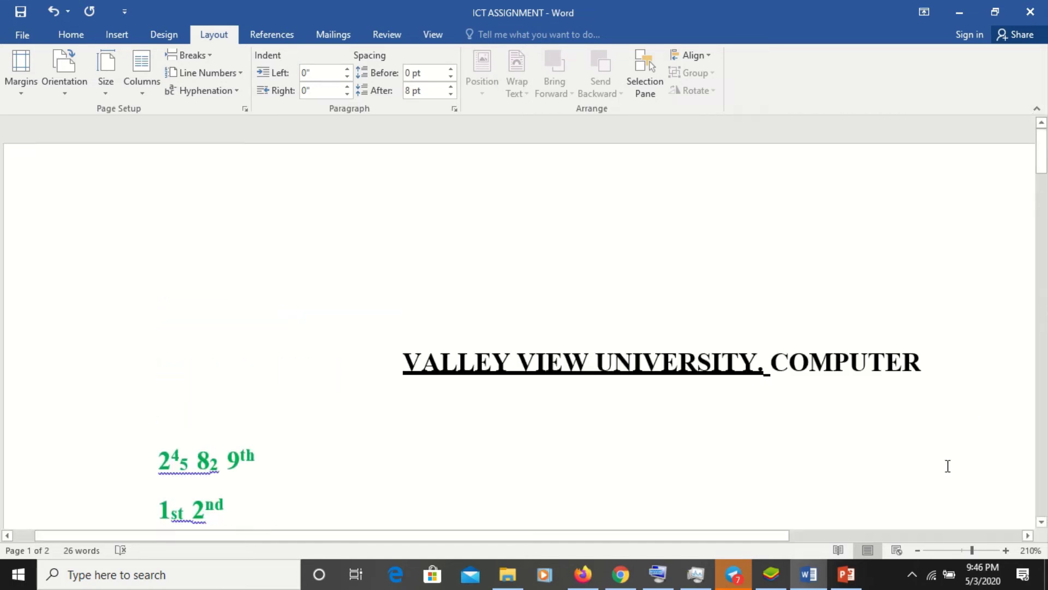
left_click(962, 550)
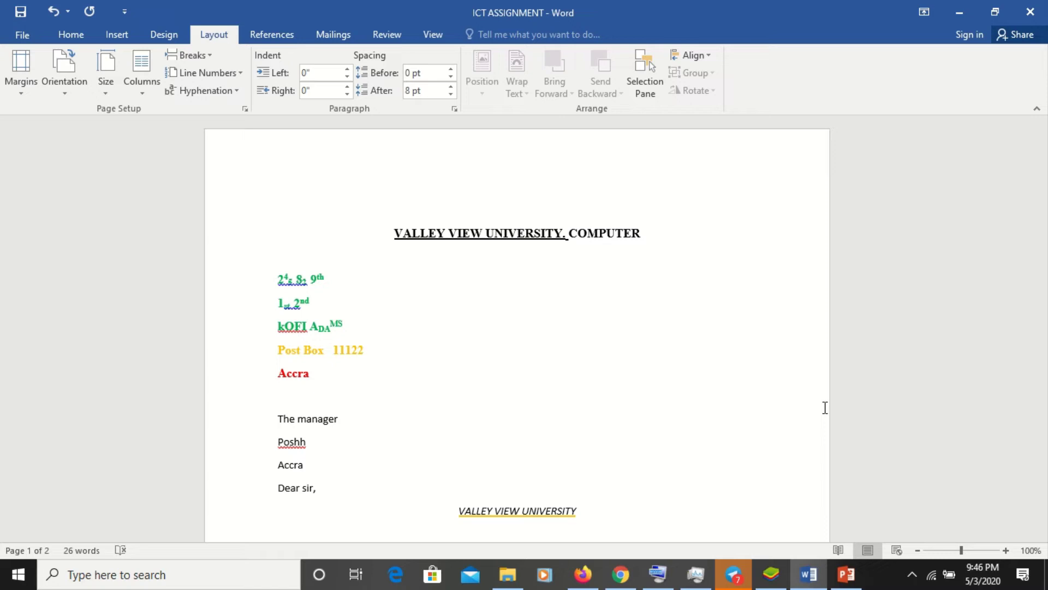
left_click(71, 34)
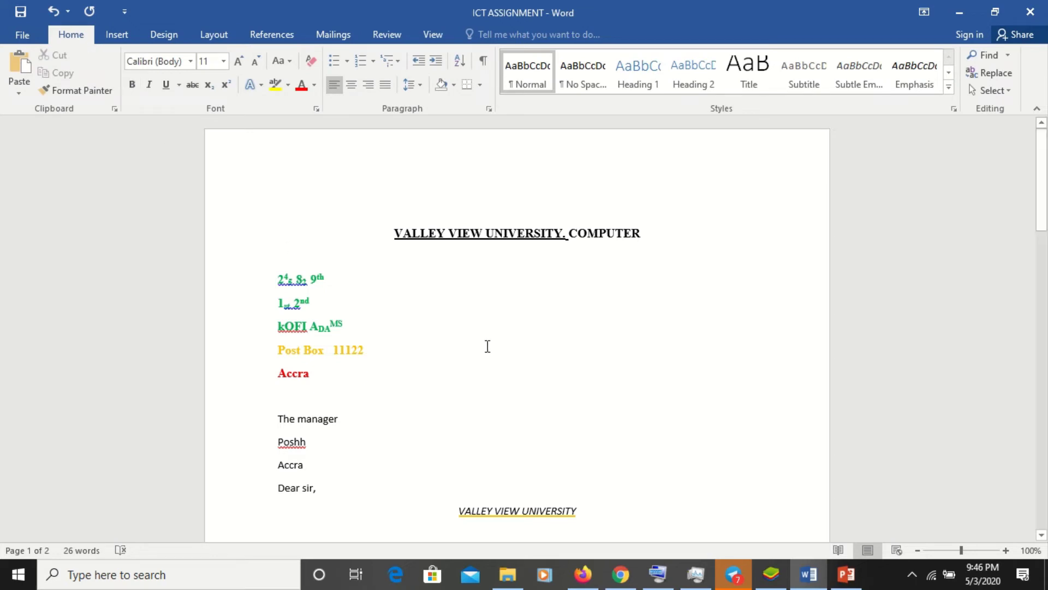
scroll(528, 301, "down", 10)
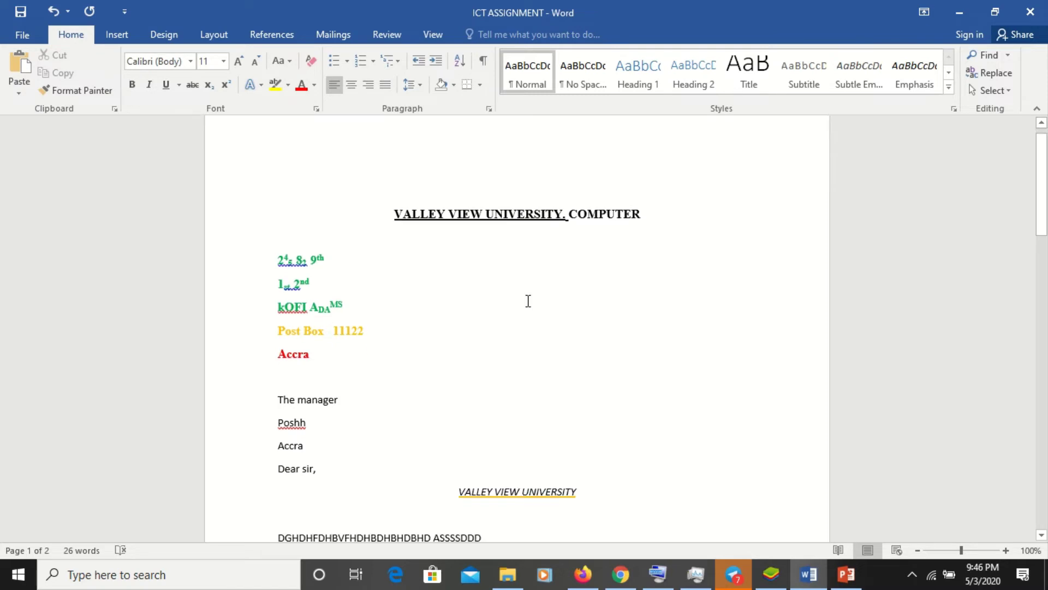
scroll(528, 301, "up", 10)
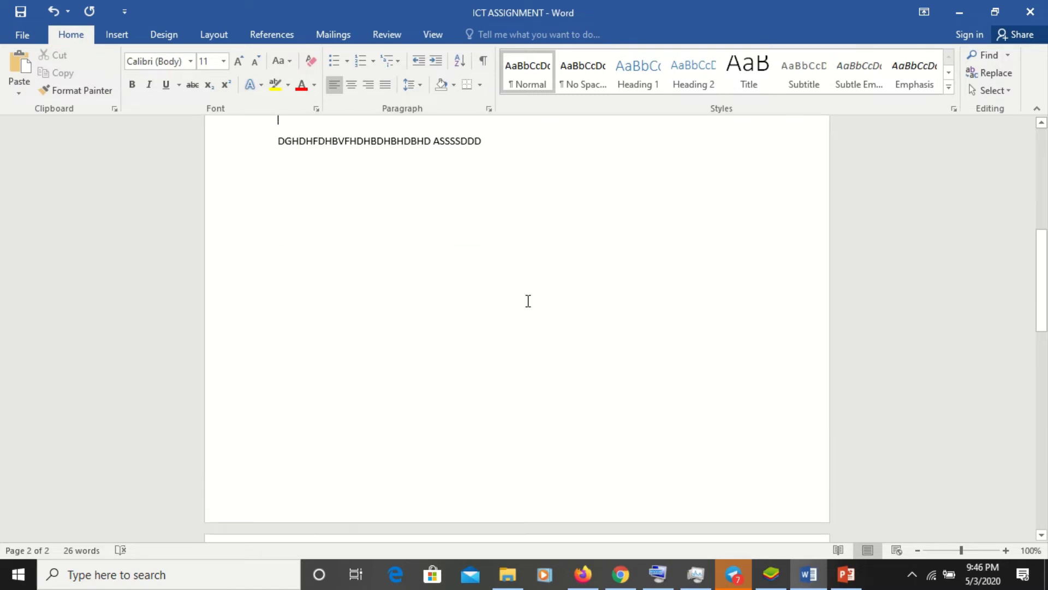
key("Up")
key("Up")
key("Up")
key("Up")
key("Up")
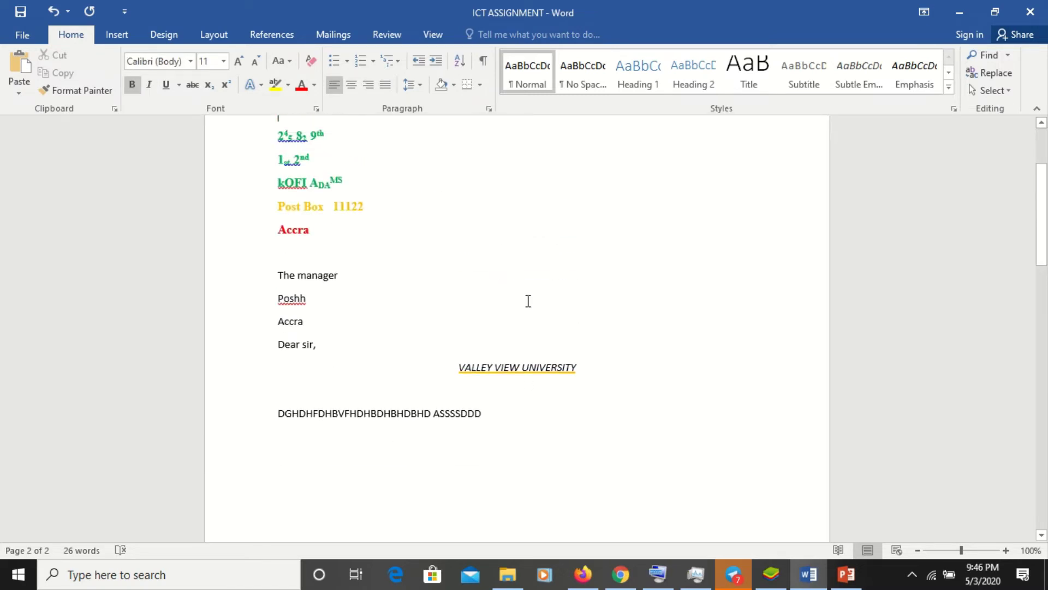
- Delete the two number lines above the sender's name
left_click(268, 184)
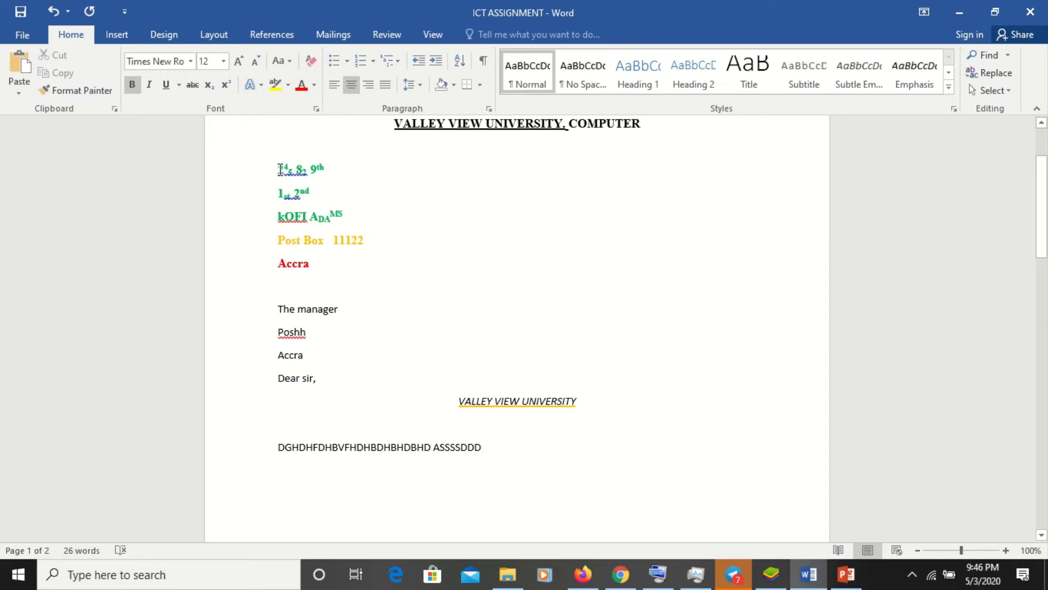
left_click_drag(269, 184, 339, 187)
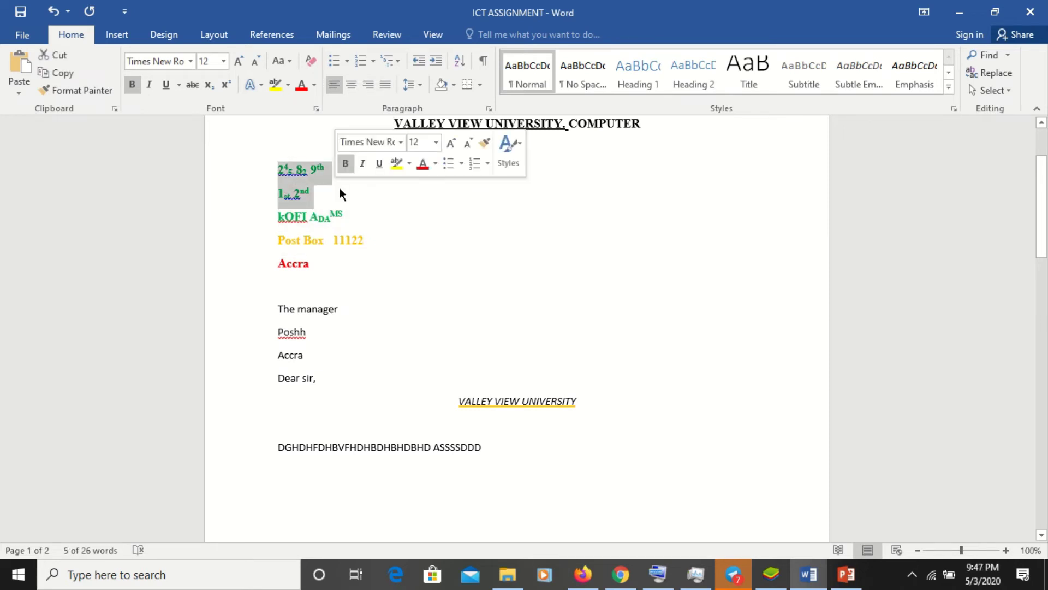
key("Delete")
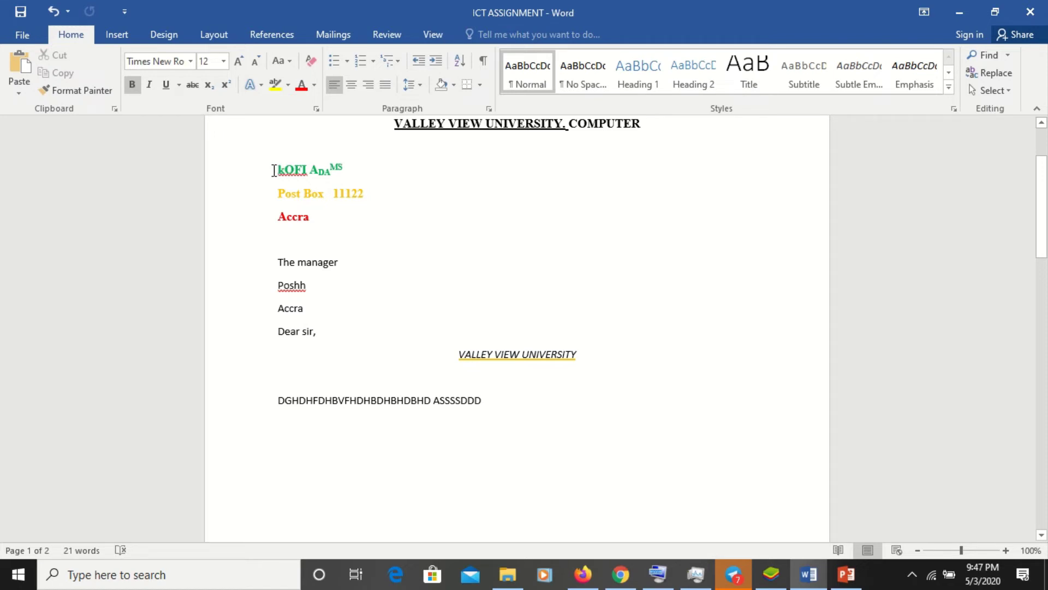
- Give the three coloured address lines multicolour cross bullets
left_click_drag(275, 169, 332, 227)
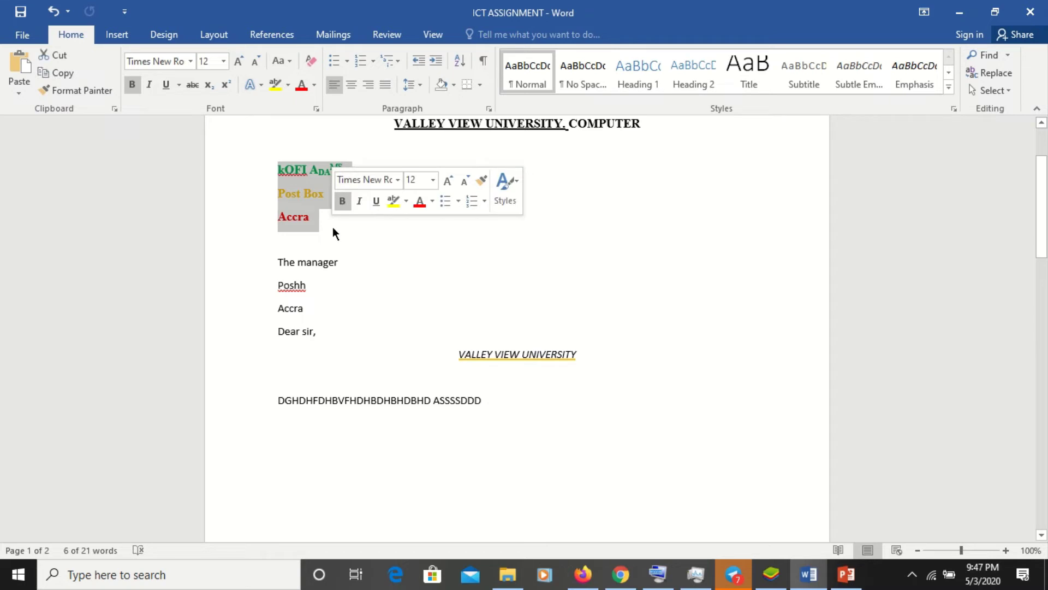
left_click(346, 62)
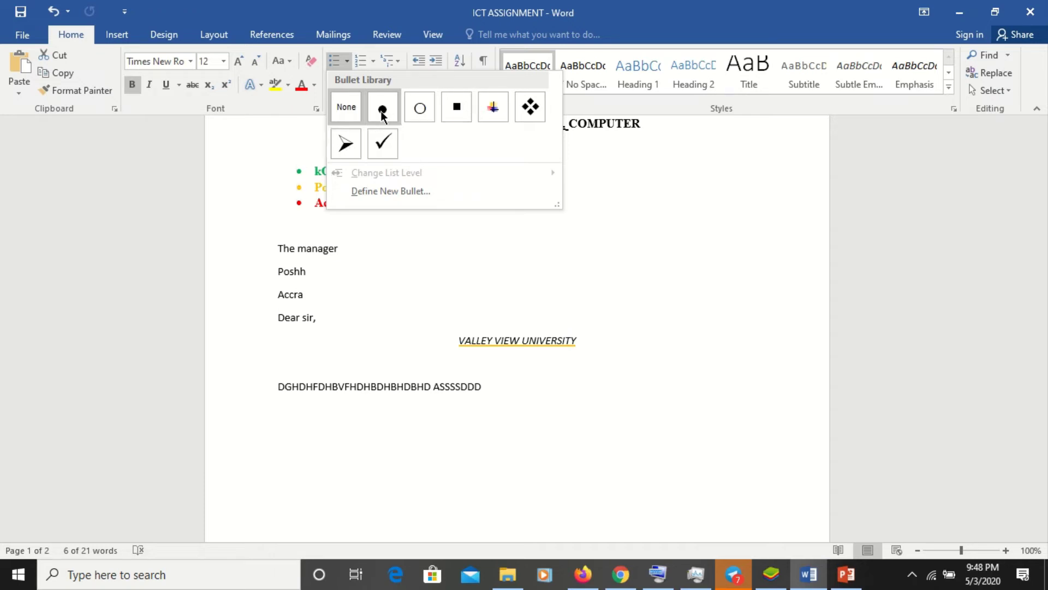
left_click(493, 108)
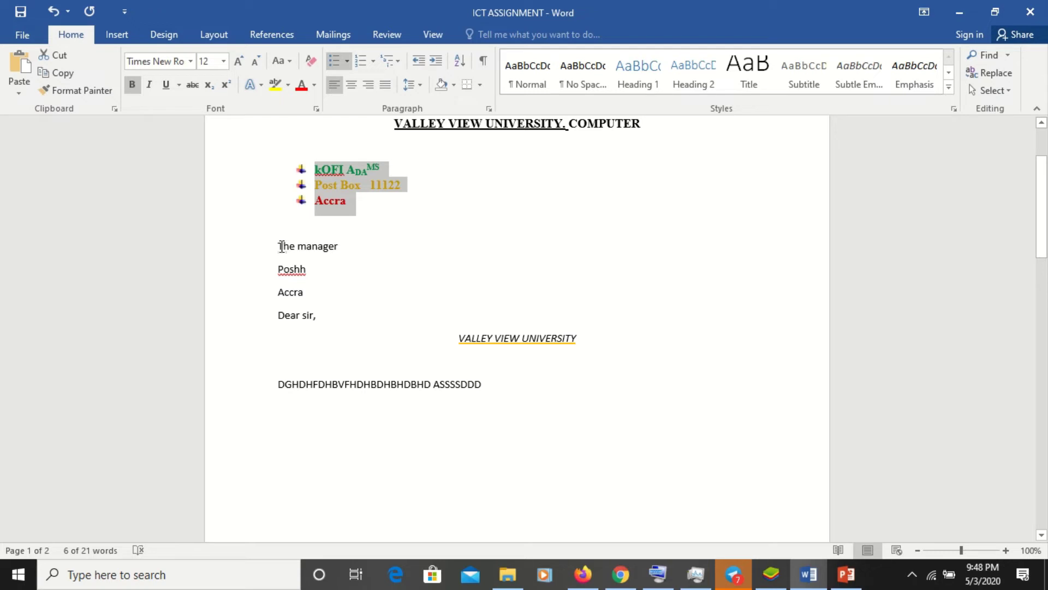
- Number 'The manager', 'Poshh', 'Accra' and 'Dear sir,' in the 1., 2., 3. format
left_click_drag(281, 247, 322, 319)
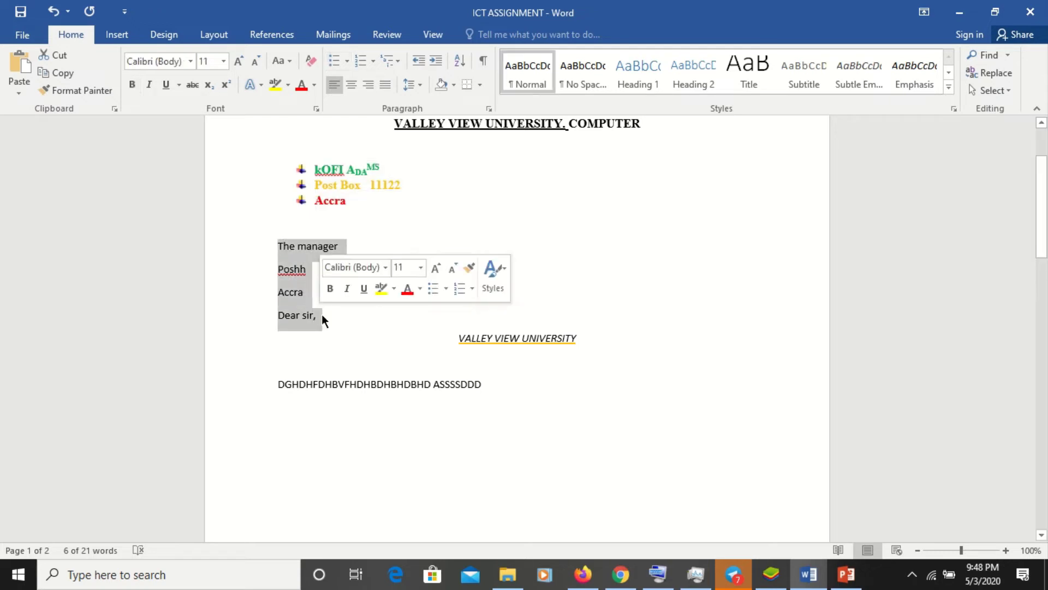
left_click(375, 65)
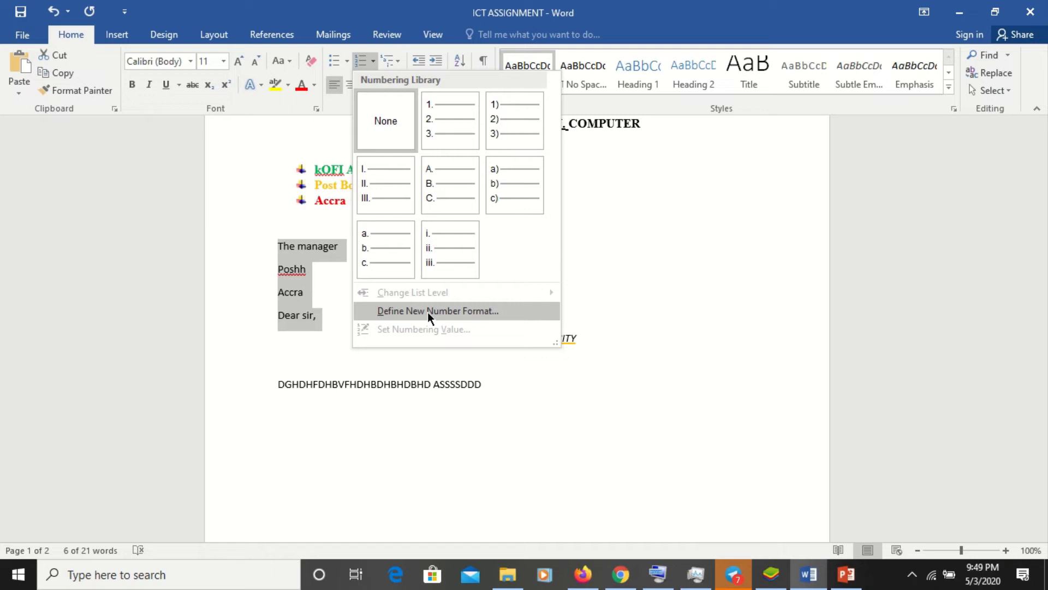
left_click(450, 131)
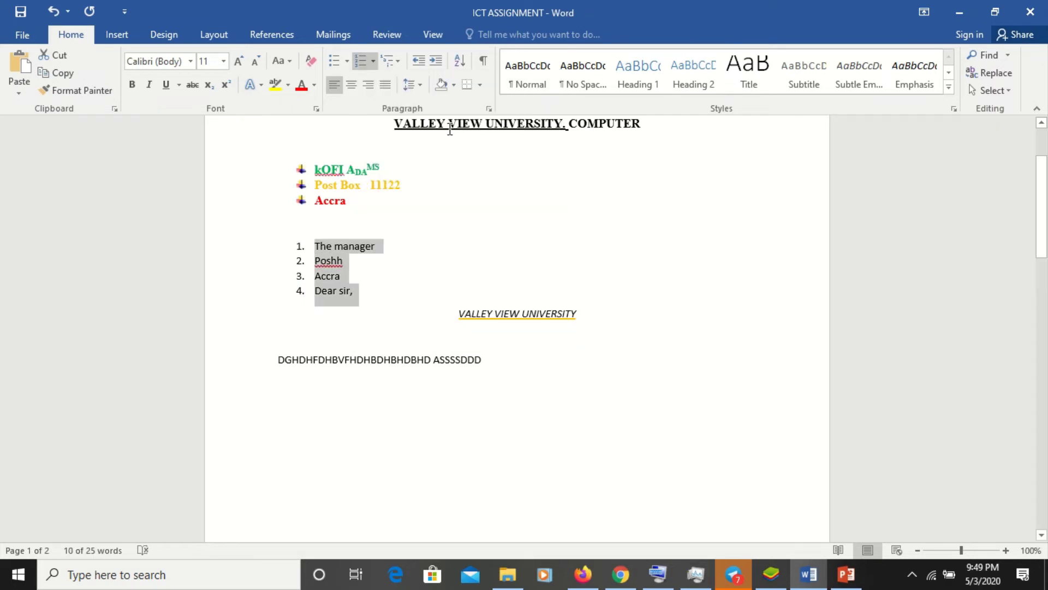
- Type 'gvsgxvgsvgs' below the capitals line and make it a cross-bulleted item
left_click(567, 369)
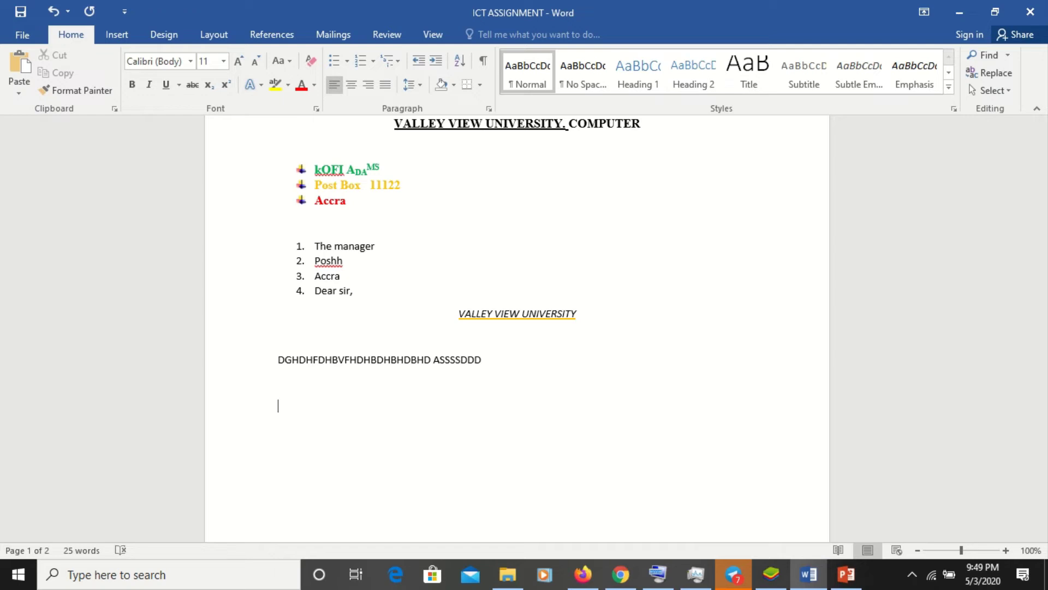
type("gvsgxvgsvgs")
left_click(359, 60)
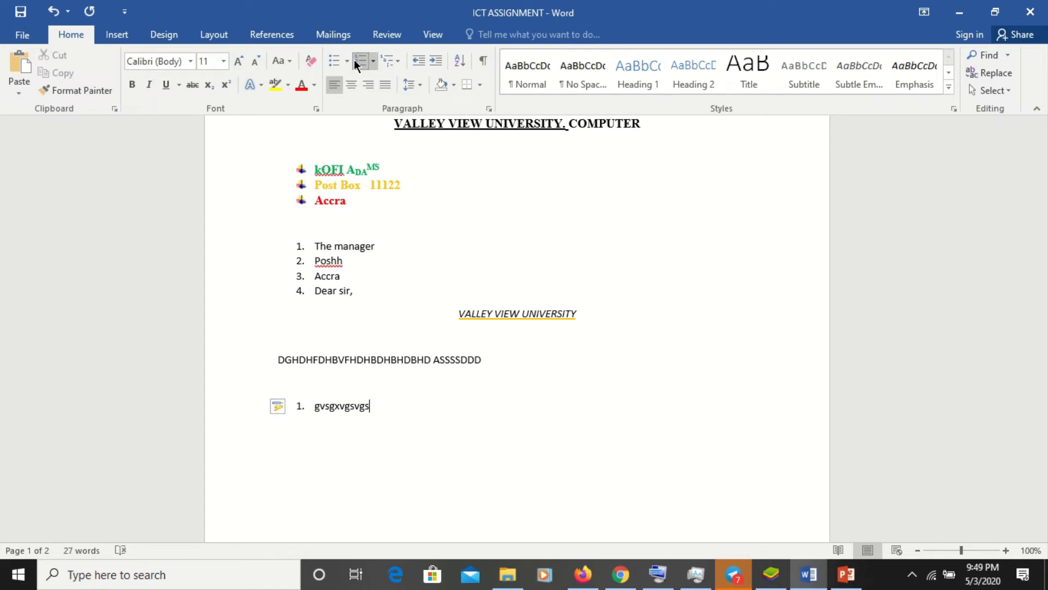
left_click(334, 64)
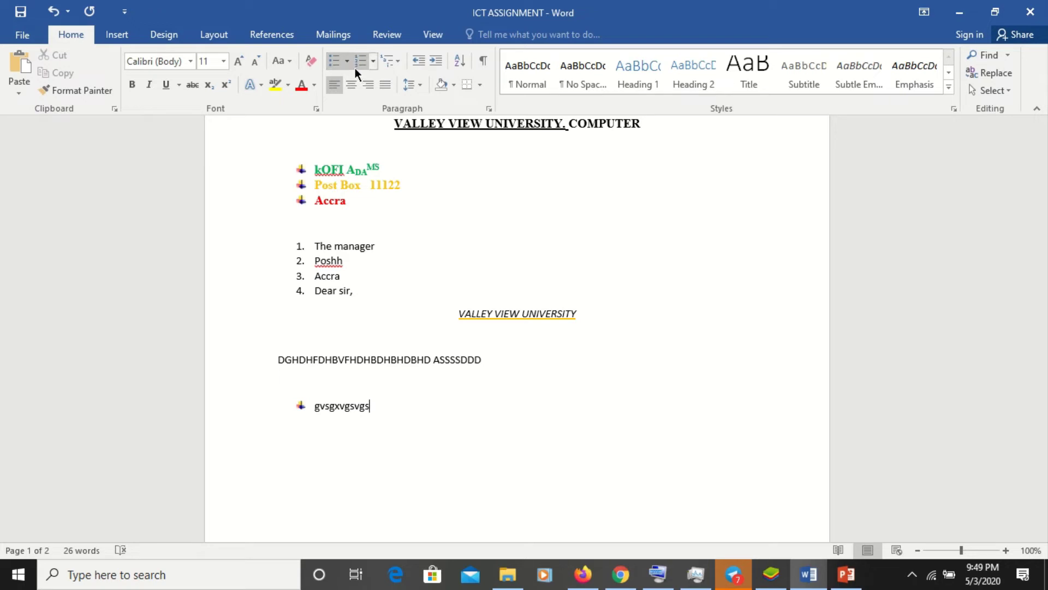
- Add bullet items 'aagxsbn', 'bcxbbxb', 'dbb', 'xjjxnh' and 'xxxnh'
key("Return")
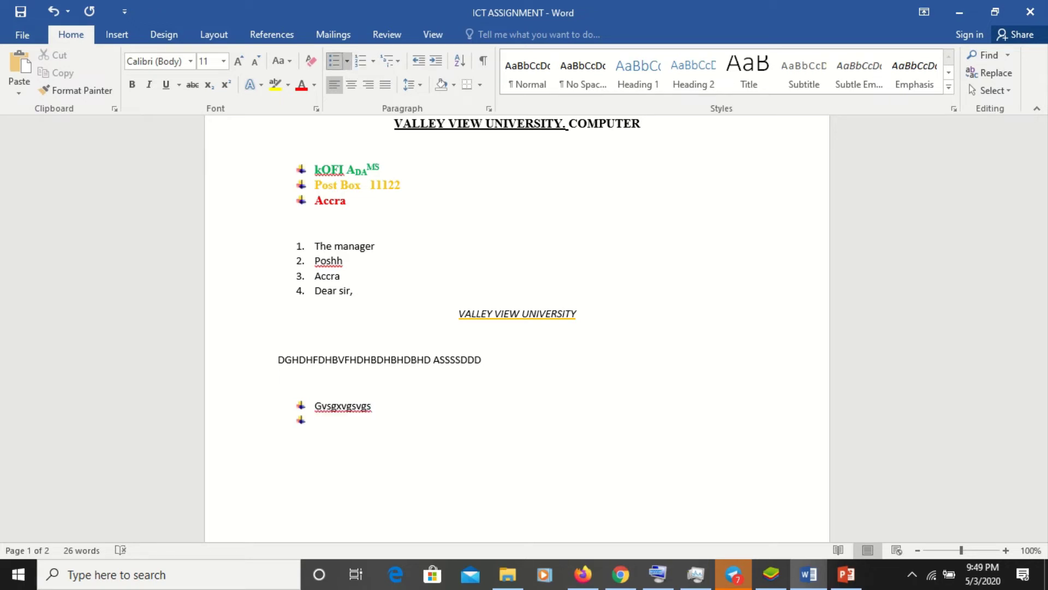
type("aagxsbn")
key("Return")
type("bcxbbxb")
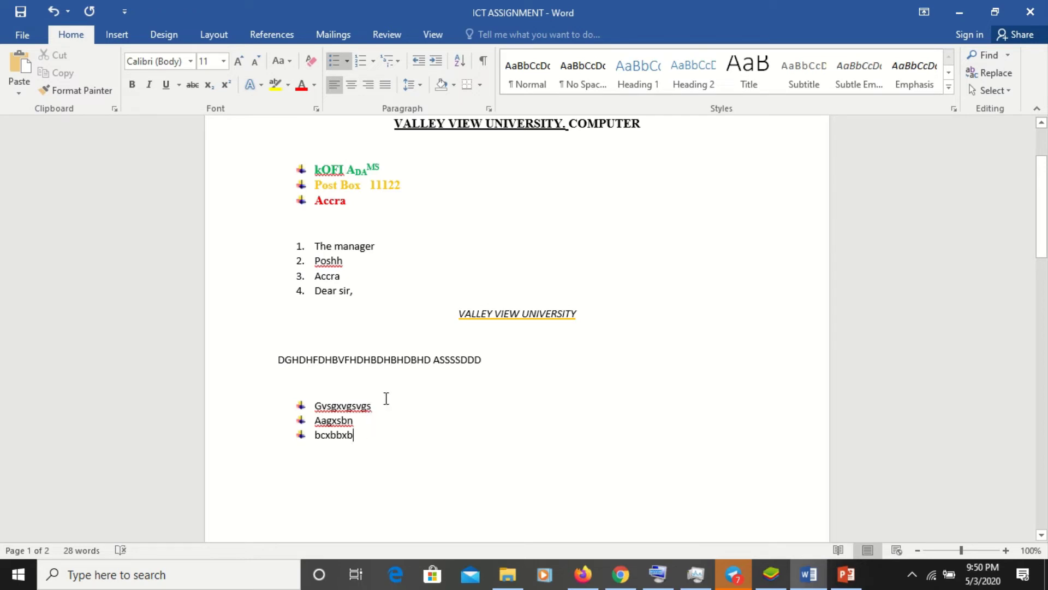
key("Return")
key("Return")
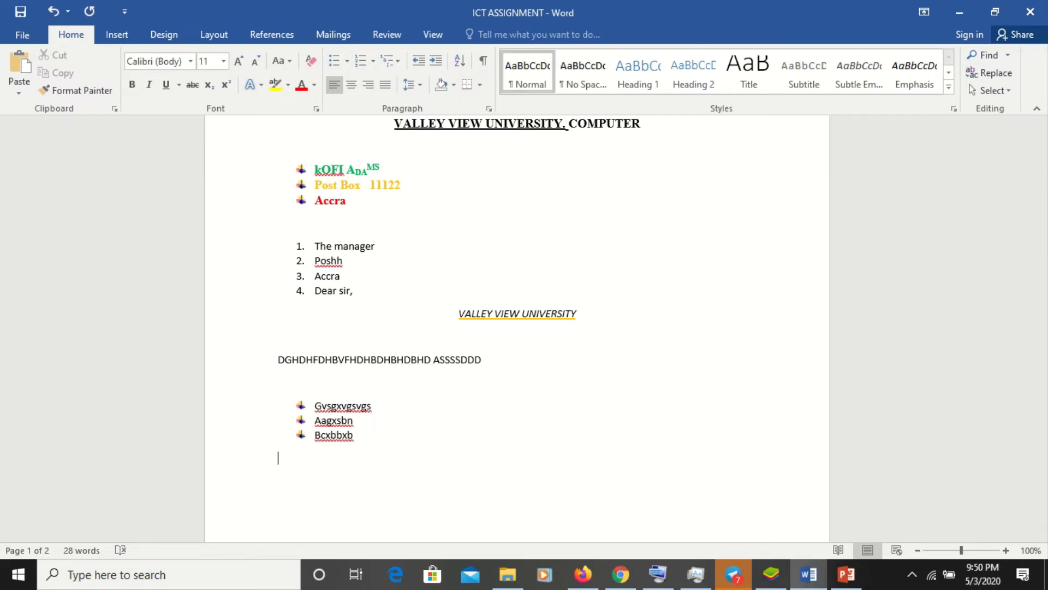
key("BackSpace")
key("Return")
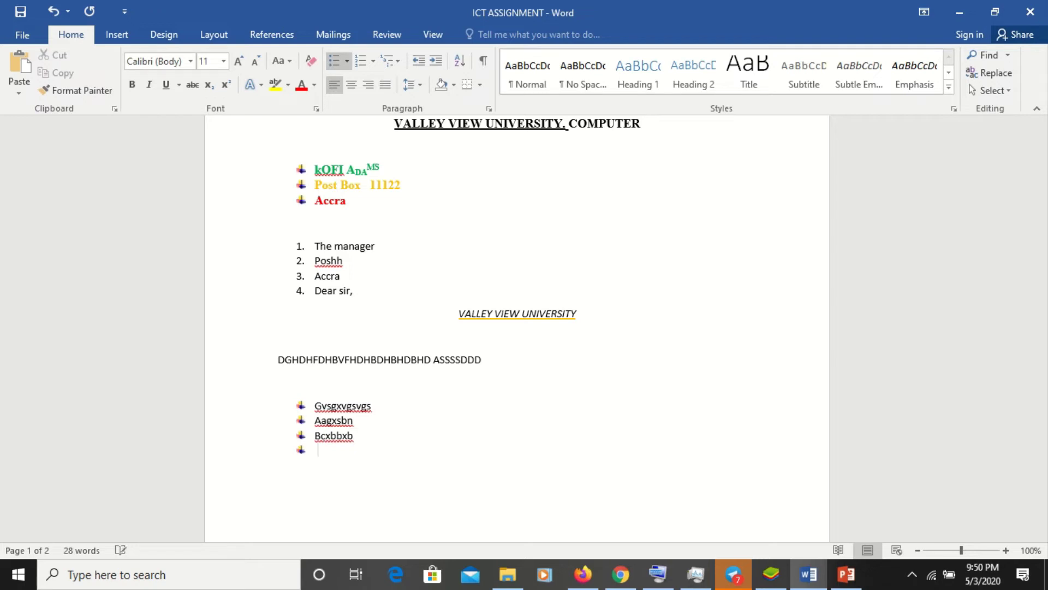
type("dbb")
key("Return")
type("xjjxnh")
key("Return")
type("xxxnh")
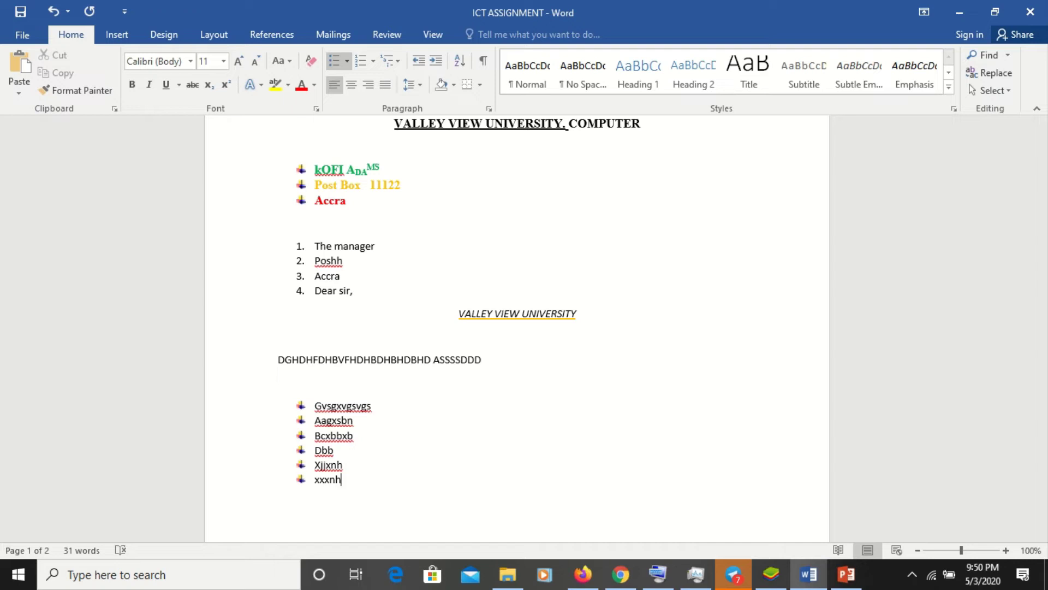
- End the list and type the plain line 'dhvhhfjfjfnfnnnjdjdhdhhc'
key("Return")
key("BackSpace")
key("BackSpace")
type("d")
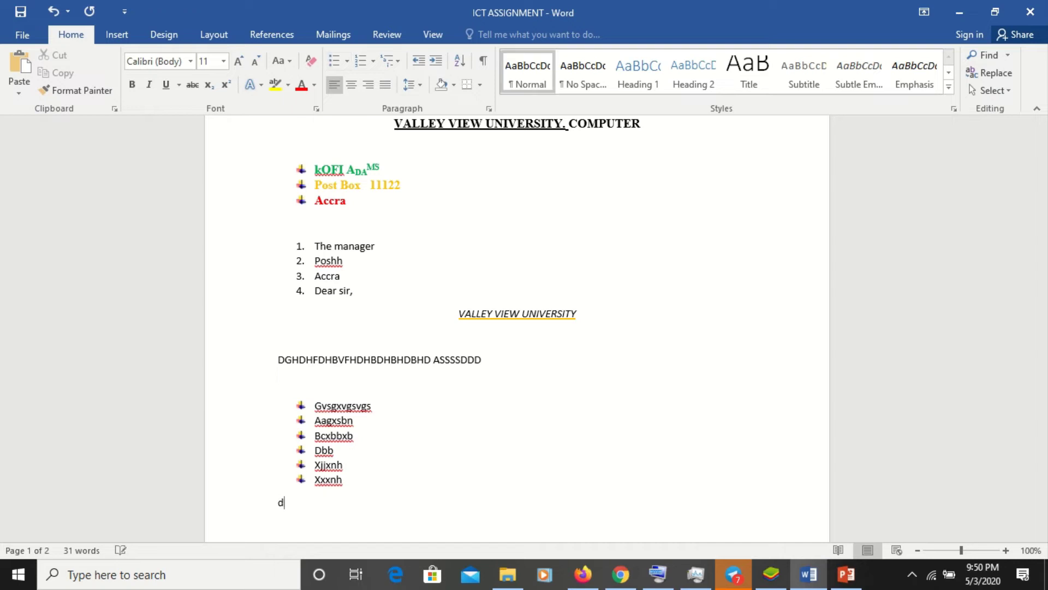
type("hvhhfjfjfnfnnnjdjdhdhhc")
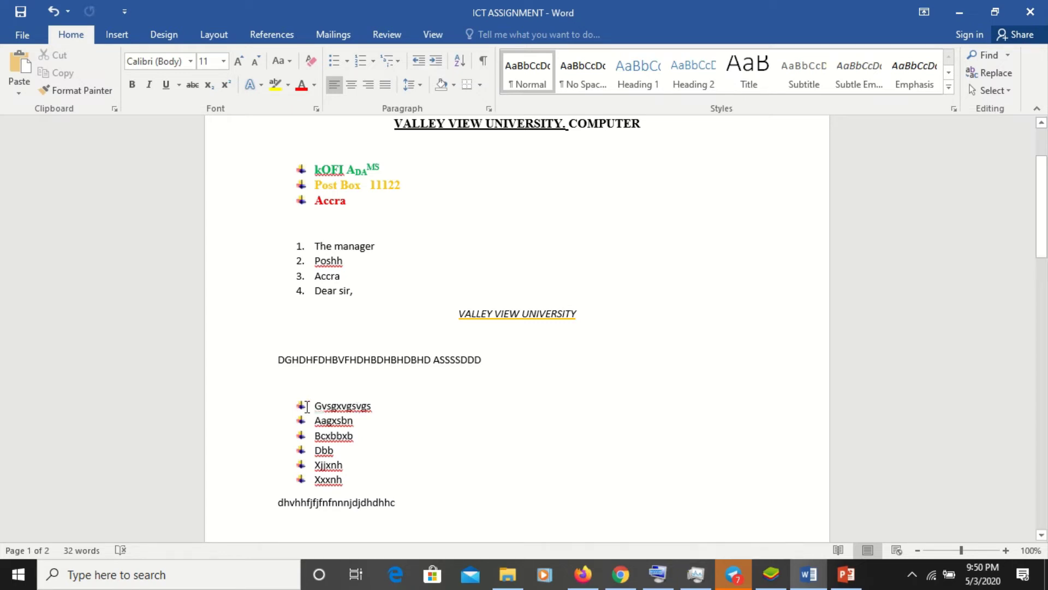
- Renumber the six items 'Gvsgxvgsvgs' to 'Xxxnh' as a 1–6 numbered list
left_click_drag(311, 408, 351, 490)
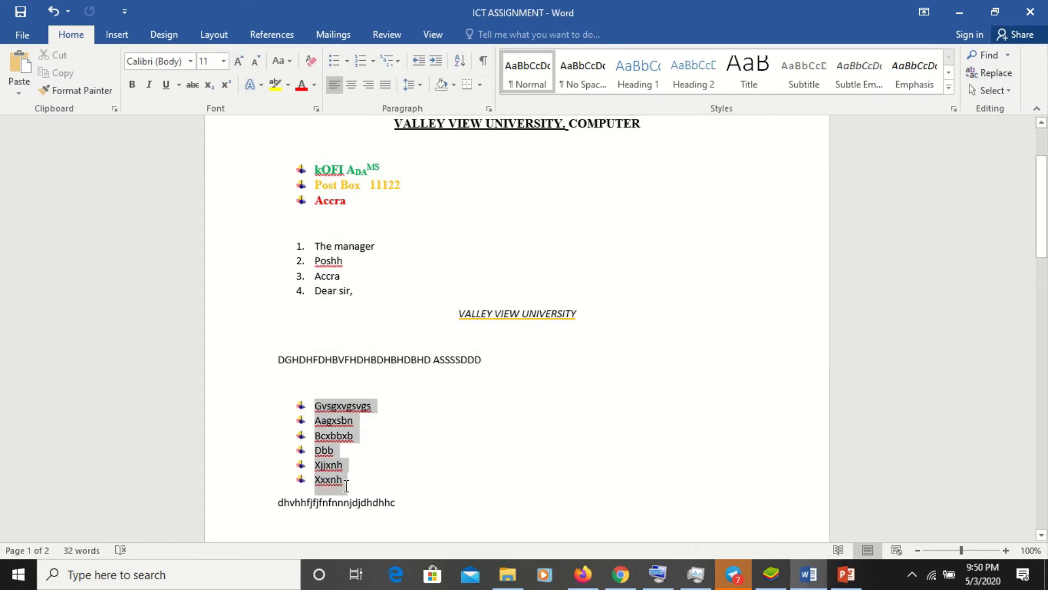
left_click(363, 60)
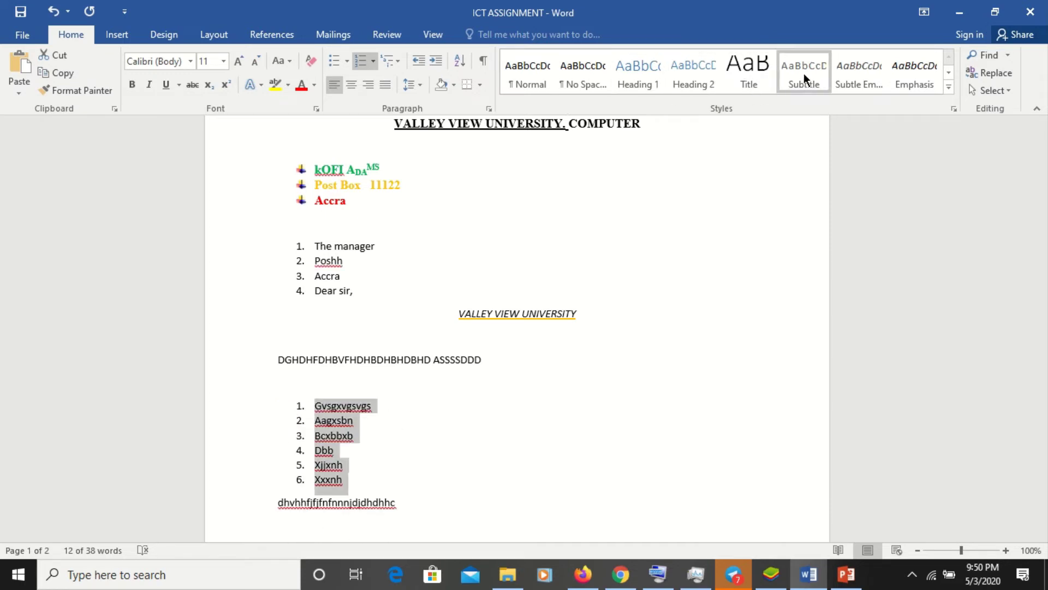
left_click(949, 89)
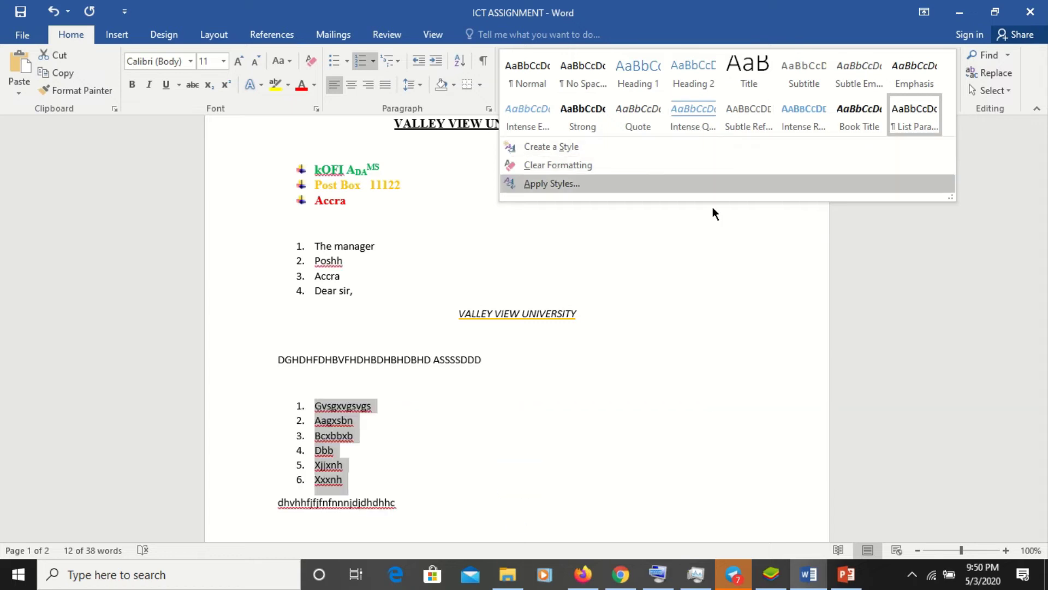
left_click(708, 328)
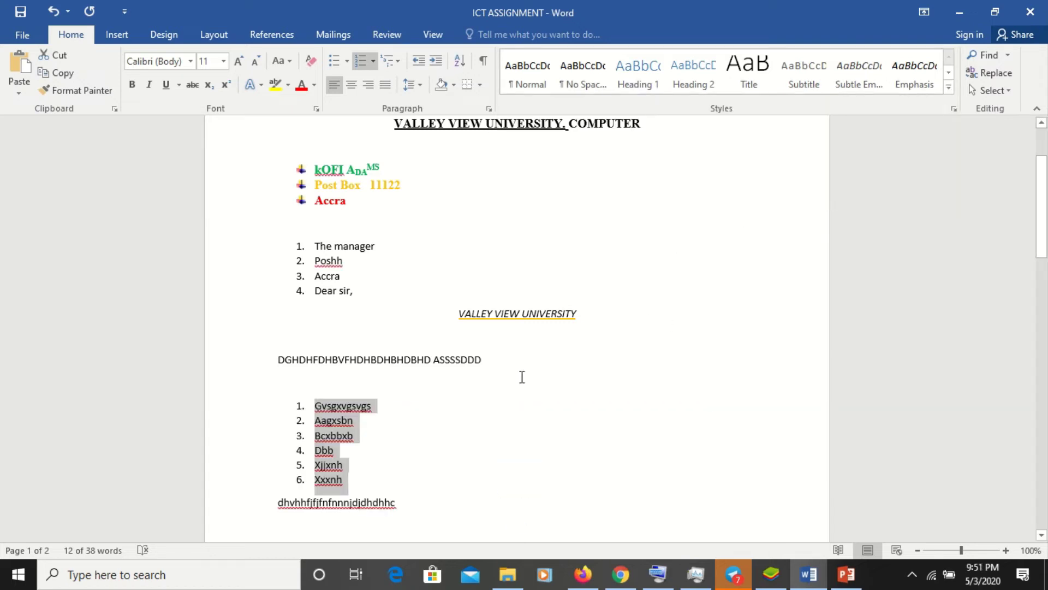
- Apply the Heading 1 style to the VALLEY VIEW UNIVERSITY line
left_click(459, 316)
left_click_drag(458, 315, 561, 301)
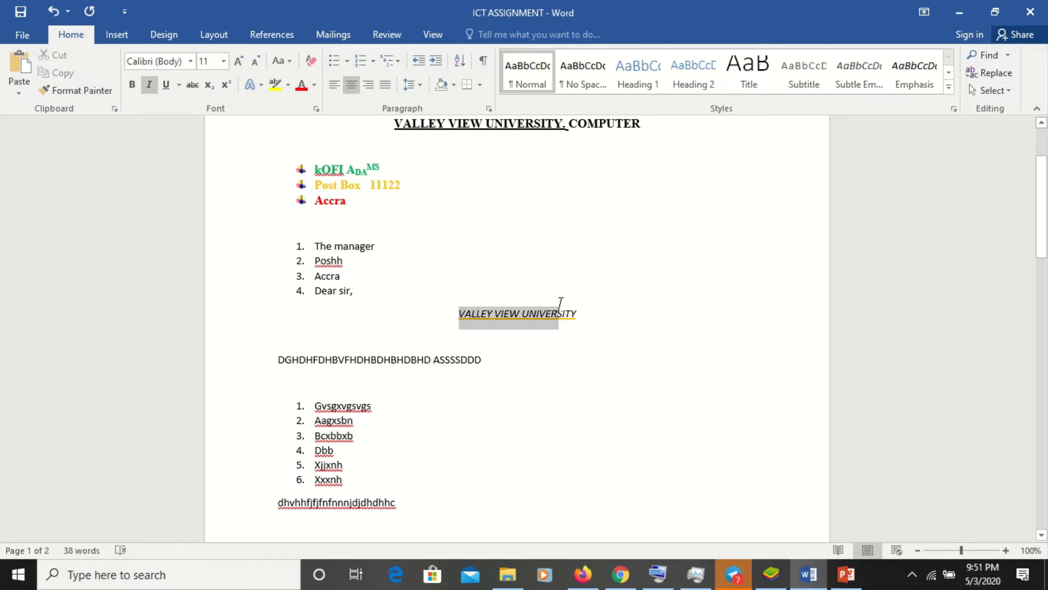
left_click(569, 301)
triple_click(584, 311)
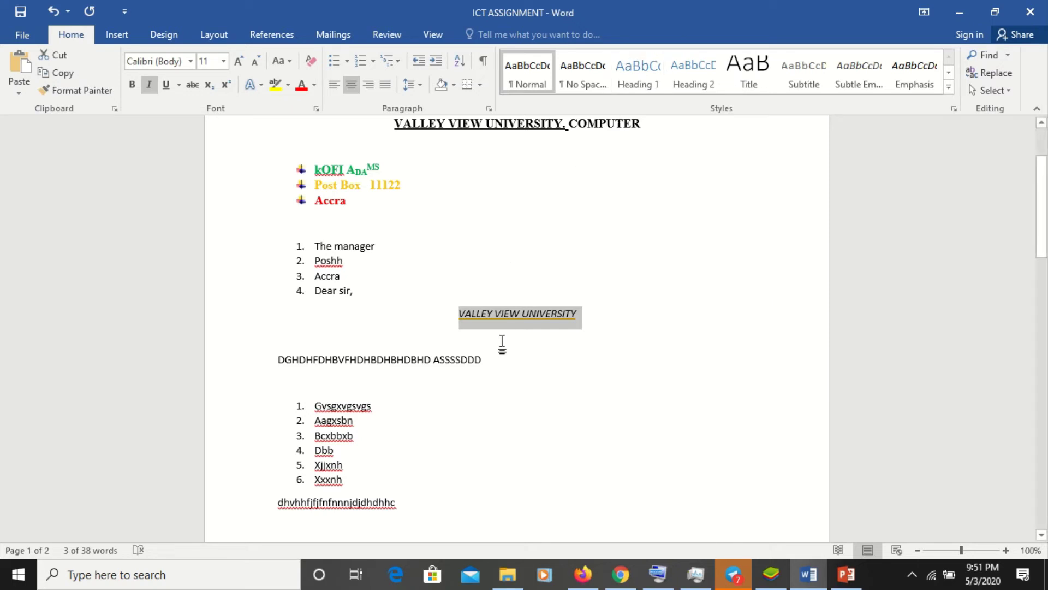
left_click(630, 80)
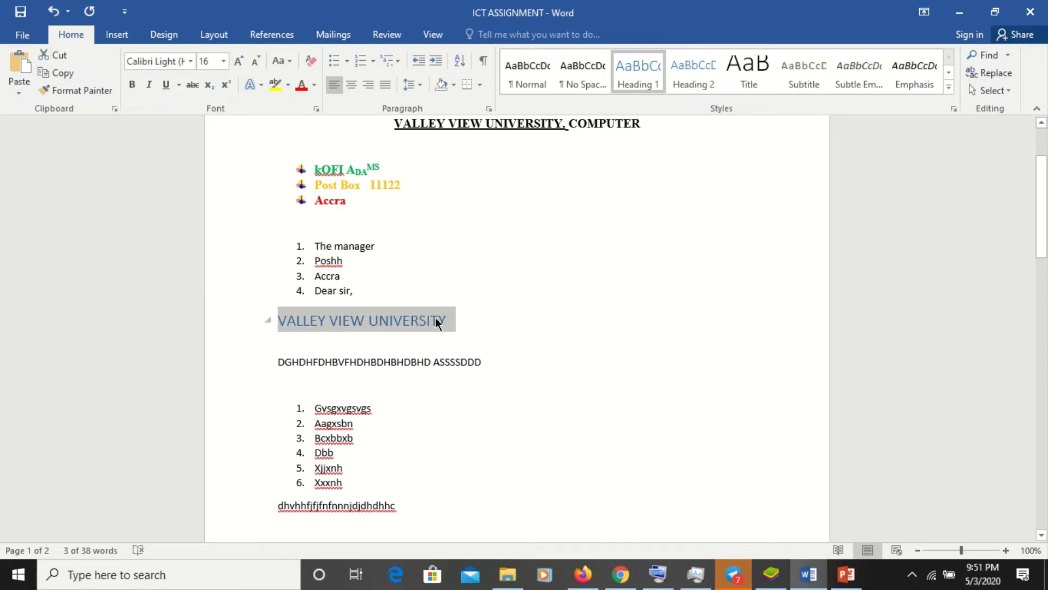
left_click(484, 342)
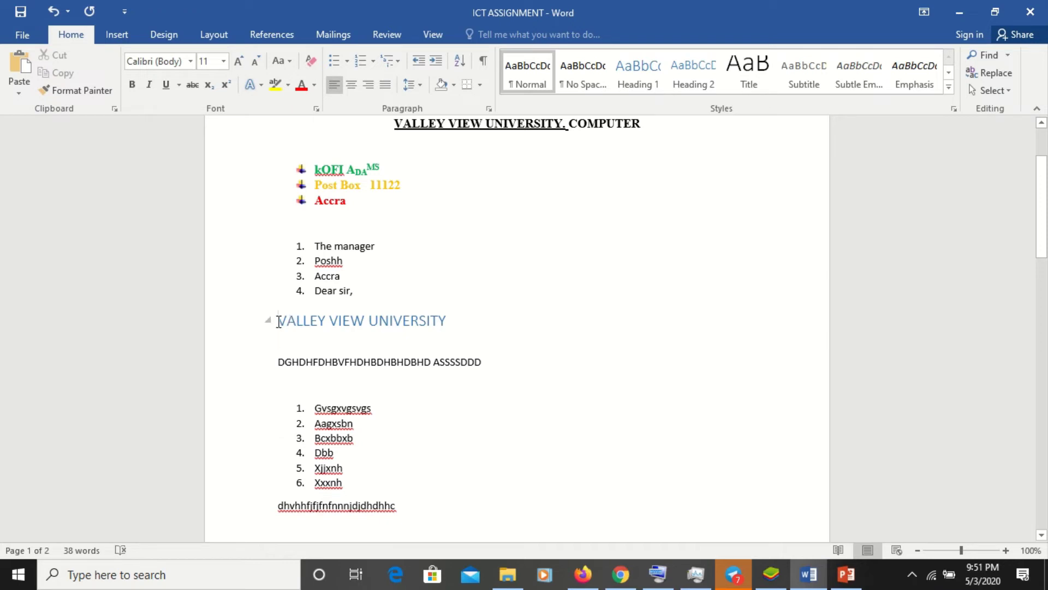
- Select the three star-bulleted sender address lines
left_click(278, 321)
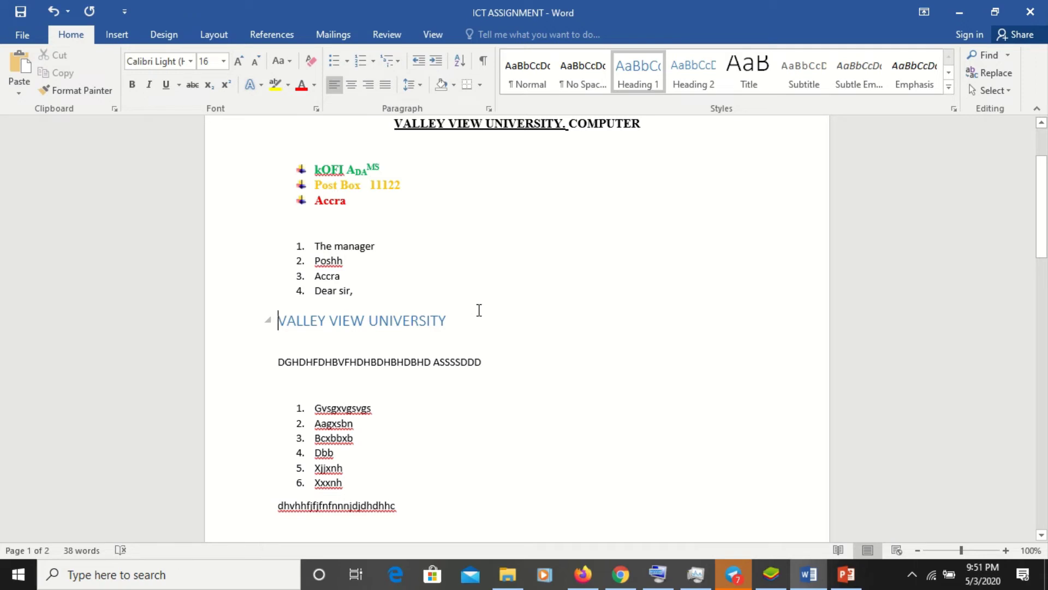
left_click(519, 276)
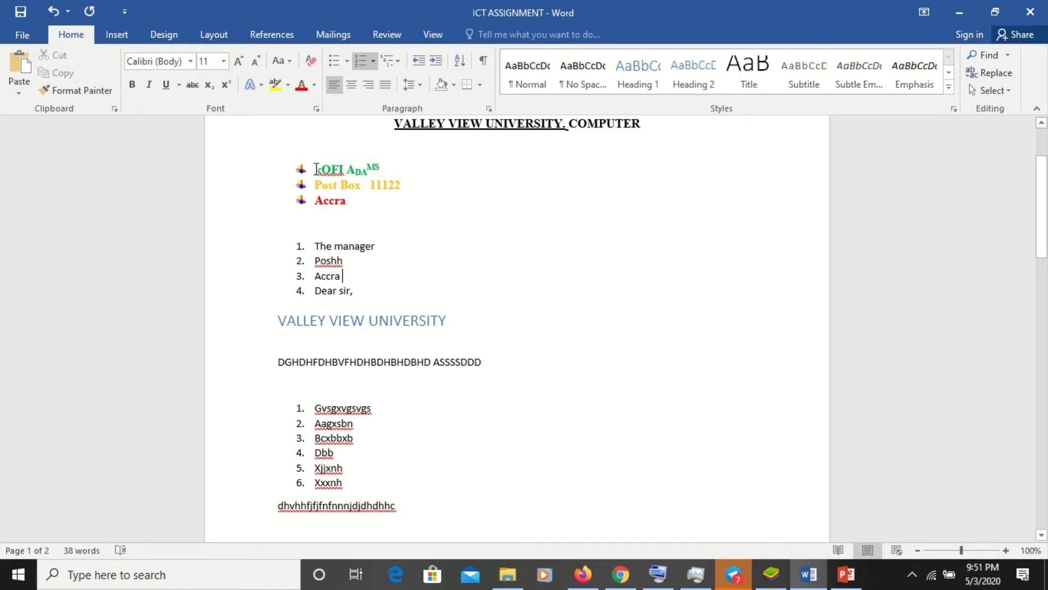
left_click_drag(315, 169, 352, 204)
key("ctrl+c")
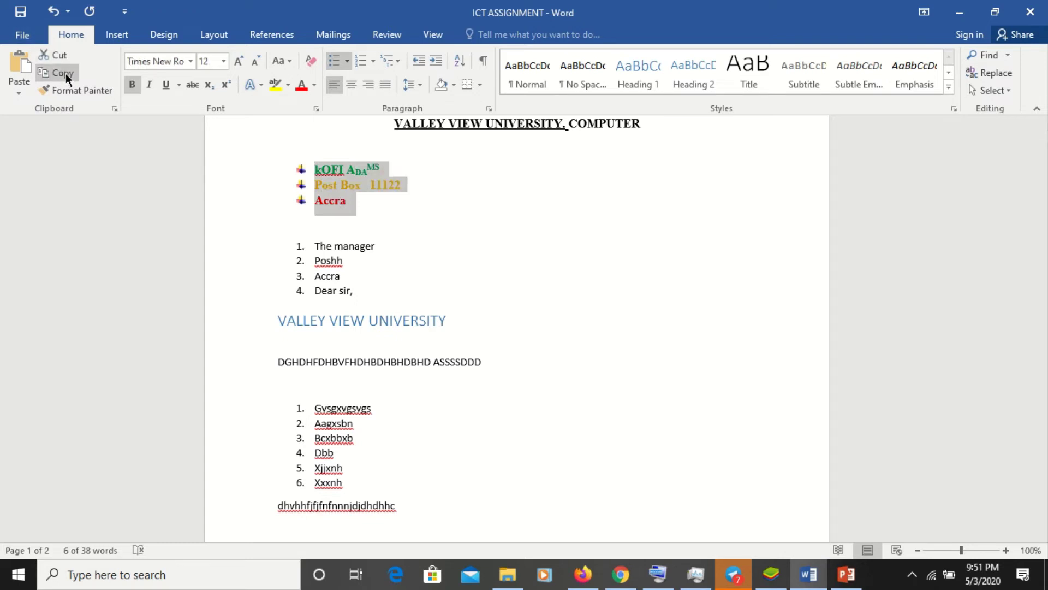
- Copy the coloured sender block and paste a second copy below Accra
left_click(66, 73)
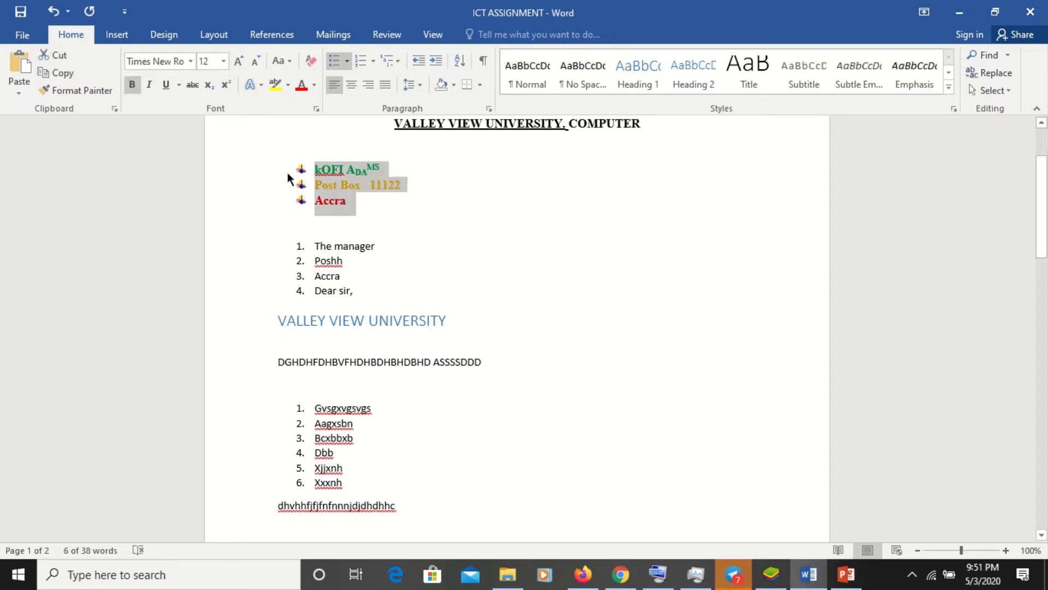
left_click(372, 205)
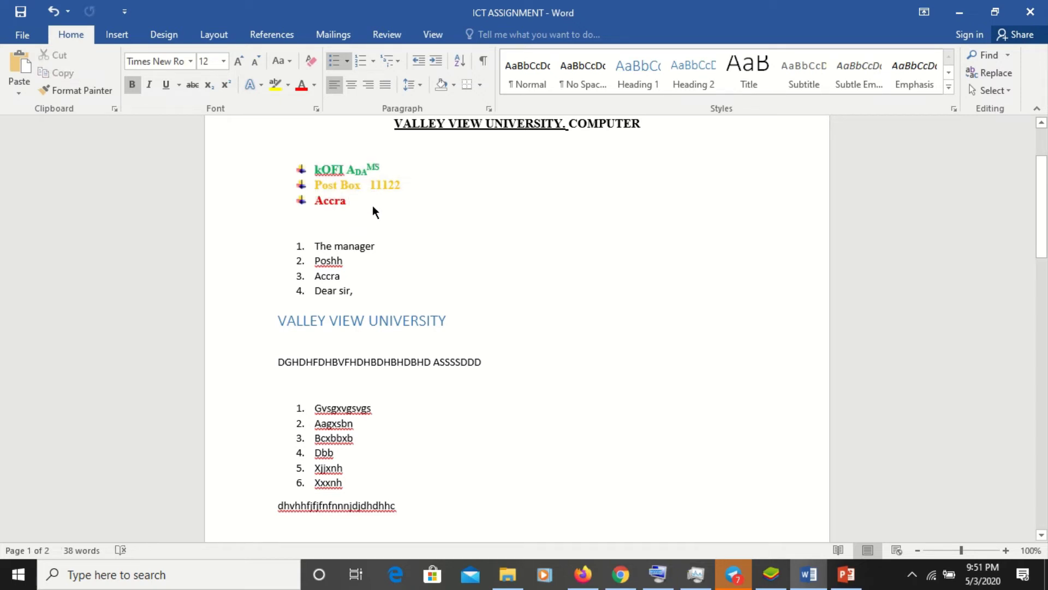
key("Return")
key("Return")
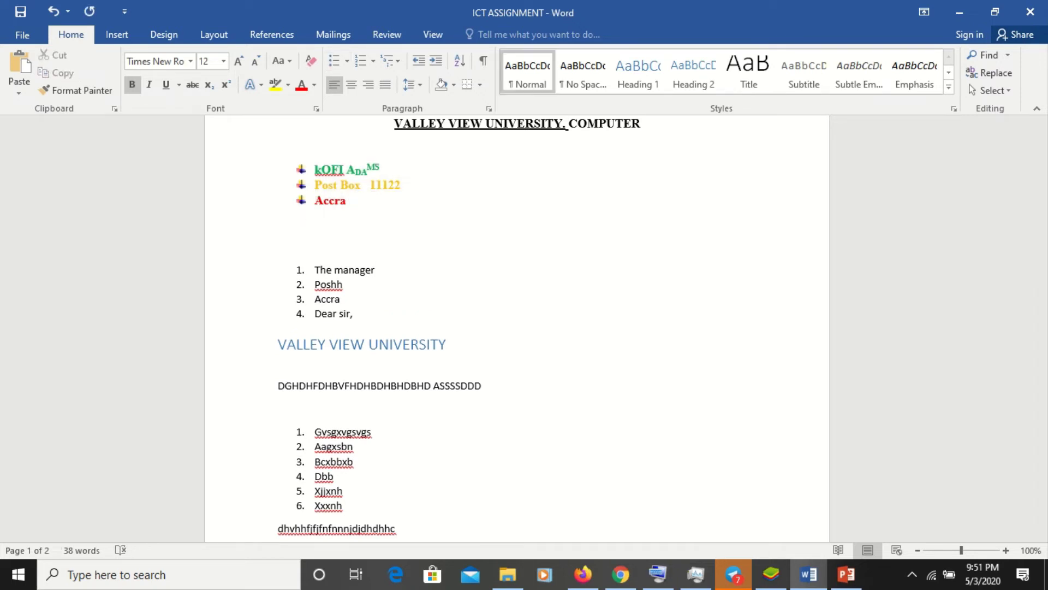
key("ctrl+v")
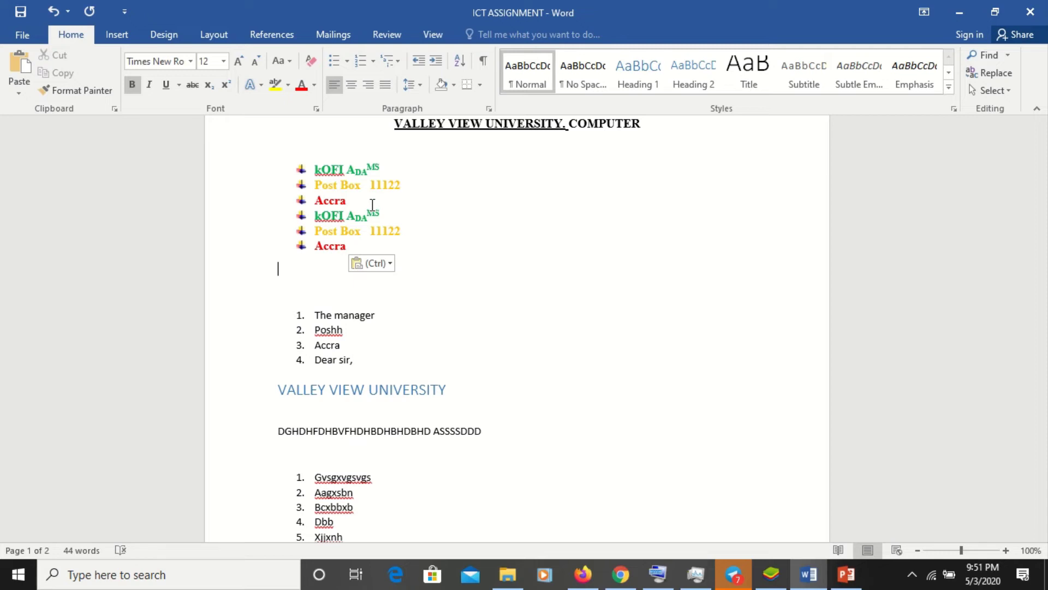
key("ctrl+z")
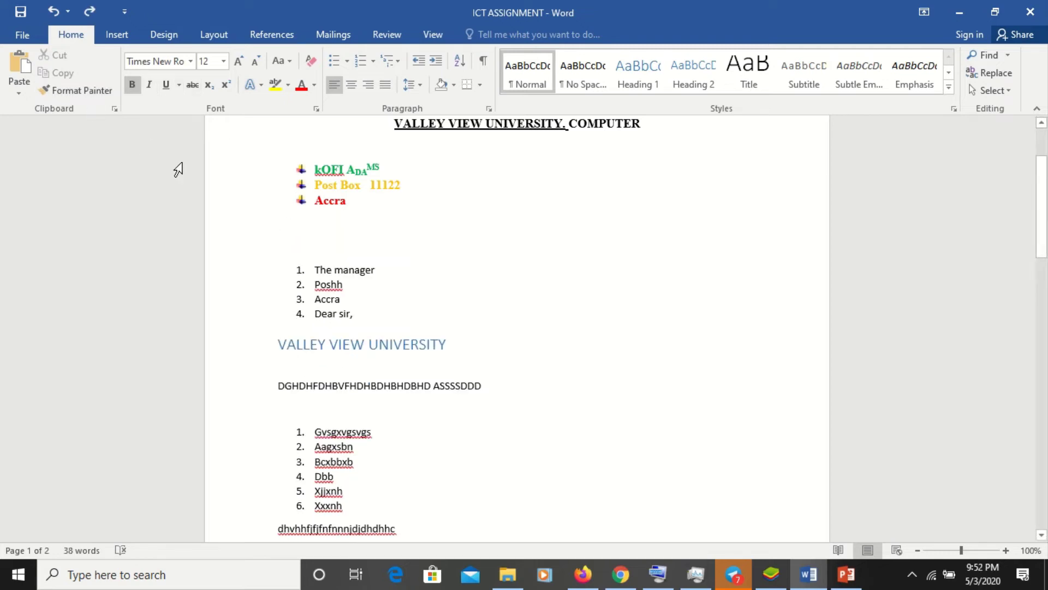
left_click(18, 76)
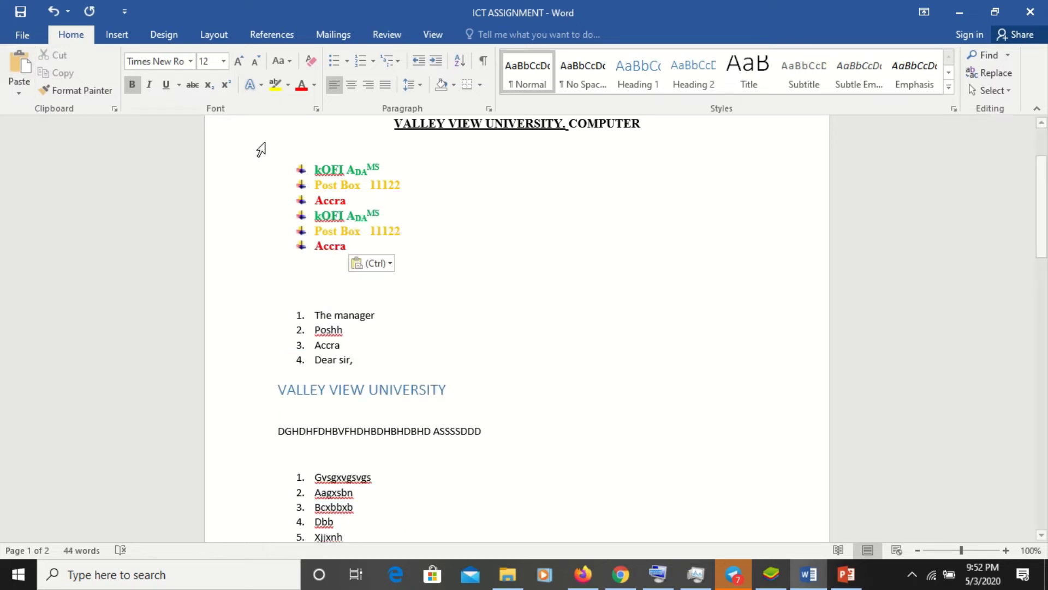
- Add an unbulleted blank line between the two blocks and a plain line after the second
left_click(354, 199)
key("Return")
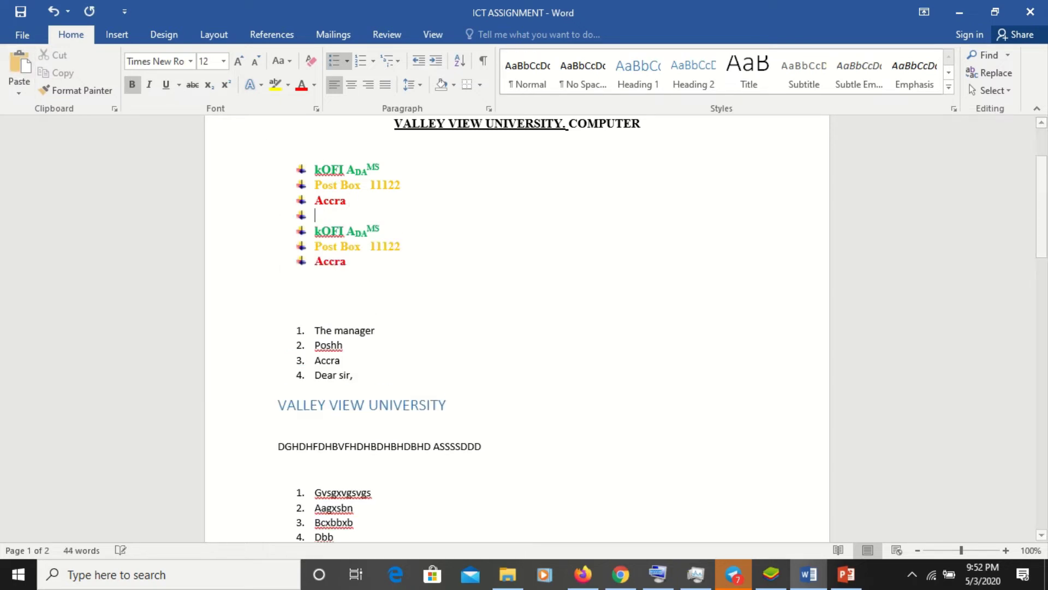
key("Return")
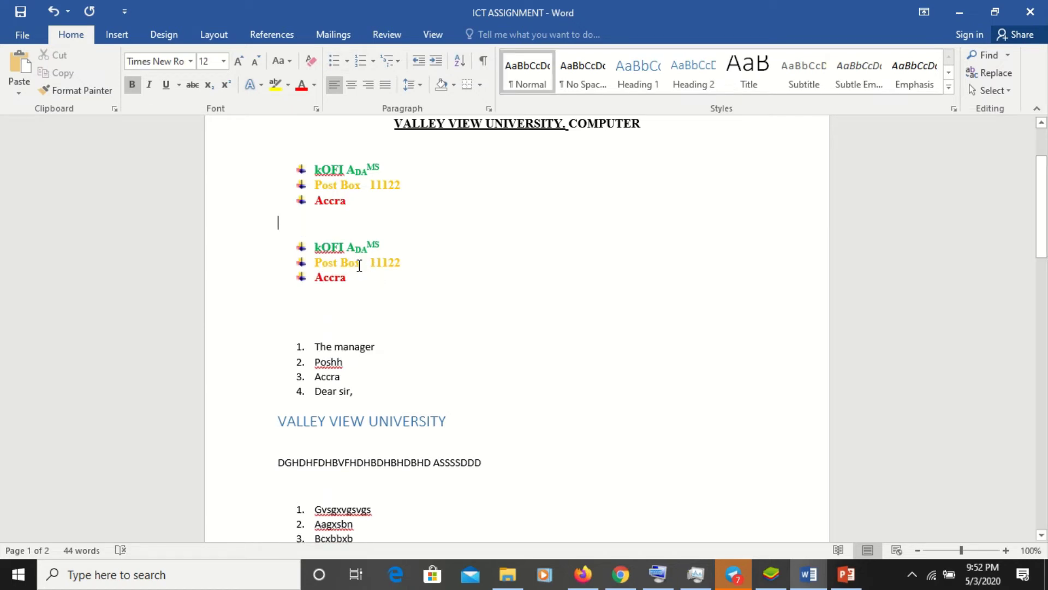
left_click(382, 277)
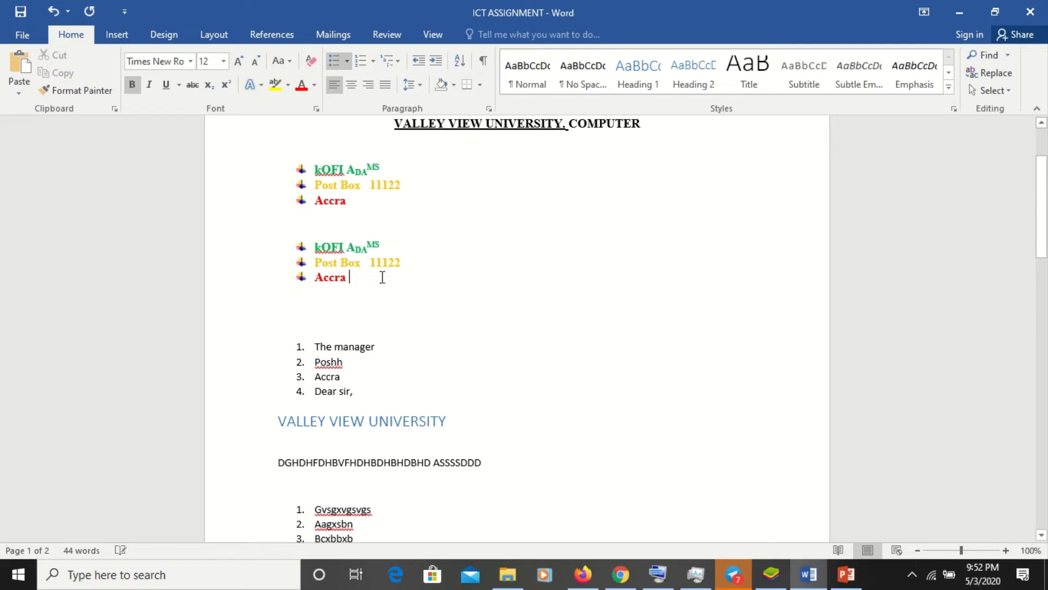
key("Return")
key("Return")
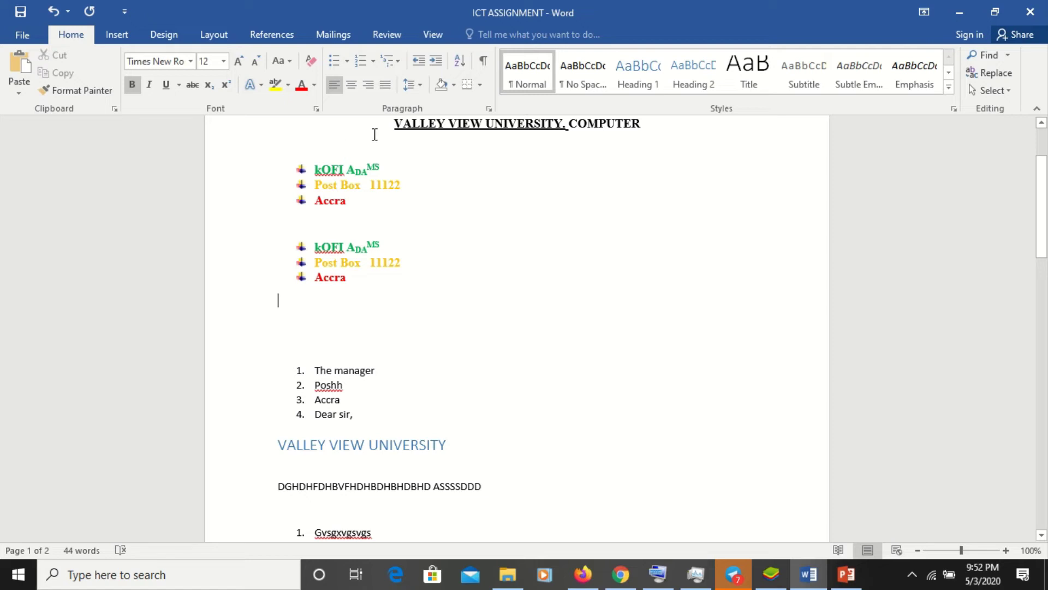
- Cut the 'VALLEY VIEW UNIVERSITY, COMPUTER' title and paste it below the second sender block
left_click_drag(385, 129, 658, 181)
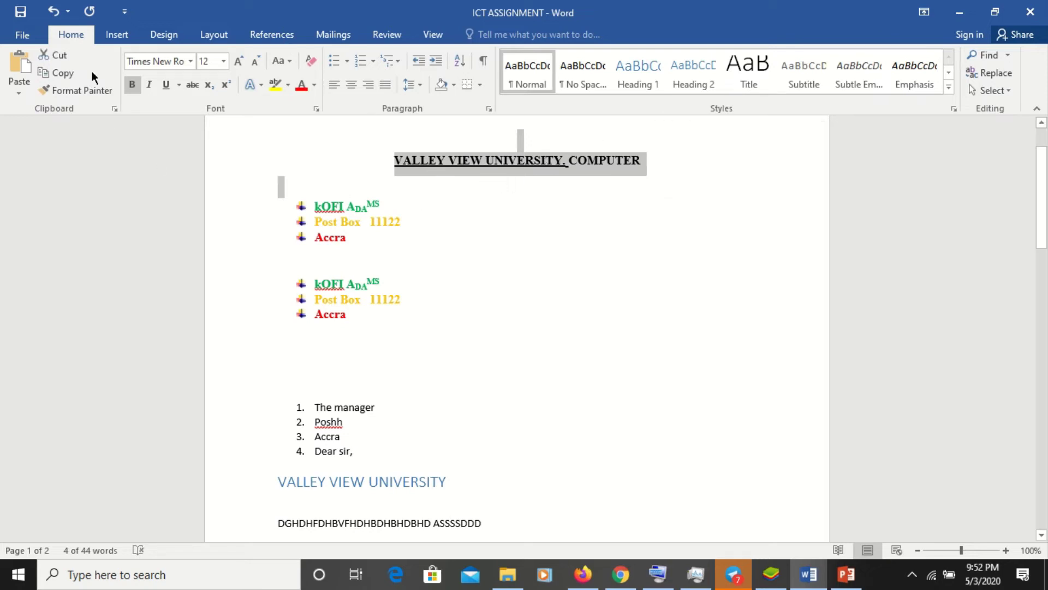
left_click(62, 50)
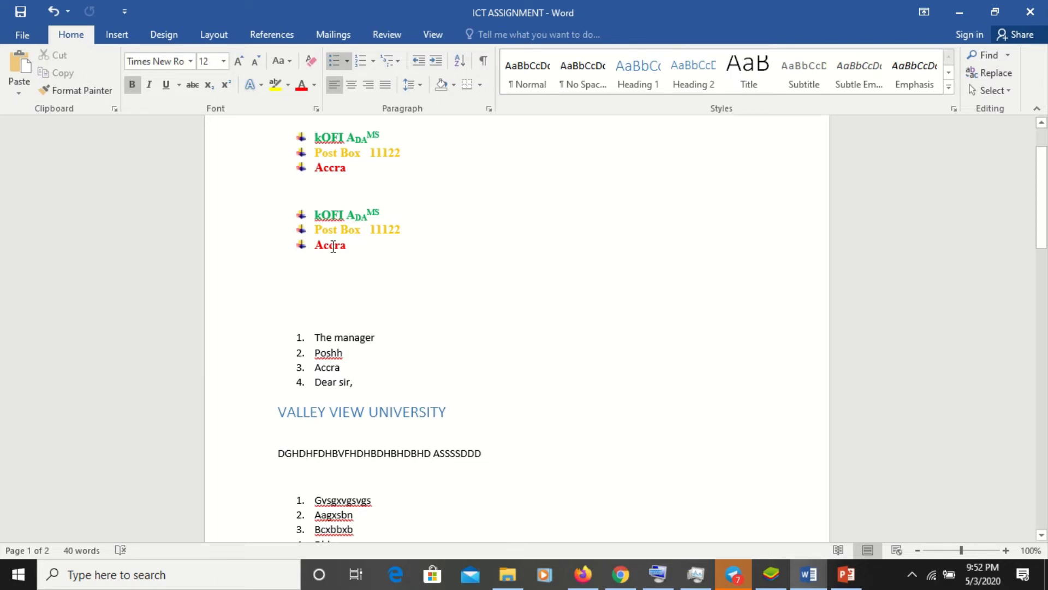
left_click(324, 281)
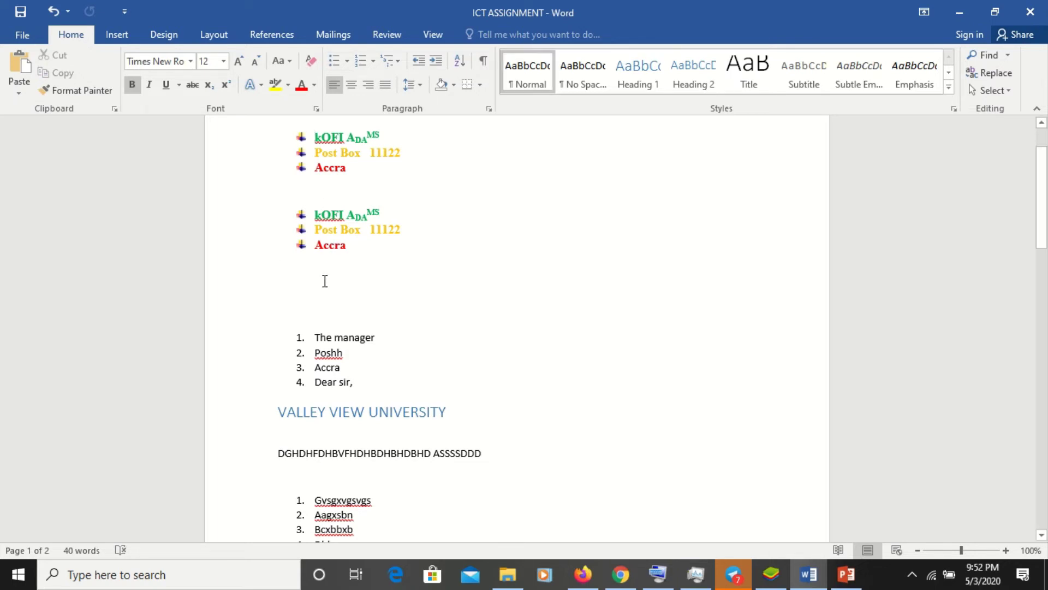
key("ctrl+v")
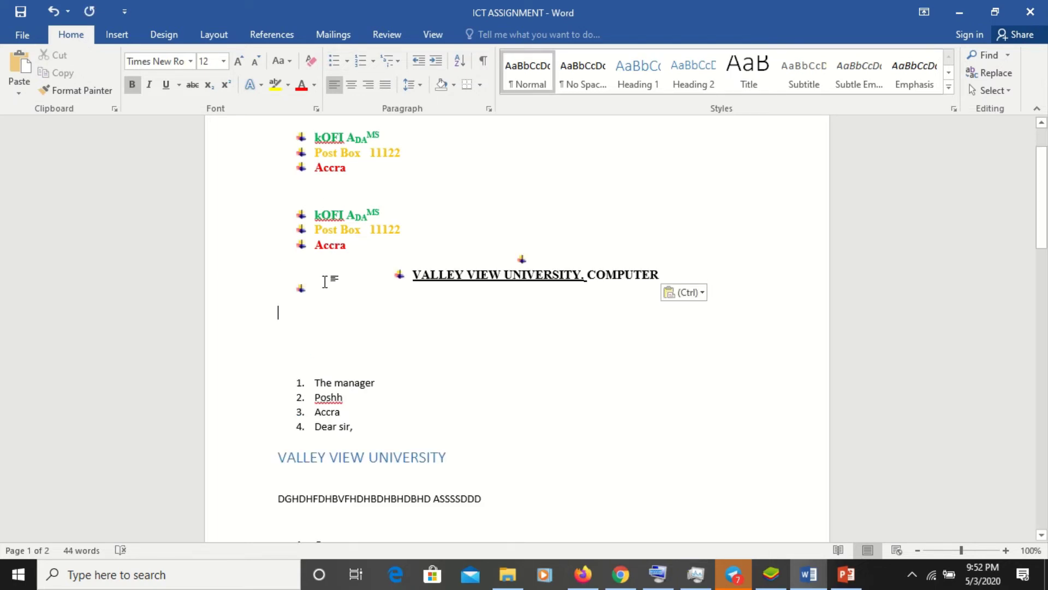
key("ctrl+z")
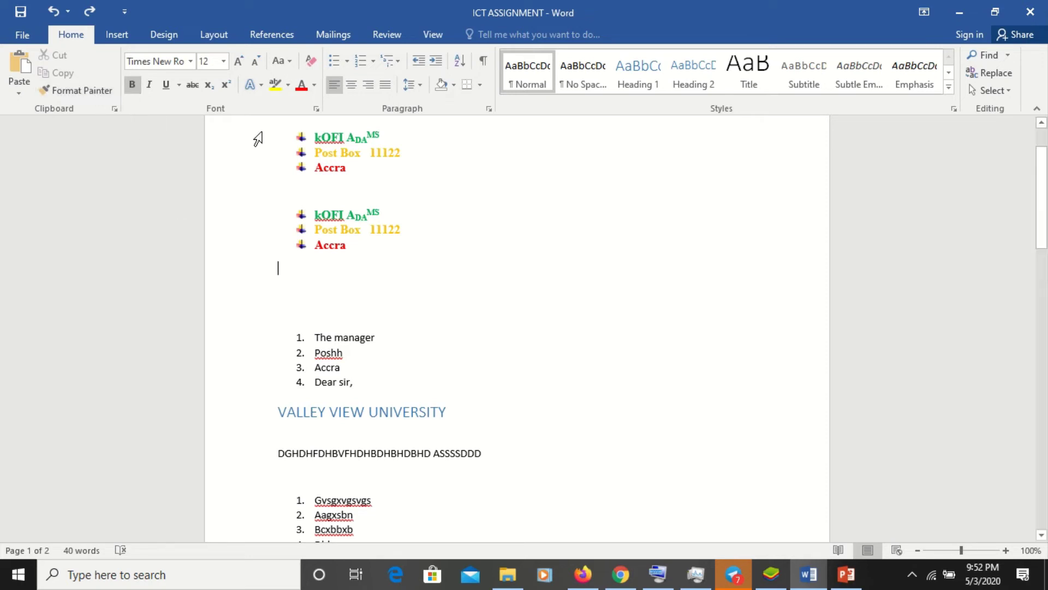
left_click(24, 71)
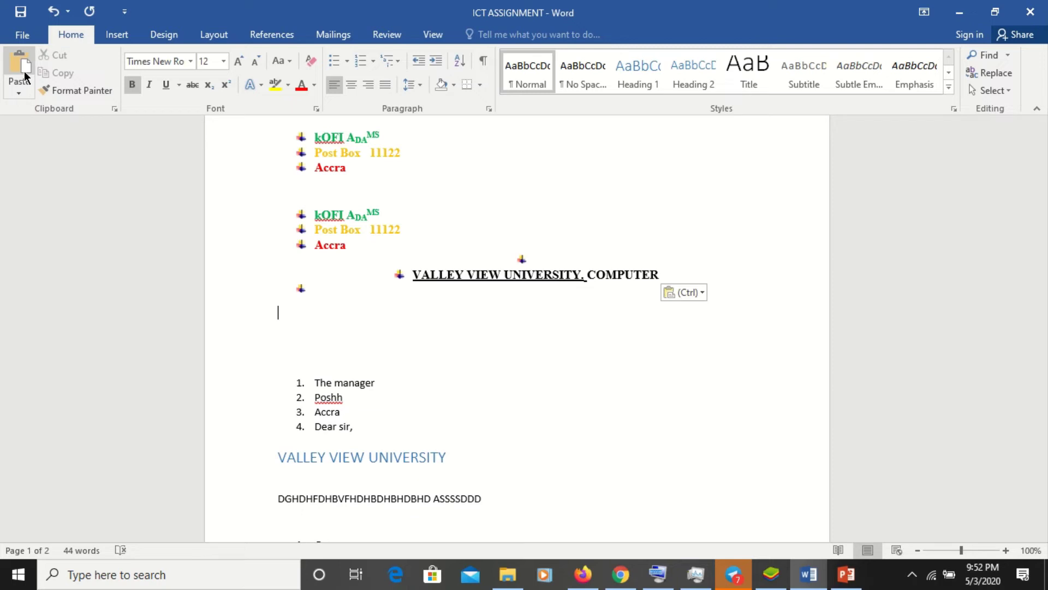
- Remove the stray bullets around the moved title and right-align it
left_click(330, 294)
key("BackSpace")
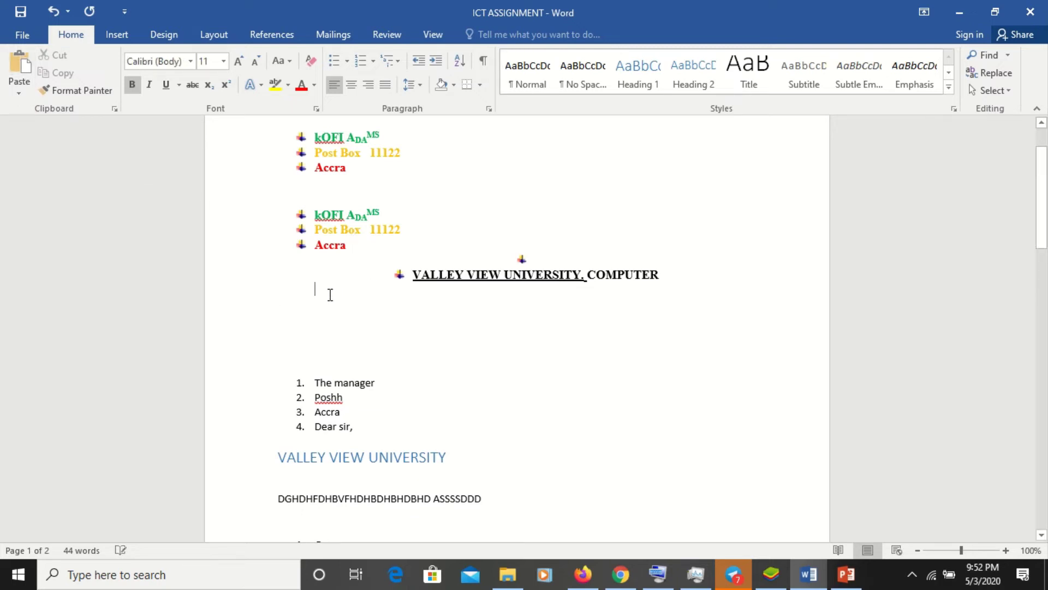
left_click(409, 278)
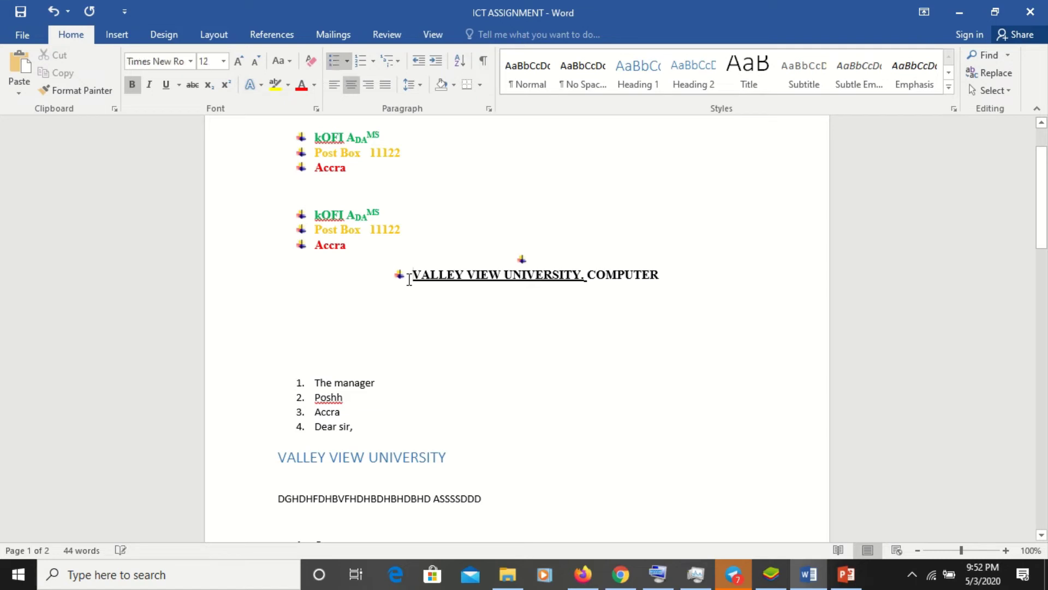
key("BackSpace")
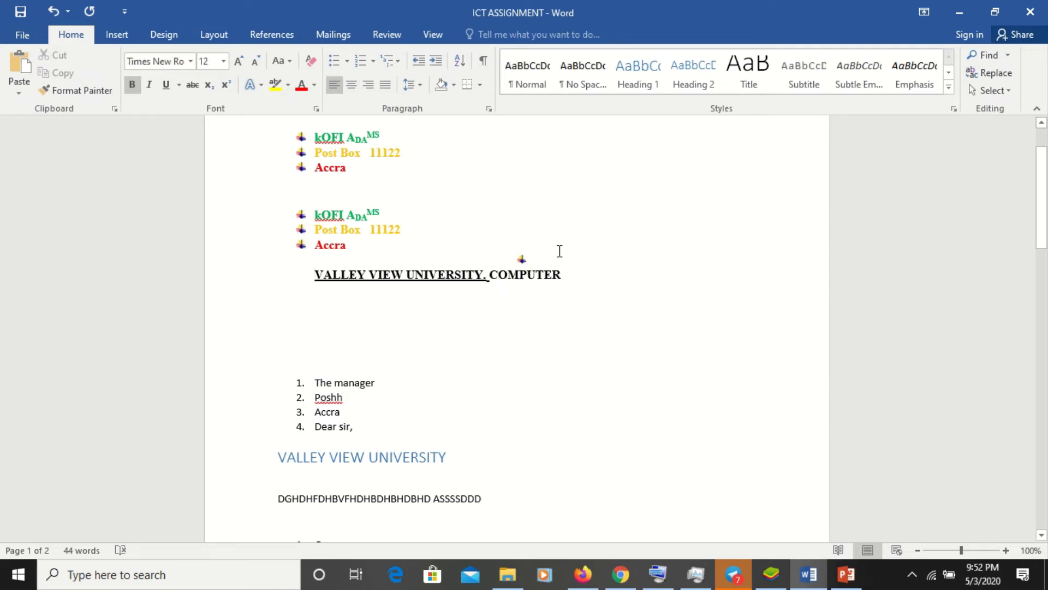
left_click(560, 252)
left_click(551, 259)
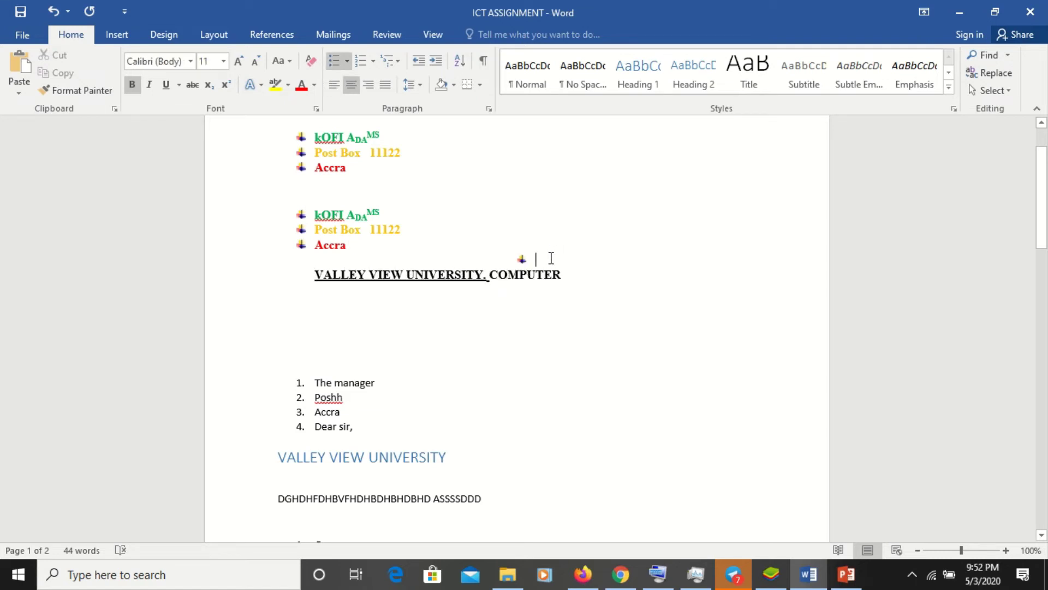
key("BackSpace")
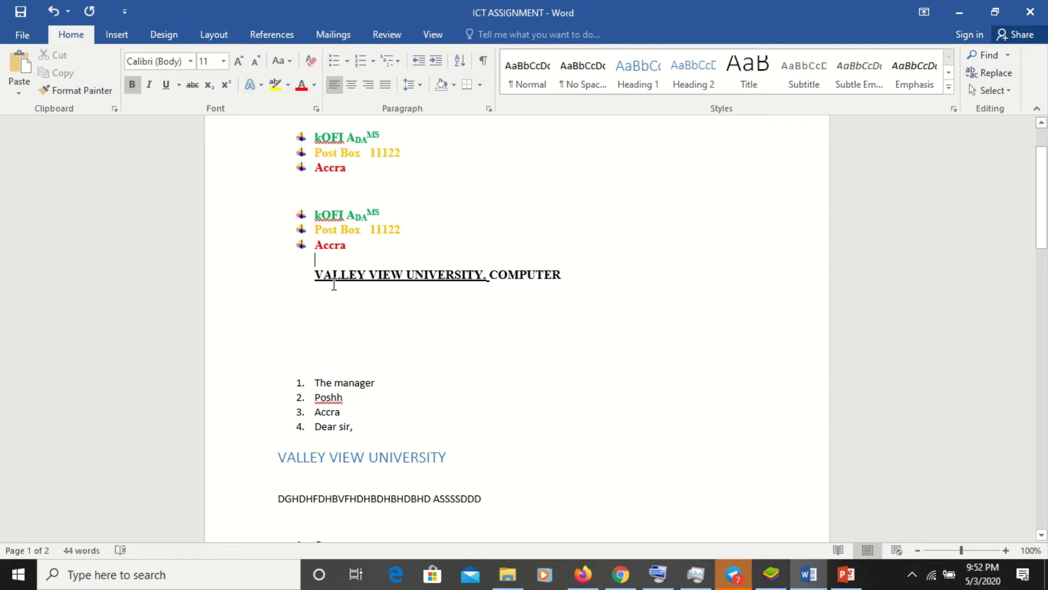
left_click(315, 277)
left_click(372, 90)
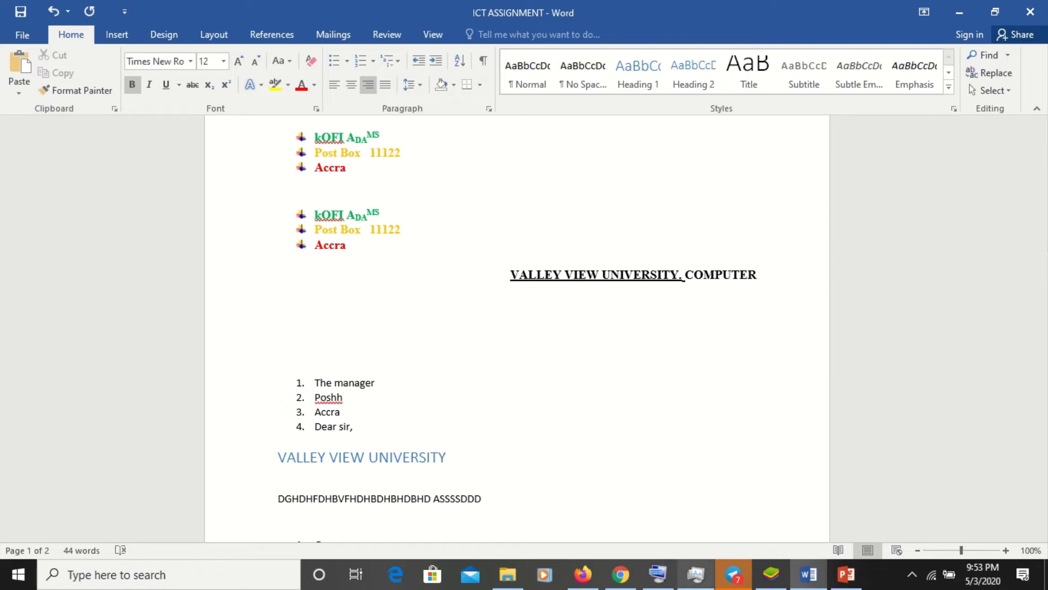
- Scroll to page 2, then switch to Chrome and open a new blank tab
left_click(1043, 387)
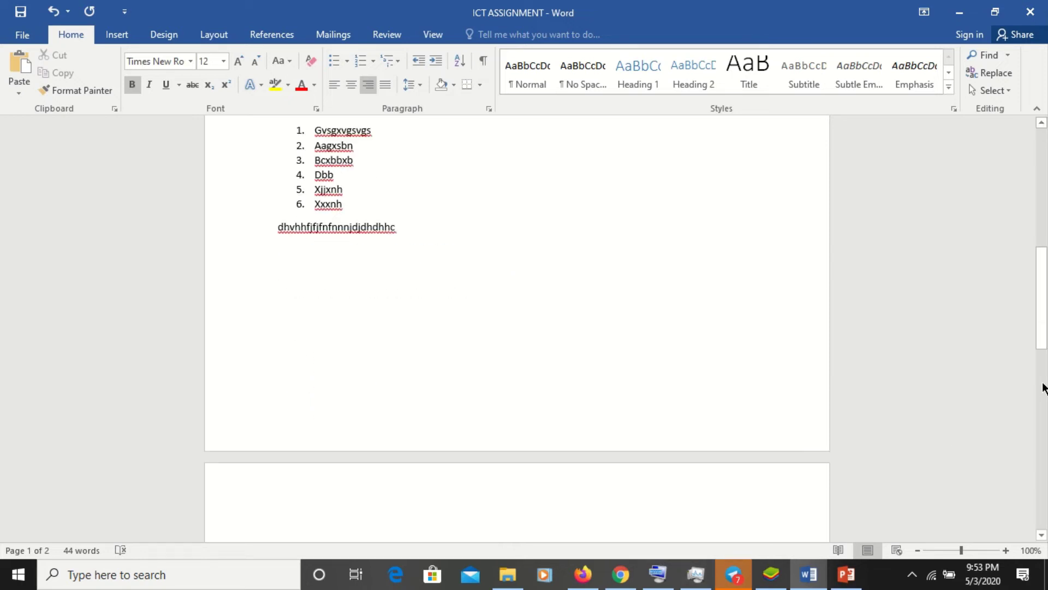
left_click_drag(1043, 387, 1043, 481)
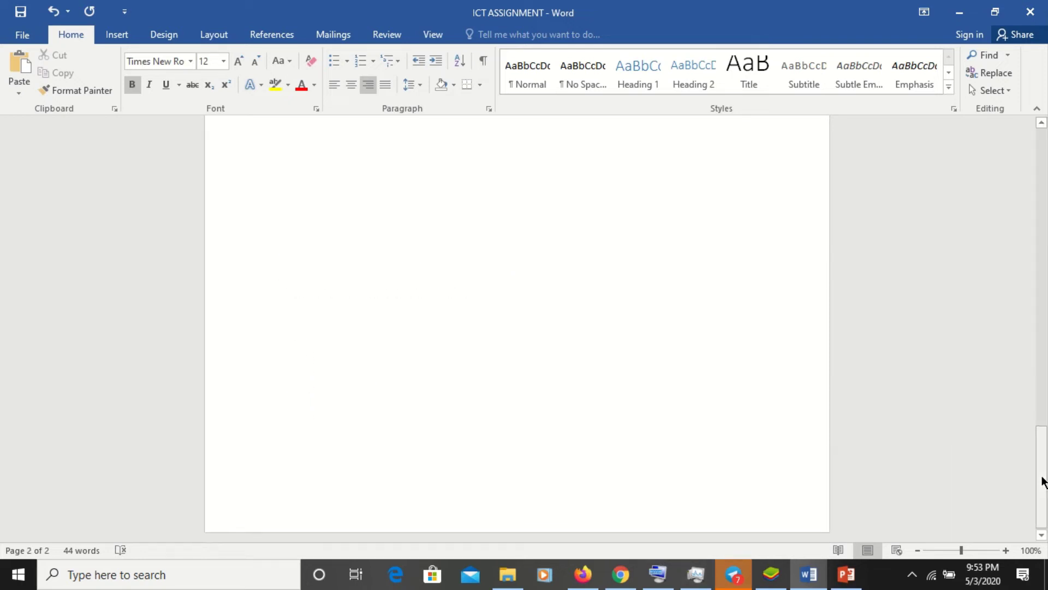
left_click(1042, 344)
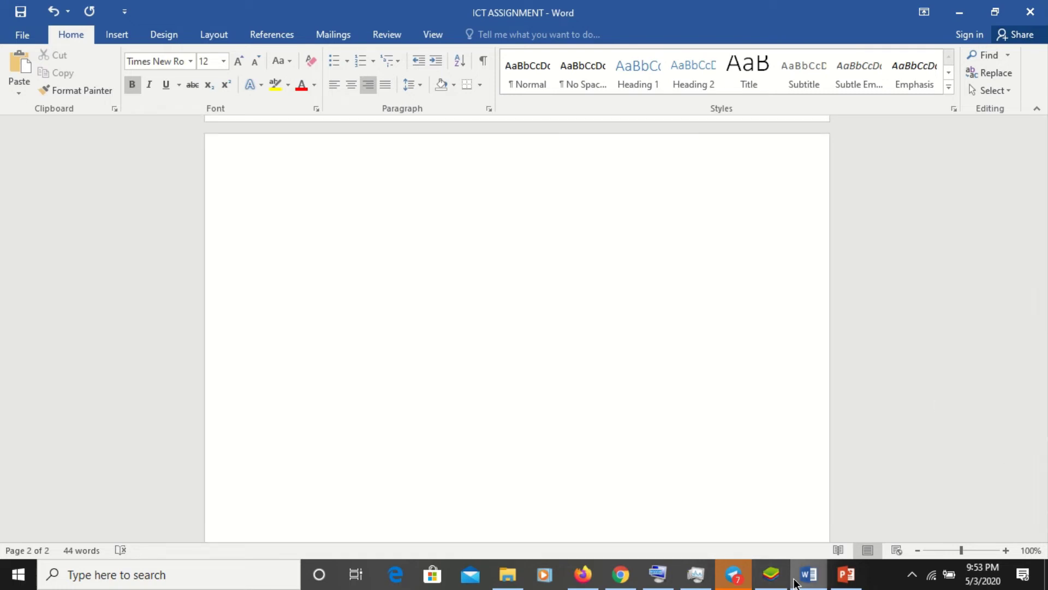
mouse_move(811, 580)
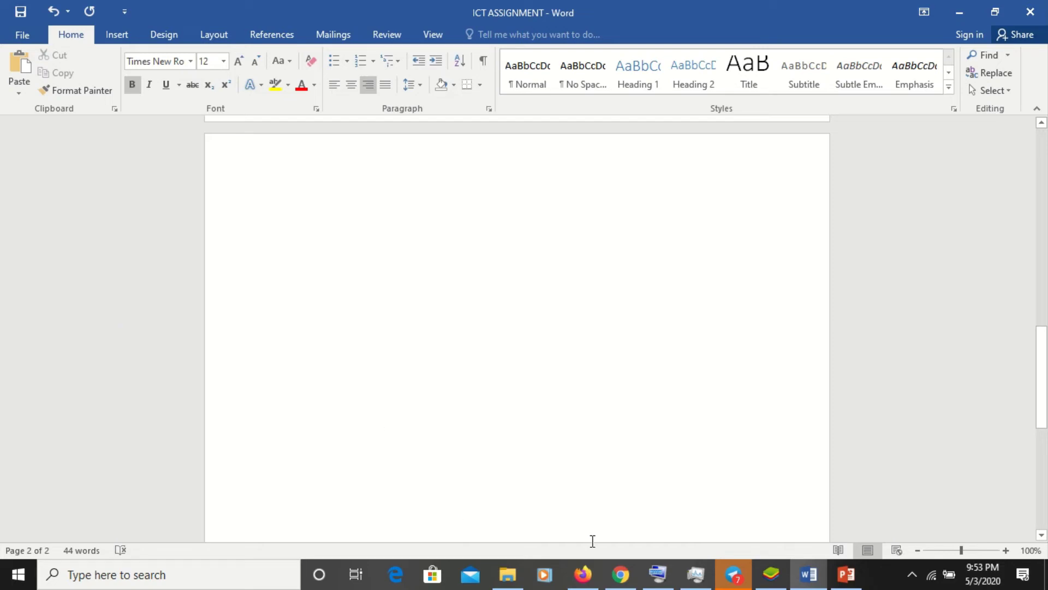
left_click(618, 574)
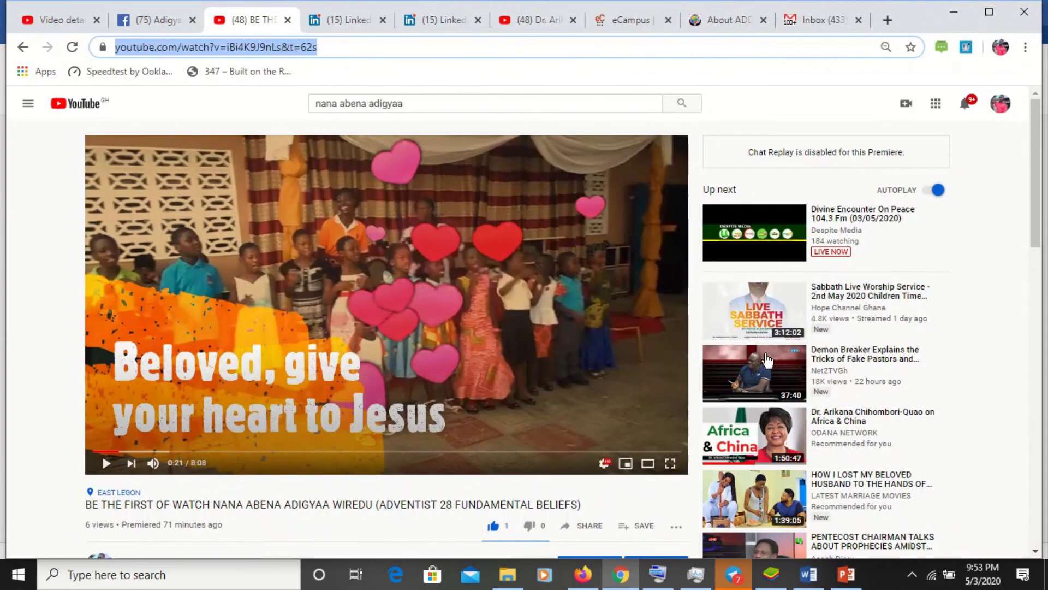
left_click(884, 21)
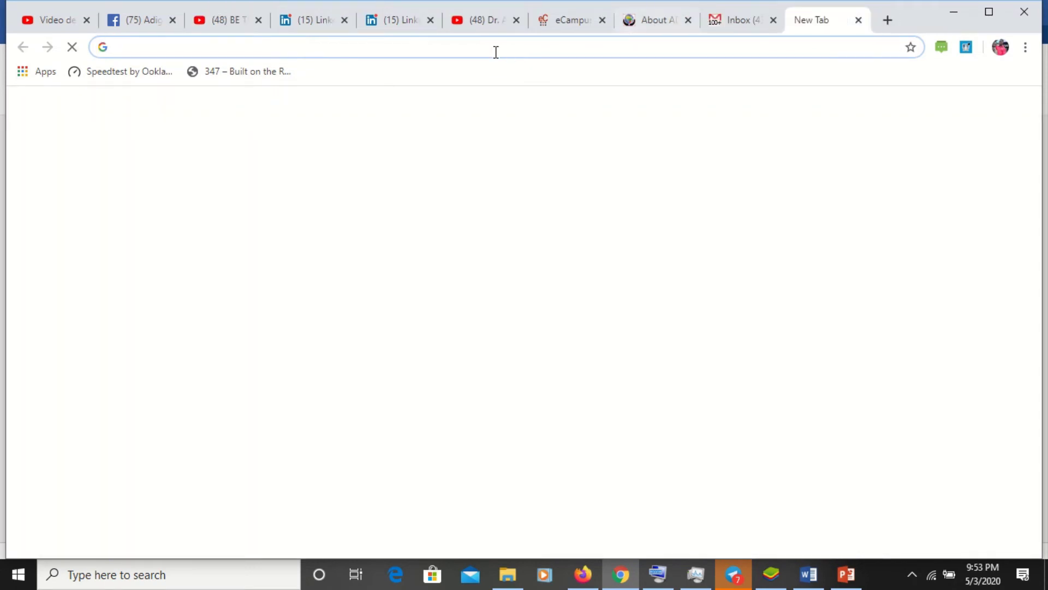
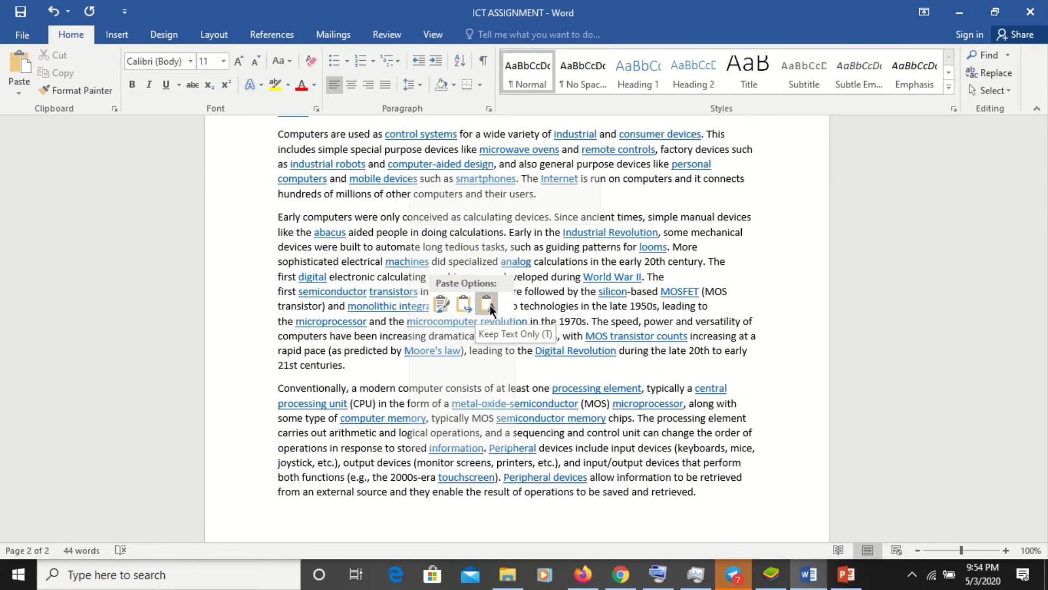
- Use Keep Text Only so the pasted paragraphs keep plain text, without links or formatting
left_click(492, 306)
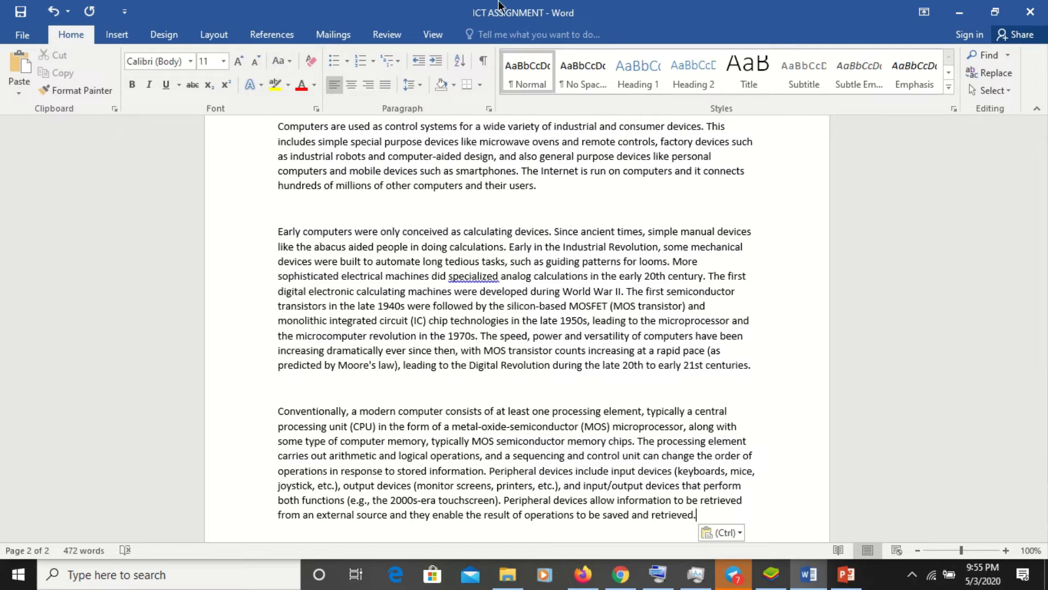
mouse_move(498, 7)
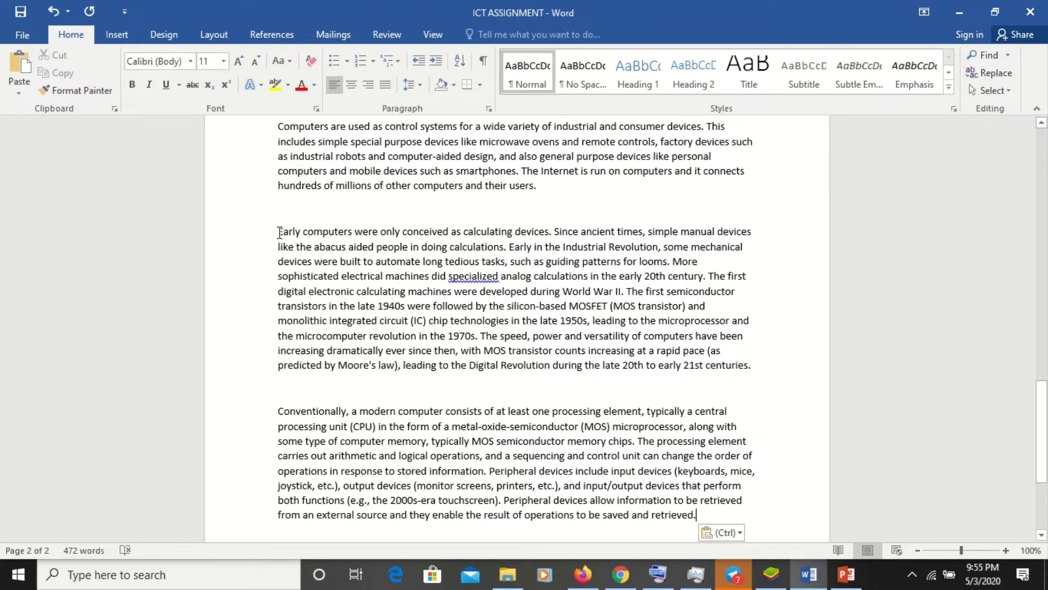
- Justify the 'Early computers' paragraph, then reselect the whole paragraph
left_click_drag(279, 232, 770, 370)
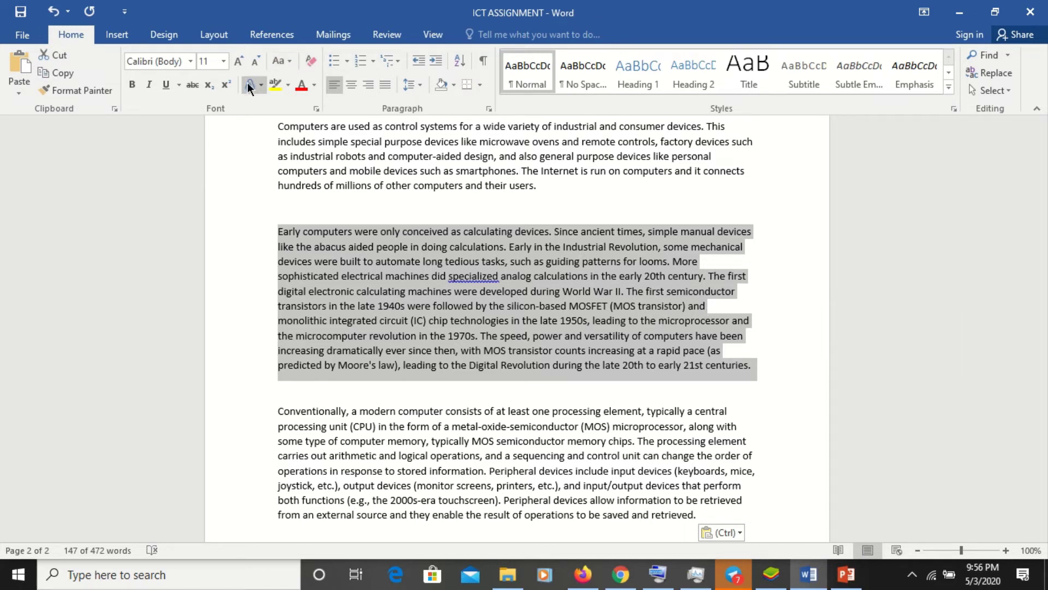
left_click(386, 87)
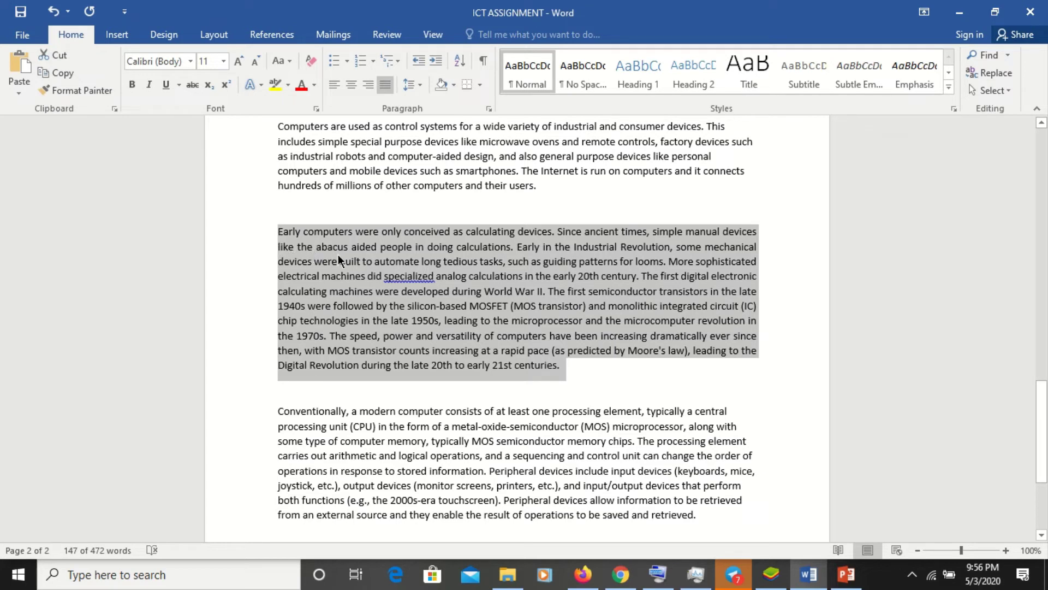
left_click(287, 252)
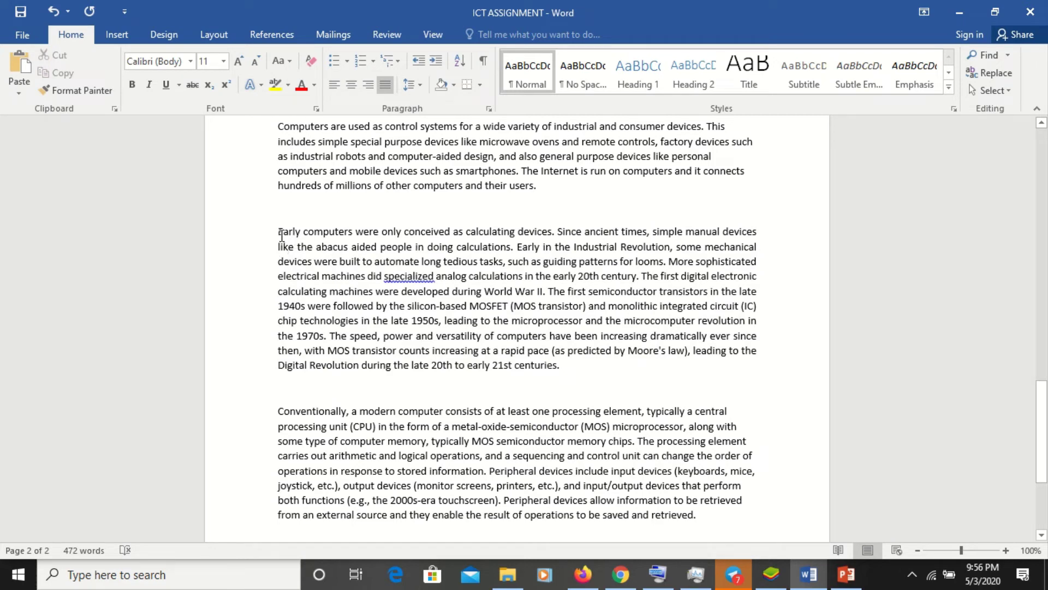
left_click_drag(276, 232, 571, 365)
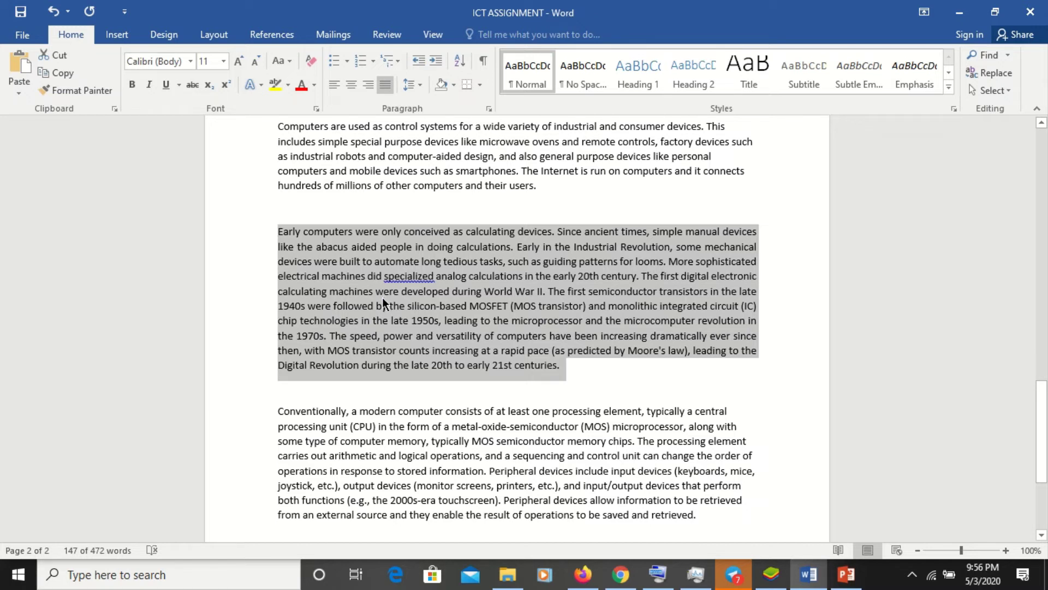
- Apply 2.0 line spacing to the selected Early computers paragraph
left_click(423, 84)
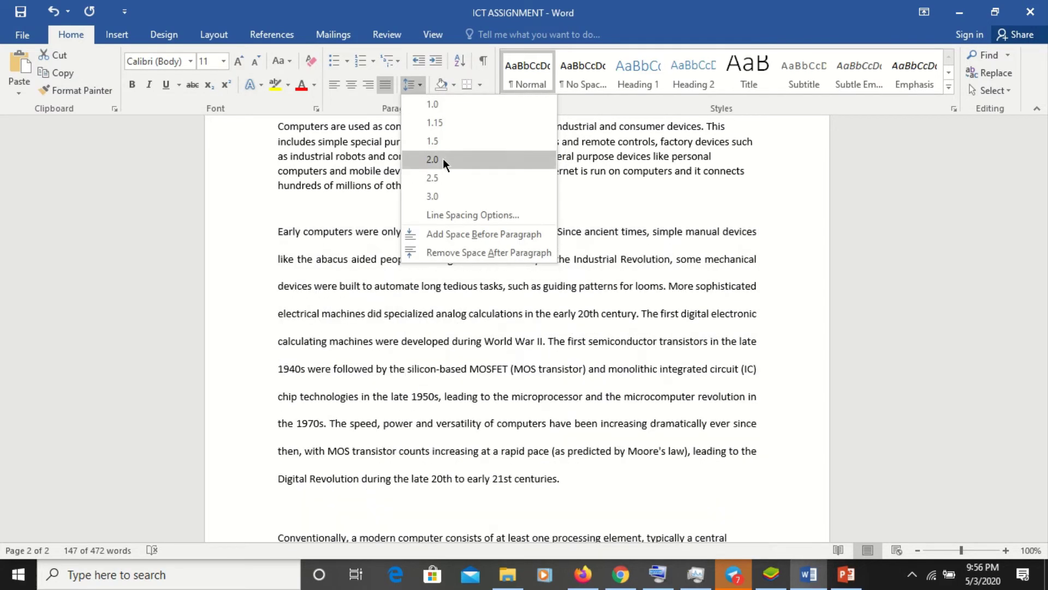
left_click(443, 159)
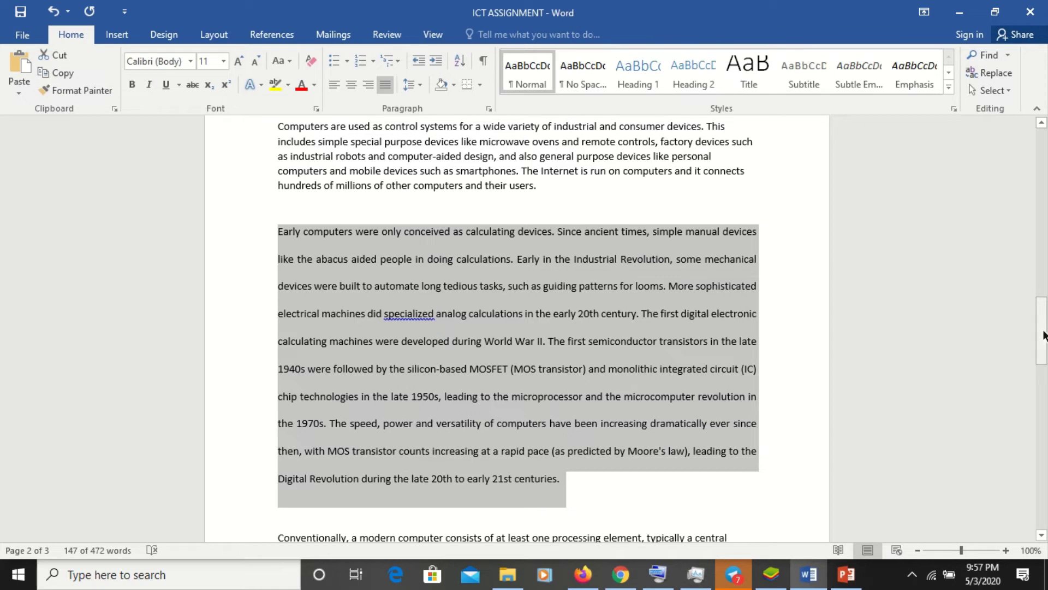
left_click_drag(1039, 333, 1046, 476)
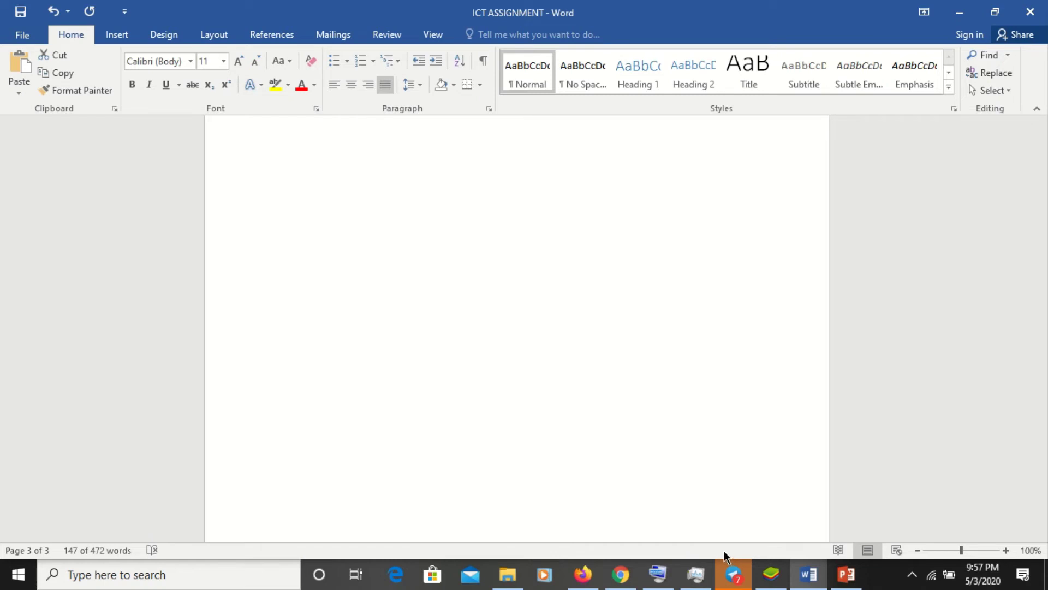
right_click(551, 106)
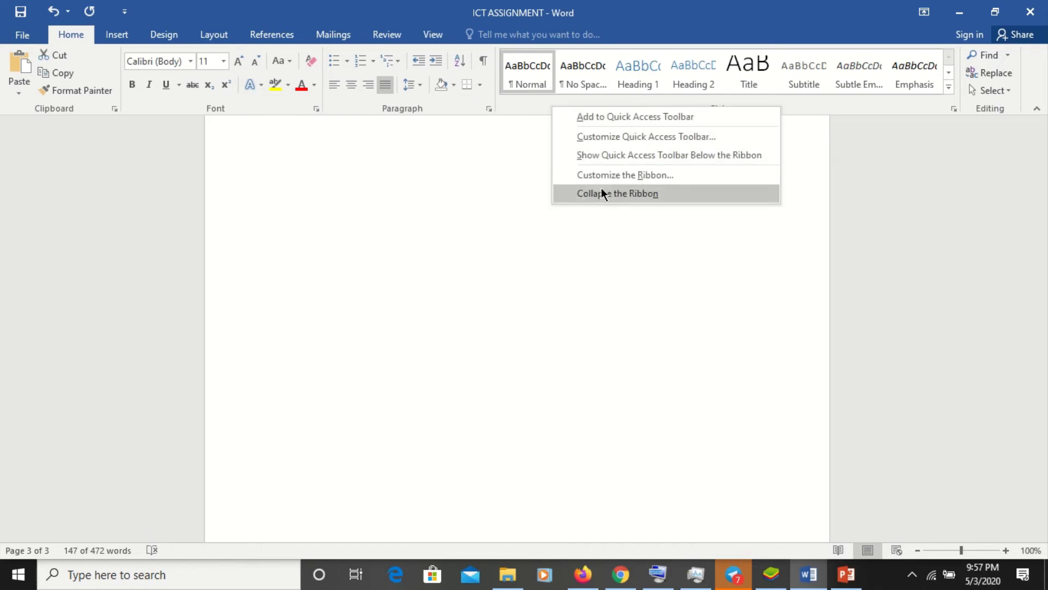
left_click(620, 228)
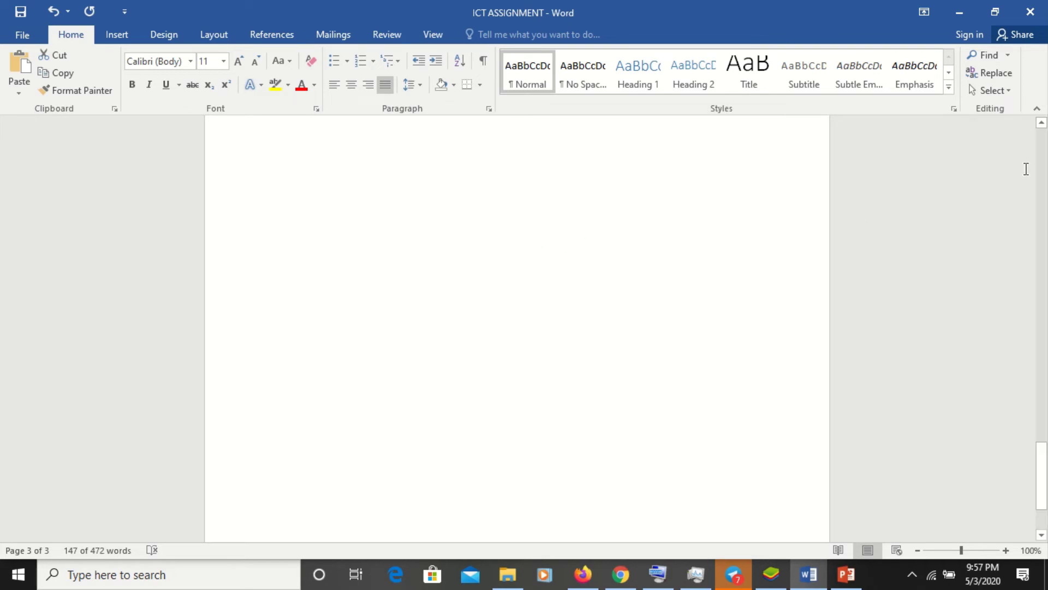
scroll(1042, 169, "up", 10)
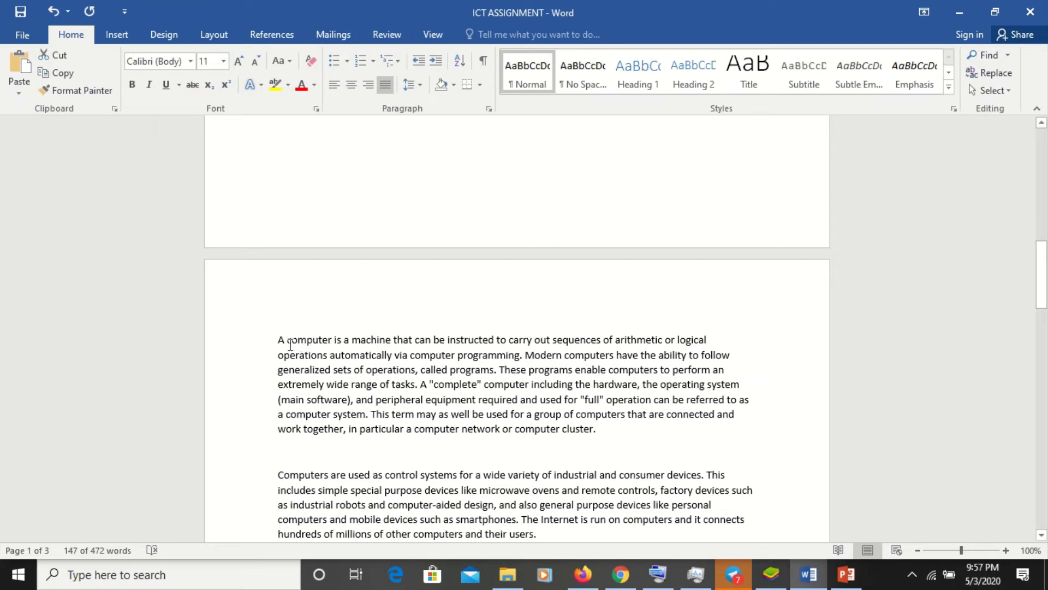
left_click(277, 340)
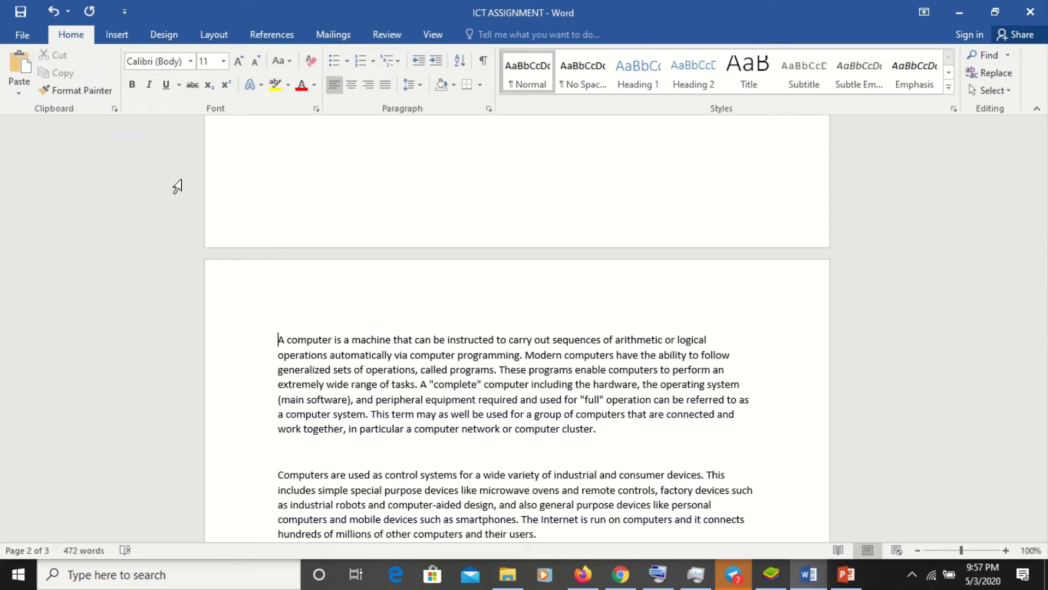
- Insert picture '2' from the Pictures folder at the start of the opening paragraph
left_click(117, 36)
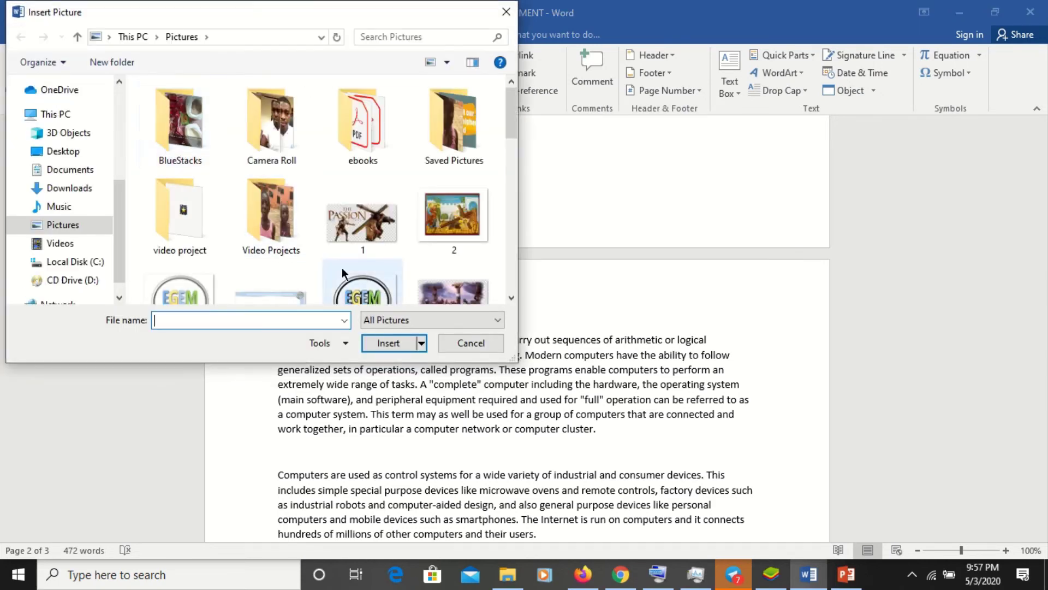
left_click(360, 293)
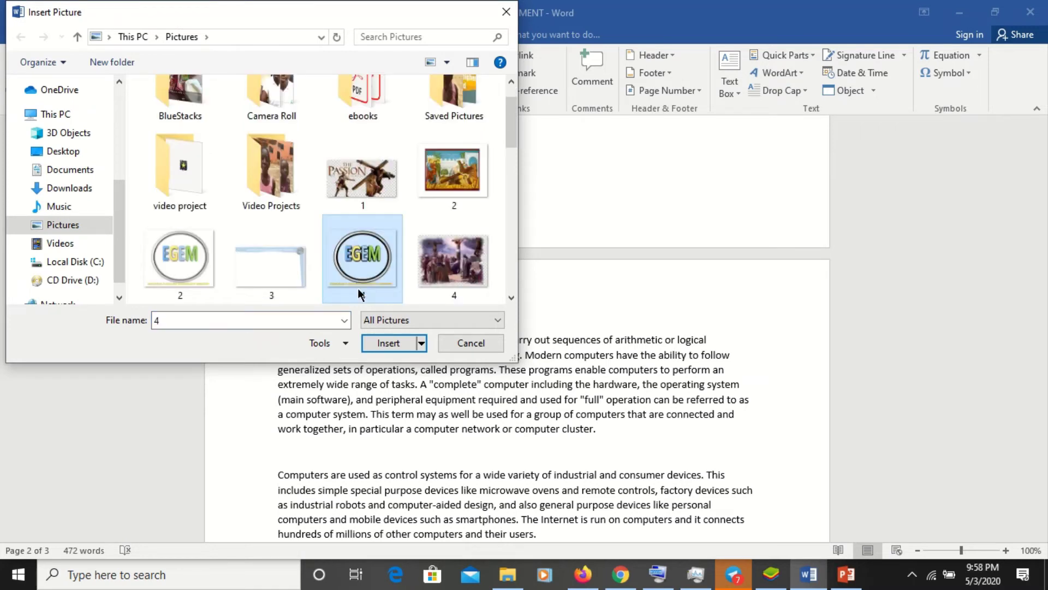
left_click(376, 188)
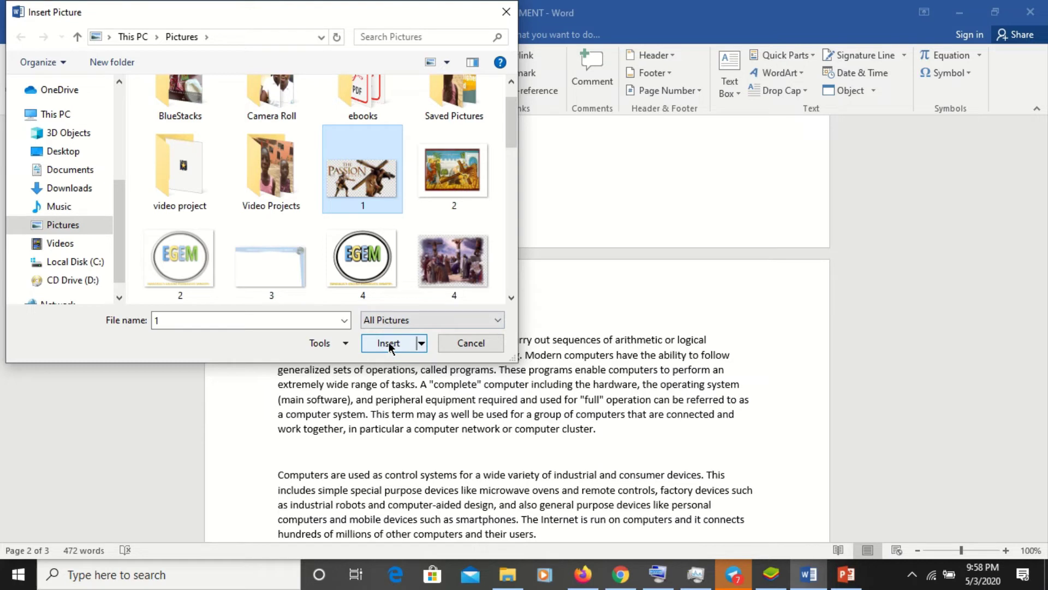
left_click(458, 177)
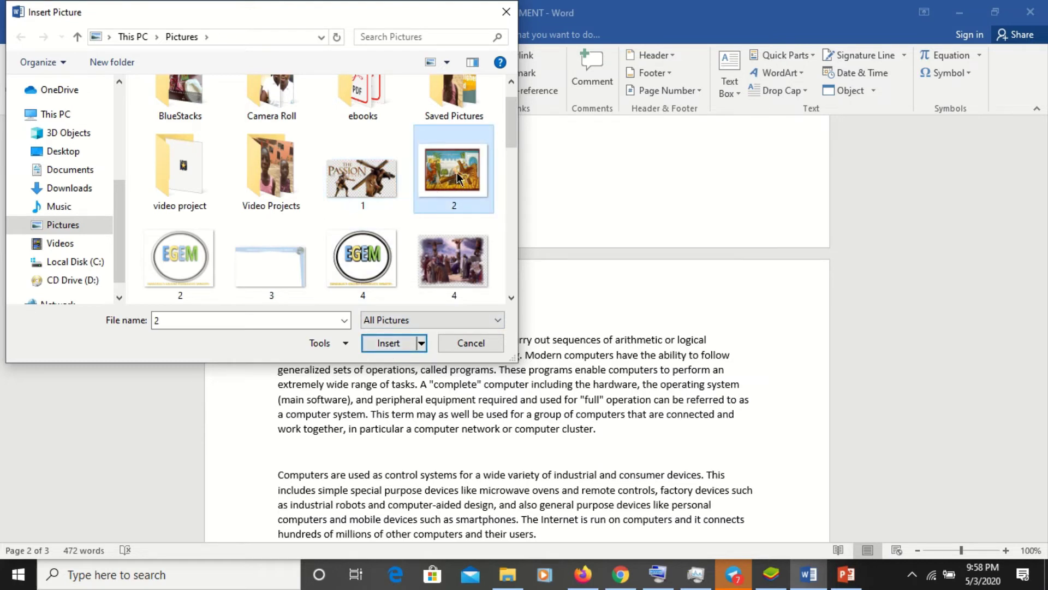
left_click(395, 345)
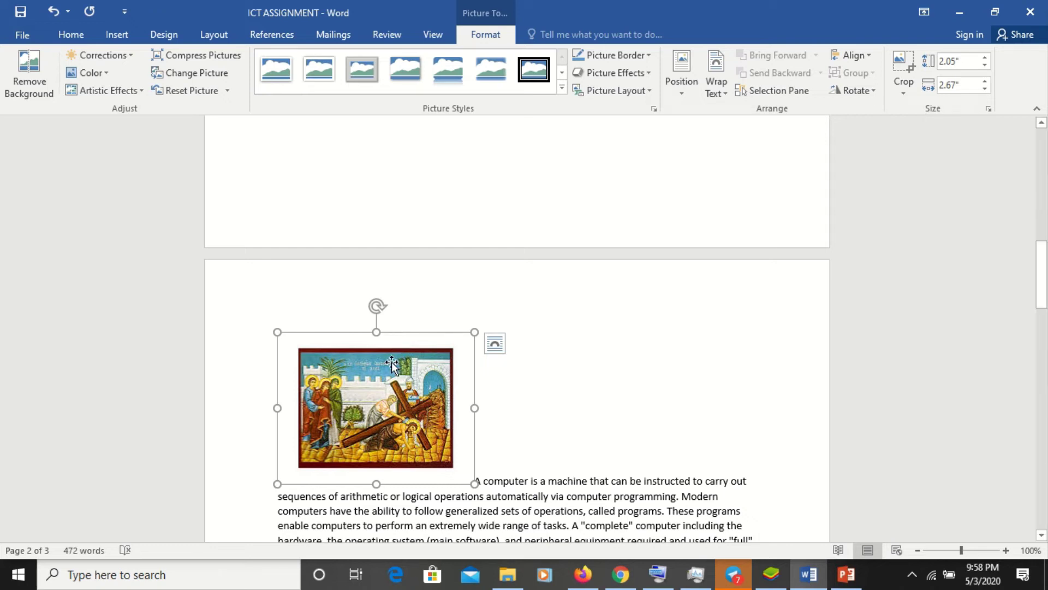
left_click(516, 367)
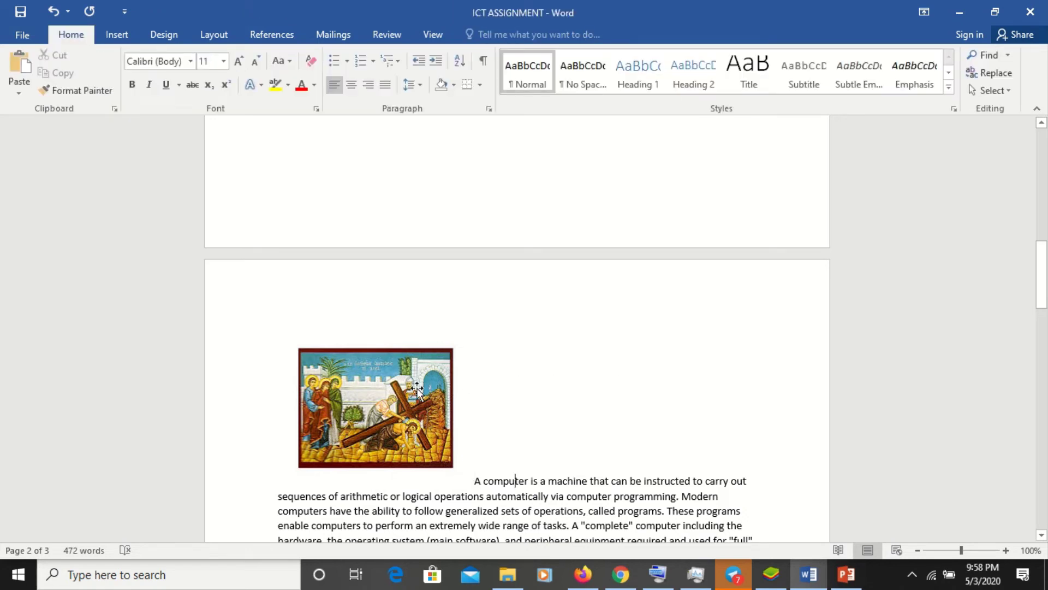
- Rotate the inserted picture about 20° clockwise using its rotation handle
left_click(369, 421)
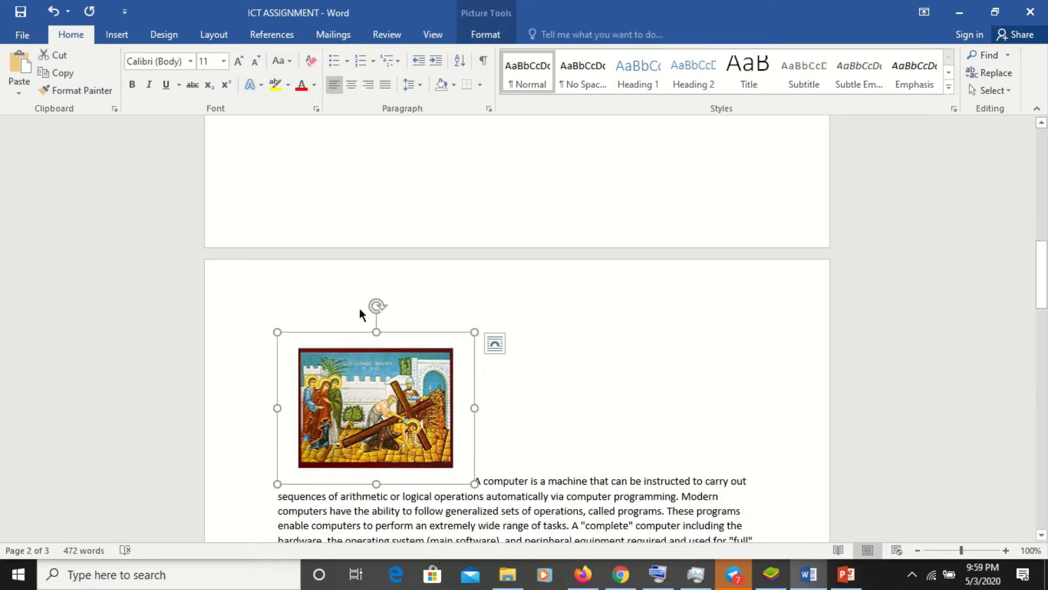
left_click_drag(377, 304, 392, 377)
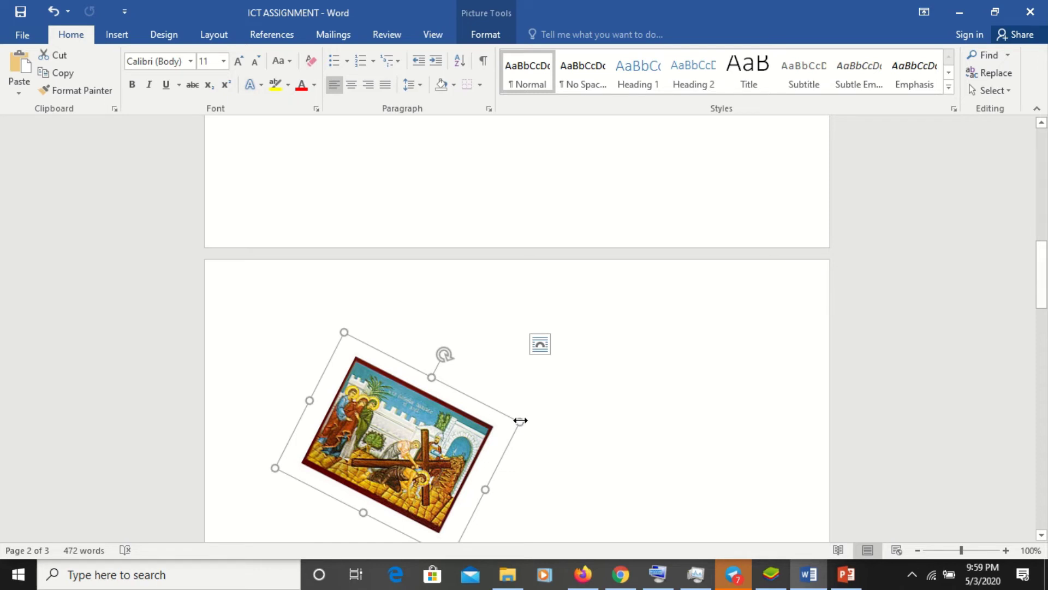
left_click(483, 36)
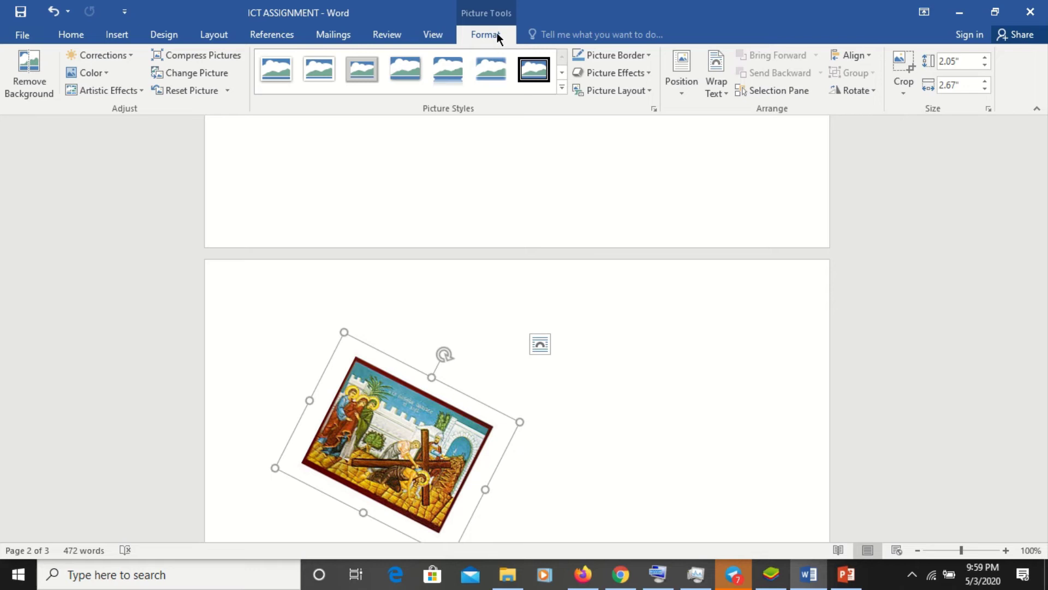
left_click(691, 93)
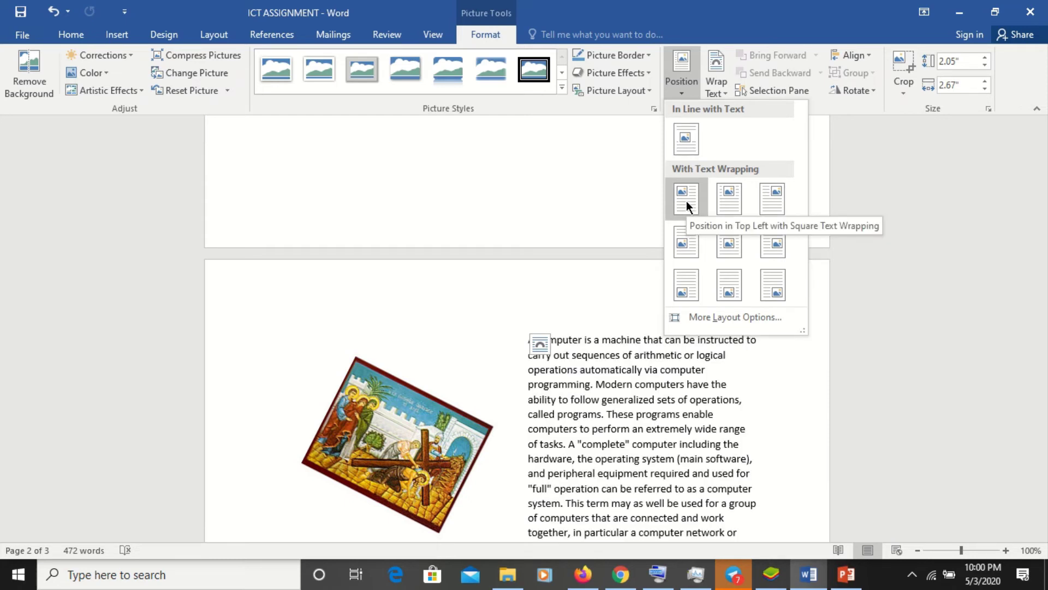
- Try in-line and top-left wrapped positions, moving the picture toward the paragraph's middle
left_click(688, 138)
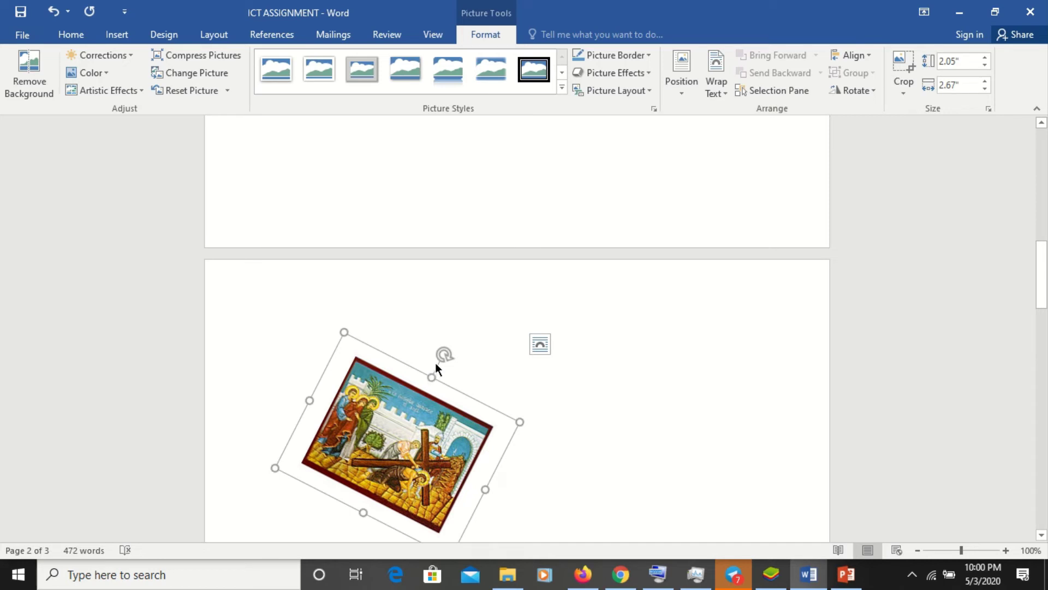
left_click_drag(401, 407, 559, 358)
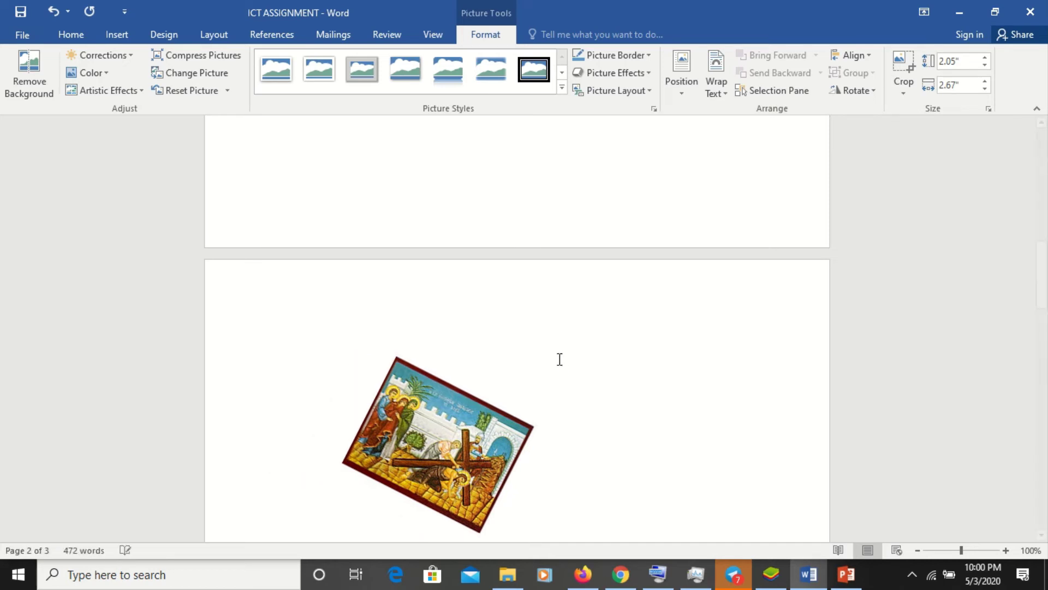
left_click(446, 467)
left_click_drag(451, 453, 546, 417)
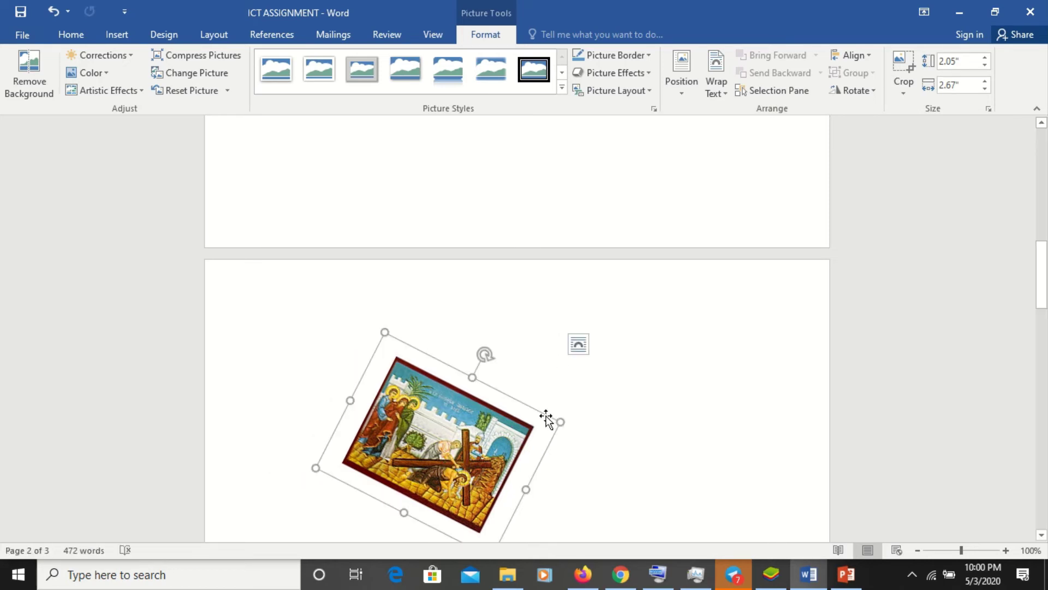
left_click(680, 82)
left_click(688, 206)
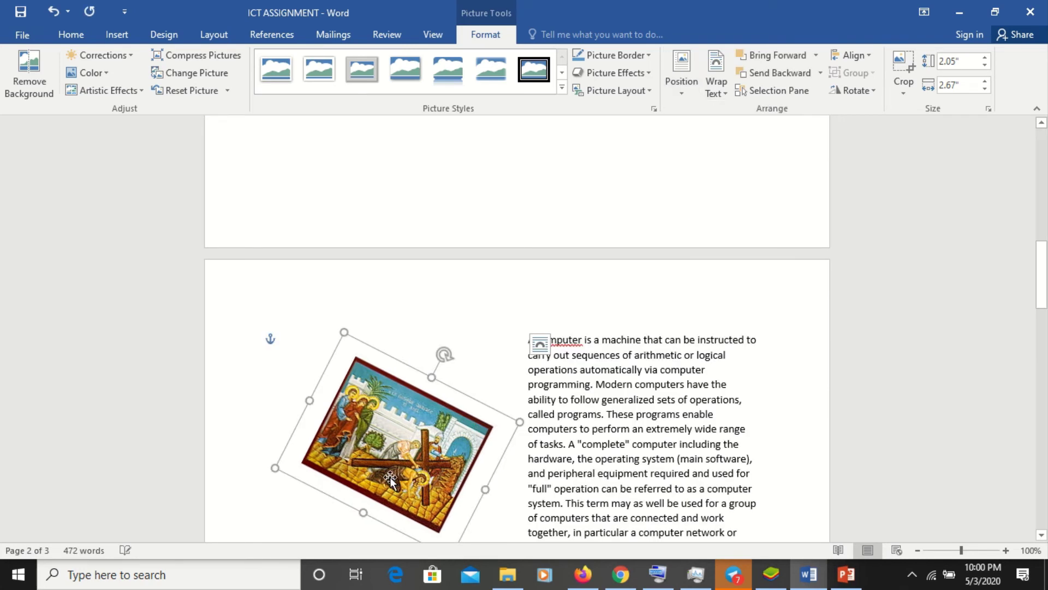
left_click_drag(541, 467, 503, 458)
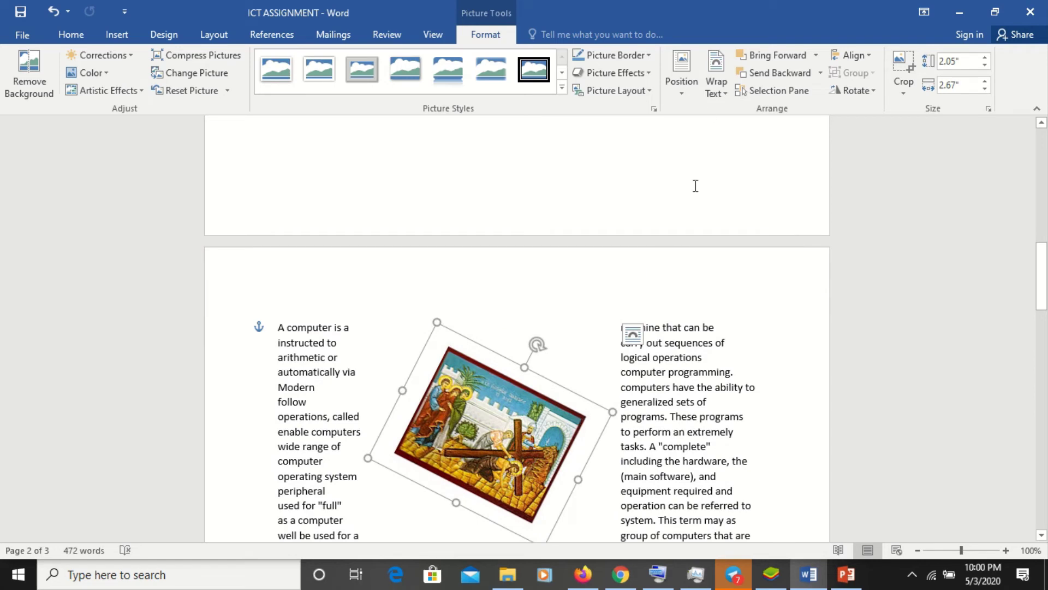
- Try Through wrapping and widen the picture to 3.51 inches, then settle on Square wrapping
left_click(726, 93)
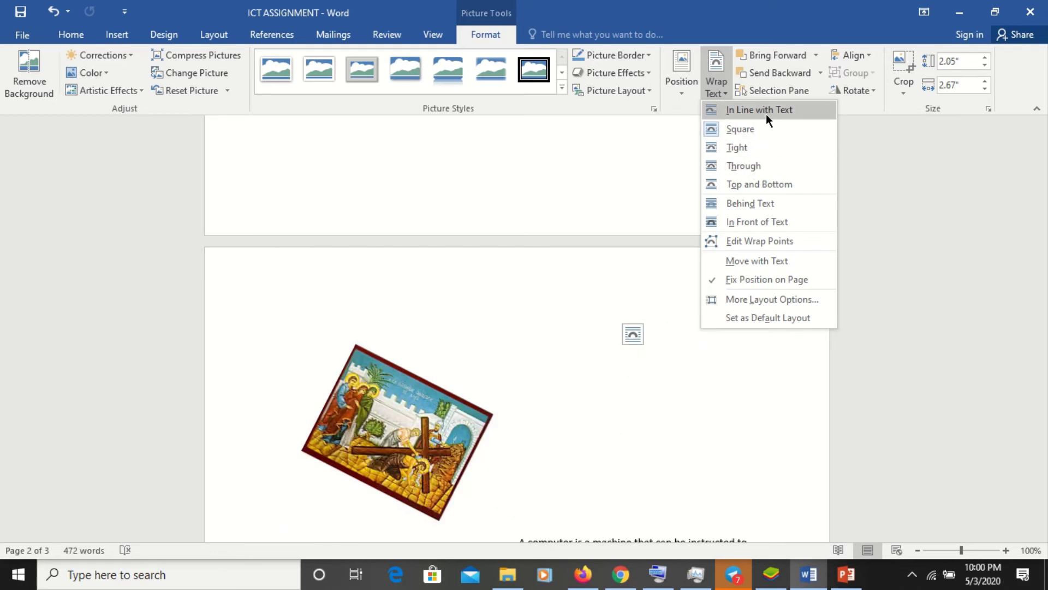
left_click(769, 165)
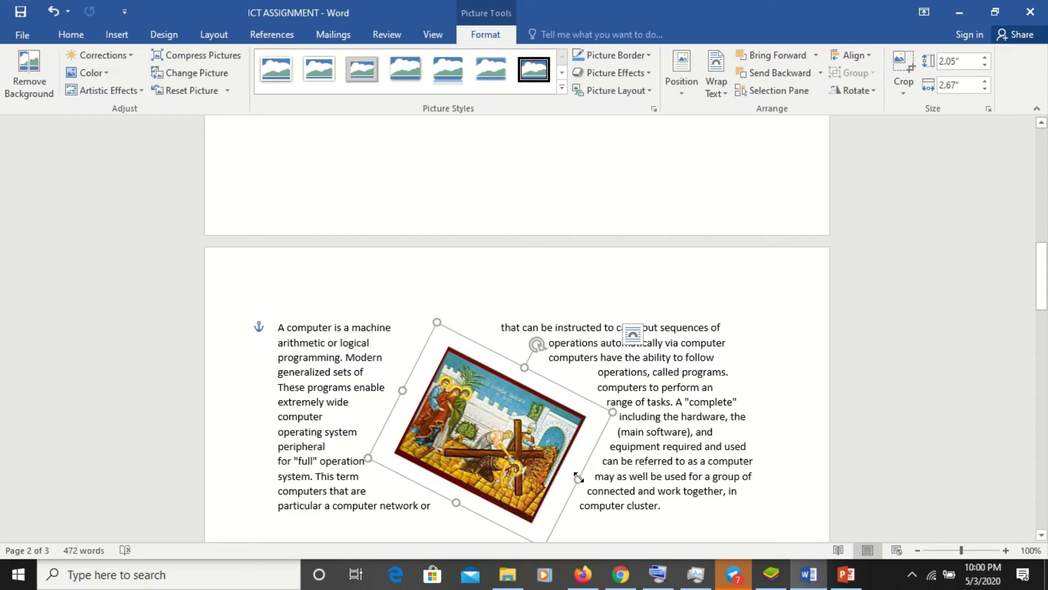
left_click_drag(579, 479, 634, 508)
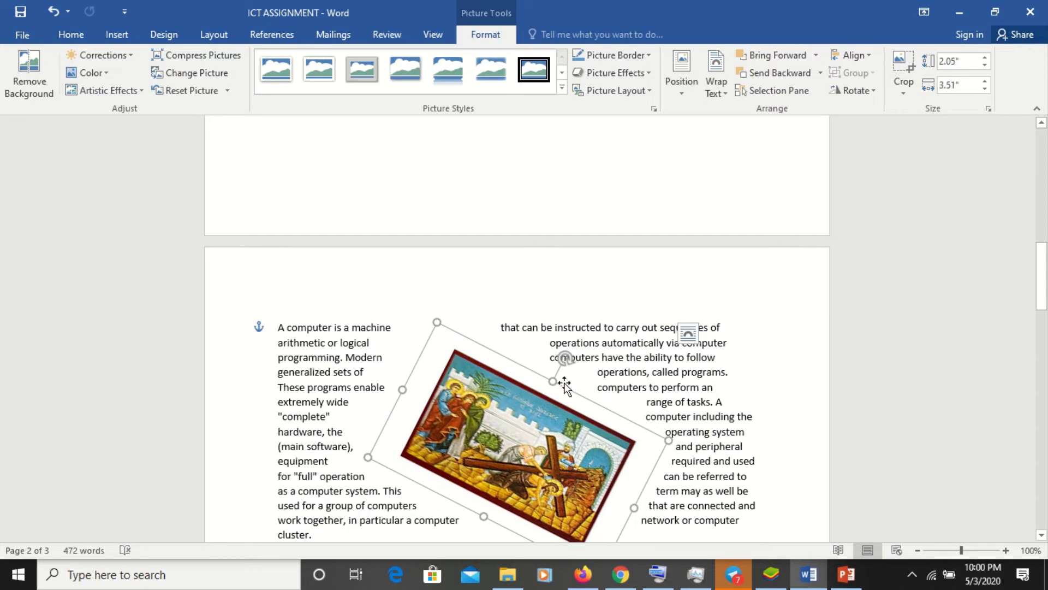
left_click_drag(565, 358, 481, 385)
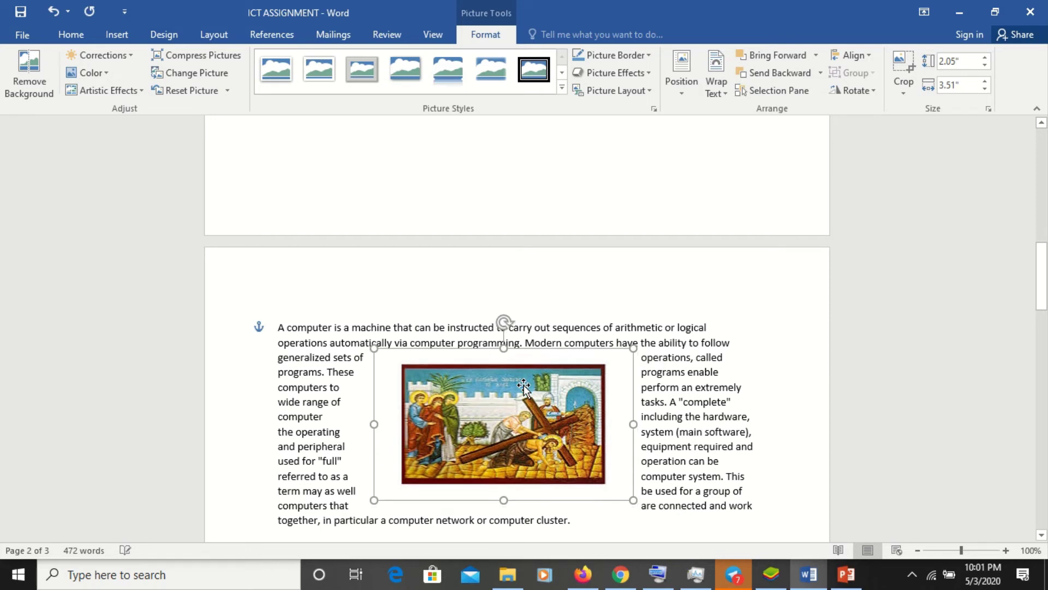
key("ctrl+z")
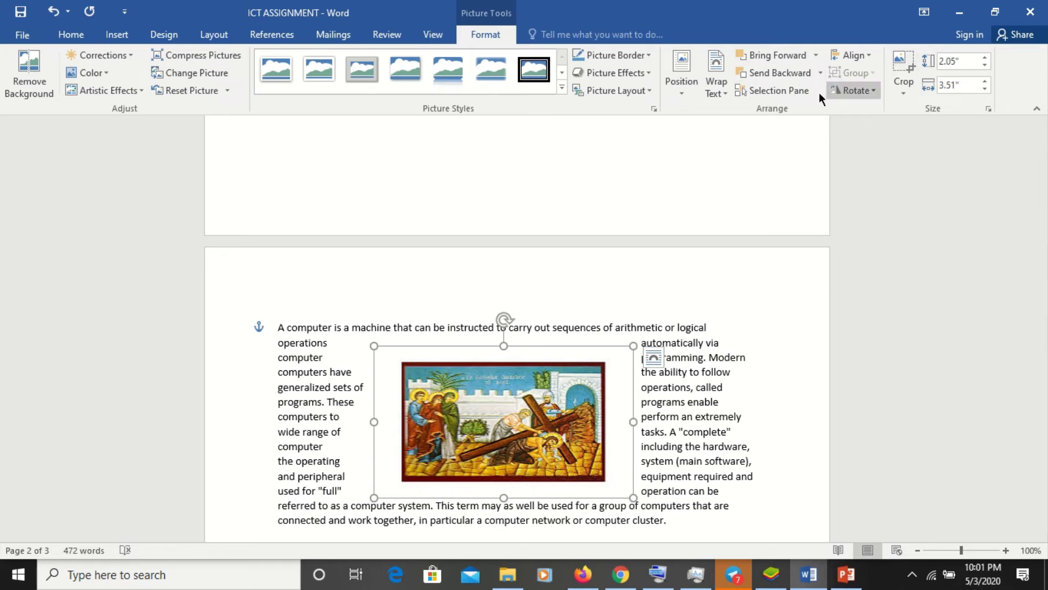
left_click(726, 94)
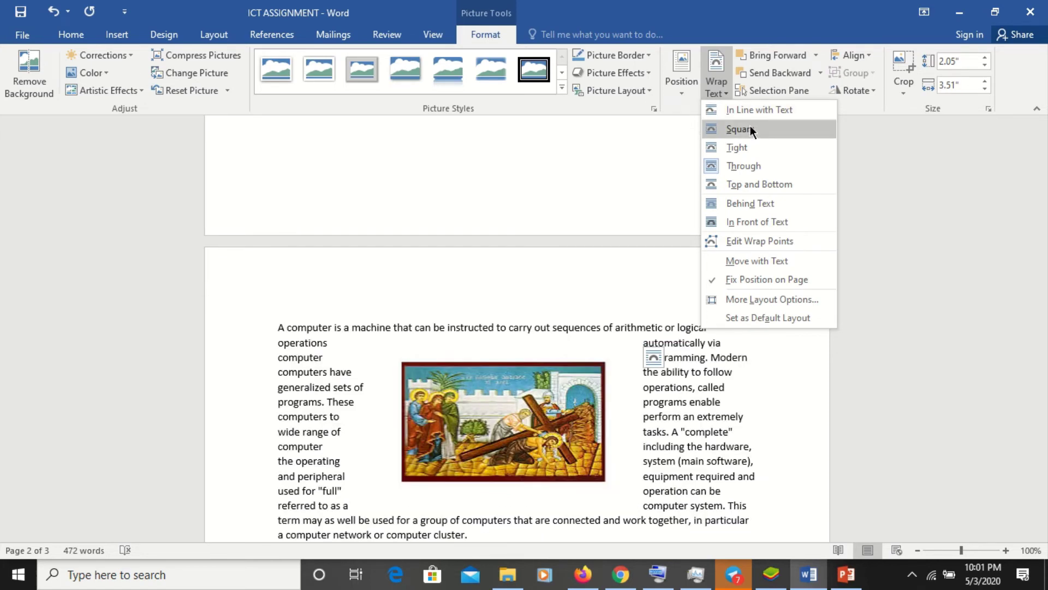
left_click(751, 129)
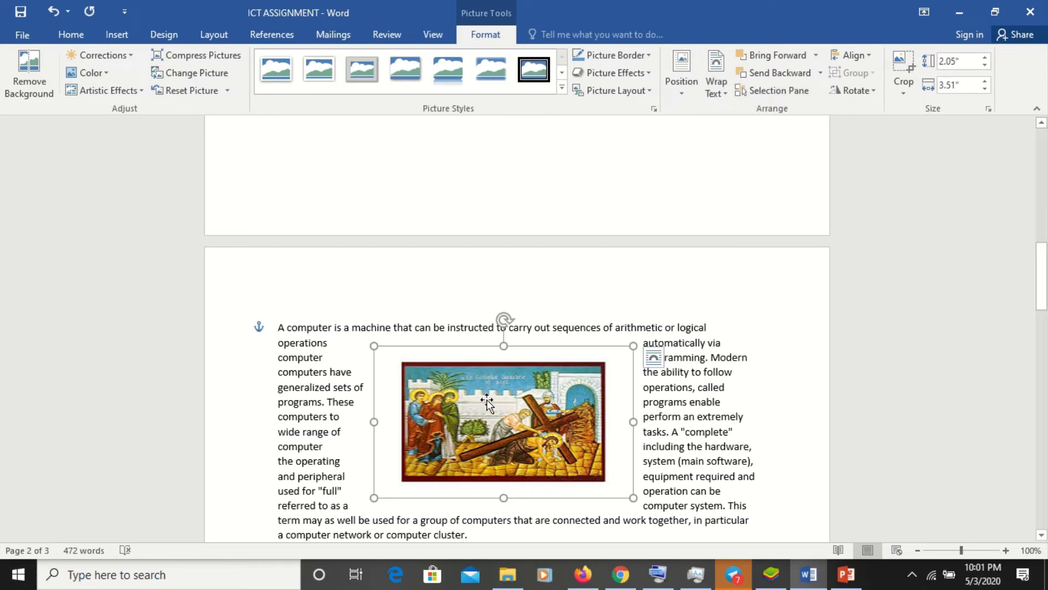
- Move the picture to the left margin and resize it to 2.71 x 1.59 inches
left_click_drag(487, 398, 337, 385)
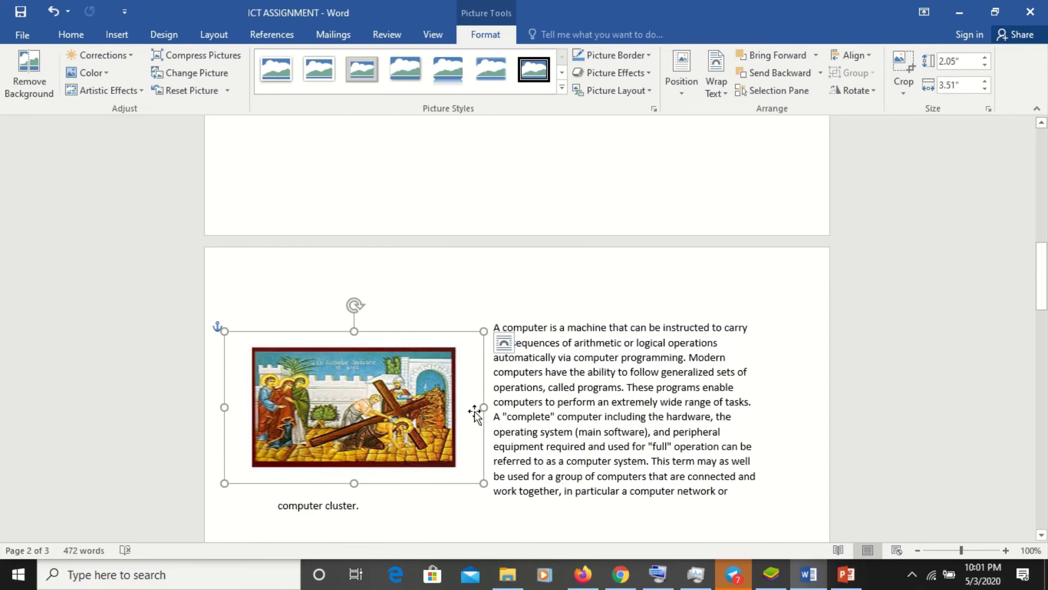
left_click_drag(484, 407, 425, 407)
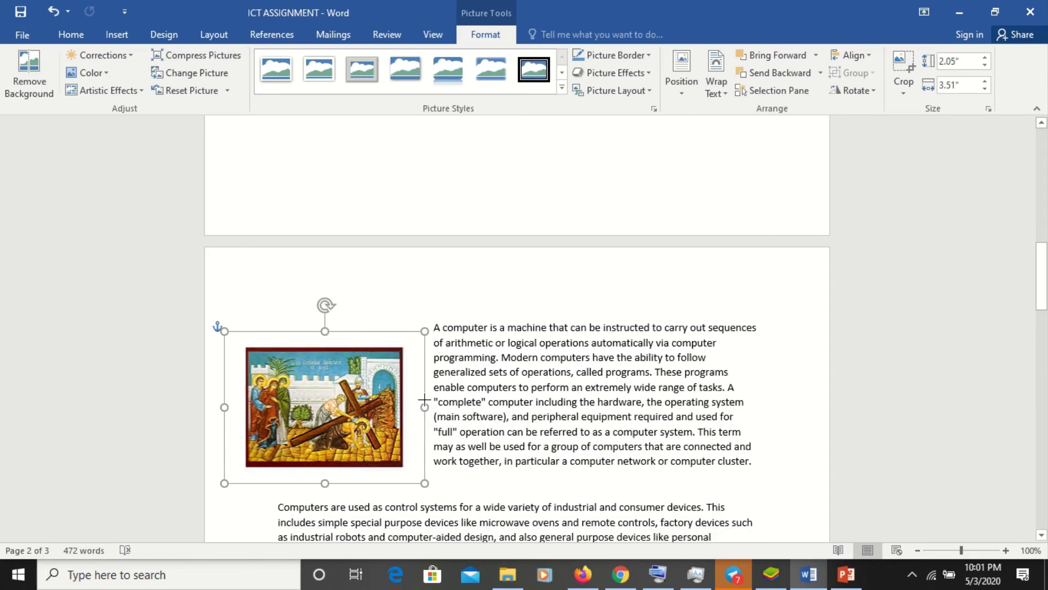
left_click_drag(325, 482, 328, 450)
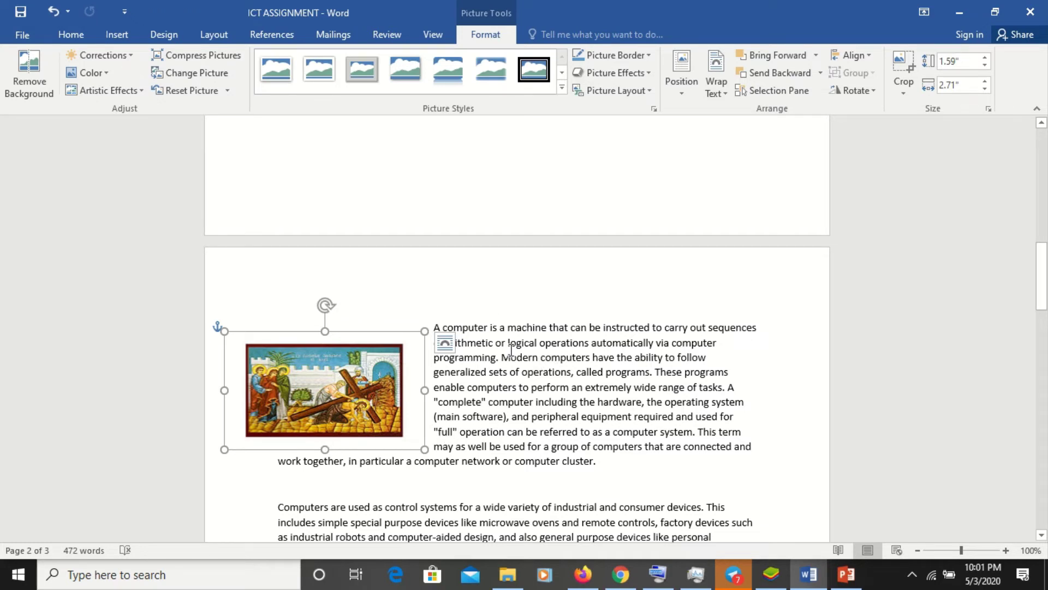
- Justify the first paragraph flowing beside the picture
left_click_drag(437, 327, 633, 462)
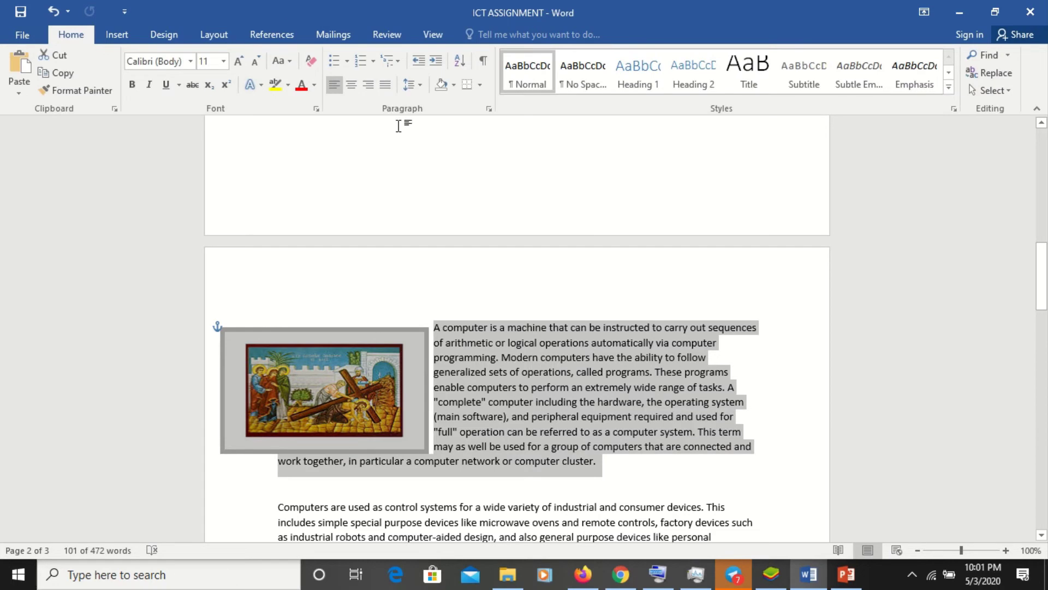
left_click(385, 84)
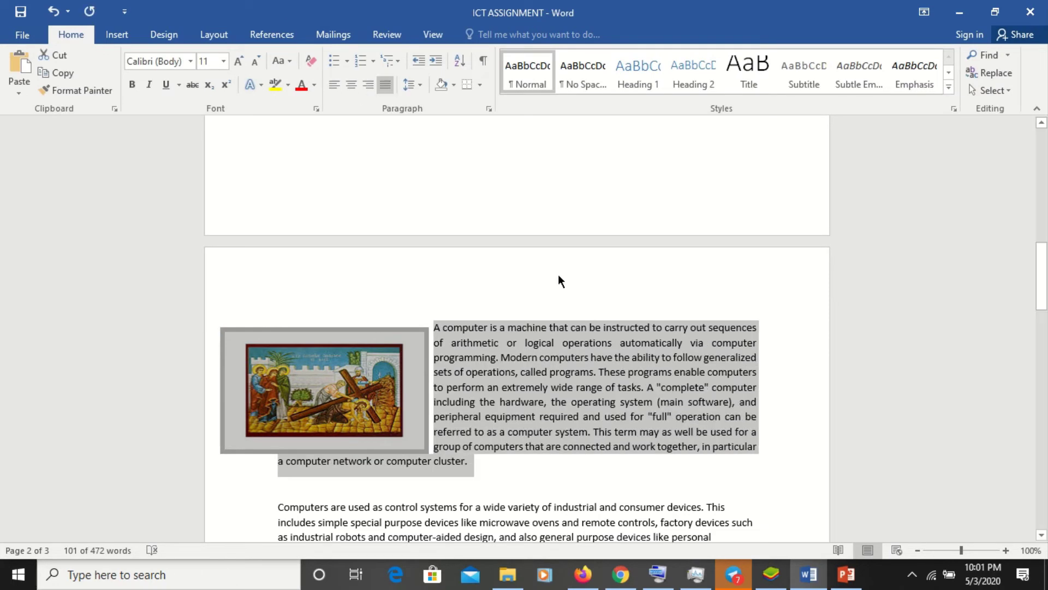
left_click(597, 321)
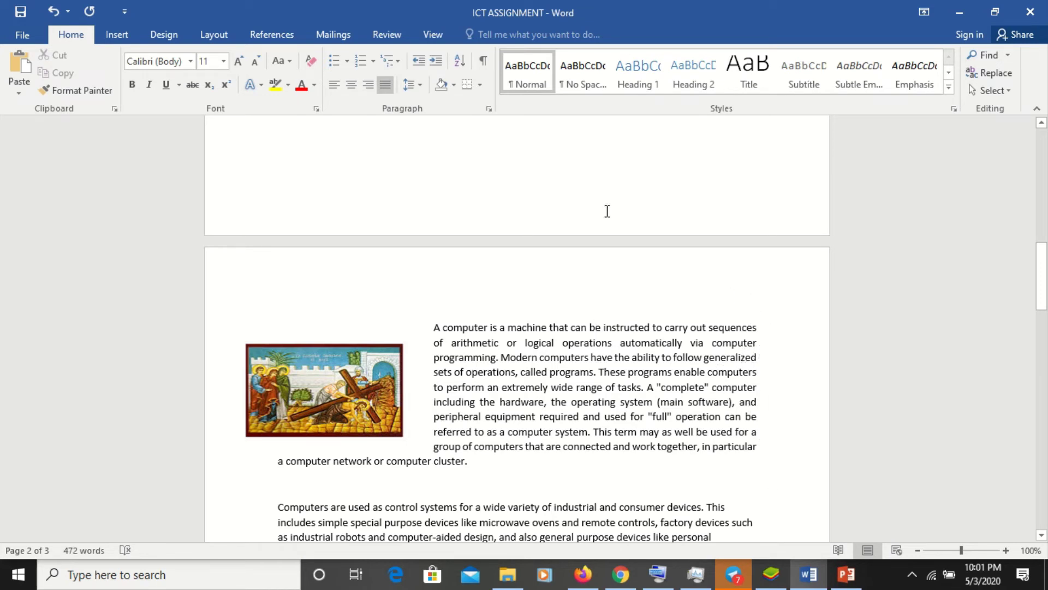
- Apply the thick black frame picture style with a white mat to the picture
left_click(330, 377)
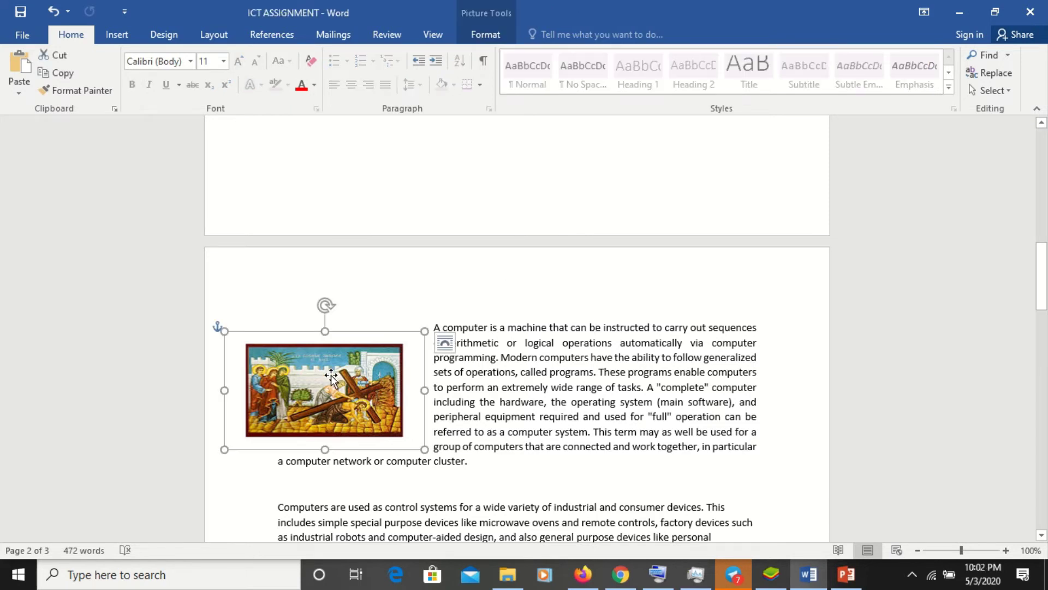
left_click(497, 34)
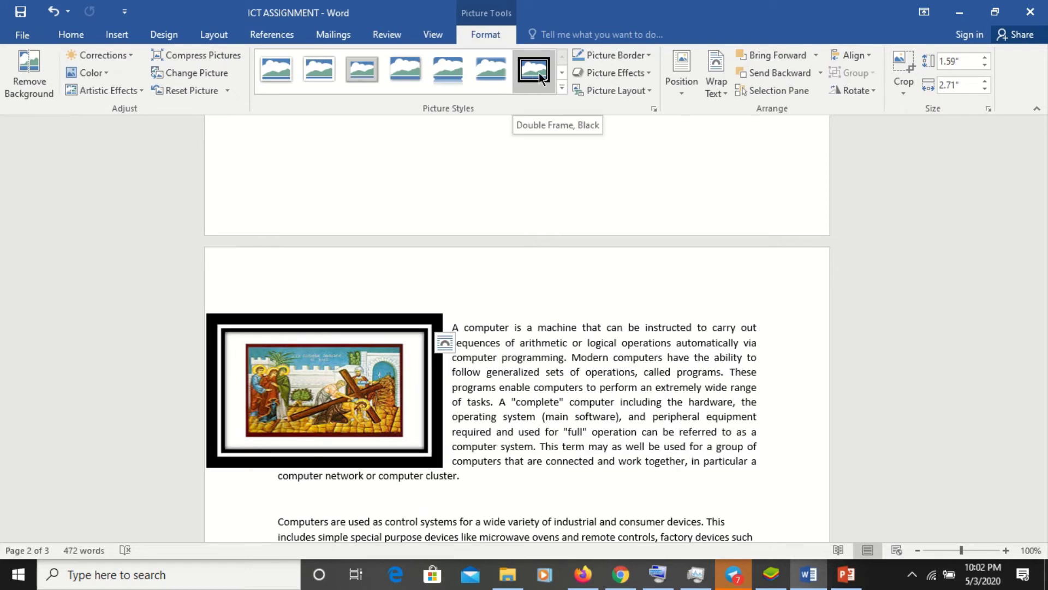
left_click(561, 86)
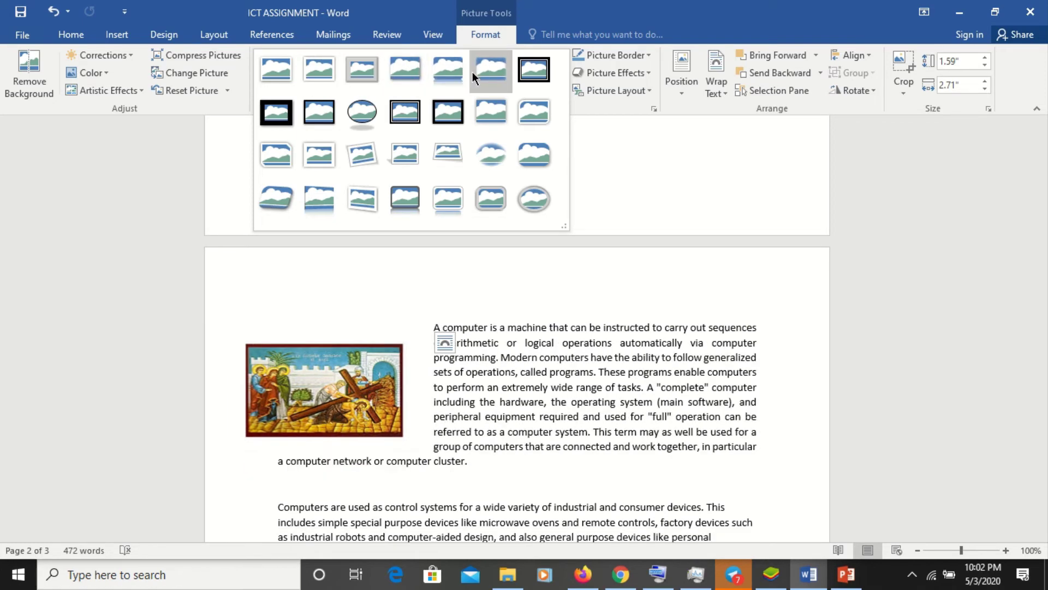
left_click(453, 113)
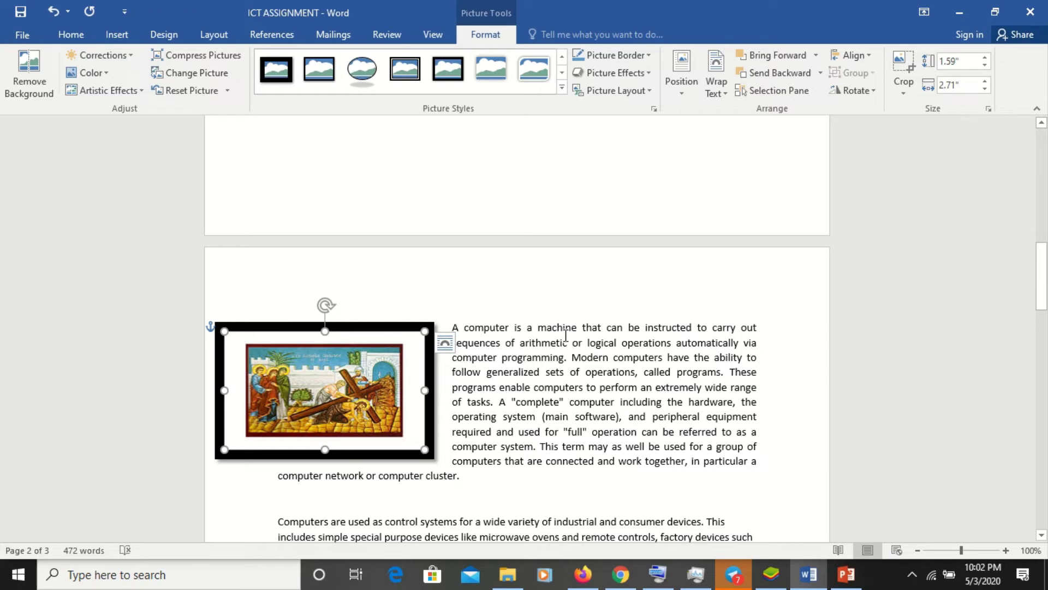
- Colour the picture border dark orange-brown and set its weight to about 2¼ pt
left_click(649, 55)
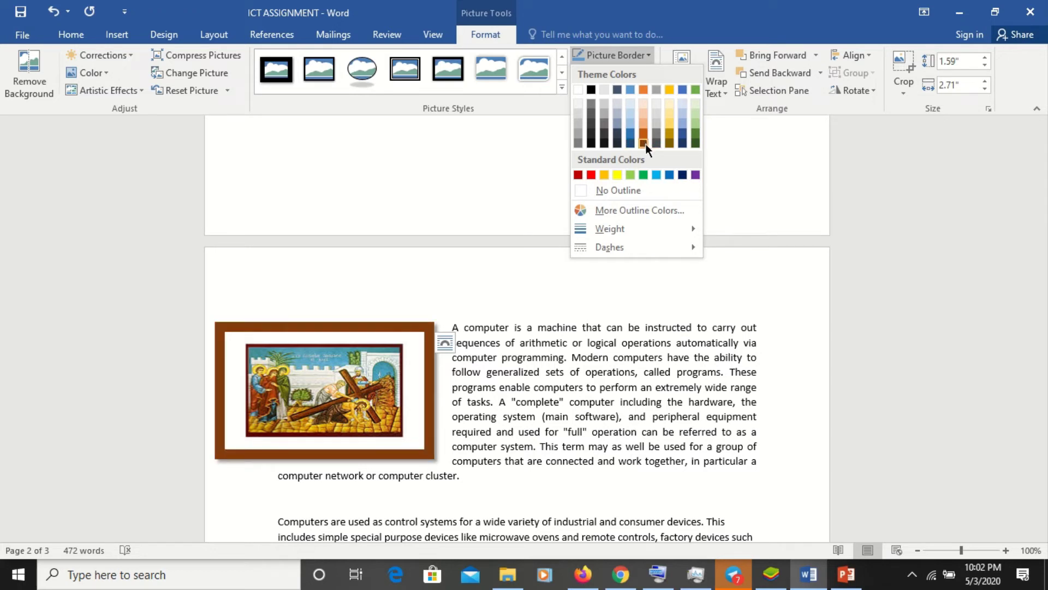
left_click(644, 143)
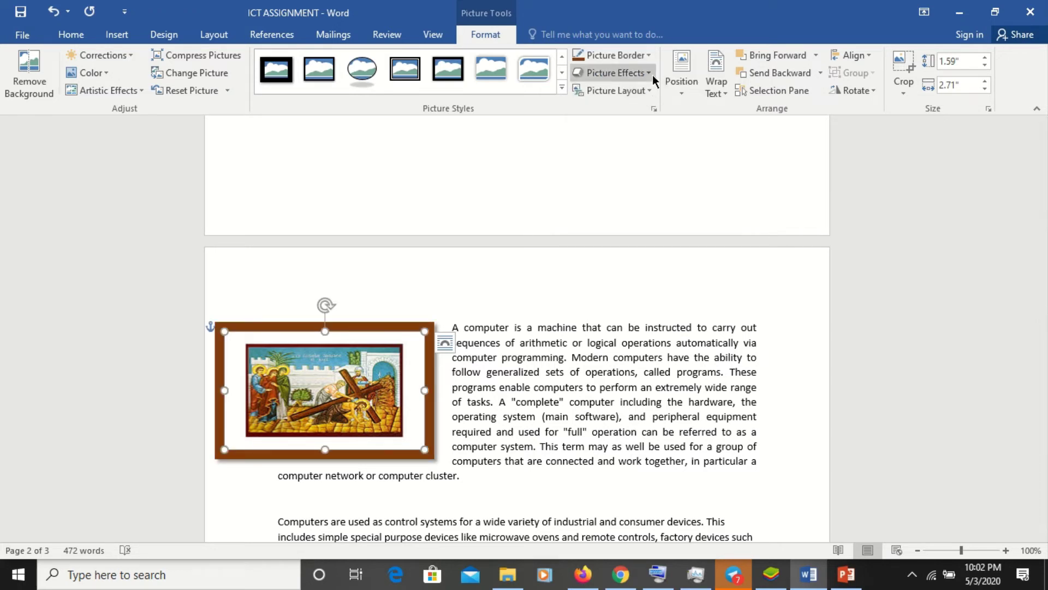
left_click(653, 58)
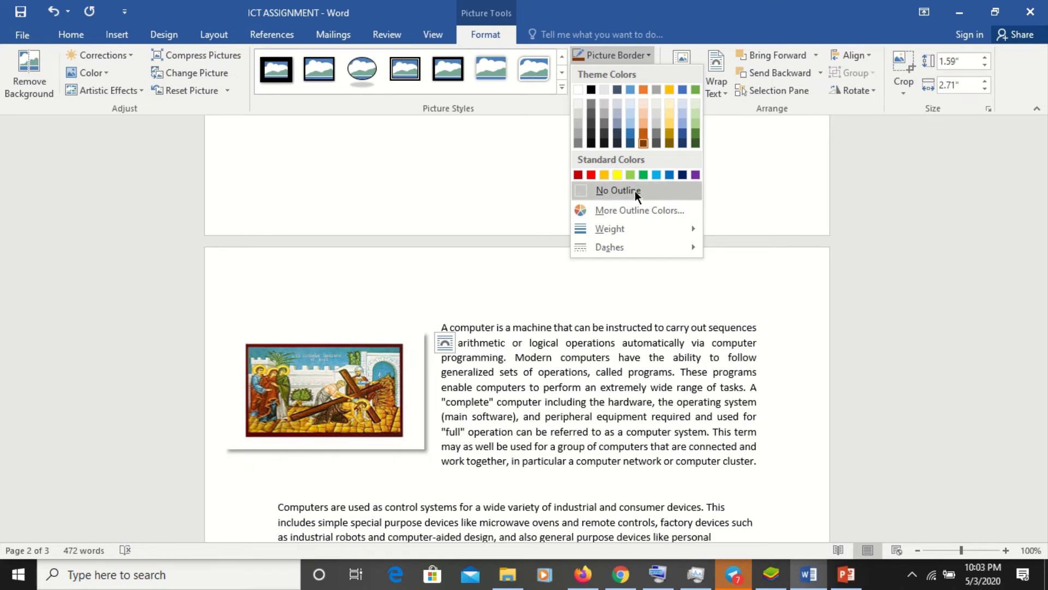
mouse_move(647, 228)
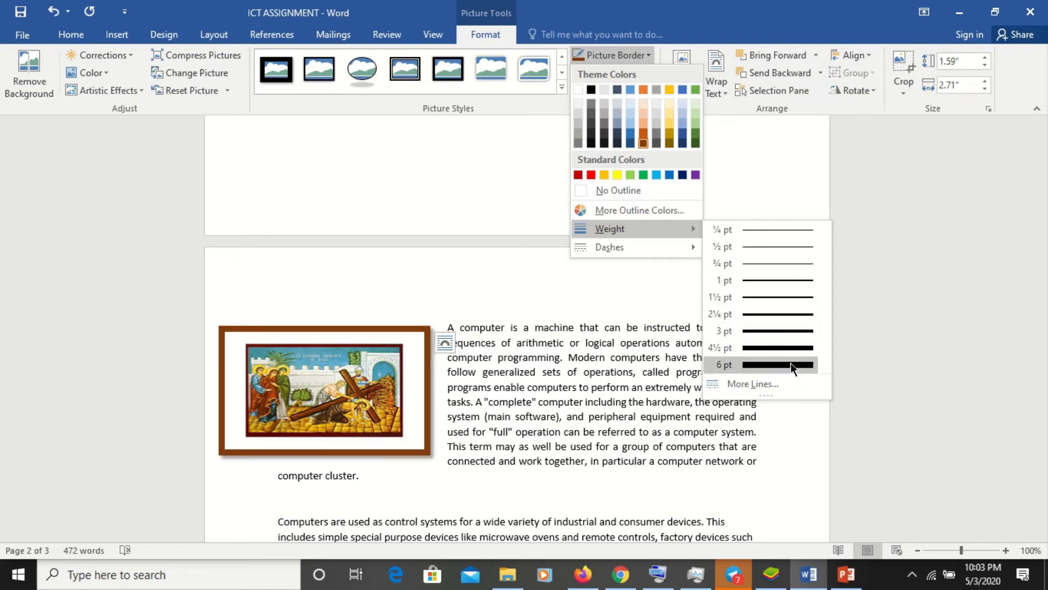
left_click(794, 326)
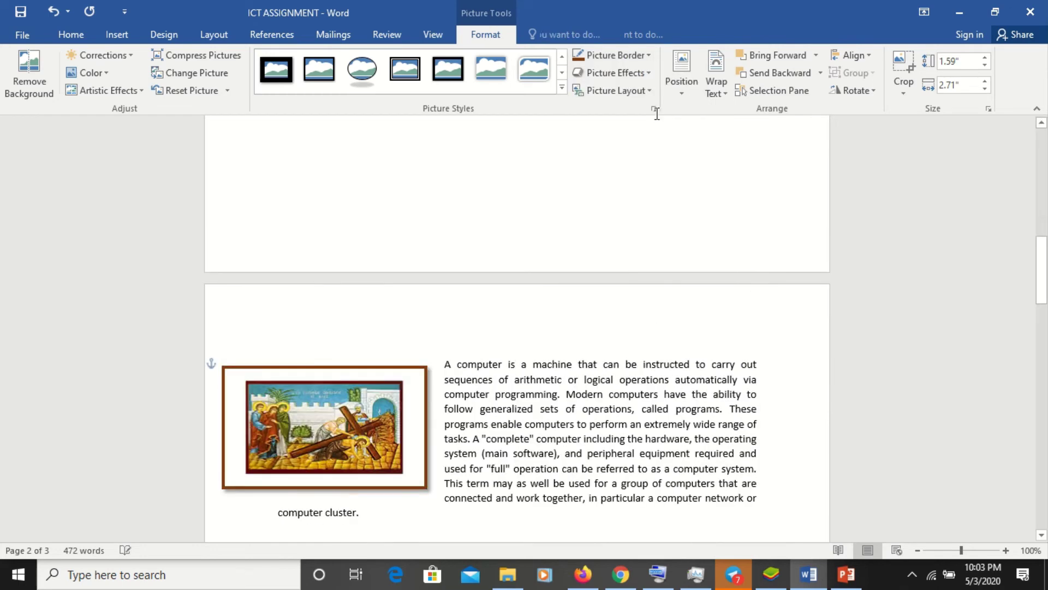
left_click(657, 117)
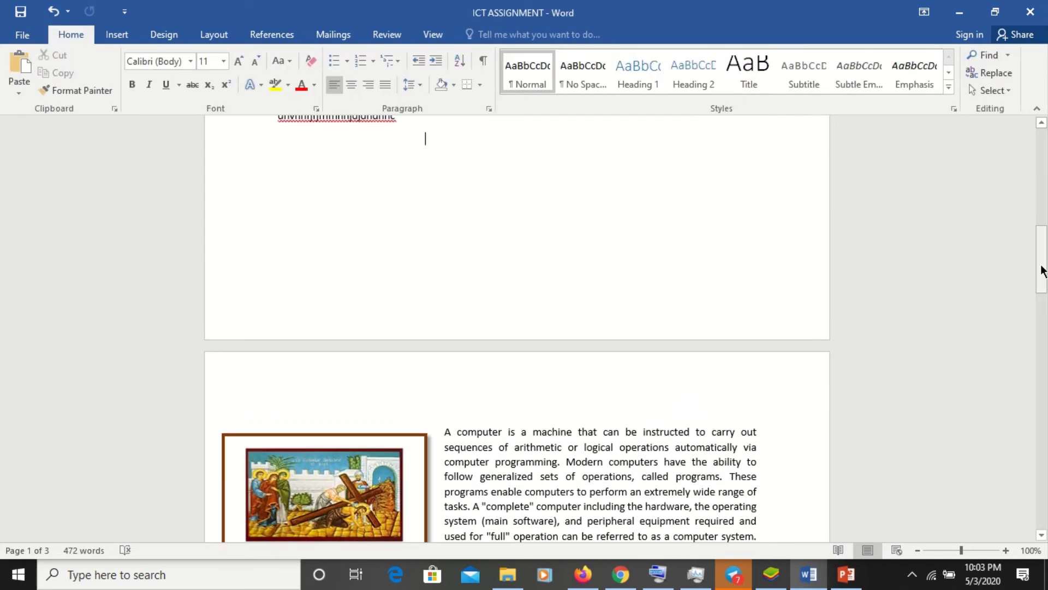
- Add a perspective shadow effect to the framed picture
left_click_drag(1043, 270, 1042, 301)
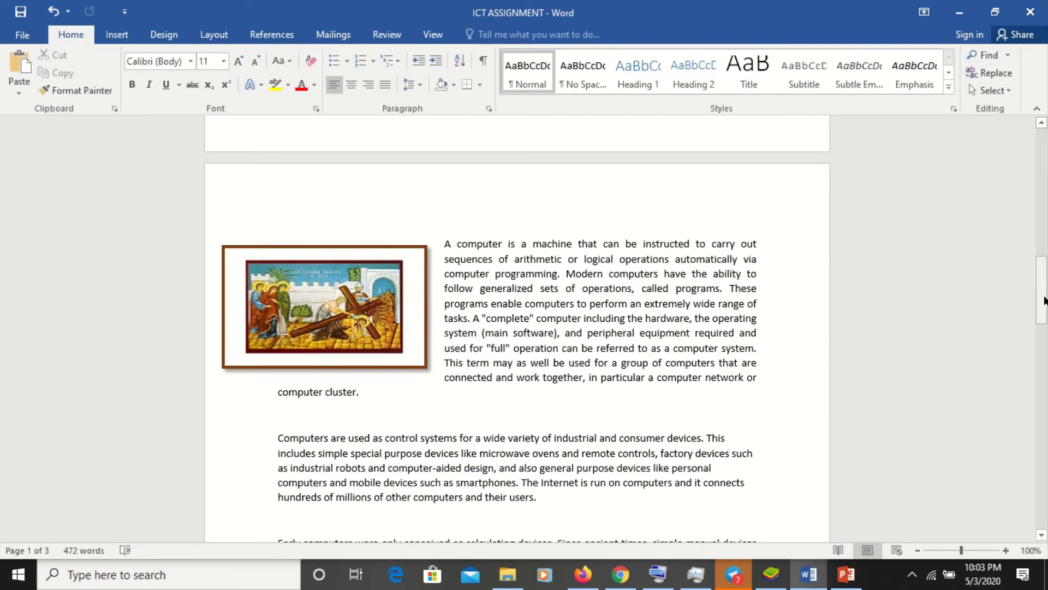
left_click(368, 333)
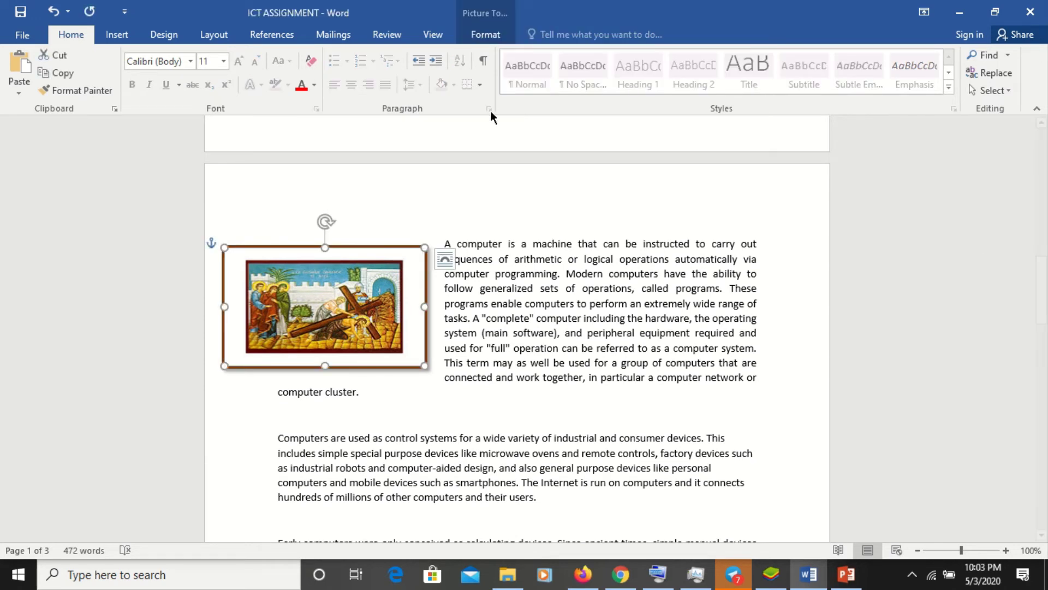
left_click(497, 35)
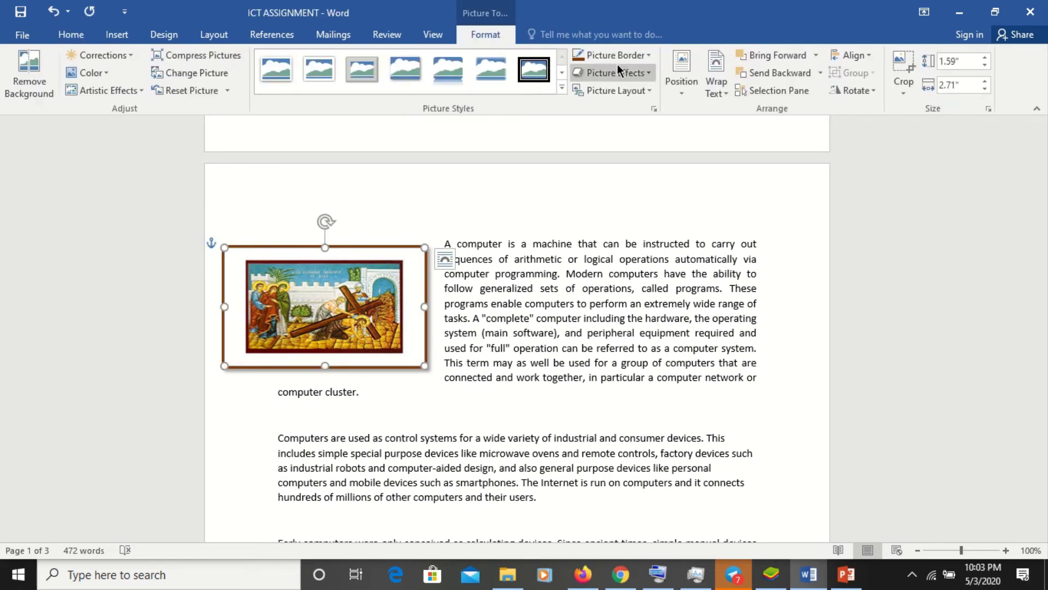
left_click(647, 73)
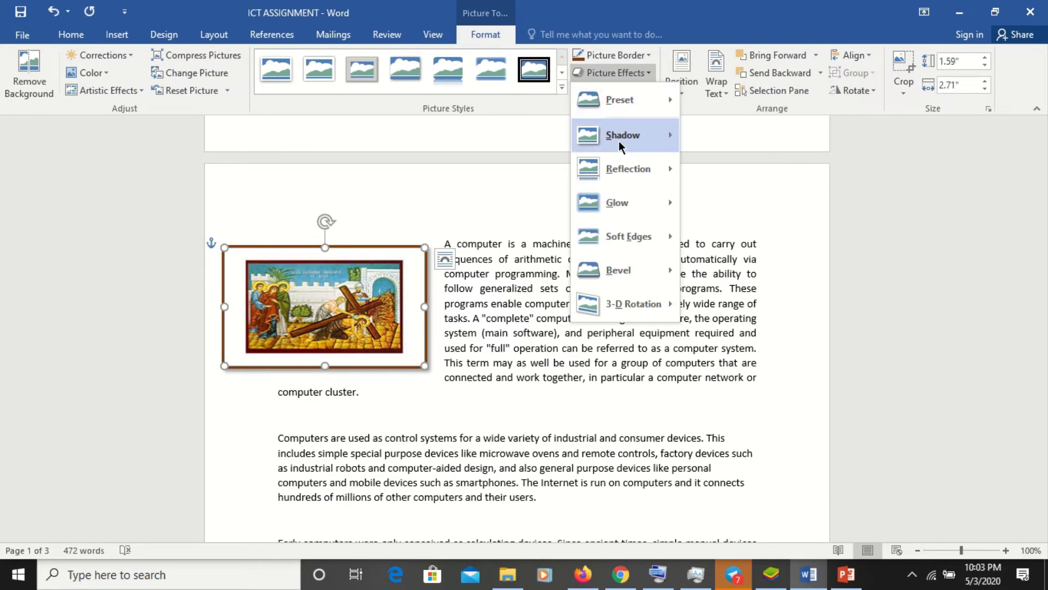
mouse_move(621, 137)
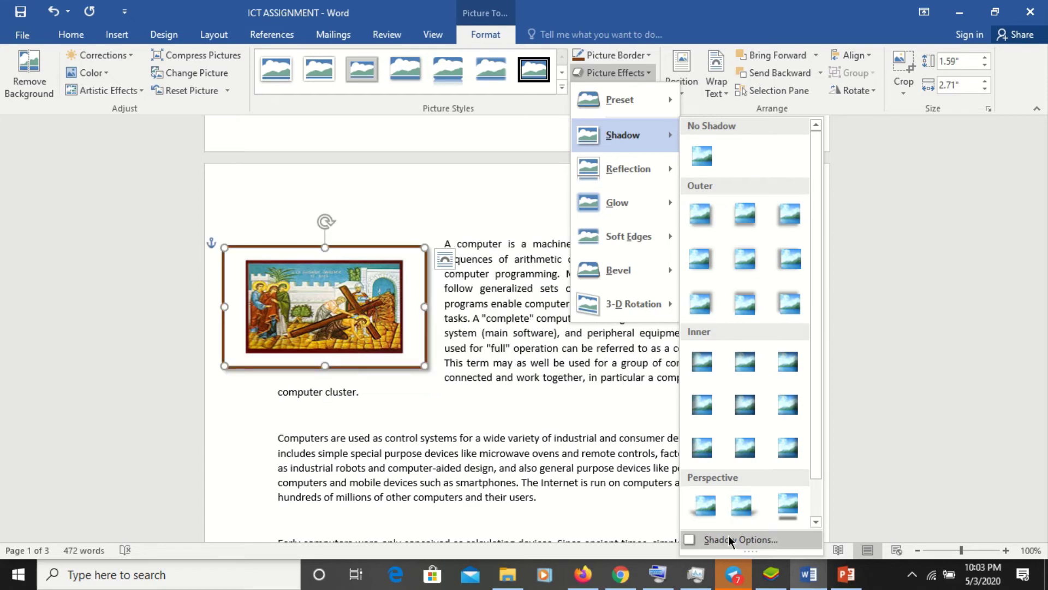
left_click(781, 512)
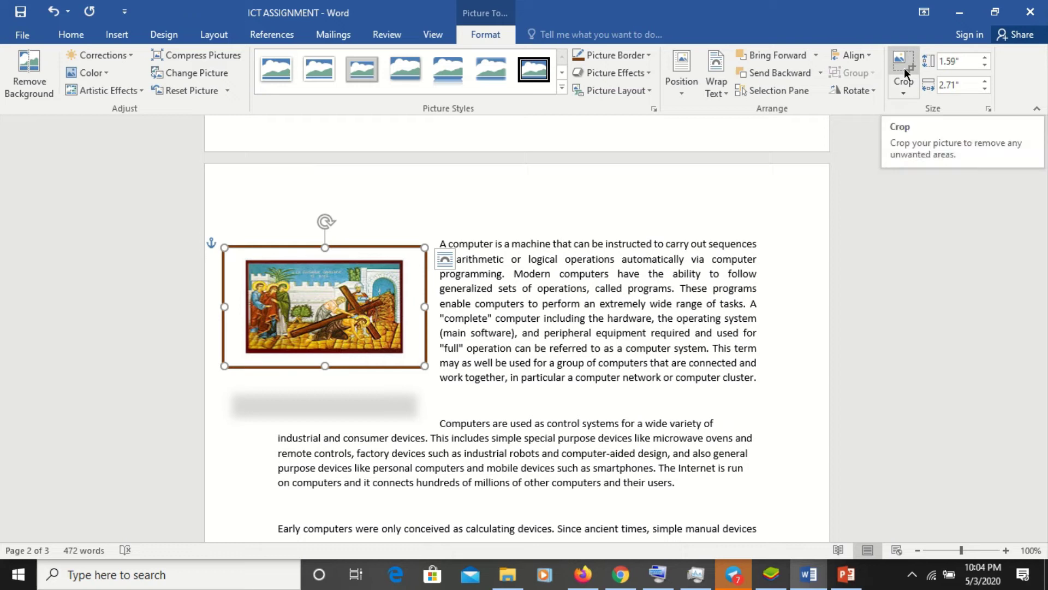
left_click(501, 273)
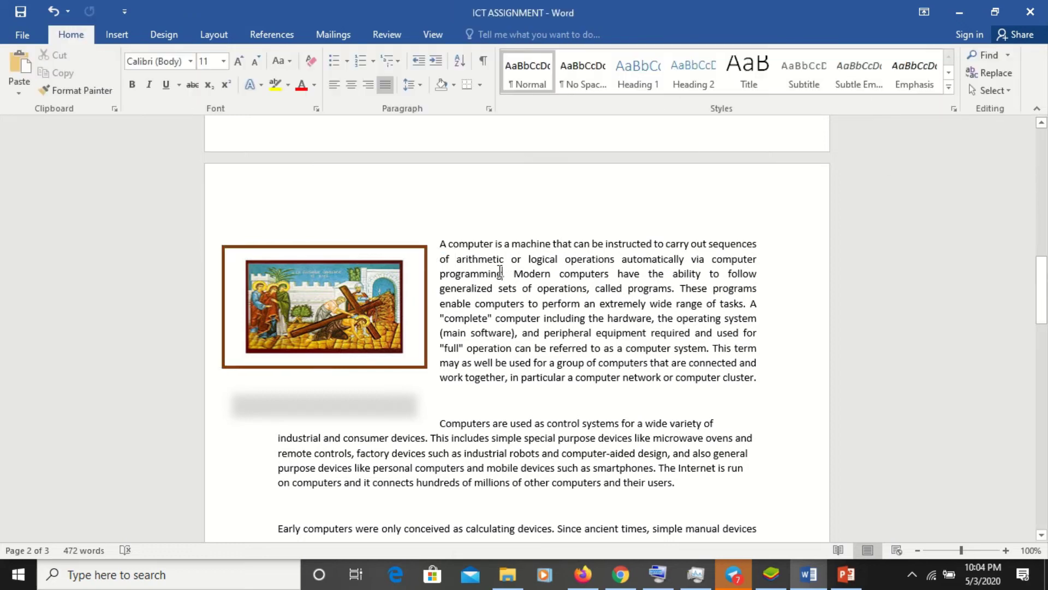
- Crop the painting to a small 1.01 by 0.62-inch upright piece showing its left-side figures
left_click(381, 295)
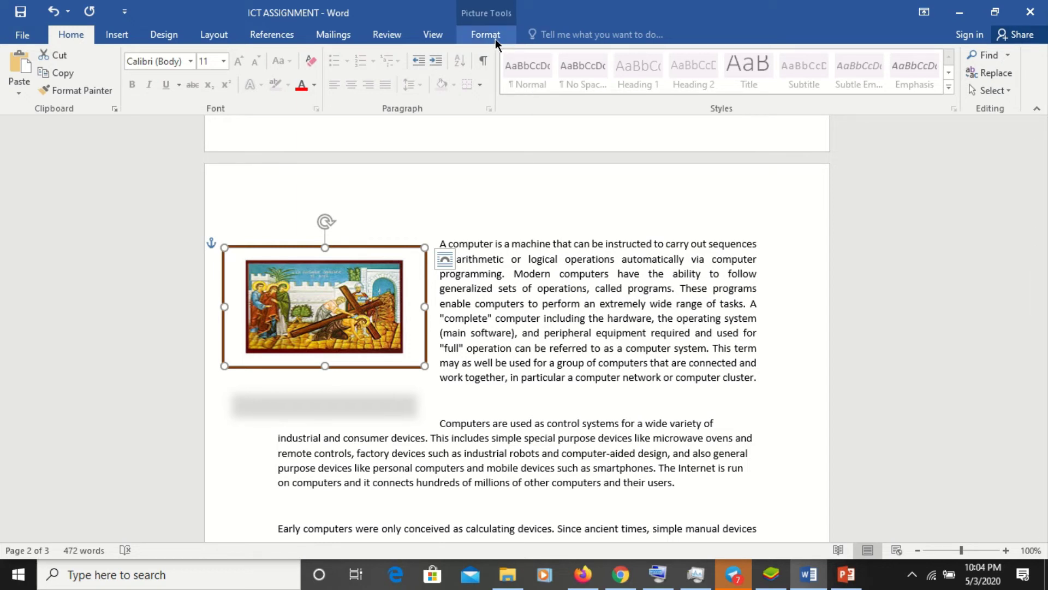
left_click(540, 244)
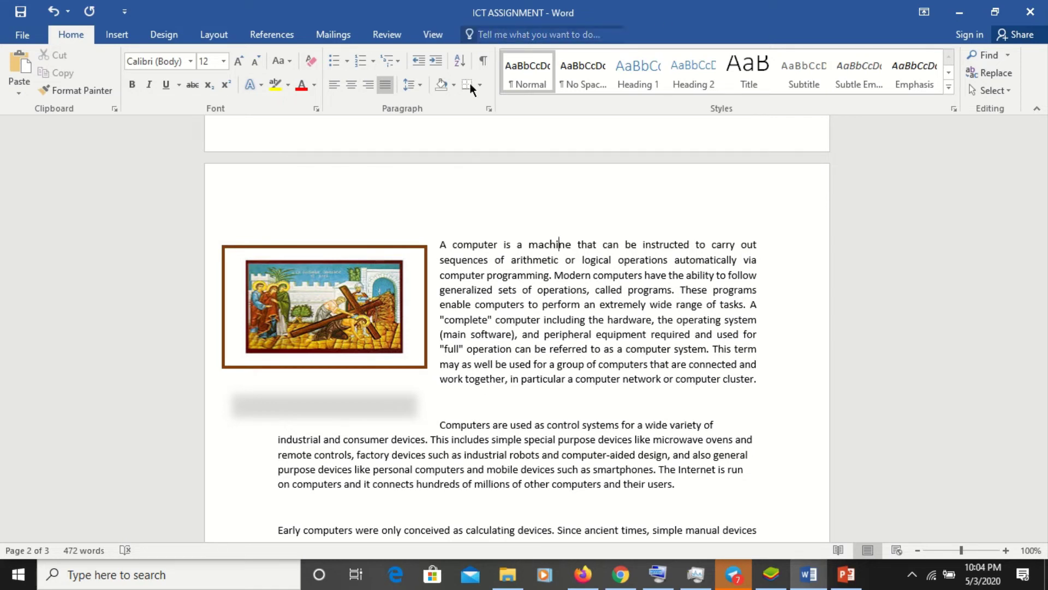
left_click(341, 281)
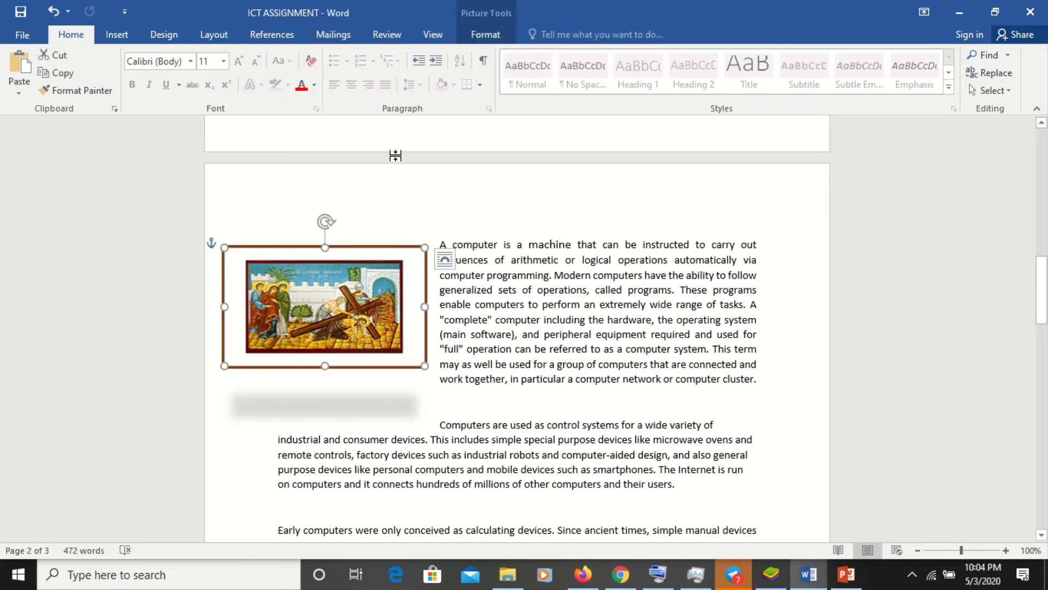
left_click(499, 38)
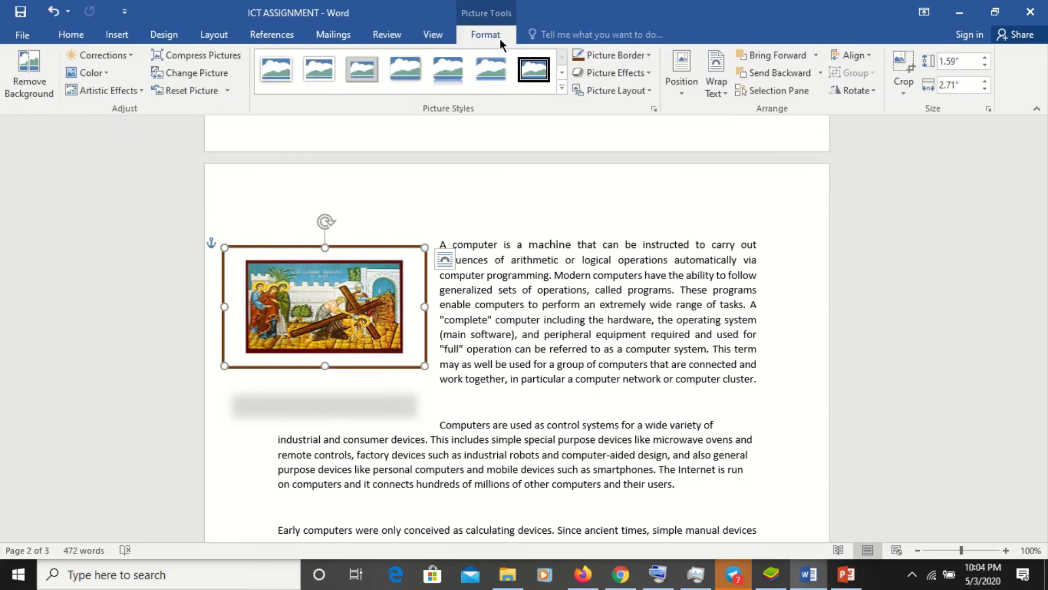
left_click(904, 84)
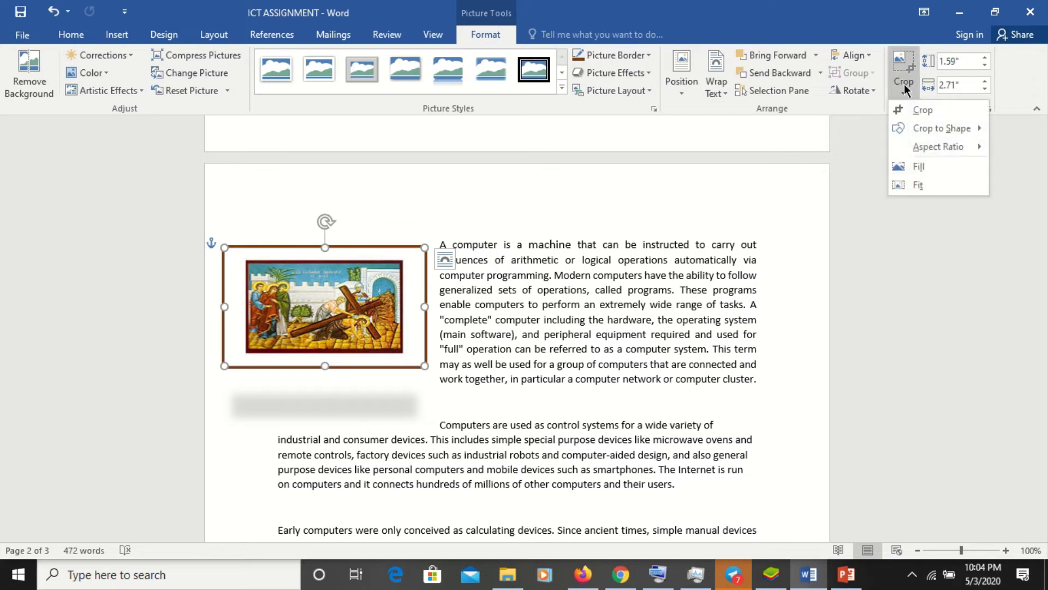
left_click(923, 110)
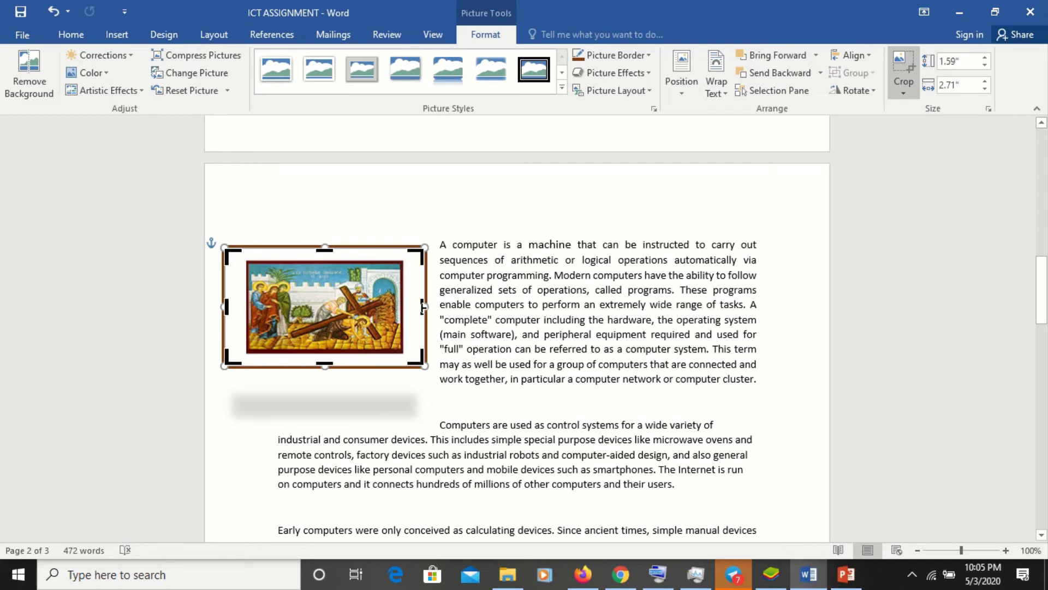
left_click_drag(423, 307, 292, 313)
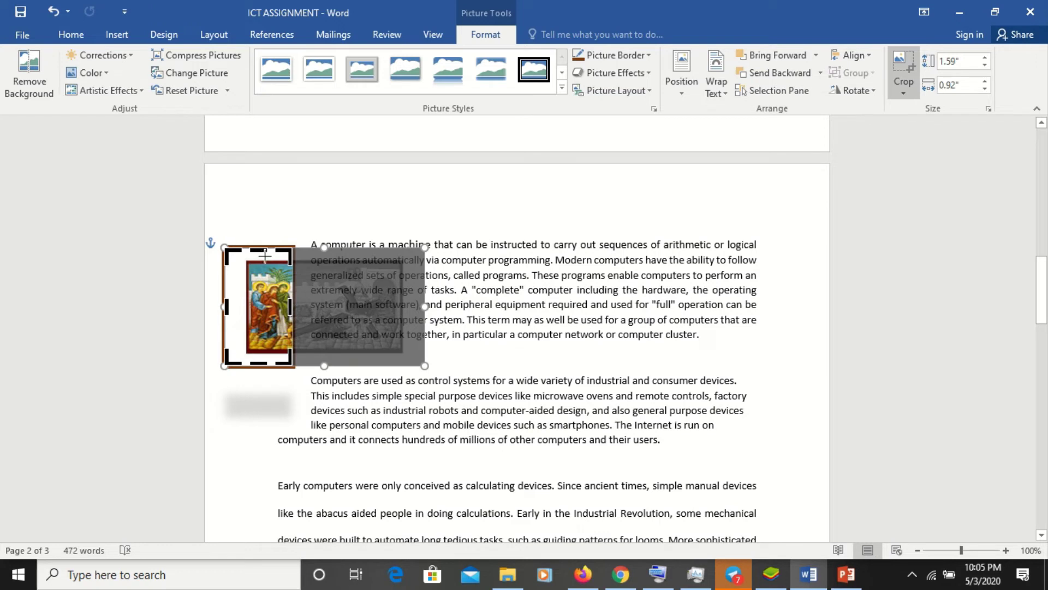
left_click_drag(265, 248, 265, 276)
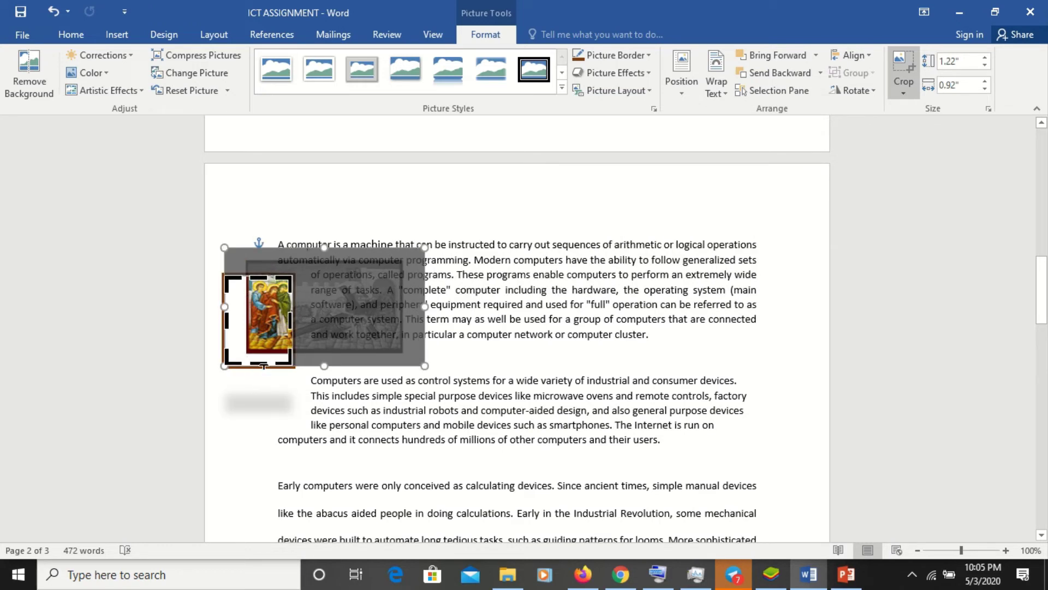
left_click_drag(269, 356, 267, 342)
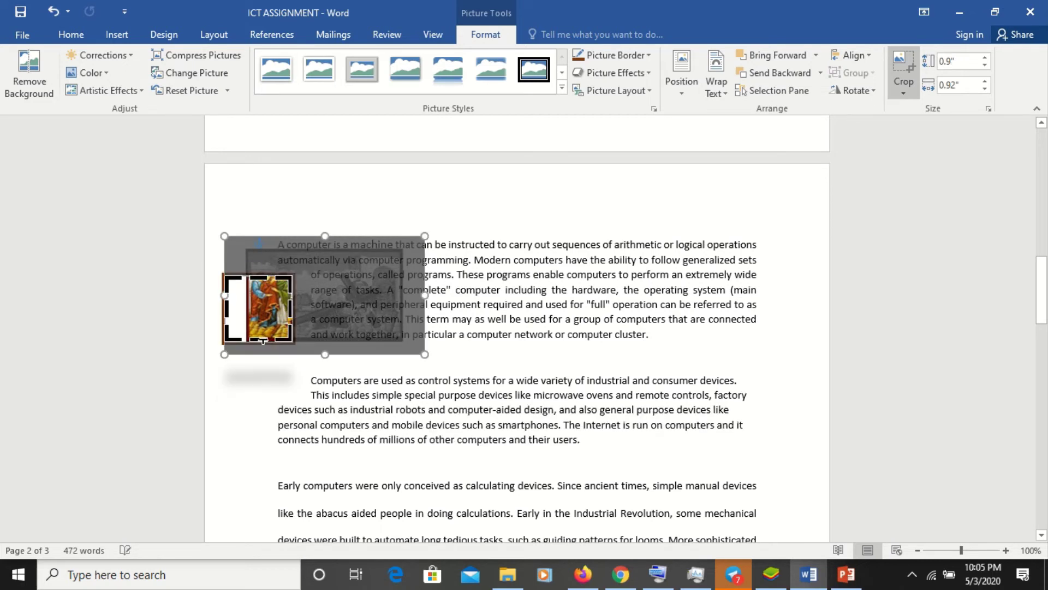
left_click_drag(225, 307, 247, 304)
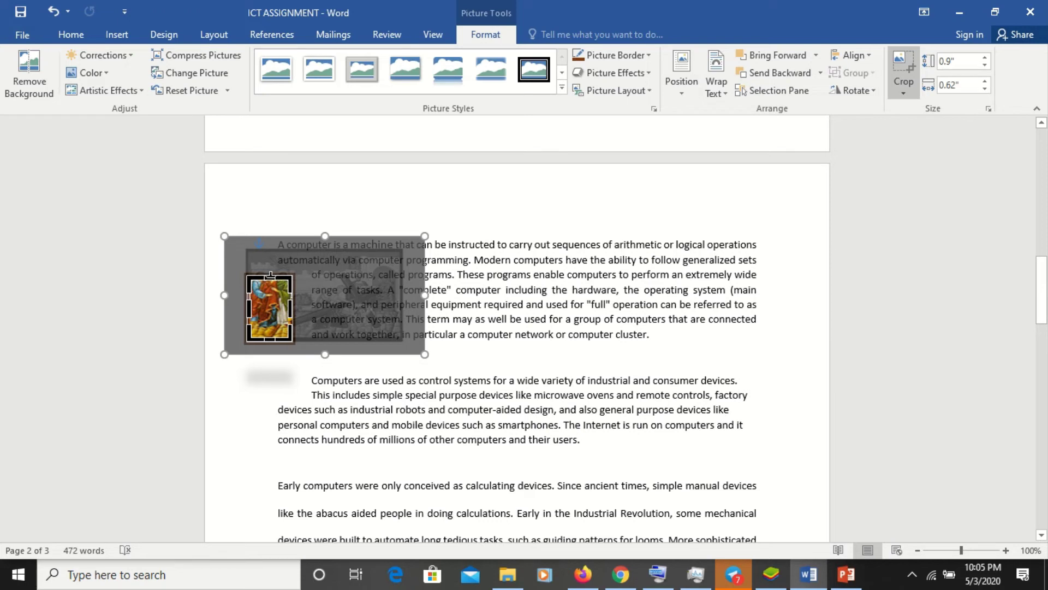
left_click_drag(272, 274, 276, 266)
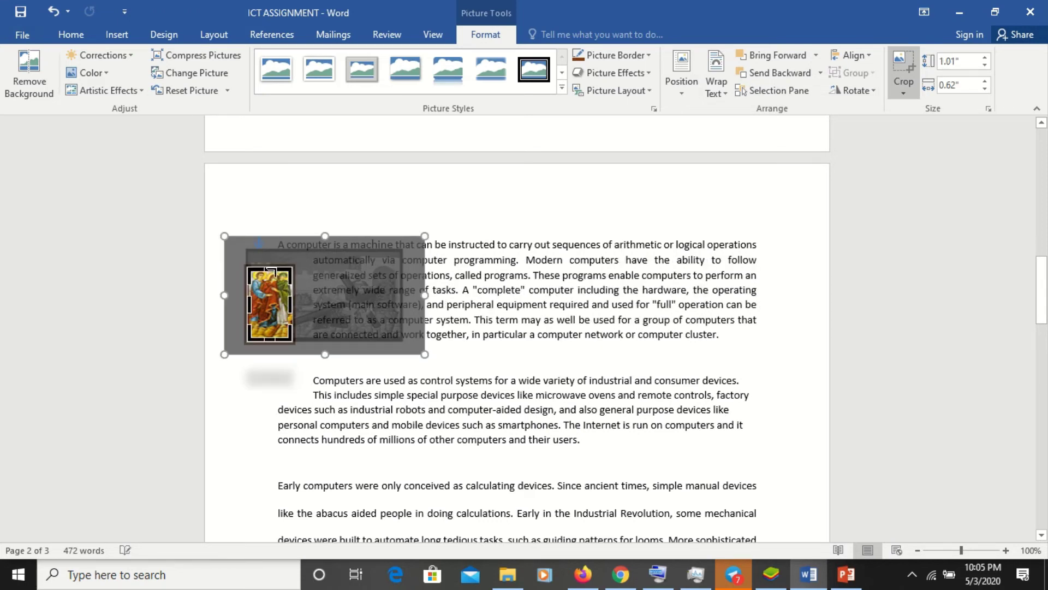
left_click(364, 330)
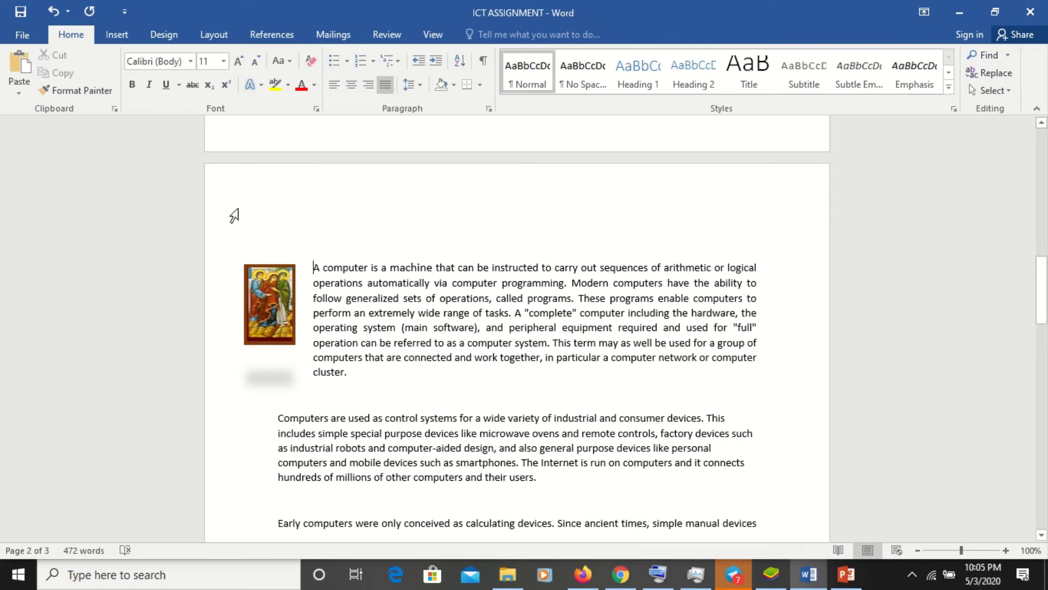
left_click(277, 295)
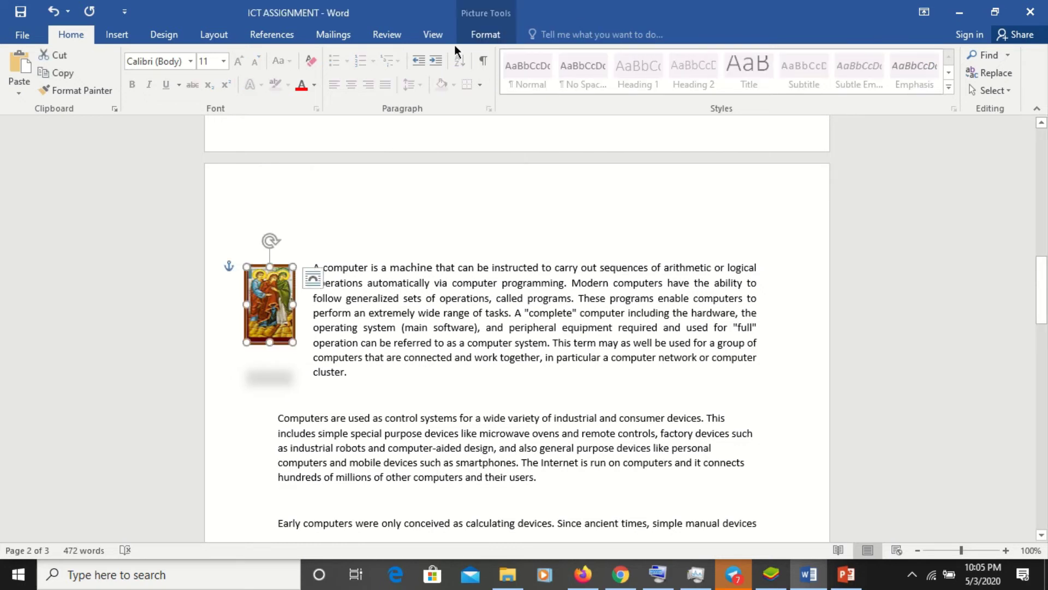
left_click(481, 33)
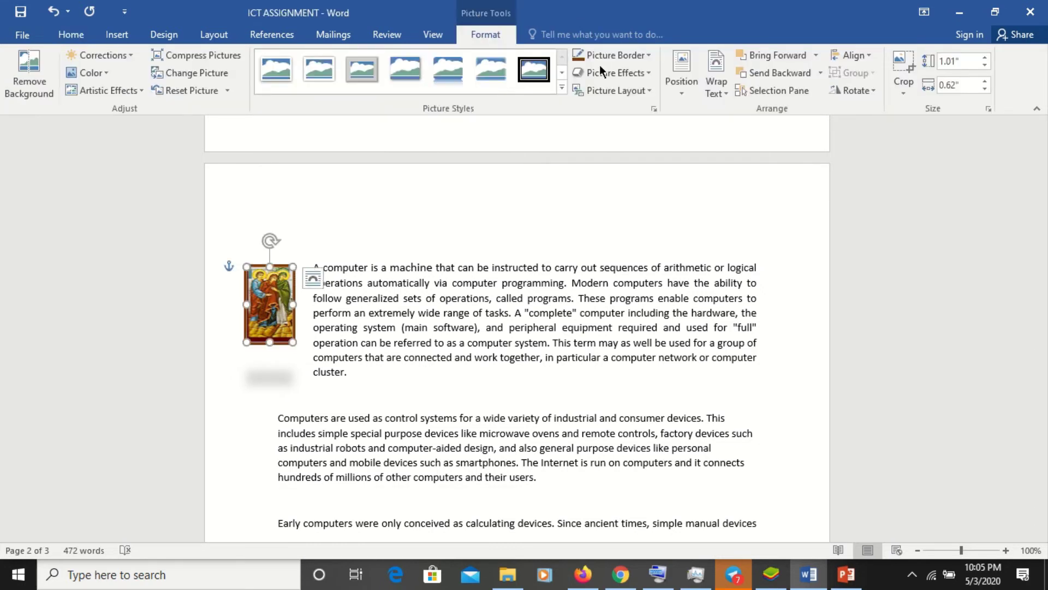
left_click(872, 92)
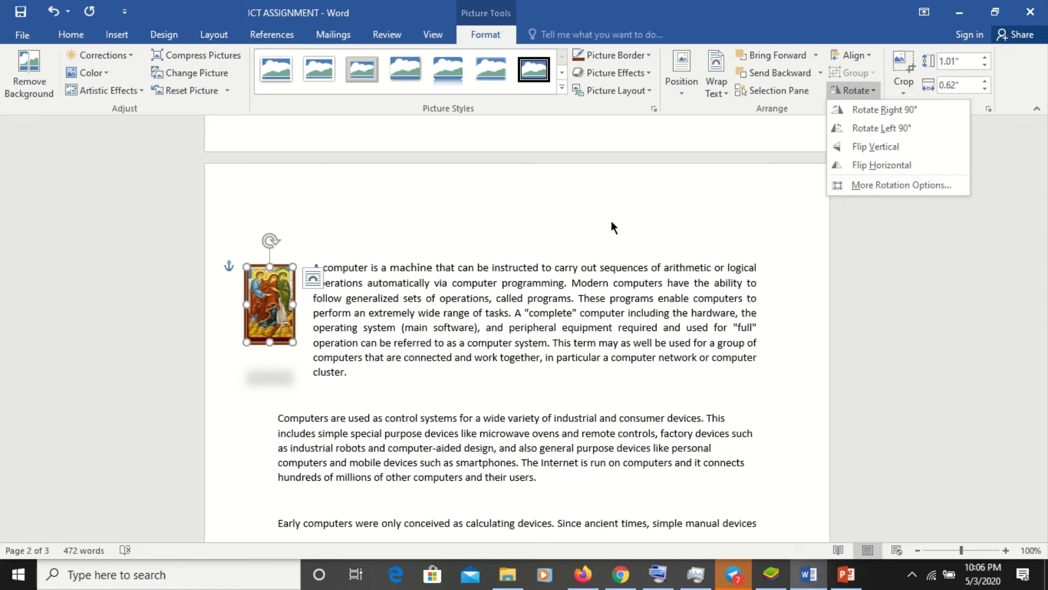
left_click(268, 241)
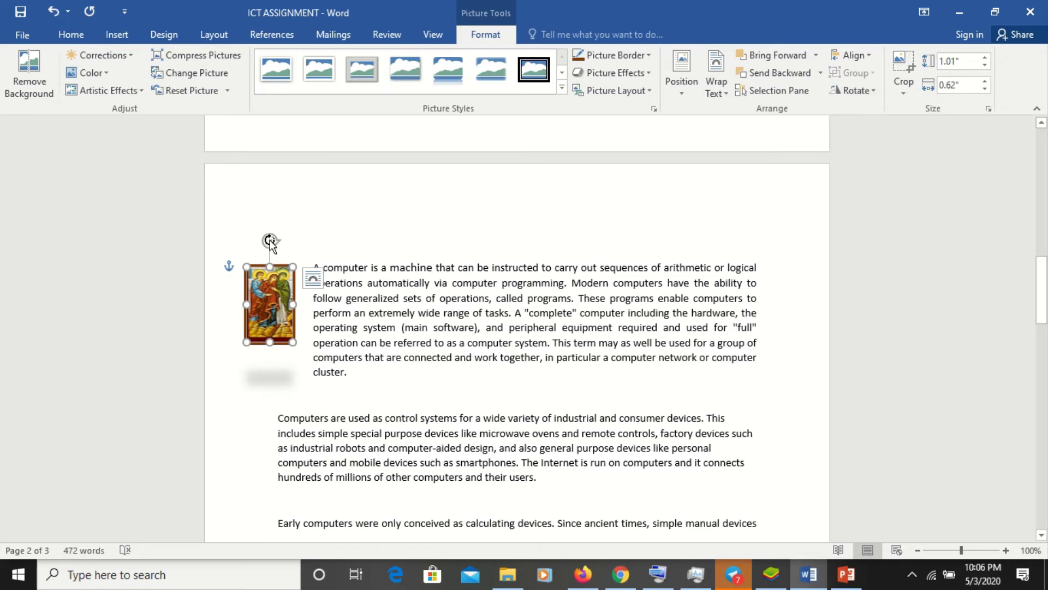
mouse_move(269, 242)
left_mouse_down()
mouse_move(316, 251)
mouse_move(370, 358)
mouse_move(260, 196)
mouse_move(466, 375)
mouse_move(350, 415)
mouse_move(409, 414)
mouse_move(496, 246)
mouse_move(299, 214)
mouse_move(436, 236)
mouse_move(423, 192)
mouse_move(281, 226)
mouse_move(293, 192)
mouse_move(267, 224)
left_mouse_up()
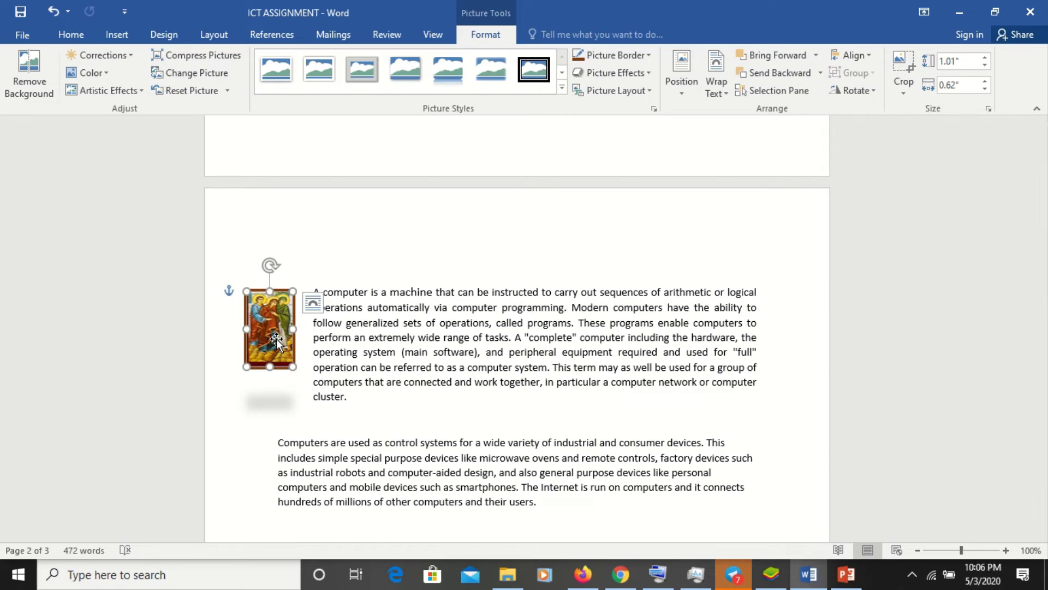
- Swap the painting for image 1 and stretch it to about 1.69 by 1.34 inches
right_click(276, 340)
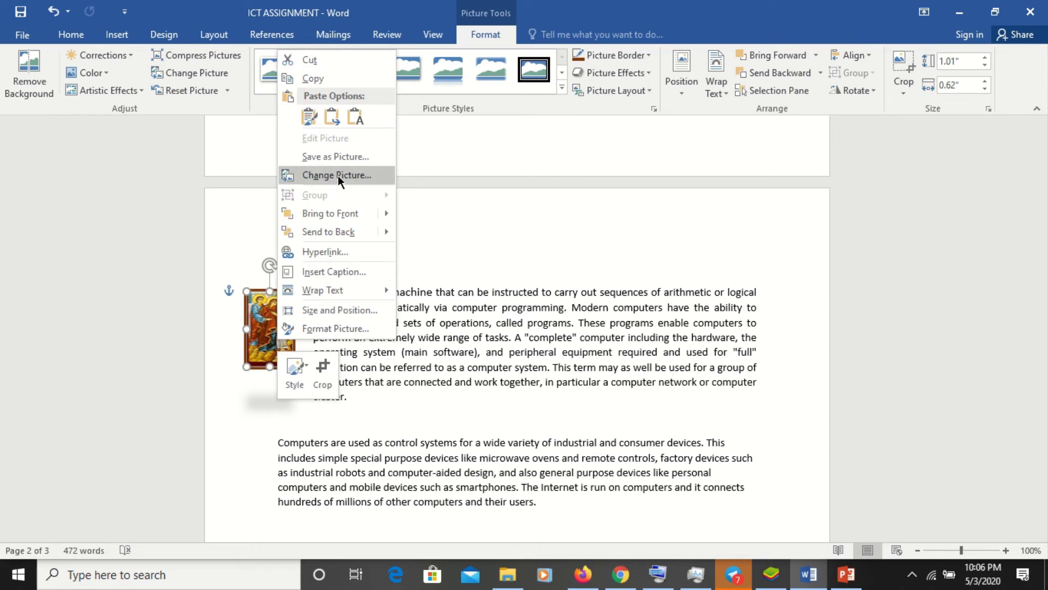
key("Escape")
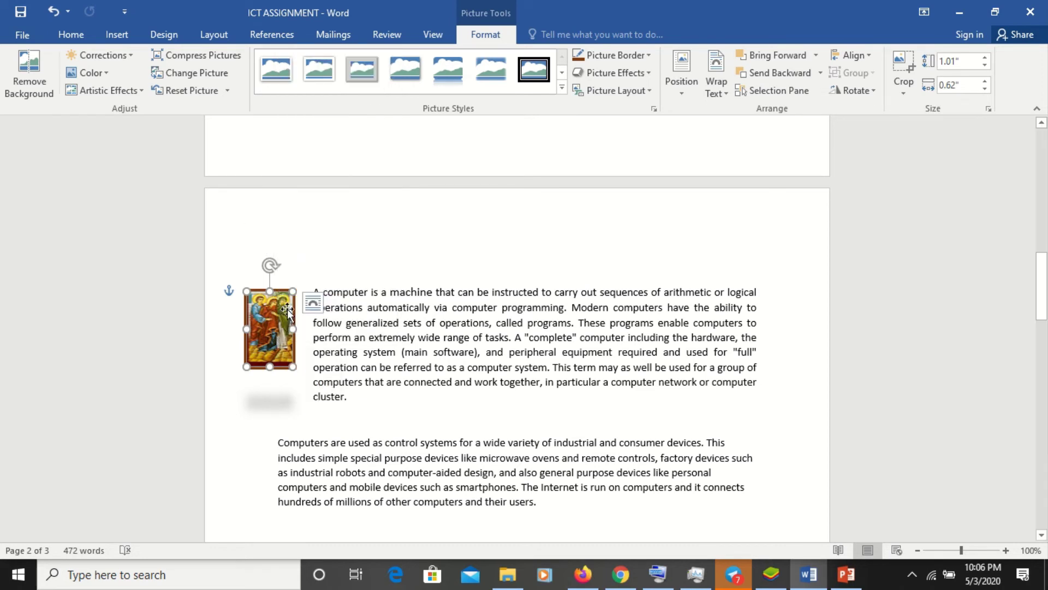
left_click(208, 73)
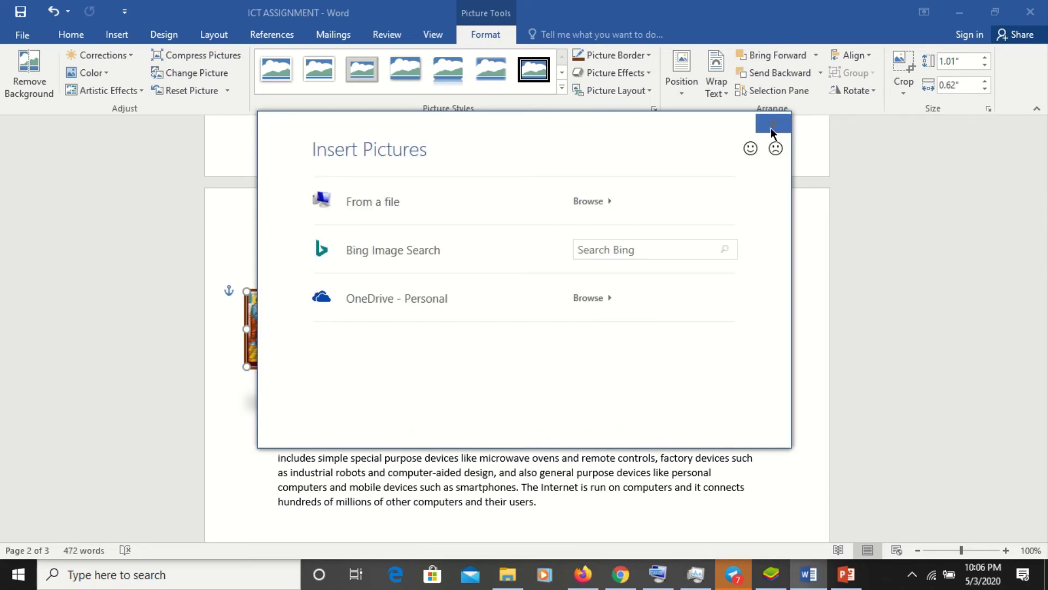
left_click(384, 204)
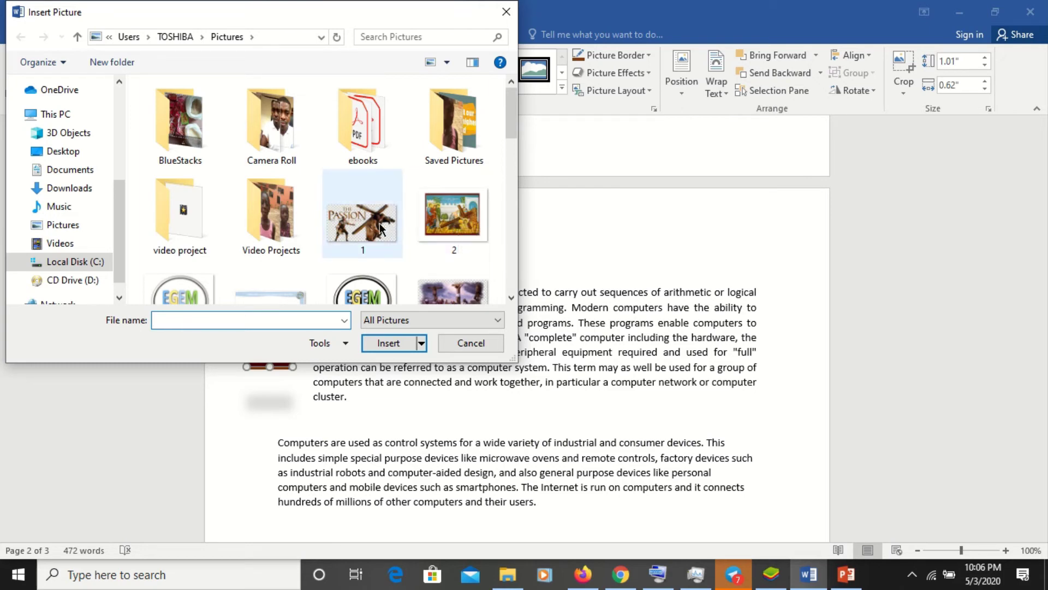
left_click(362, 221)
left_click(388, 343)
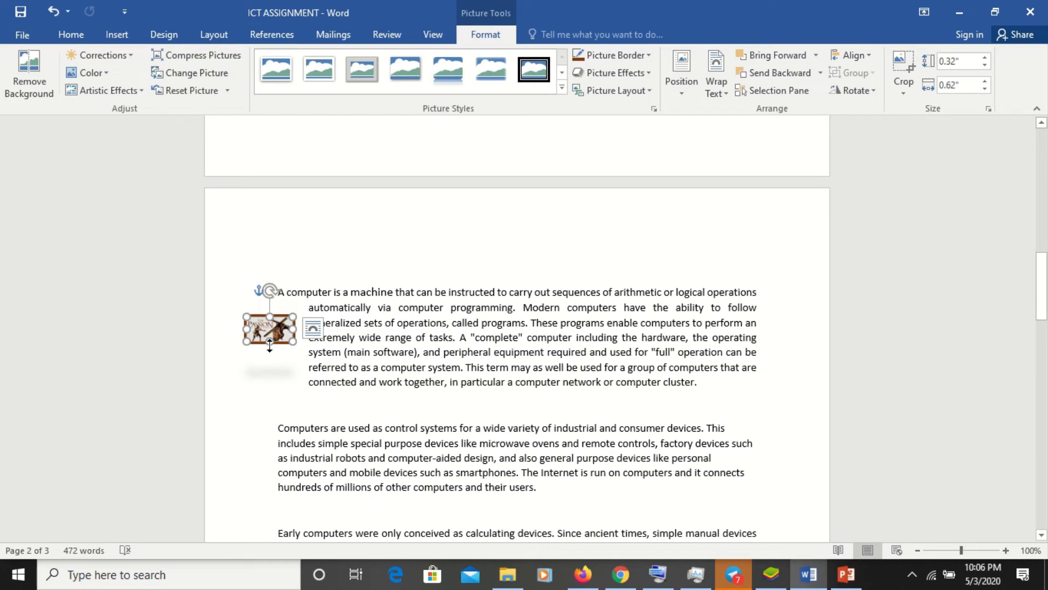
left_click_drag(270, 339, 279, 416)
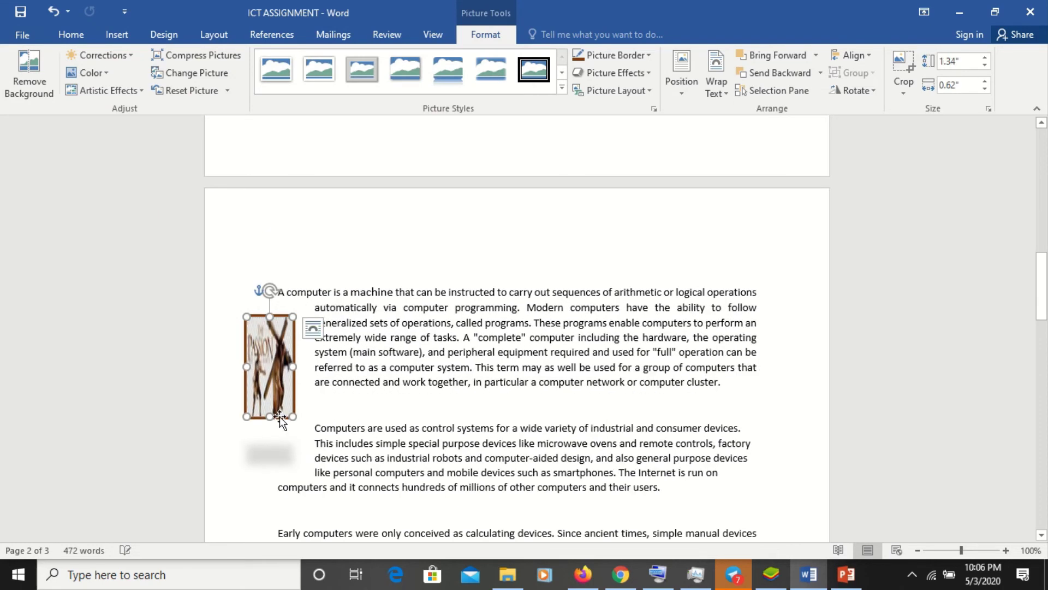
left_click_drag(293, 367, 372, 367)
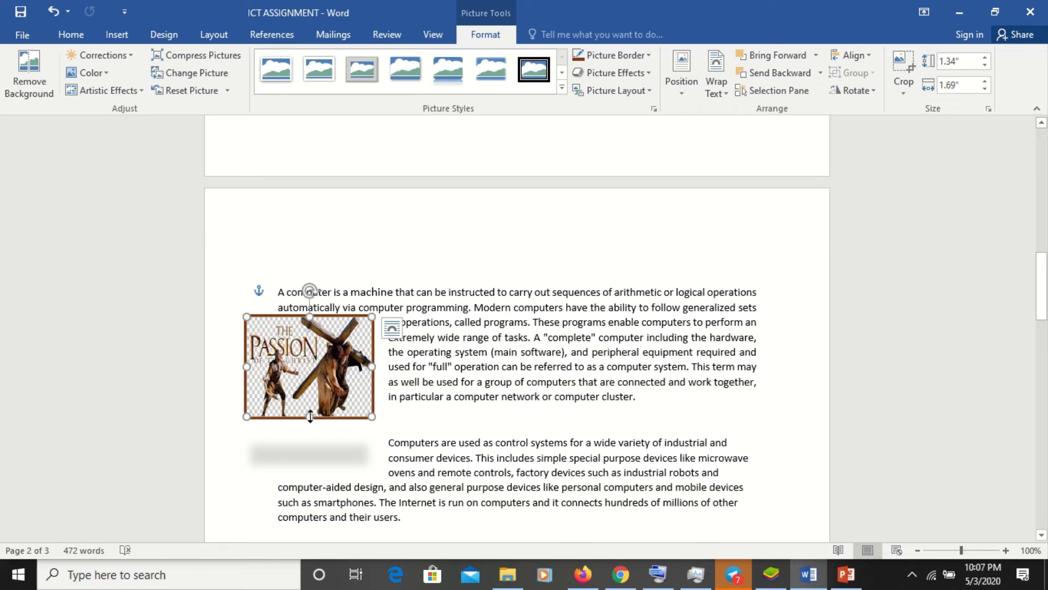
- Resize the Passion picture to about 1.98 by 1.34 inches at the paragraph's left edge
left_click_drag(310, 416, 310, 414)
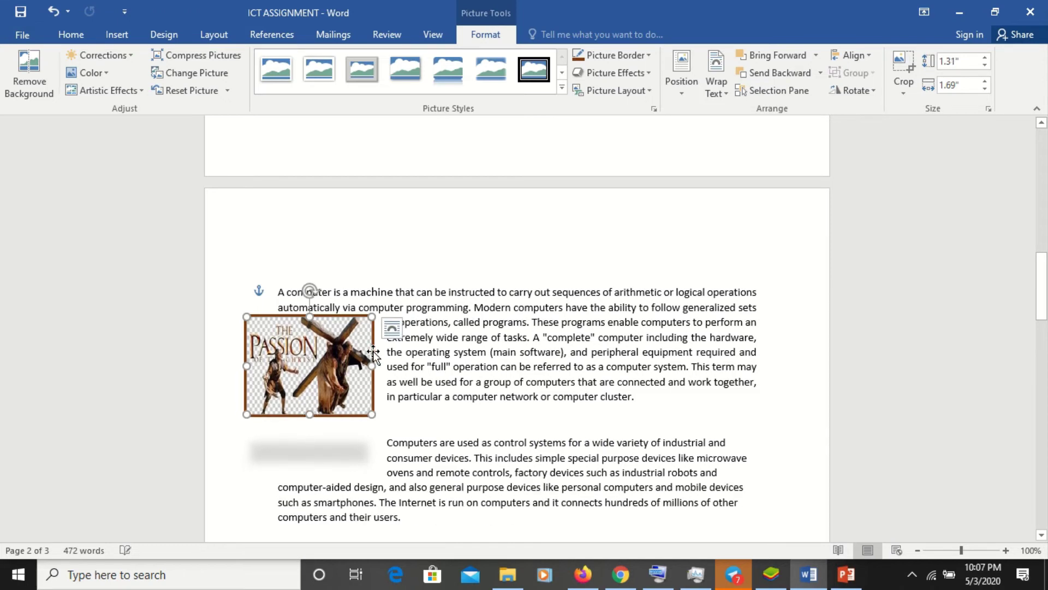
left_click_drag(373, 363, 394, 365)
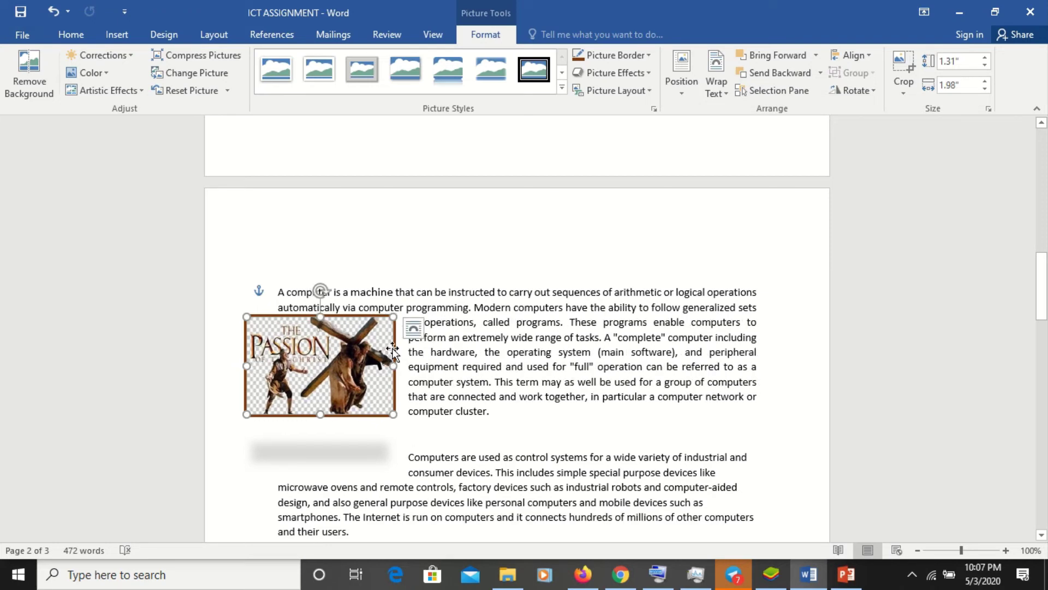
mouse_move(393, 350)
left_mouse_down()
mouse_move(462, 338)
mouse_move(427, 333)
mouse_move(360, 357)
mouse_move(367, 330)
mouse_move(380, 346)
left_mouse_up()
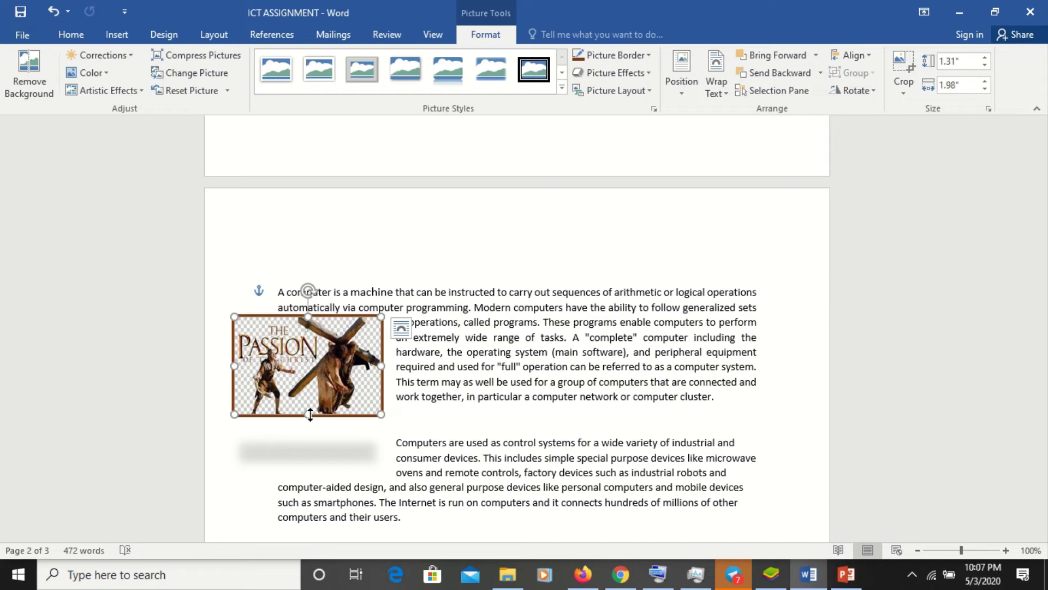
mouse_move(310, 415)
left_mouse_down()
mouse_move(309, 449)
mouse_move(309, 388)
mouse_move(309, 444)
mouse_move(310, 388)
mouse_move(312, 416)
left_mouse_up()
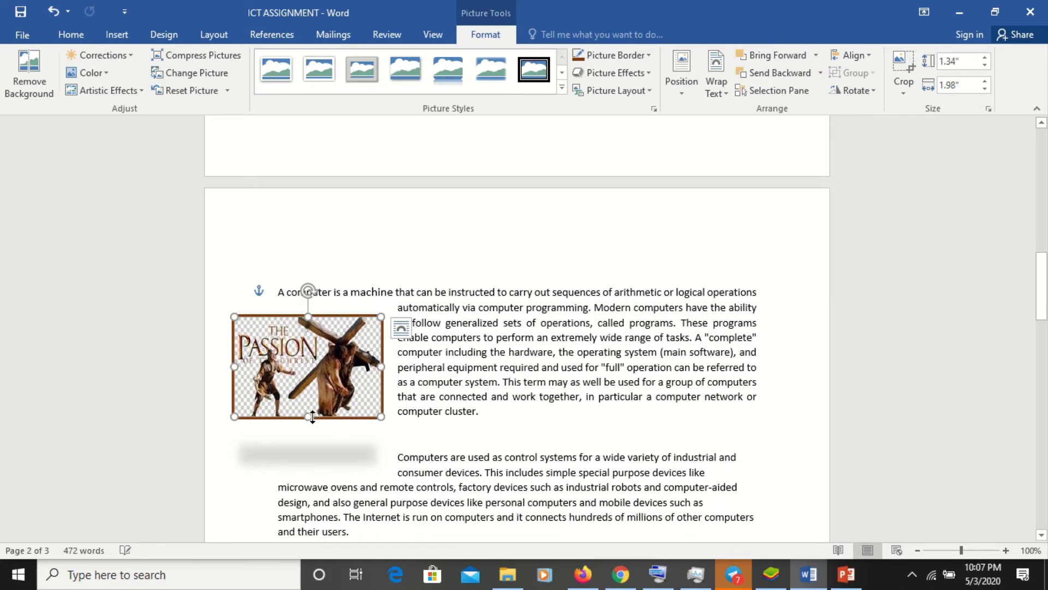
- Apply the Mosaic Bubbles artistic effect, then set Artistic Effects back to None
left_click(142, 94)
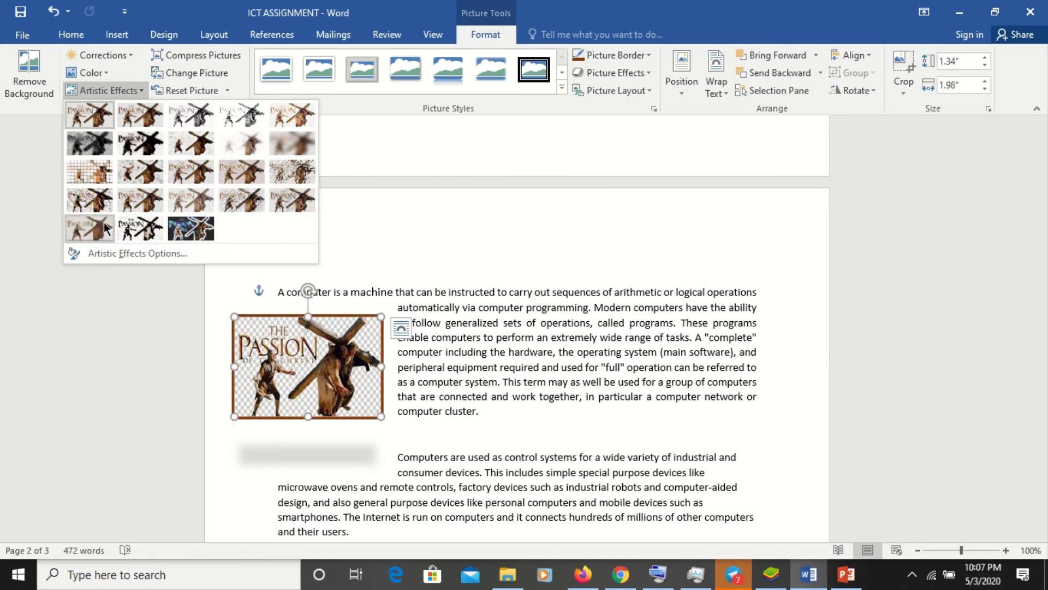
left_click(90, 170)
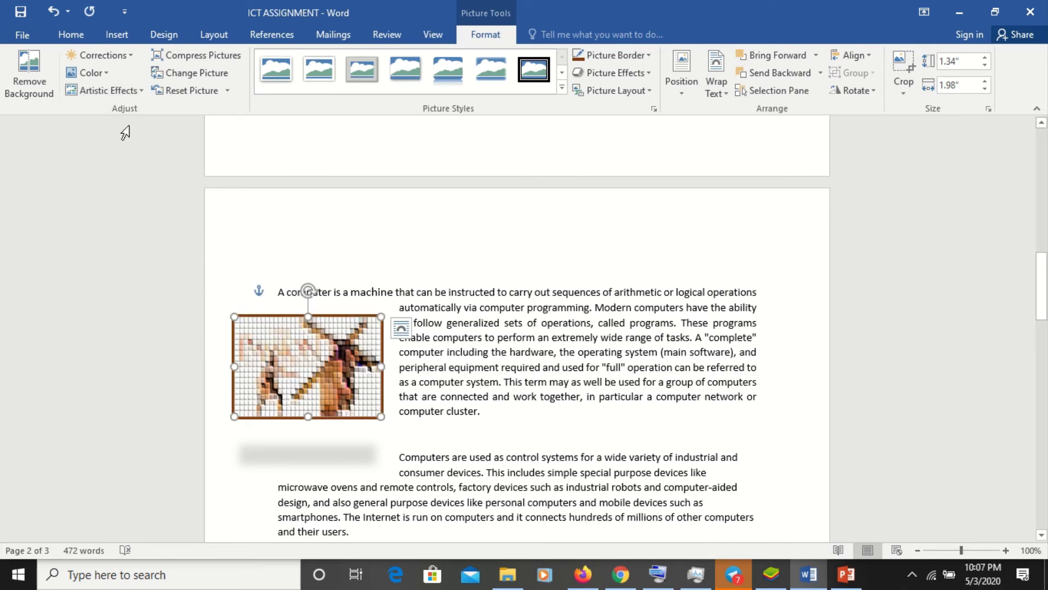
left_click(119, 88)
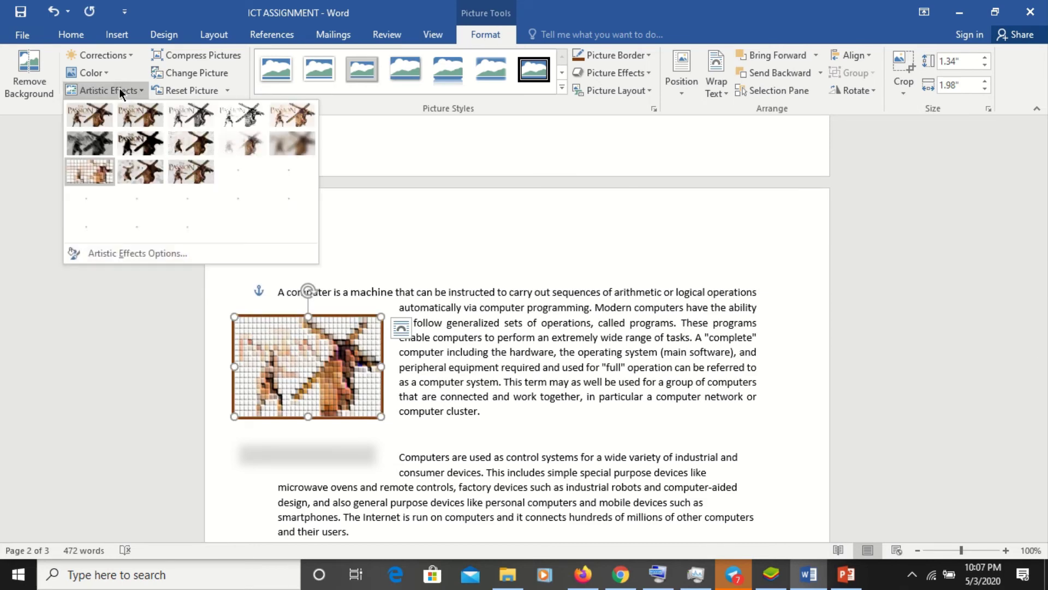
left_click(96, 116)
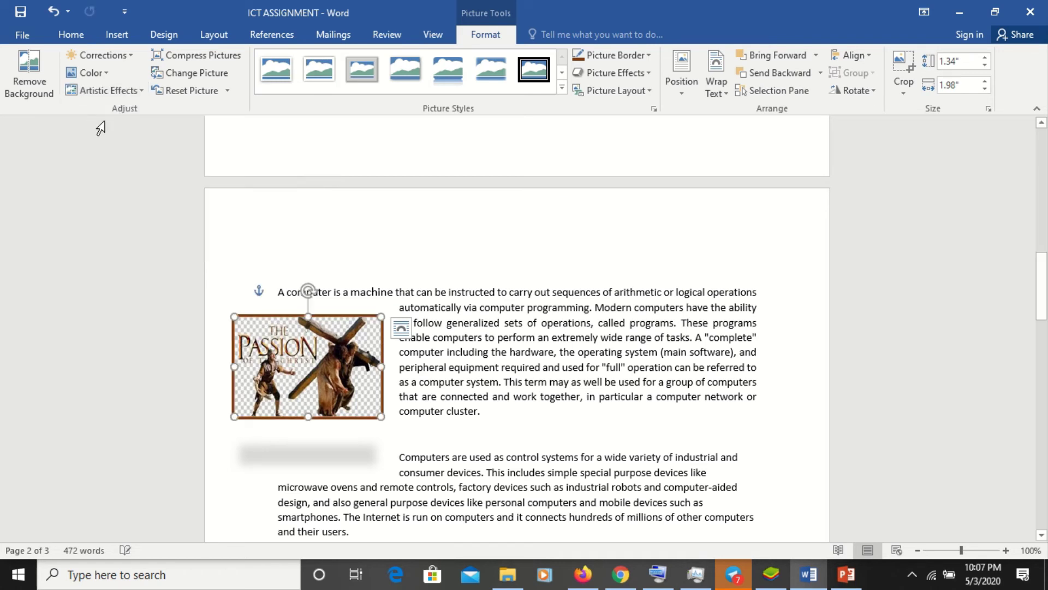
- Remove the picture's background, keeping only the figure carrying the cross
left_click(40, 85)
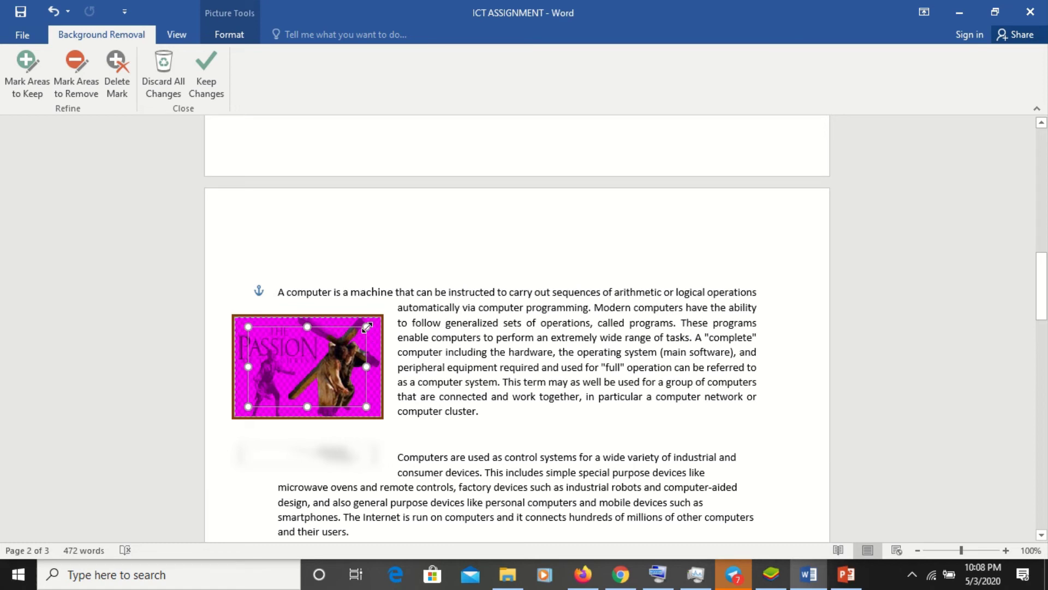
left_click_drag(366, 326, 355, 337)
key("Return")
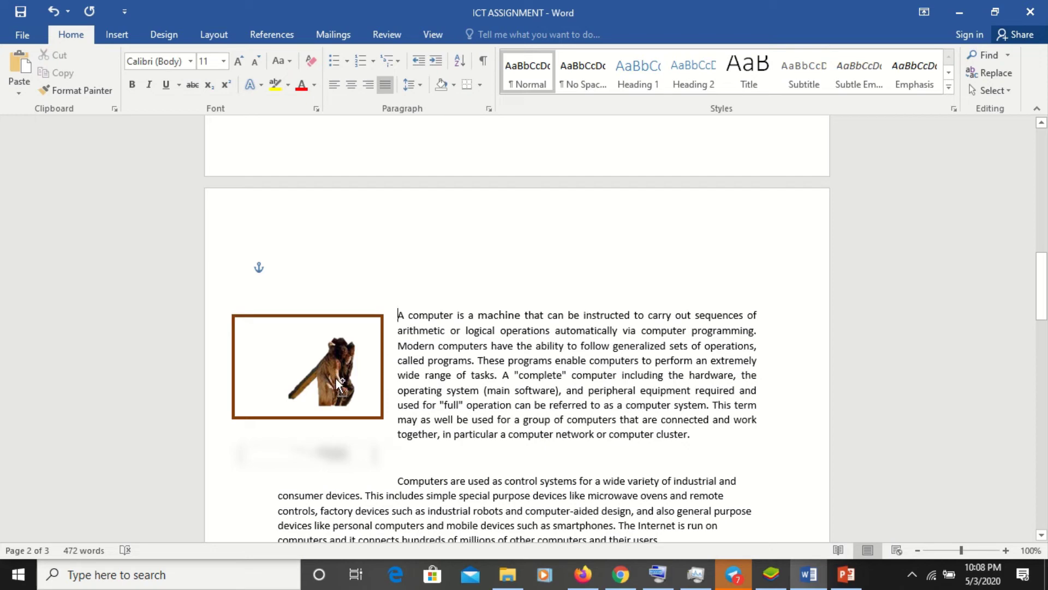
key("ctrl+z")
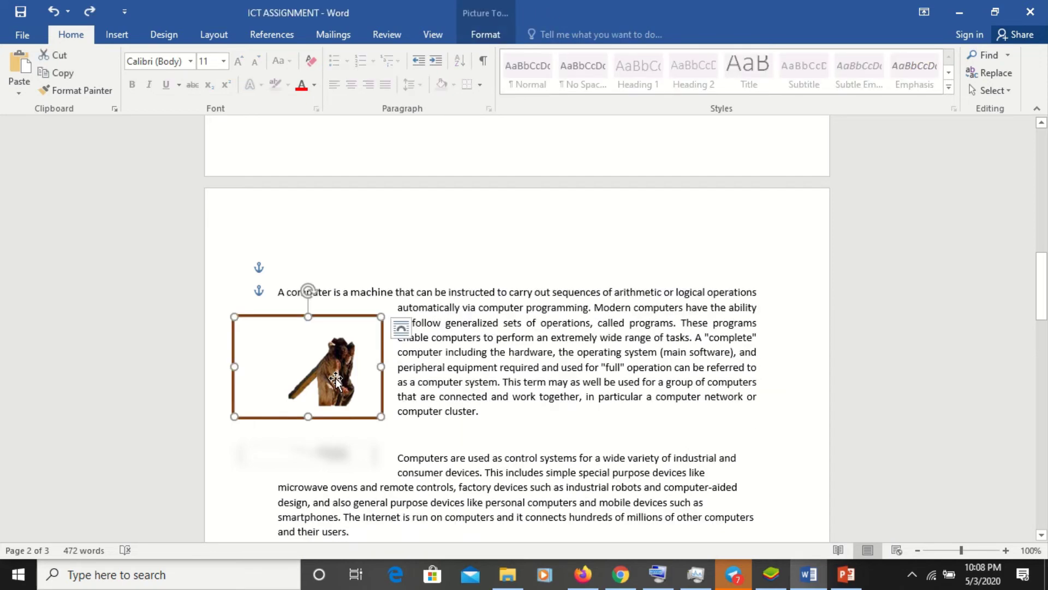
key("ctrl+z")
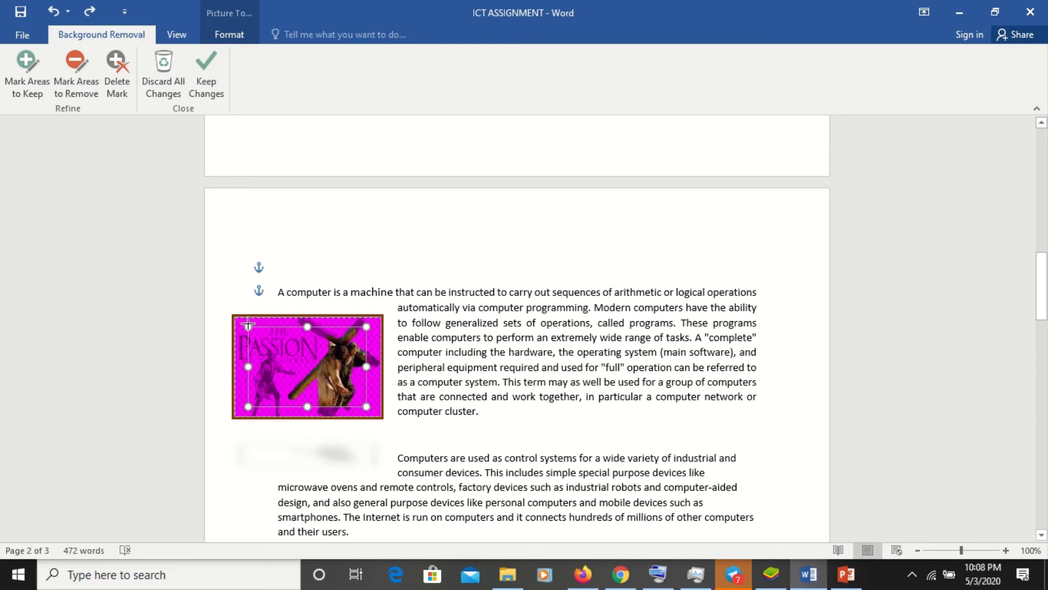
left_click_drag(249, 324, 235, 319)
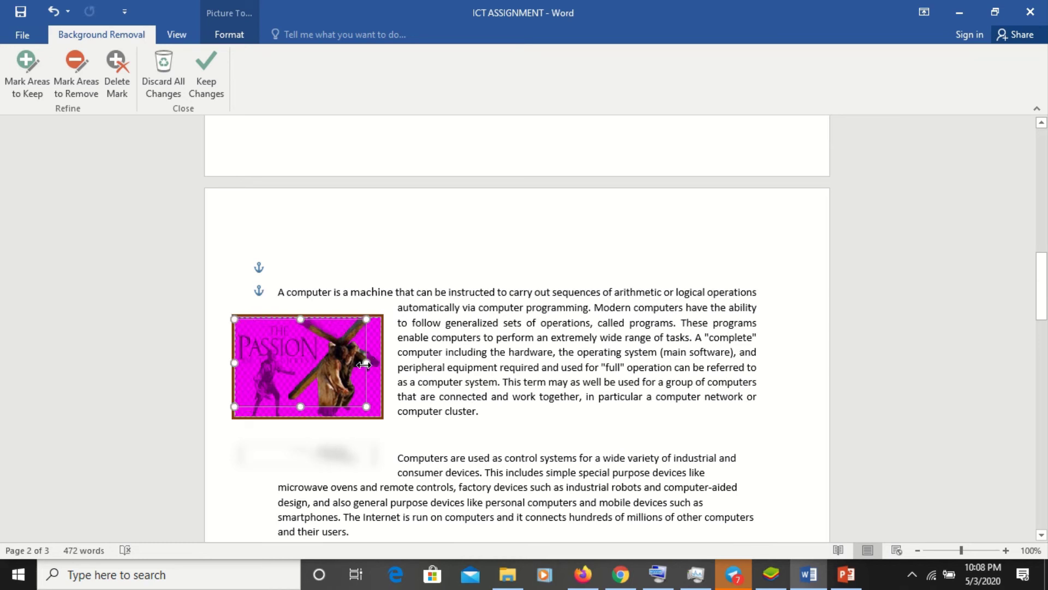
left_click_drag(364, 364, 380, 364)
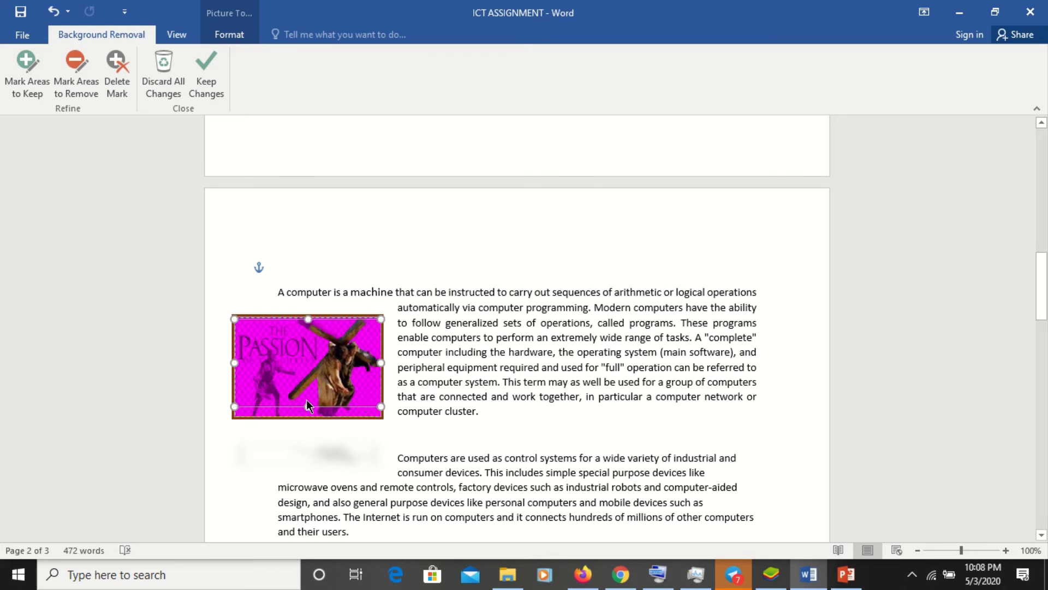
left_click_drag(309, 407, 310, 417)
left_click(310, 418)
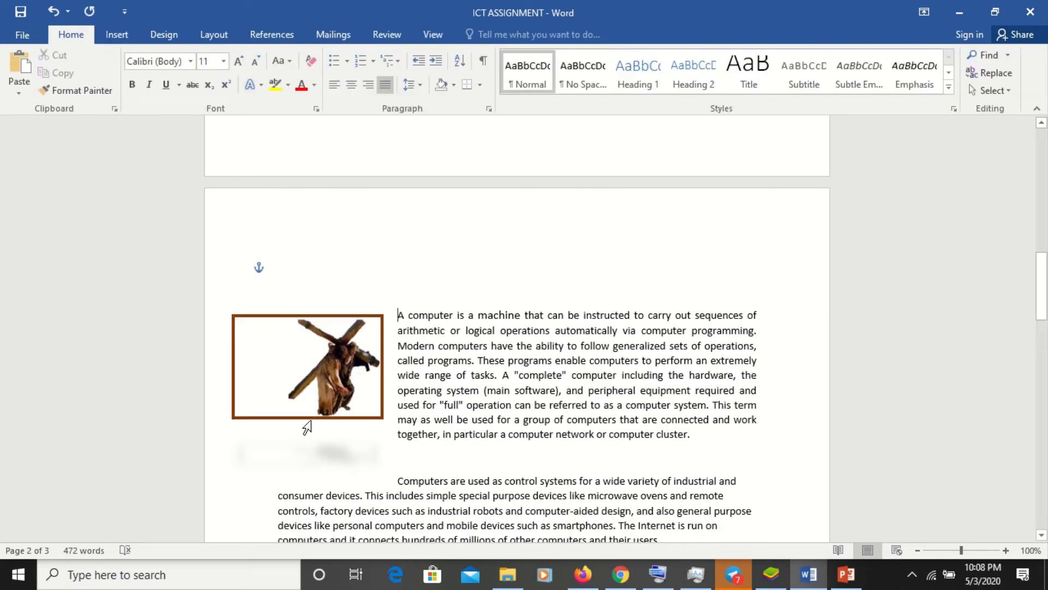
- Nudge the picture slightly down with the Down arrow key
double_click(290, 474)
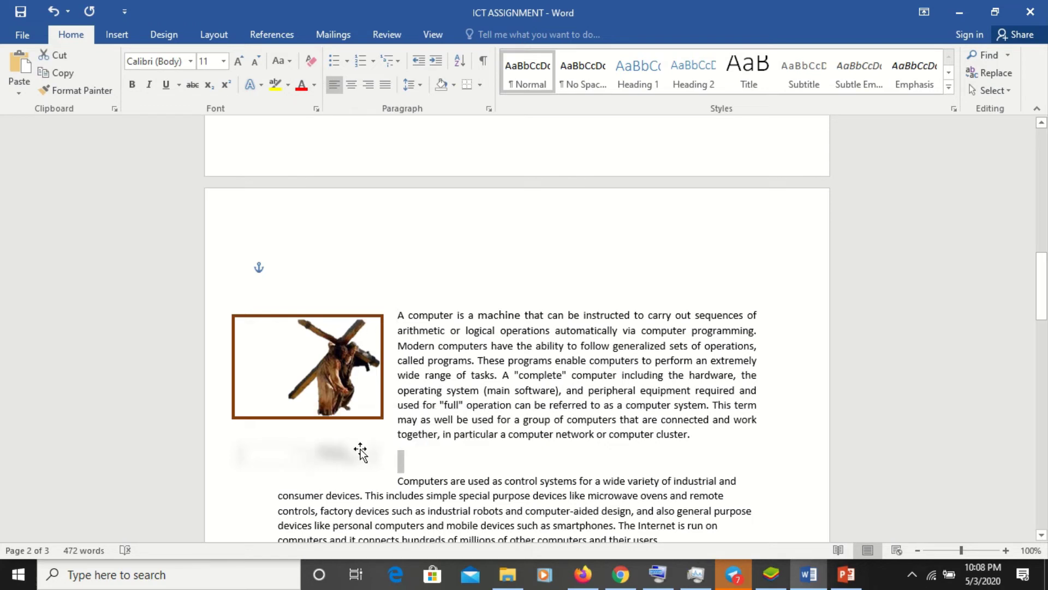
left_click(358, 383)
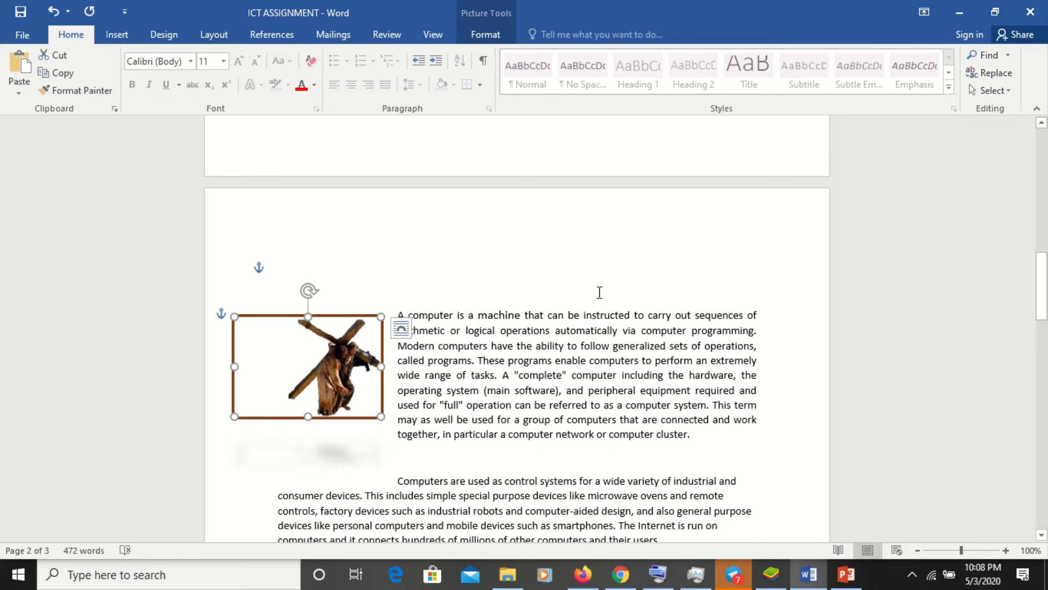
key("Down")
key("Down")
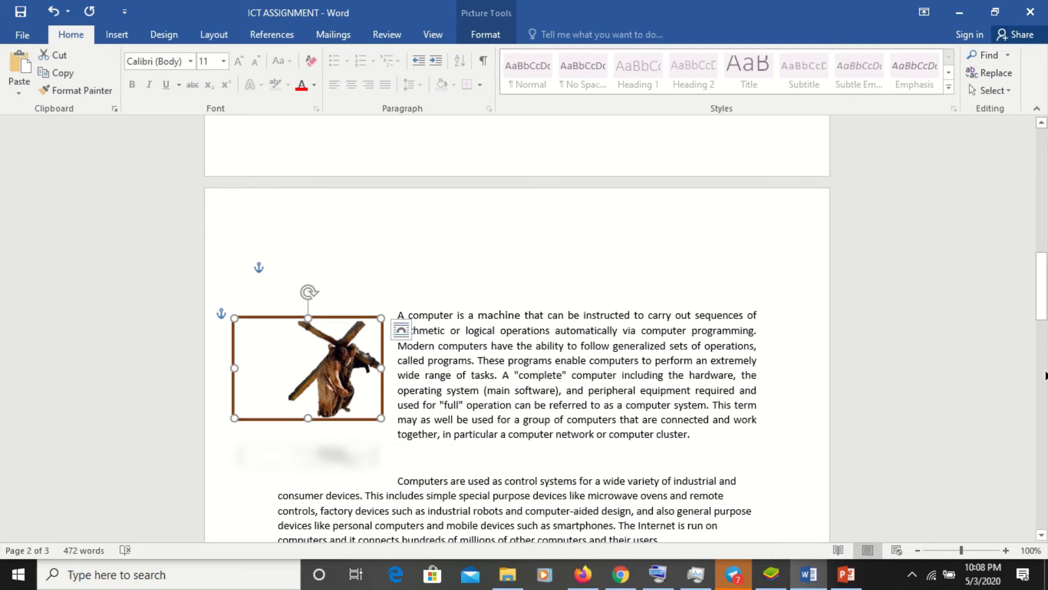
- Add a blank line after the last paragraph on page 3
left_click(1044, 376)
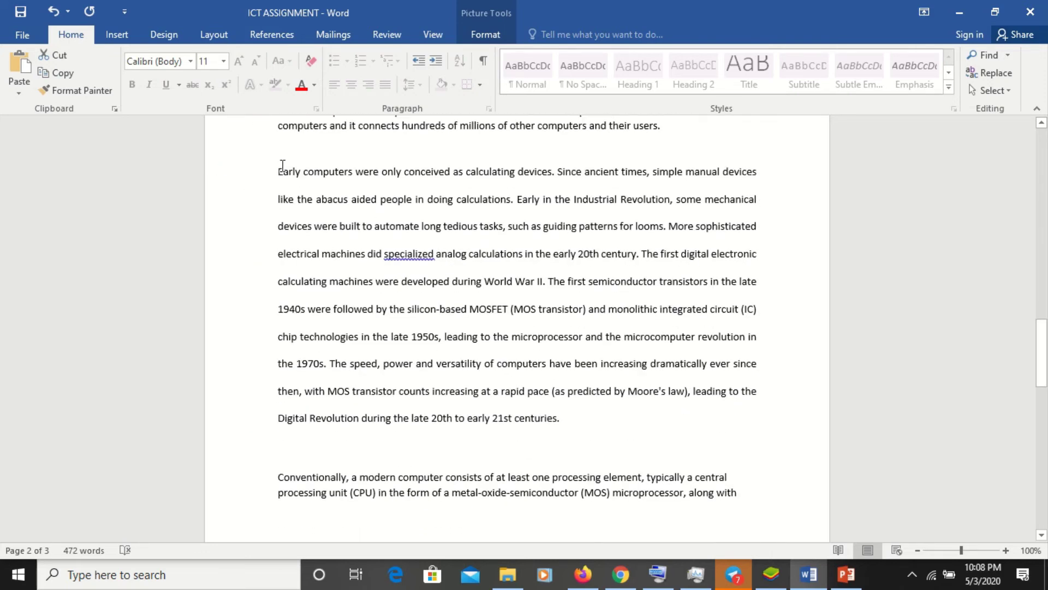
left_click(274, 173)
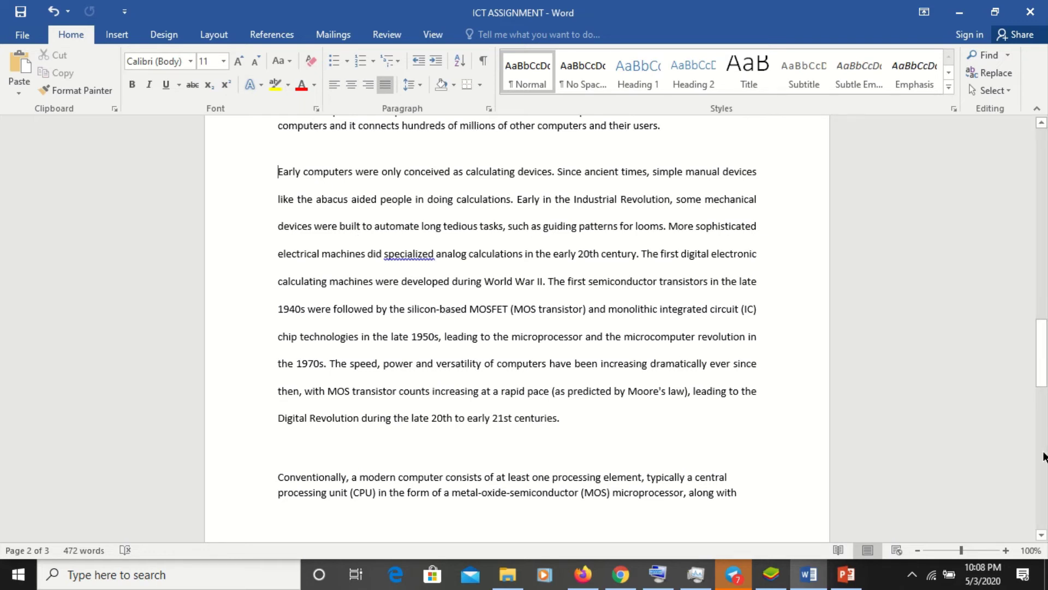
scroll(1044, 456, "down", 6)
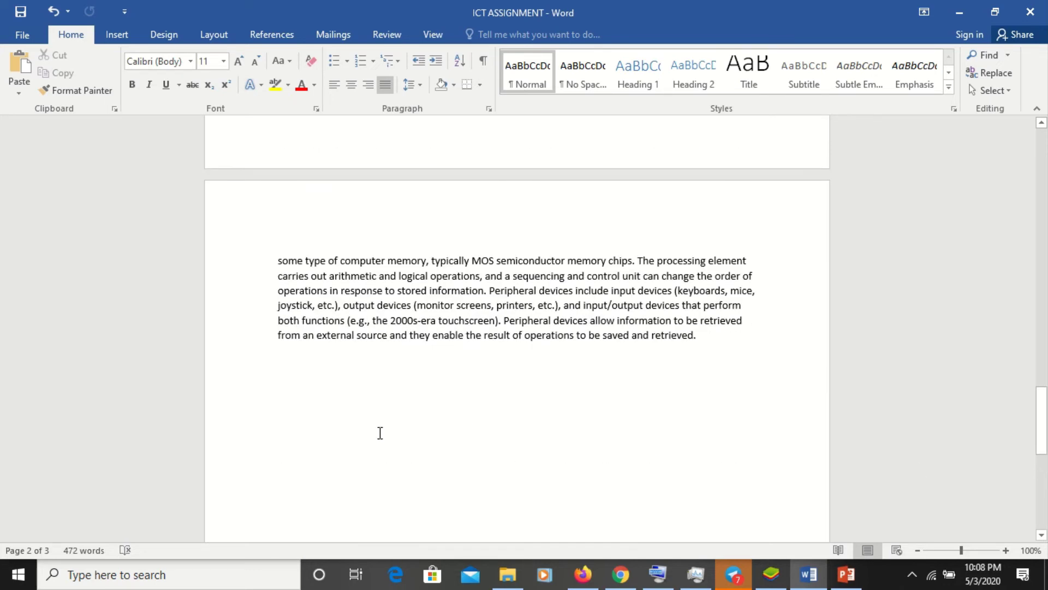
left_click(381, 433)
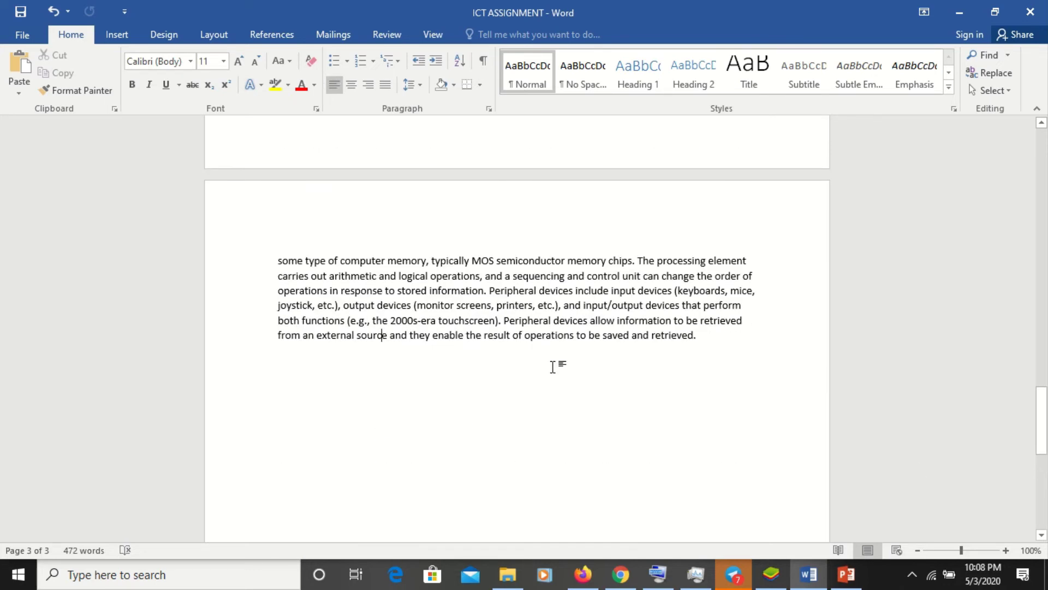
left_click(730, 340)
key("Return")
key("Return")
- Insert a 5-column, 8-row table at the new line
left_click(117, 35)
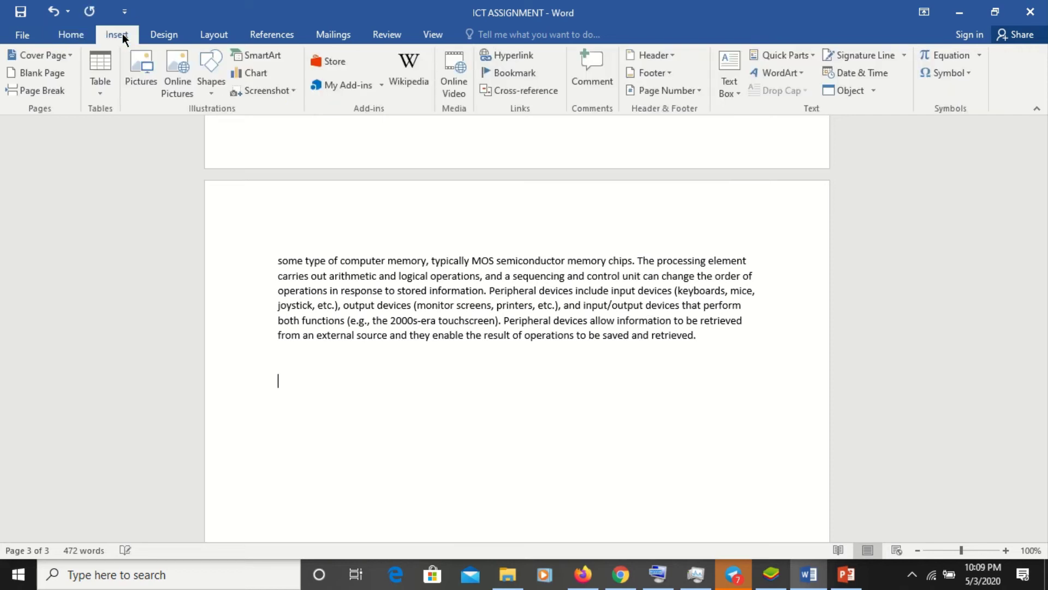
left_click(109, 97)
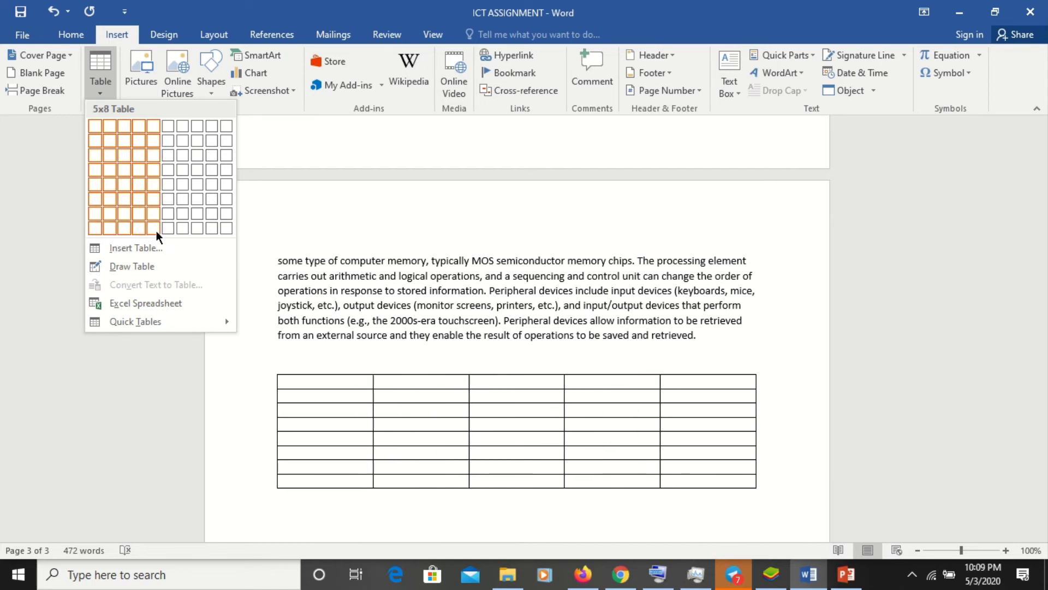
left_click(155, 231)
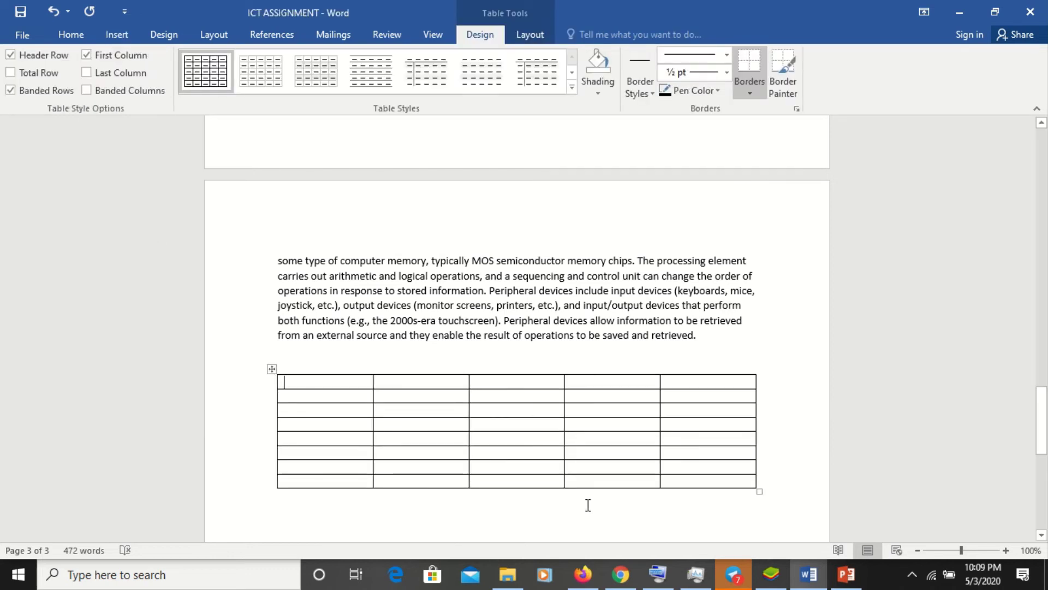
- Add three rows to the table by tabbing from its last cell, reaching 11 rows
left_click(725, 483)
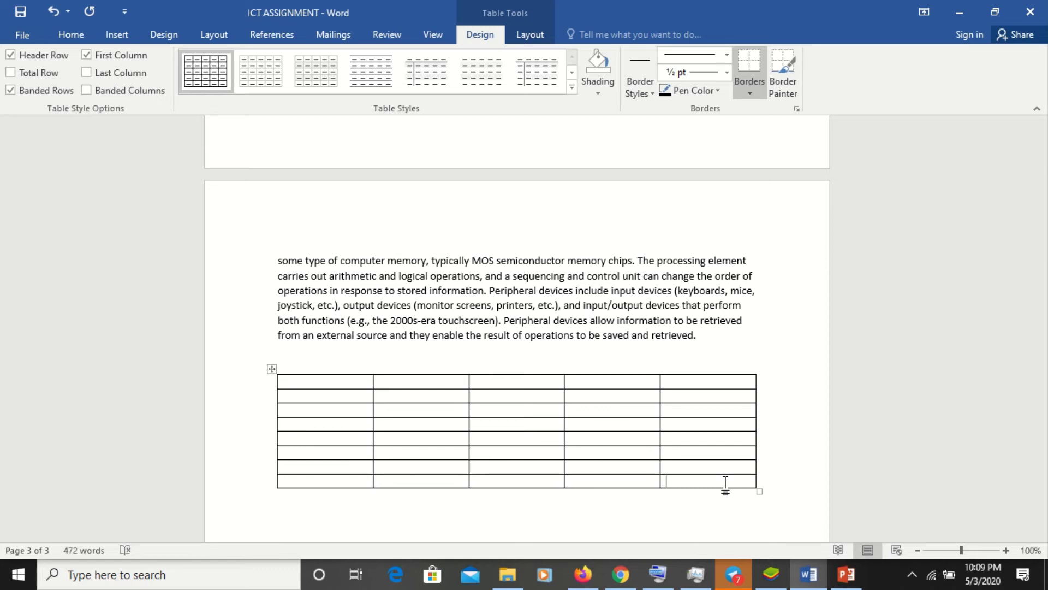
key("Tab")
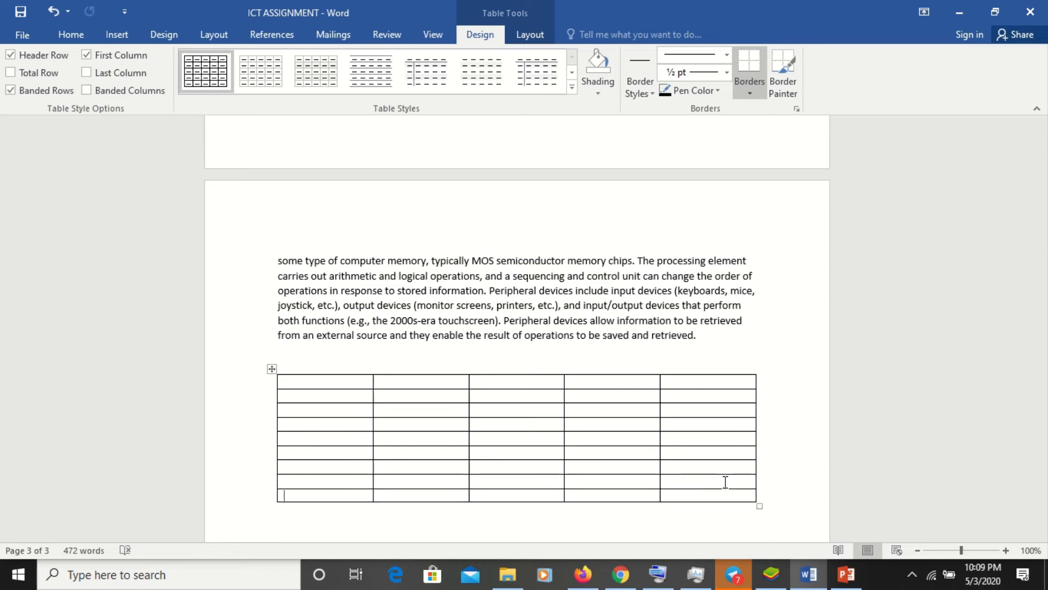
left_click(743, 497)
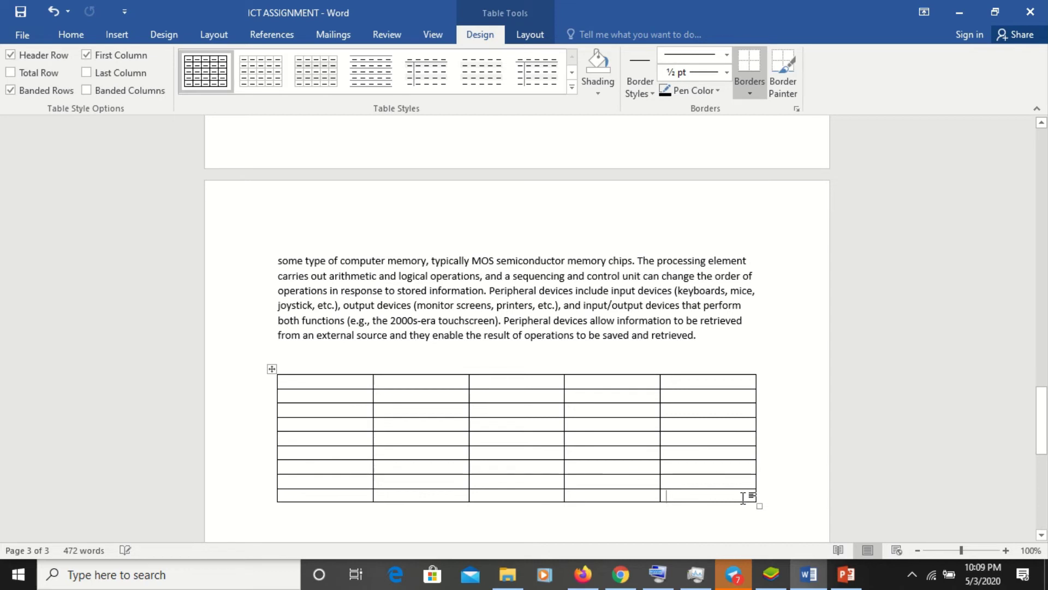
key("Tab")
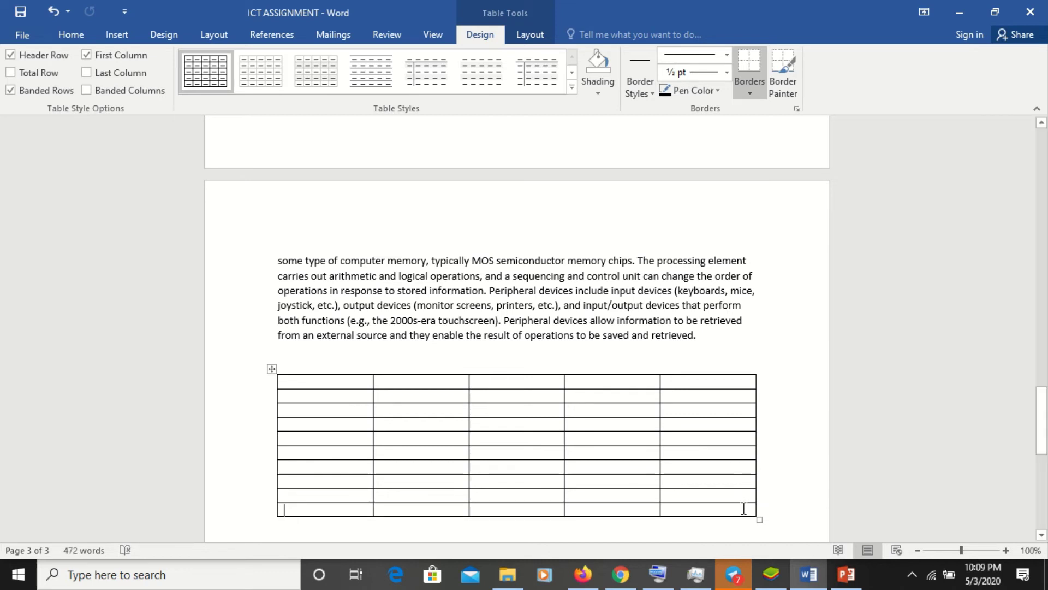
left_click(744, 505)
key("Tab")
key("Tab")
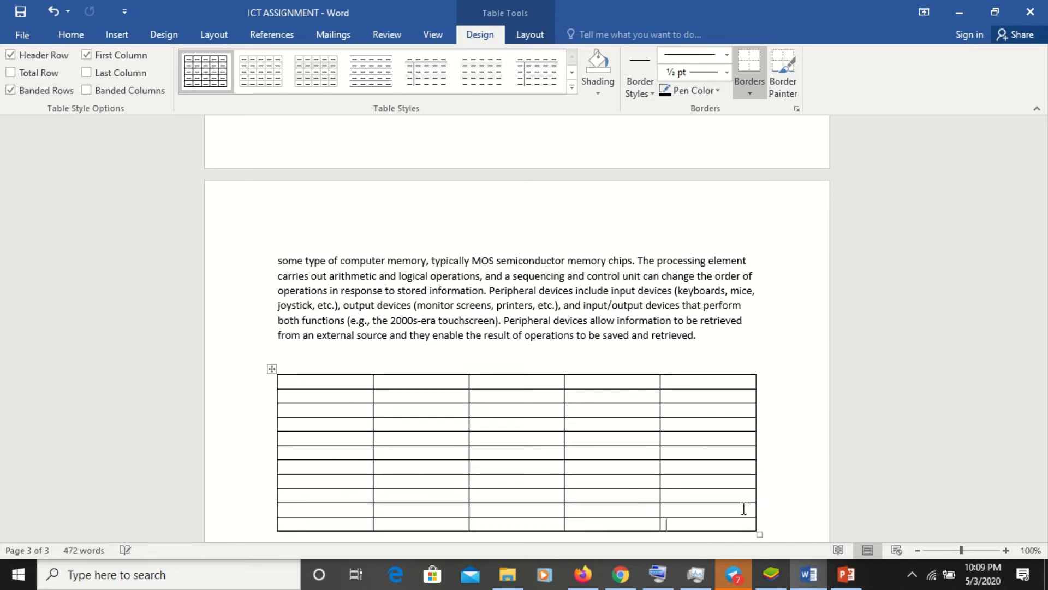
- Open the bottom-right cell's shortcut options and dismiss them without inserting columns
scroll(743, 508, "down", 10)
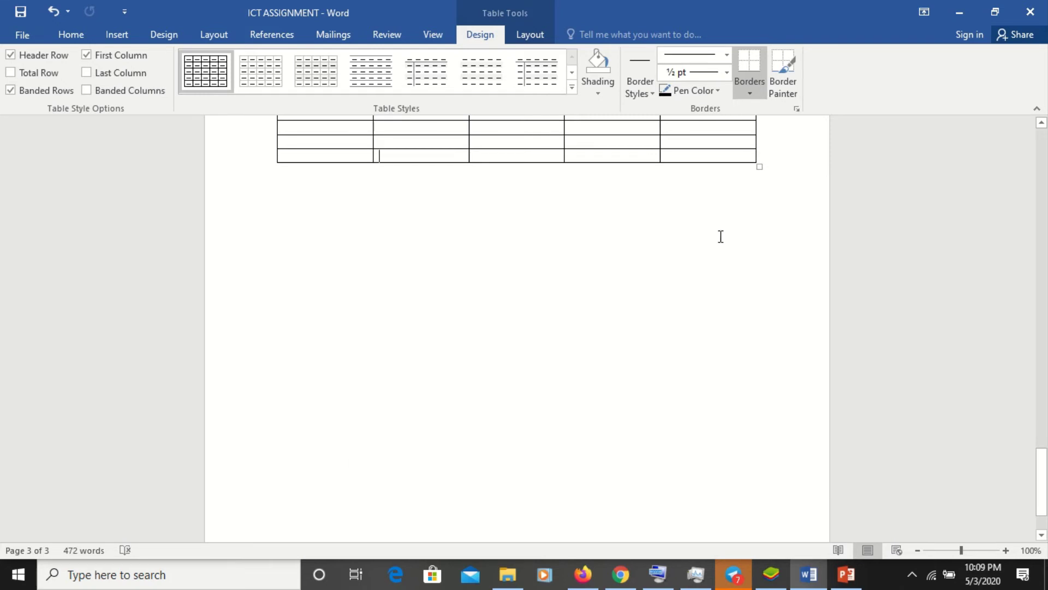
left_click(719, 158)
right_click(719, 159)
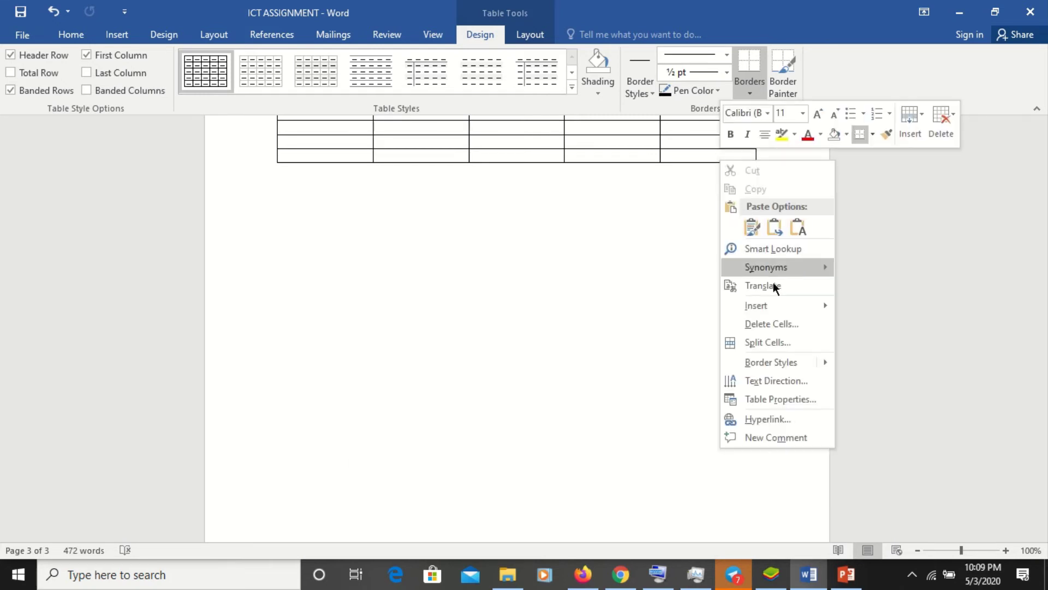
mouse_move(773, 311)
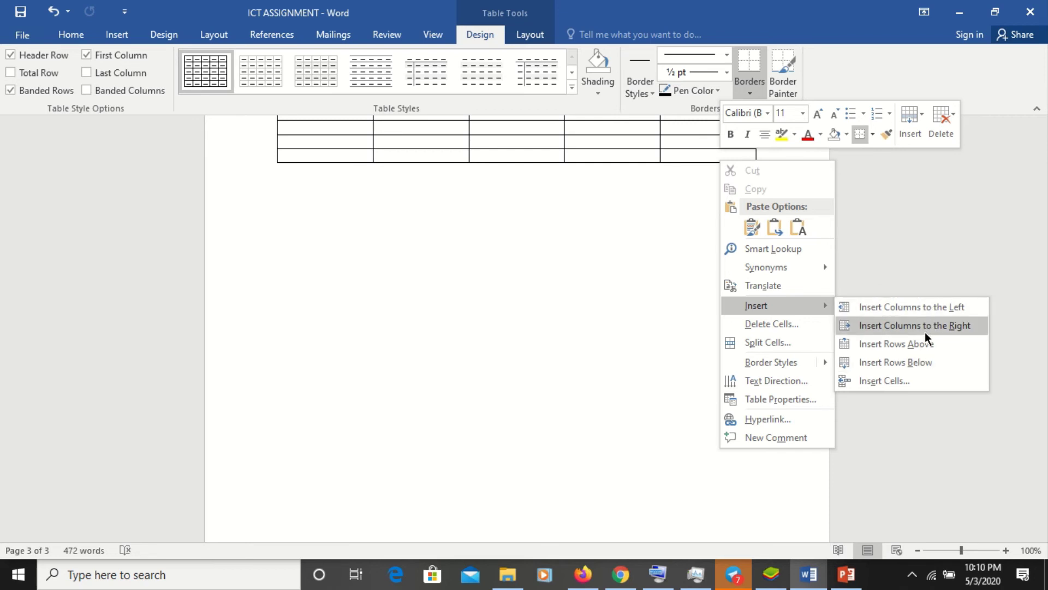
left_click(500, 349)
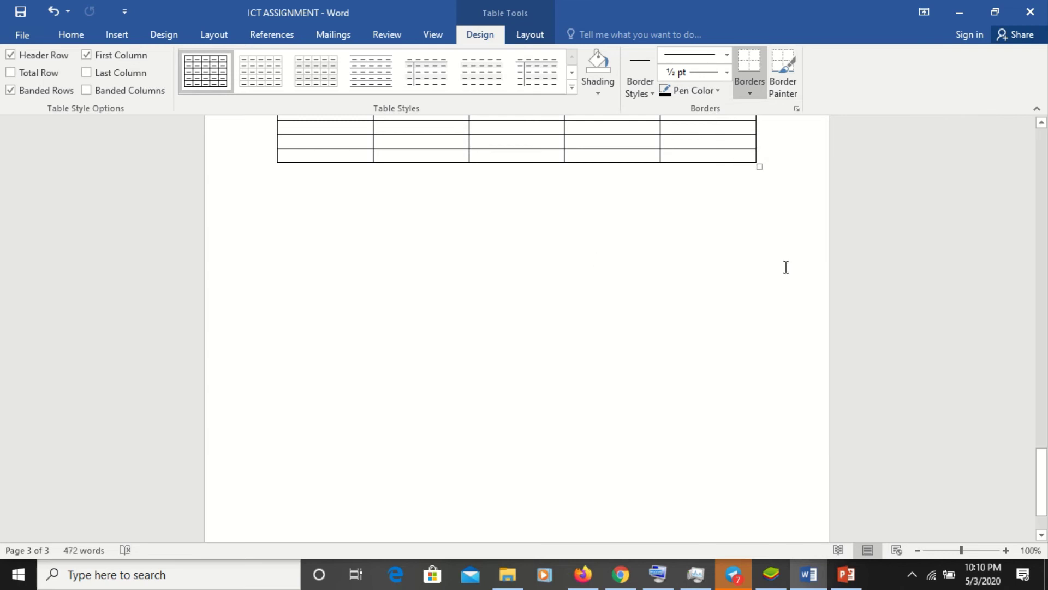
scroll(1044, 167, "up", 10)
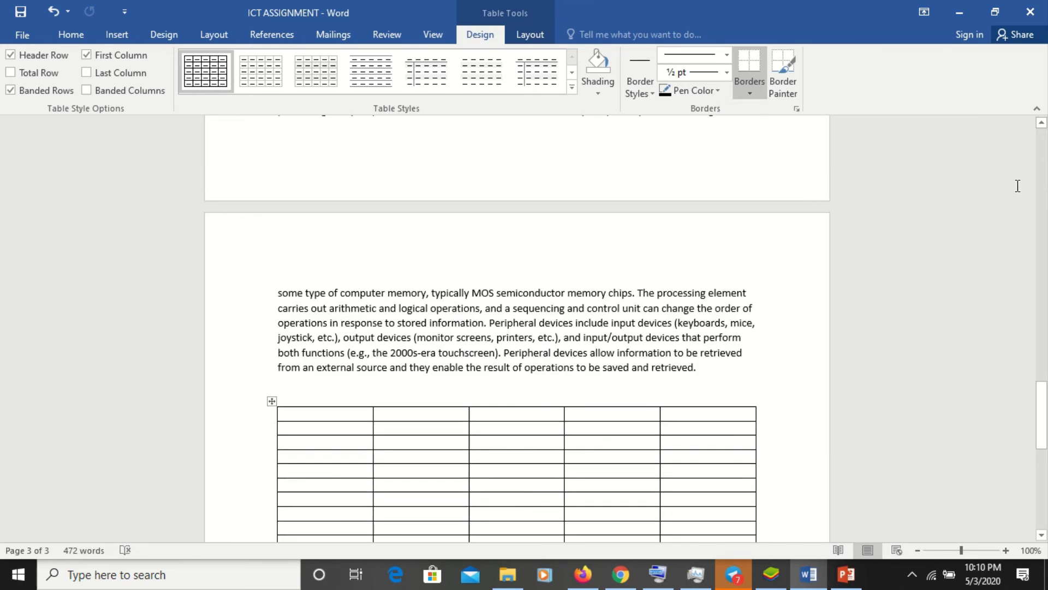
- Apply the green Grid Table style to the five-column table from the Table Styles gallery
left_click(402, 333)
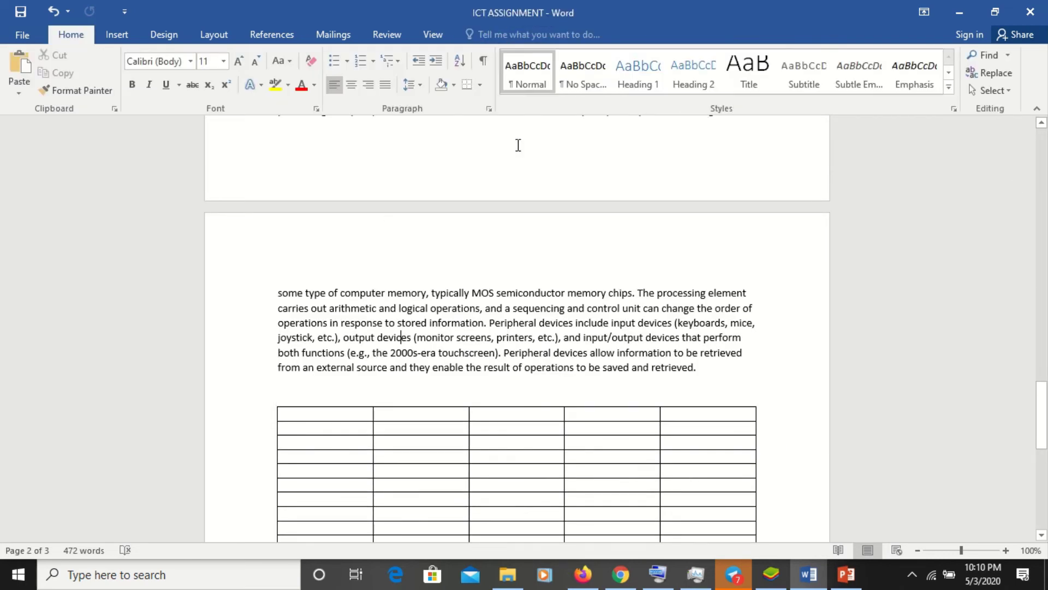
left_click(434, 459)
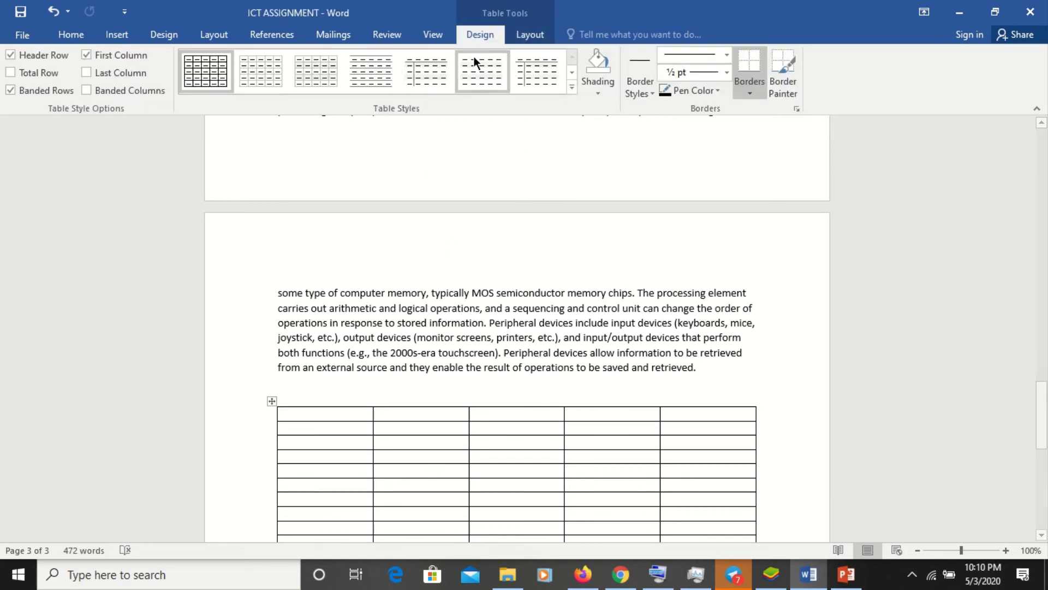
left_click(572, 87)
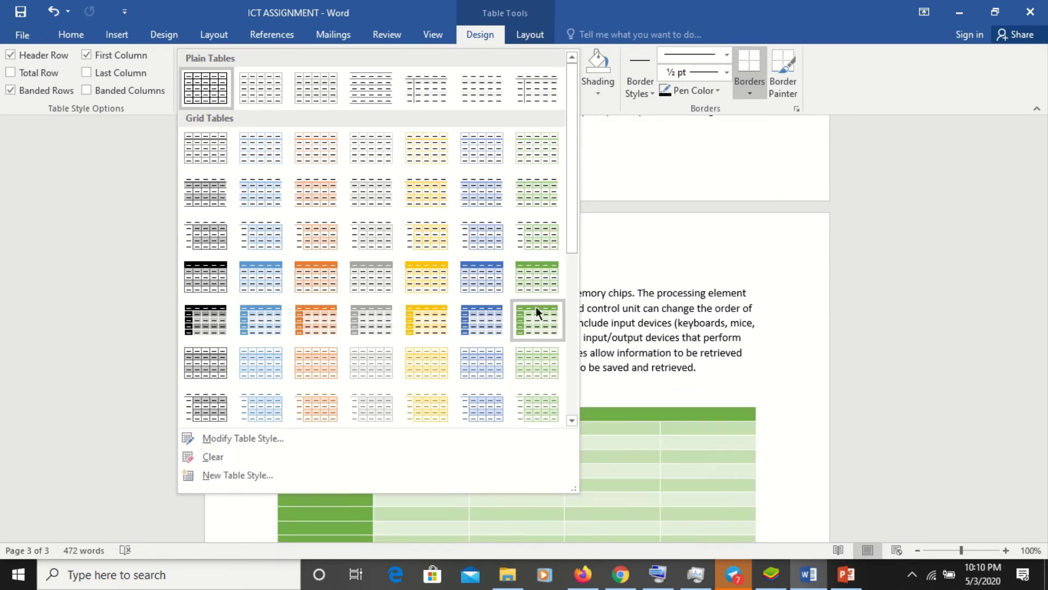
left_click(536, 321)
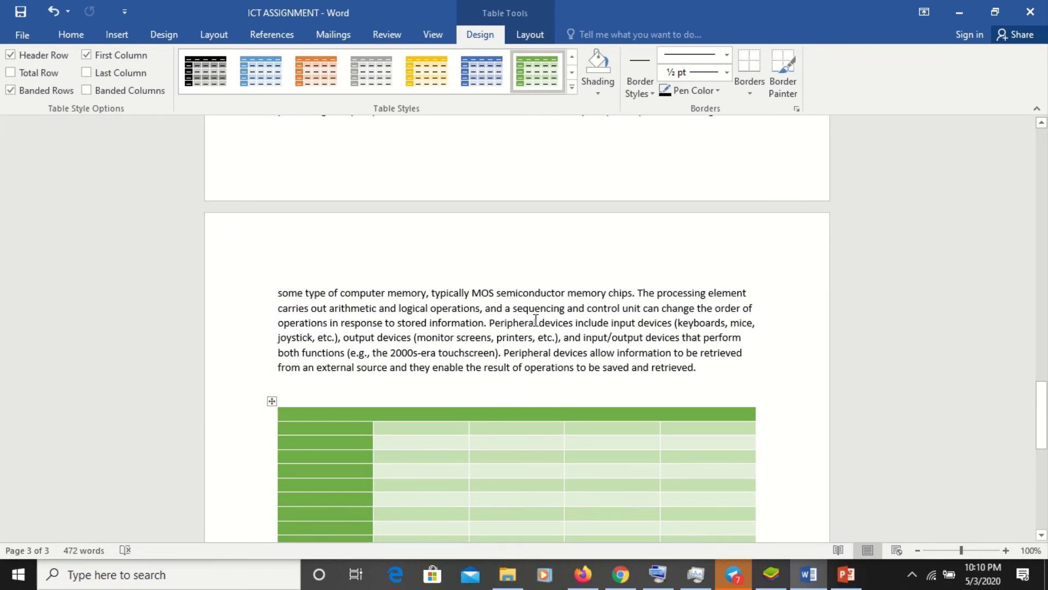
left_click(1043, 478)
- Insert a plain black WordArt box below the table reading 'Vdgvccdhdv'
left_click(500, 330)
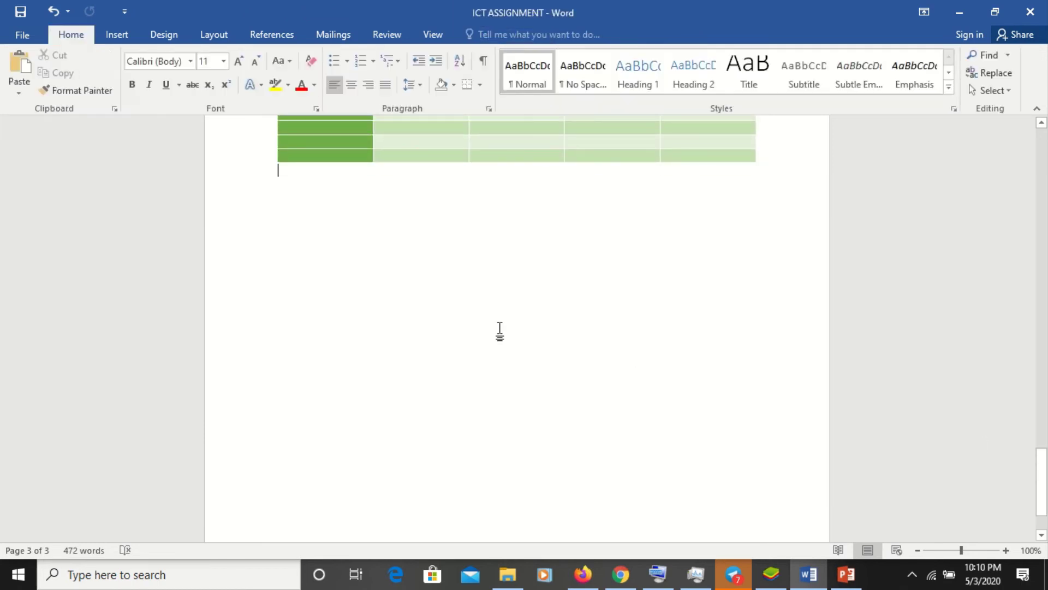
key("Return")
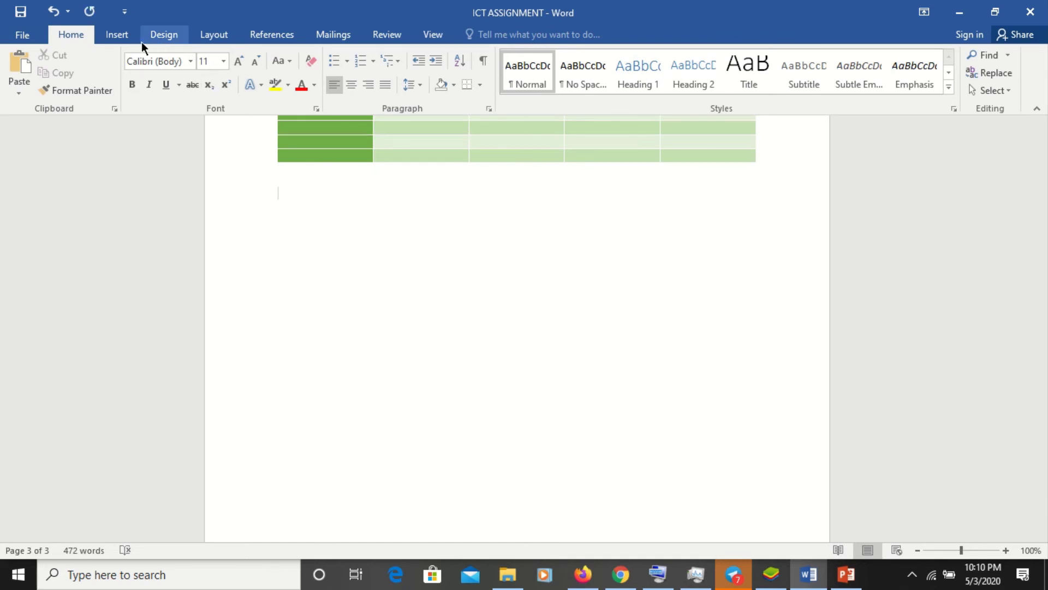
left_click(117, 35)
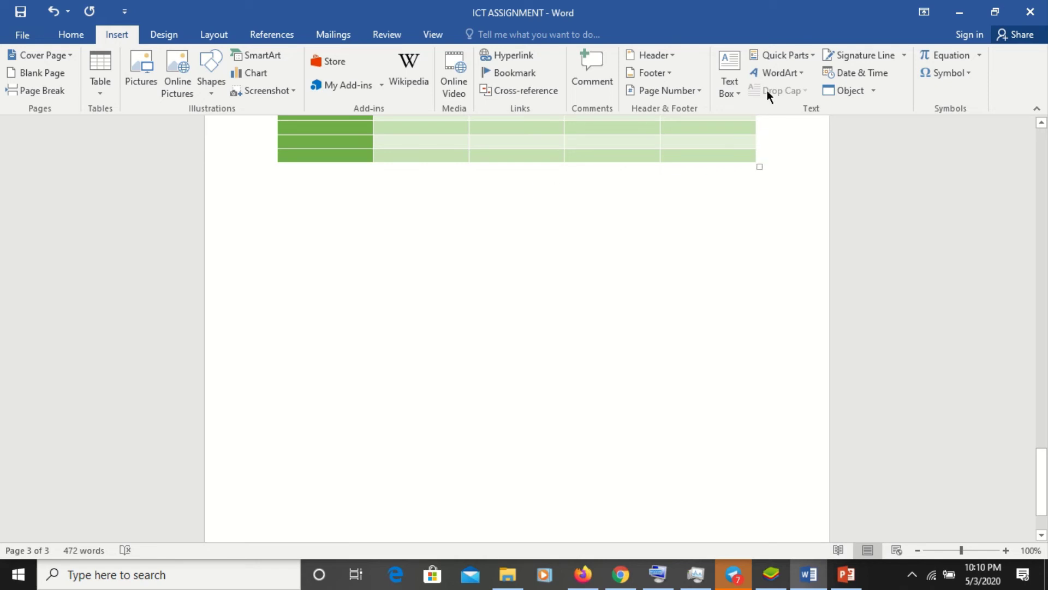
left_click(773, 76)
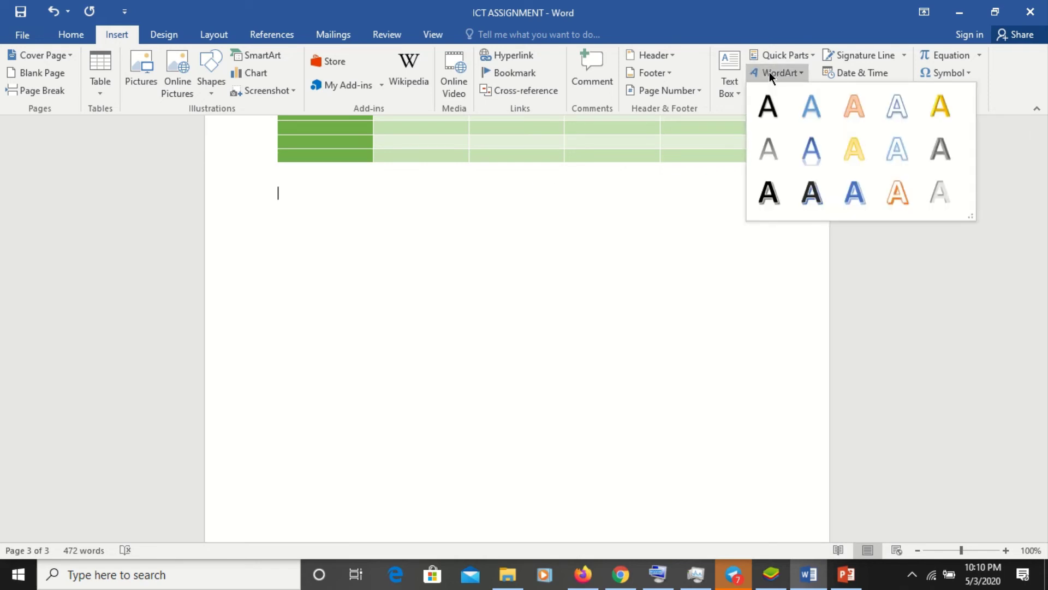
left_click(773, 106)
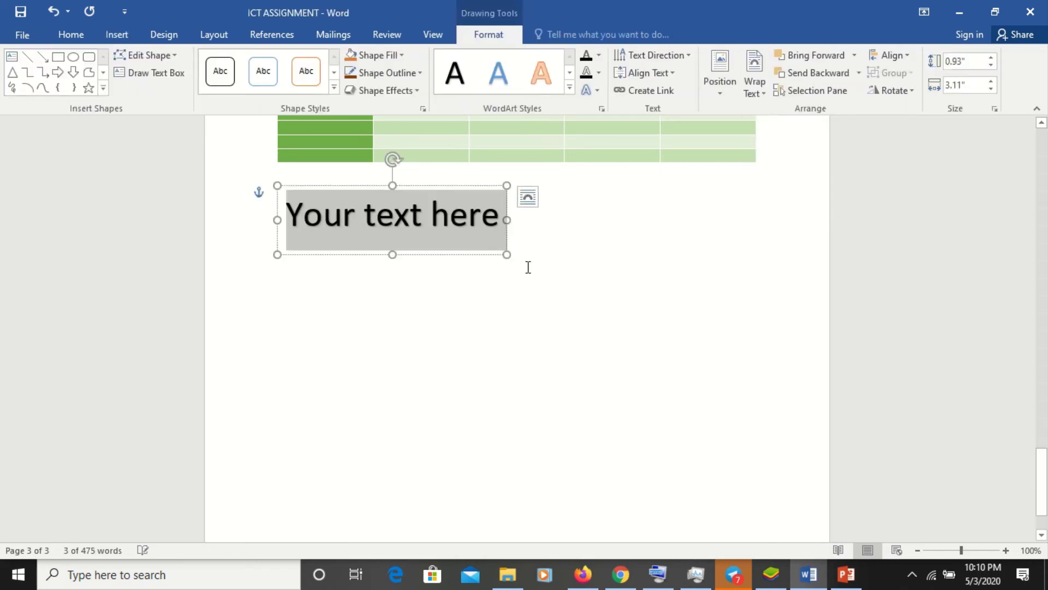
type("vdgvccdhdv")
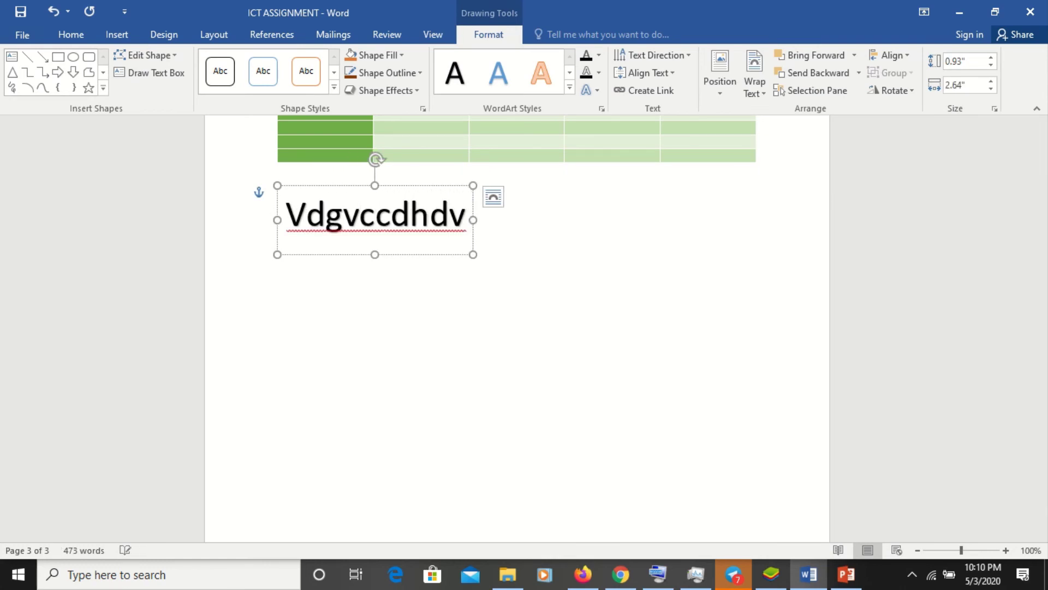
key("Return")
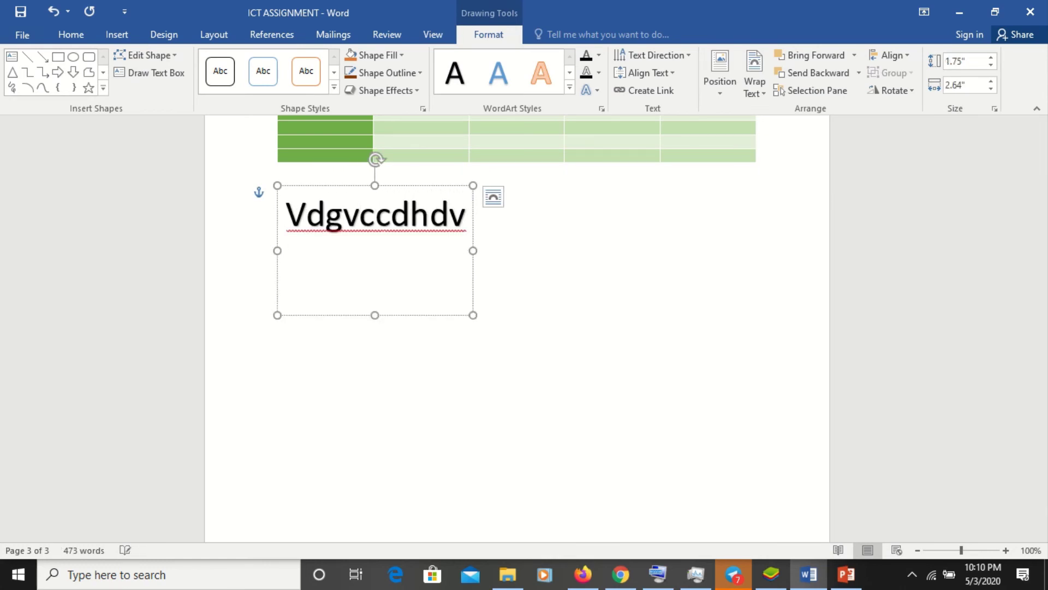
key("BackSpace")
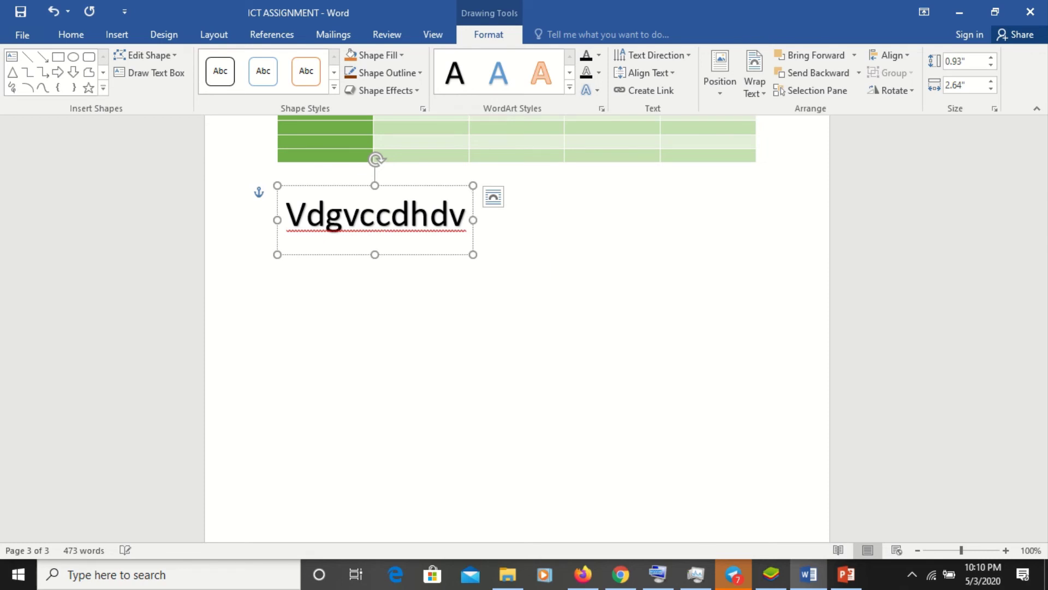
- Widen the WordArt box to 5.95 inches, nearly the table's width
left_click(557, 282)
left_click(387, 229)
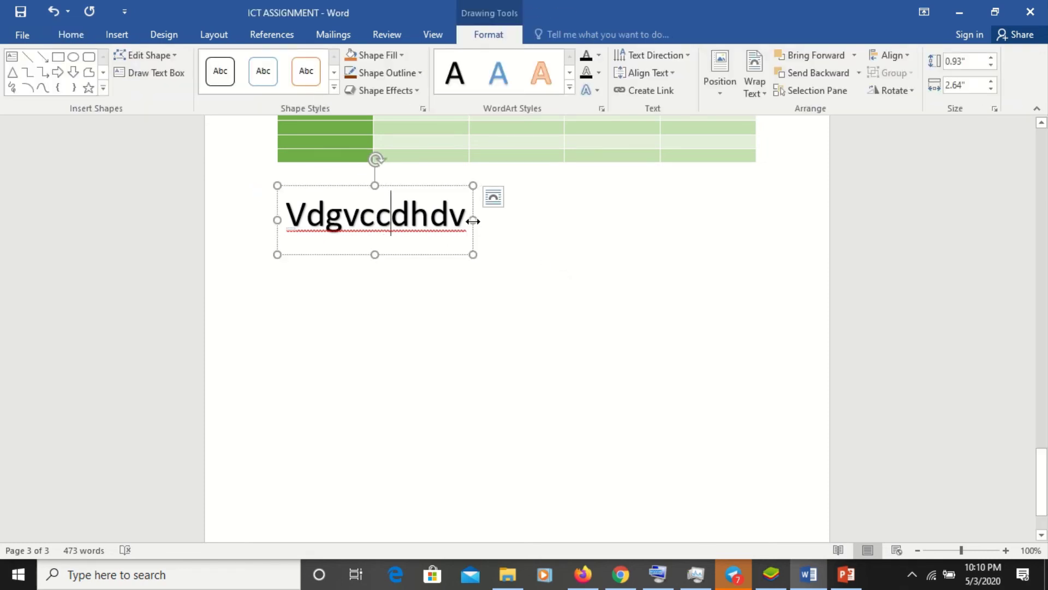
left_click_drag(473, 220, 717, 248)
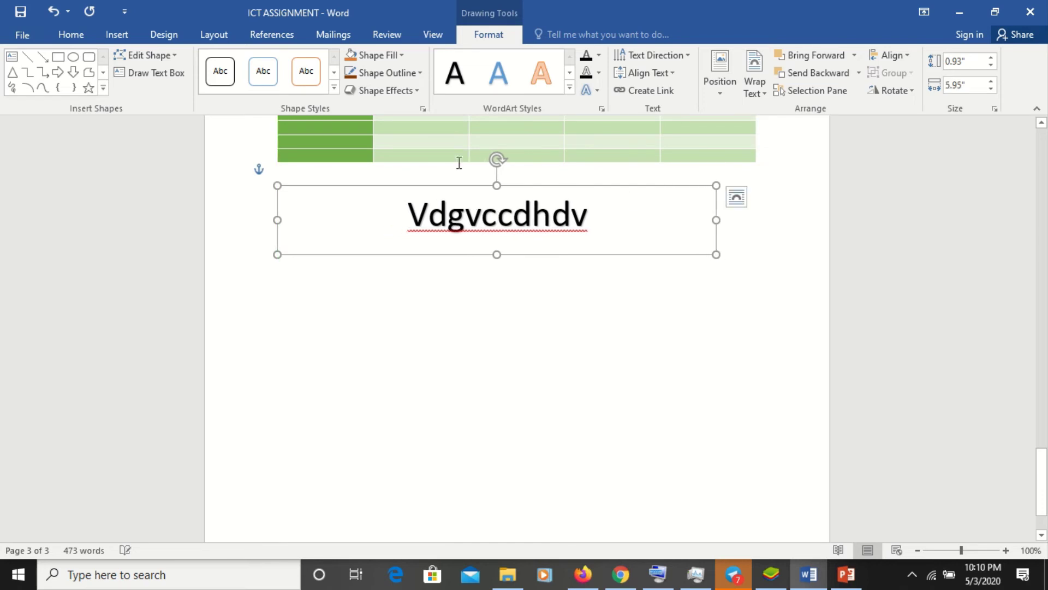
- Fill the WordArt box orange, outline it dark blue, and set outline weight to 6 pt
left_click(353, 58)
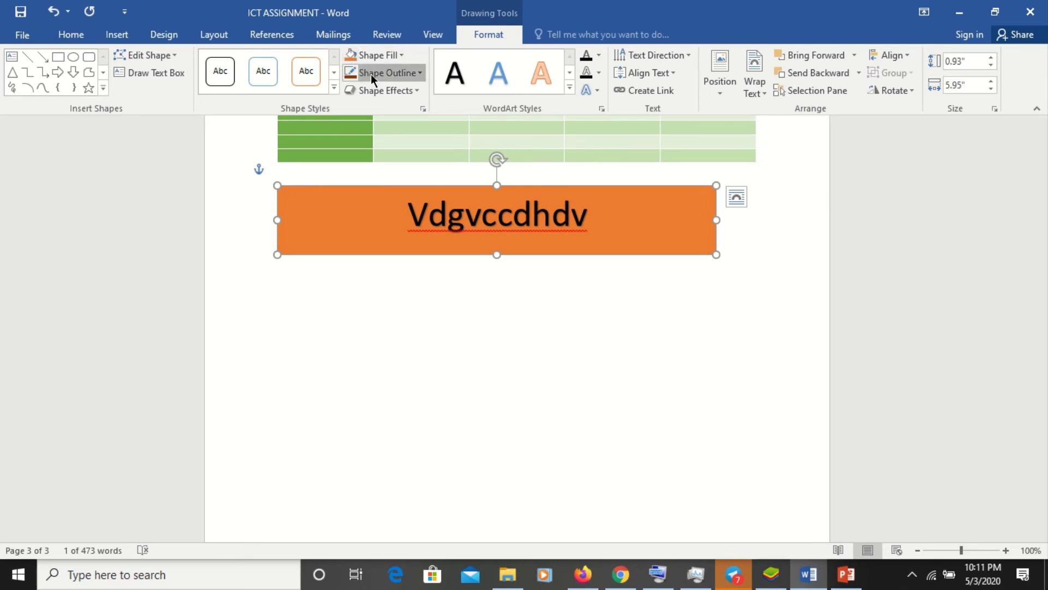
left_click(372, 74)
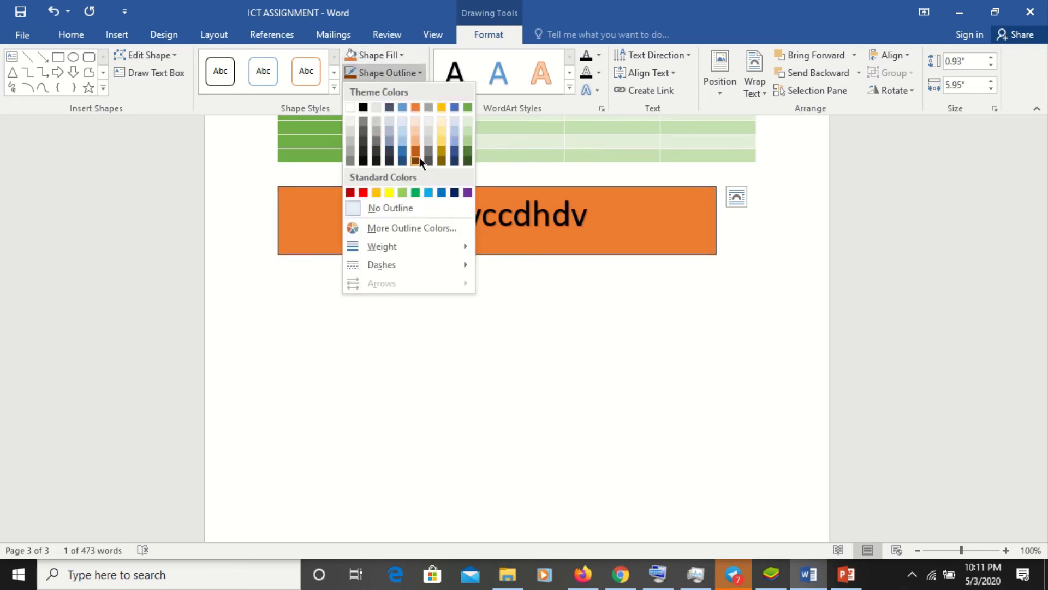
left_click(454, 156)
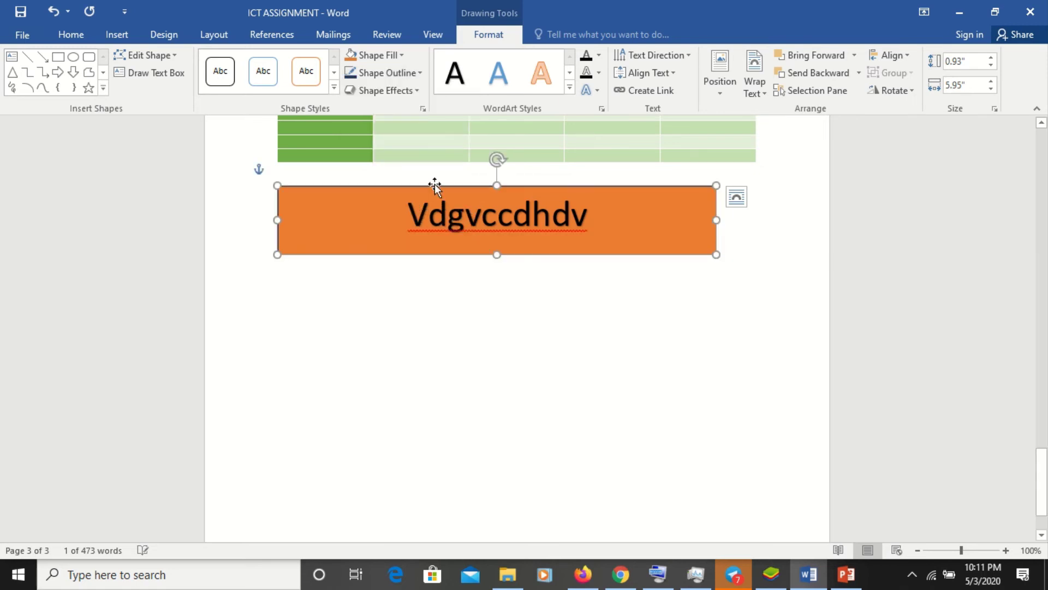
left_click(418, 77)
mouse_move(413, 267)
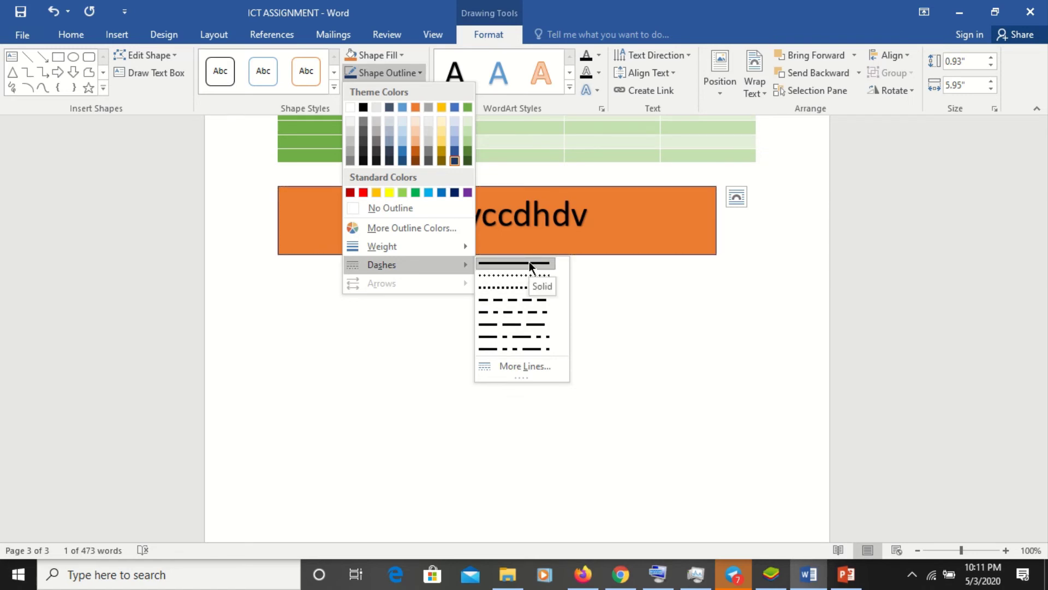
mouse_move(475, 245)
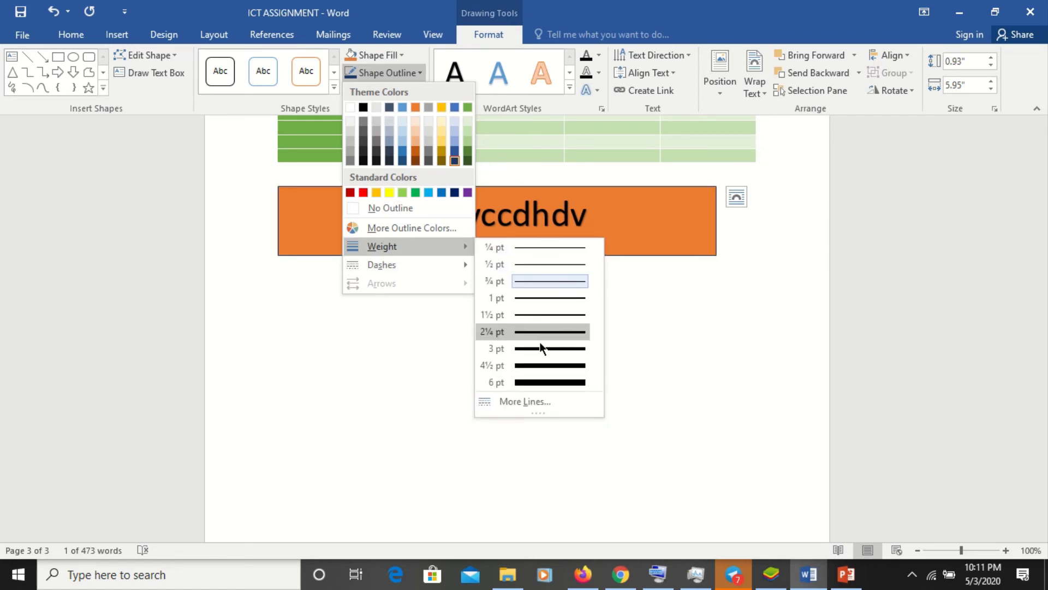
left_click(546, 378)
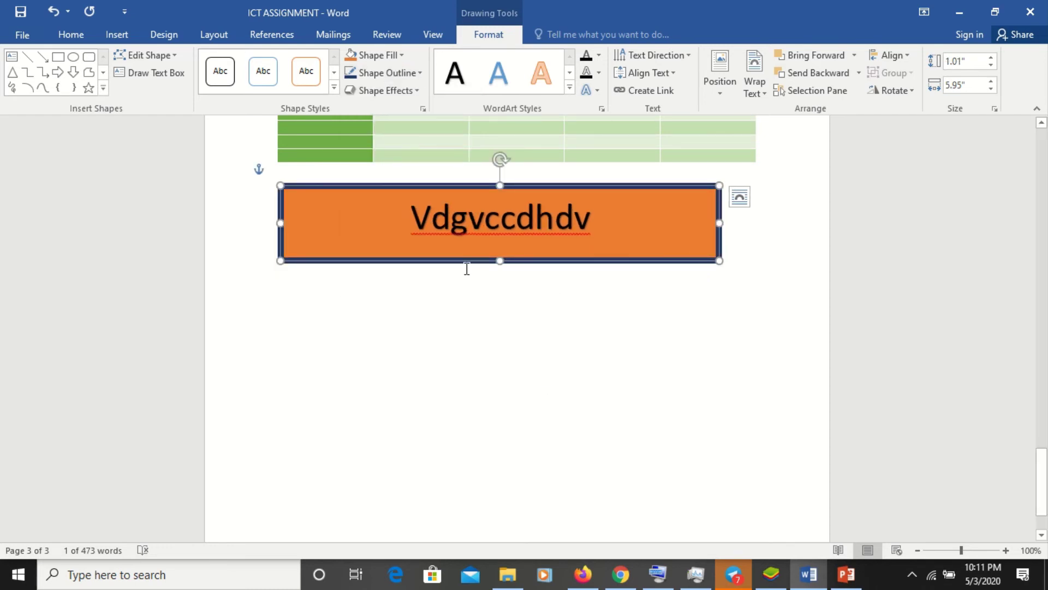
- Apply a parallel 3-D rotation effect to the orange Vdgvccdhdv WordArt box
left_click(414, 90)
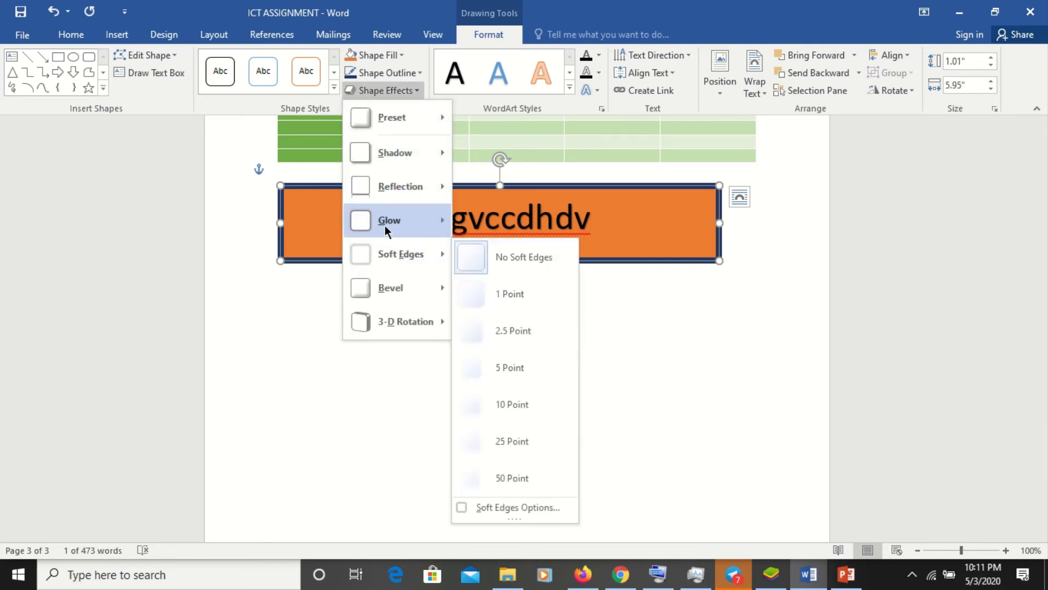
mouse_move(401, 194)
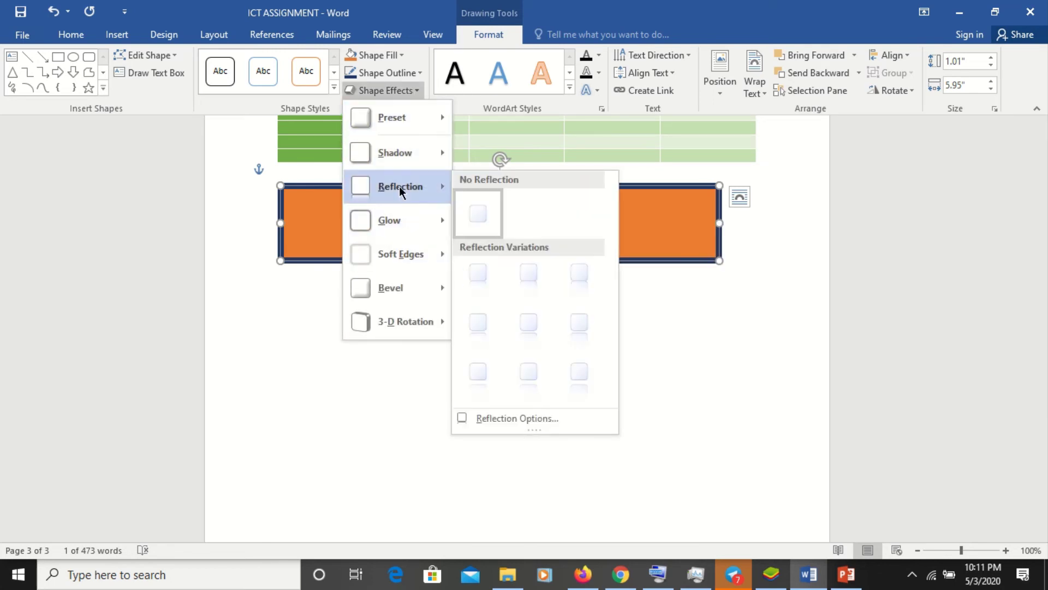
mouse_move(396, 327)
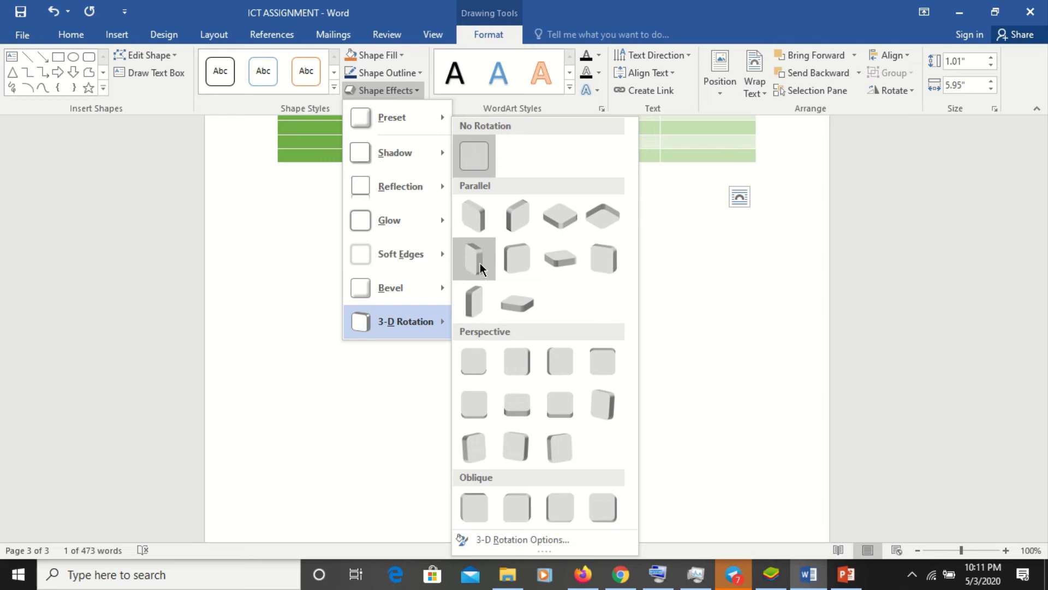
left_click(507, 223)
left_click(561, 297)
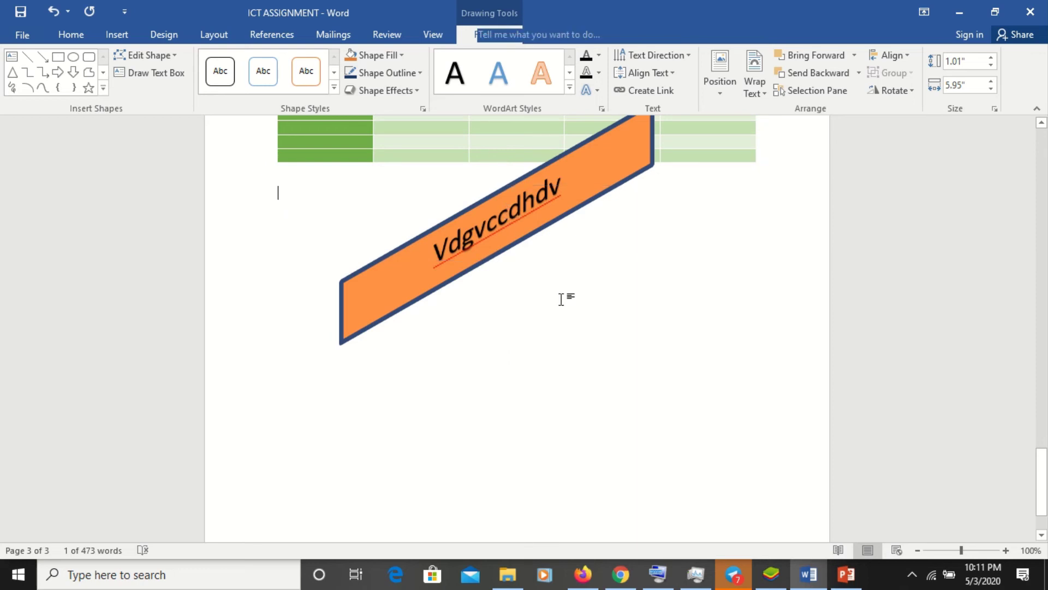
left_click(498, 227)
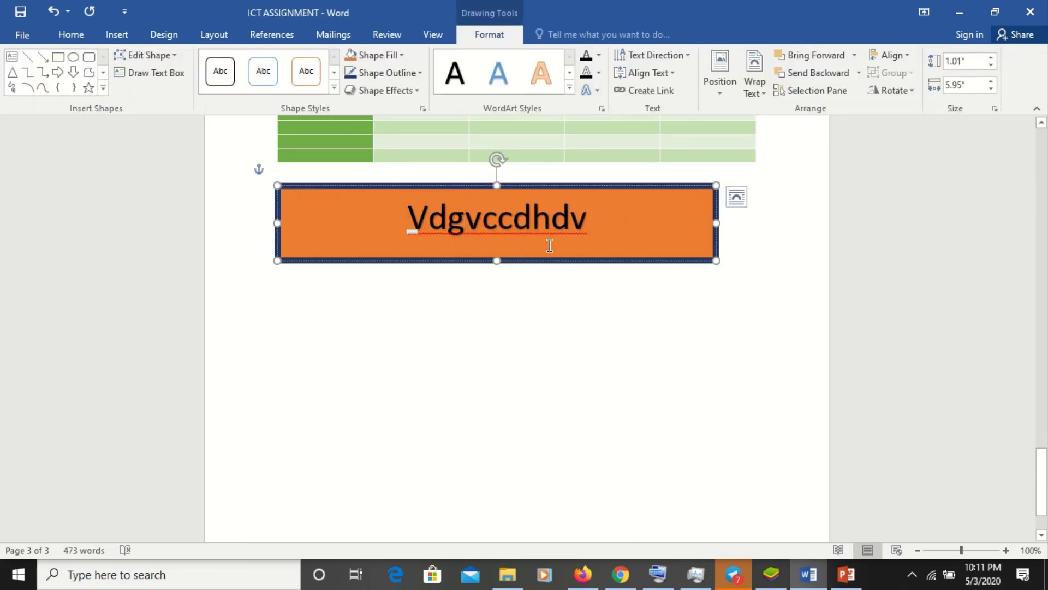
left_click(557, 311)
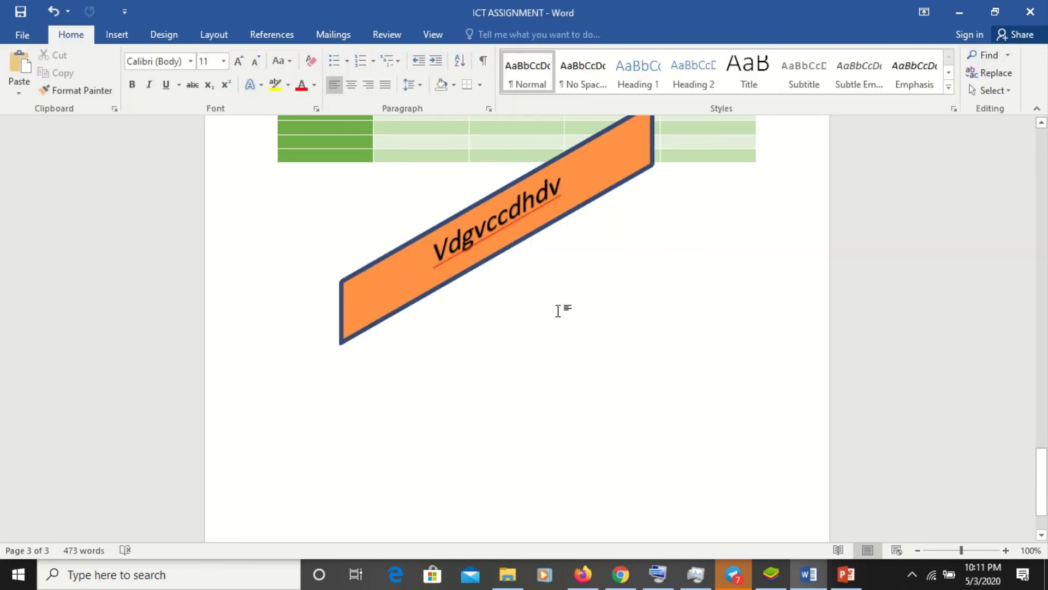
- Drag the rotated orange box down below the green table and deselect it
left_click(465, 213)
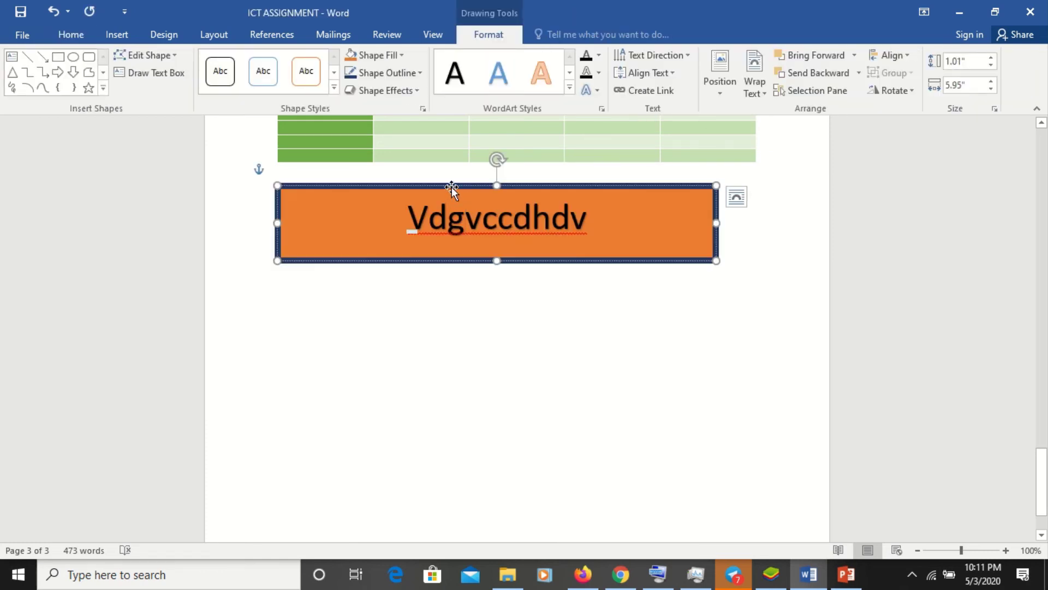
left_click_drag(451, 186, 418, 291)
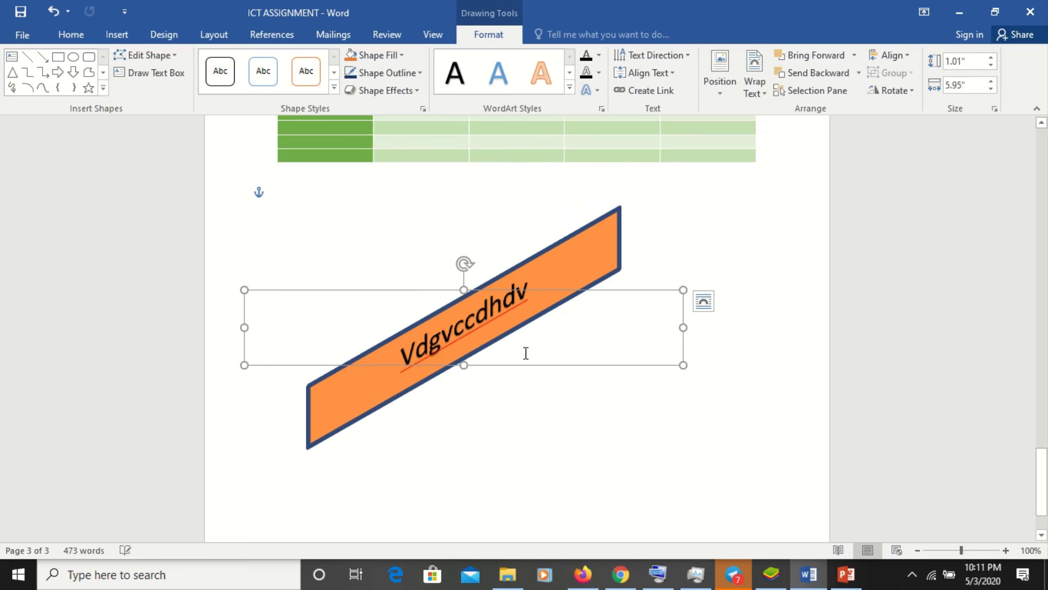
right_click(585, 424)
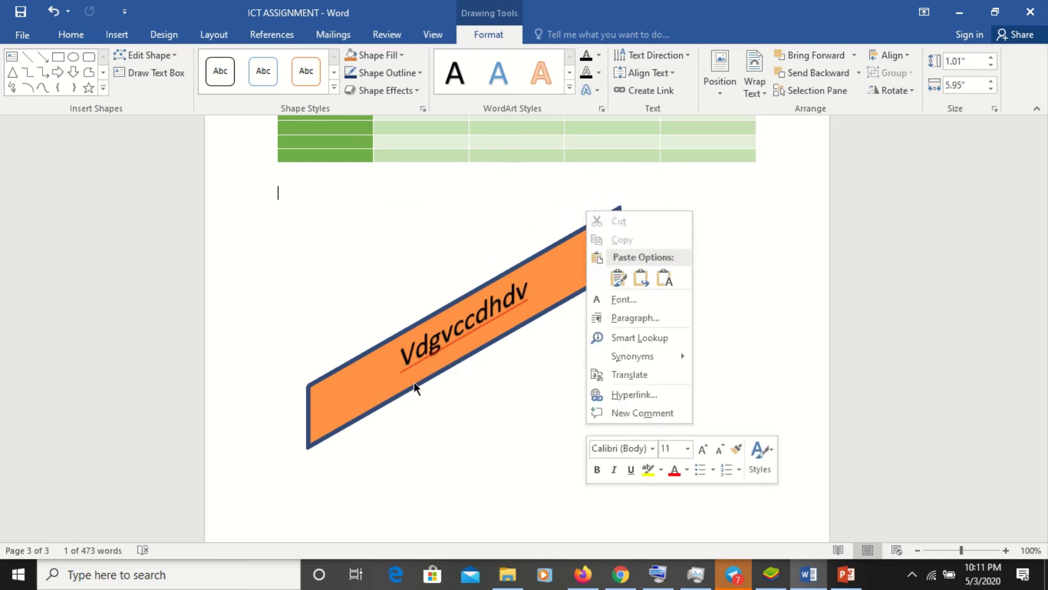
left_click(437, 408)
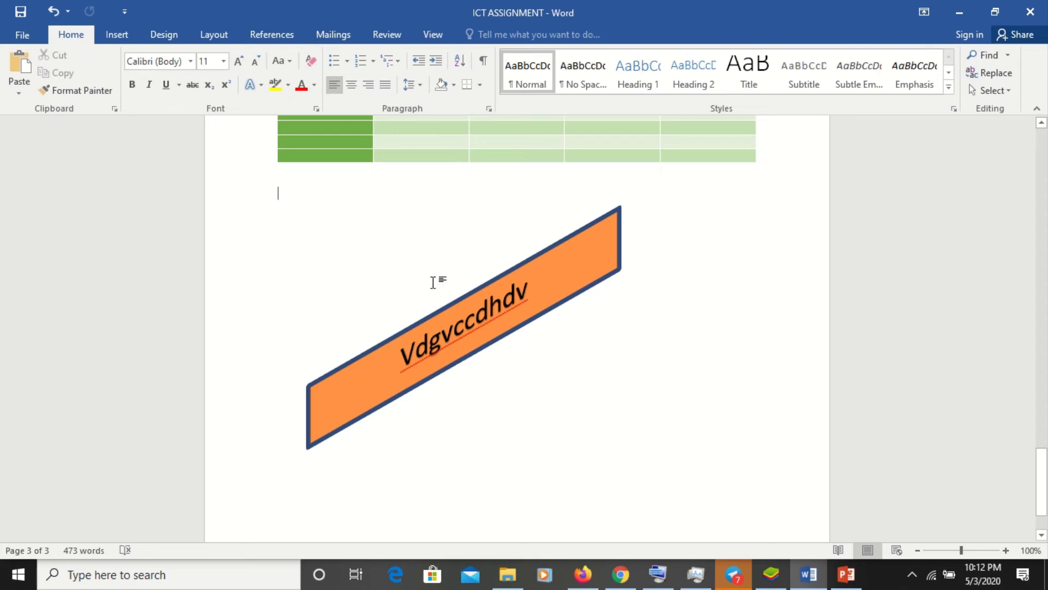
- Tilt the orange box to a near-vertical angle and colour all its Vdgvccdhdv text red
key("ctrl+z")
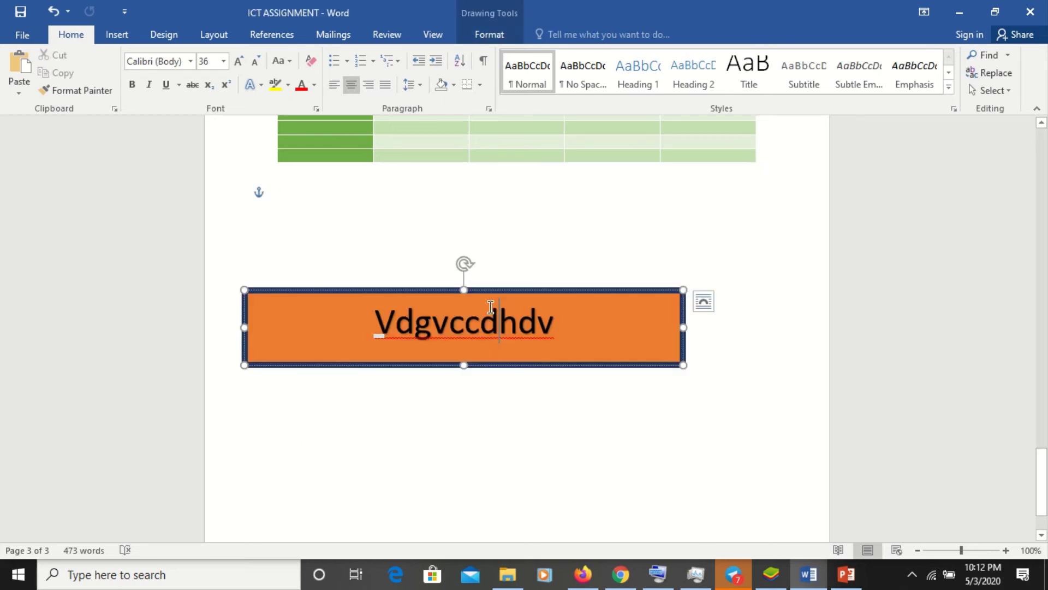
left_click_drag(467, 262, 554, 377)
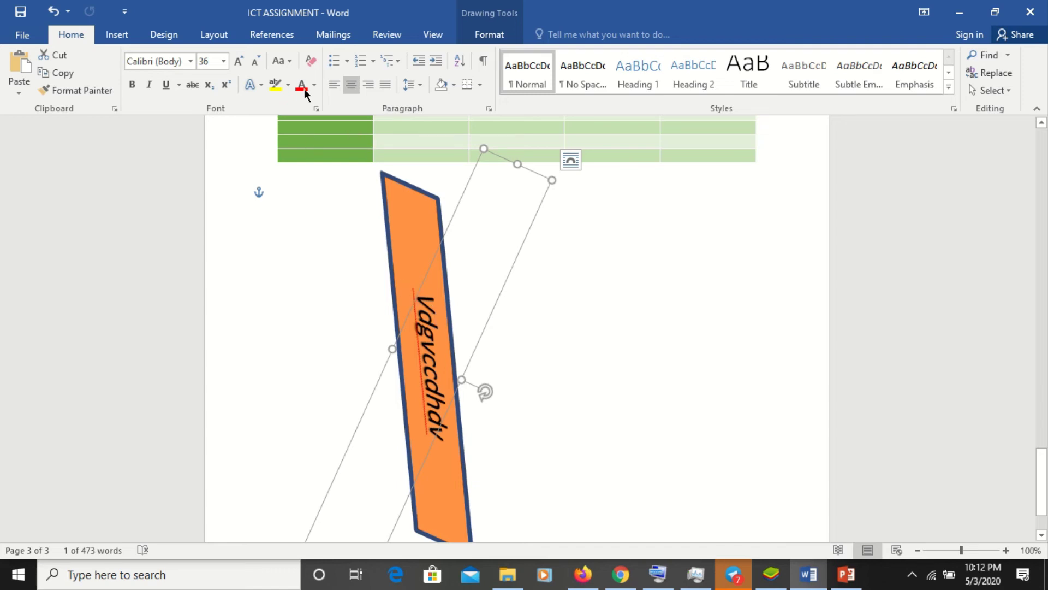
left_click(428, 310)
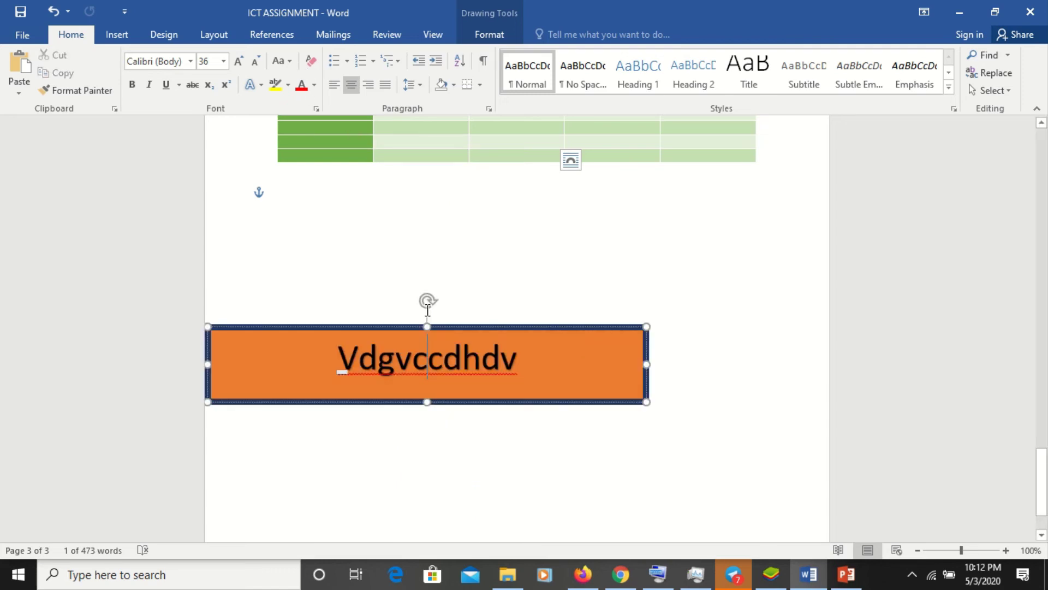
key("ctrl+a")
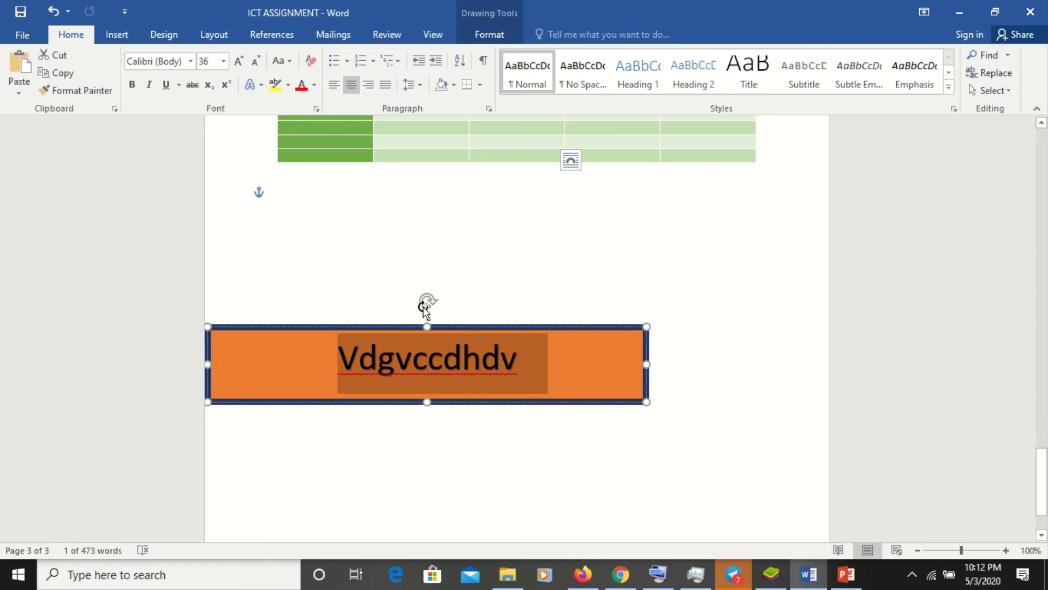
left_click(300, 87)
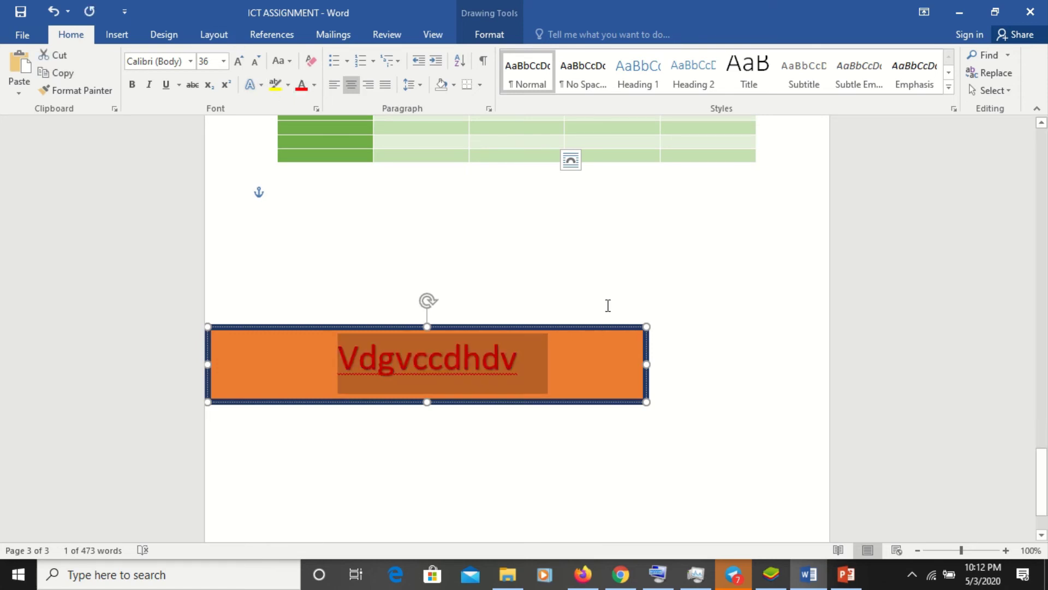
left_click(671, 288)
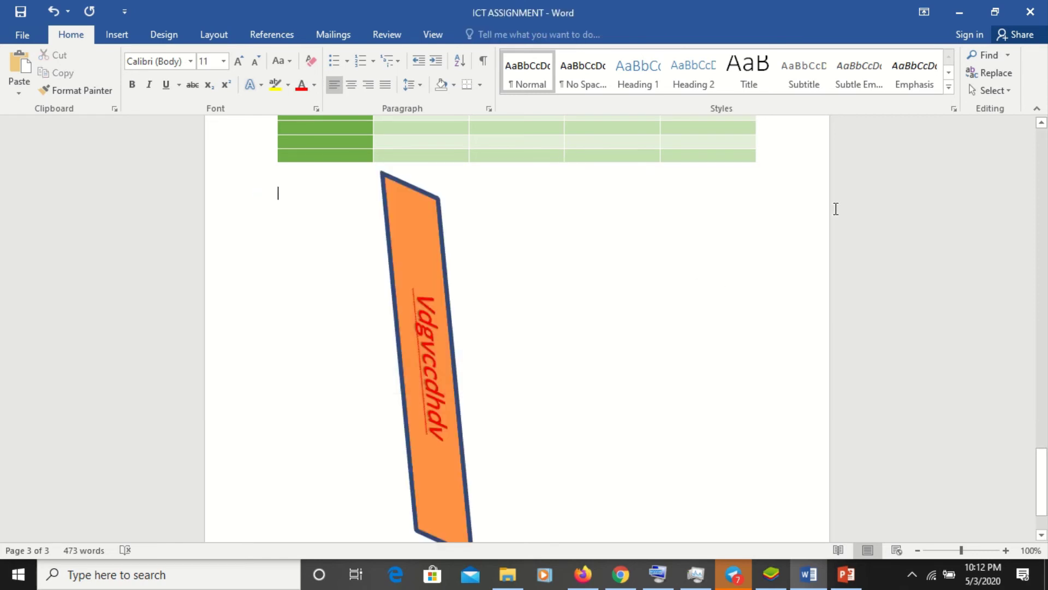
left_click(1041, 171)
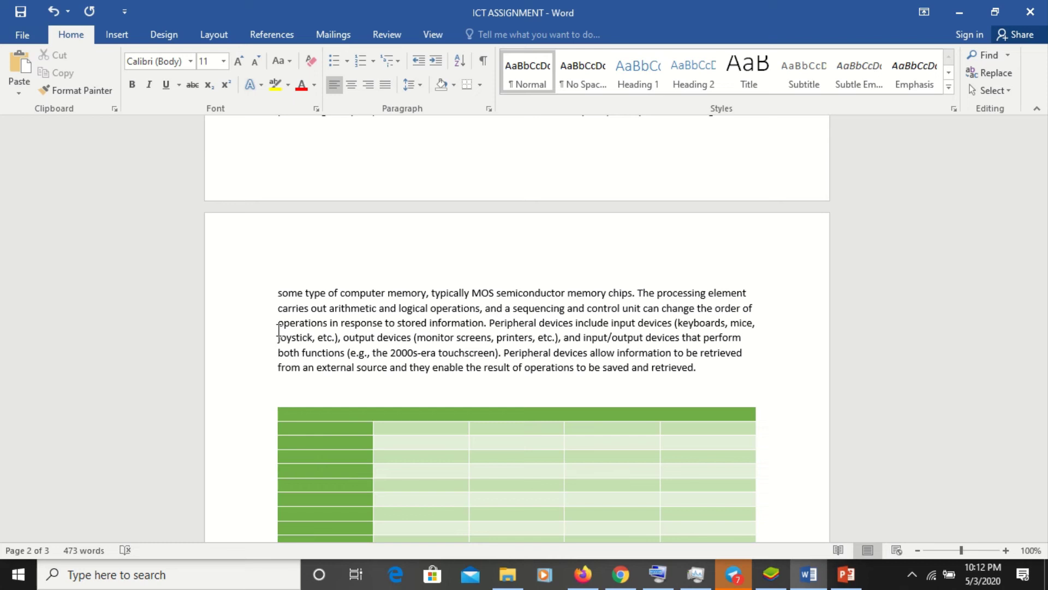
- Highlight two phrases bright green, including 'and control unit can change the order of'
left_click_drag(279, 330, 561, 335)
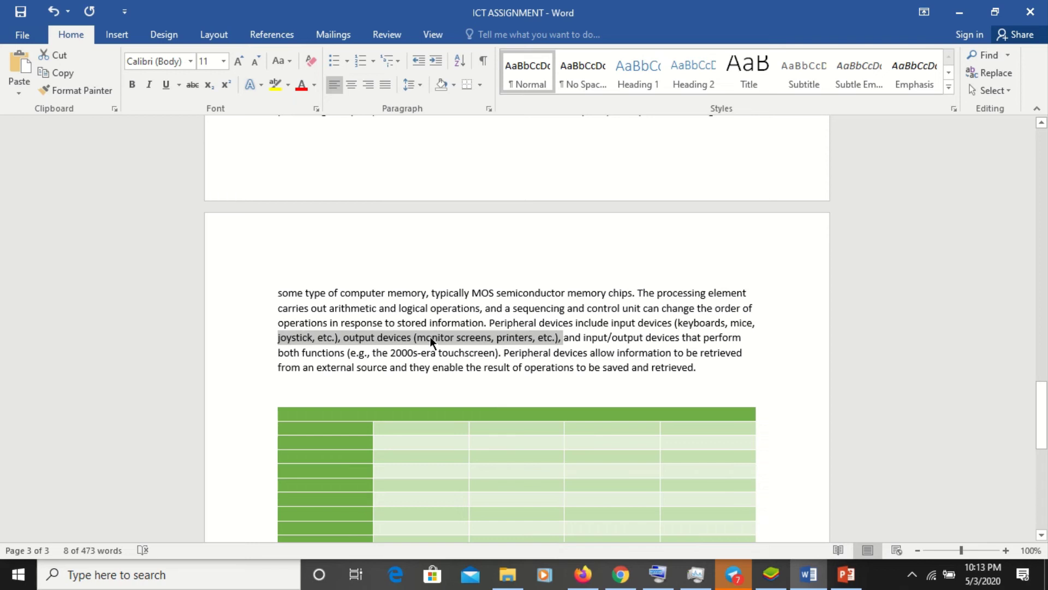
left_click(285, 91)
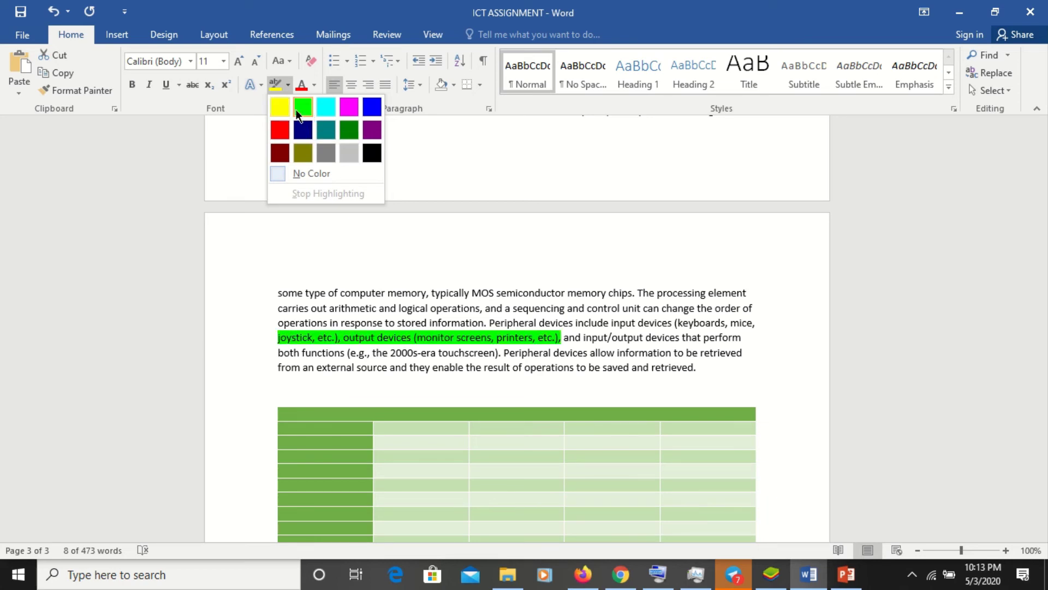
left_click(296, 108)
left_click(561, 337)
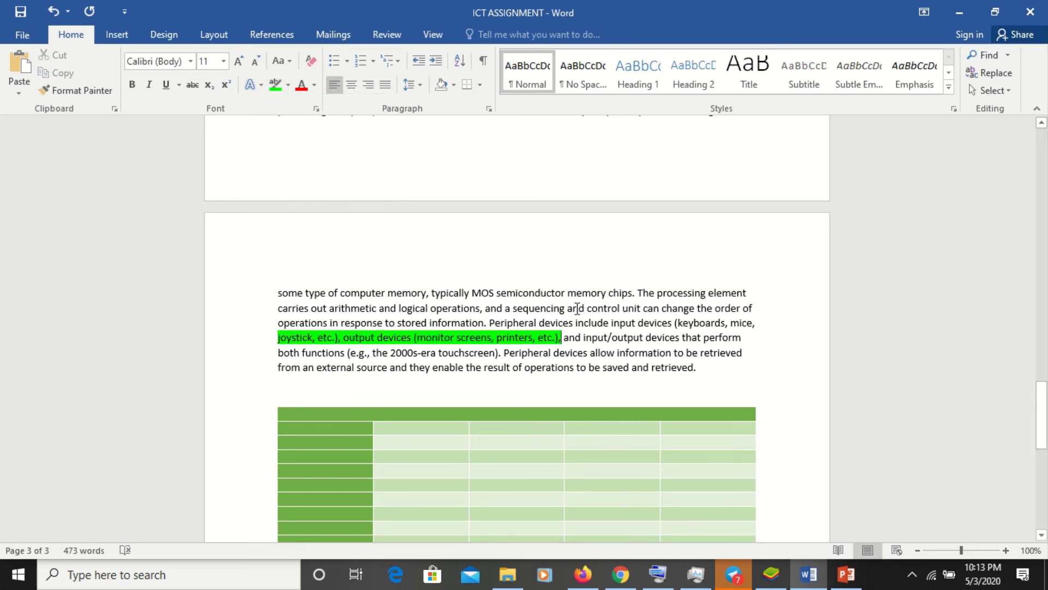
left_click_drag(578, 309, 752, 309)
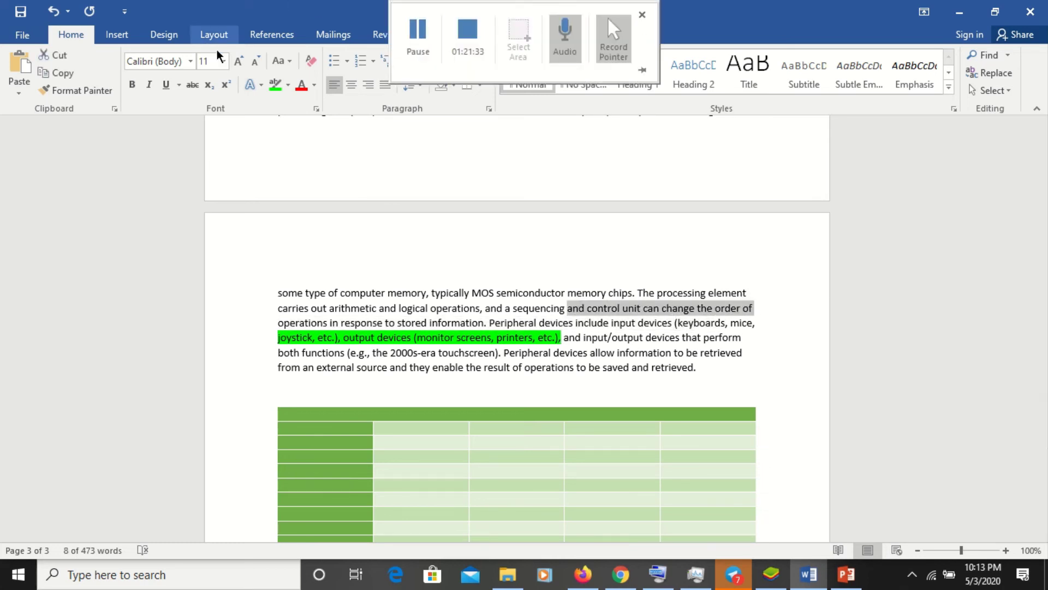
left_click(284, 87)
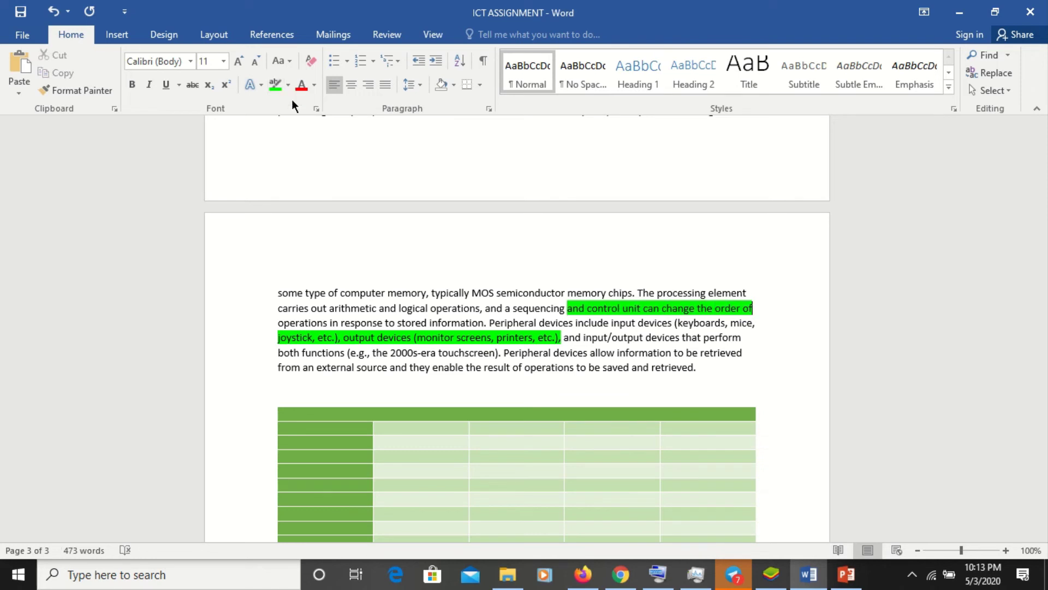
- Highlight 'type of computer memory, typically' in dark red with the highlighter pen
left_click(287, 84)
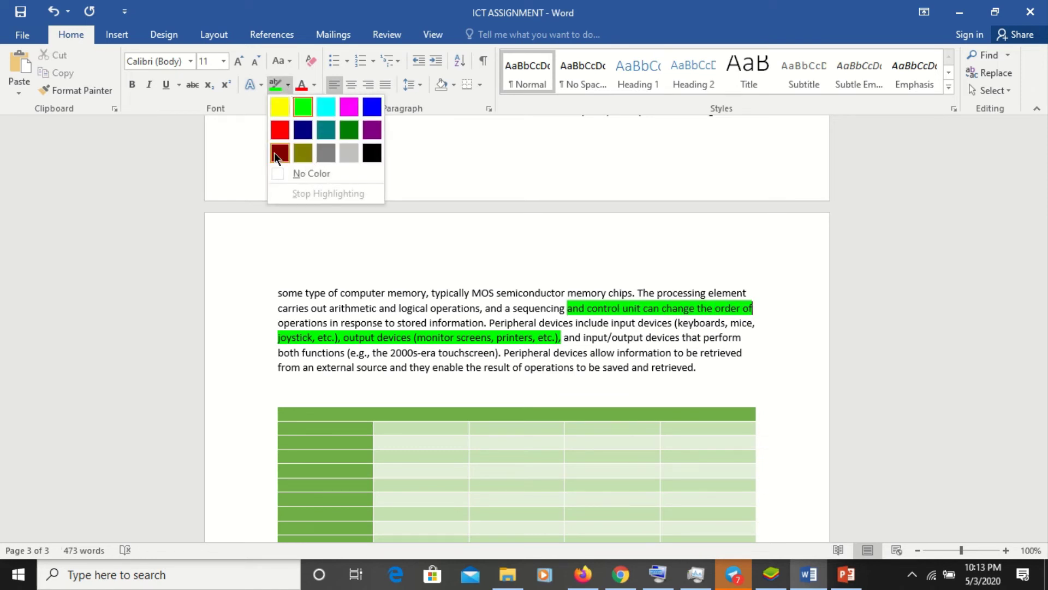
left_click(275, 152)
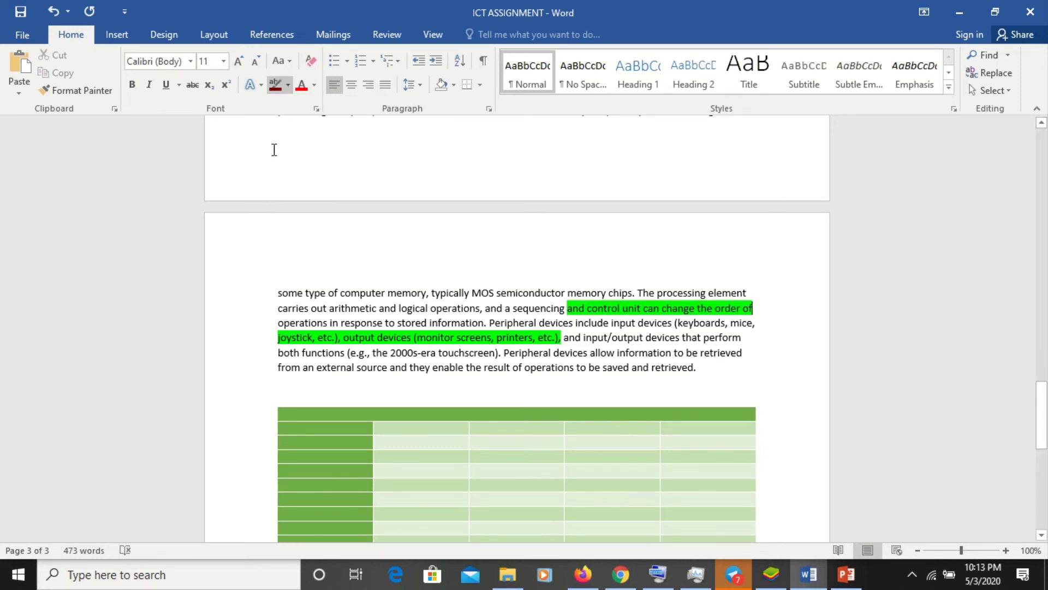
left_click(288, 87)
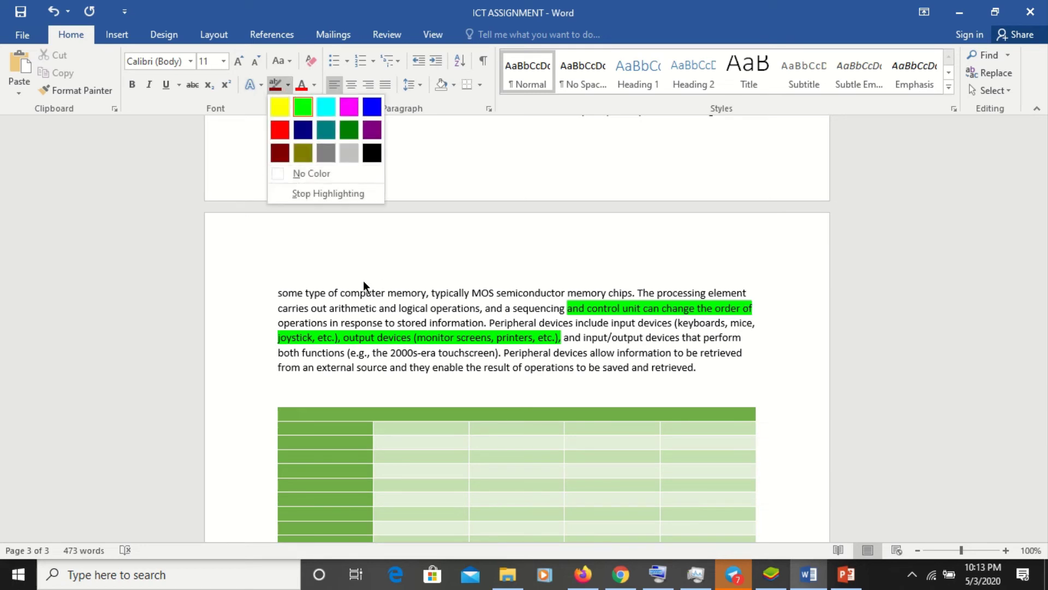
left_click(313, 295)
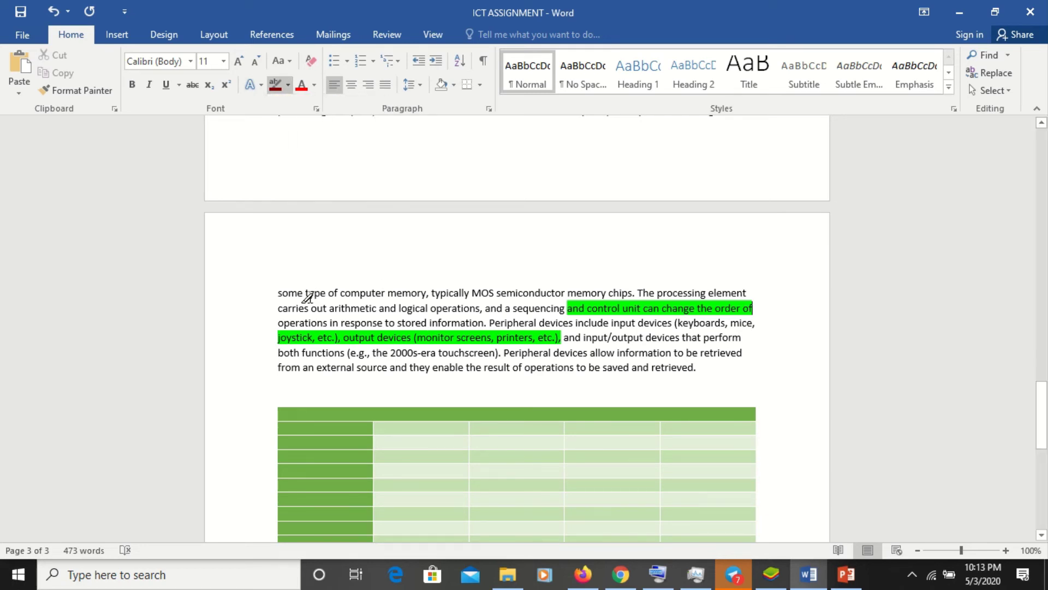
mouse_move(307, 297)
left_mouse_down()
mouse_move(393, 307)
mouse_move(434, 296)
left_mouse_up()
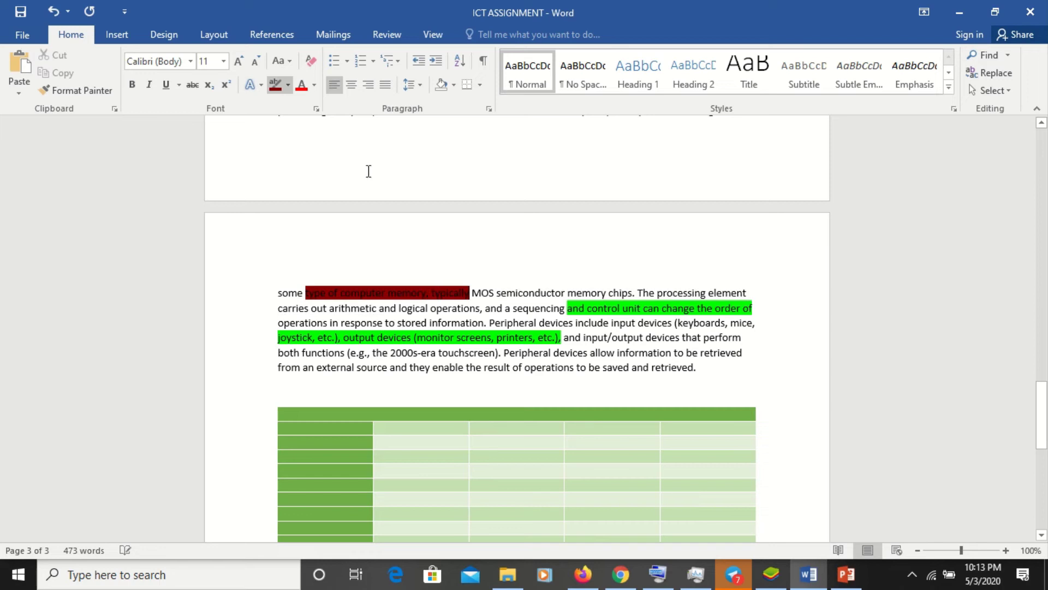
- Highlight 'devices allow information' in pink
left_click(287, 86)
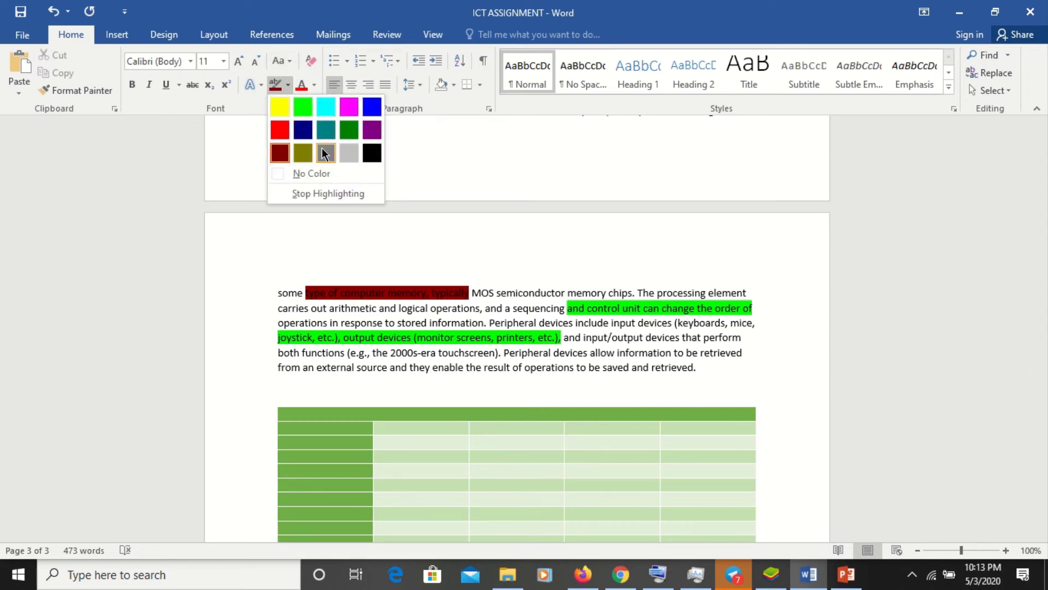
left_click(350, 108)
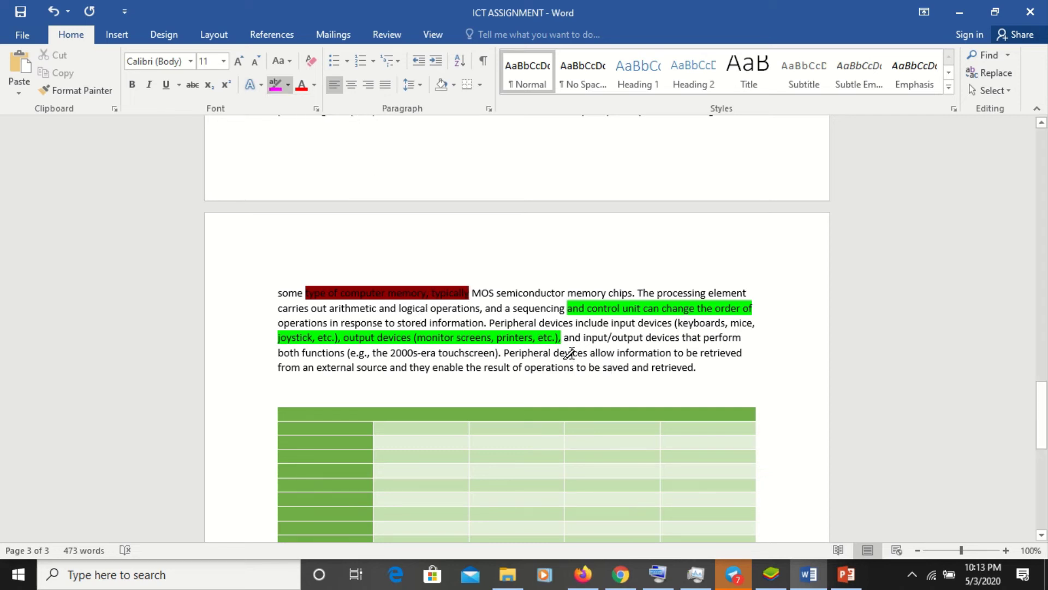
left_click_drag(569, 353, 671, 353)
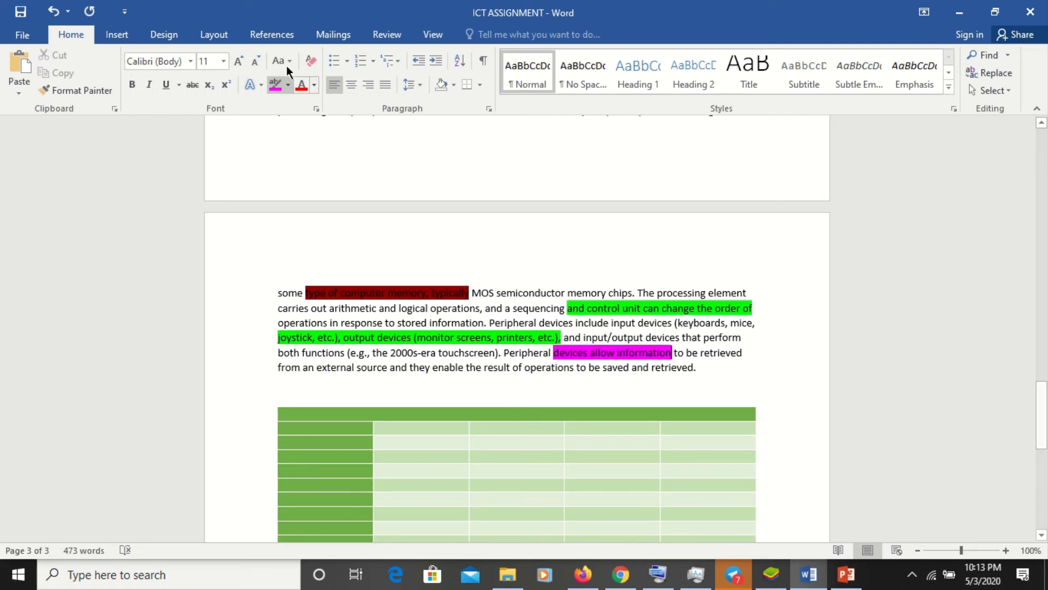
left_click(173, 39)
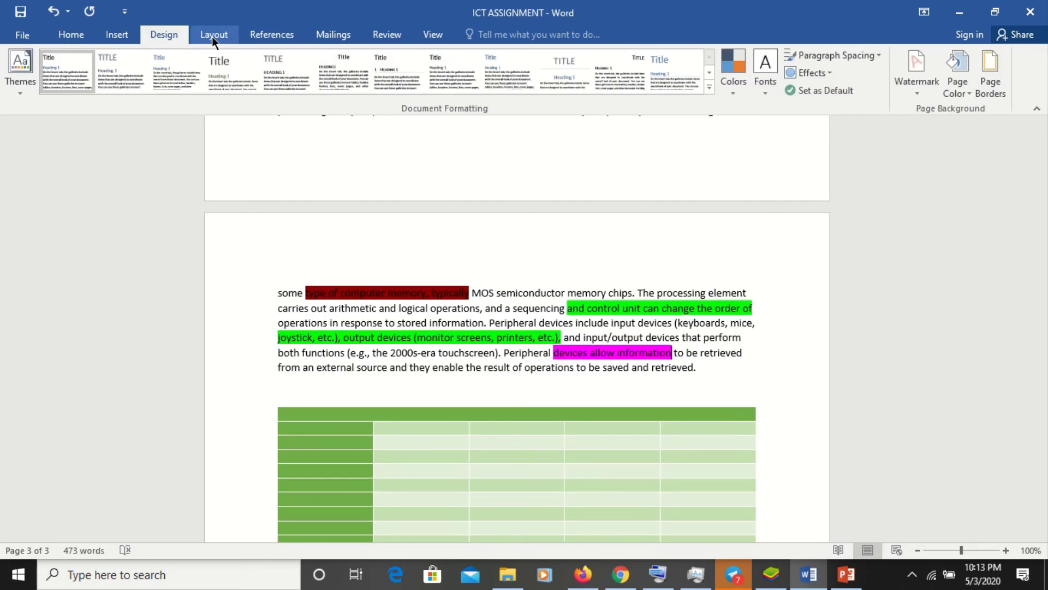
left_click(212, 38)
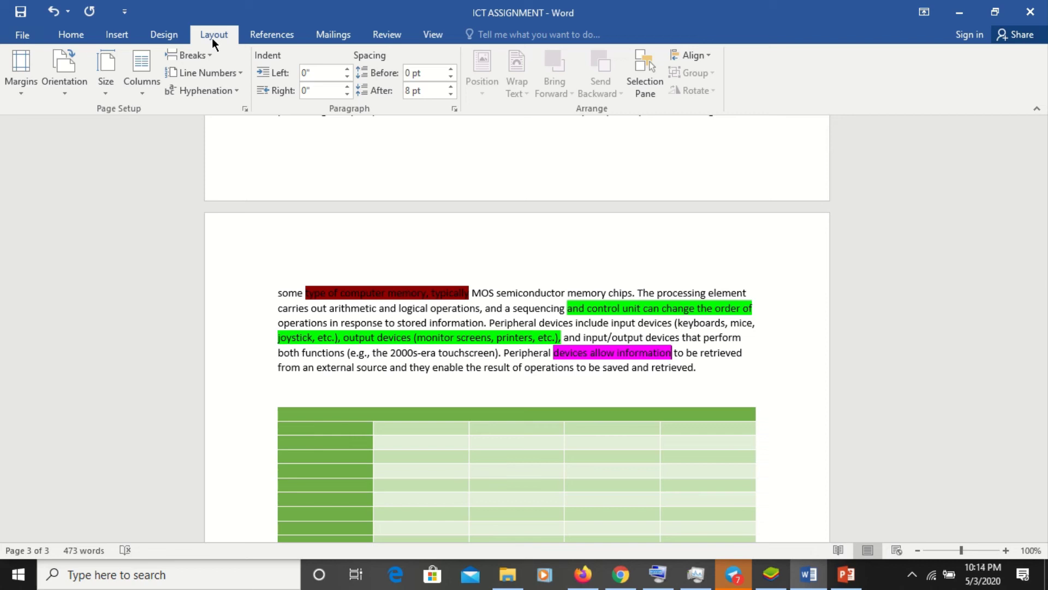
left_click(250, 268)
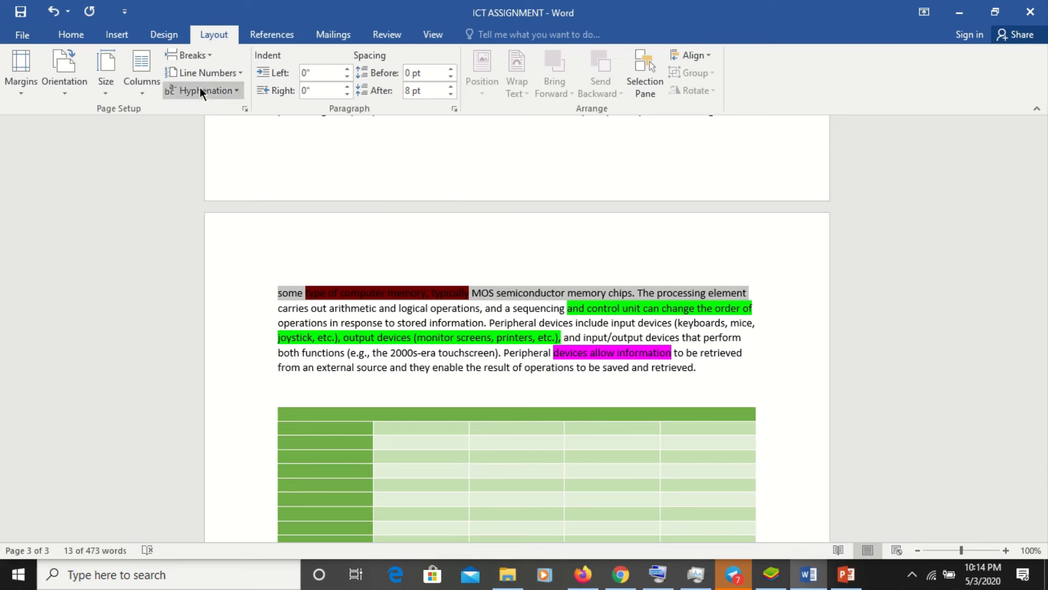
left_click(108, 91)
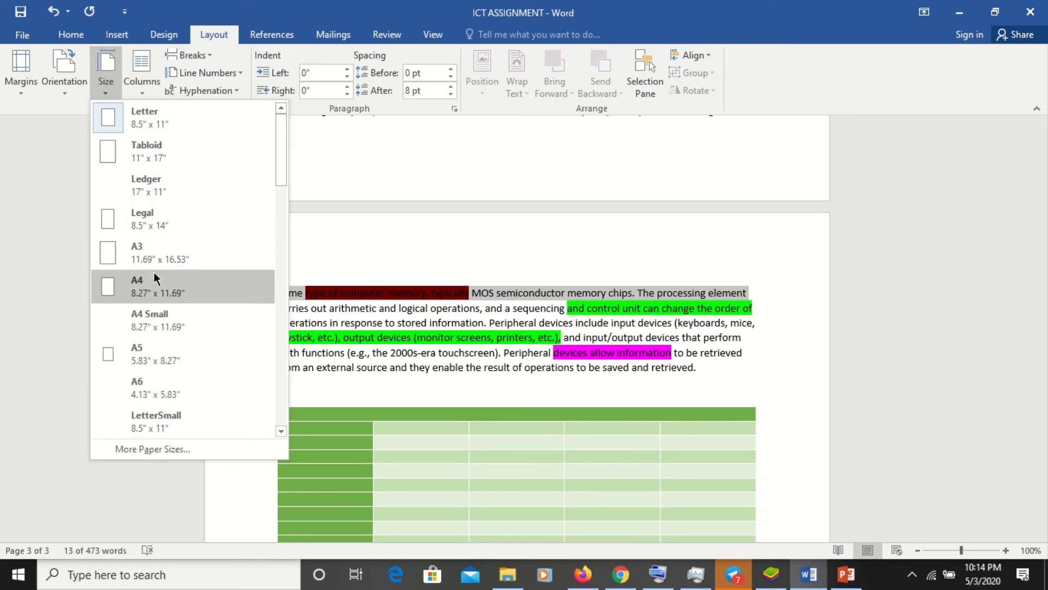
left_click(156, 295)
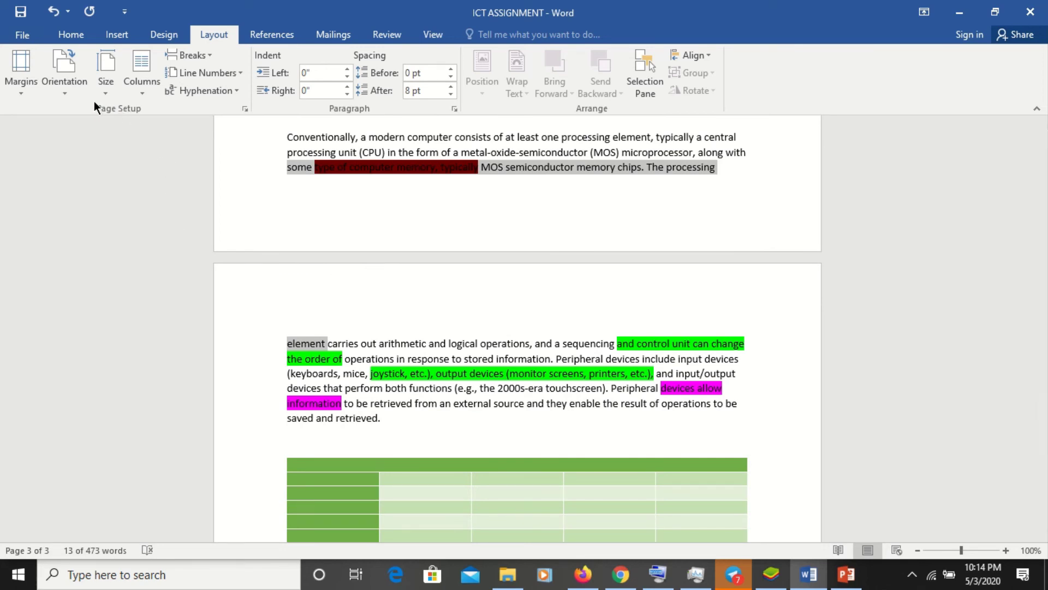
left_click(64, 97)
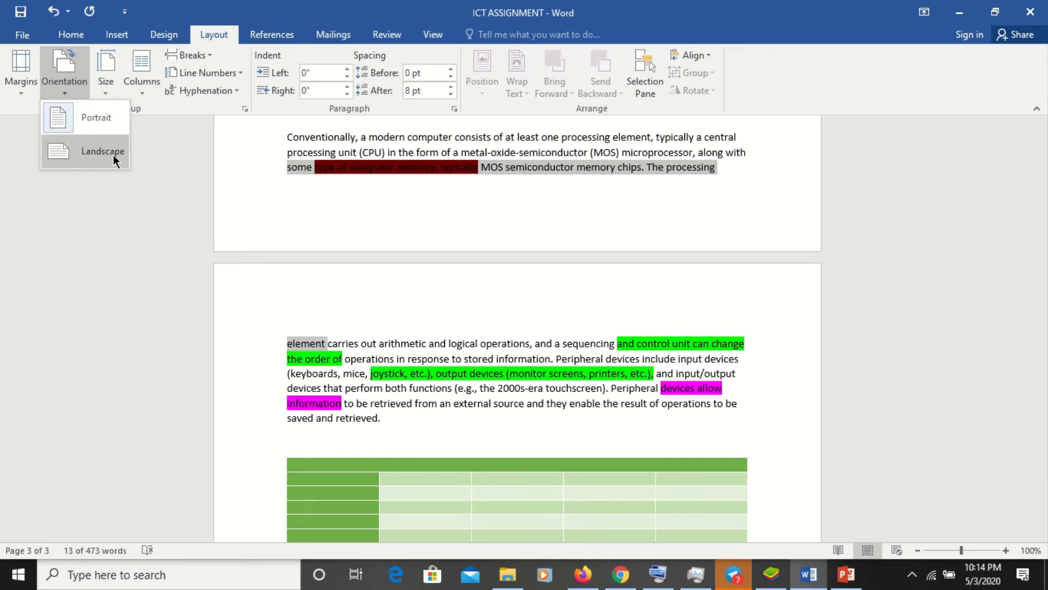
left_click(113, 155)
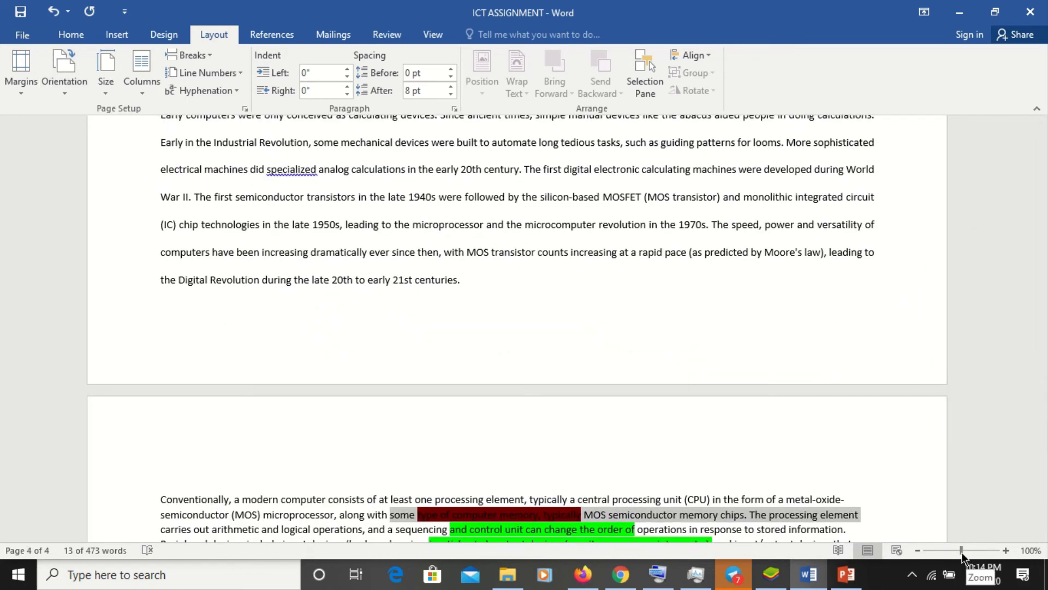
left_click_drag(962, 557, 943, 553)
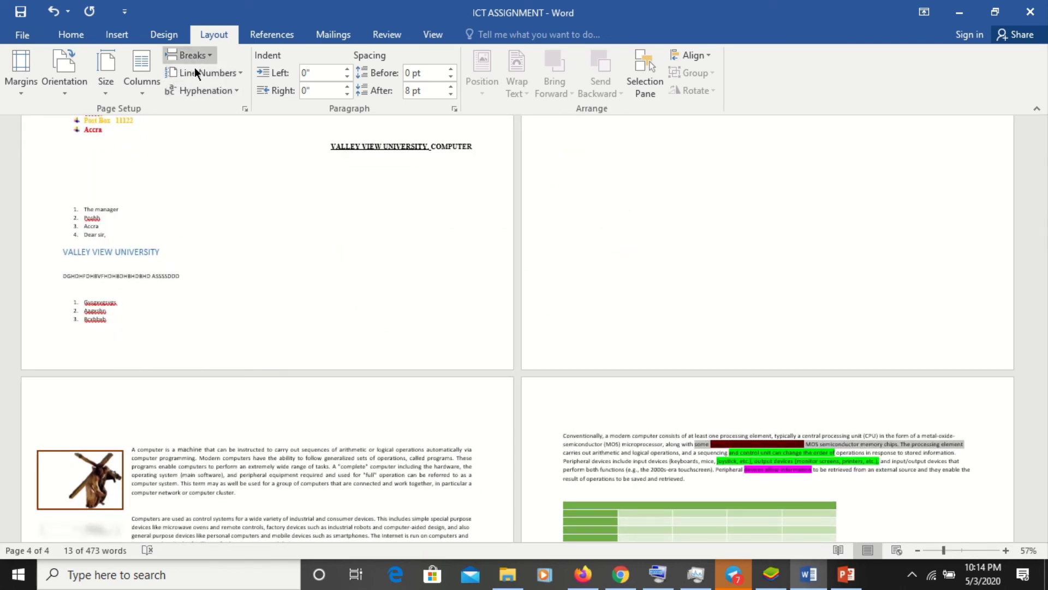
left_click(71, 85)
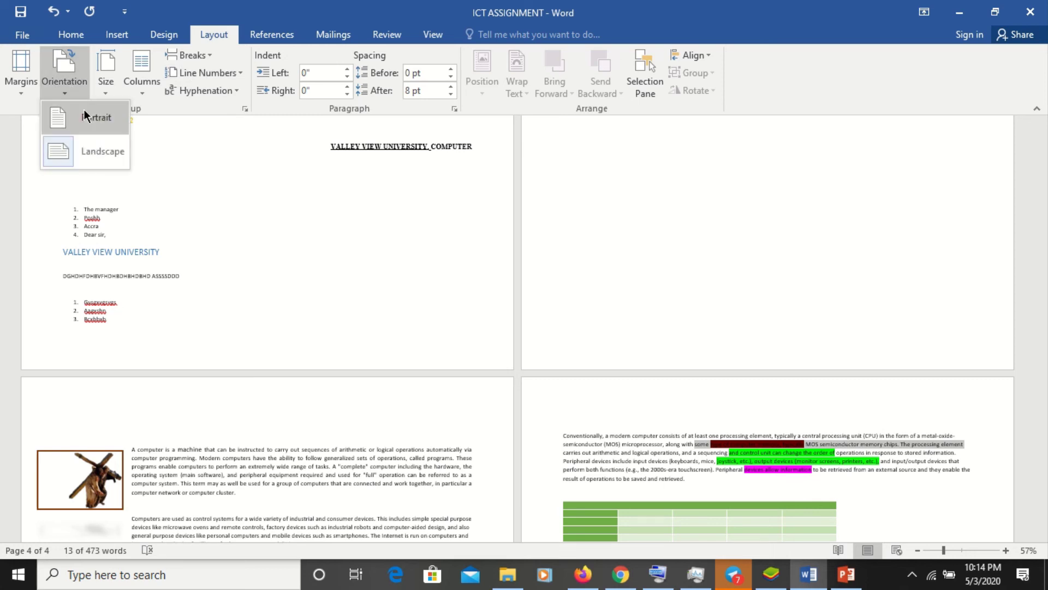
left_click(98, 152)
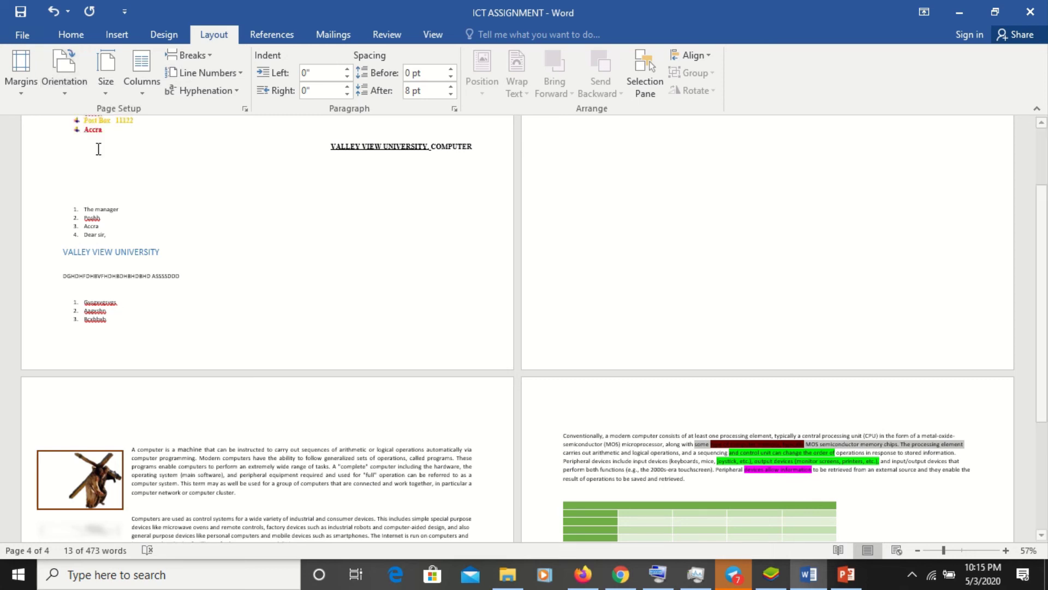
left_click(74, 86)
left_click(91, 117)
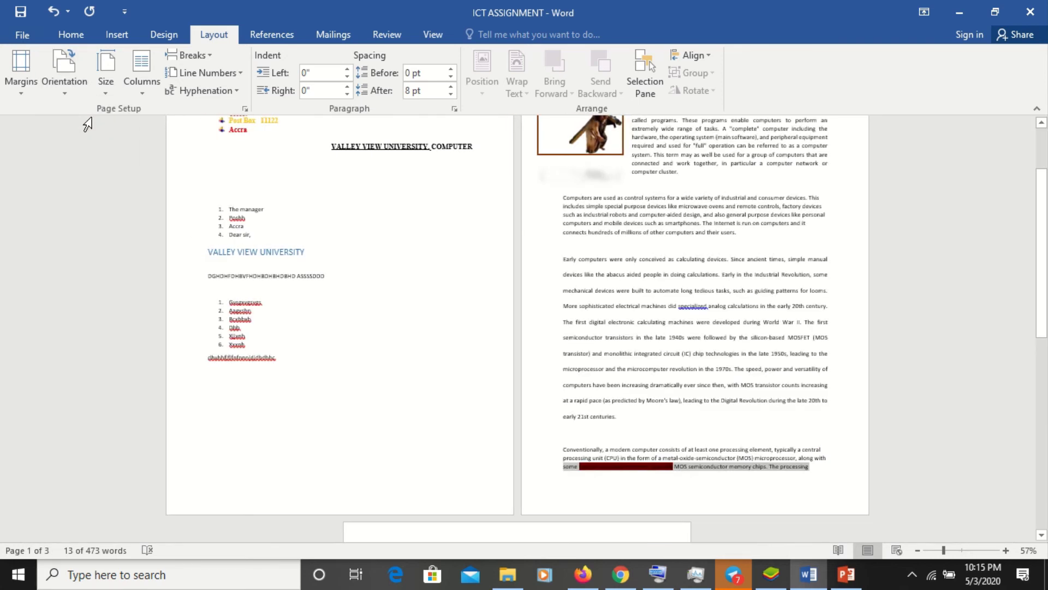
mouse_move(432, 5)
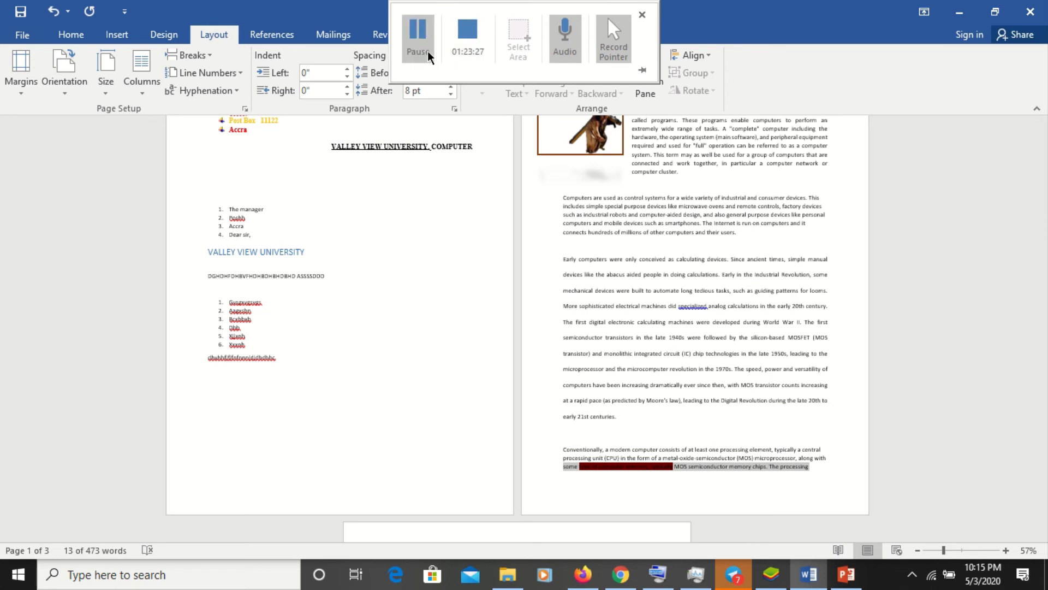
- Return focus to the Word document and show the Layout > Margins preset gallery
left_click(418, 38)
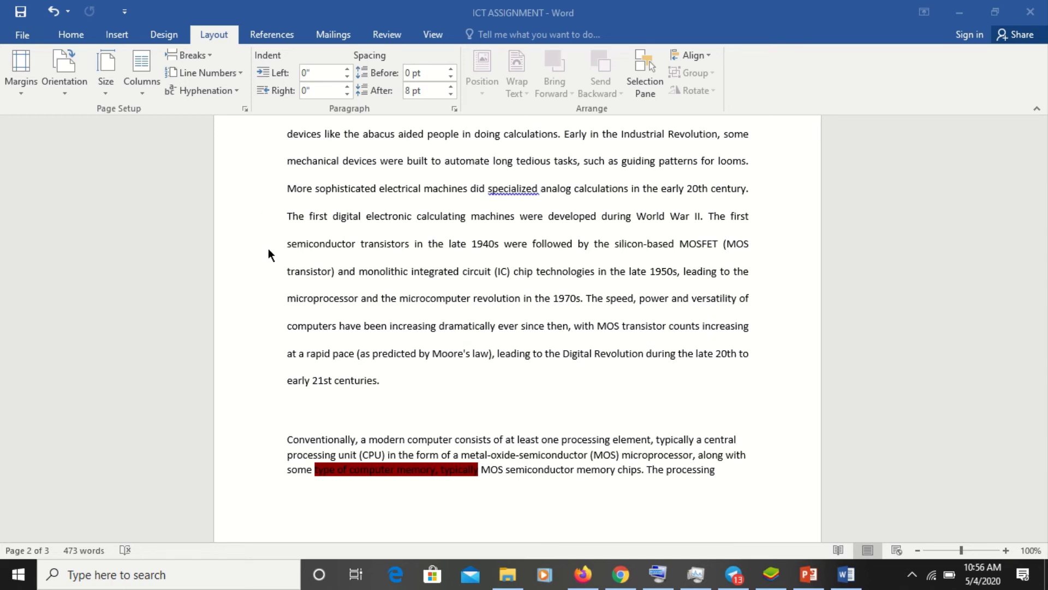
left_click(20, 96)
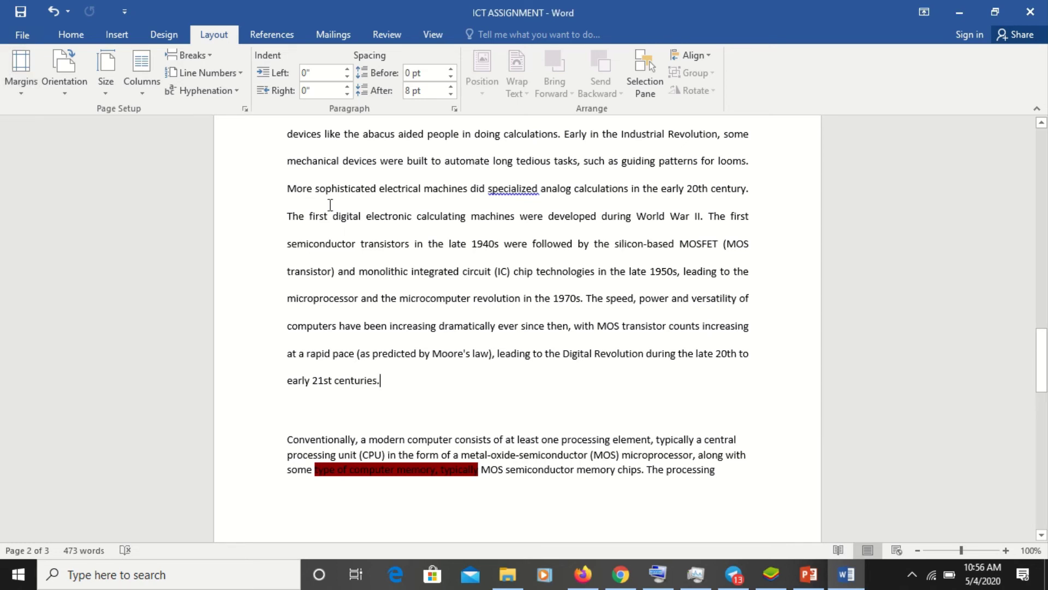
left_click(21, 96)
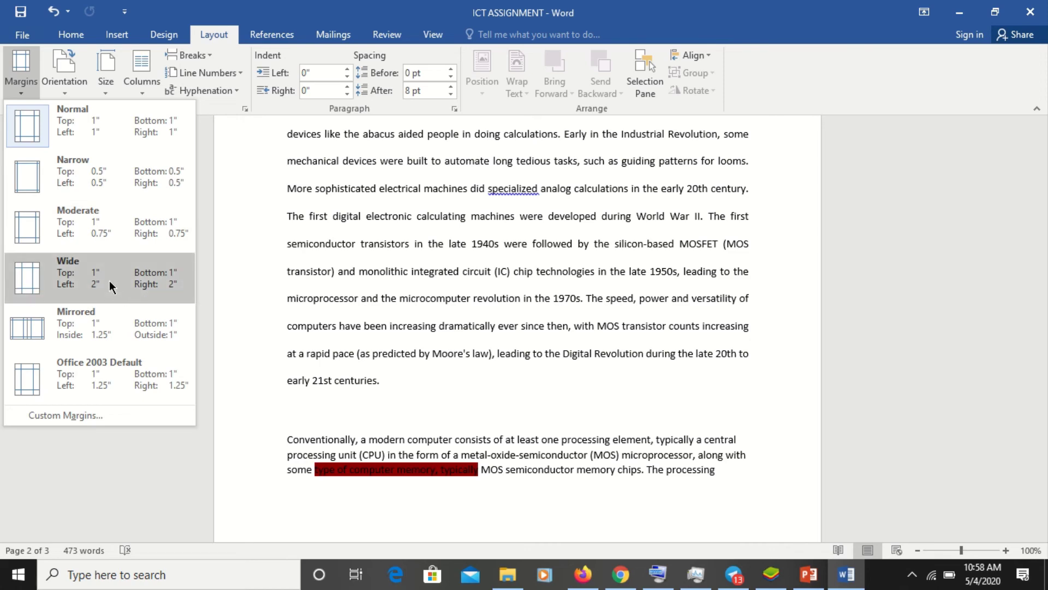
- Dismiss the margin presets, undo the last margin change, and open Custom Margins
key("Escape")
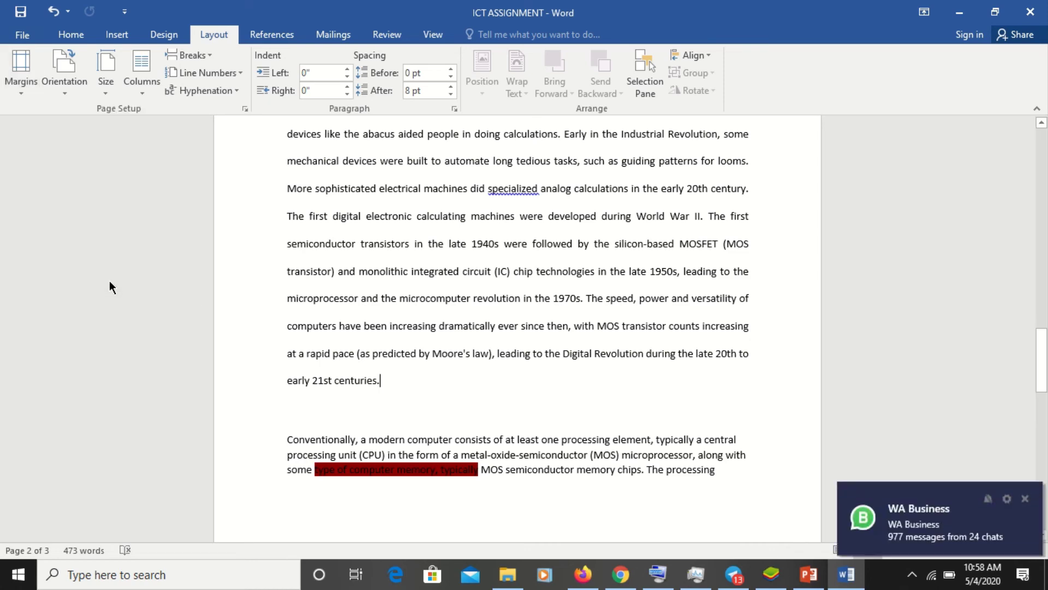
key("ctrl+z")
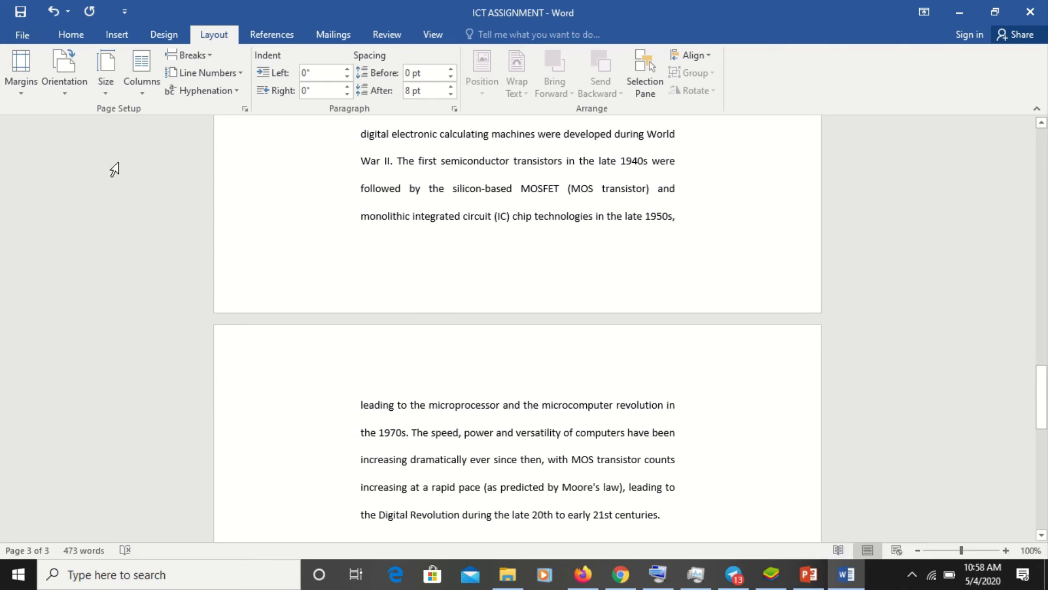
left_click(18, 96)
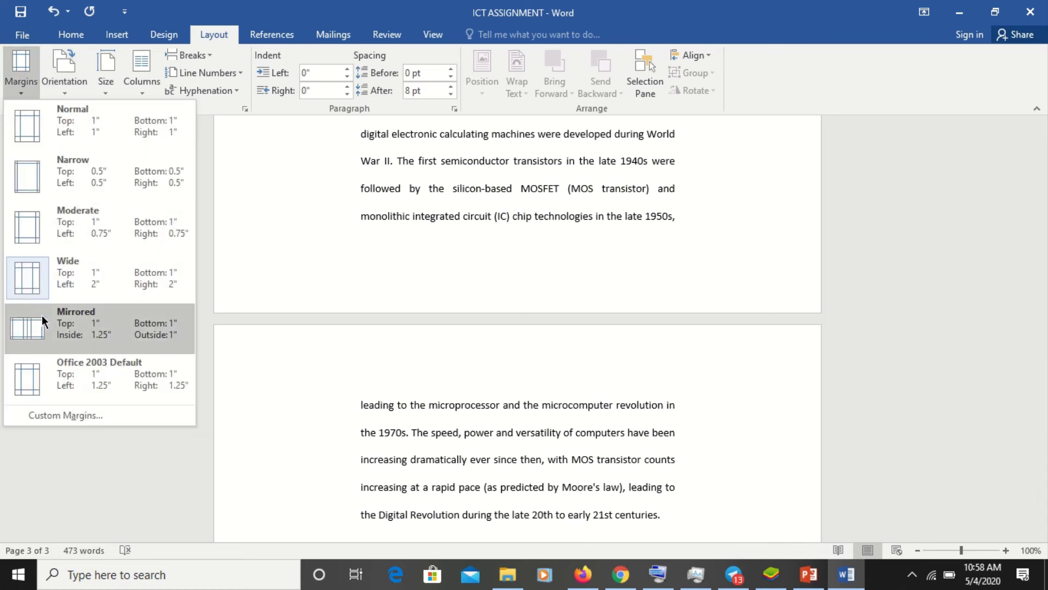
left_click(70, 415)
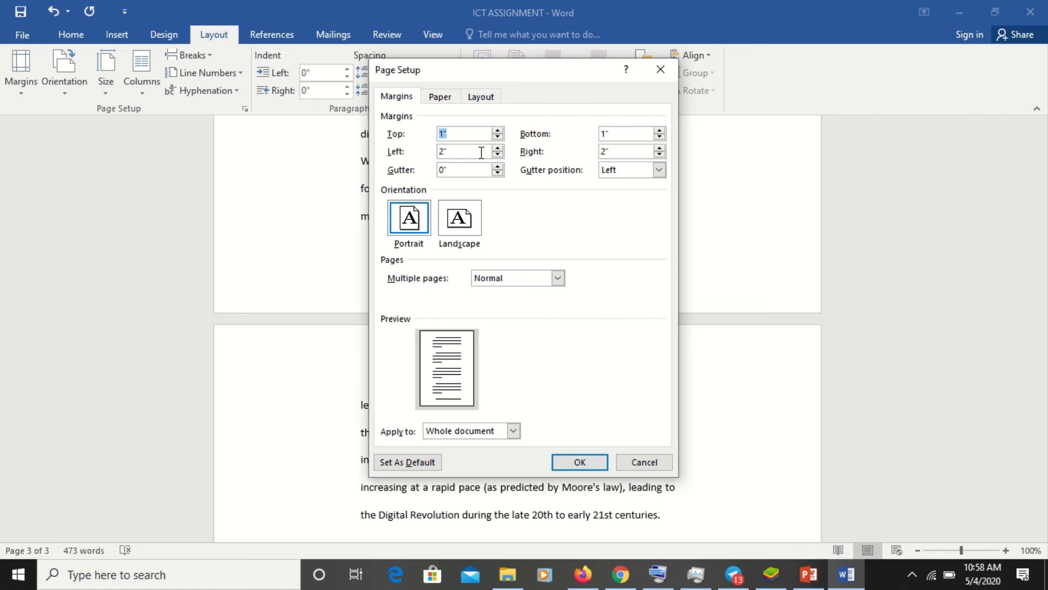
- Enter 3" for the top, bottom, left and right margins in Page Setup and apply them
left_click(480, 151)
key("BackSpace")
key("BackSpace")
type("3")
left_click(444, 133)
key("BackSpace")
type("3")
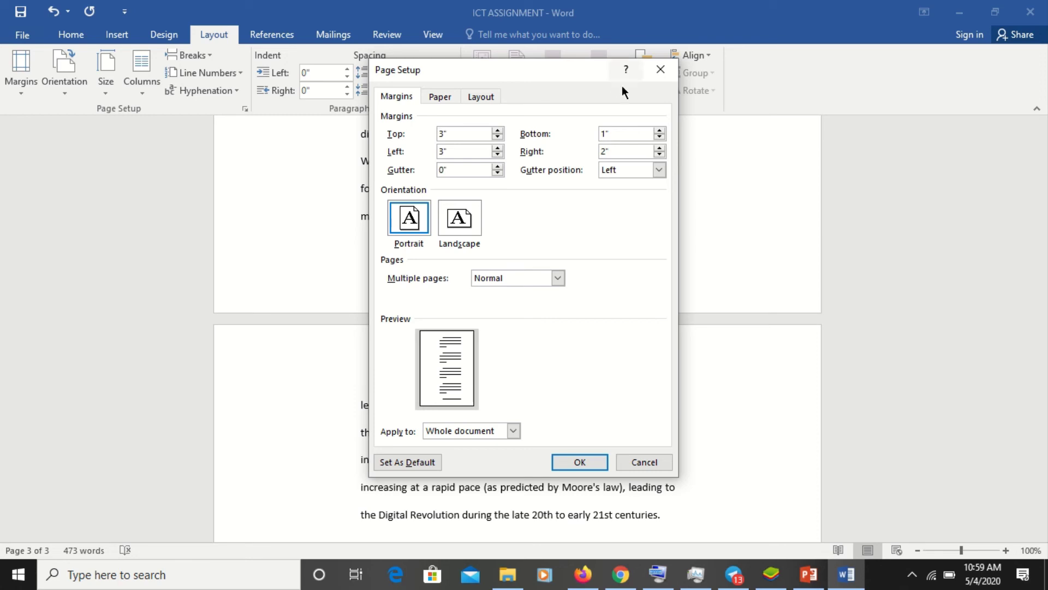
left_click(604, 135)
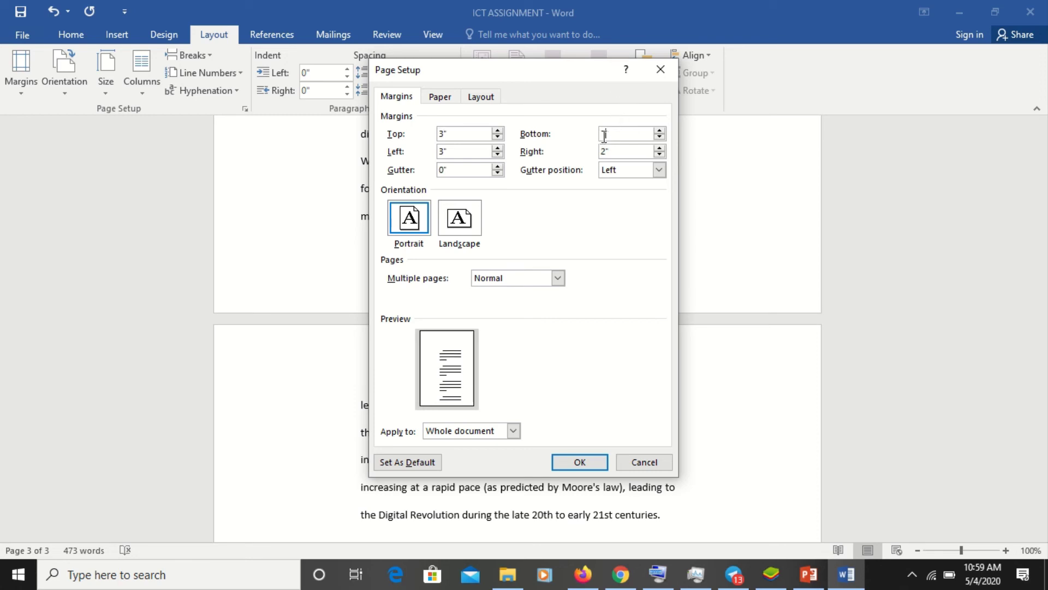
key("BackSpace")
type("3")
left_click(606, 153)
key("BackSpace")
key("BackSpace")
type("3")
left_click(589, 466)
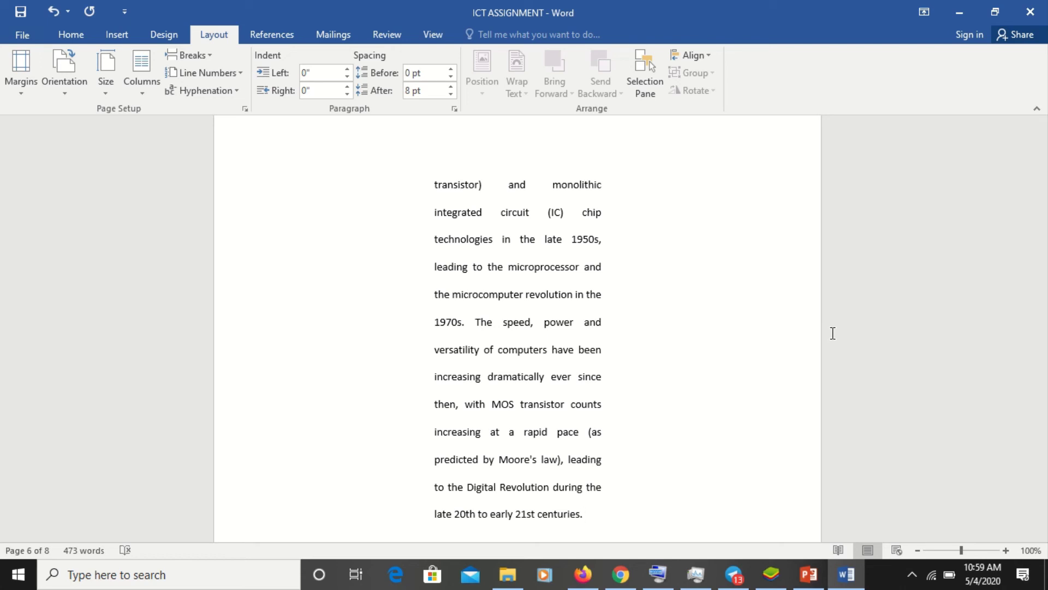
- Apply the Normal margin preset for 1-inch margins on all sides
left_click(22, 96)
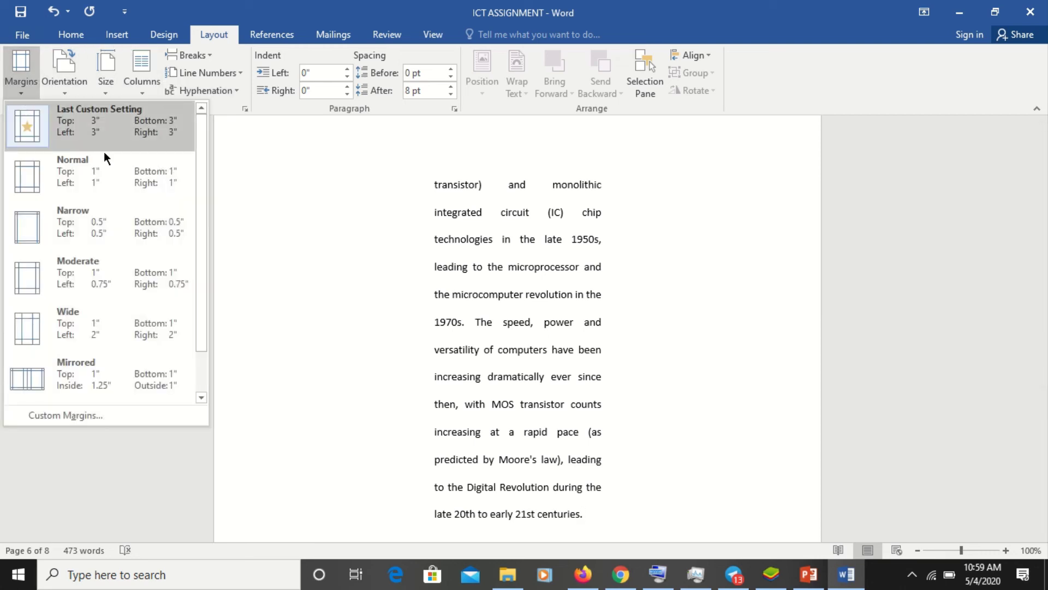
left_click(127, 191)
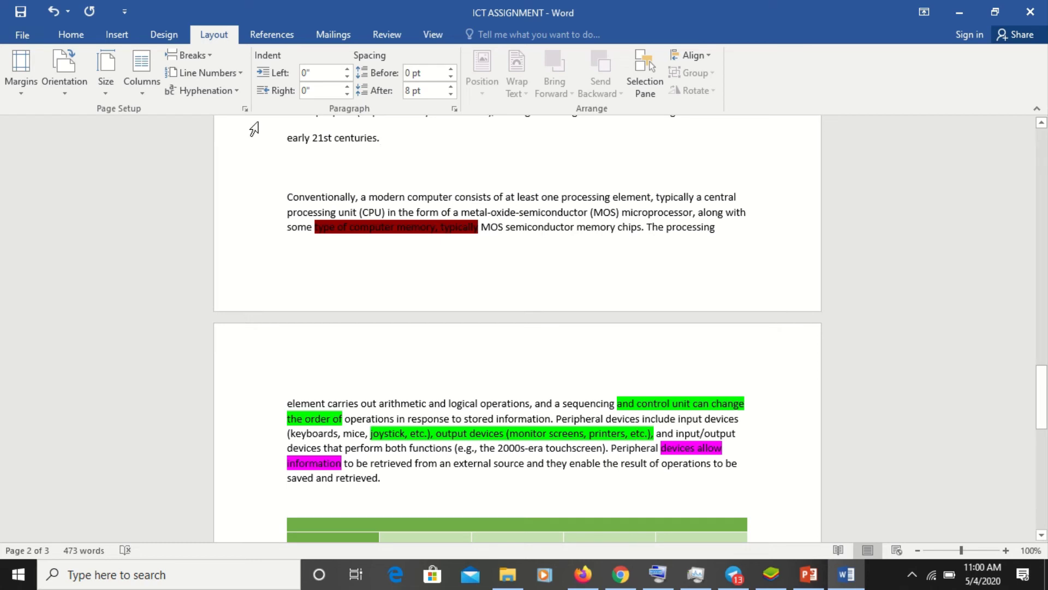
- Switch on Continuous line numbering and scroll through the pages to check it
left_click(214, 77)
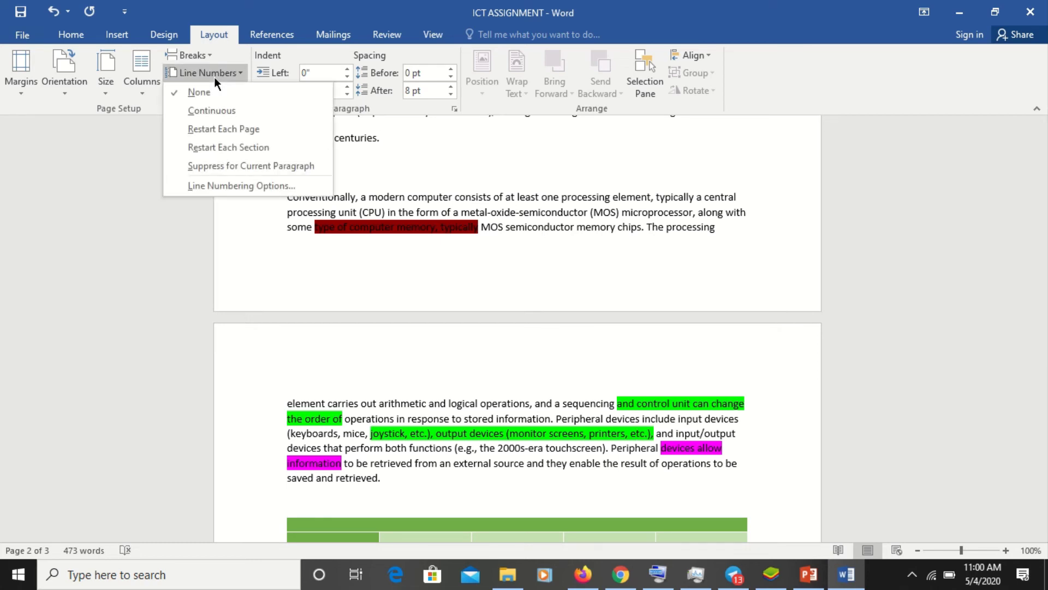
left_click(220, 113)
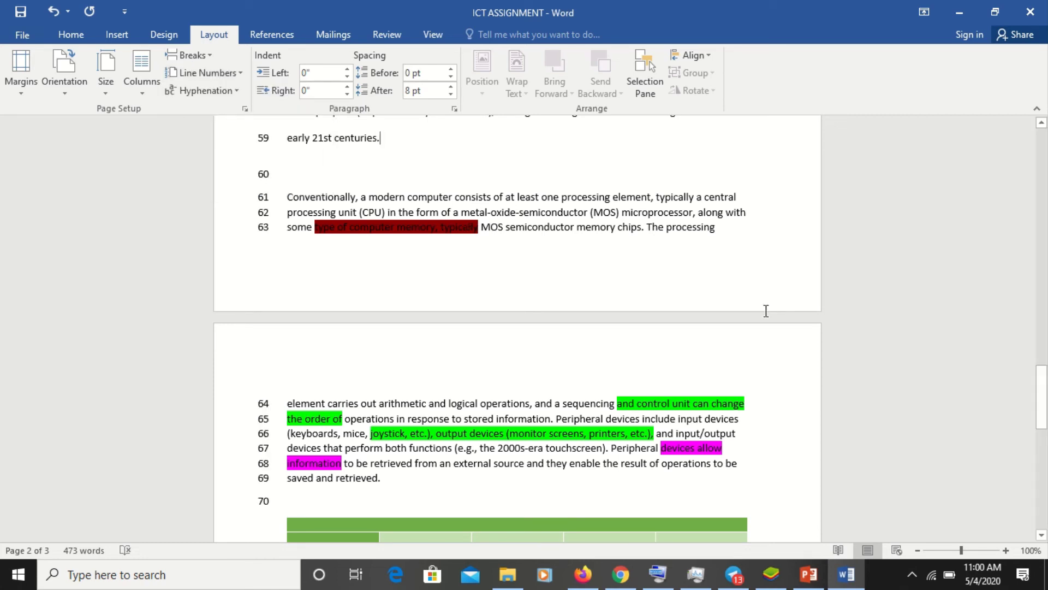
scroll(692, 382, "down", 6)
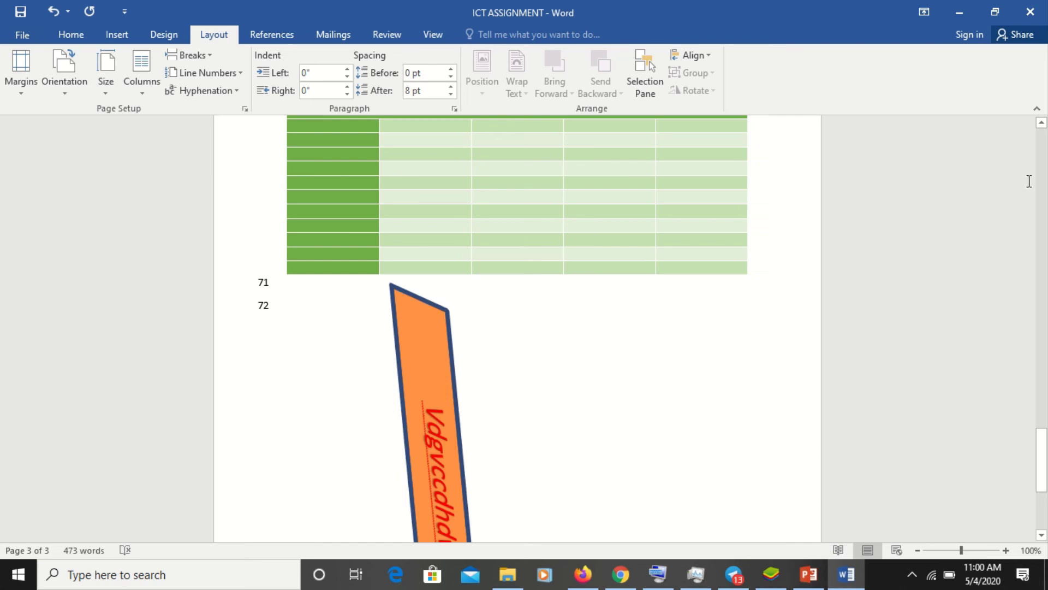
scroll(1045, 203, "up", 7)
scroll(1045, 203, "up", 15)
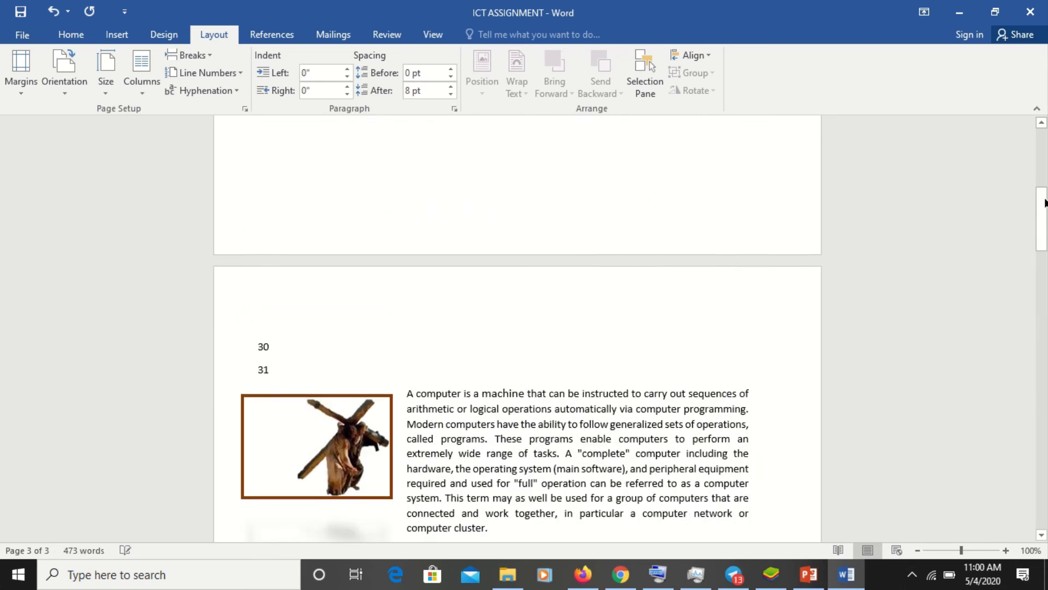
scroll(1044, 179, "up", 5)
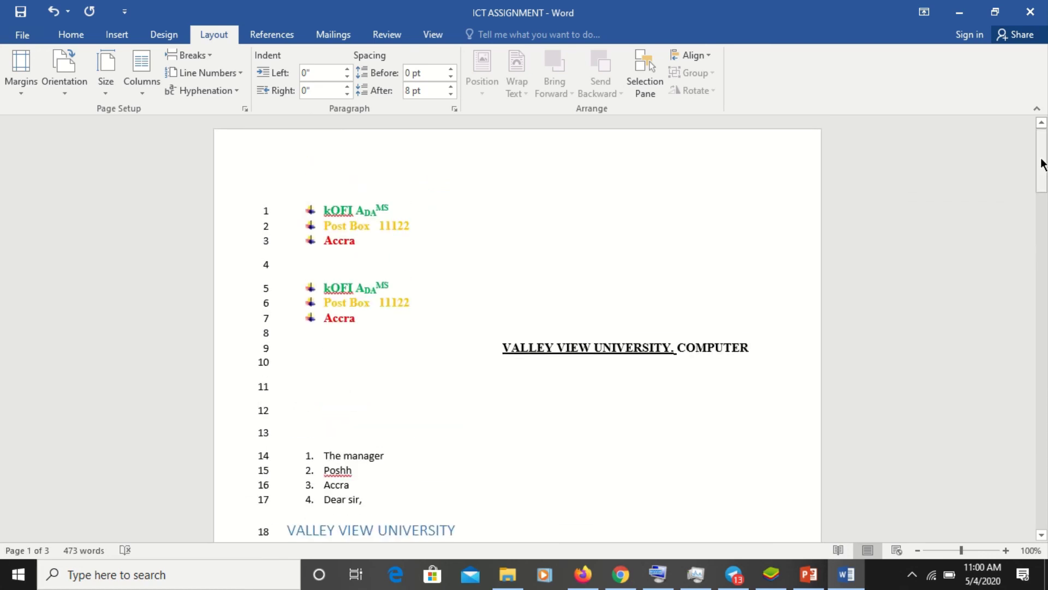
scroll(1043, 234, "down", 10)
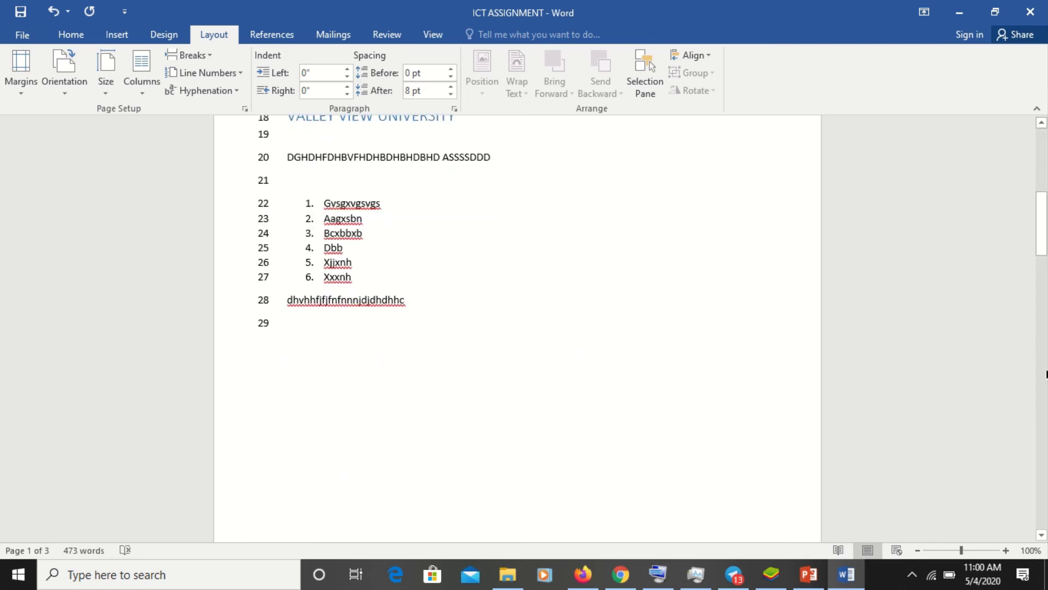
scroll(1045, 375, "down", 10)
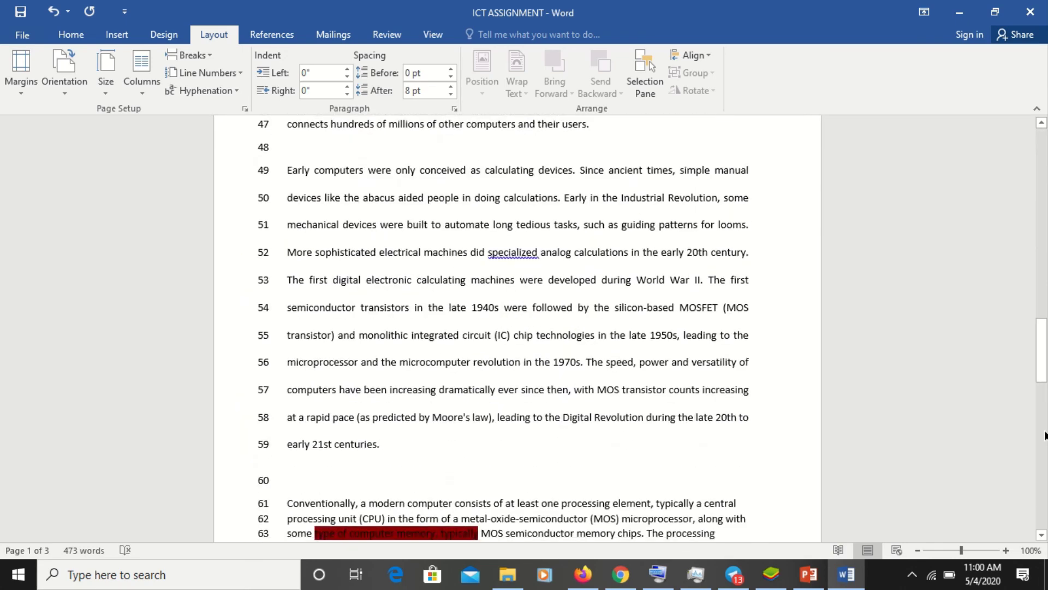
left_click(1045, 463)
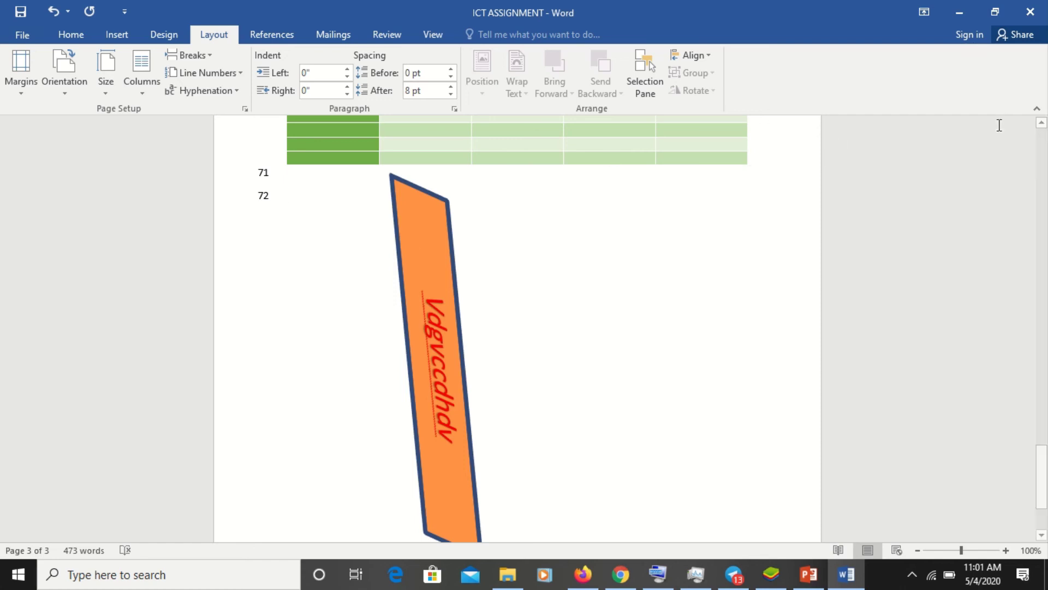
- Close the ICT ASSIGNMENT window to bring up the save-changes prompt
left_click(1030, 13)
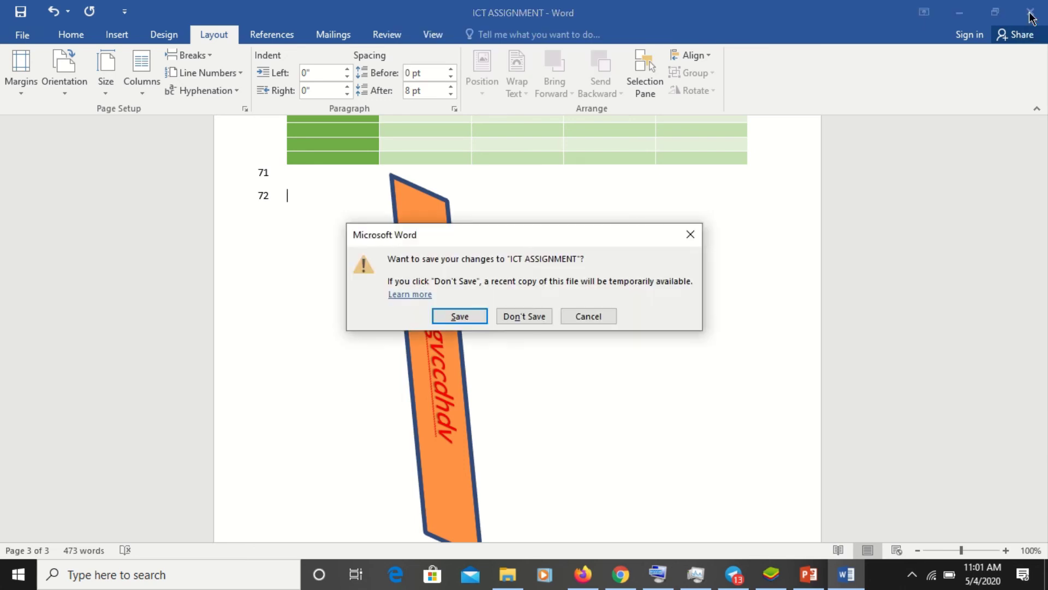
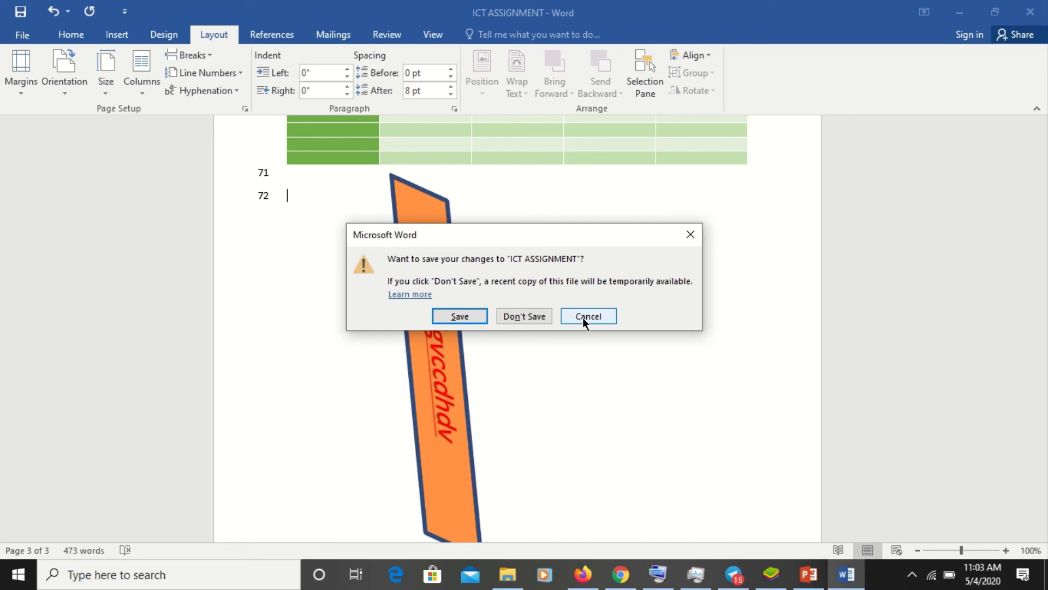
- Cancel the save-changes prompt so ICT ASSIGNMENT stays open unsaved
left_click(582, 317)
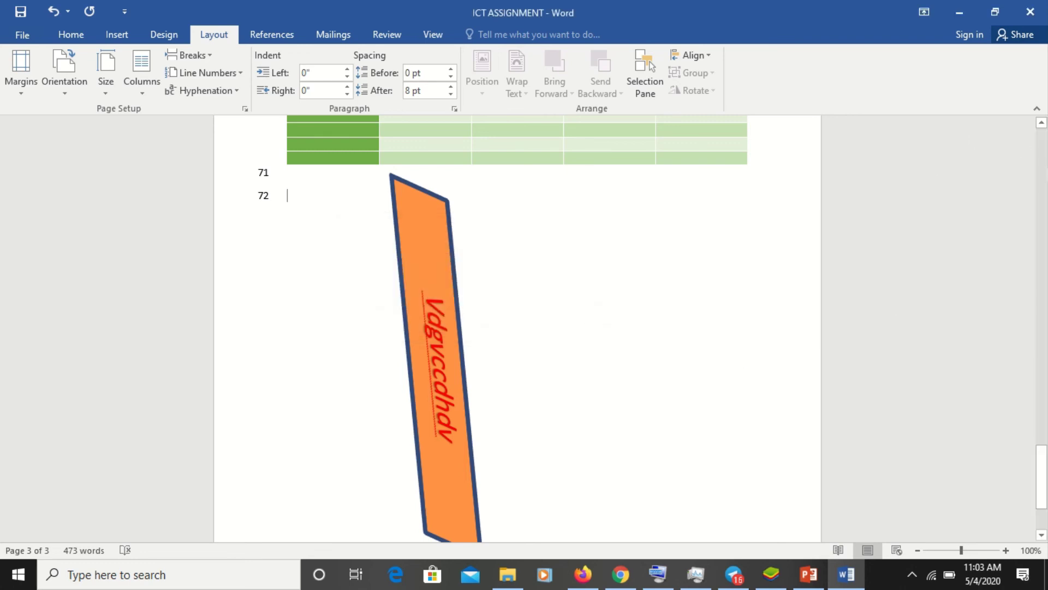
- Lay the ICT ASSIGNMENT text out in Two columns and scroll to review the result
left_click(1042, 182)
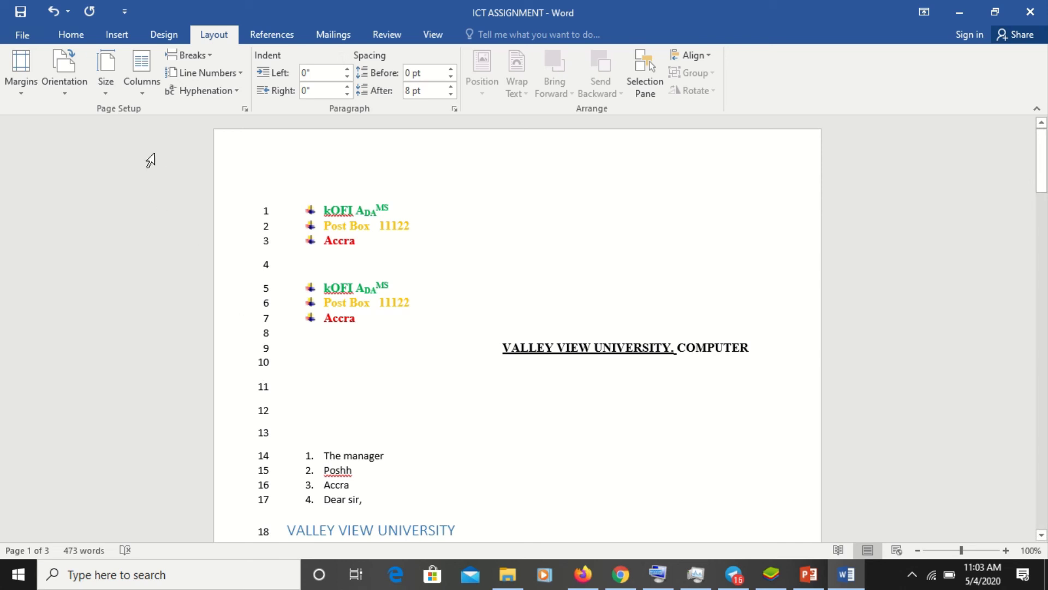
left_click(145, 96)
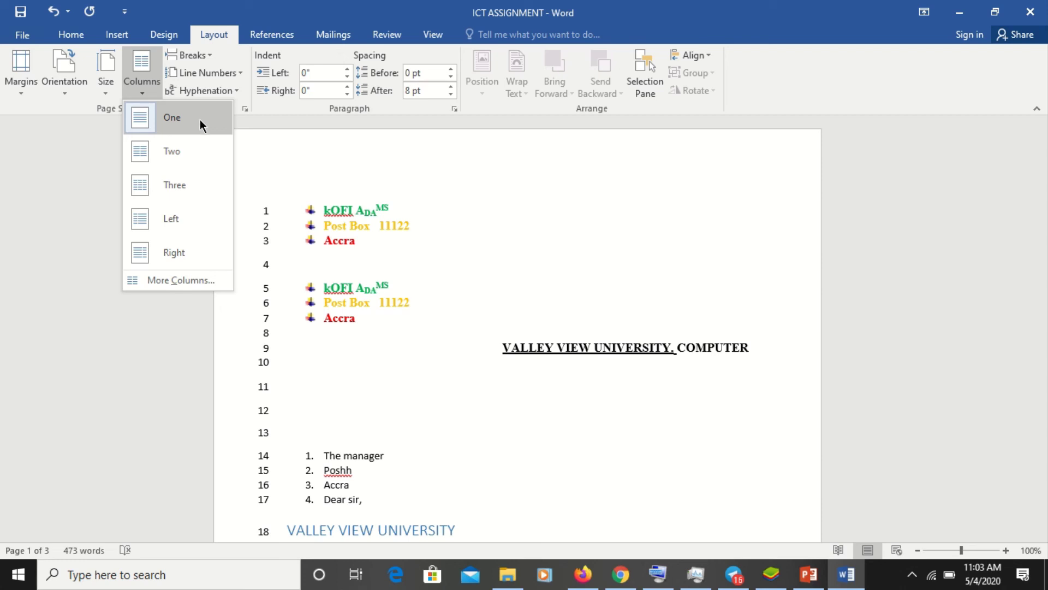
left_click(191, 152)
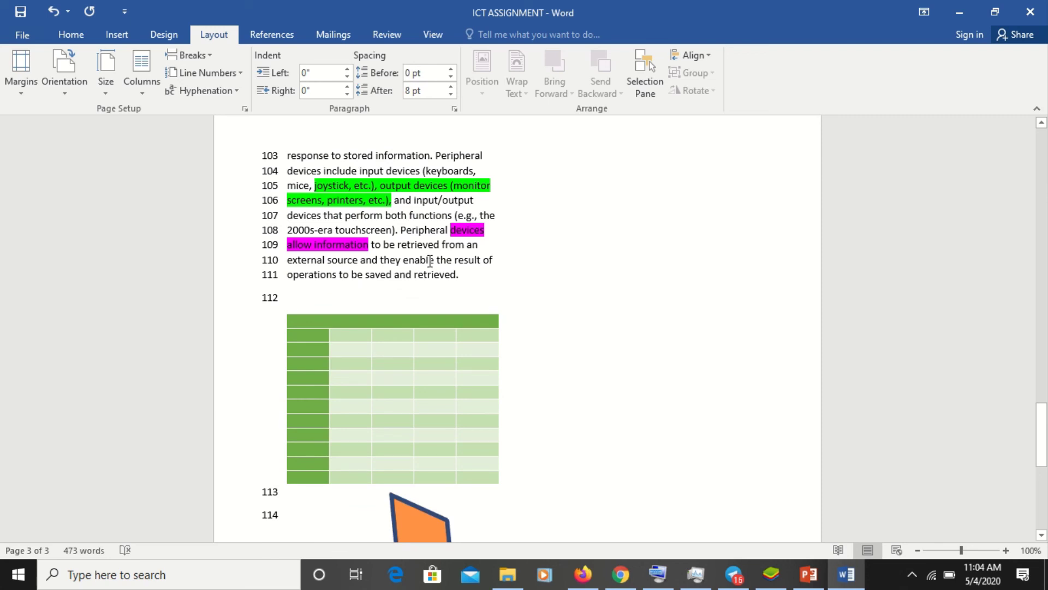
key("Up")
key("Up")
key("Up")
key("Up")
key("Up")
key("Up")
key("Up")
key("Up")
key("Up")
key("Up")
key("Up")
key("Up")
key("Up")
key("Up")
key("Up")
key("Up")
key("Up")
key("Up")
key("Up")
key("Up")
scroll(605, 244, "up", 15)
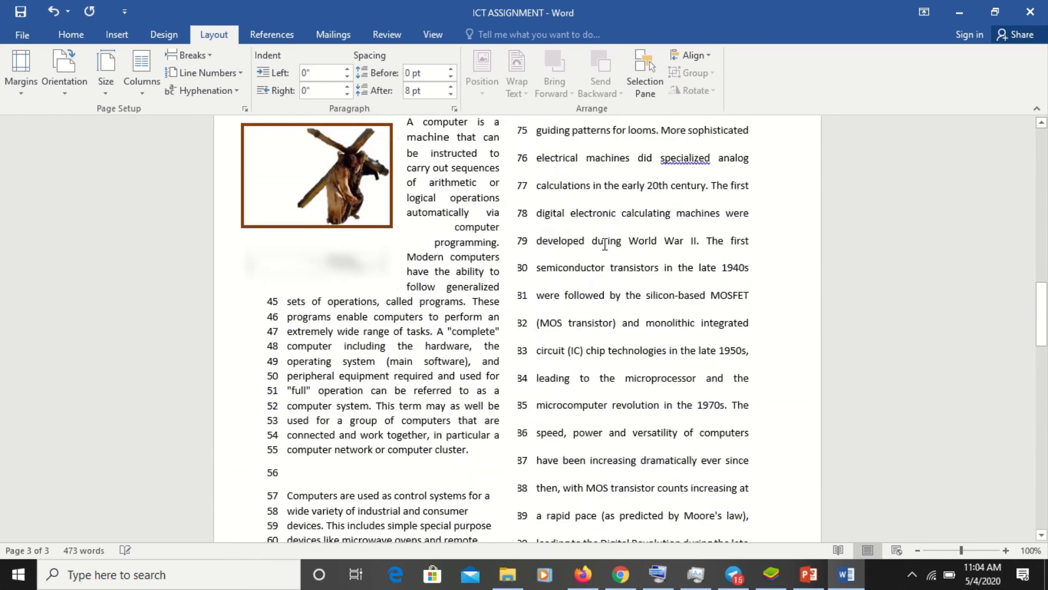
scroll(604, 244, "up", 8)
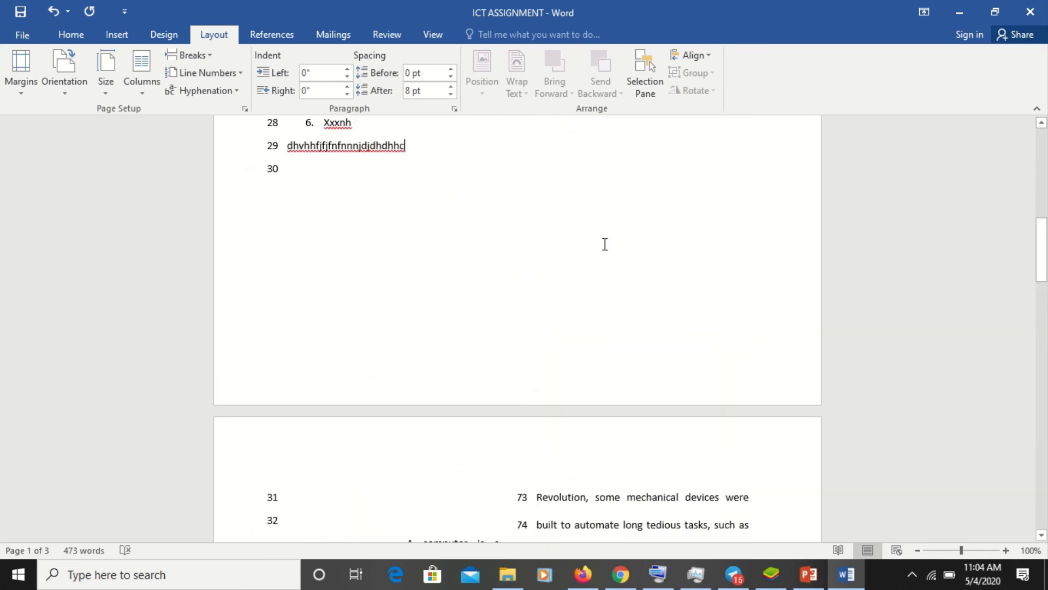
scroll(605, 244, "down", 5)
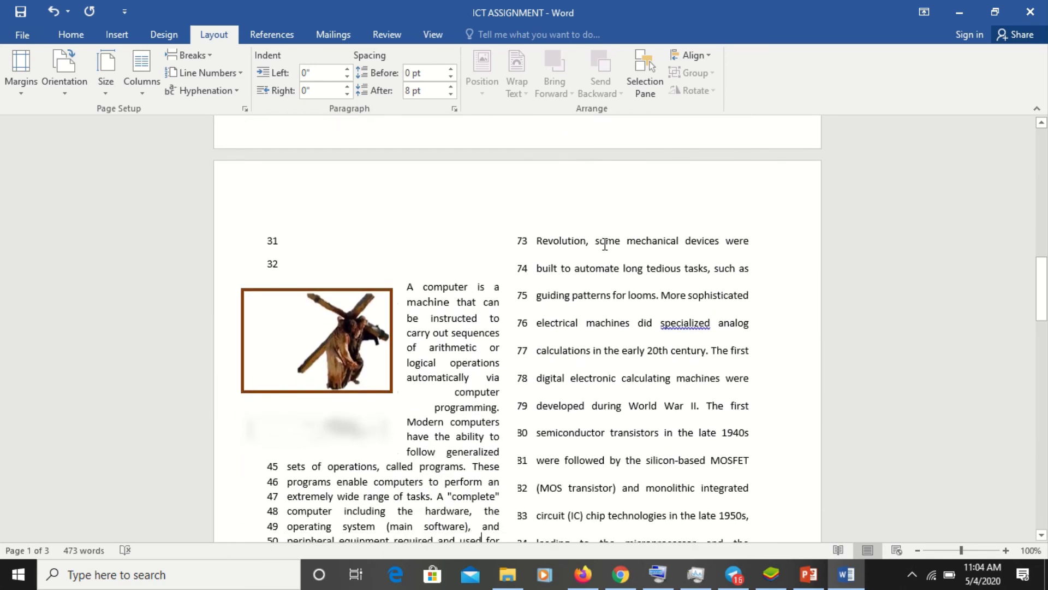
scroll(605, 244, "down", 1)
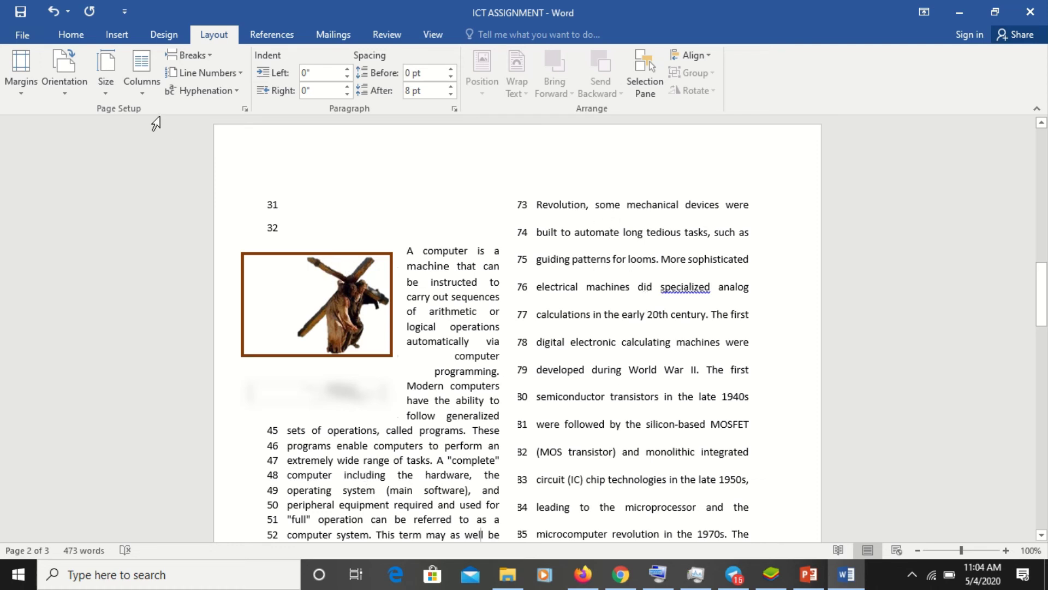
- Try the Three and Right column presets on the text
left_click(143, 94)
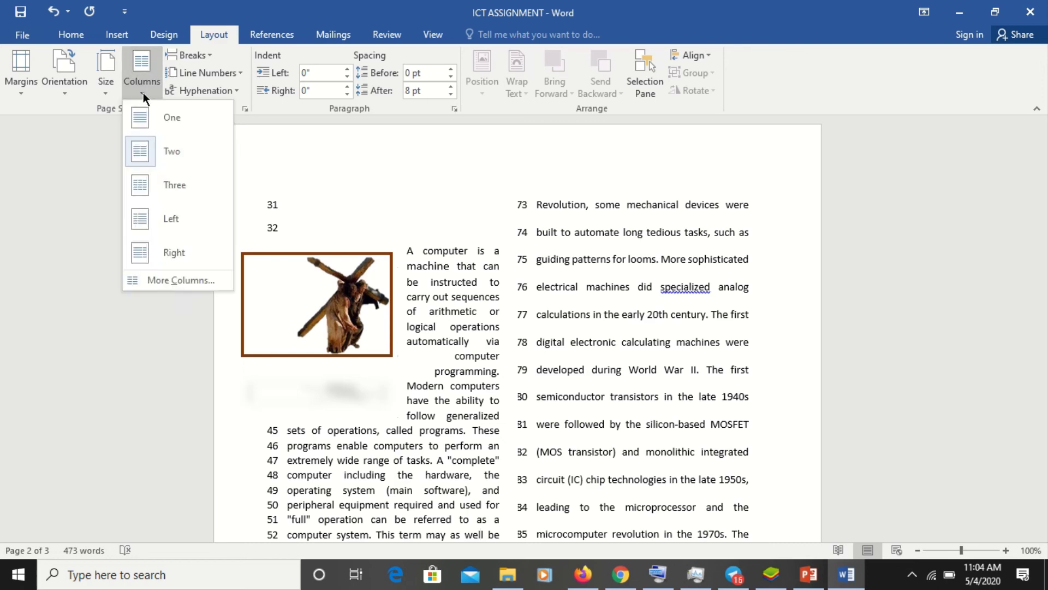
left_click(176, 185)
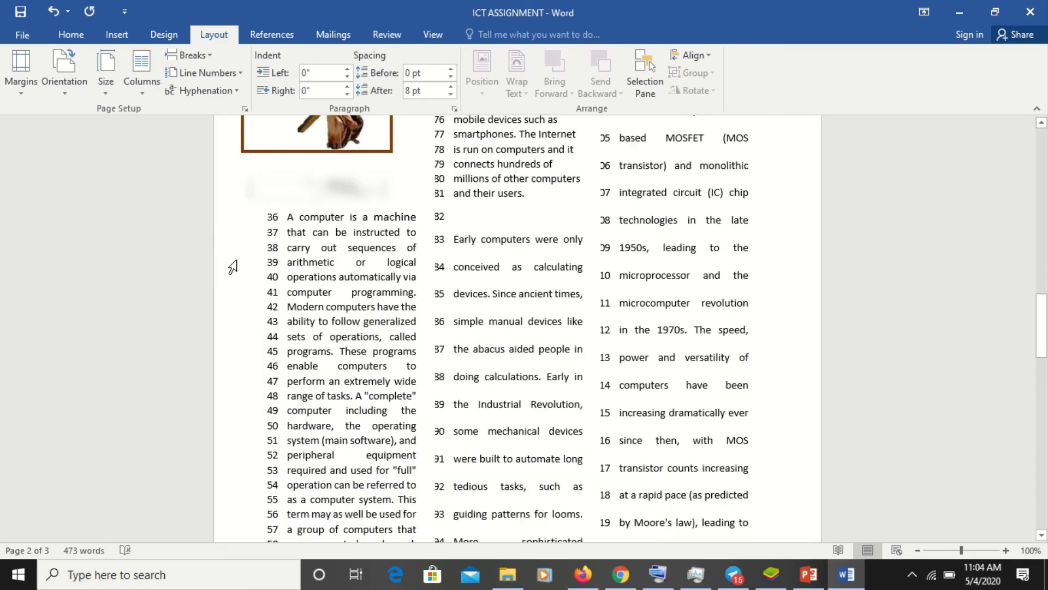
left_click(151, 92)
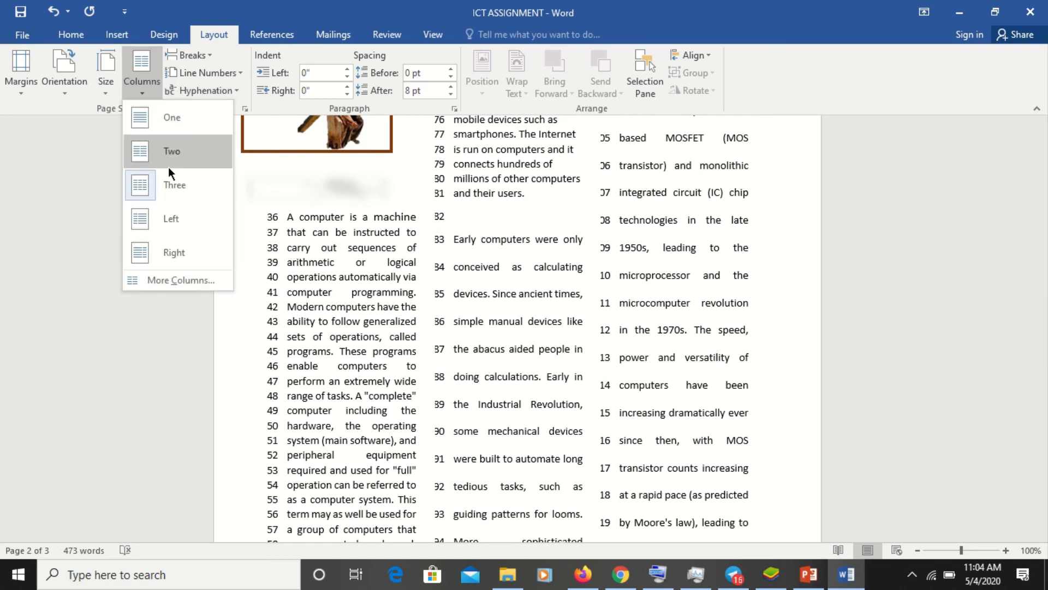
left_click(192, 251)
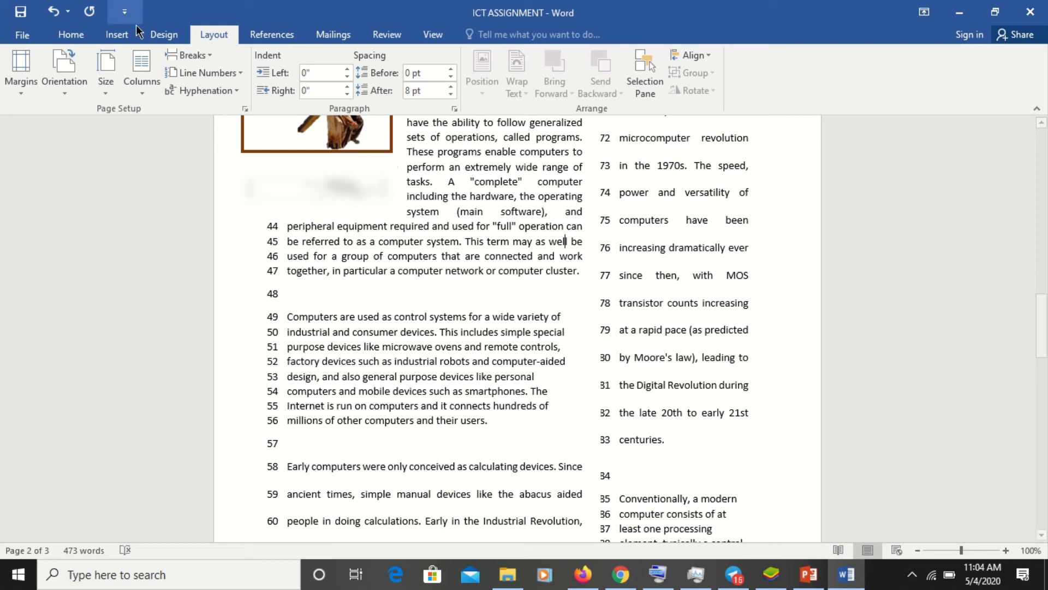
- Settle on the Left column layout and save the document with Ctrl+S
left_click(142, 90)
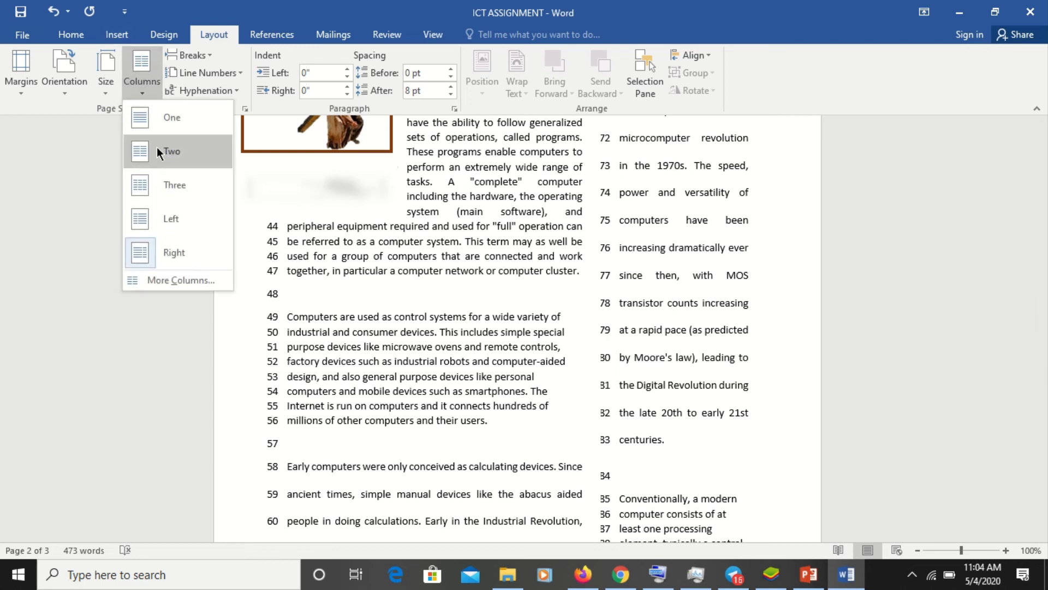
left_click(185, 225)
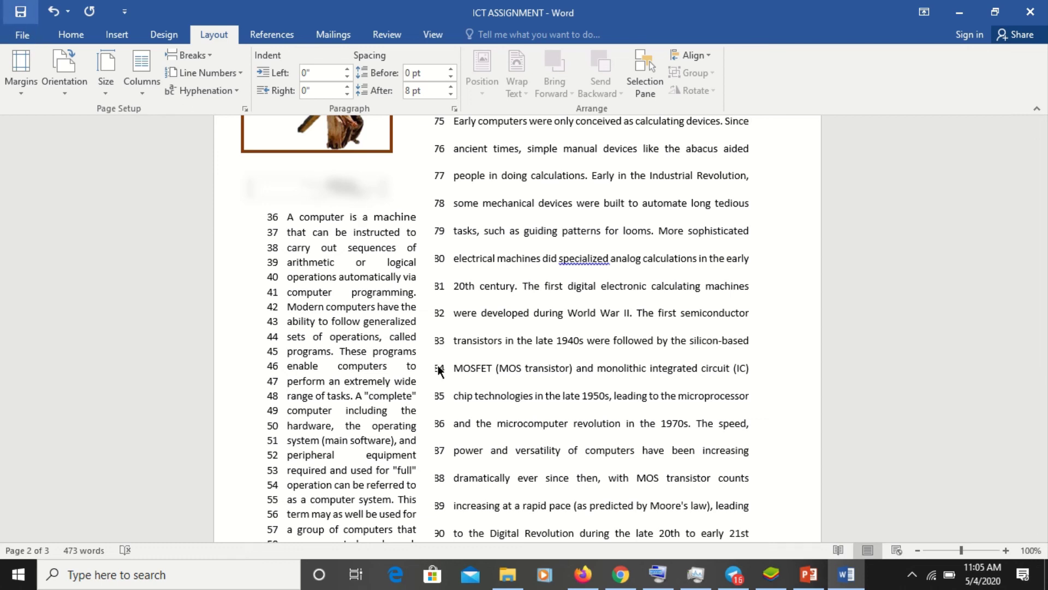
key("ctrl+s")
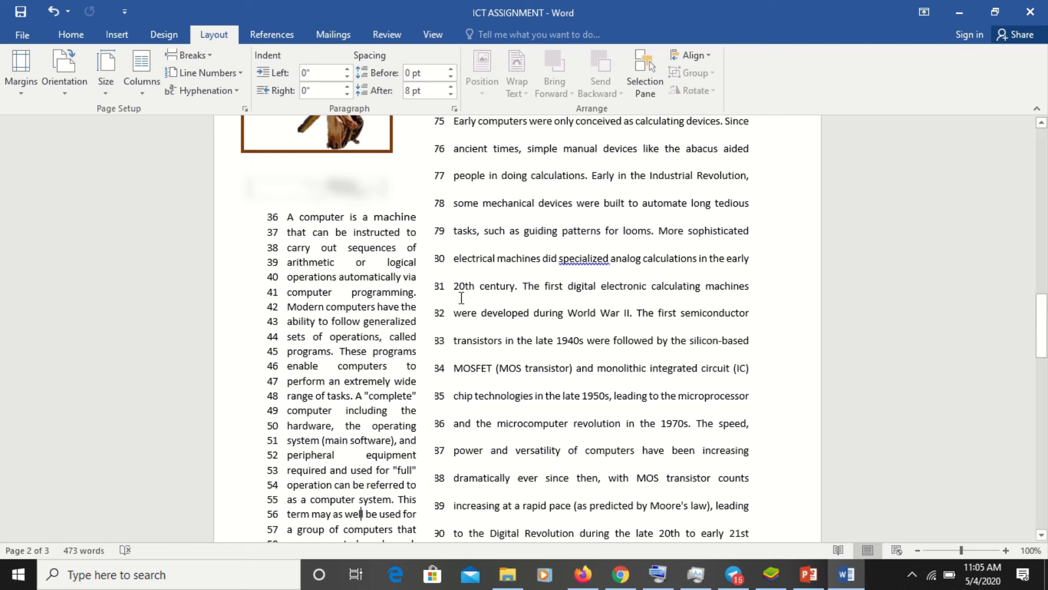
- Bring up the Print page and enlarge the preview to read the columns
left_click(23, 36)
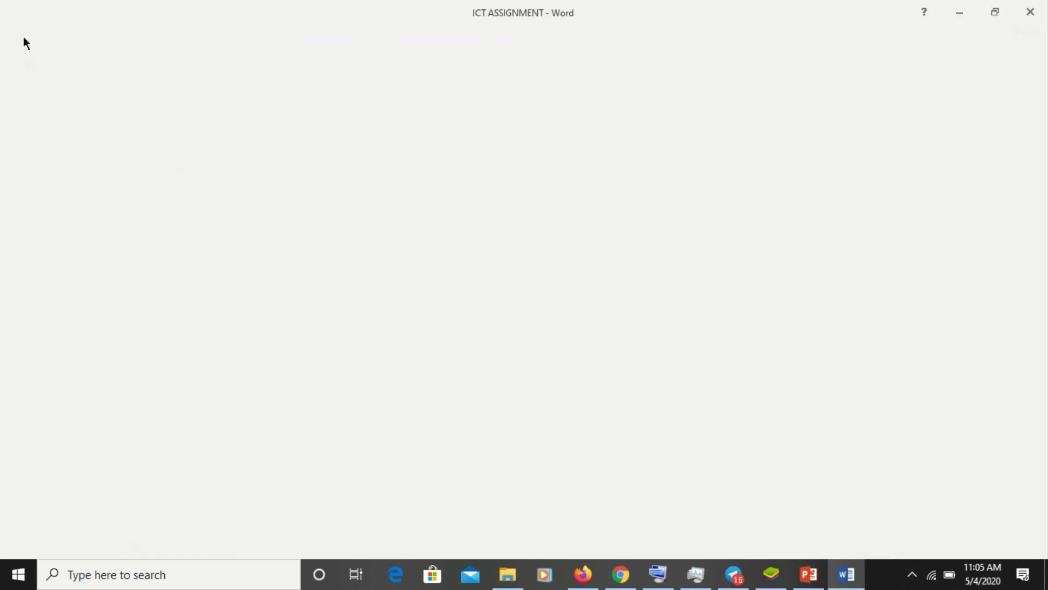
left_click(23, 36)
left_click(23, 36)
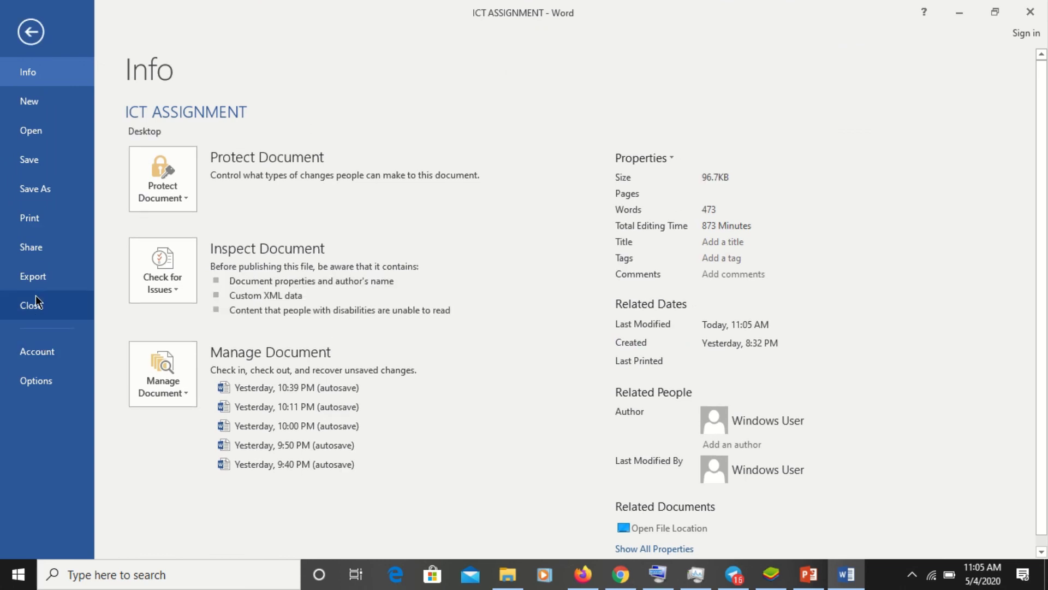
left_click(56, 223)
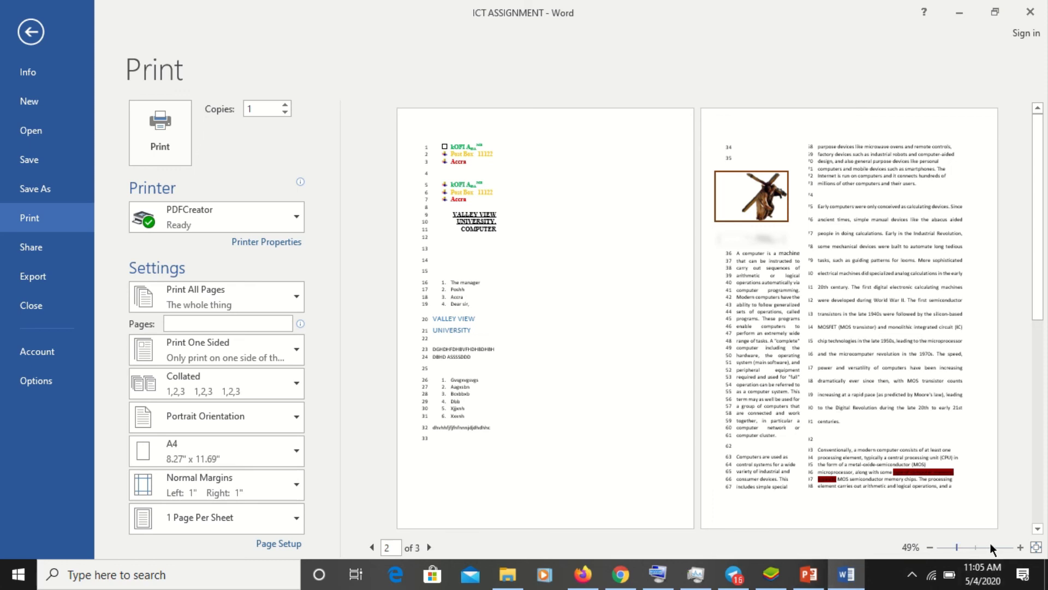
left_click(974, 548)
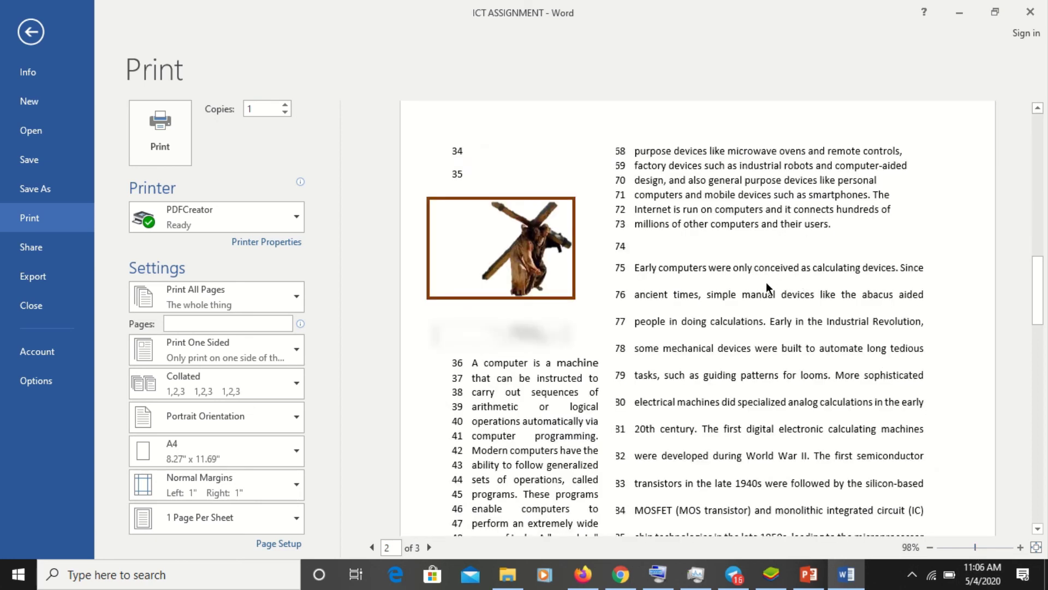
- Visit Export briefly, leave Backstage, and return to the Print page
key("Down")
key("Down")
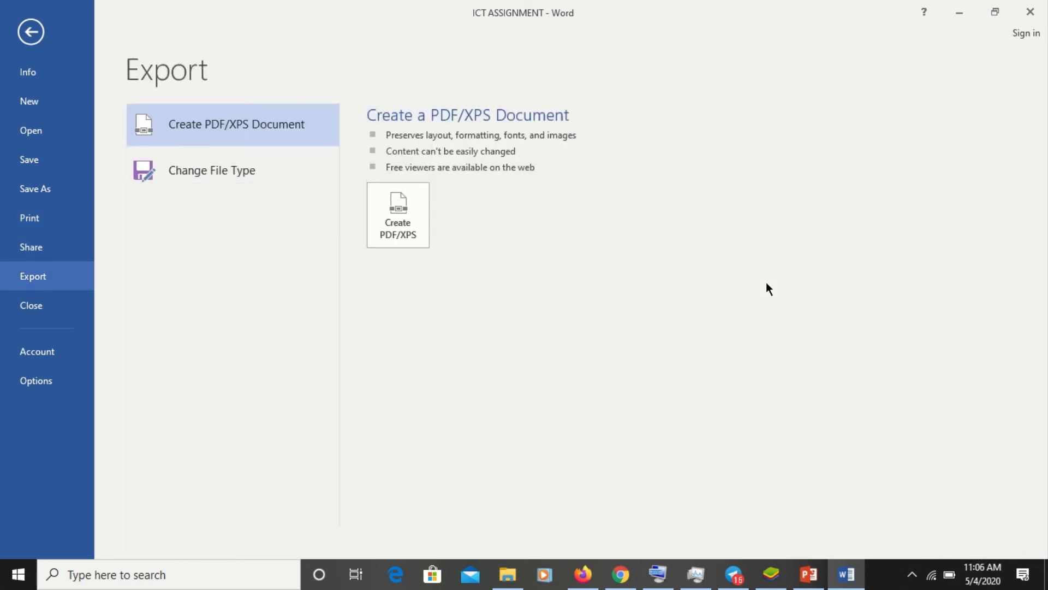
left_click(26, 32)
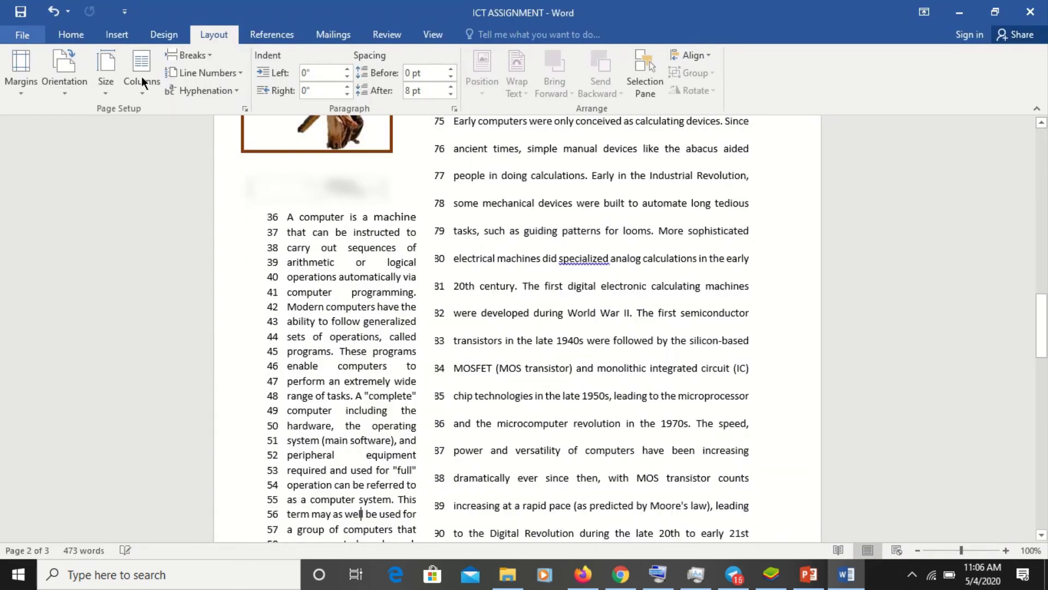
left_click(23, 36)
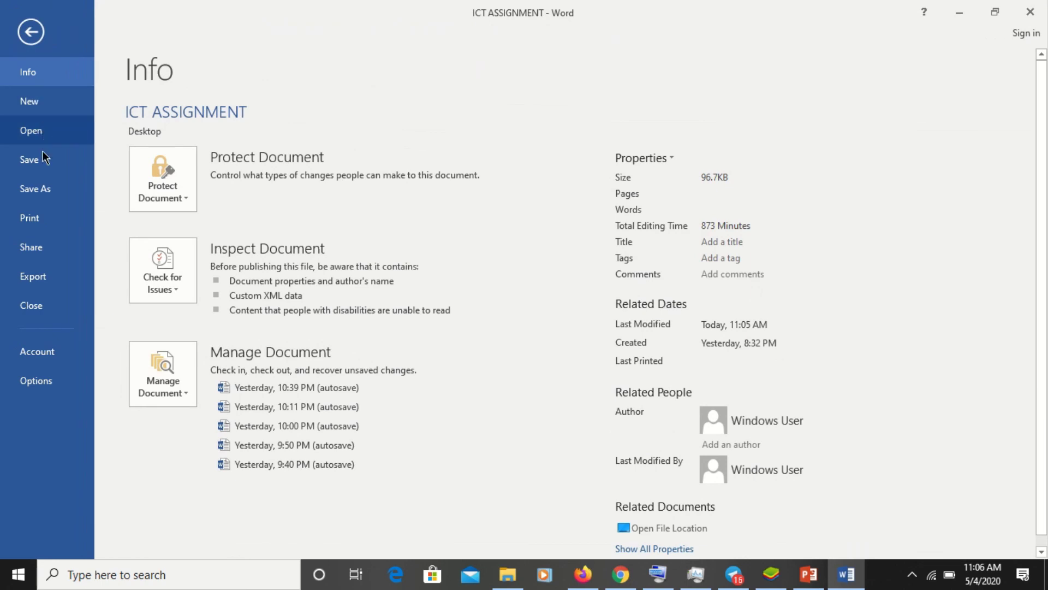
left_click(59, 222)
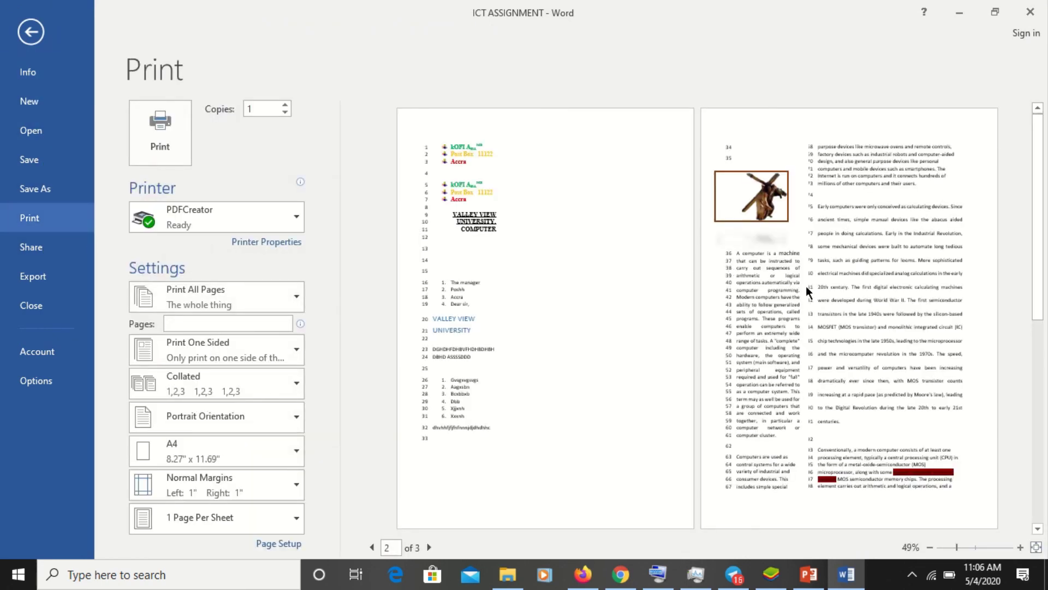
- Zoom the print preview to about 95% and move from page 2 to page 3
left_click(974, 548)
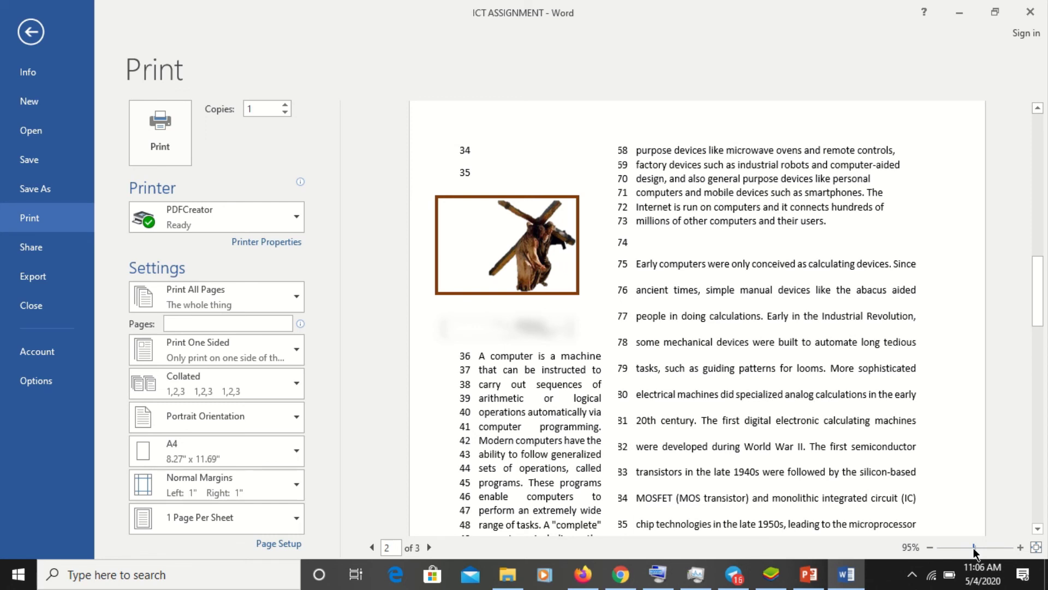
left_click(1037, 529)
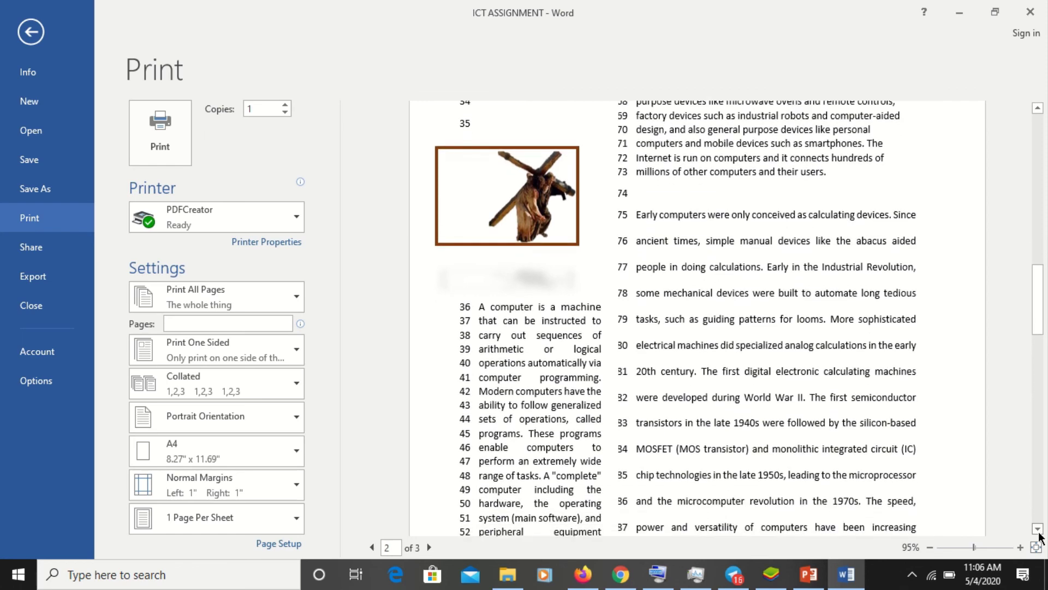
scroll(1040, 533, "down", 5)
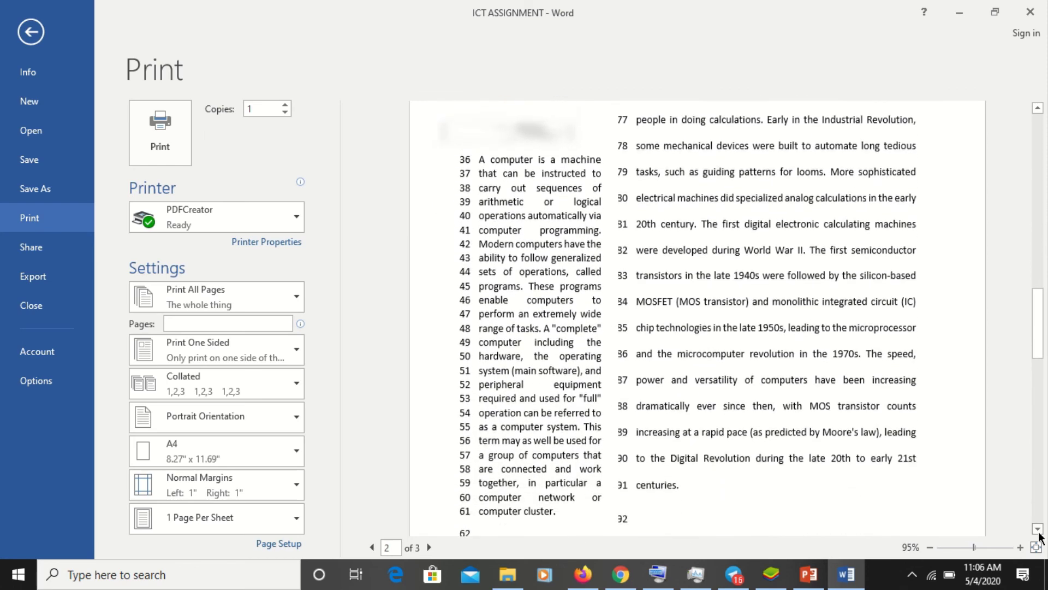
scroll(1040, 534, "down", 5)
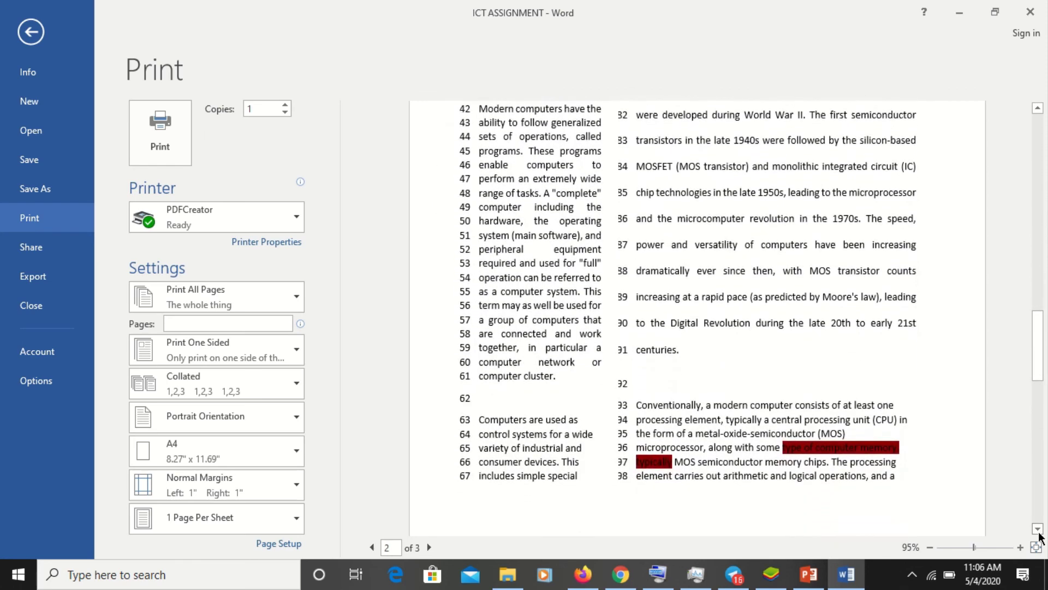
scroll(1040, 534, "down", 10)
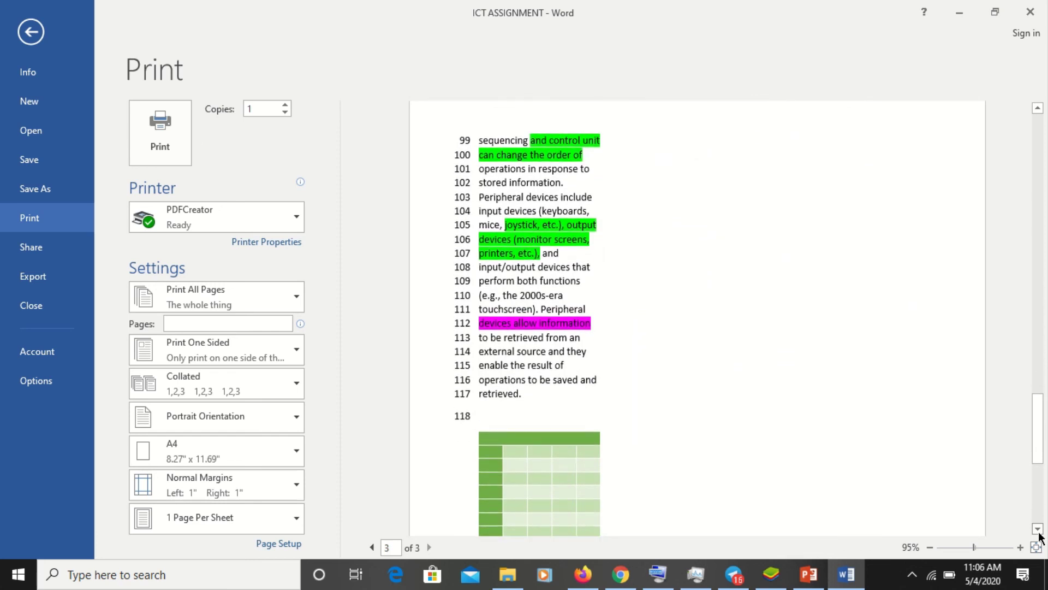
scroll(1040, 536, "down", 3)
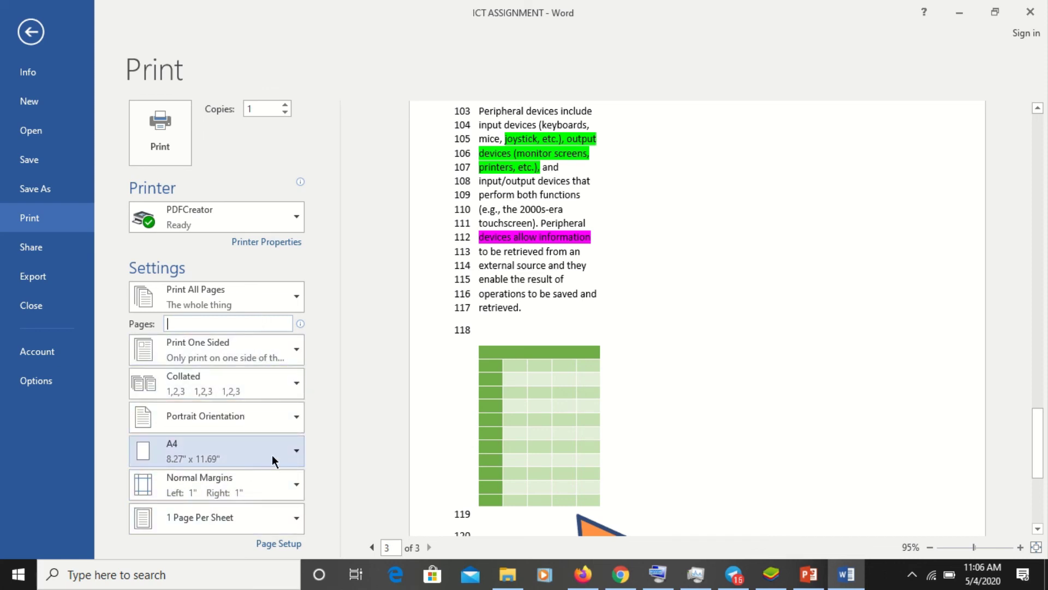
- Keep A4 paper size and bring the orange shape at the bottom of page 3 into the preview
left_click(236, 451)
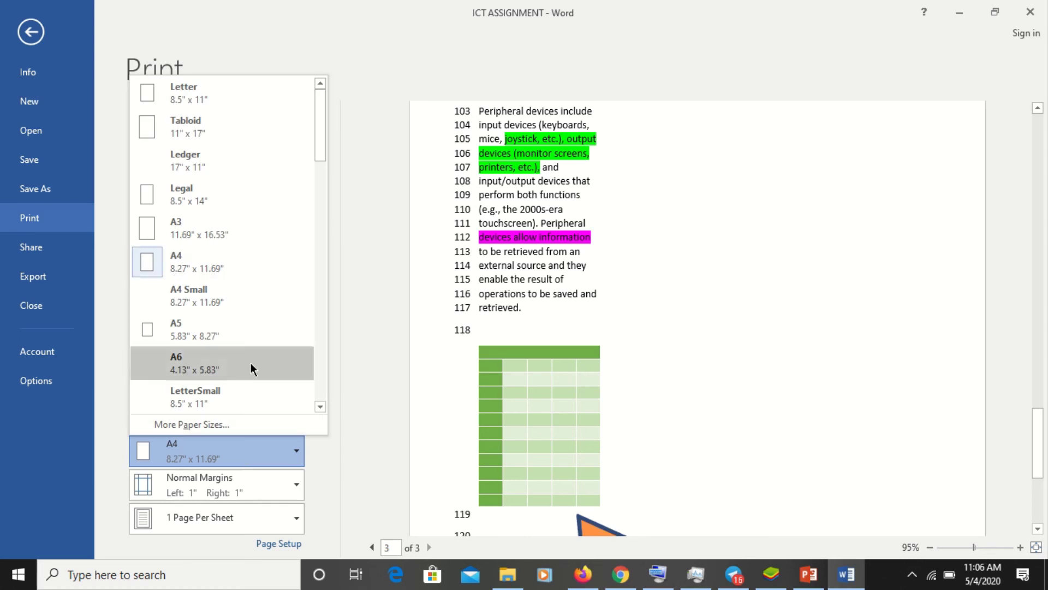
left_click(215, 256)
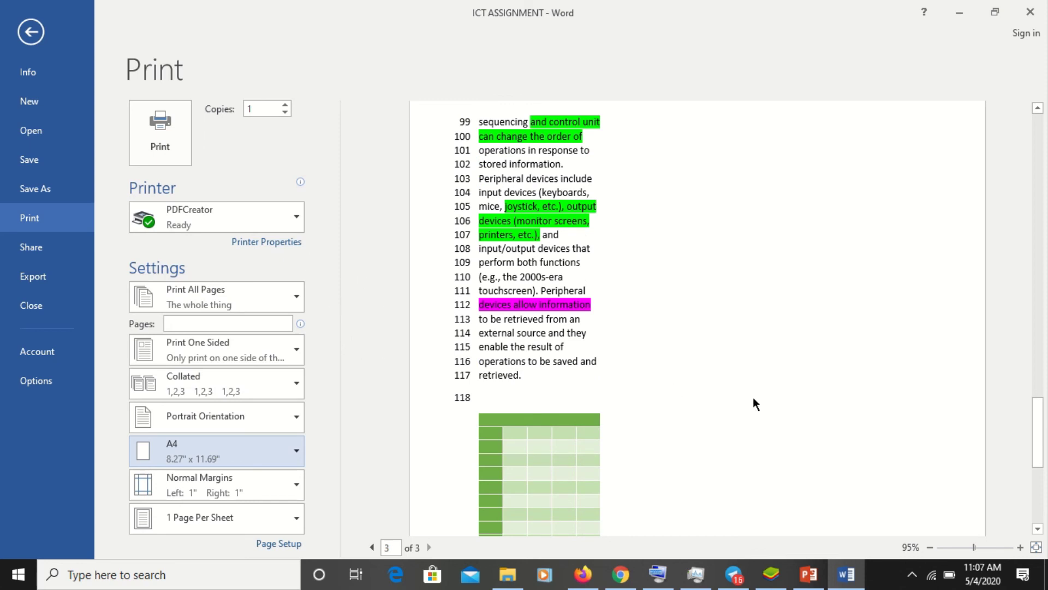
left_click(1038, 528)
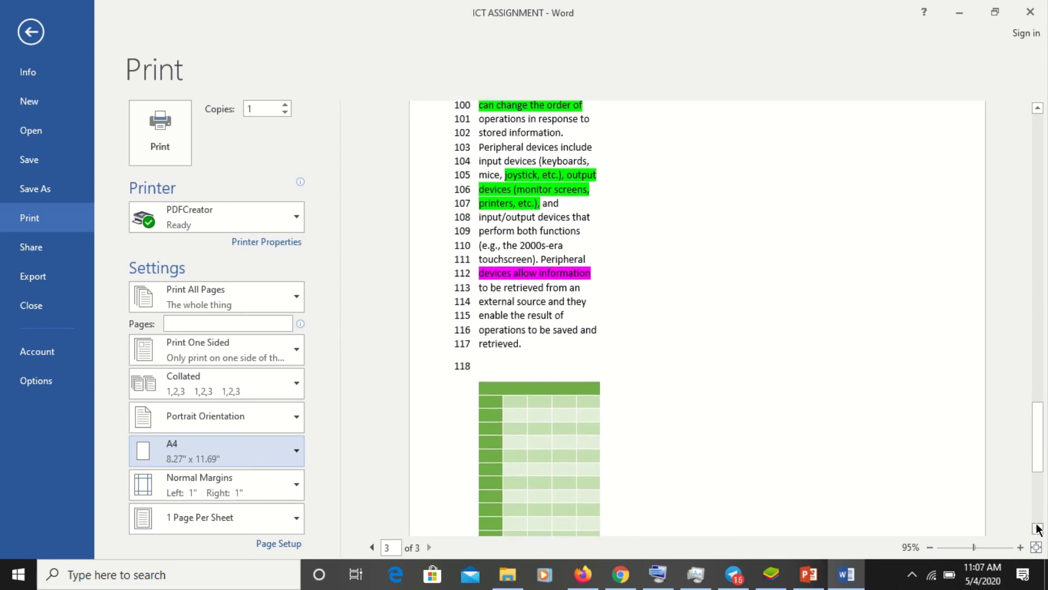
left_click_drag(1037, 528, 1037, 528)
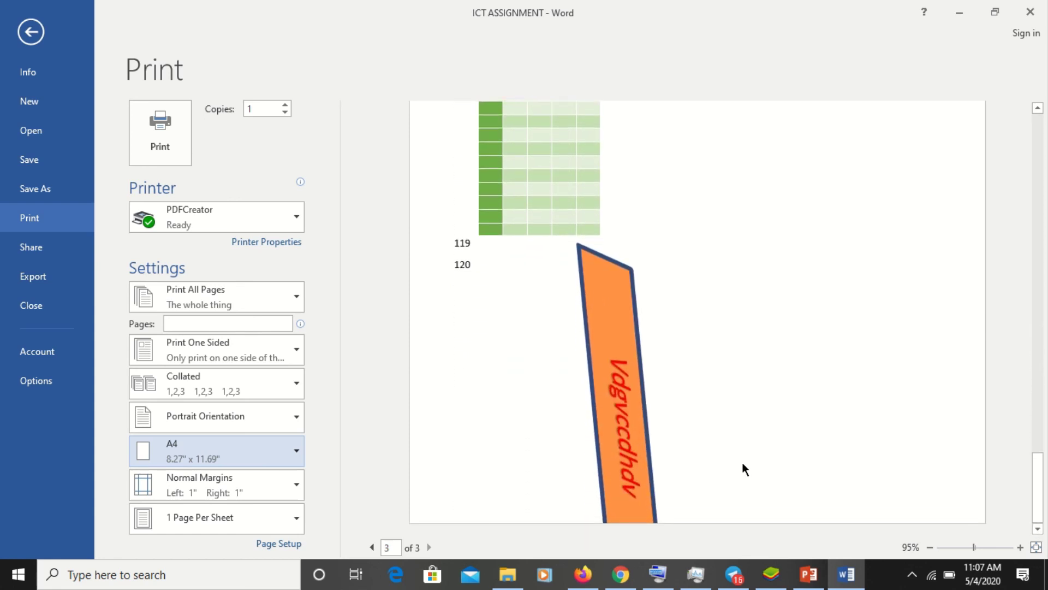
- Enter 1,10,25,100 as the custom pages to print
left_click(191, 318)
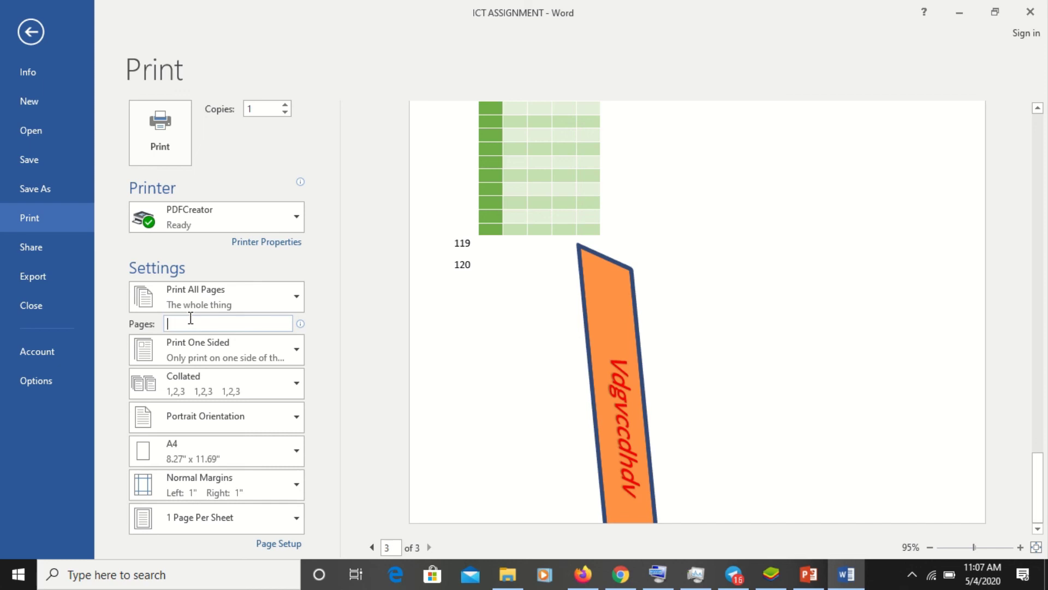
type("1")
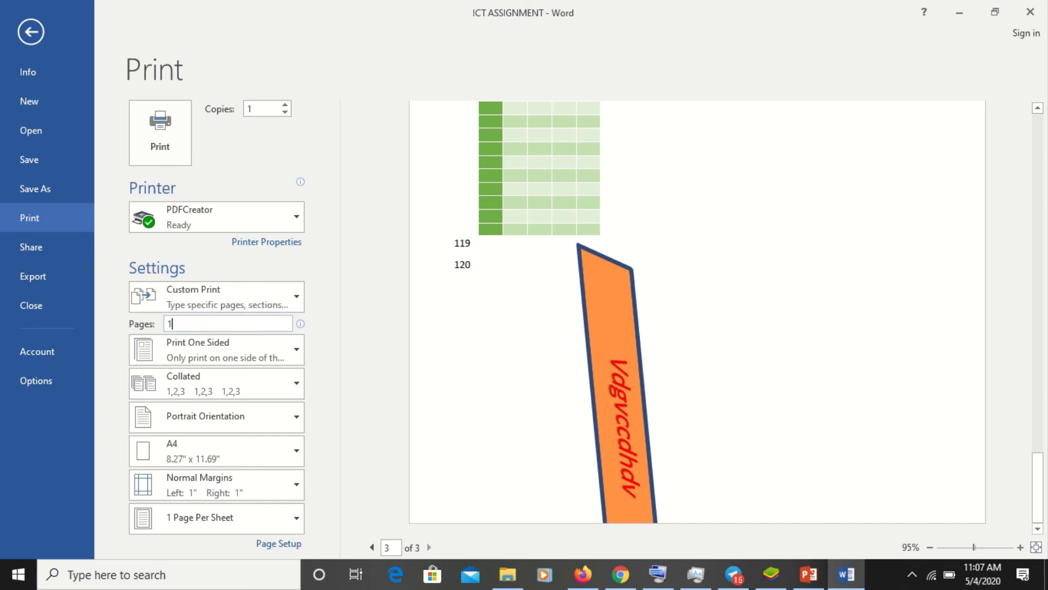
type(",2")
type(",3")
key("BackSpace")
key("BackSpace")
key("BackSpace")
type("10")
type(",25,")
type("1100")
key("BackSpace")
key("BackSpace")
key("BackSpace")
type("00")
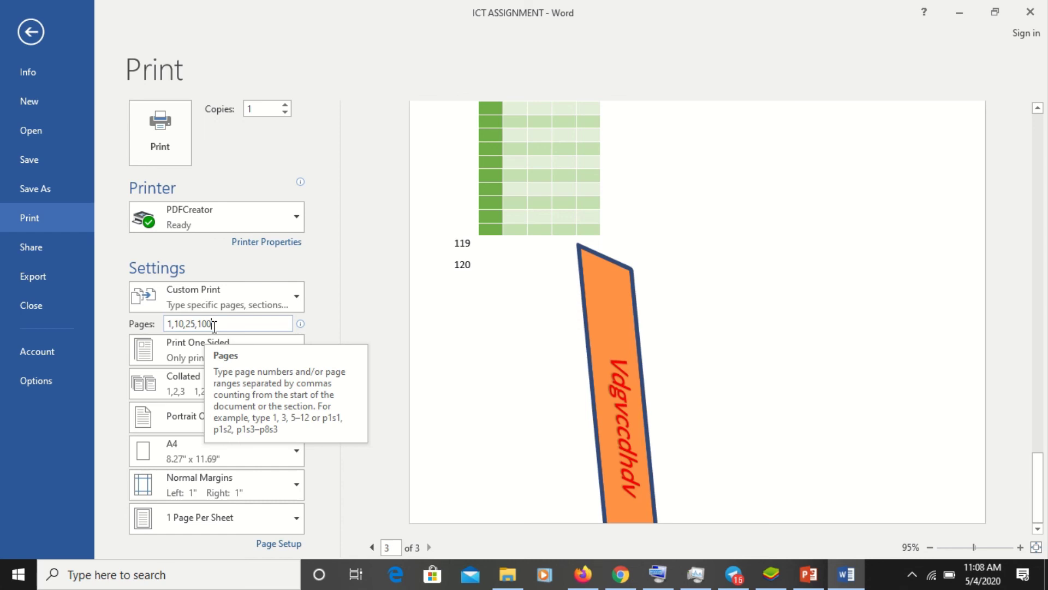
- Set the number of copies to 10
double_click(257, 108)
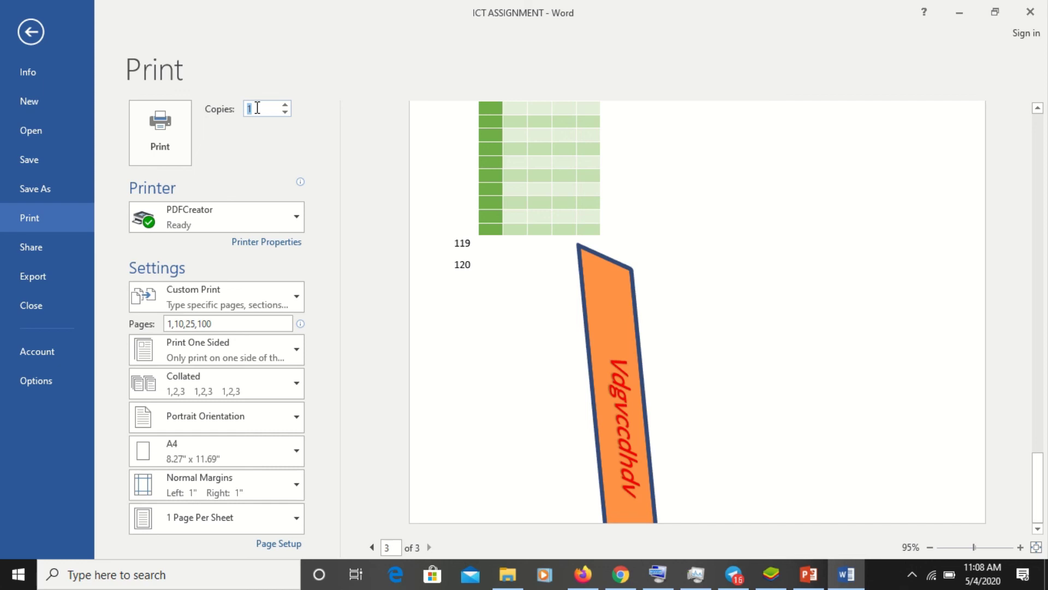
type("2")
left_click(285, 104)
left_click(285, 104)
left_click(285, 103)
left_click(285, 104)
left_click(285, 103)
left_click(285, 104)
- Print 10 copies of pages 1,10,25,100 and return to the Print page
left_click(175, 133)
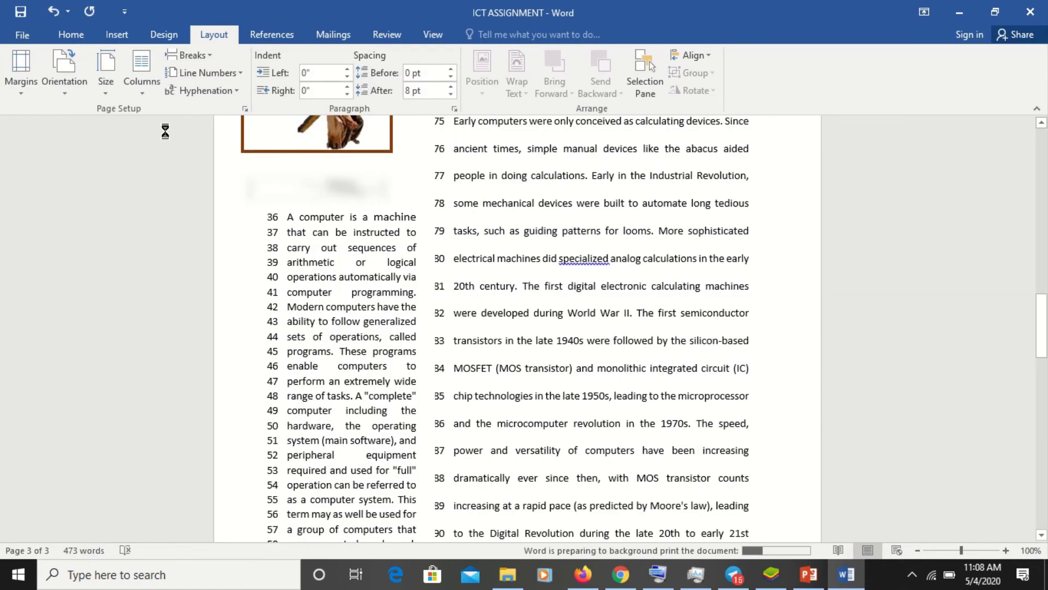
left_click(24, 37)
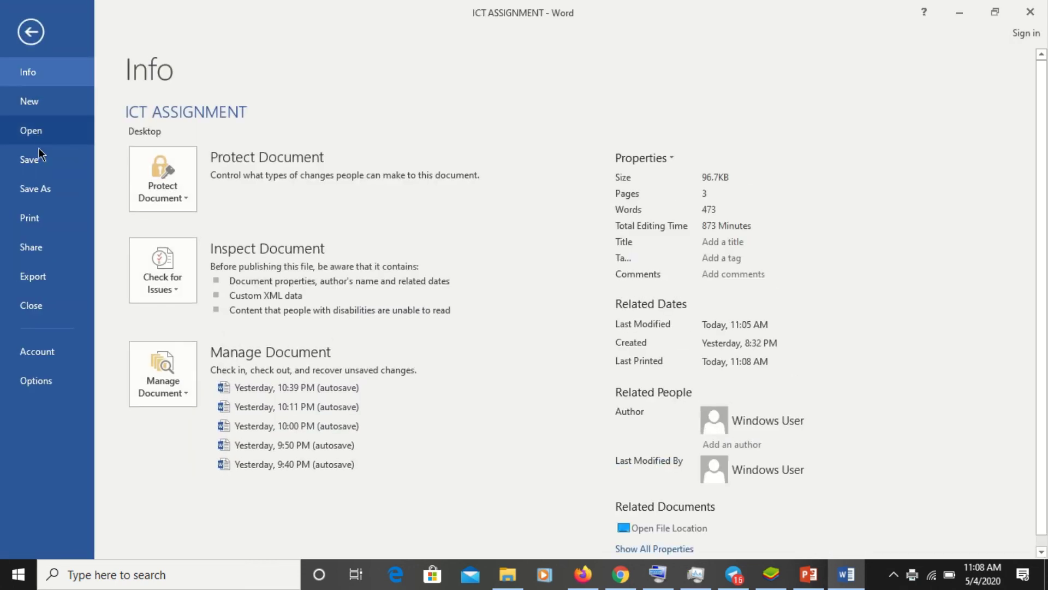
left_click(43, 223)
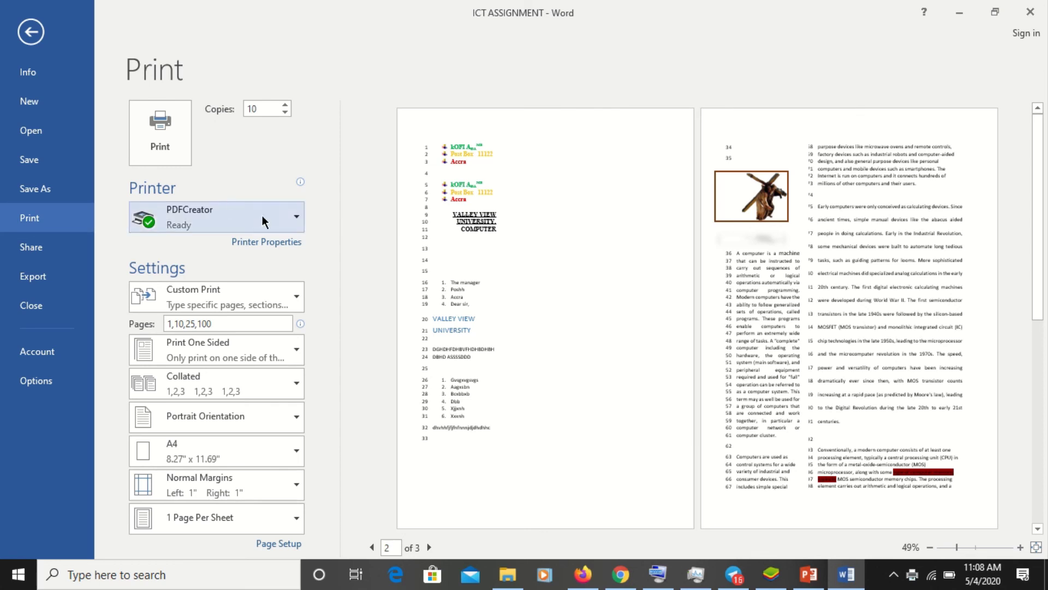
- Close the three PDFCreator save prompts without saving and return to Word's print settings
left_click(296, 218)
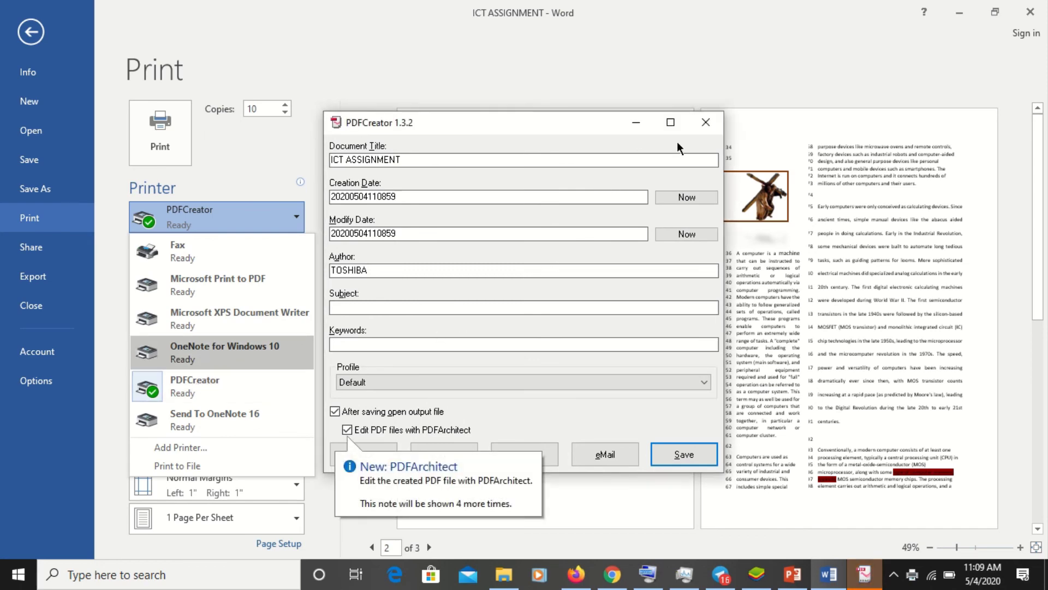
left_click(704, 120)
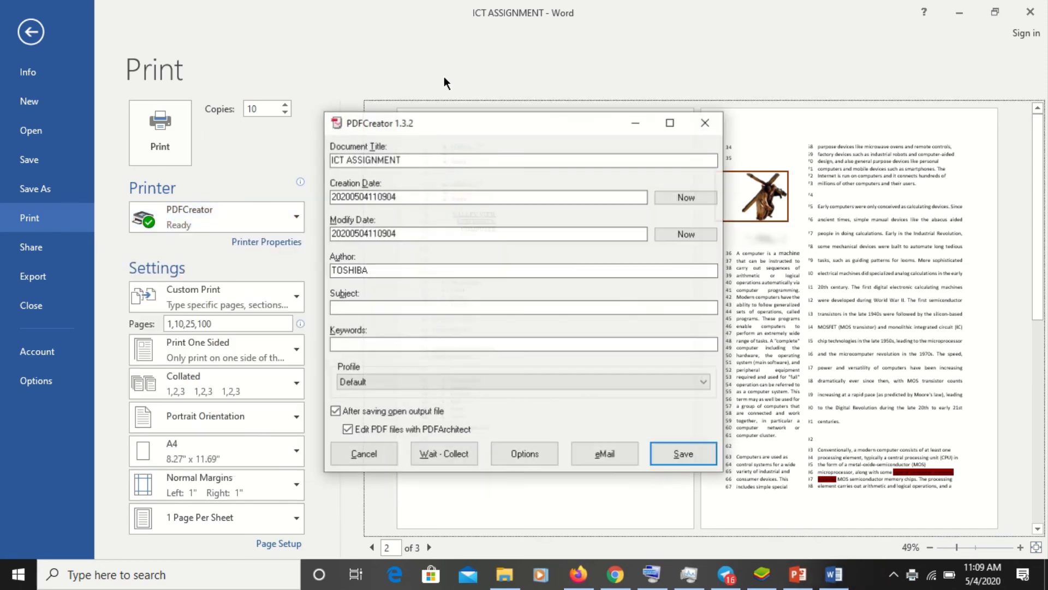
left_click(705, 126)
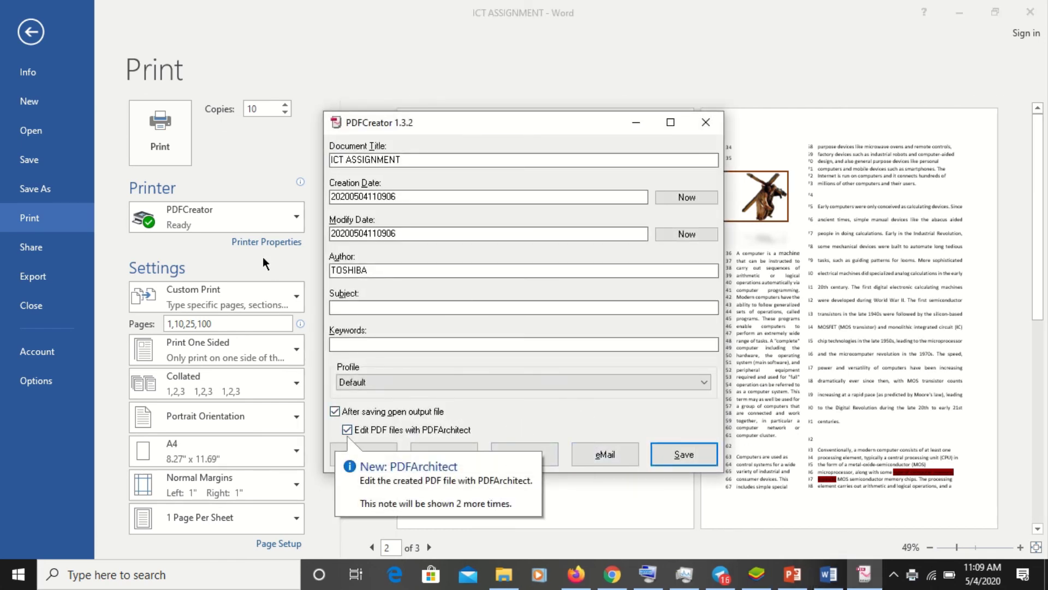
left_click(697, 134)
left_click(268, 255)
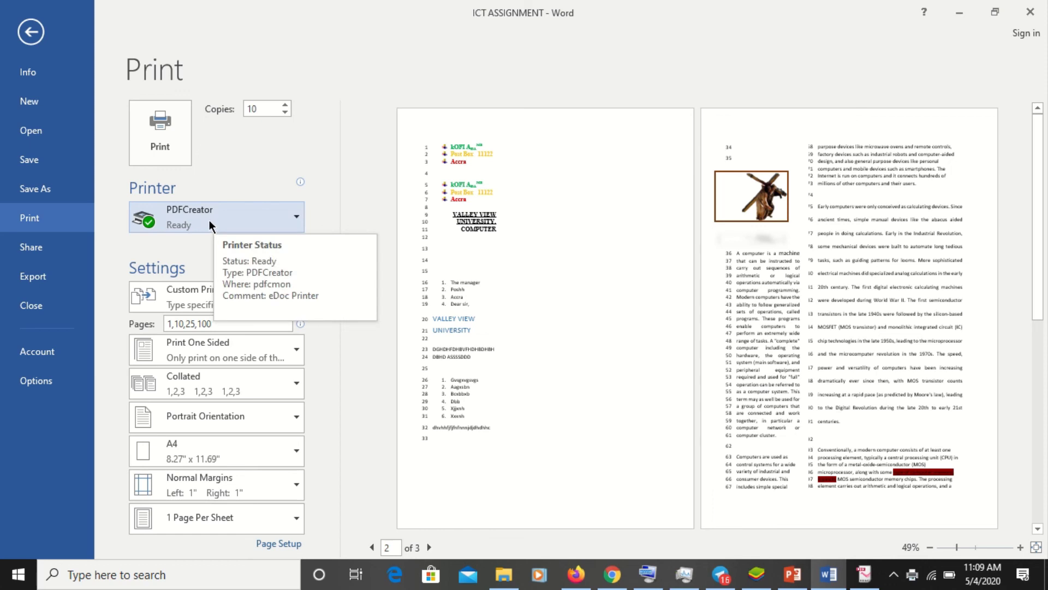
- Reselect PDFCreator from the printer list to bring up its ICT ASSIGNMENT window
left_click(255, 215)
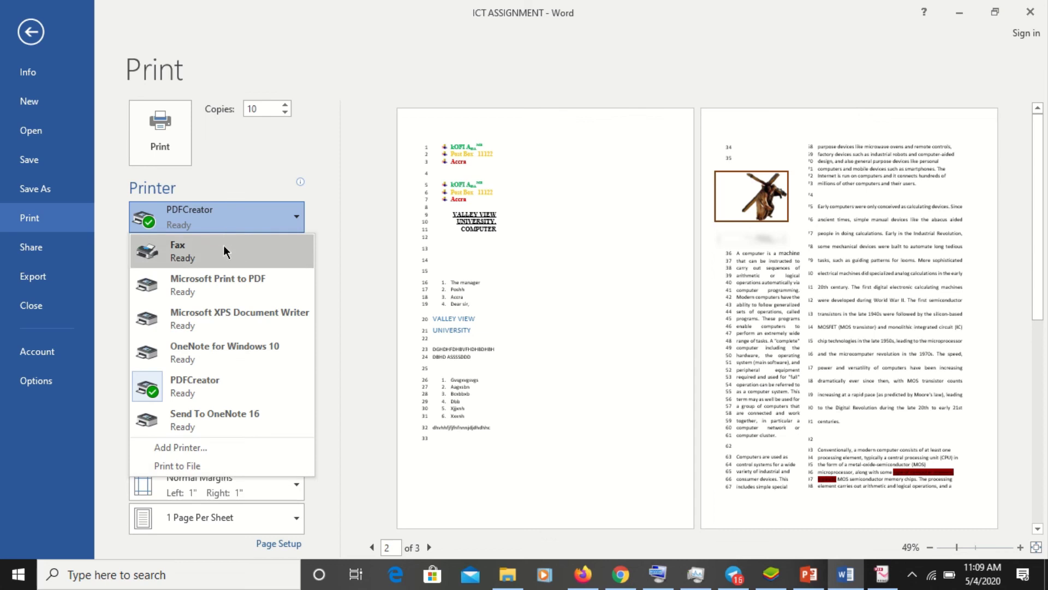
left_click(342, 147)
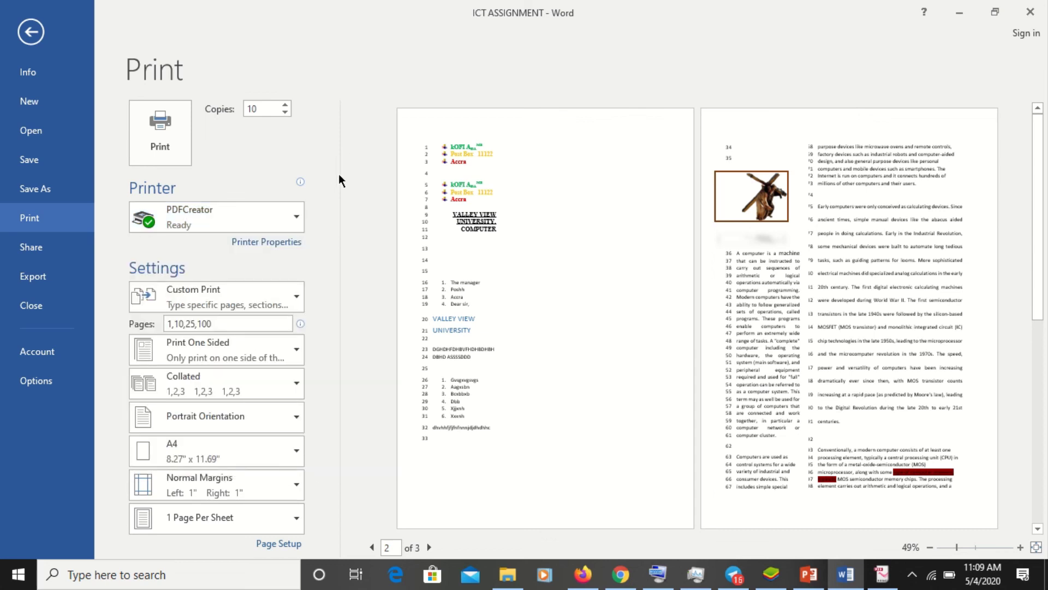
left_click(276, 220)
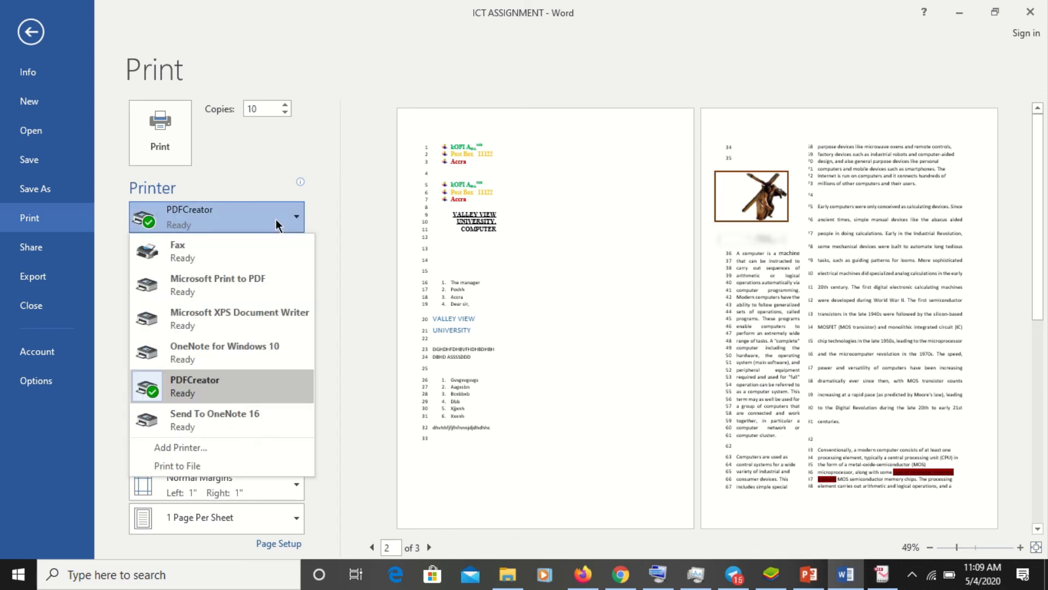
left_click(214, 389)
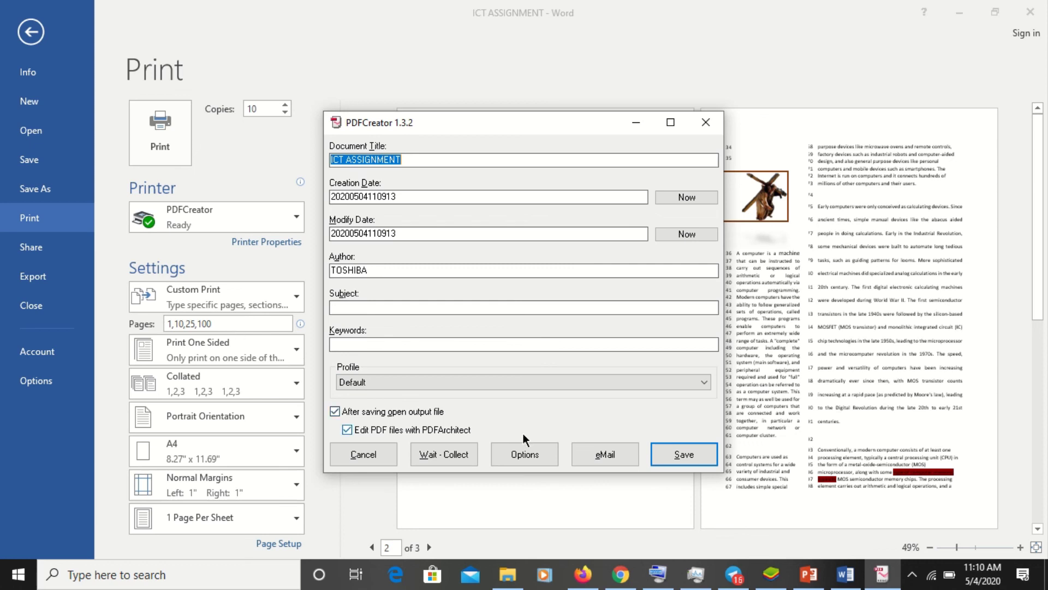
- Save the ICT ASSIGNMENT PDF from PDFCreator to the Desktop, skipping the Windows feature installation
left_click(689, 457)
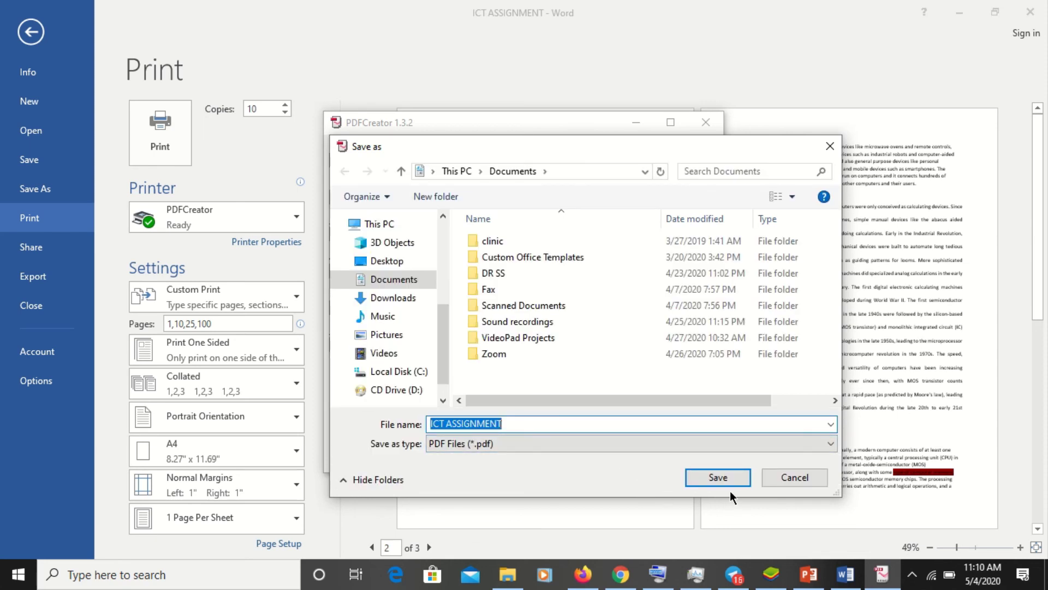
left_click(388, 261)
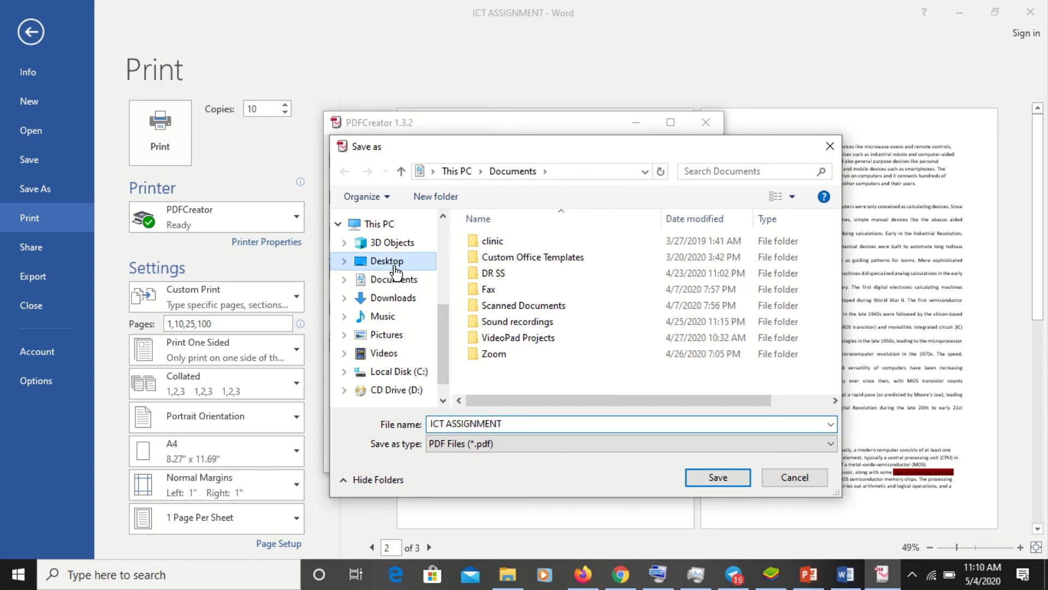
left_click(726, 476)
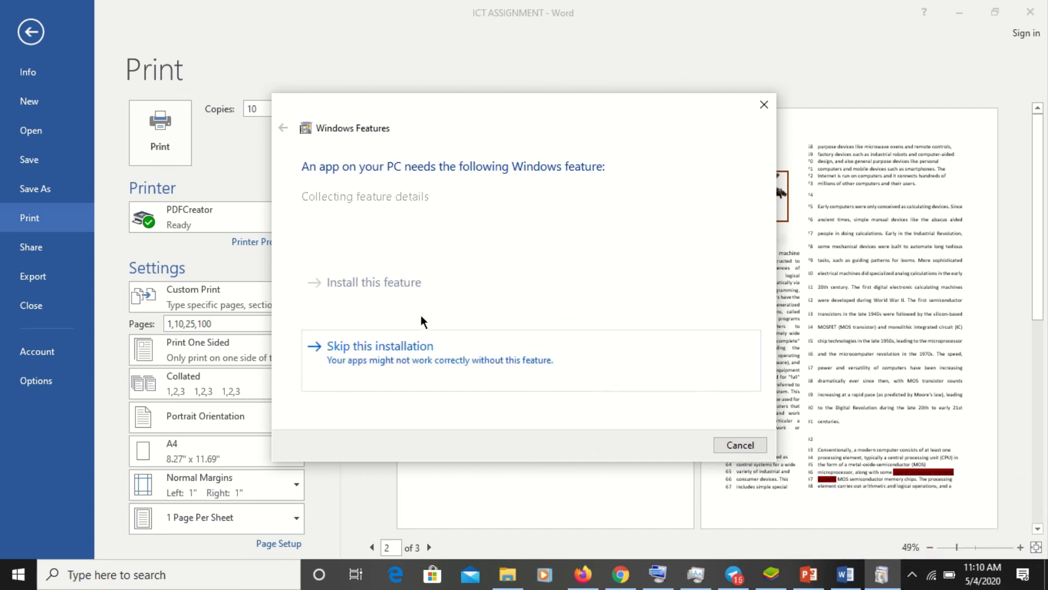
left_click(424, 329)
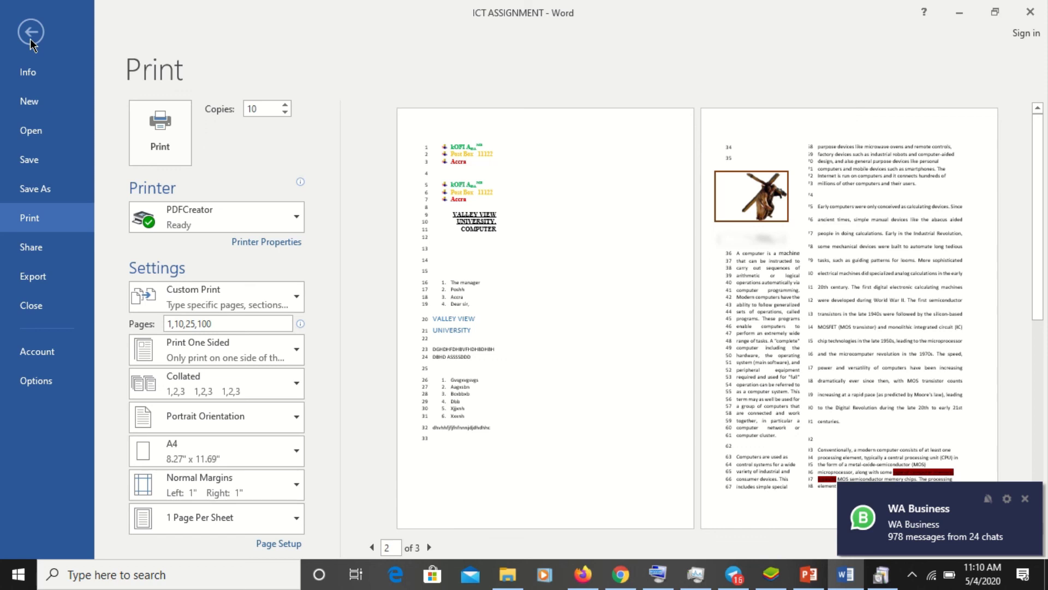
- Export the document with Create PDF/XPS, keep the Desktop PDF, and publish into Pictures instead
left_click(31, 277)
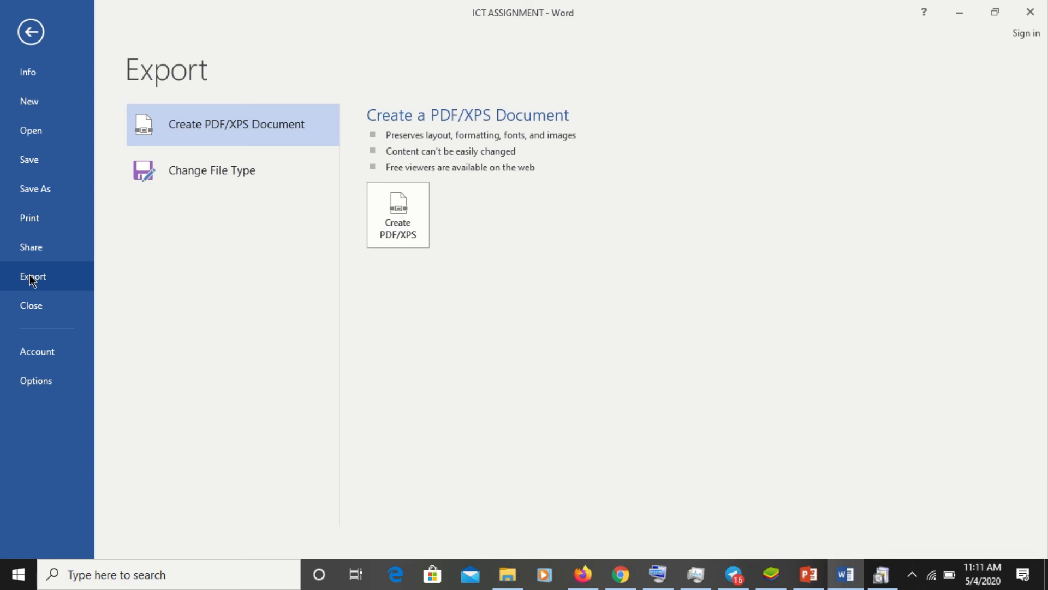
left_click(401, 220)
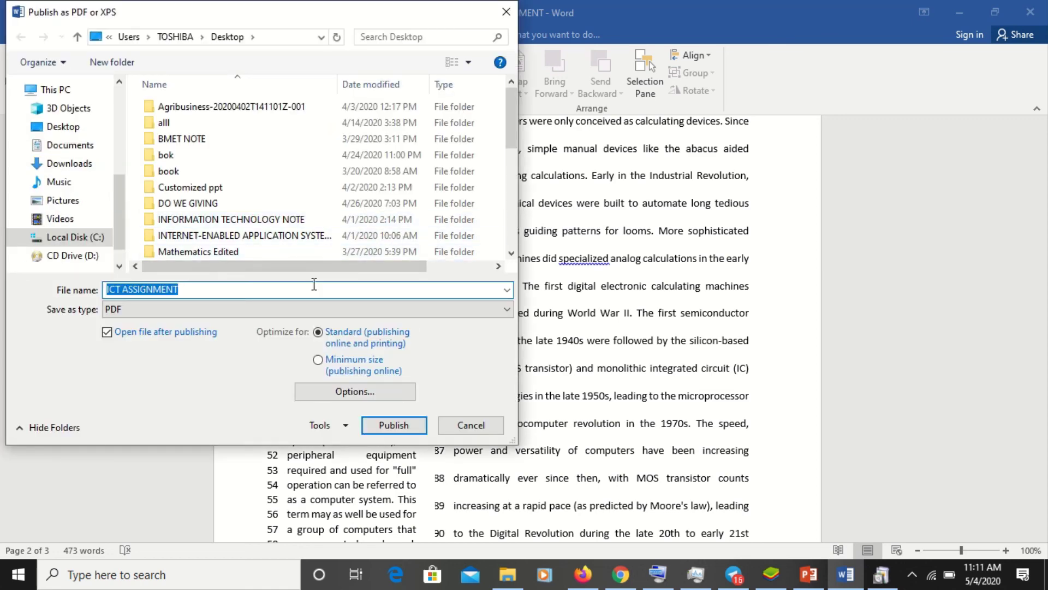
left_click(66, 150)
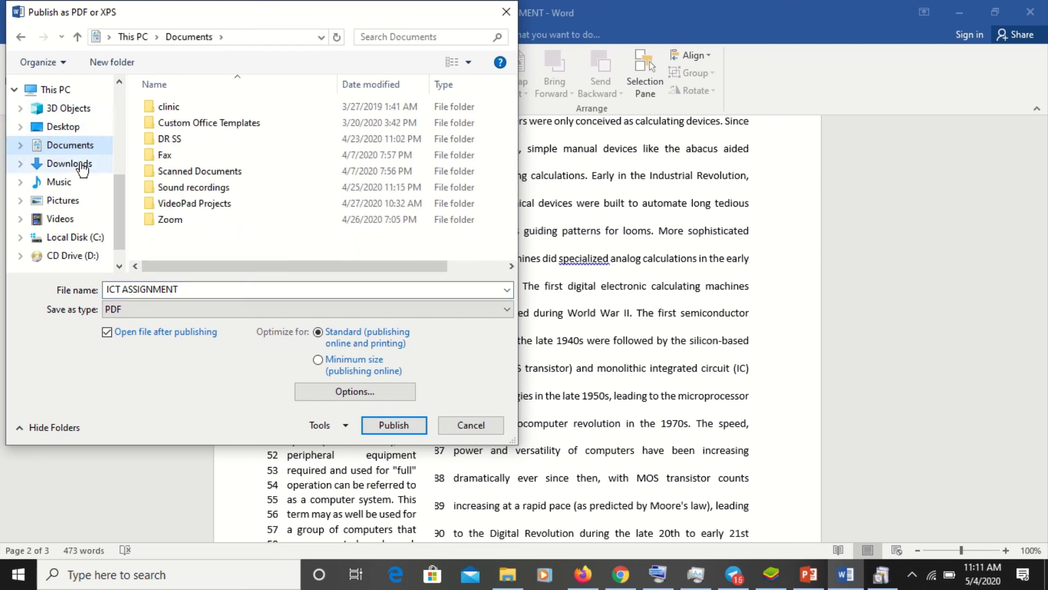
left_click(81, 130)
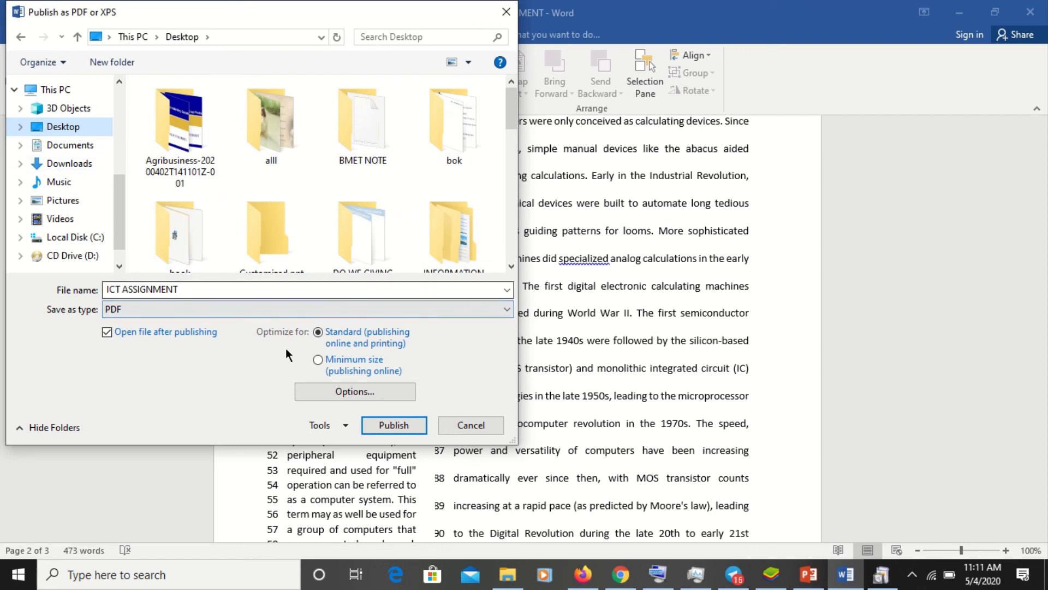
left_click(394, 426)
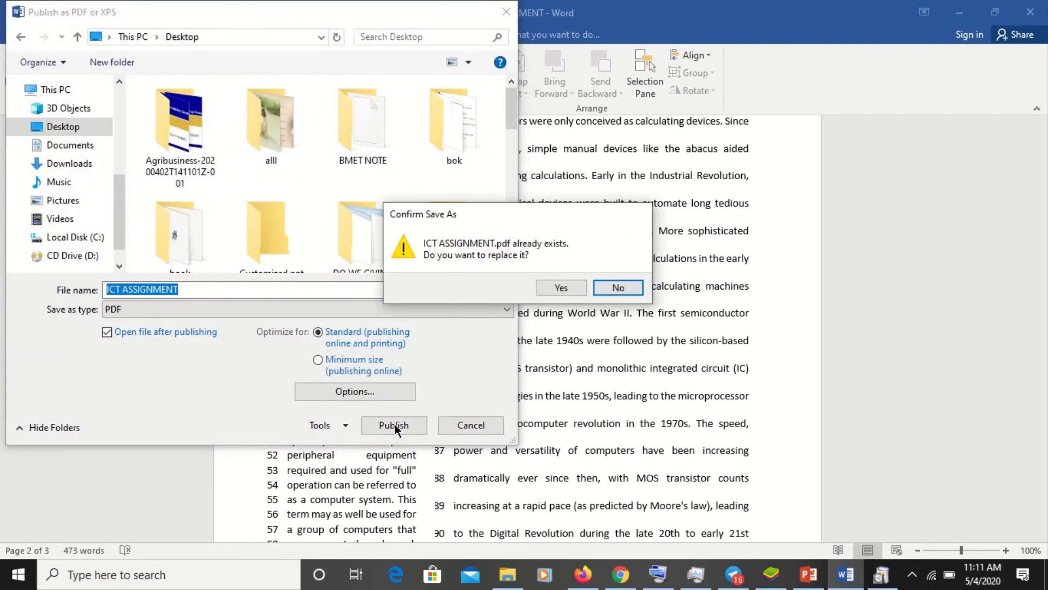
left_click(622, 287)
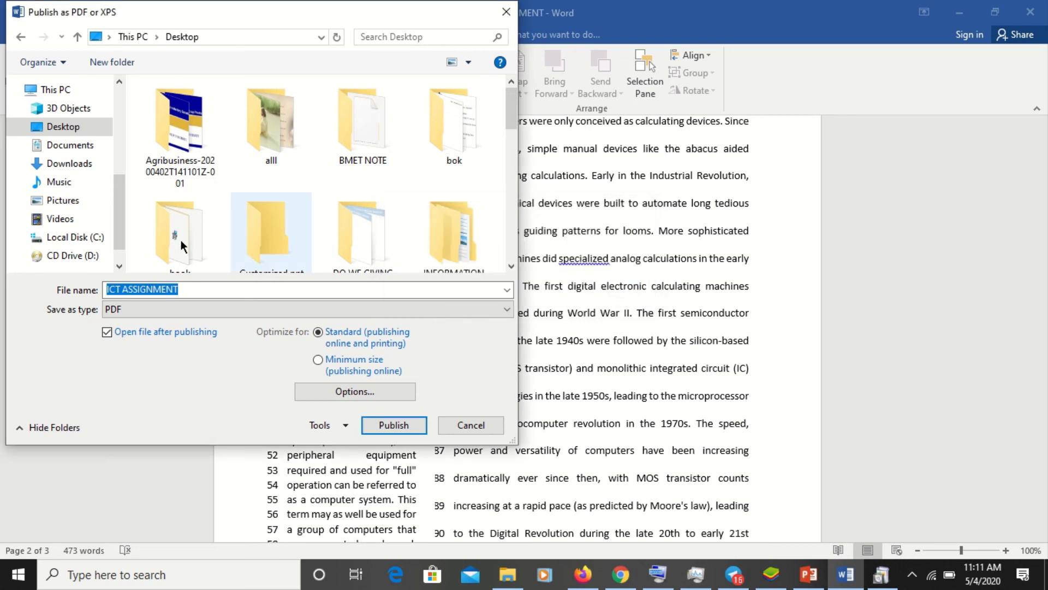
left_click(65, 203)
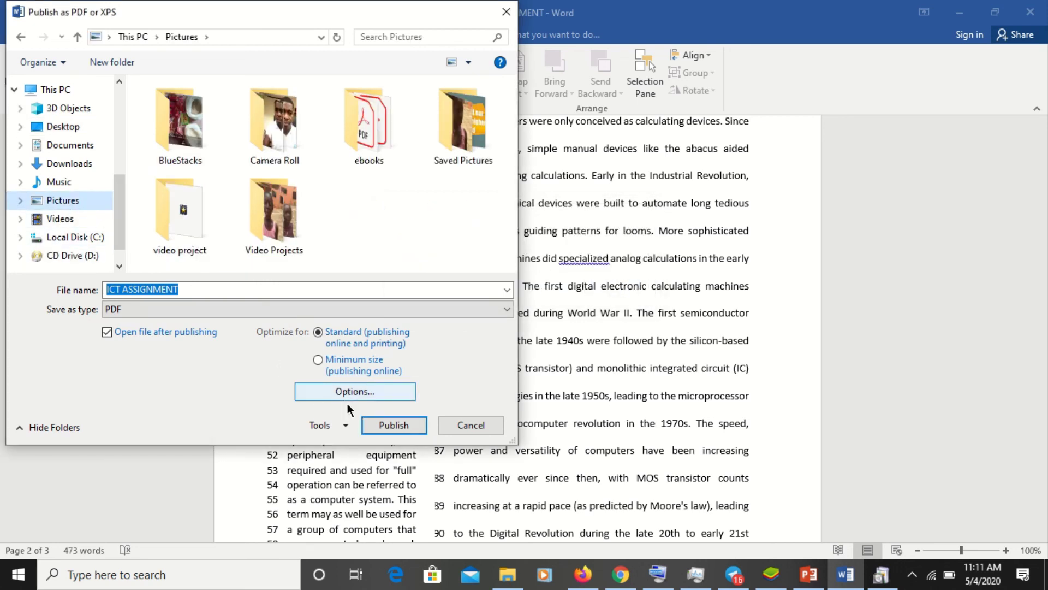
left_click(410, 428)
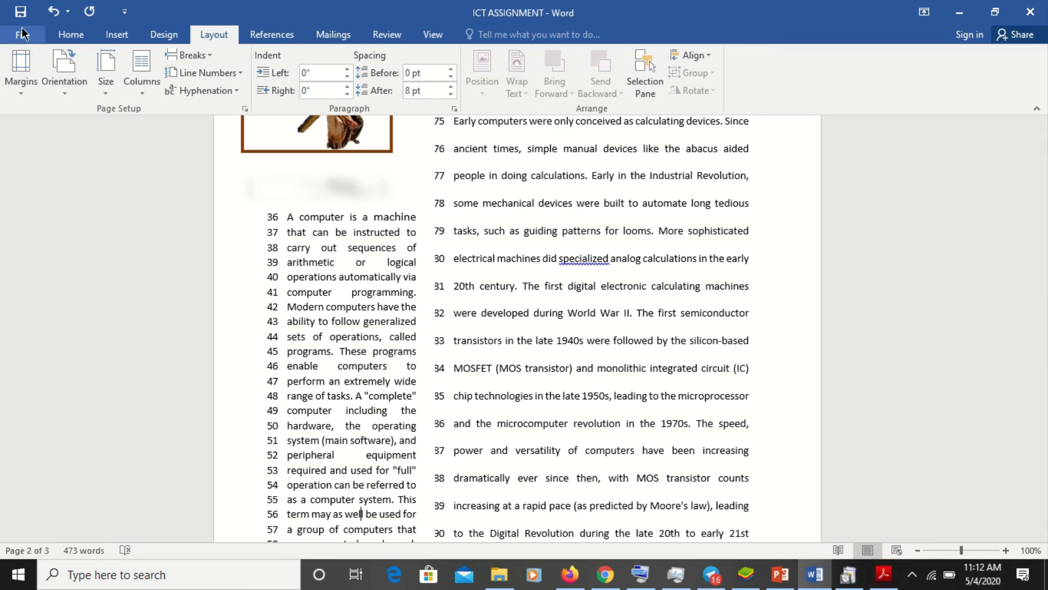
- Start a Save As into the current Desktop folder with PDF as the file type
left_click(25, 35)
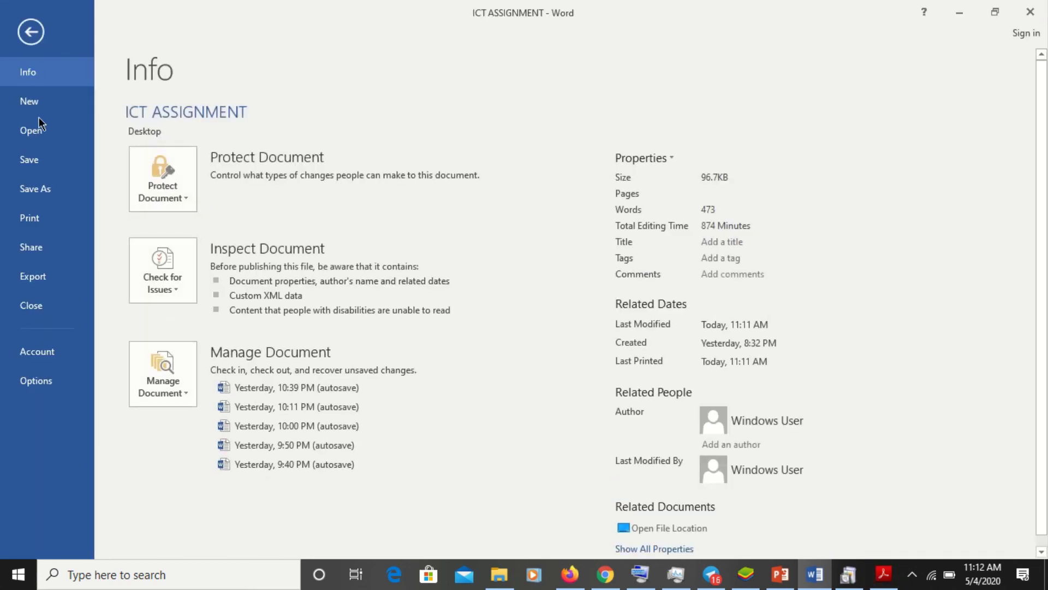
left_click(50, 192)
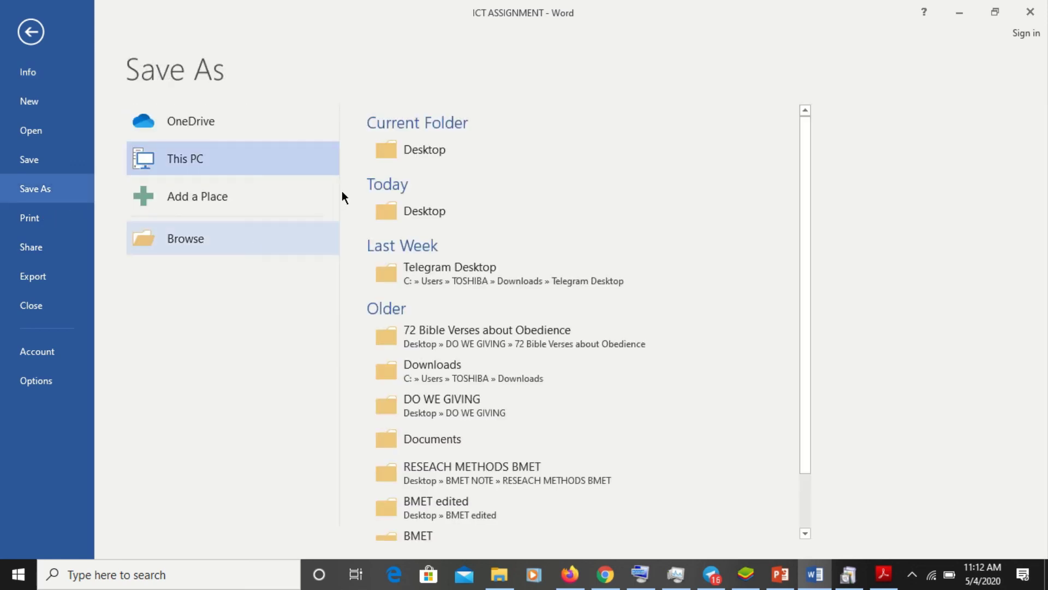
left_click(414, 158)
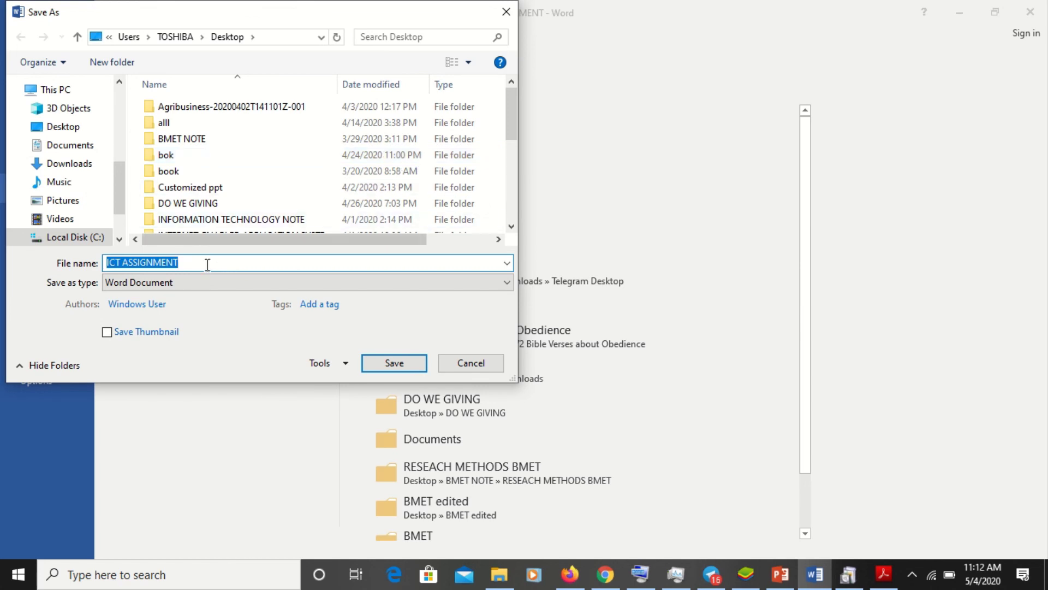
left_click(204, 288)
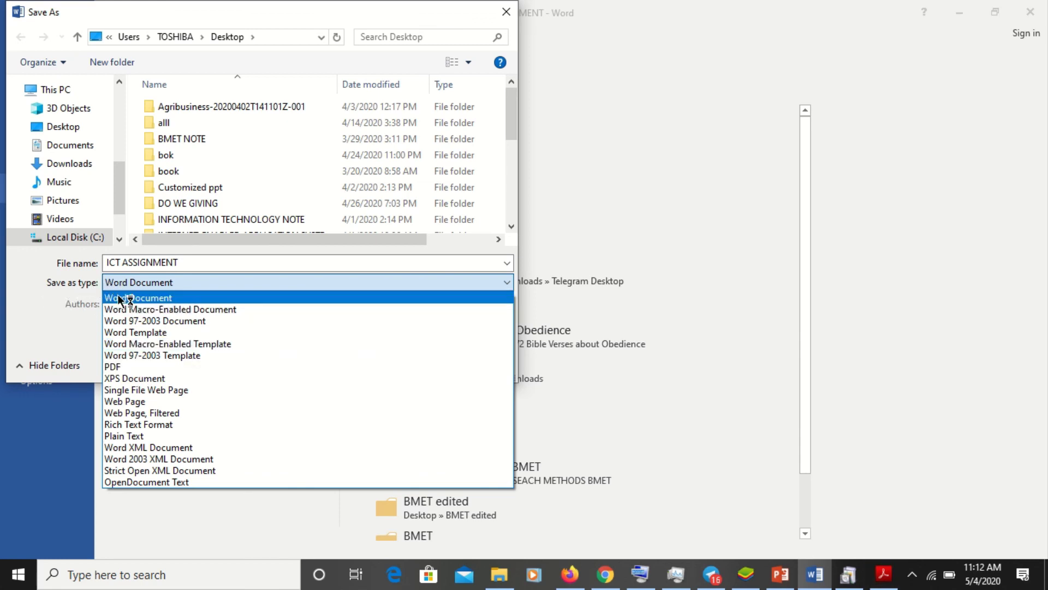
left_click(123, 367)
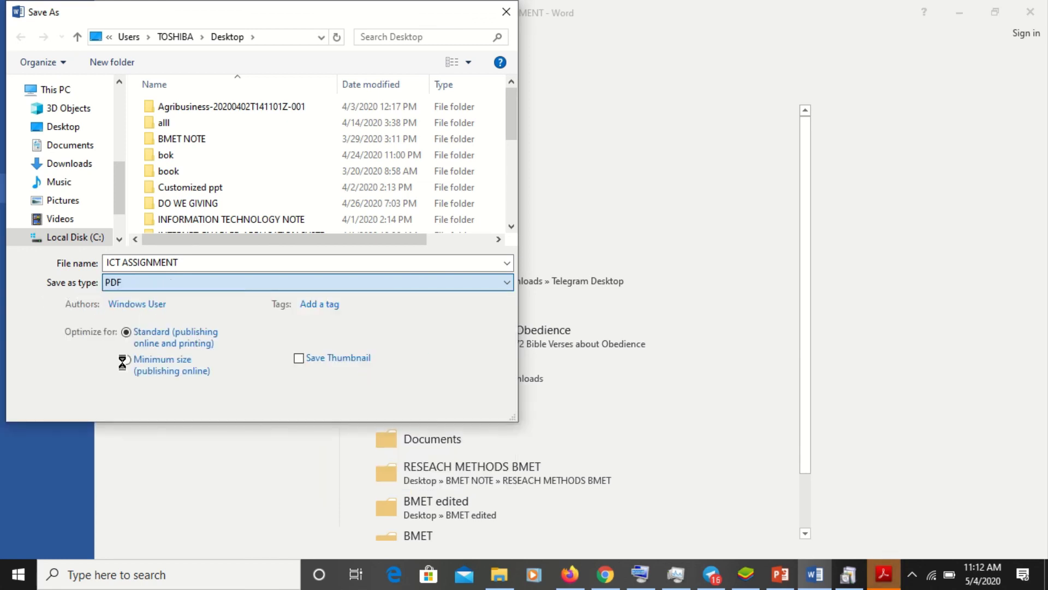
- Rename the copy to ICT ASSIGNMENT1 and save the PDF
left_click(198, 257)
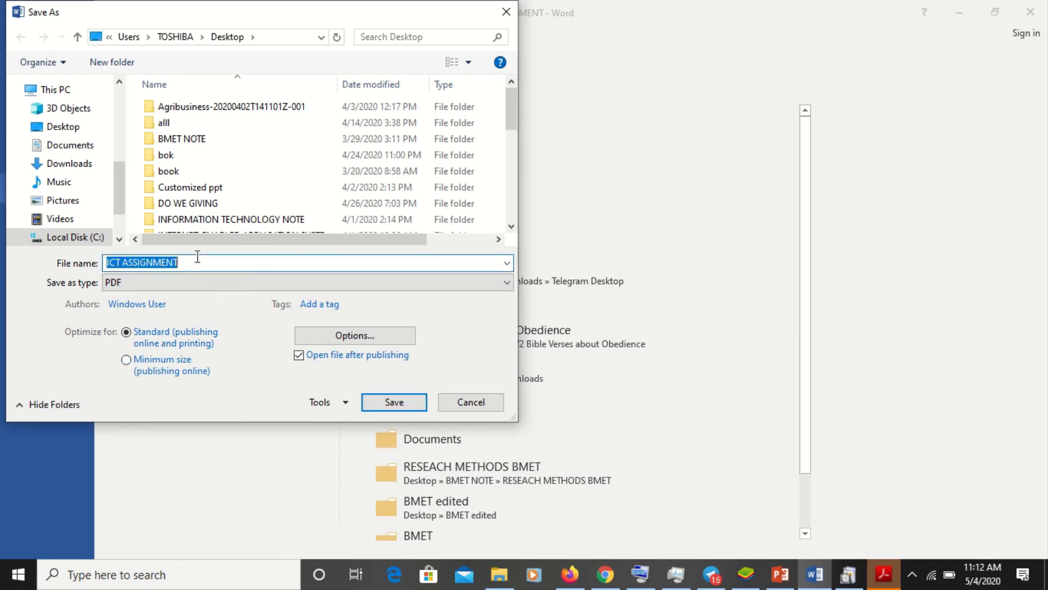
left_click(198, 257)
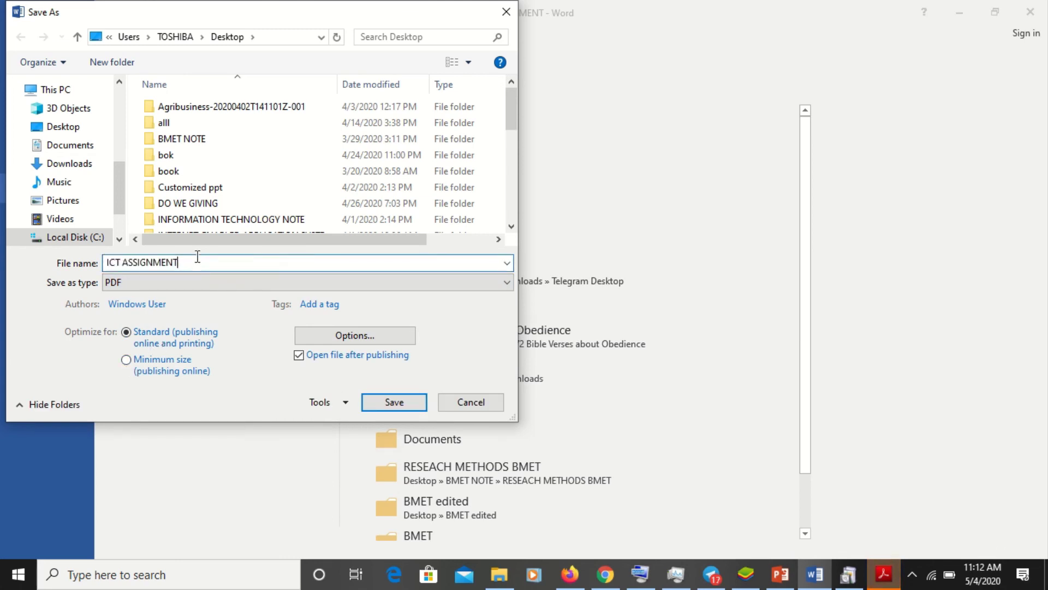
type("1")
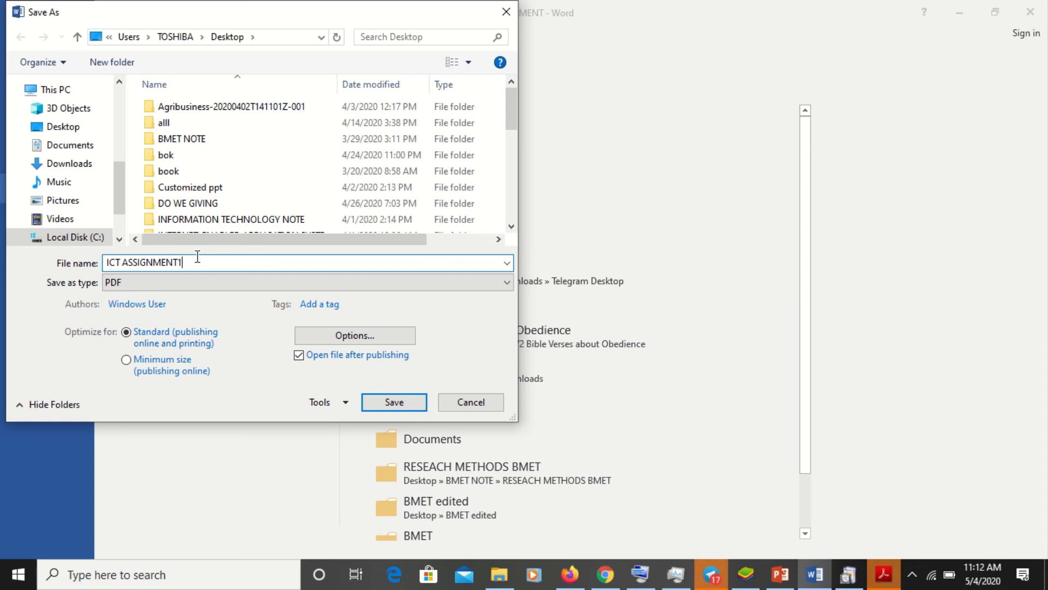
left_click(396, 406)
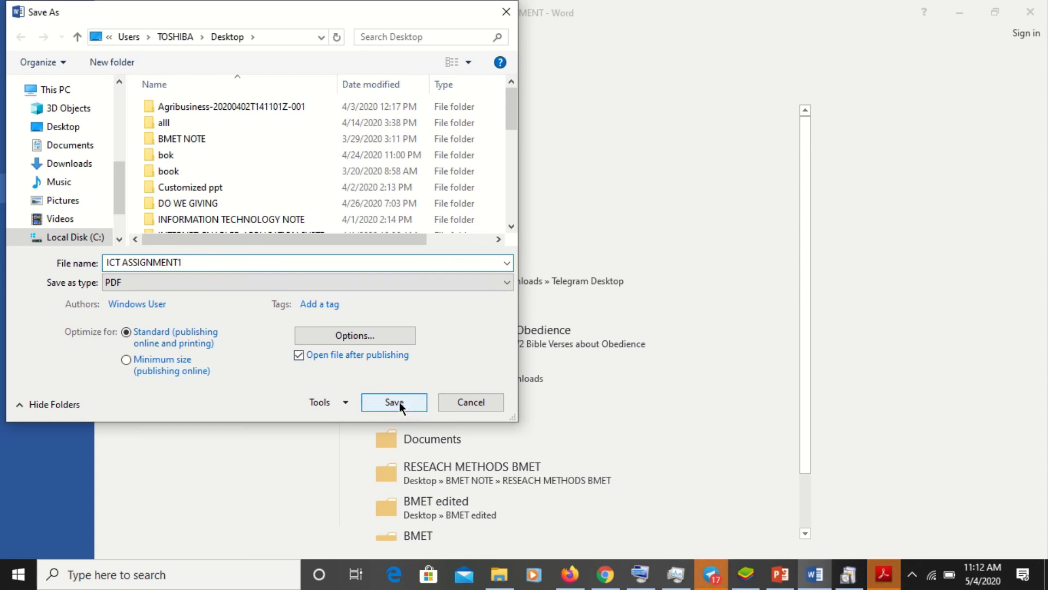
left_click(399, 404)
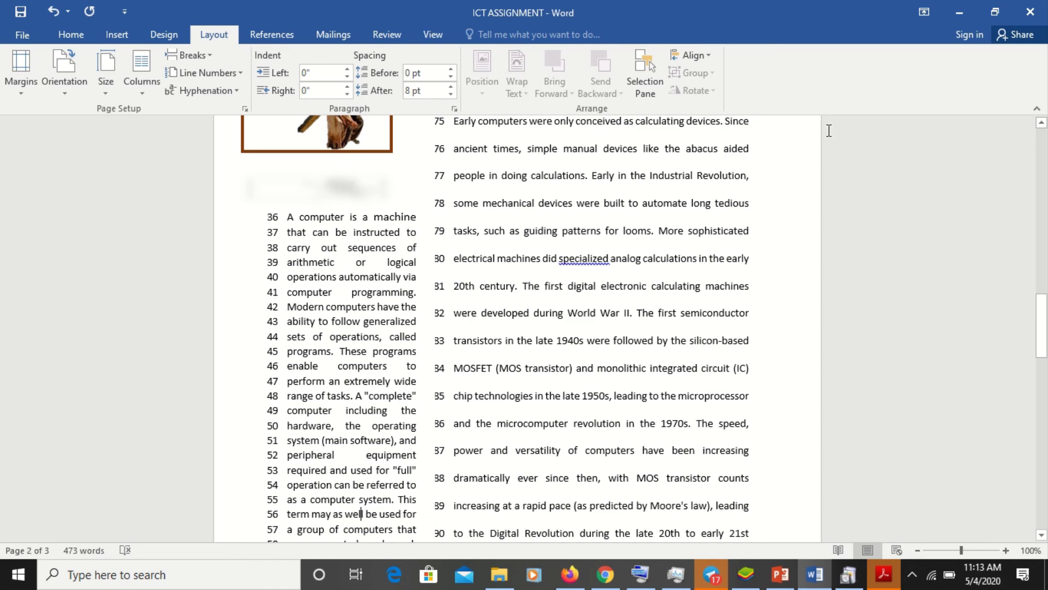
- Bring Acrobat Reader to the front, maximize it, and show the ICT ASSIGNMENT.pdf tab
left_click(885, 580)
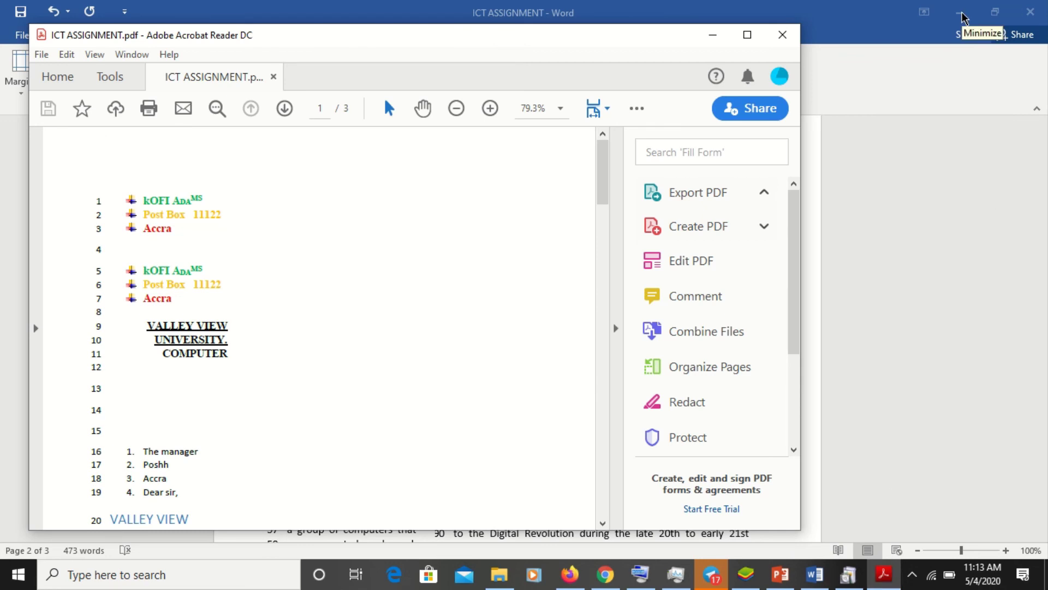
left_click(746, 36)
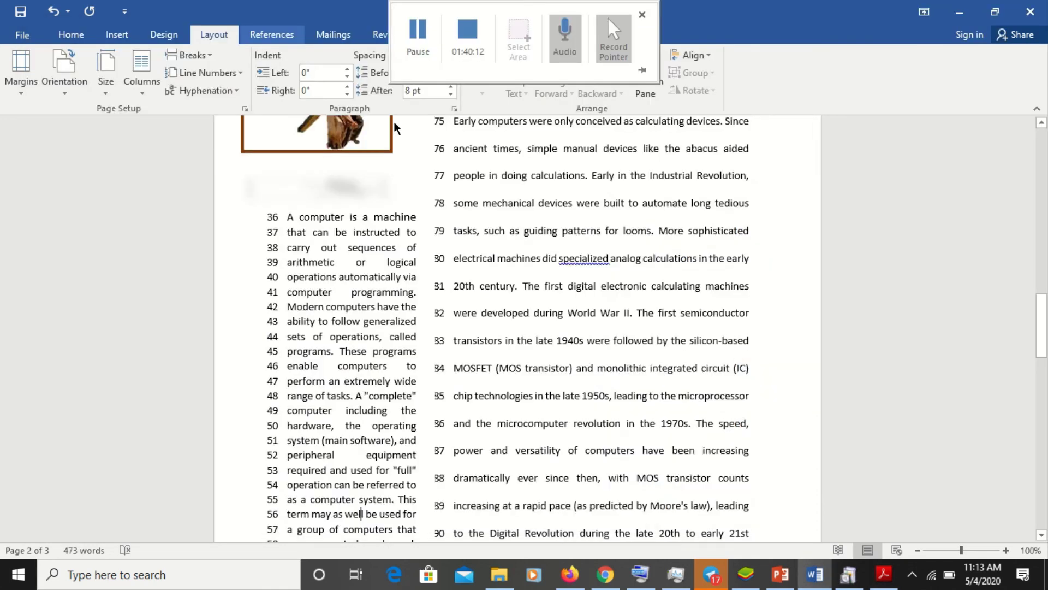
left_click(885, 582)
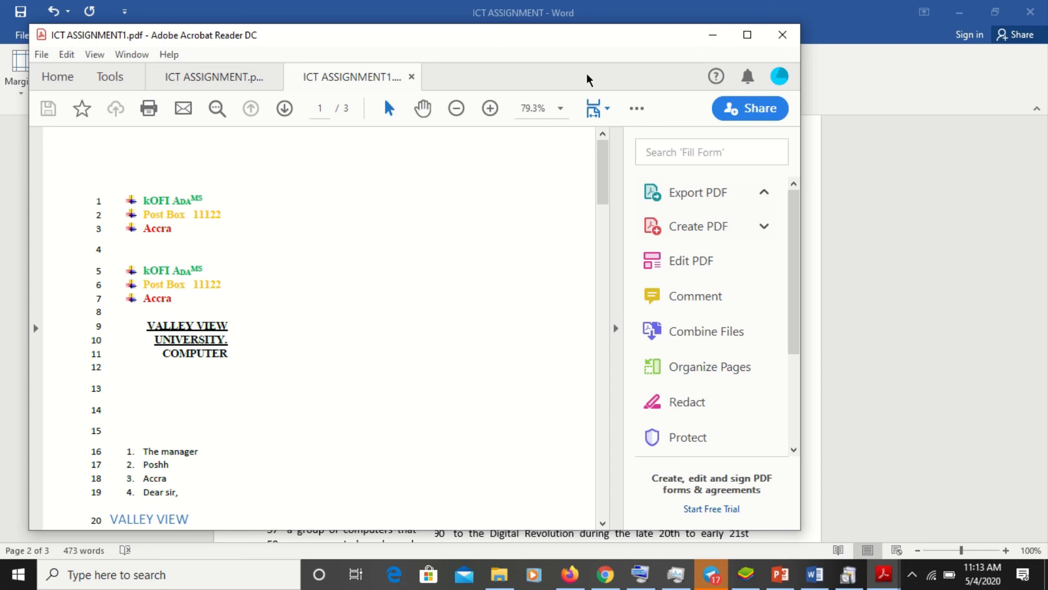
left_click(747, 35)
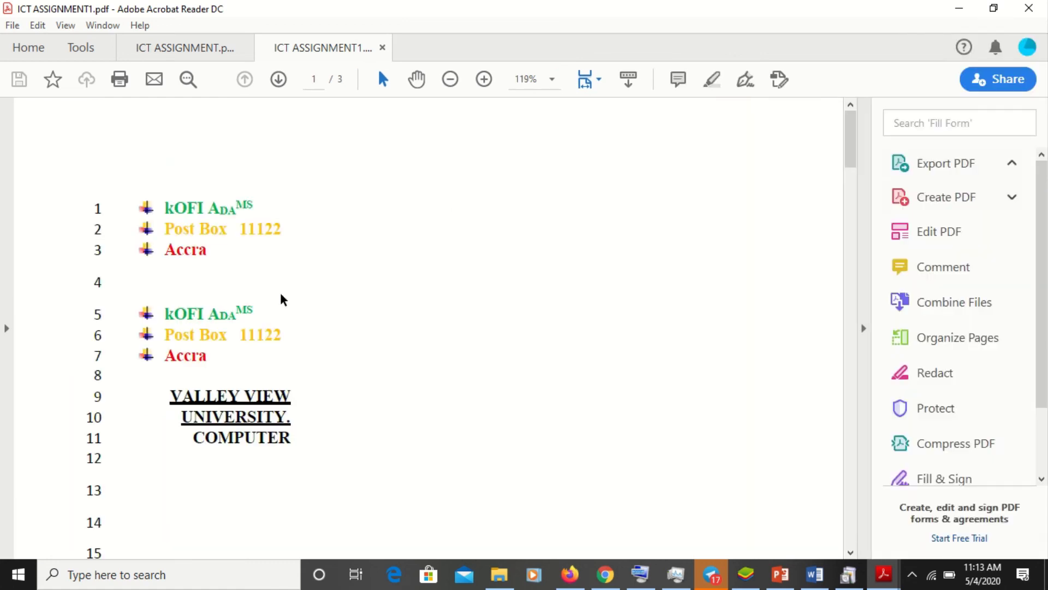
left_click(198, 326)
left_click(190, 48)
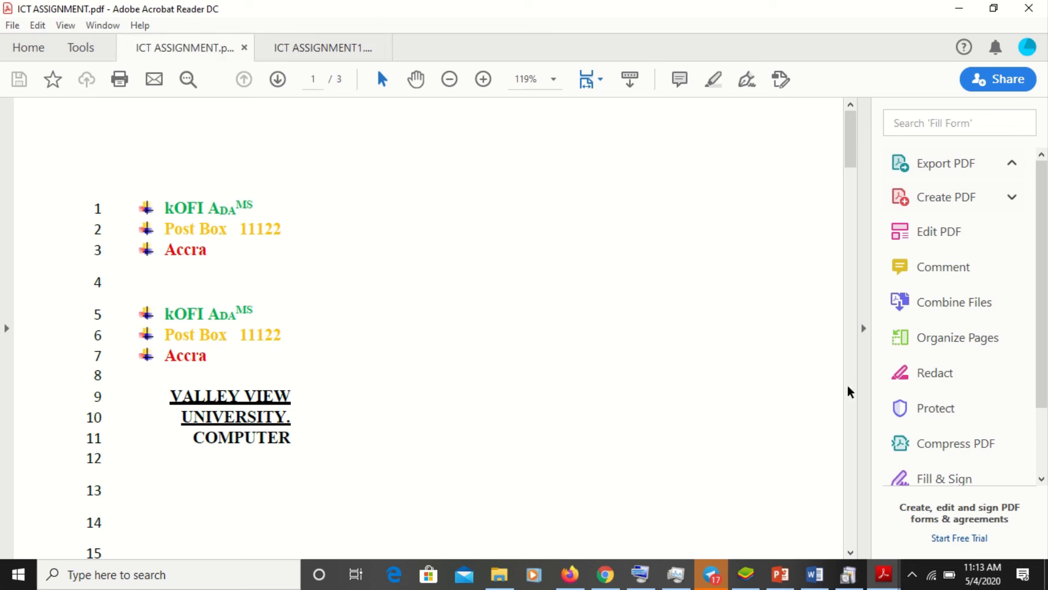
- Jump to page 2 of ICT ASSIGNMENT.pdf to check the two columns, then view ICT ASSIGNMENT1.pdf
left_click(850, 391)
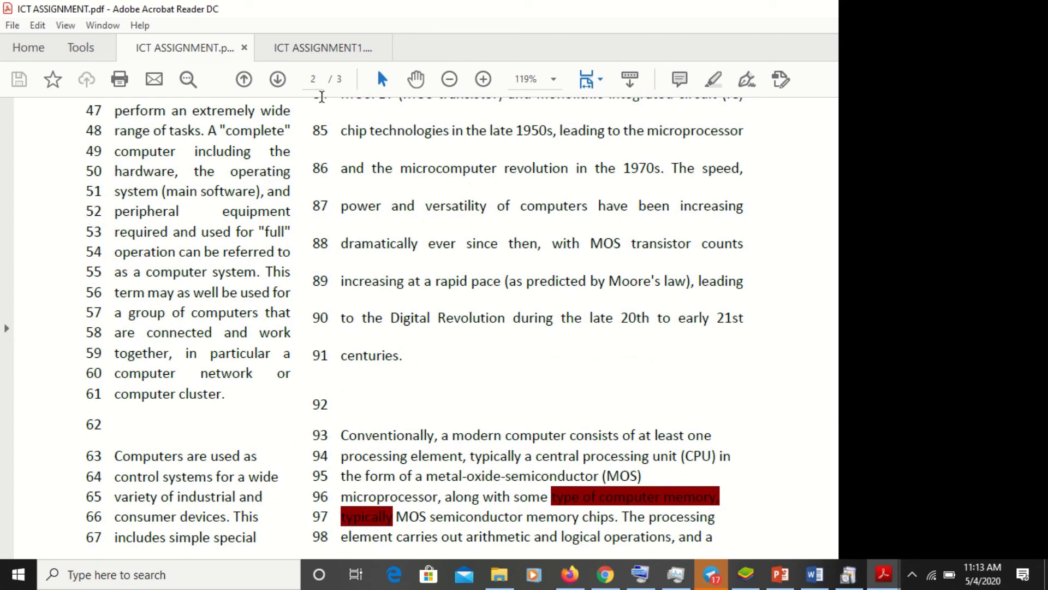
left_click(313, 50)
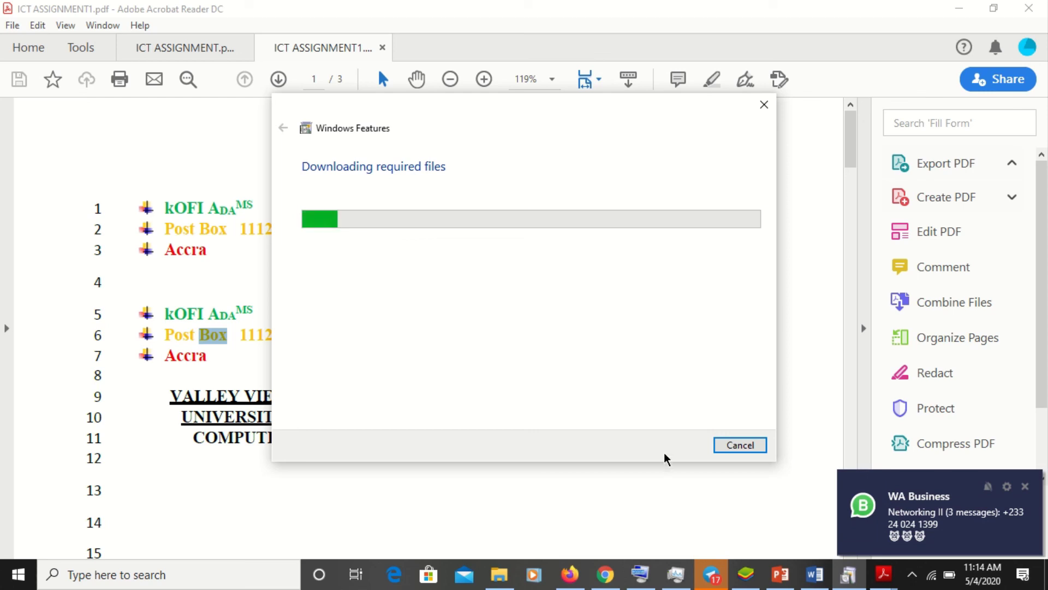
mouse_move(523, 8)
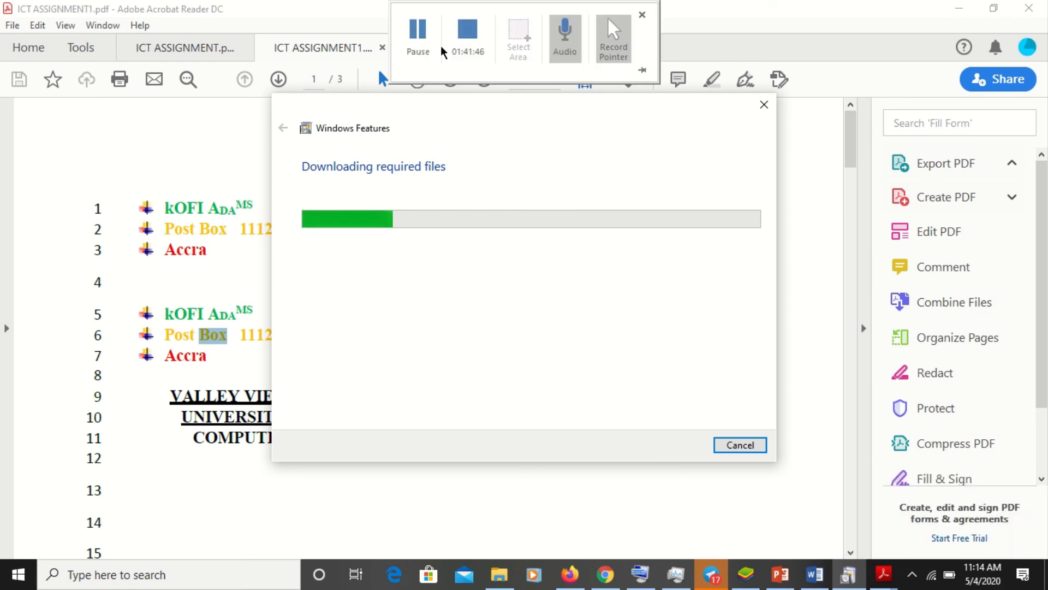
left_click(425, 45)
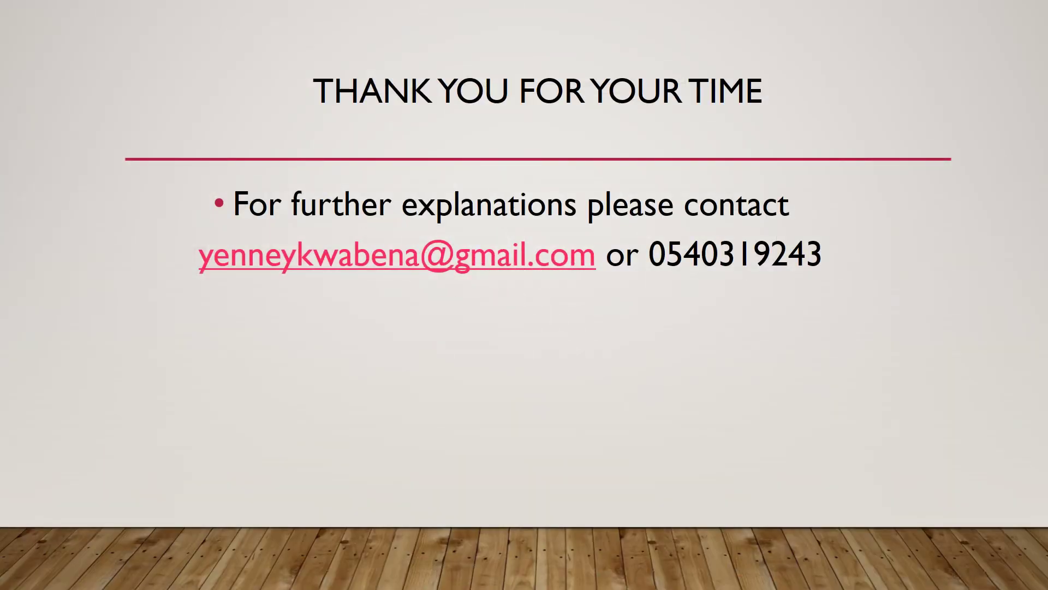